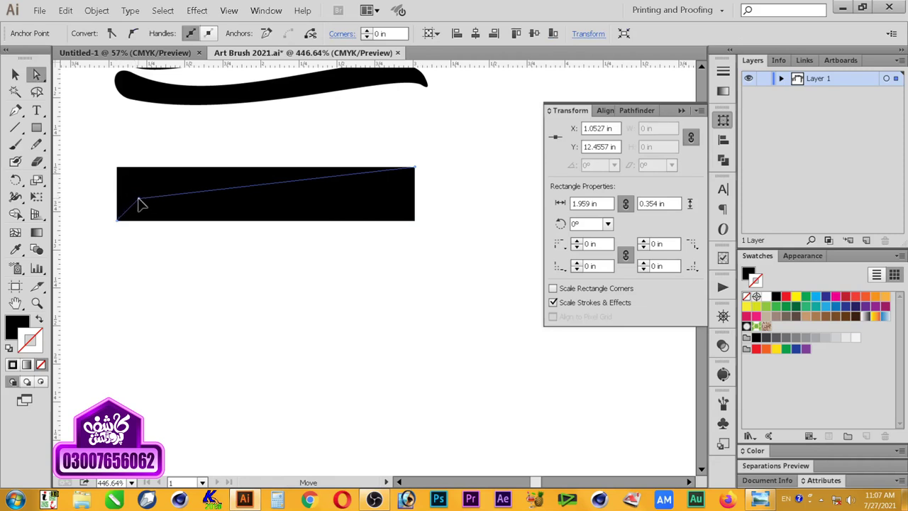
# Step: Lower a top corner to slant the rectangle's top edge and round its top-right corner
pyautogui.moveTo(414, 168); pyautogui.dragTo(381, 179)
pyautogui.press('v')
pyautogui.click(259, 256)
pyautogui.click(244, 197)
pyautogui.press('a')
pyautogui.moveTo(551, 332); pyautogui.dragTo(551, 332)
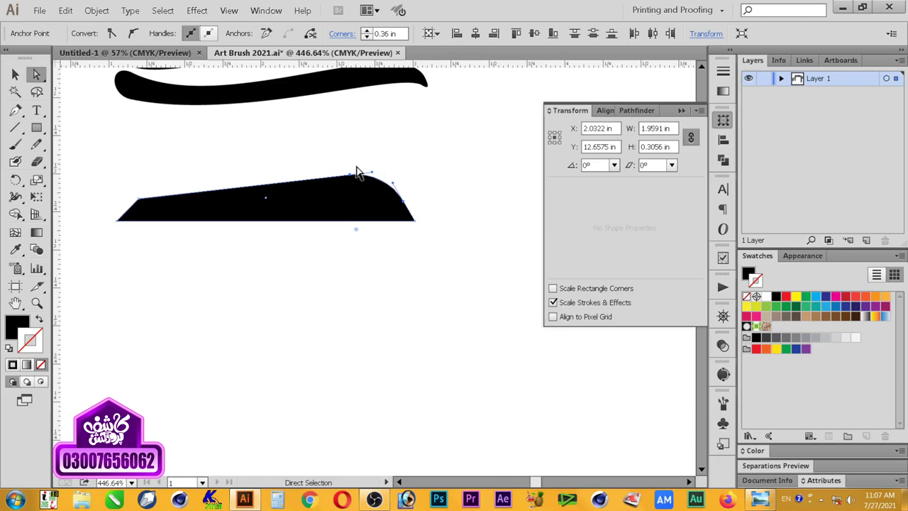
# Step: Try rounding all the shape's corners, then undo it and reselect the shape
pyautogui.keyDown('ctrl'); pyautogui.click(442, 227); pyautogui.keyUp('ctrl')
pyautogui.click(387, 204)
pyautogui.moveTo(356, 229); pyautogui.dragTo(378, 251)
pyautogui.keyDown('ctrl'); pyautogui.click(386, 255); pyautogui.keyUp('ctrl')
pyautogui.click(310, 210)
pyautogui.hotkey('ctrl', 'z')
pyautogui.click(284, 265)
pyautogui.click(319, 211)
pyautogui.click(360, 263)
pyautogui.click(366, 214)
# Step: Move the tapered shape right and place a duplicate copy directly below it
pyautogui.moveTo(456, 250); pyautogui.dragTo(379, 257)
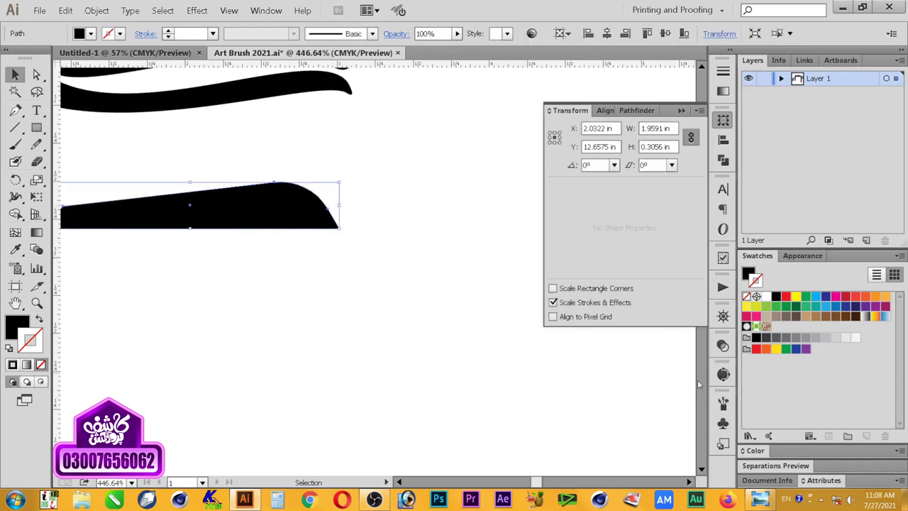
pyautogui.click(723, 404)
pyautogui.moveTo(270, 197); pyautogui.dragTo(338, 194)
pyautogui.moveTo(344, 197); pyautogui.dragTo(362, 261)
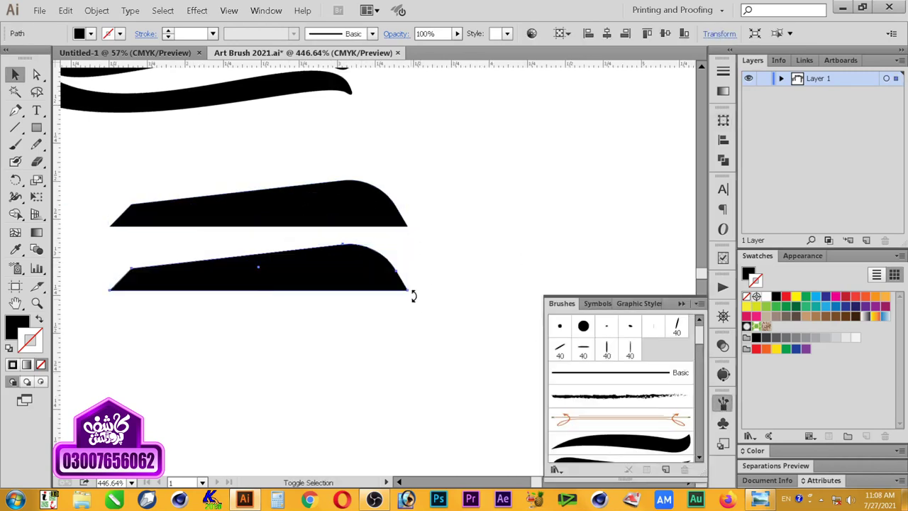
# Step: Turn the lower copy upside down and save the upper tapered shape as an art brush
pyautogui.moveTo(413, 296); pyautogui.dragTo(106, 243)
pyautogui.click(304, 291)
pyautogui.click(364, 204)
pyautogui.moveTo(363, 204); pyautogui.dragTo(578, 390)
pyautogui.click(425, 299)
pyautogui.click(462, 365)
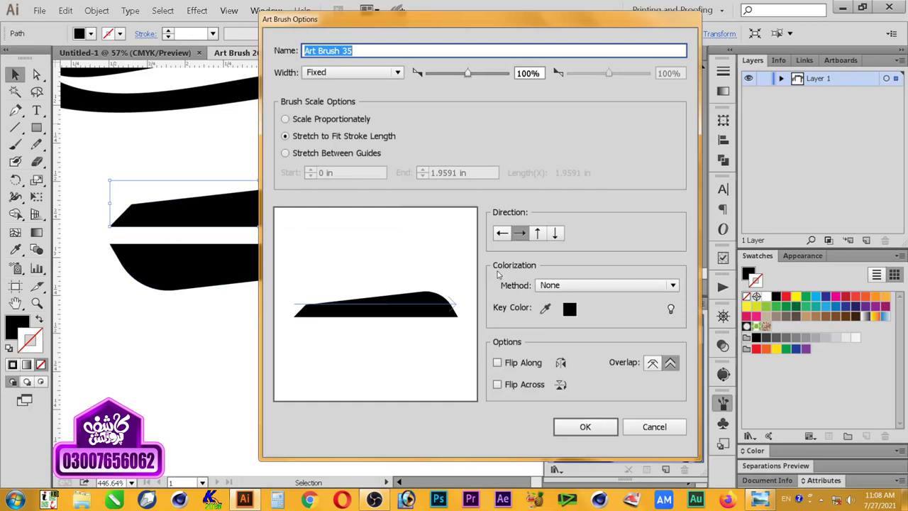
pyautogui.click(585, 426)
# Step: Save the flipped copy as a second art brush
pyautogui.moveTo(365, 265); pyautogui.dragTo(611, 408)
pyautogui.click(416, 299)
pyautogui.click(462, 365)
pyautogui.click(585, 427)
# Step: Duplicate both shapes further down and reflect the copied pair
pyautogui.moveTo(437, 309); pyautogui.dragTo(375, 201)
pyautogui.moveTo(376, 196); pyautogui.dragTo(373, 310)
pyautogui.rightClick(371, 310)
pyautogui.moveTo(408, 432)
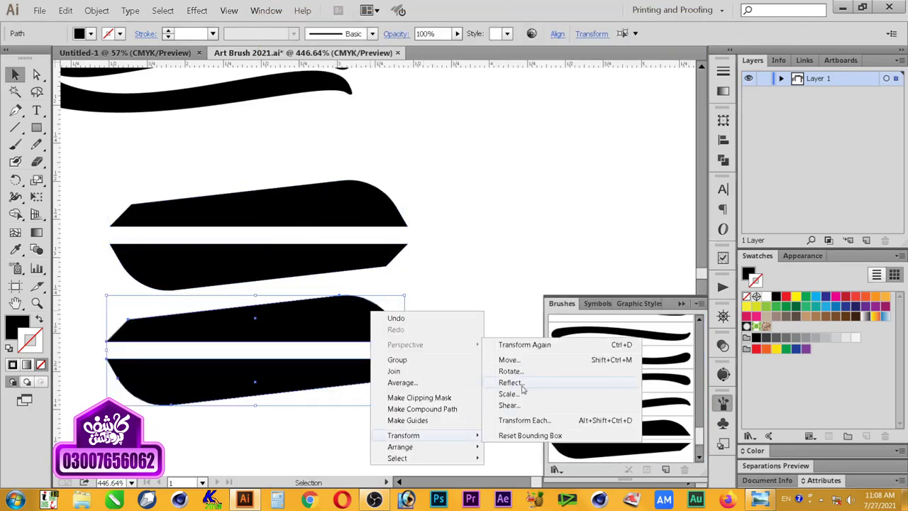
pyautogui.click(510, 382)
pyautogui.click(504, 385)
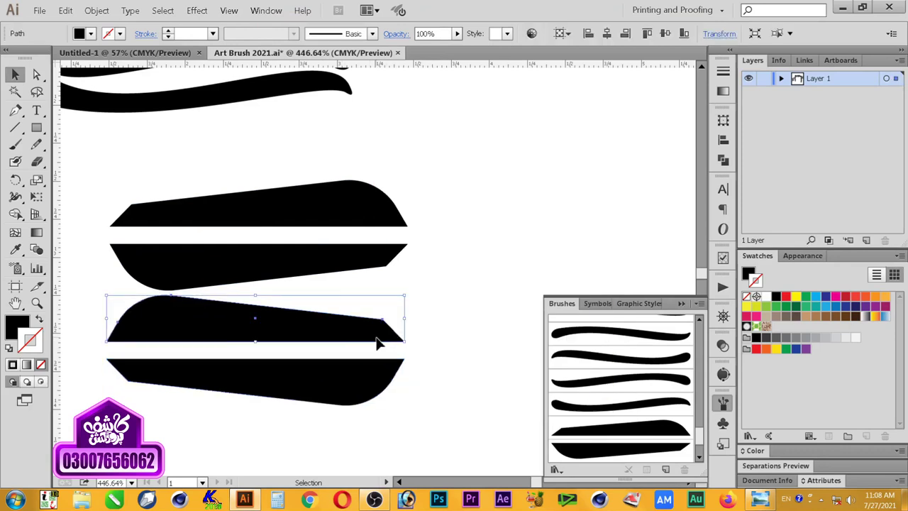
# Step: Save both mirrored shapes as art brushes too, then clear the selection
pyautogui.moveTo(378, 340); pyautogui.dragTo(616, 410)
pyautogui.click(414, 299)
pyautogui.click(463, 366)
pyautogui.click(580, 427)
pyautogui.moveTo(375, 377); pyautogui.dragTo(589, 416)
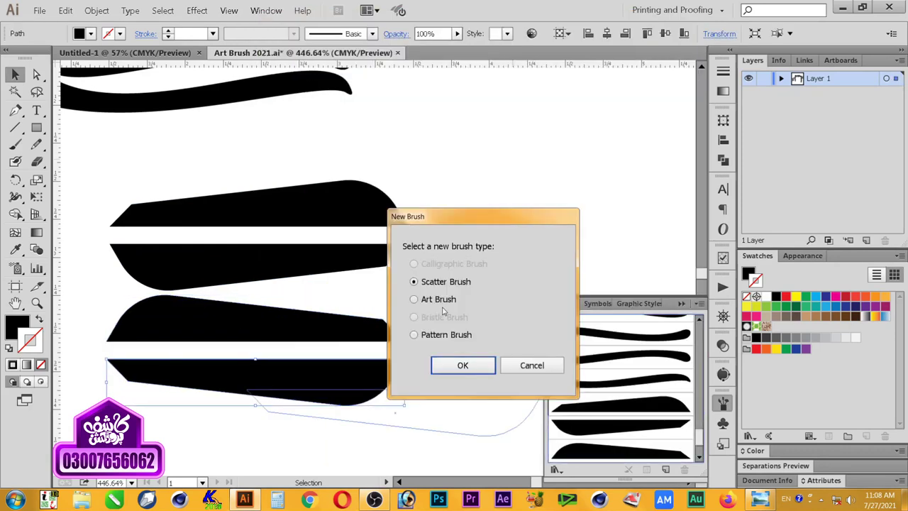
pyautogui.click(438, 300)
pyautogui.click(464, 365)
pyautogui.click(570, 427)
pyautogui.press('space')
pyautogui.moveTo(516, 257)
pyautogui.mouseDown()
pyautogui.moveTo(280, 257)
pyautogui.moveTo(371, 298)
pyautogui.moveTo(337, 234)
pyautogui.mouseUp()
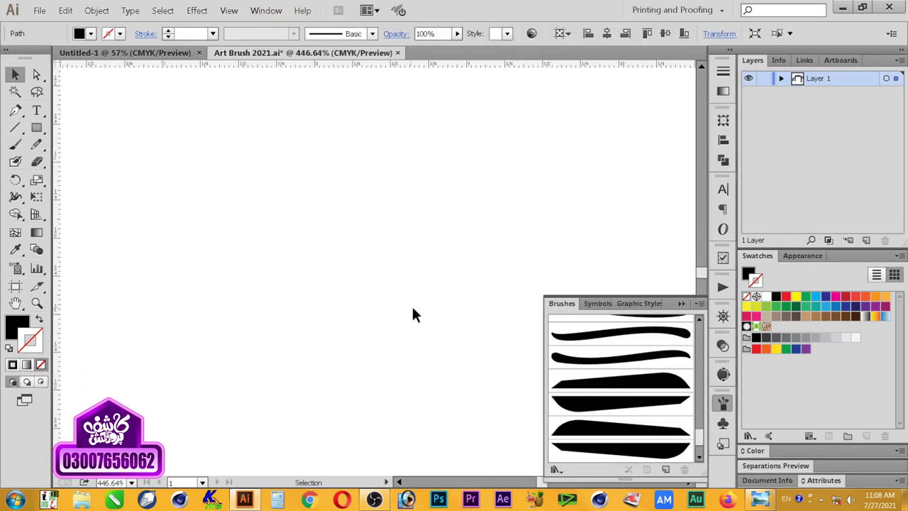
pyautogui.click(468, 349)
# Step: Paint a tall tapered vertical stroke and give it the flat-top, left-rounded art brush
pyautogui.press('b')
pyautogui.click(669, 385)
pyautogui.moveTo(457, 292); pyautogui.dragTo(457, 293)
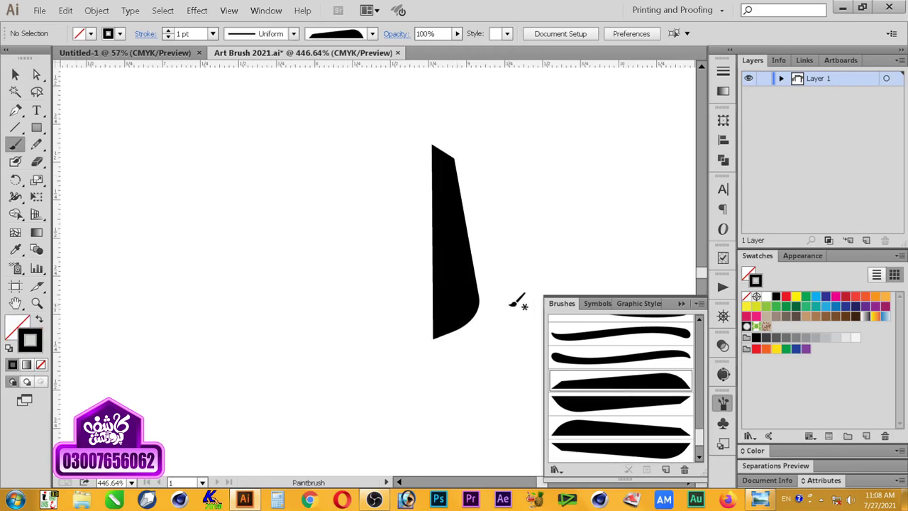
pyautogui.press('v')
pyautogui.click(463, 298)
pyautogui.click(660, 407)
pyautogui.click(657, 432)
pyautogui.click(658, 452)
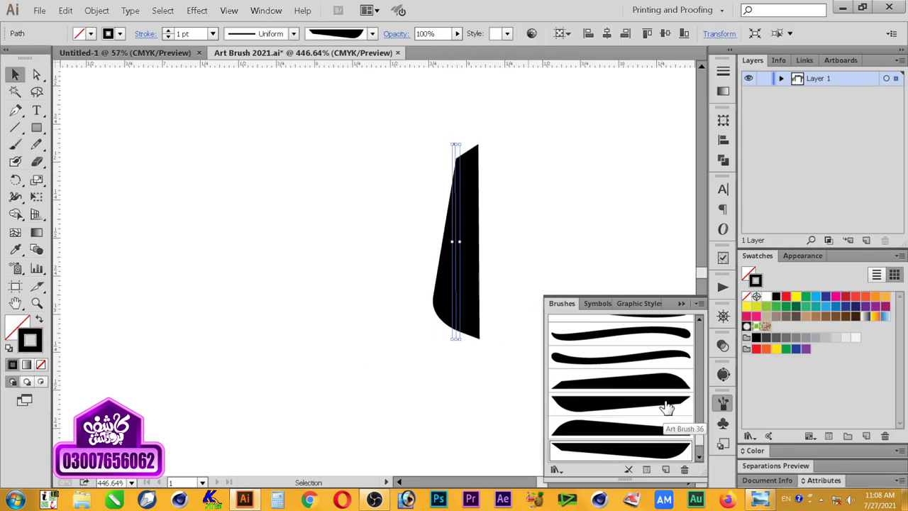
pyautogui.click(663, 404)
pyautogui.click(438, 349)
# Step: Try painting a curved stroke left of the tall one with different art brushes, undoing the attempts
pyautogui.press('b')
pyautogui.moveTo(442, 204); pyautogui.dragTo(418, 185)
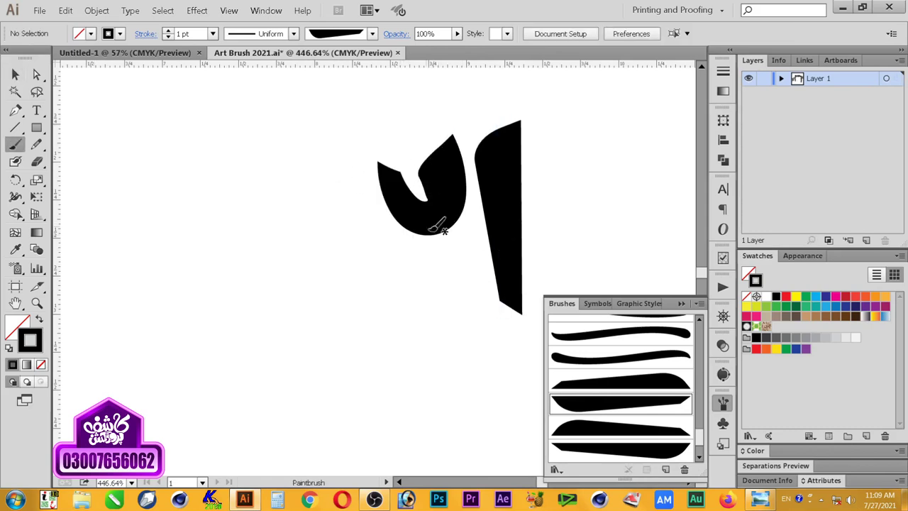
pyautogui.hotkey('ctrl', 'z')
pyautogui.click(667, 389)
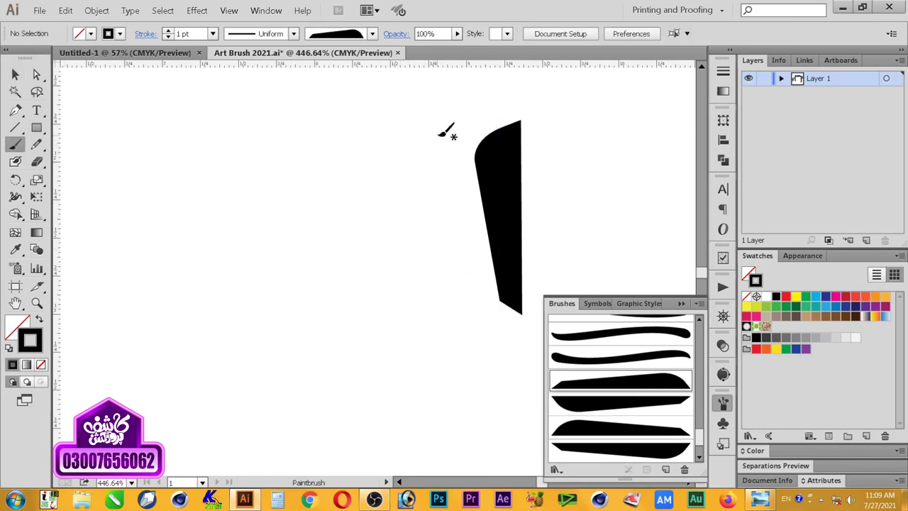
pyautogui.moveTo(418, 220); pyautogui.dragTo(417, 221)
pyautogui.keyDown('ctrl'); pyautogui.click(430, 227); pyautogui.keyUp('ctrl')
pyautogui.click(617, 404)
pyautogui.hotkey('ctrl', 'shift', 'a')
pyautogui.hotkey('ctrl', 'z')
pyautogui.click(14, 144)
pyautogui.press('v')
pyautogui.press('b')
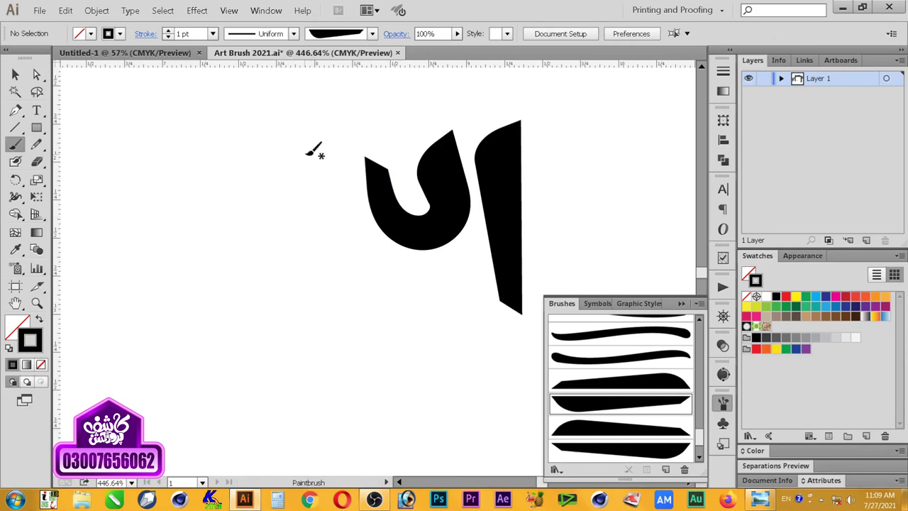
# Step: Repaint the curved bowl stroke, switch its art brush, and move it up-left and taller
pyautogui.moveTo(385, 201); pyautogui.dragTo(394, 165)
pyautogui.press('v')
pyautogui.click(361, 240)
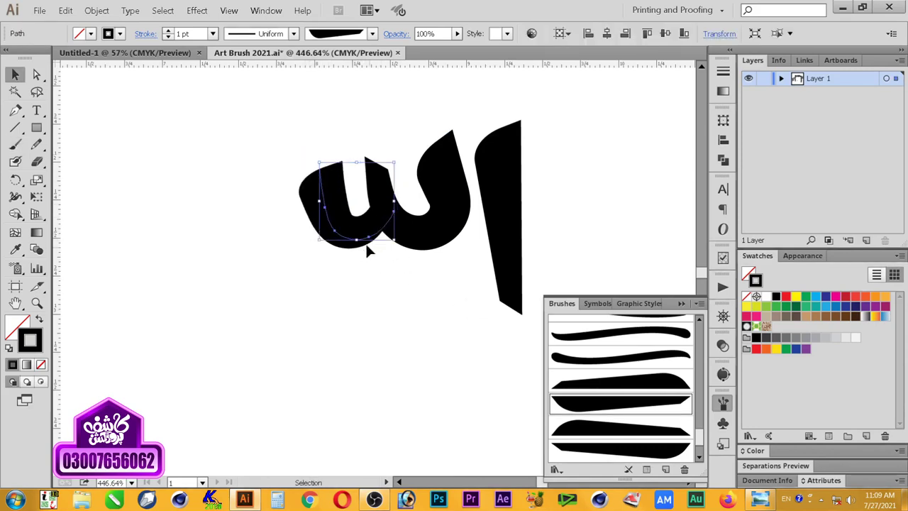
pyautogui.press('Delete')
pyautogui.press('b')
pyautogui.moveTo(383, 199); pyautogui.dragTo(395, 169)
pyautogui.press('v')
pyautogui.click(633, 430)
pyautogui.moveTo(347, 251); pyautogui.dragTo(347, 240)
# Step: Copy the tall stroke's appearance onto the curve, nudge it, then delete the curved stroke
pyautogui.press('i')
pyautogui.press('v')
pyautogui.press('i')
pyautogui.click(443, 223)
pyautogui.press('v')
pyautogui.click(266, 220)
pyautogui.moveTo(343, 252); pyautogui.dragTo(340, 243)
pyautogui.click(368, 295)
pyautogui.hotkey('ctrl', 'z')
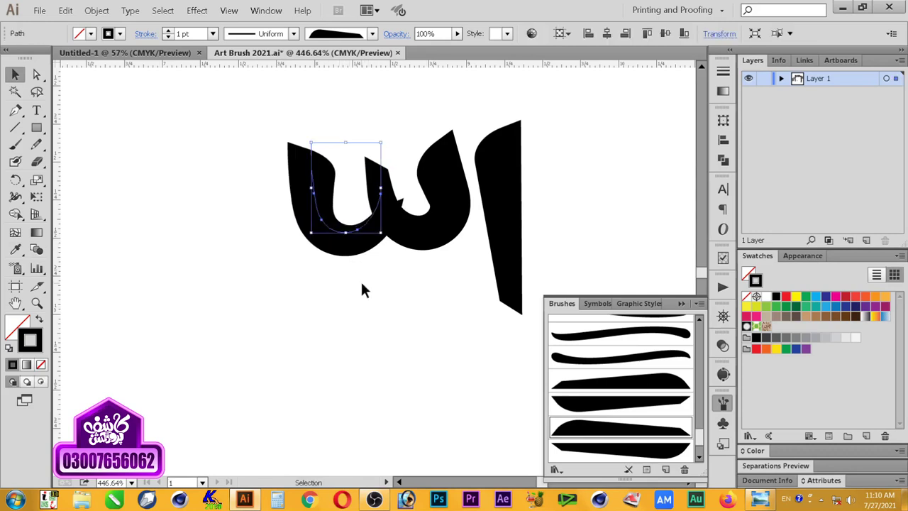
pyautogui.press('Delete')
pyautogui.click(16, 129)
pyautogui.click(16, 145)
# Step: Copy the top tapered source shape below the others and select the copy's top anchor
pyautogui.press('v')
pyautogui.moveTo(244, 219)
pyautogui.mouseDown()
pyautogui.moveTo(511, 223)
pyautogui.moveTo(288, 339)
pyautogui.mouseUp()
pyautogui.moveTo(283, 116); pyautogui.dragTo(339, 363)
pyautogui.click(447, 403)
pyautogui.moveTo(450, 408); pyautogui.dragTo(461, 267)
pyautogui.click(372, 229)
pyautogui.press('a')
pyautogui.moveTo(327, 192); pyautogui.dragTo(351, 202)
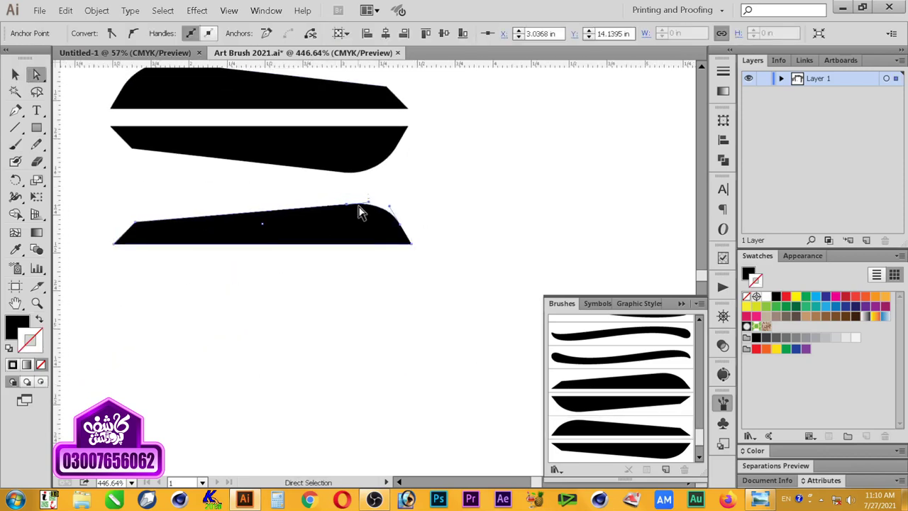
# Step: Nudge the copy's top anchor right and down to flatten its rounded end
pyautogui.press('Right')
pyautogui.press('Right')
pyautogui.press('Down')
pyautogui.press('Down')
pyautogui.press('Down')
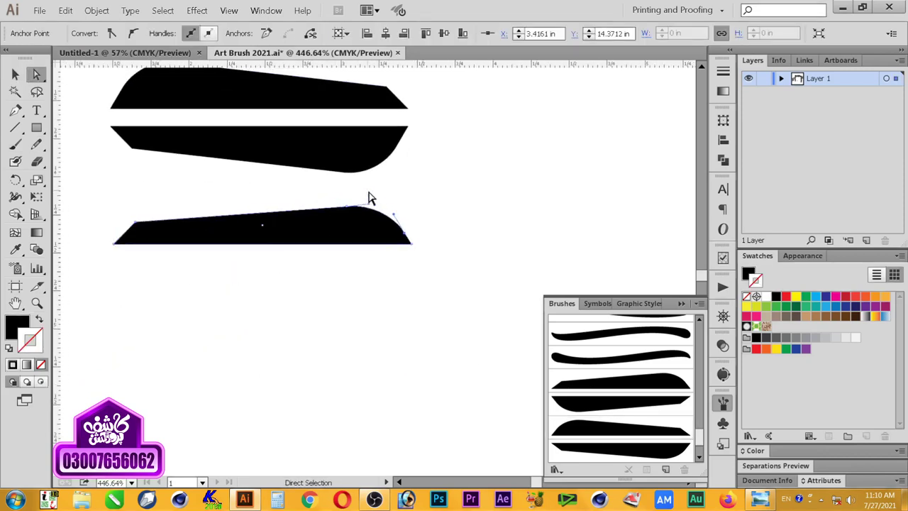
pyautogui.click(388, 220)
pyautogui.click(392, 228)
pyautogui.click(390, 222)
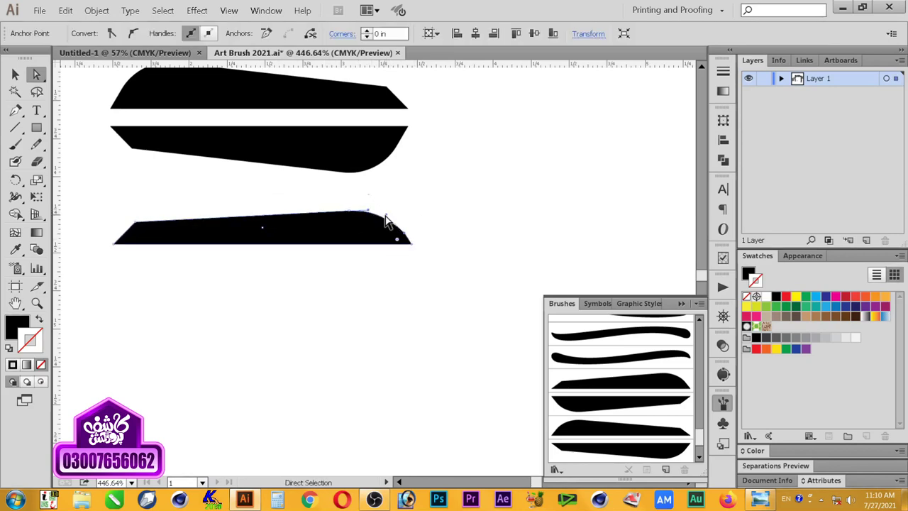
pyautogui.press('v')
pyautogui.click(140, 243)
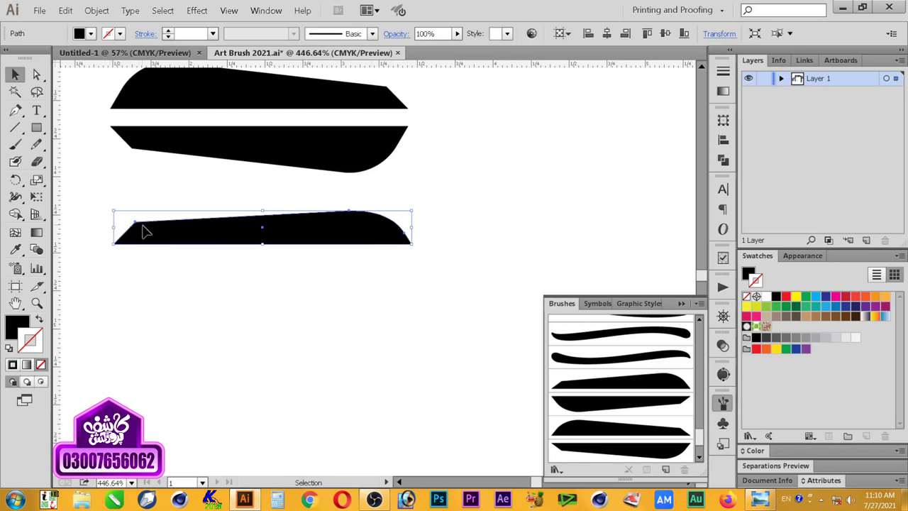
pyautogui.click(37, 73)
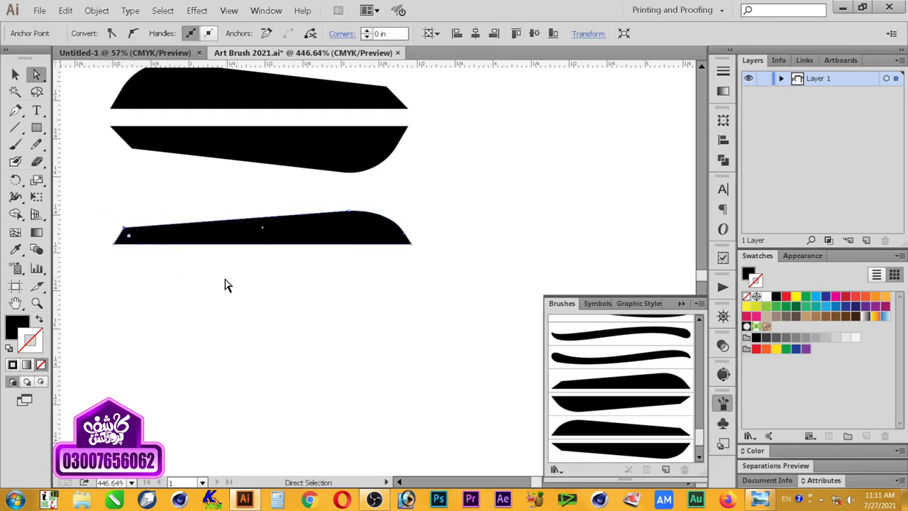
pyautogui.press('v')
# Step: Place an upside-down copy directly below the reshaped shape and copy the pair further down
pyautogui.moveTo(383, 238); pyautogui.dragTo(381, 284)
pyautogui.moveTo(415, 254); pyautogui.dragTo(113, 305)
pyautogui.keyDown('shift'); pyautogui.click(326, 230); pyautogui.keyUp('shift')
pyautogui.moveTo(326, 230); pyautogui.dragTo(326, 312)
# Step: Reflect the copied pair and move the mirrored copy lower
pyautogui.rightClick(392, 310)
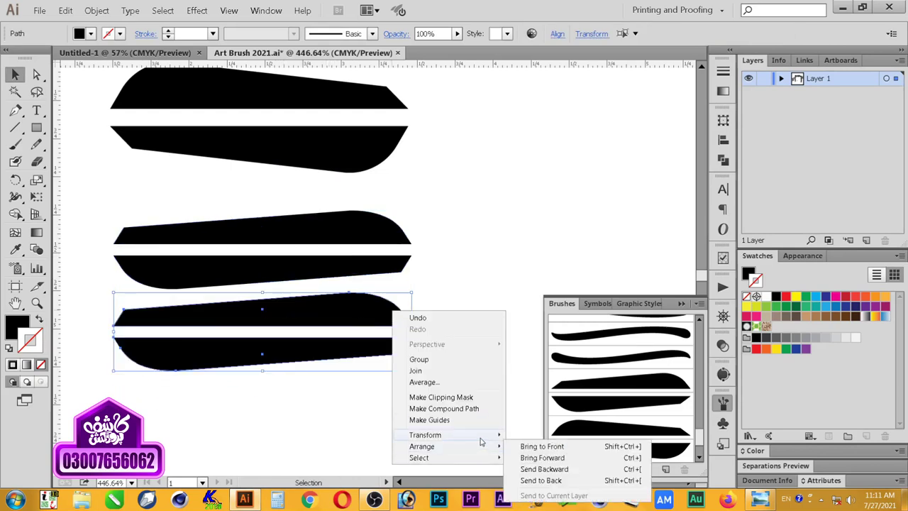
pyautogui.click(528, 425)
pyautogui.click(487, 379)
pyautogui.moveTo(376, 356); pyautogui.dragTo(374, 437)
# Step: Delete the leftover pair and move the mirrored pair up into its place
pyautogui.moveTo(423, 313); pyautogui.dragTo(346, 356)
pyautogui.press('Delete')
pyautogui.moveTo(421, 356); pyautogui.dragTo(366, 461)
pyautogui.moveTo(388, 447); pyautogui.dragTo(403, 361)
pyautogui.click(406, 365)
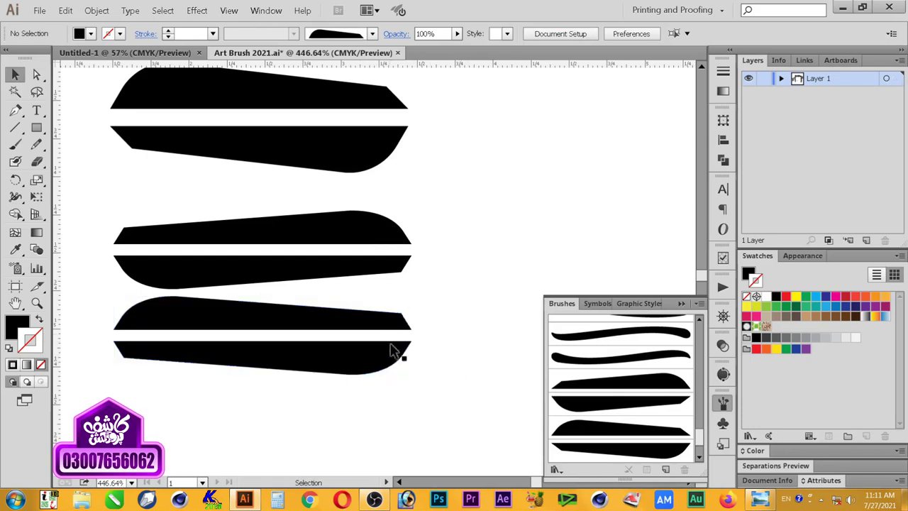
pyautogui.scroll(-2, 686, 433)
pyautogui.click(245, 321)
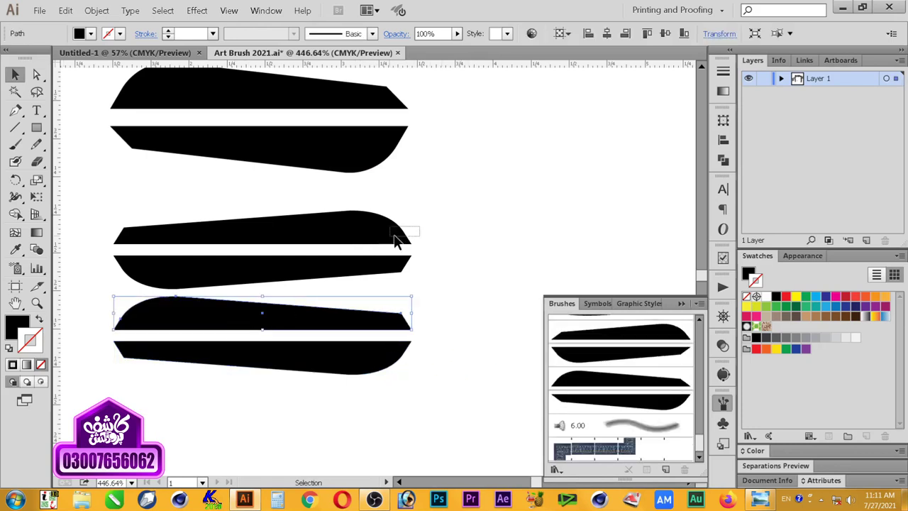
# Step: Turn the middle upper shape and another shape into Art Brushes
pyautogui.moveTo(395, 241); pyautogui.dragTo(625, 320)
pyautogui.click(414, 298)
pyautogui.click(463, 364)
pyautogui.click(583, 426)
pyautogui.moveTo(375, 269); pyautogui.dragTo(579, 371)
pyautogui.click(413, 299)
pyautogui.click(462, 365)
pyautogui.click(583, 426)
# Step: Turn both shapes of the bottom pair into Art Brushes
pyautogui.moveTo(319, 316); pyautogui.dragTo(610, 376)
pyautogui.click(414, 299)
pyautogui.click(463, 364)
pyautogui.click(584, 425)
pyautogui.moveTo(387, 373); pyautogui.dragTo(610, 386)
pyautogui.click(411, 297)
pyautogui.click(462, 364)
pyautogui.click(584, 426)
# Step: Paint a thick black stroke with the third art brush, undoing a stray left bowl
pyautogui.moveTo(523, 277)
pyautogui.mouseDown()
pyautogui.moveTo(344, 300)
pyautogui.moveTo(189, 256)
pyautogui.mouseUp()
pyautogui.click(620, 381)
pyautogui.press('b')
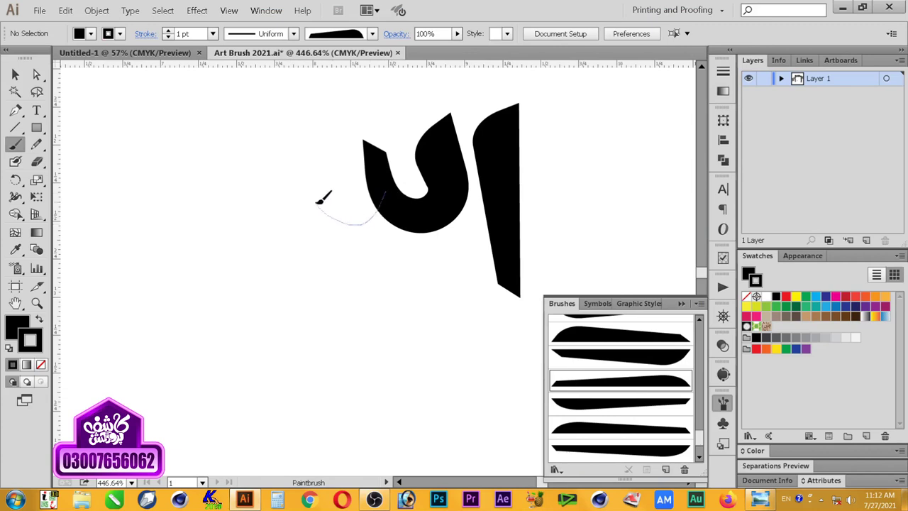
pyautogui.moveTo(317, 202); pyautogui.dragTo(317, 226)
pyautogui.moveTo(257, 225)
pyautogui.mouseDown()
pyautogui.moveTo(233, 177)
pyautogui.moveTo(301, 221)
pyautogui.moveTo(250, 220)
pyautogui.moveTo(234, 160)
pyautogui.mouseUp()
pyautogui.hotkey('ctrl', 'z')
# Step: Paste a copy of the bowl stroke and place it left of the original
pyautogui.press('v')
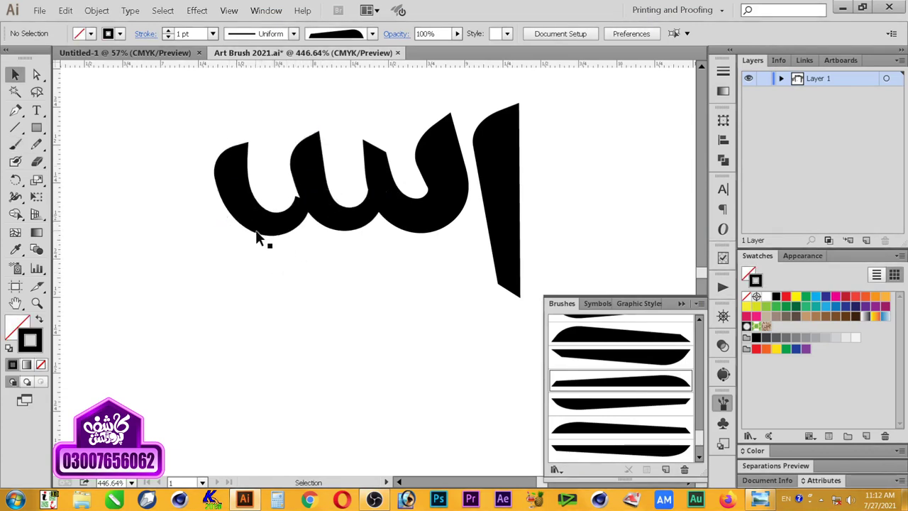
pyautogui.moveTo(210, 229); pyautogui.dragTo(200, 229)
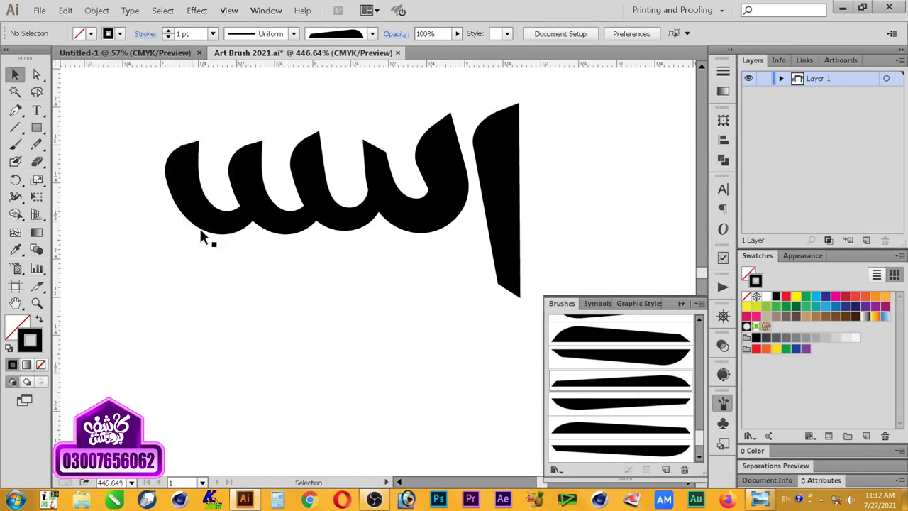
pyautogui.hotkey('ctrl', 'z')
pyautogui.click(65, 10)
pyautogui.click(65, 11)
pyautogui.click(65, 10)
pyautogui.click(100, 70)
pyautogui.moveTo(375, 298); pyautogui.dragTo(226, 225)
# Step: Nudge the bowl copy left, then nudge both bowls together into alignment
pyautogui.click(249, 251)
pyautogui.click(234, 233)
pyautogui.press('Left')
pyautogui.click(257, 257)
pyautogui.click(216, 220)
pyautogui.keyDown('shift'); pyautogui.click(278, 214); pyautogui.keyUp('shift')
pyautogui.press('Up')
pyautogui.press('Up')
pyautogui.press('Up')
pyautogui.press('Left')
pyautogui.press('Left')
pyautogui.press('Right')
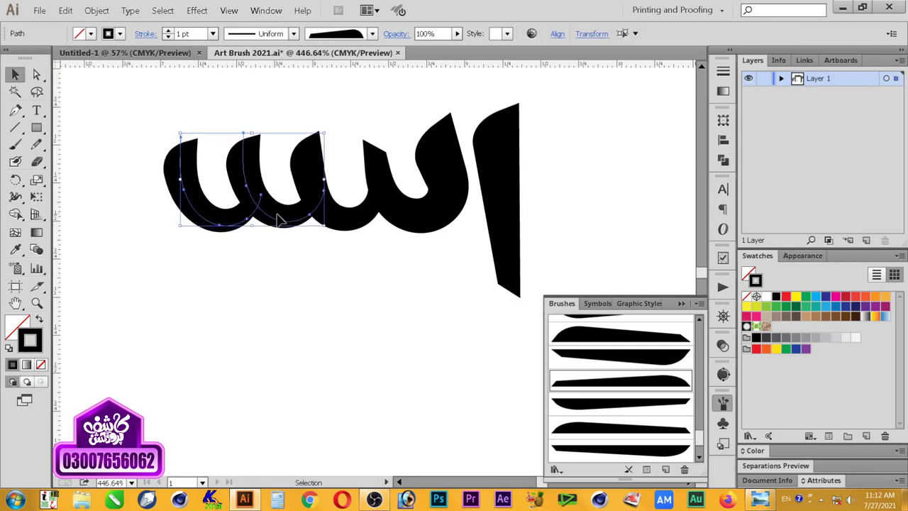
pyautogui.click(278, 326)
pyautogui.click(15, 144)
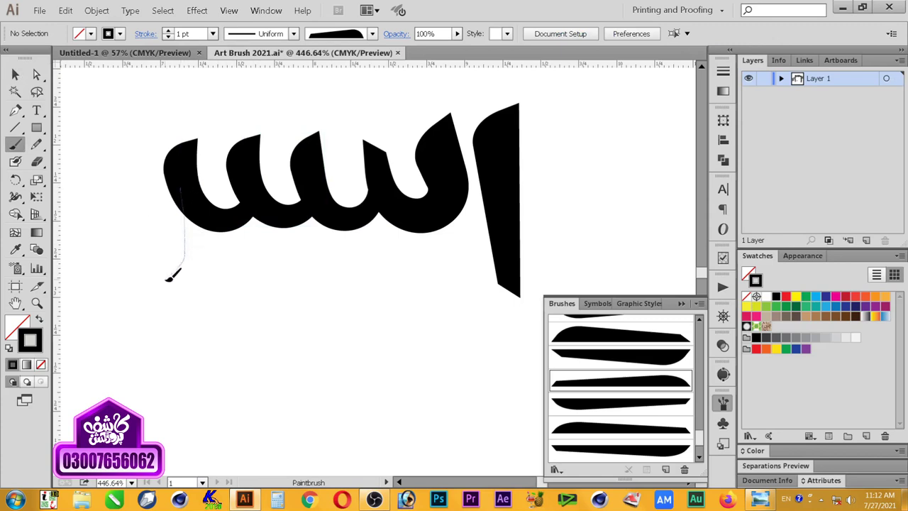
# Step: Draw a curved bowl stroke and shift the second and first bowls into the word
pyautogui.moveTo(112, 241); pyautogui.dragTo(133, 137)
pyautogui.press('v')
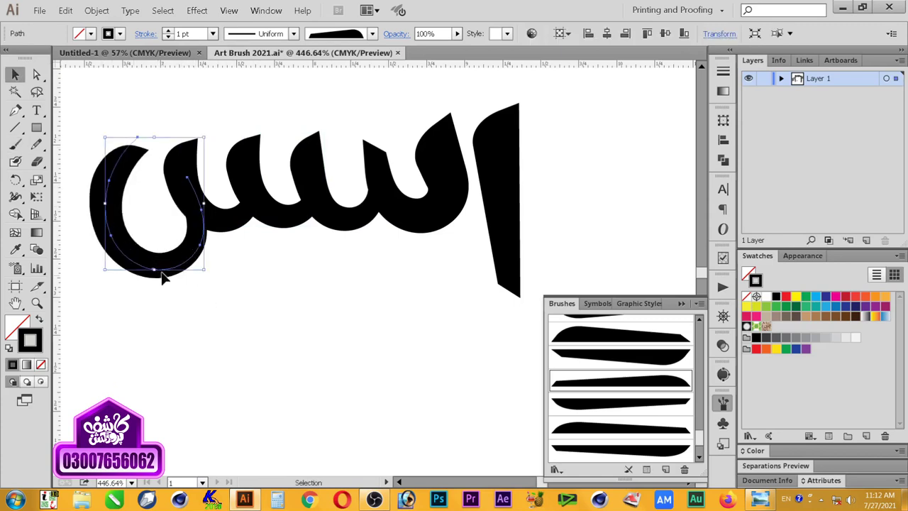
pyautogui.click(223, 339)
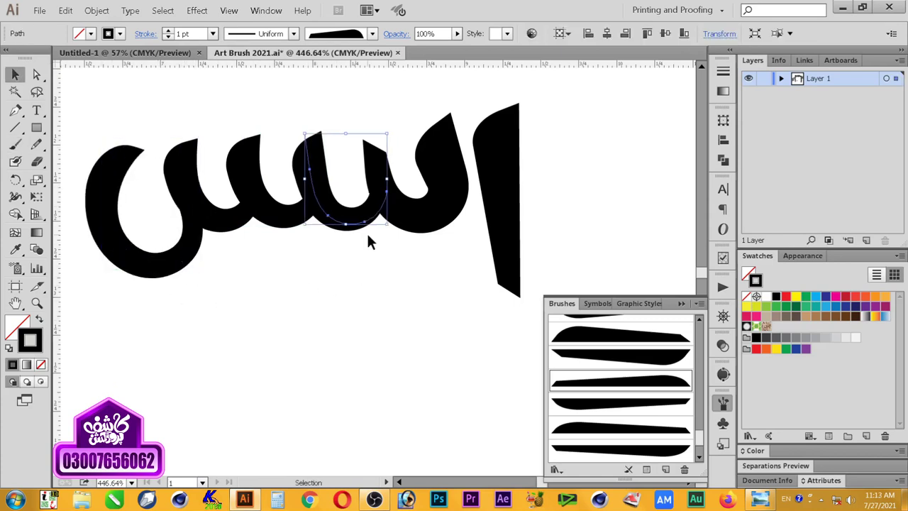
pyautogui.click(305, 218)
pyautogui.moveTo(303, 219)
pyautogui.mouseDown()
pyautogui.moveTo(217, 233)
pyautogui.moveTo(227, 223)
pyautogui.mouseUp()
pyautogui.press('Right')
pyautogui.press('Right')
pyautogui.press('Right')
pyautogui.press('Right')
pyautogui.press('Right')
pyautogui.press('Right')
pyautogui.press('Right')
pyautogui.press('Right')
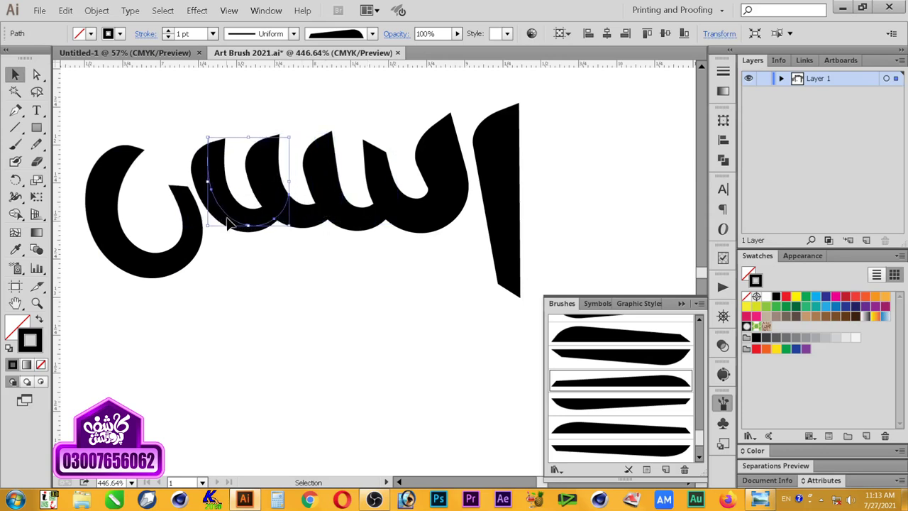
pyautogui.click(195, 230)
pyautogui.press('Right')
pyautogui.press('Right')
pyautogui.press('Right')
pyautogui.press('Right')
pyautogui.press('Right')
pyautogui.press('Right')
pyautogui.press('Right')
pyautogui.press('Right')
pyautogui.press('Right')
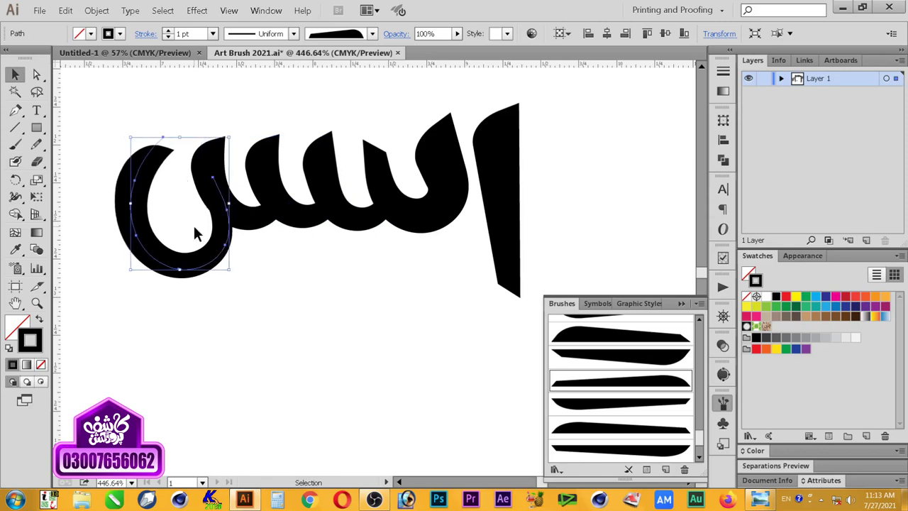
pyautogui.click(317, 250)
# Step: Select a bowl path's top anchor, then reselect the whole bowl path
pyautogui.hotkey('ctrl', 'z')
pyautogui.click(36, 75)
pyautogui.moveTo(394, 145); pyautogui.dragTo(394, 145)
pyautogui.press('v')
pyautogui.click(413, 171)
pyautogui.click(446, 208)
# Step: Set the bowl path's stroke weight to 0.75 pt and move it below the top word
pyautogui.click(213, 34)
pyautogui.click(148, 22)
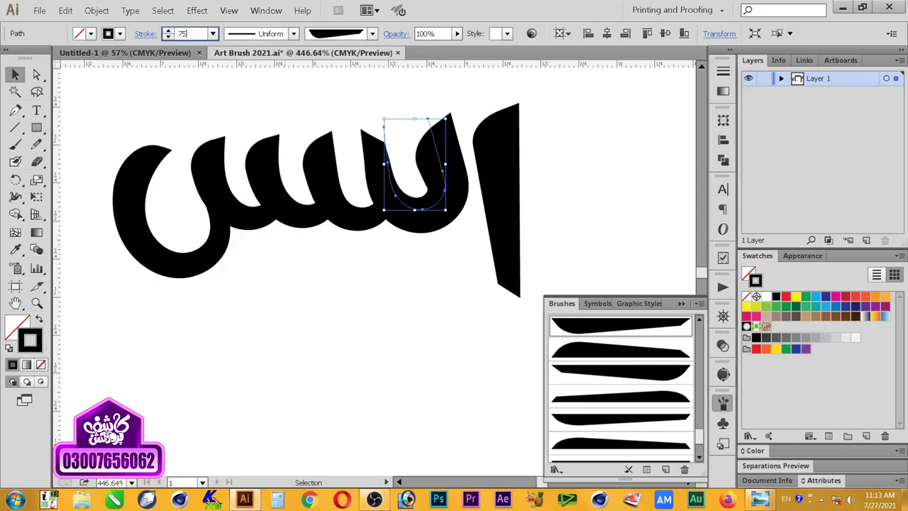
pyautogui.write('.75')
pyautogui.press('Return')
pyautogui.click(325, 258)
pyautogui.click(431, 223)
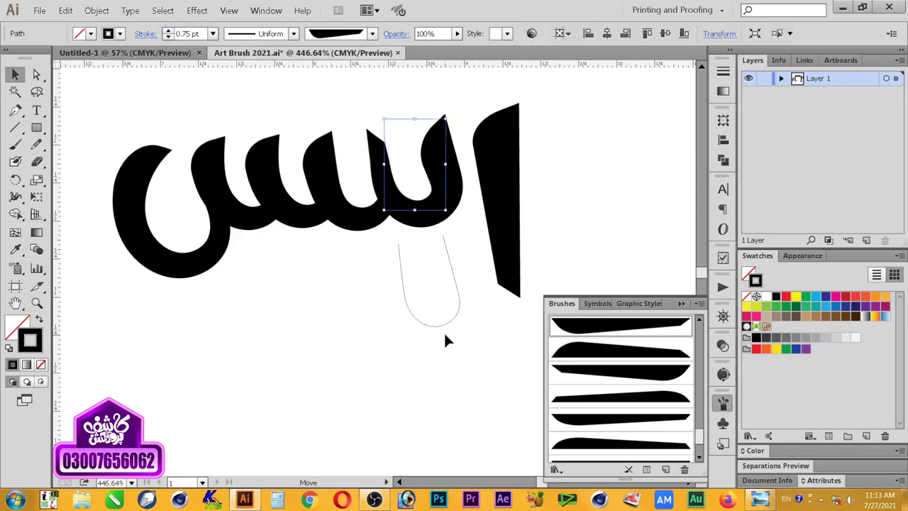
pyautogui.moveTo(445, 340); pyautogui.dragTo(445, 341)
# Step: Draw a curved stroke with the fourth brush, scale and position it, then apply the sixth brush
pyautogui.click(675, 402)
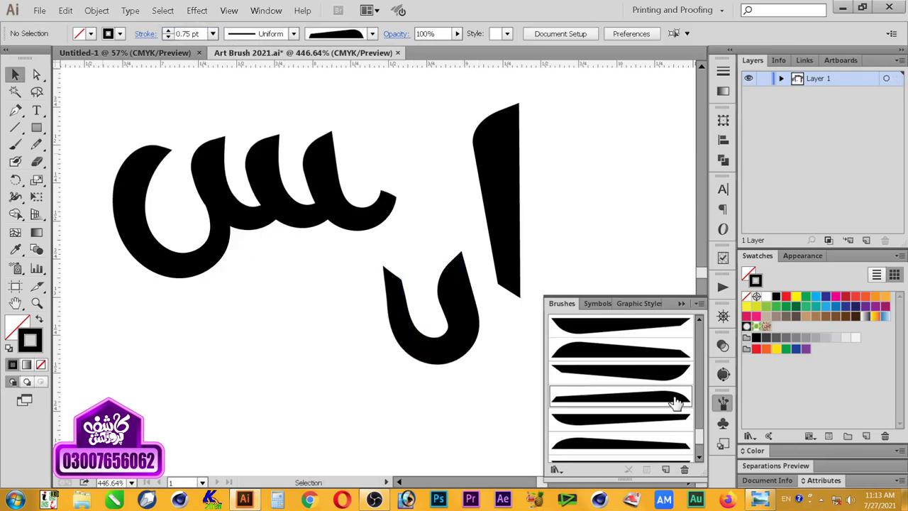
pyautogui.moveTo(387, 133); pyautogui.dragTo(387, 130)
pyautogui.press('v')
pyautogui.click(432, 212)
pyautogui.moveTo(446, 126); pyautogui.dragTo(451, 118)
pyautogui.click(441, 261)
pyautogui.moveTo(428, 212); pyautogui.dragTo(319, 370)
pyautogui.click(627, 419)
pyautogui.click(625, 442)
pyautogui.click(427, 237)
pyautogui.click(433, 206)
# Step: Paint a U-shaped stroke in the word, set it to 1 pt, and stretch it wider
pyautogui.press('b')
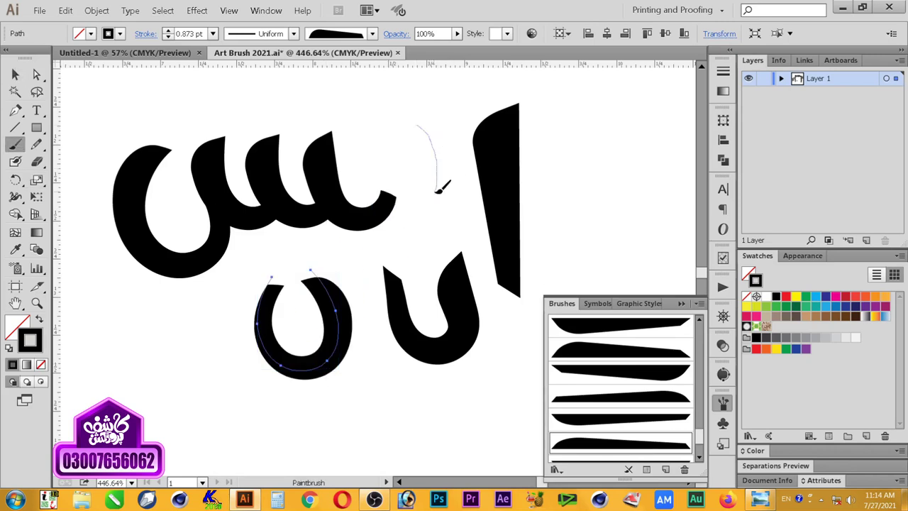
pyautogui.moveTo(360, 177); pyautogui.dragTo(360, 132)
pyautogui.press('v')
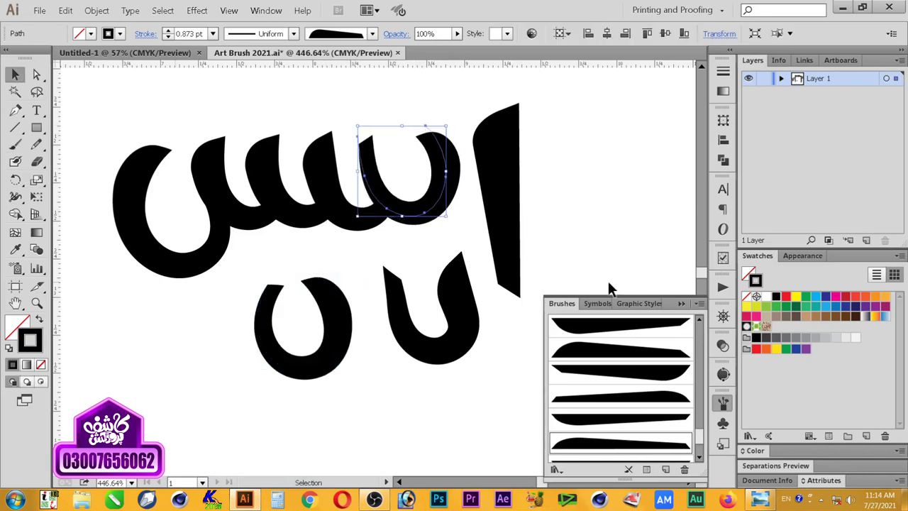
pyautogui.click(186, 34)
pyautogui.write('1')
pyautogui.press('Return')
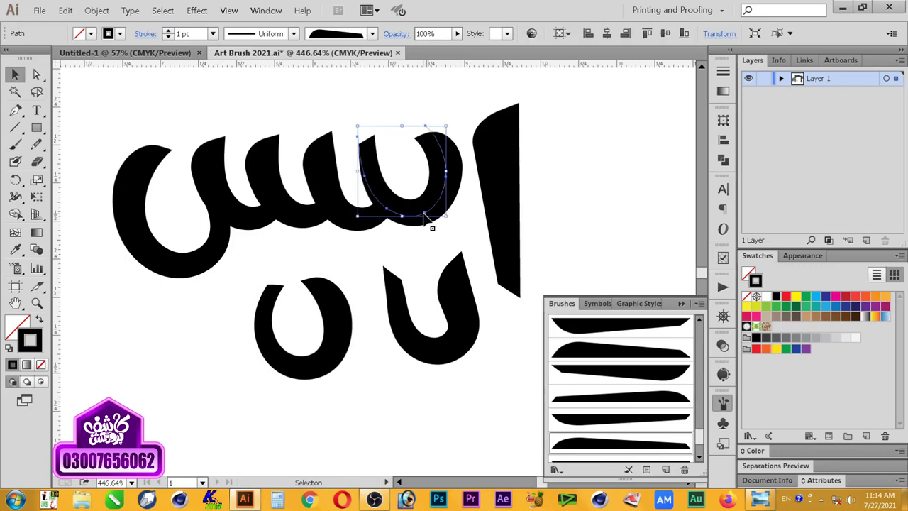
pyautogui.moveTo(416, 221); pyautogui.dragTo(424, 218)
pyautogui.moveTo(363, 152); pyautogui.dragTo(359, 123)
pyautogui.moveTo(455, 174)
pyautogui.mouseDown()
pyautogui.moveTo(458, 229)
pyautogui.moveTo(438, 213)
pyautogui.mouseUp()
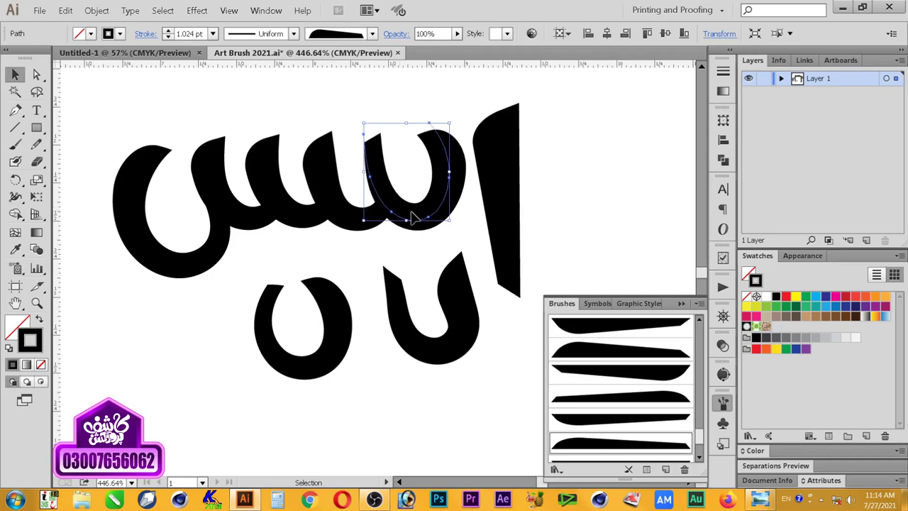
# Step: Move the right curve down to the lower left and the lower curve up into place
pyautogui.press('a')
pyautogui.moveTo(356, 122); pyautogui.dragTo(390, 148)
pyautogui.press('v')
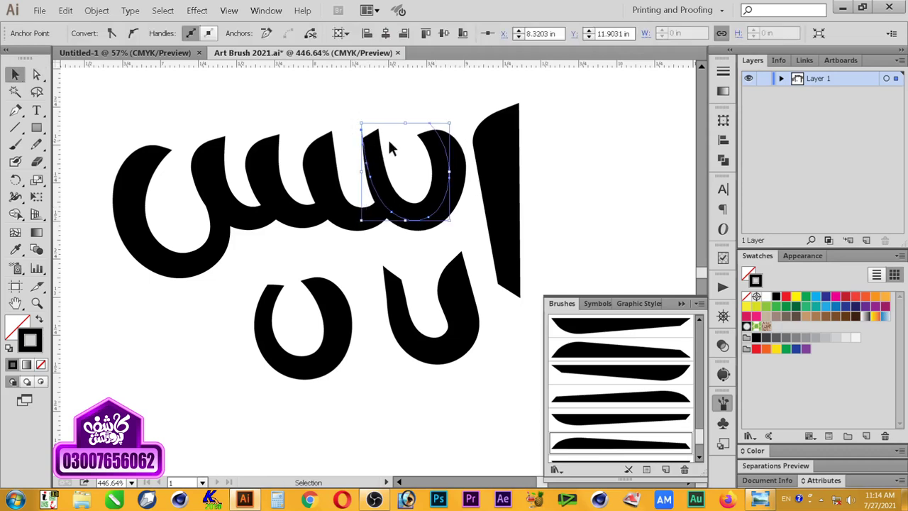
pyautogui.click(454, 250)
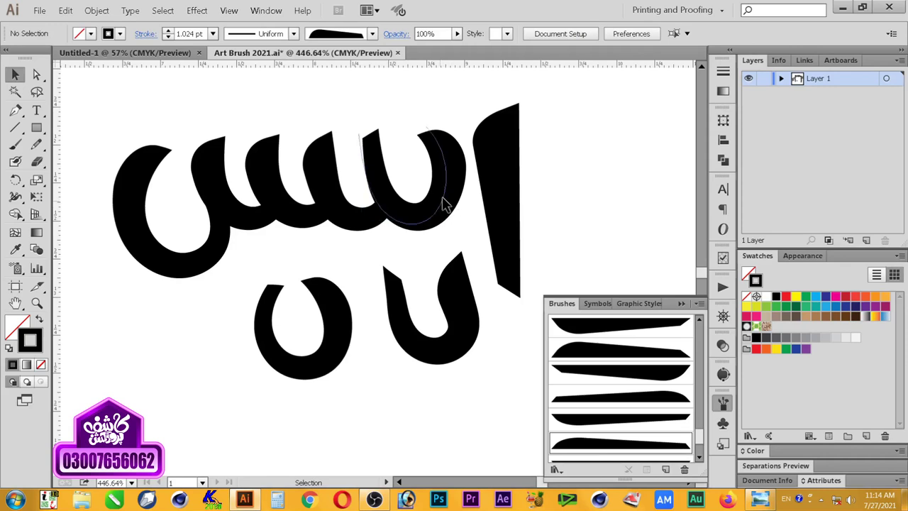
pyautogui.moveTo(442, 197); pyautogui.dragTo(229, 366)
pyautogui.moveTo(428, 347)
pyautogui.mouseDown()
pyautogui.moveTo(430, 224)
pyautogui.moveTo(421, 219)
pyautogui.moveTo(428, 229)
pyautogui.mouseUp()
# Step: Try several brush styles on the stroke and settle on the top brush style
pyautogui.click(645, 420)
pyautogui.click(648, 371)
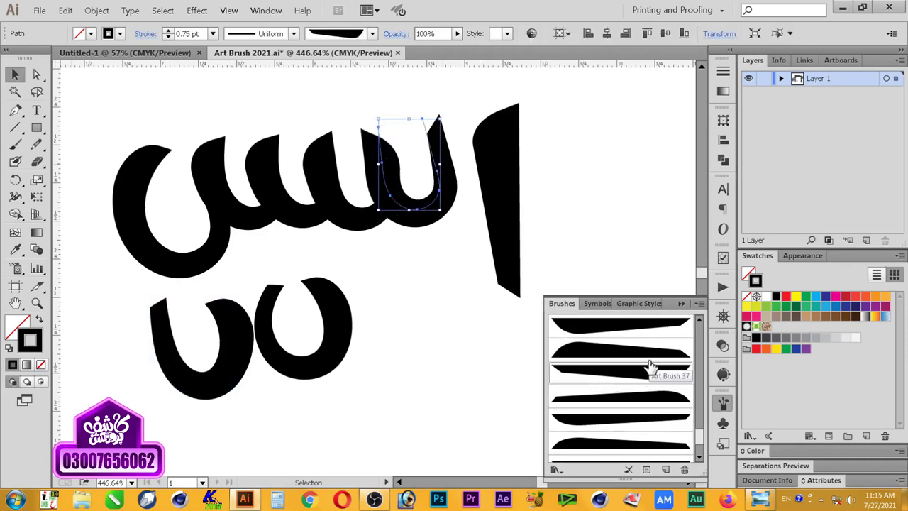
pyautogui.click(591, 352)
pyautogui.click(596, 326)
pyautogui.click(456, 315)
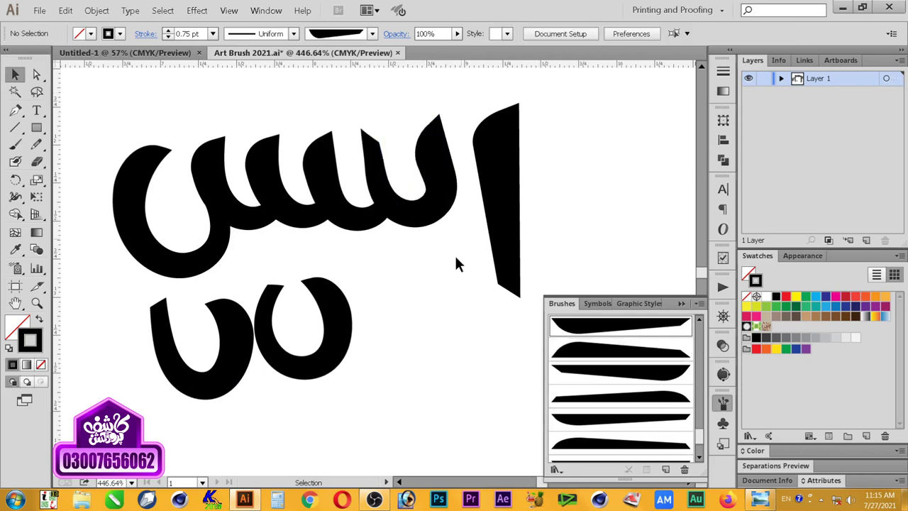
pyautogui.click(445, 215)
pyautogui.click(441, 324)
# Step: Zoom out to 300% and move the letter's middle stroke down below the word
pyautogui.moveTo(393, 296); pyautogui.dragTo(120, 397)
pyautogui.click(394, 278)
pyautogui.click(441, 210)
pyautogui.click(444, 262)
pyautogui.keyDown('ctrl'); pyautogui.keyDown('alt'); pyautogui.click(396, 275); pyautogui.keyUp('alt'); pyautogui.keyUp('ctrl')
pyautogui.keyDown('ctrl'); pyautogui.keyDown('alt'); pyautogui.click(395, 276); pyautogui.keyUp('alt'); pyautogui.keyUp('ctrl')
pyautogui.click(393, 237)
pyautogui.moveTo(407, 317); pyautogui.dragTo(406, 316)
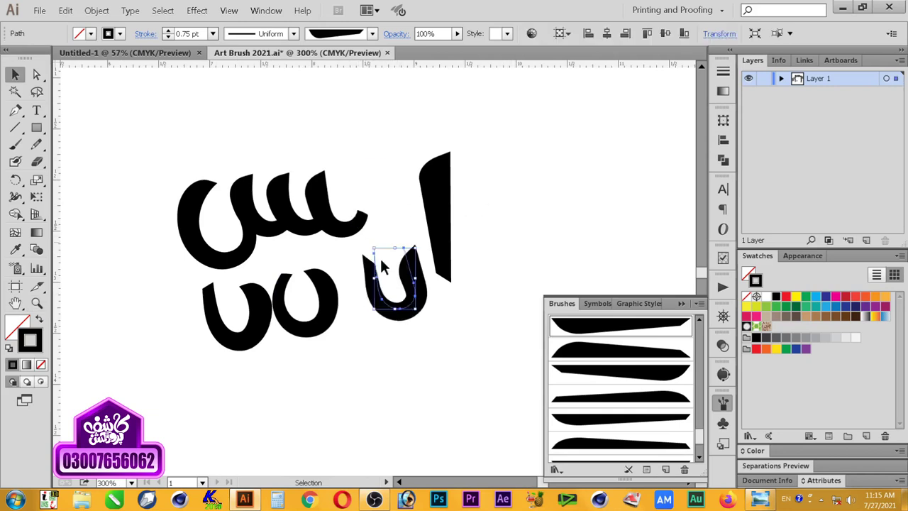
pyautogui.click(391, 225)
pyautogui.click(400, 243)
# Step: Draw a new brush stroke and apply Art Brush 40 to it
pyautogui.press('b')
pyautogui.moveTo(405, 193); pyautogui.dragTo(387, 235)
pyautogui.hotkey('ctrl', 'space')
pyautogui.moveTo(492, 152); pyautogui.dragTo(312, 264)
pyautogui.click(644, 420)
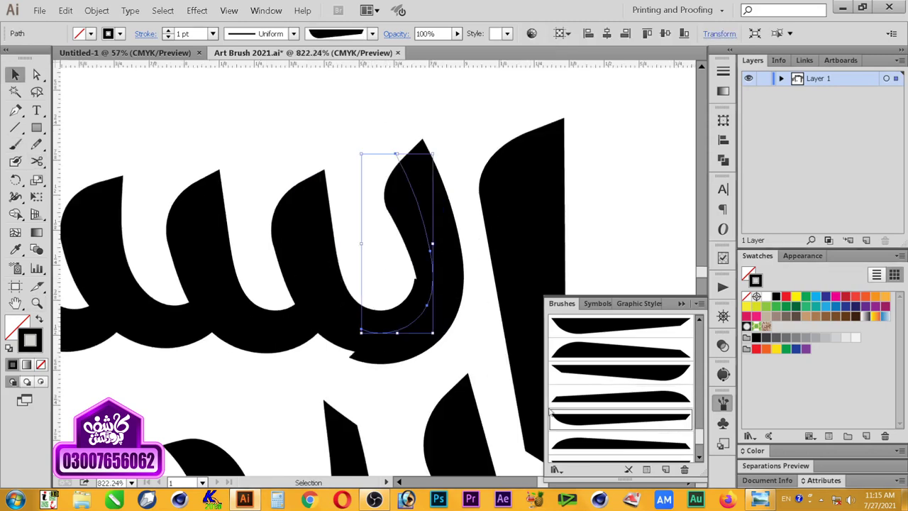
pyautogui.click(392, 373)
pyautogui.keyDown('ctrl'); pyautogui.keyDown('alt'); pyautogui.click(344, 277); pyautogui.keyUp('alt'); pyautogui.keyUp('ctrl')
pyautogui.keyDown('alt'); pyautogui.click(344, 278); pyautogui.keyUp('alt')
# Step: Delete the lower stroke and the old alif, then redraw the alif as a tapered stroke
pyautogui.press('v')
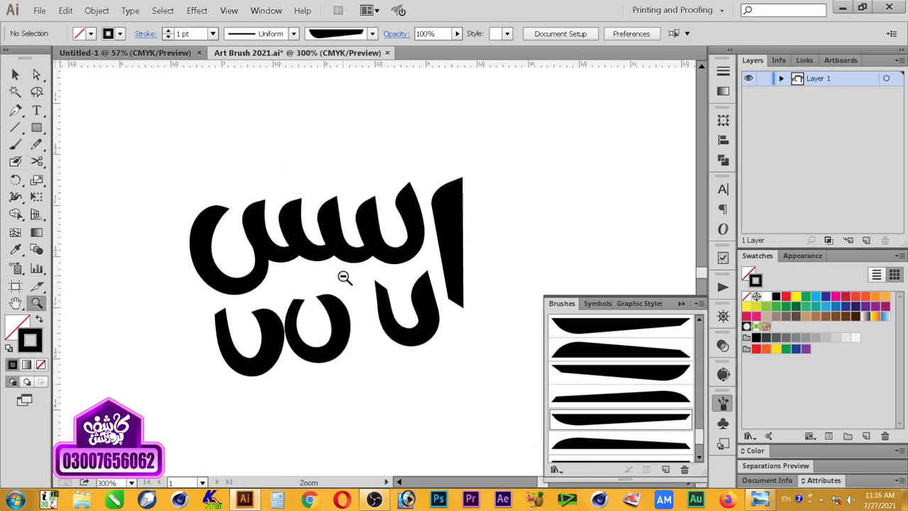
pyautogui.click(247, 376)
pyautogui.press('Delete')
pyautogui.hotkey('ctrl', 'space')
pyautogui.moveTo(143, 146); pyautogui.dragTo(522, 358)
pyautogui.click(533, 263)
pyautogui.press('Delete')
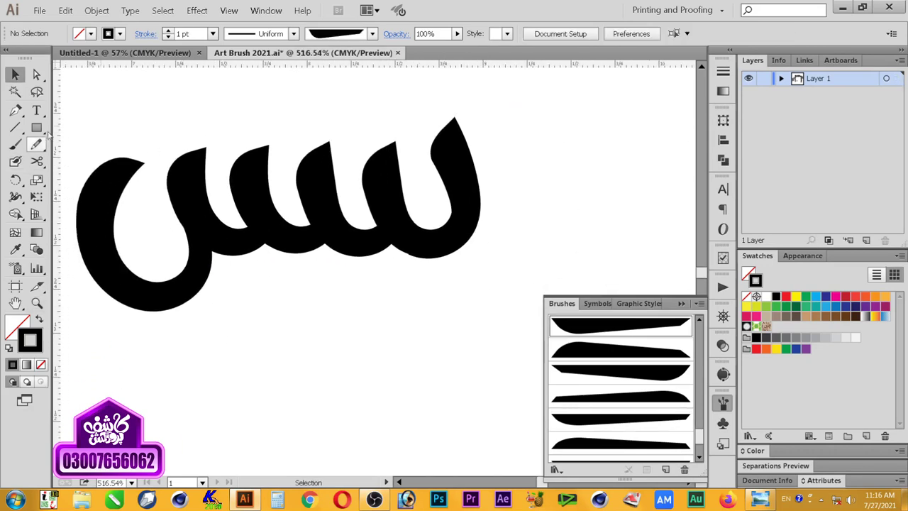
pyautogui.press('b')
pyautogui.moveTo(491, 301); pyautogui.dragTo(493, 302)
pyautogui.press('v')
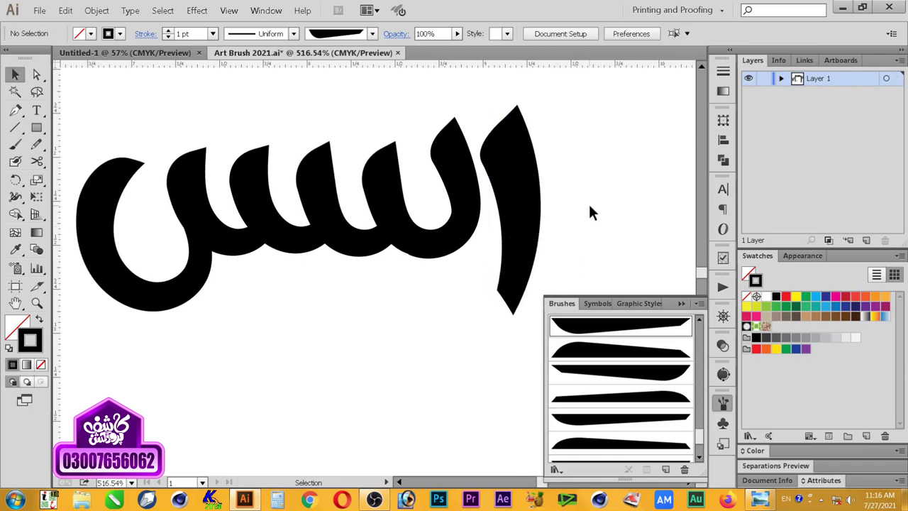
# Step: Draw a curved brush stroke in the space below the top word
pyautogui.press('space')
pyautogui.moveTo(371, 234); pyautogui.dragTo(421, 217)
pyautogui.press('z')
pyautogui.keyDown('alt'); pyautogui.click(418, 220); pyautogui.keyUp('alt')
pyautogui.keyDown('alt'); pyautogui.click(383, 273); pyautogui.keyUp('alt')
pyautogui.keyDown('alt'); pyautogui.click(383, 275); pyautogui.keyUp('alt')
pyautogui.moveTo(503, 196); pyautogui.dragTo(183, 375)
pyautogui.moveTo(423, 301); pyautogui.dragTo(357, 227)
pyautogui.press('b')
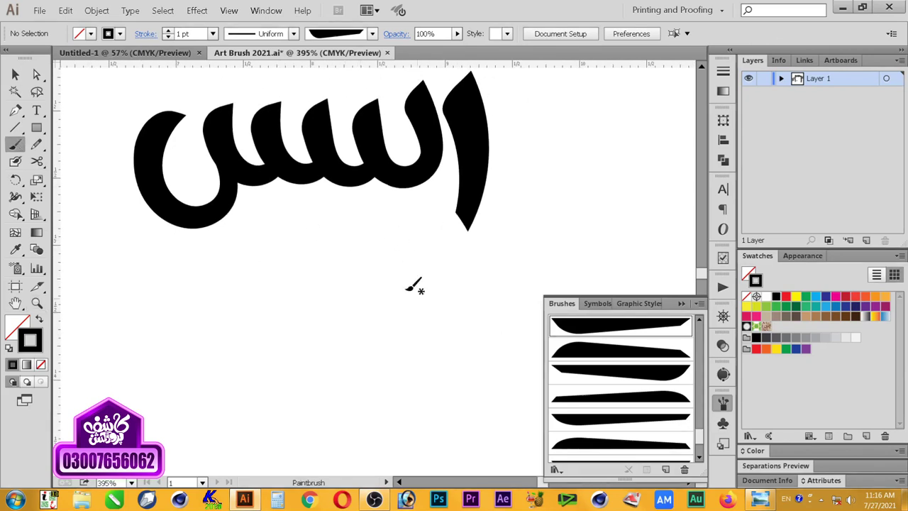
pyautogui.moveTo(397, 268); pyautogui.dragTo(395, 270)
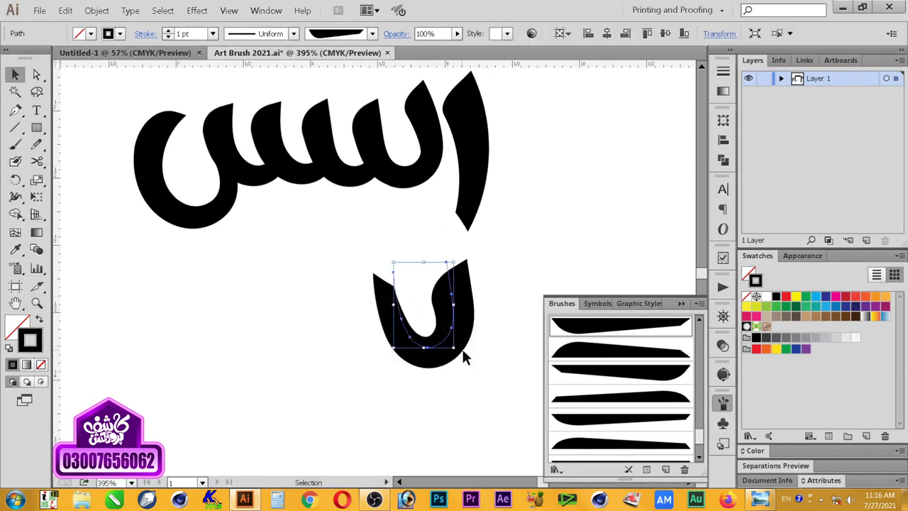
# Step: Give the curve a thicker brush style and shift it slightly right
pyautogui.click(628, 372)
pyautogui.click(630, 349)
pyautogui.press('v')
pyautogui.click(497, 348)
pyautogui.moveTo(457, 337); pyautogui.dragTo(470, 335)
# Step: Draw an upright stroke beside the curve, apply the fourth brush style and nudge it right
pyautogui.press('b')
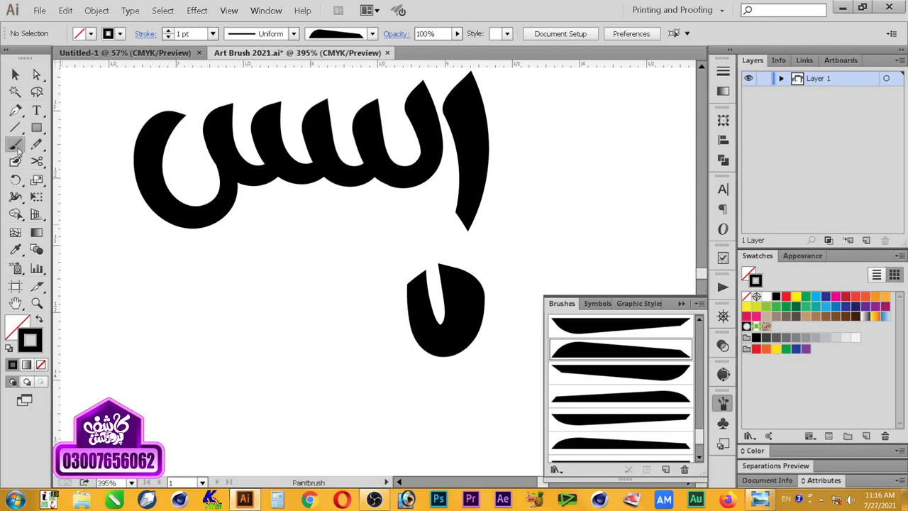
pyautogui.moveTo(356, 235); pyautogui.dragTo(356, 228)
pyautogui.press('v')
pyautogui.click(409, 358)
pyautogui.click(634, 402)
pyautogui.click(415, 376)
pyautogui.moveTo(381, 347); pyautogui.dragTo(385, 347)
pyautogui.click(397, 404)
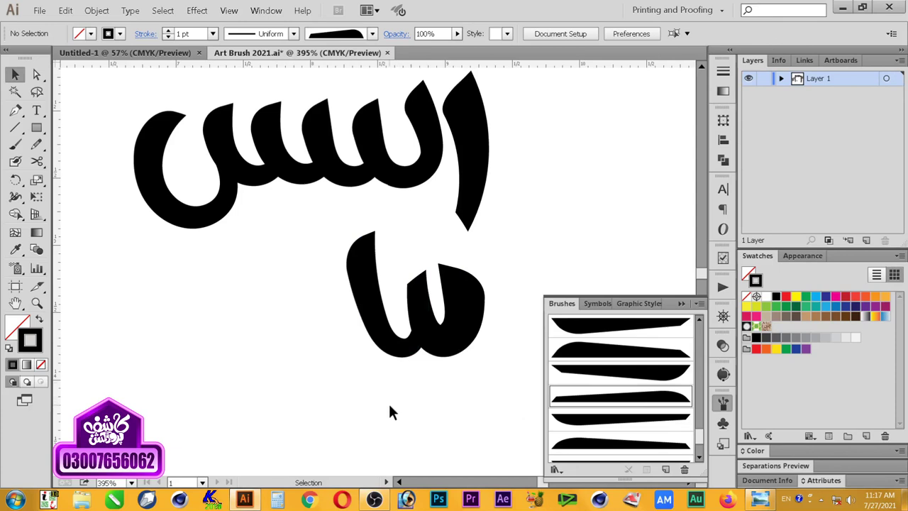
pyautogui.click(415, 350)
pyautogui.click(423, 366)
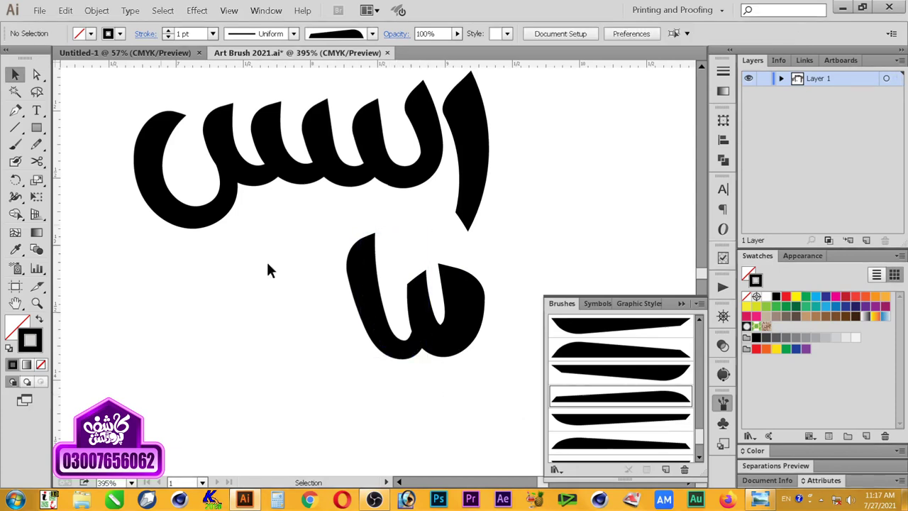
# Step: Paint a long horizontal base stroke leftward and move the lower word up beneath the top word
pyautogui.click(15, 145)
pyautogui.moveTo(330, 349); pyautogui.dragTo(206, 345)
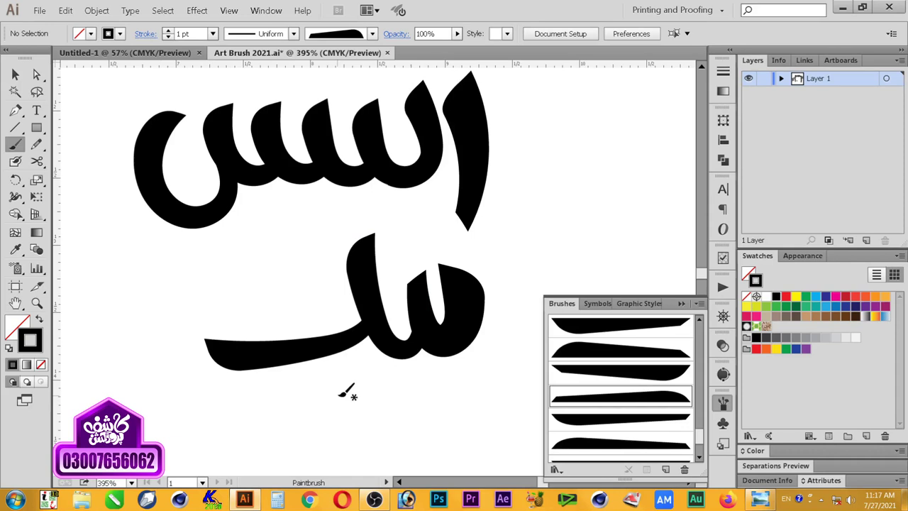
pyautogui.press('v')
pyautogui.moveTo(451, 345)
pyautogui.mouseDown()
pyautogui.moveTo(431, 300)
pyautogui.moveTo(420, 301)
pyautogui.moveTo(444, 335)
pyautogui.mouseUp()
# Step: Select the lower word and inspect the anchor points of its left stroke
pyautogui.click(448, 374)
pyautogui.click(475, 328)
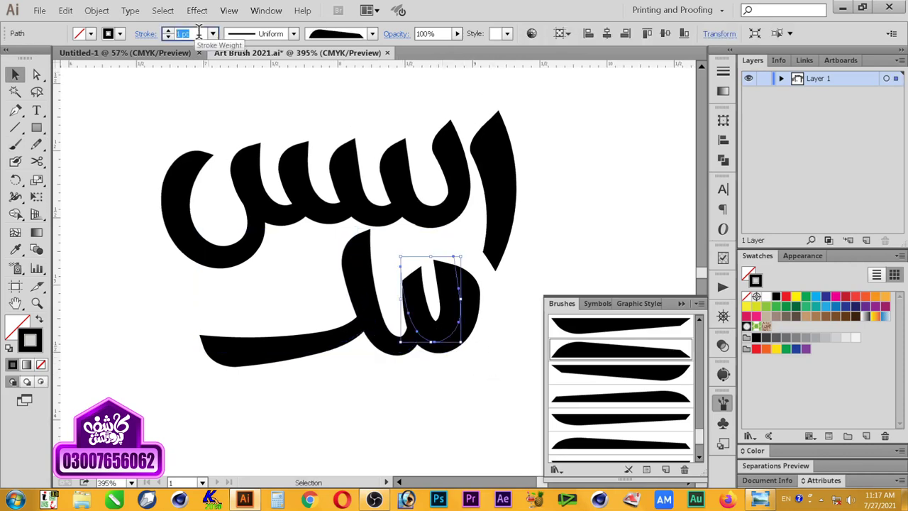
pyautogui.click(455, 367)
pyautogui.click(461, 332)
pyautogui.click(362, 319)
pyautogui.press('a')
pyautogui.click(355, 237)
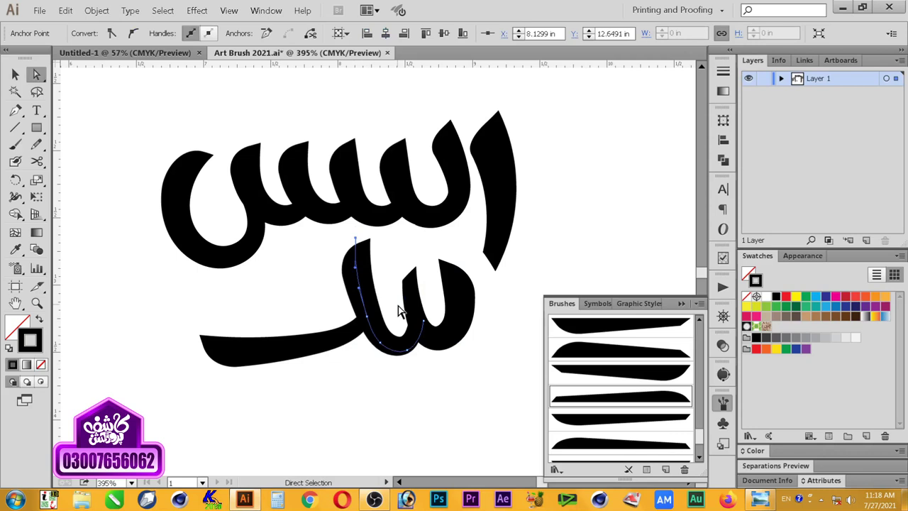
pyautogui.press('v')
# Step: Inspect an anchor on the small U stroke, check the base stroke, then clear the selection
pyautogui.click(408, 312)
pyautogui.press('a')
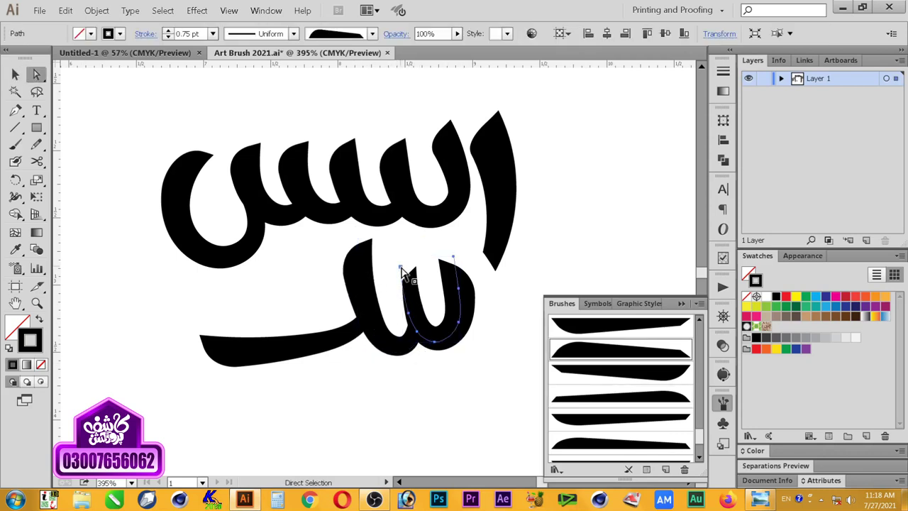
pyautogui.click(455, 304)
pyautogui.press('v')
pyautogui.click(445, 387)
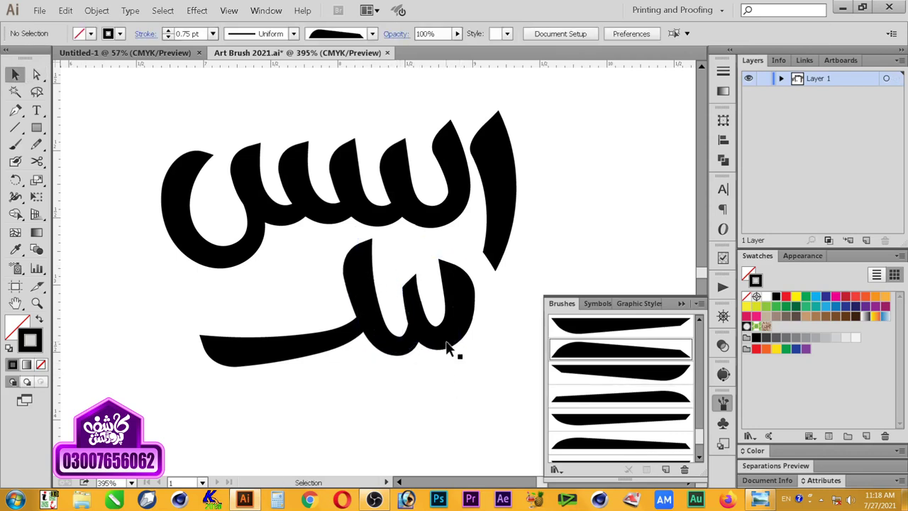
pyautogui.click(344, 347)
pyautogui.hotkey('ctrl', 'shift', 'a')
# Step: Marquee-select the long base stroke with the U shape and shift them slightly right
pyautogui.click(309, 354)
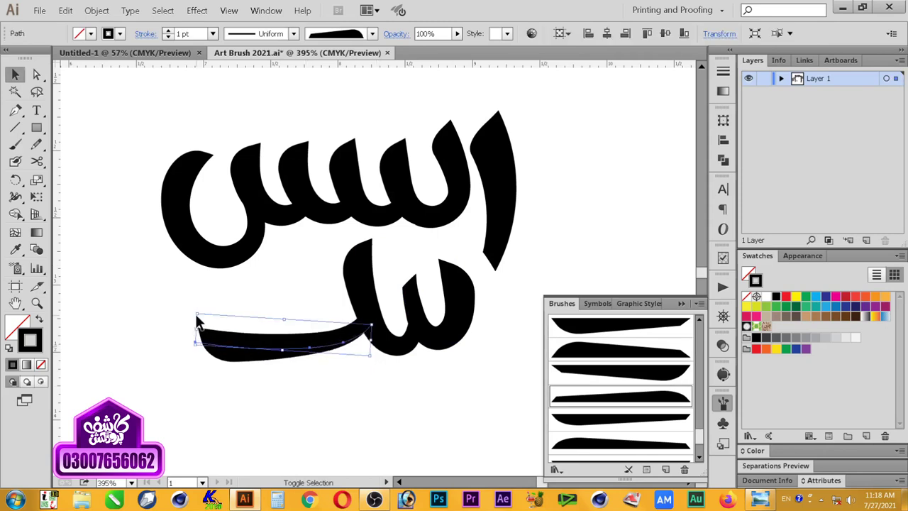
pyautogui.click(229, 369)
pyautogui.click(317, 349)
pyautogui.moveTo(339, 388); pyautogui.dragTo(471, 300)
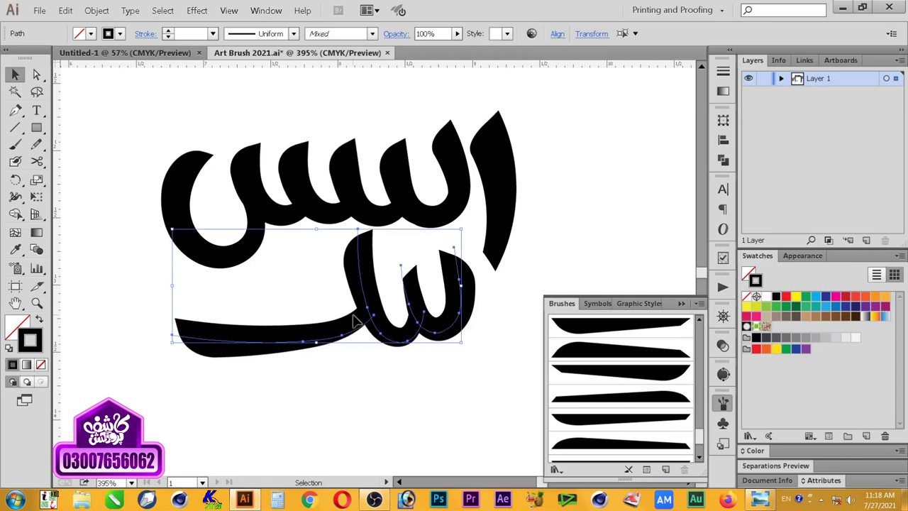
pyautogui.moveTo(298, 372)
pyautogui.mouseDown()
pyautogui.moveTo(316, 353)
pyautogui.moveTo(468, 307)
pyautogui.mouseUp()
pyautogui.press('Right')
pyautogui.press('Right')
pyautogui.press('Right')
pyautogui.press('Right')
pyautogui.click(305, 276)
# Step: Paint a curved swash across the lower word and restyle it with the bottom brush
pyautogui.click(14, 144)
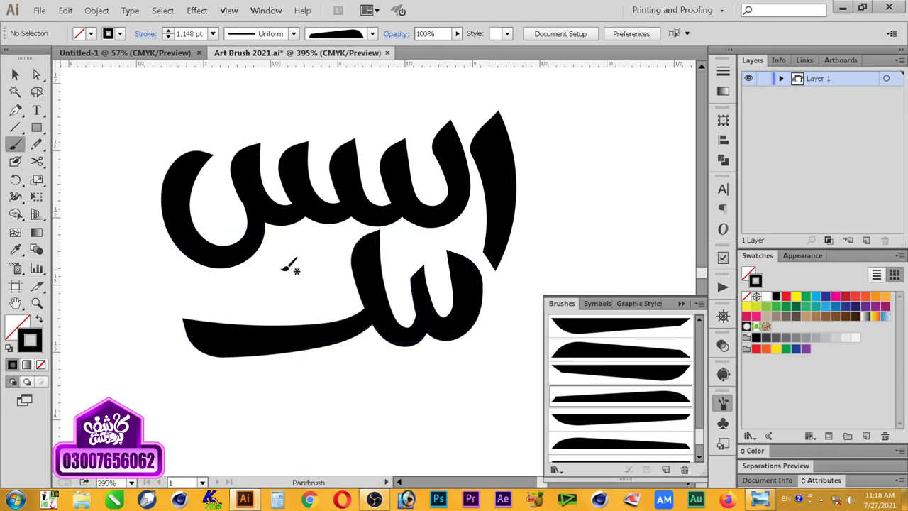
pyautogui.moveTo(272, 286)
pyautogui.mouseDown()
pyautogui.moveTo(373, 264)
pyautogui.moveTo(436, 242)
pyautogui.mouseUp()
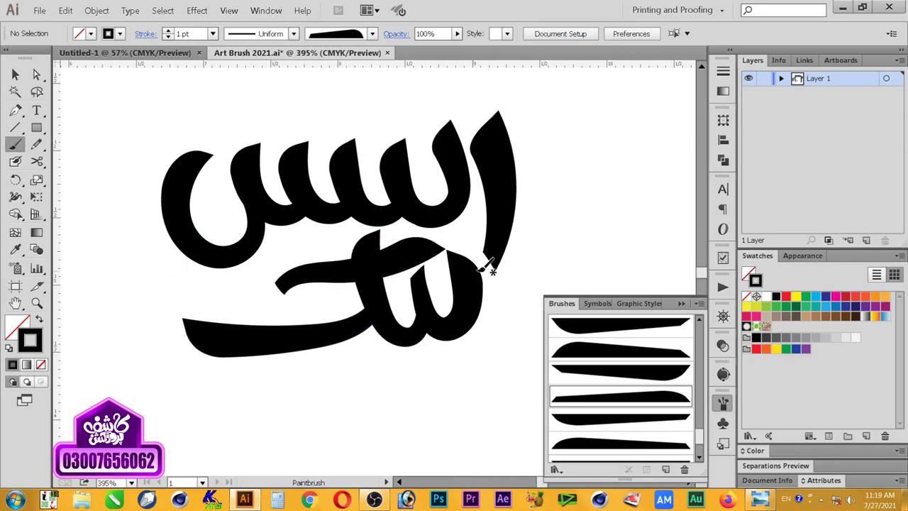
pyautogui.press('v')
pyautogui.click(631, 412)
pyautogui.click(652, 442)
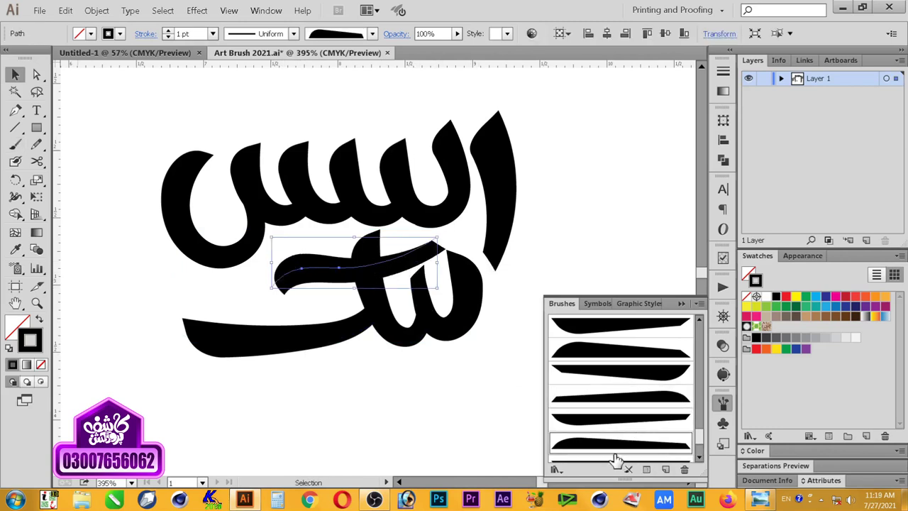
pyautogui.scroll(-1, 619, 458)
pyautogui.click(621, 429)
pyautogui.hotkey('ctrl', 'shift', 'a')
# Step: Rotate the first swash slightly counter-clockwise
pyautogui.moveTo(399, 260); pyautogui.dragTo(416, 258)
pyautogui.moveTo(258, 312); pyautogui.dragTo(277, 298)
pyautogui.click(278, 298)
pyautogui.click(415, 254)
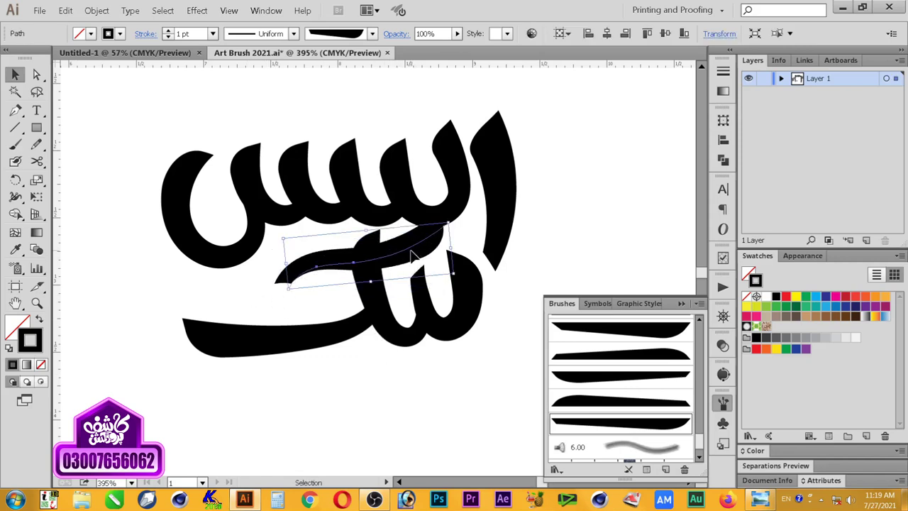
pyautogui.hotkey('ctrl', 'shift', 'a')
# Step: Paint a second curved swash across the letters and rotate it counter-clockwise
pyautogui.press('b')
pyautogui.moveTo(291, 248)
pyautogui.mouseDown()
pyautogui.moveTo(388, 222)
pyautogui.moveTo(426, 209)
pyautogui.mouseUp()
pyautogui.press('v')
pyautogui.click(322, 232)
pyautogui.moveTo(427, 258); pyautogui.dragTo(434, 243)
pyautogui.keyDown('shift'); pyautogui.click(331, 261); pyautogui.keyUp('shift')
pyautogui.moveTo(333, 258); pyautogui.dragTo(344, 412)
pyautogui.hotkey('ctrl', 'z')
# Step: Move the lower strokes down about 68 px, then reposition the lower word up and left
pyautogui.moveTo(429, 379); pyautogui.dragTo(313, 240)
pyautogui.moveTo(414, 248); pyautogui.dragTo(414, 296)
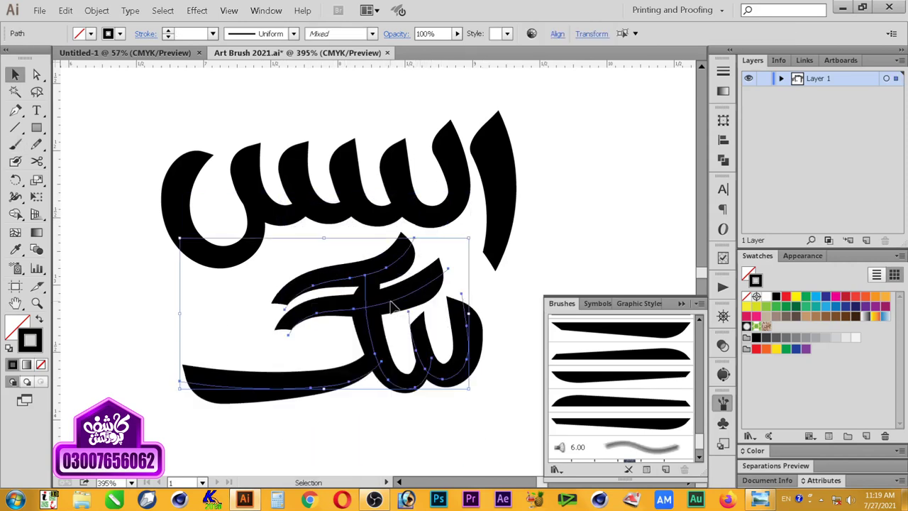
pyautogui.click(395, 306)
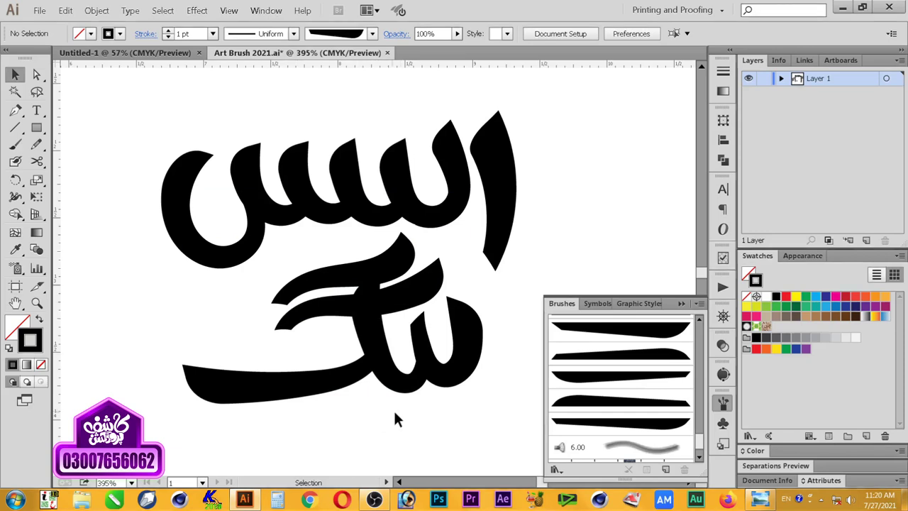
pyautogui.moveTo(397, 417); pyautogui.dragTo(231, 354)
pyautogui.moveTo(448, 359)
pyautogui.mouseDown()
pyautogui.moveTo(339, 339)
pyautogui.moveTo(478, 344)
pyautogui.mouseUp()
# Step: Select both swashes and shift them to the left
pyautogui.click(454, 408)
pyautogui.moveTo(549, 106); pyautogui.dragTo(325, 403)
pyautogui.click(317, 401)
pyautogui.keyDown('shift'); pyautogui.click(329, 302); pyautogui.keyUp('shift')
pyautogui.keyDown('shift'); pyautogui.click(410, 261); pyautogui.keyUp('shift')
pyautogui.moveTo(410, 261)
pyautogui.mouseDown()
pyautogui.moveTo(283, 283)
pyautogui.moveTo(310, 277)
pyautogui.mouseUp()
# Step: Expand the lettering's brush strokes with Expand Appearance and merge them using Pathfinder Unite
pyautogui.moveTo(543, 117); pyautogui.dragTo(169, 407)
pyautogui.rightClick(273, 387)
pyautogui.click(97, 10)
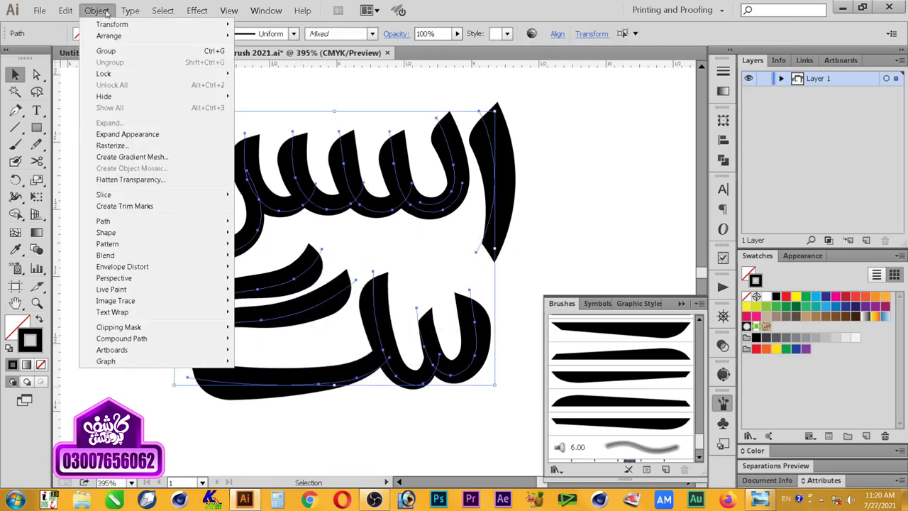
pyautogui.click(125, 135)
pyautogui.click(723, 162)
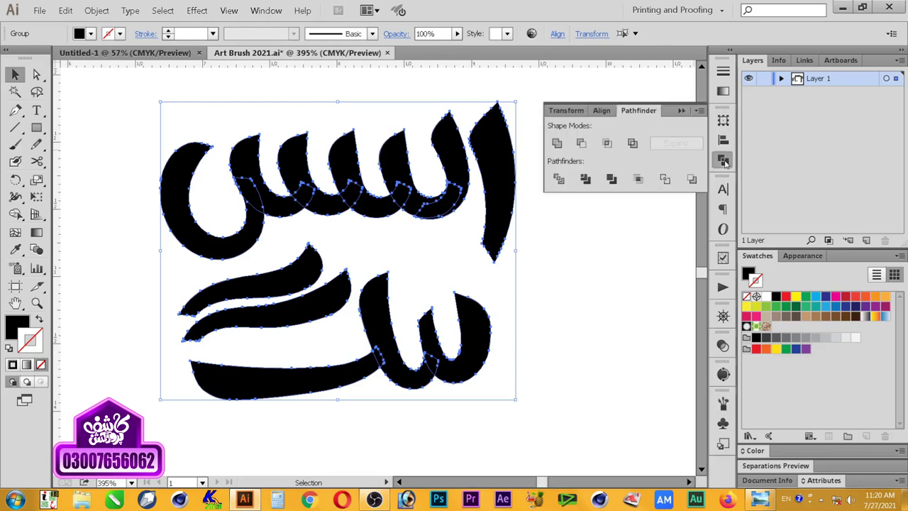
pyautogui.click(560, 151)
pyautogui.click(565, 249)
pyautogui.click(473, 177)
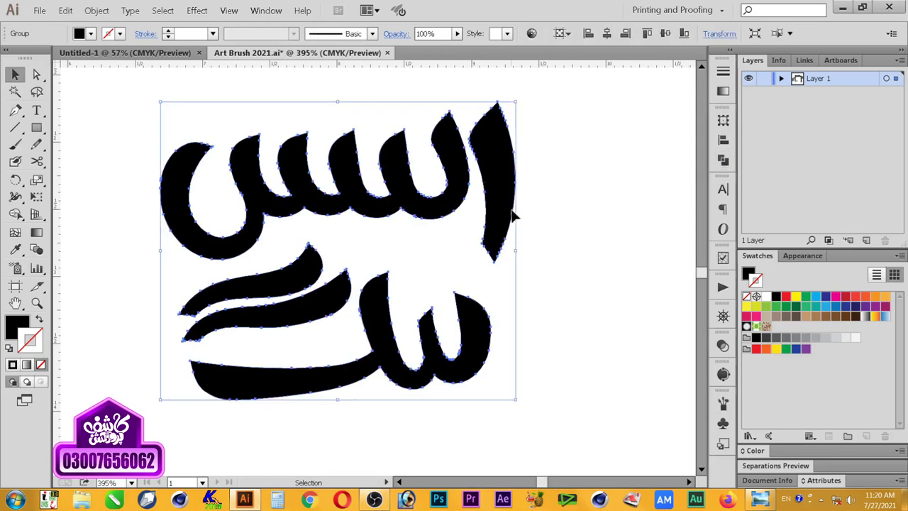
pyautogui.click(265, 10)
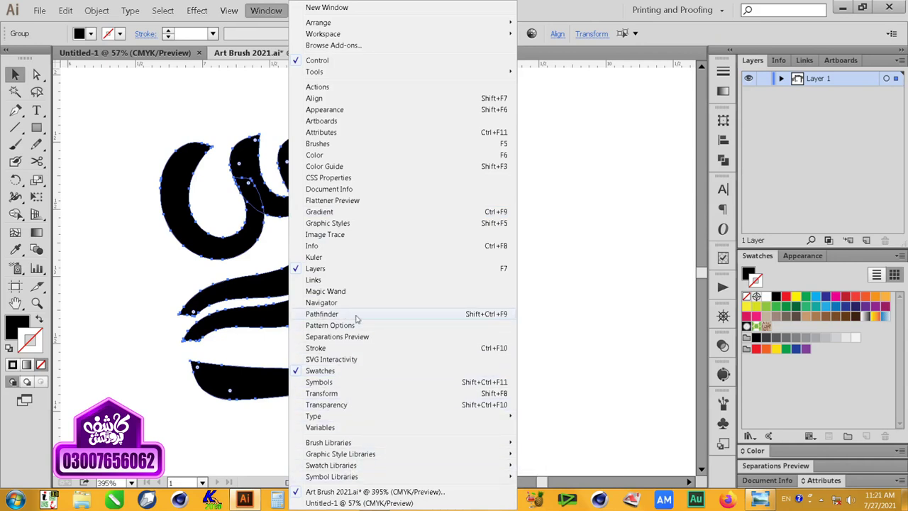
pyautogui.click(356, 317)
pyautogui.click(557, 143)
pyautogui.click(683, 111)
# Step: Copy all the lettering and create a new blank document with default settings
pyautogui.moveTo(580, 114); pyautogui.dragTo(194, 394)
pyautogui.click(65, 10)
pyautogui.click(79, 62)
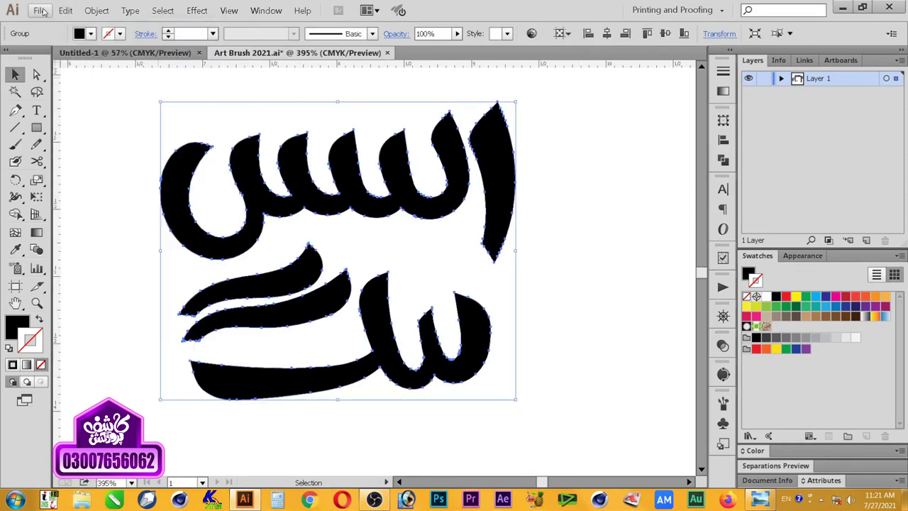
pyautogui.hotkey('ctrl', 'n')
pyautogui.click(472, 417)
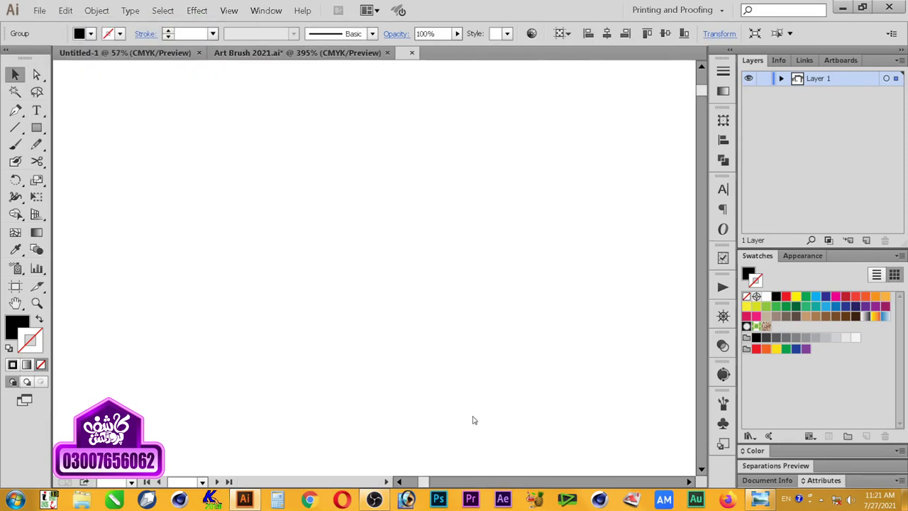
# Step: Paste the lettering into the new Illustrator document and enlarge it
pyautogui.click(65, 10)
pyautogui.click(80, 73)
pyautogui.moveTo(403, 244); pyautogui.dragTo(283, 331)
pyautogui.click(466, 227)
pyautogui.press('z')
# Step: Save the document under a new file name as an Illustrator 3 .ai file, accepting the older-format warning
pyautogui.click(40, 10)
pyautogui.click(64, 102)
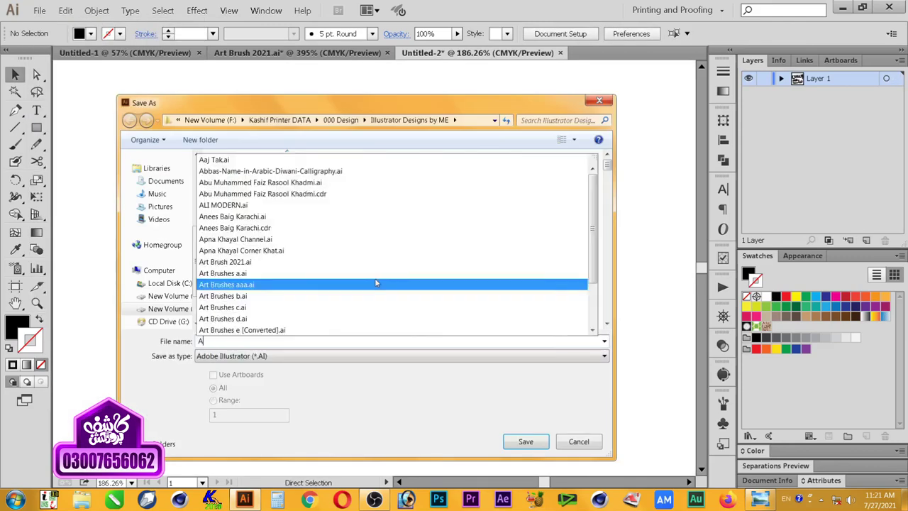
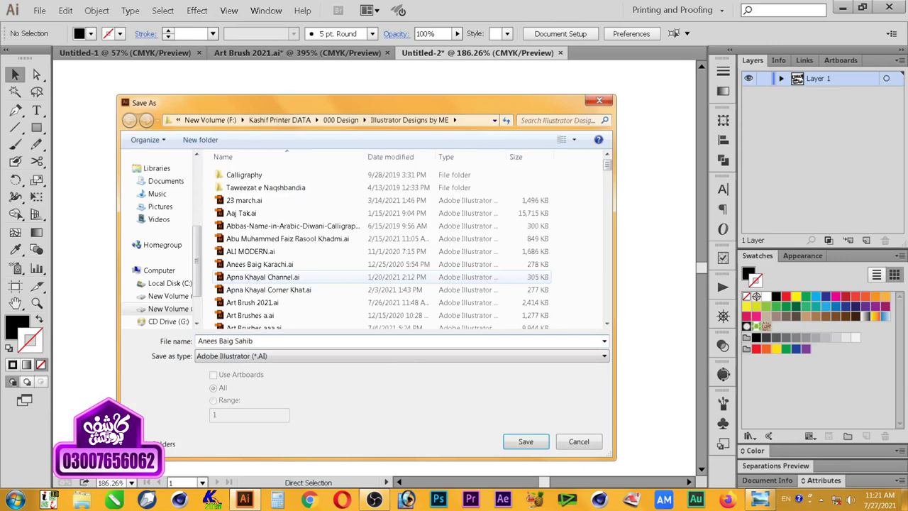
pyautogui.click(525, 441)
pyautogui.click(312, 43)
pyautogui.click(284, 242)
pyautogui.click(354, 439)
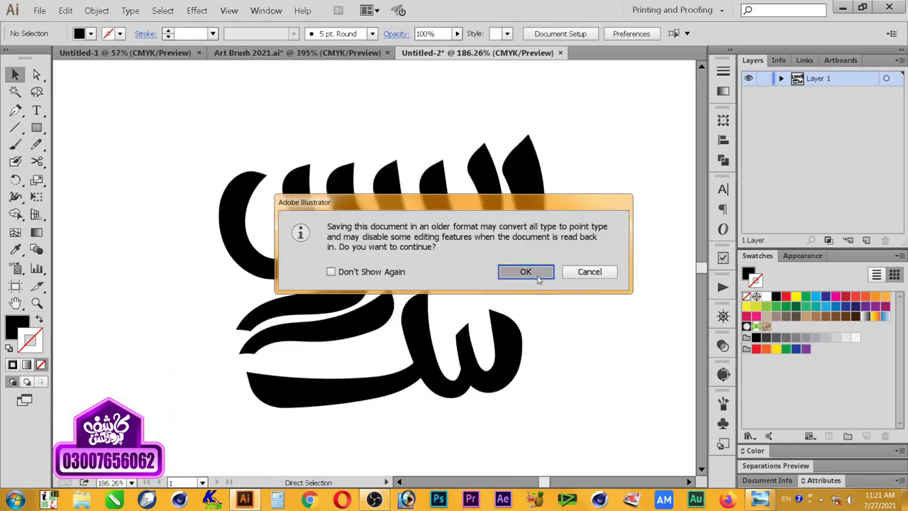
pyautogui.click(525, 272)
pyautogui.hotkey('ctrl', 'shift', 's')
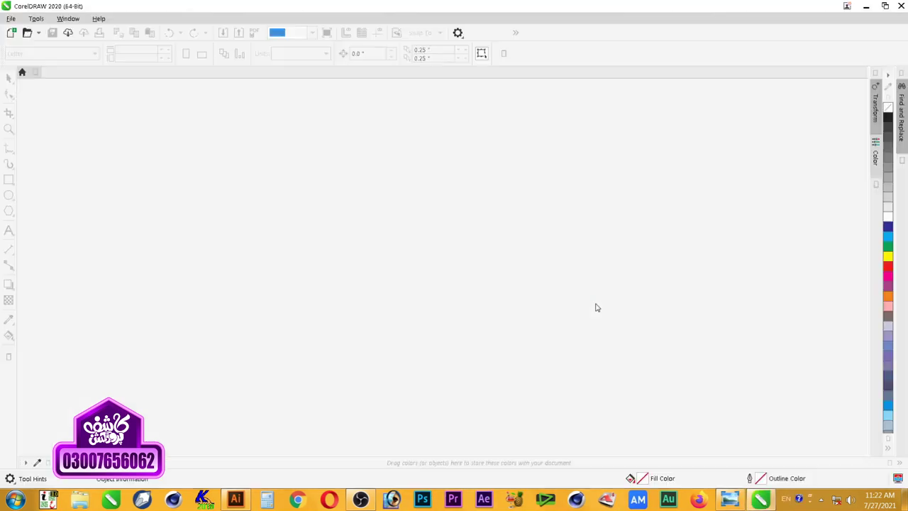
# Step: Dismiss the auto-backup prompt and create a new blank Letter-size CorelDRAW document
pyautogui.click(523, 272)
pyautogui.click(12, 34)
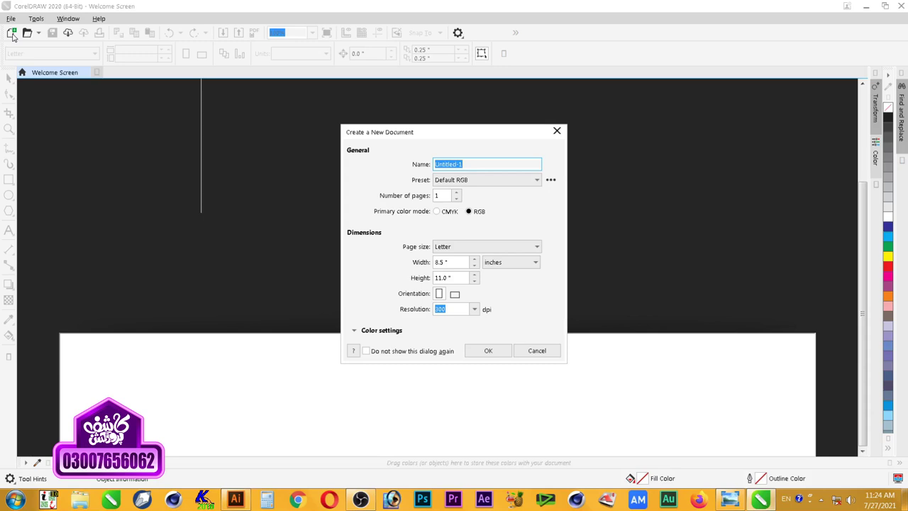
pyautogui.click(361, 500)
pyautogui.click(488, 351)
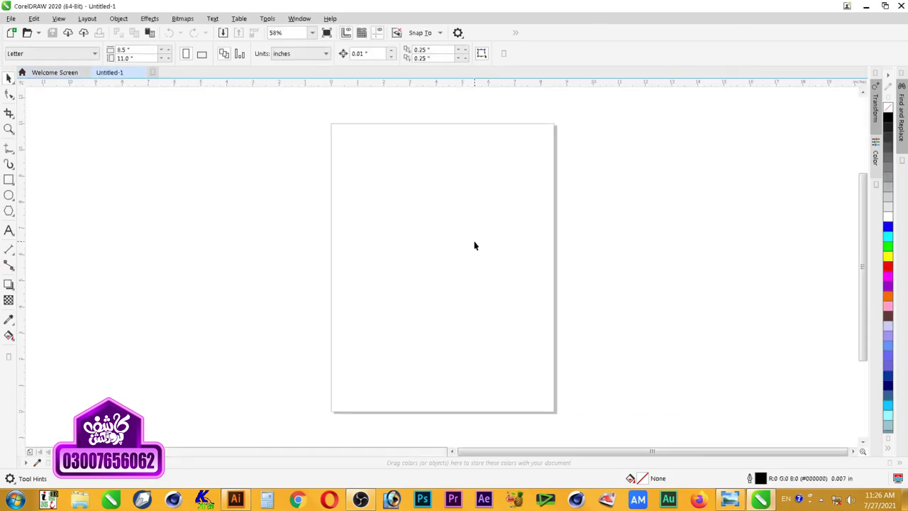
# Step: Drag the saved lettering .ai file from Illustrator's save dialog onto the blank CorelDRAW page
pyautogui.click(235, 500)
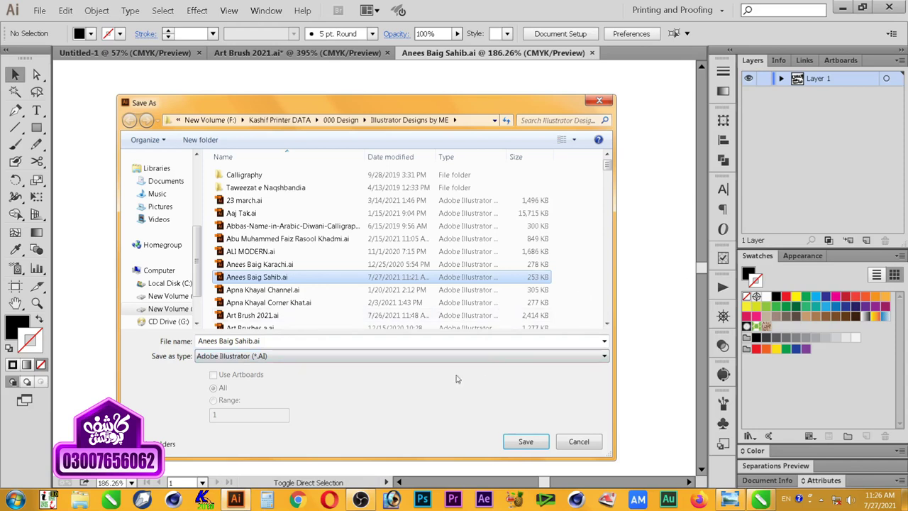
pyautogui.moveTo(264, 281); pyautogui.dragTo(456, 227)
pyautogui.hotkey('alt', 'Tab')
pyautogui.hotkey('alt', 'shift', 'Tab')
pyautogui.hotkey('alt', 'Tab')
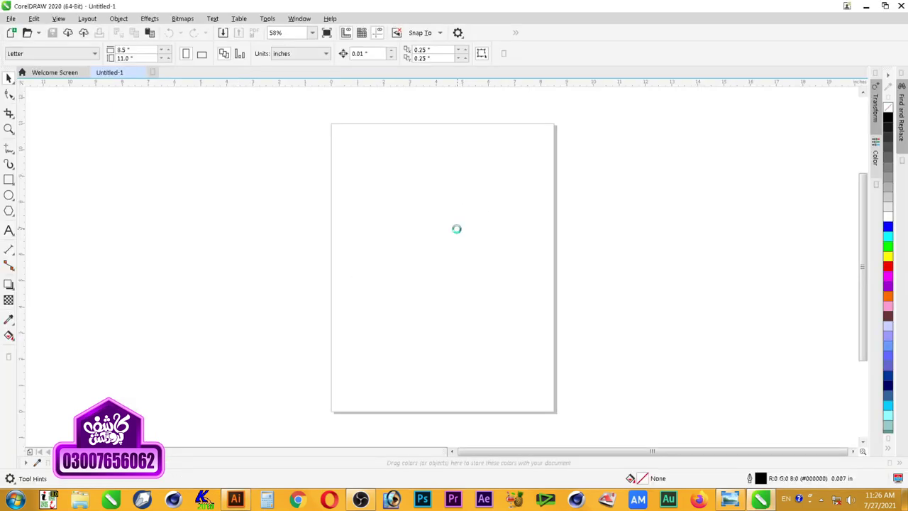
# Step: Centre the imported lettering group on the page and zoom until it fills the window
pyautogui.click(488, 275)
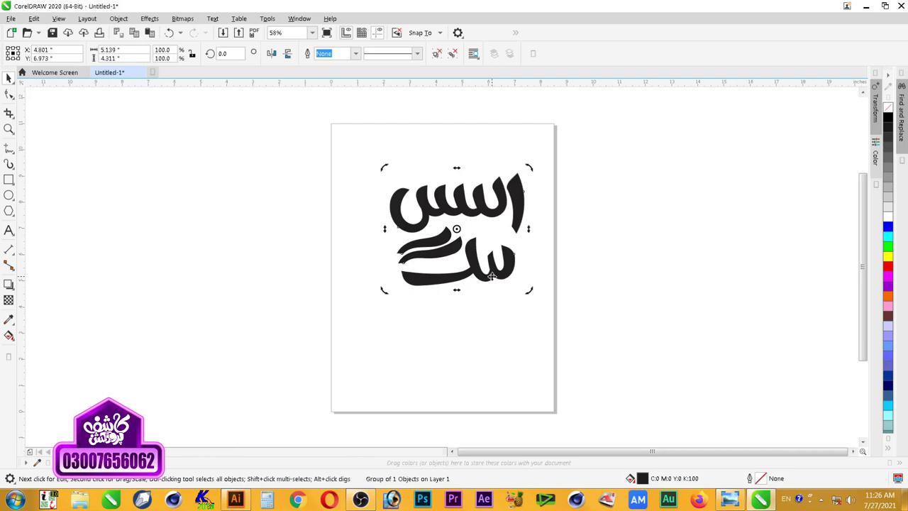
pyautogui.press('p')
pyautogui.press('z')
pyautogui.moveTo(555, 190); pyautogui.dragTo(343, 361)
pyautogui.moveTo(672, 135); pyautogui.dragTo(309, 341)
pyautogui.rightClick(644, 230)
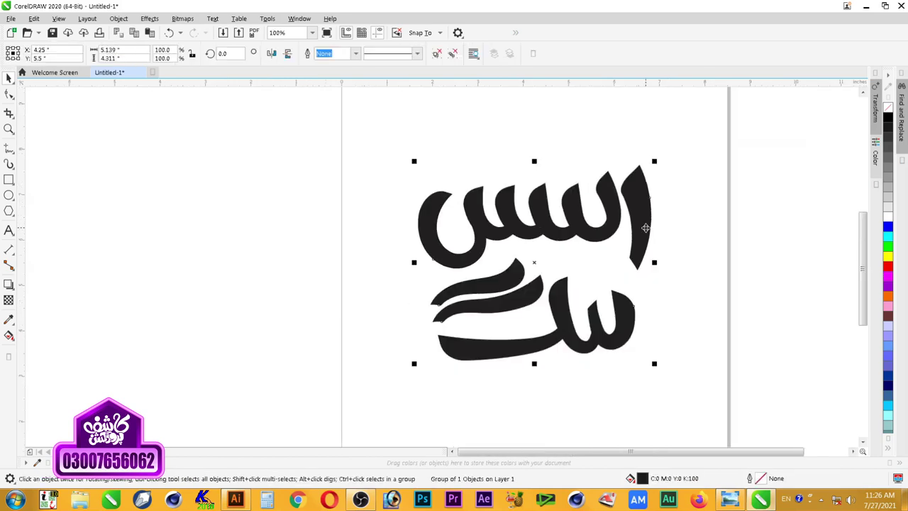
pyautogui.moveTo(449, 358); pyautogui.dragTo(659, 150)
pyautogui.press('space')
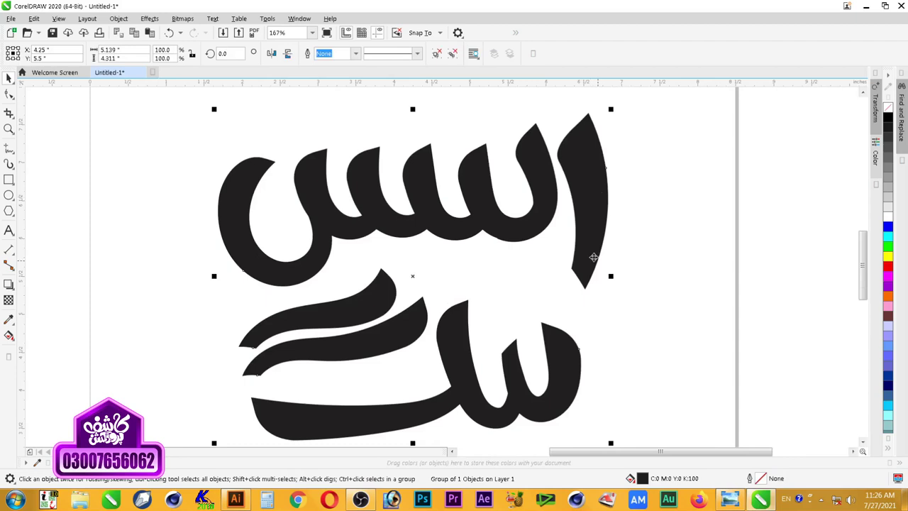
# Step: Reselect the lettering and zoom in on the upper word
pyautogui.click(633, 218)
pyautogui.click(527, 234)
pyautogui.press('F2')
pyautogui.moveTo(643, 144); pyautogui.dragTo(339, 290)
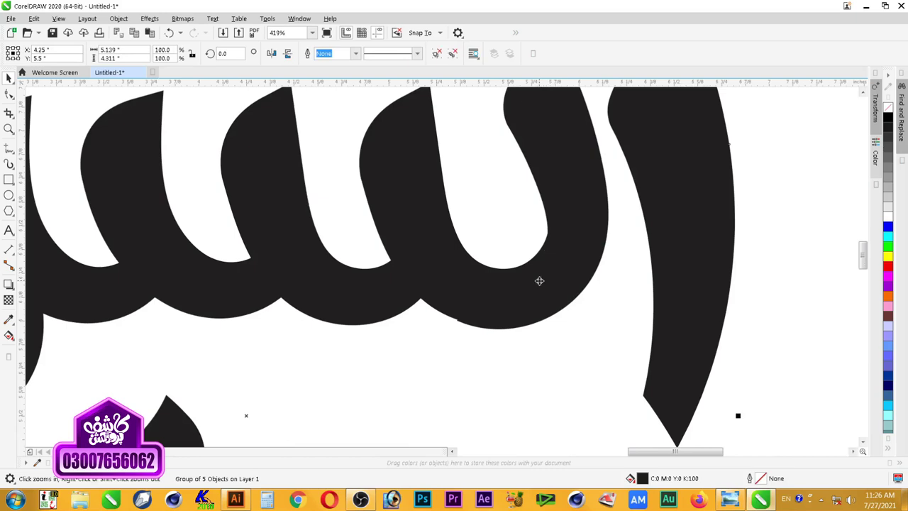
# Step: Delete a cluster of excess nodes on the upper word's curve with the Shape tool
pyautogui.click(8, 95)
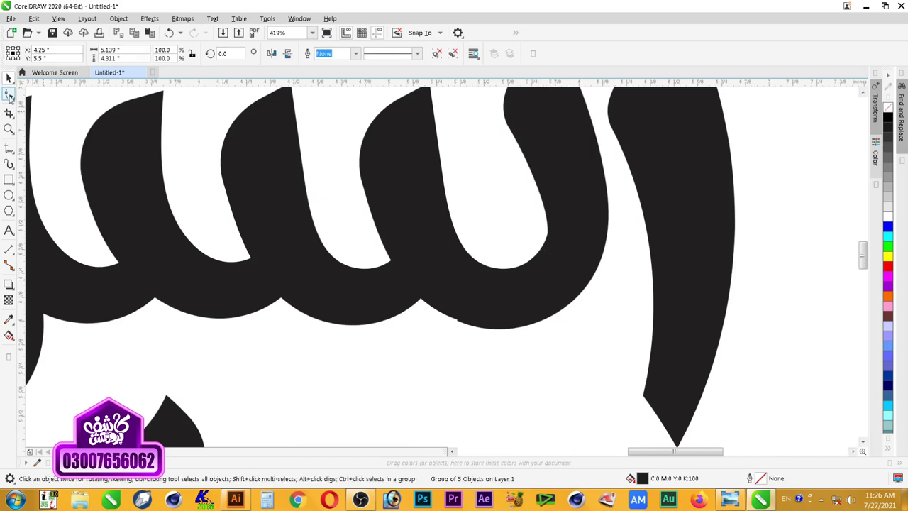
pyautogui.click(552, 252)
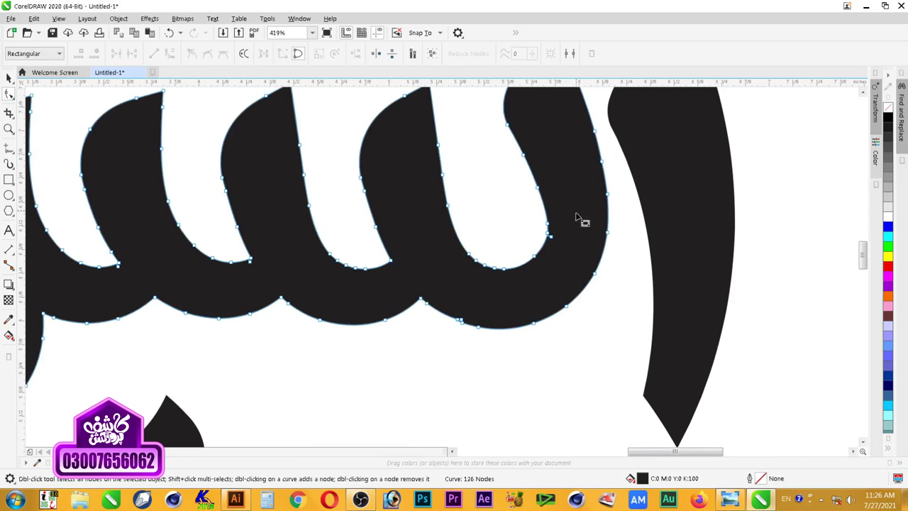
pyautogui.moveTo(573, 211); pyautogui.dragTo(531, 265)
pyautogui.press('Delete')
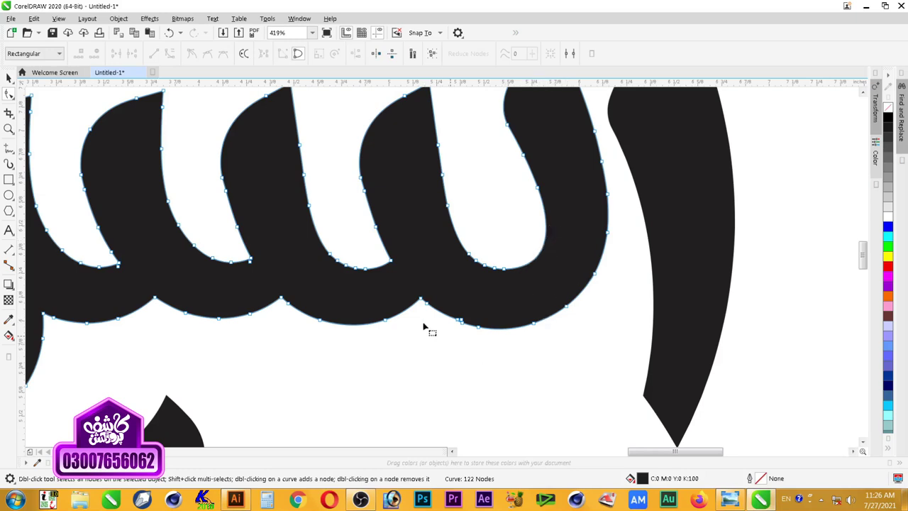
pyautogui.press('space')
pyautogui.click(458, 348)
pyautogui.press('space')
pyautogui.click(486, 315)
pyautogui.press('Delete')
pyautogui.press('space')
pyautogui.press('space')
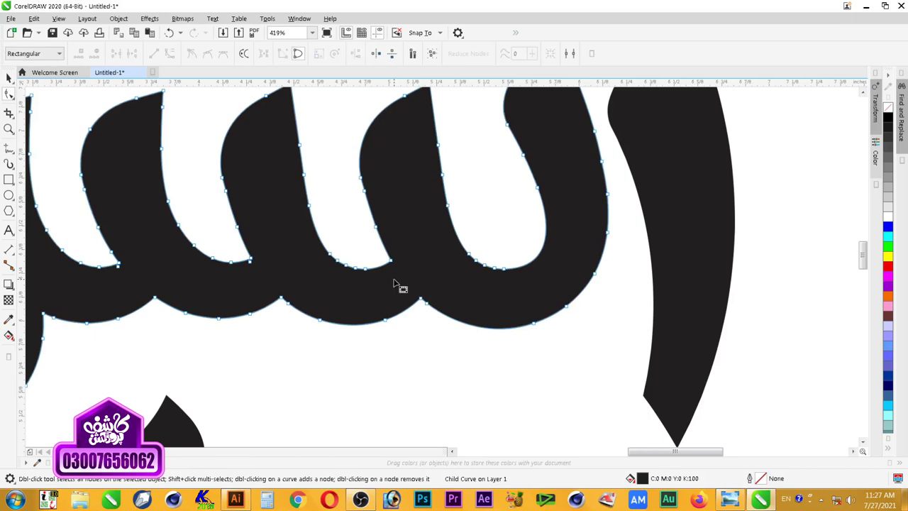
# Step: Remove the nodes at the middle loop's bottom and pull its curve upward
pyautogui.press('Escape')
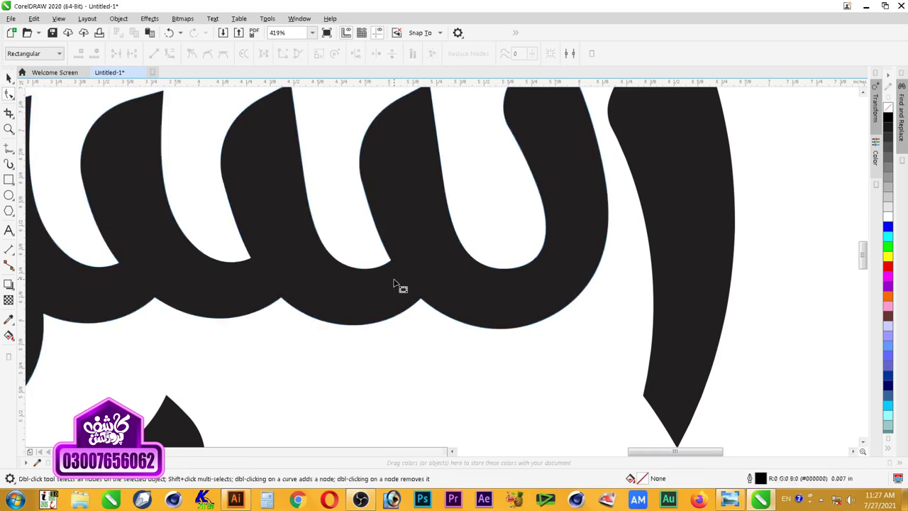
pyautogui.click(395, 286)
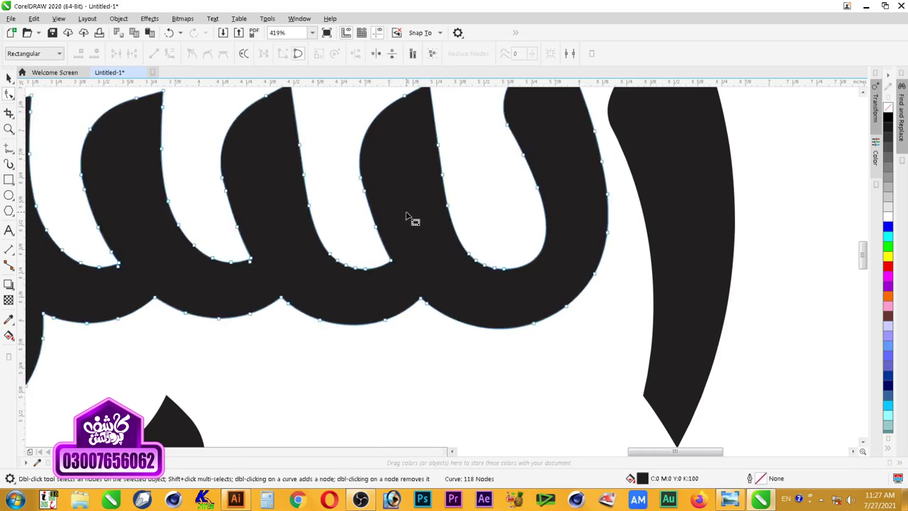
pyautogui.moveTo(417, 206); pyautogui.dragTo(383, 282)
pyautogui.moveTo(342, 289); pyautogui.dragTo(342, 291)
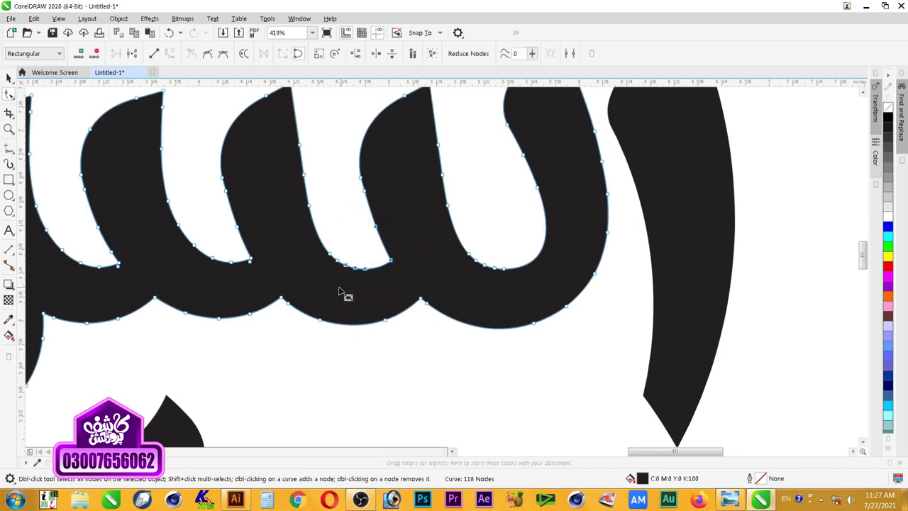
pyautogui.press('Delete')
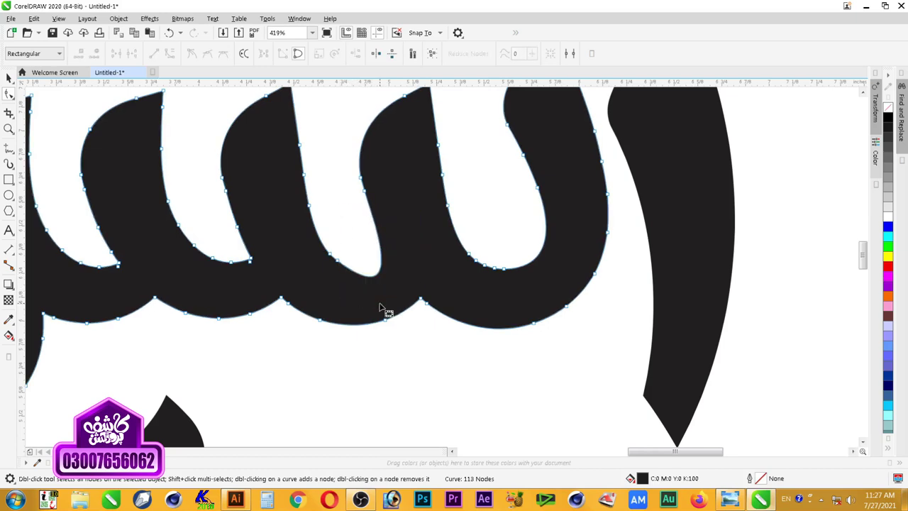
pyautogui.moveTo(375, 276); pyautogui.dragTo(373, 260)
pyautogui.press('space')
pyautogui.click(429, 359)
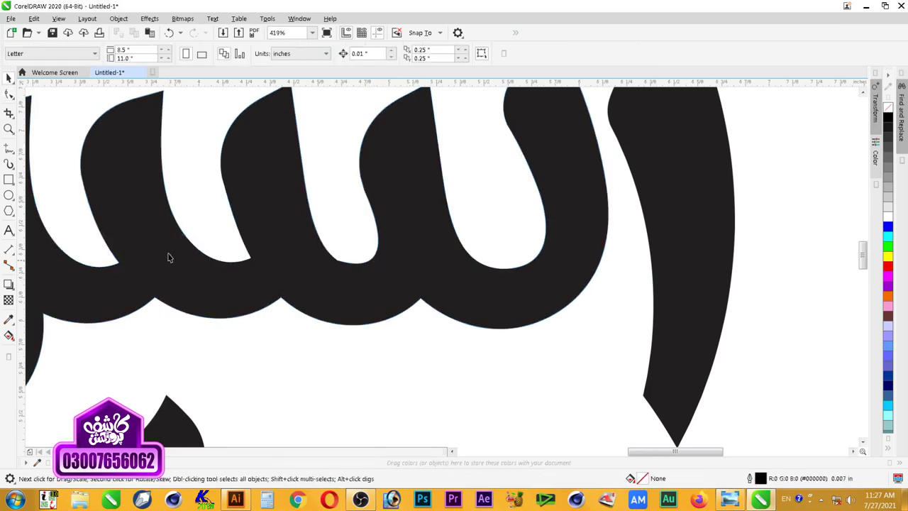
# Step: Add and then delete two nodes near the middle loop's bottom to smooth the inner curve
pyautogui.press('space')
pyautogui.click(333, 276)
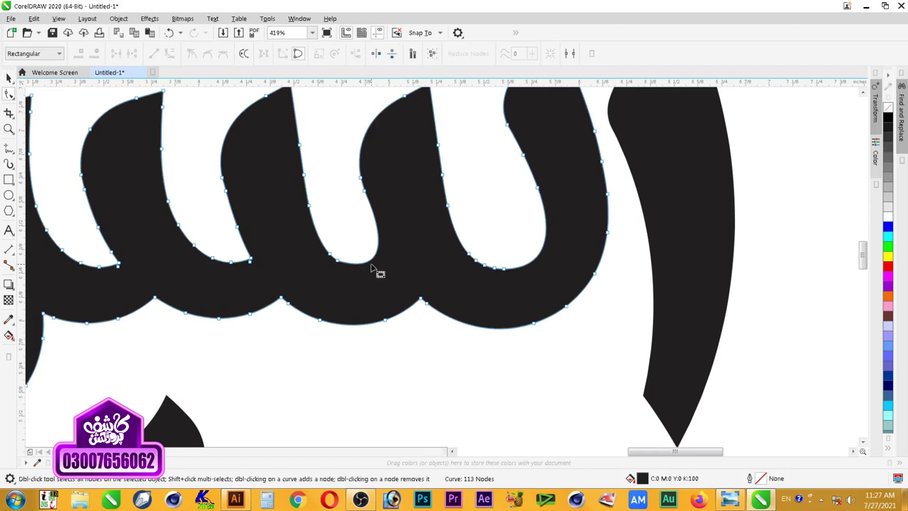
pyautogui.doubleClick(361, 261)
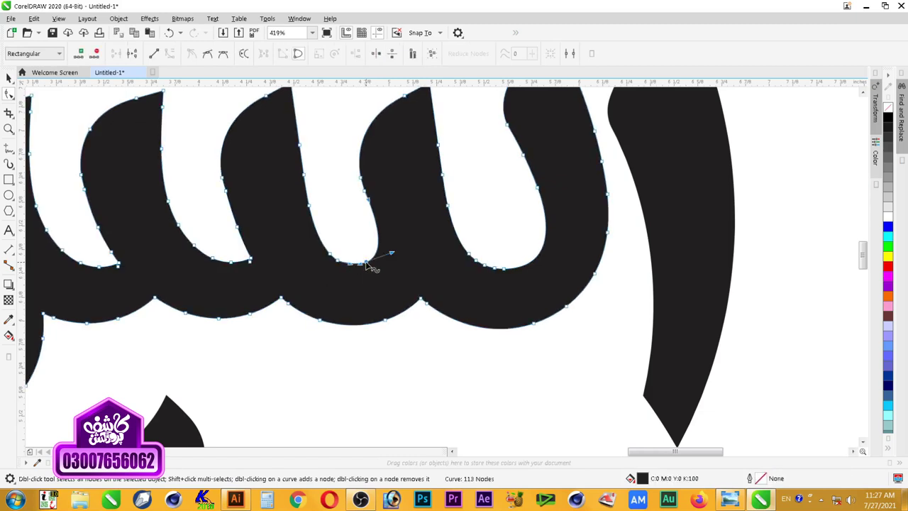
pyautogui.doubleClick(314, 227)
pyautogui.moveTo(346, 245); pyautogui.dragTo(314, 279)
pyautogui.press('Delete')
pyautogui.press('space')
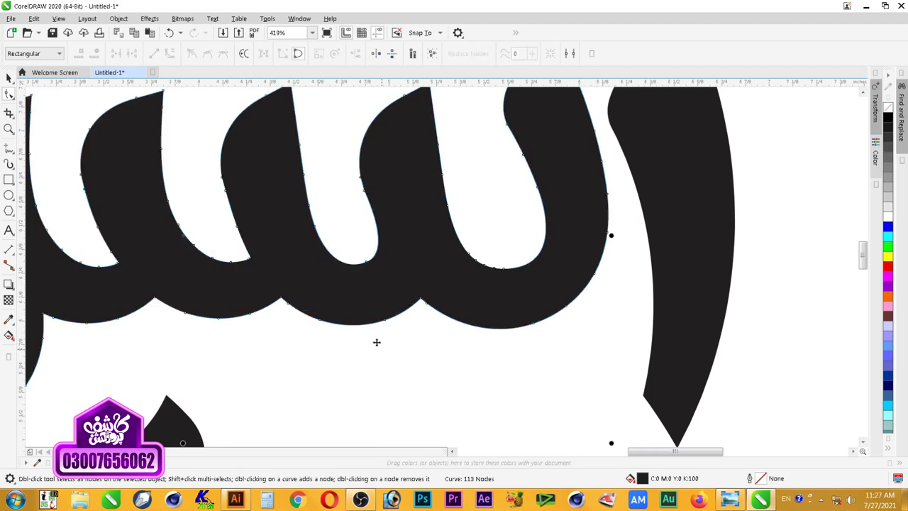
pyautogui.click(376, 342)
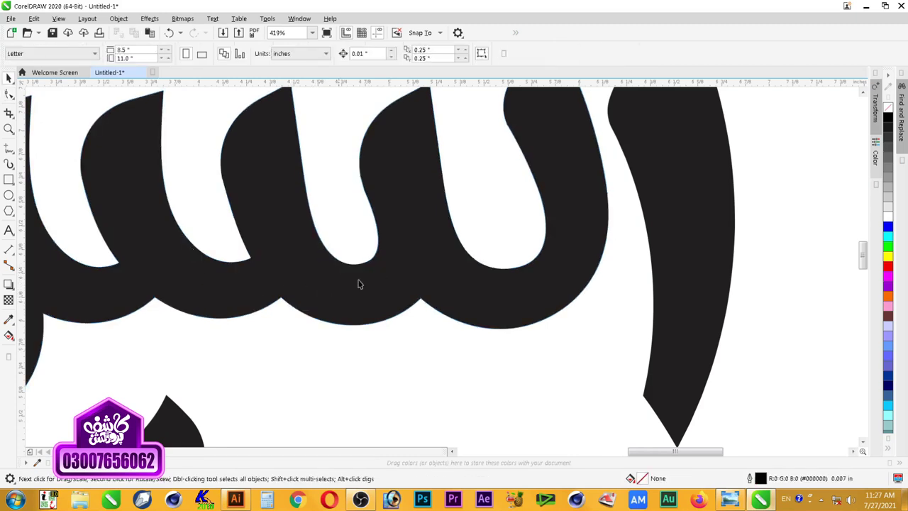
pyautogui.scroll(-1, 394, 256)
pyautogui.scroll(-1, 415, 251)
pyautogui.press('F2')
pyautogui.moveTo(433, 224); pyautogui.dragTo(286, 264)
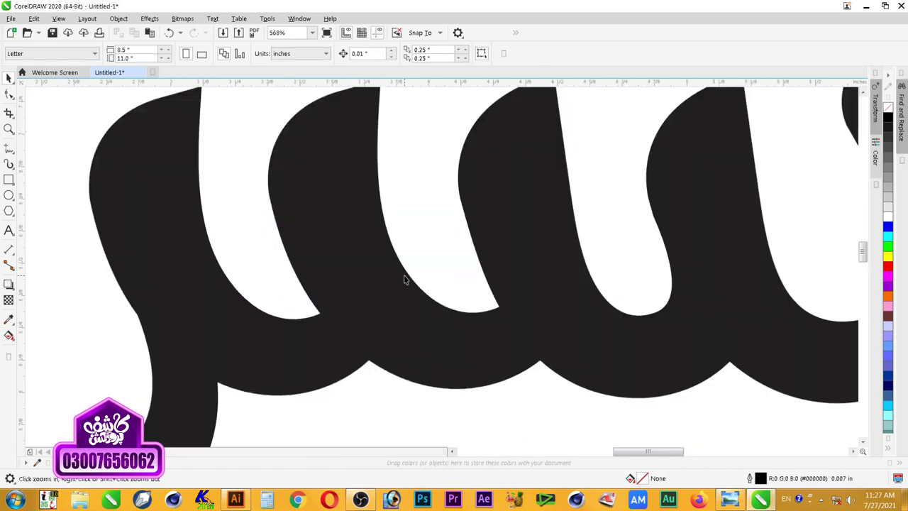
# Step: Delete the nodes in the second loop's inner bend and pull the notch's bottom upward
pyautogui.press('F10')
pyautogui.click(516, 329)
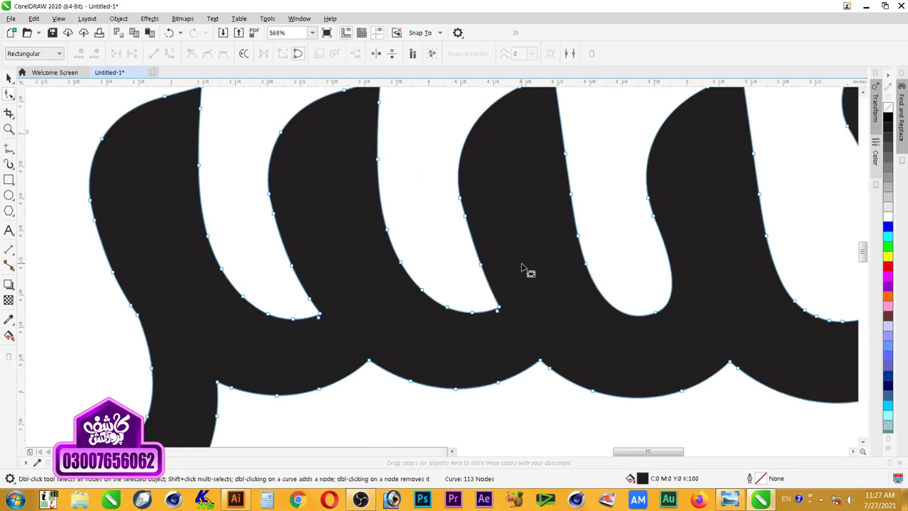
pyautogui.moveTo(523, 266); pyautogui.dragTo(439, 331)
pyautogui.press('Delete')
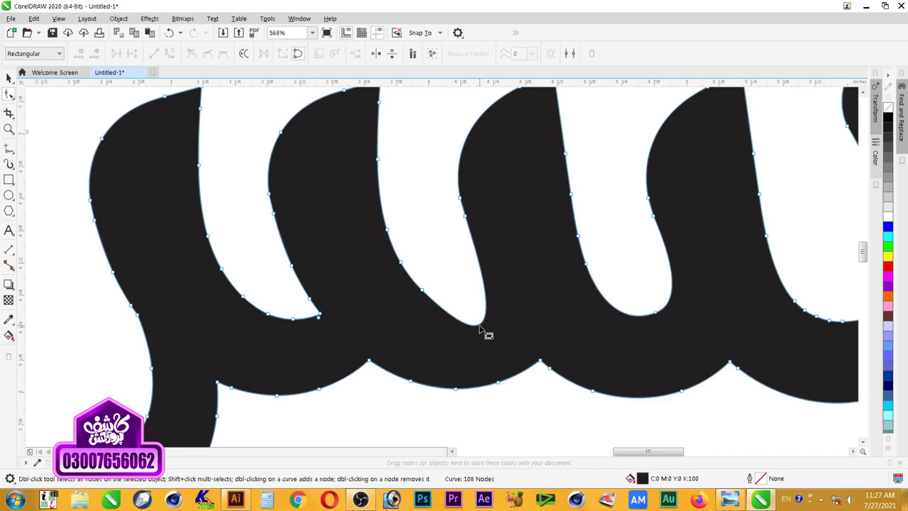
pyautogui.moveTo(483, 330); pyautogui.dragTo(475, 304)
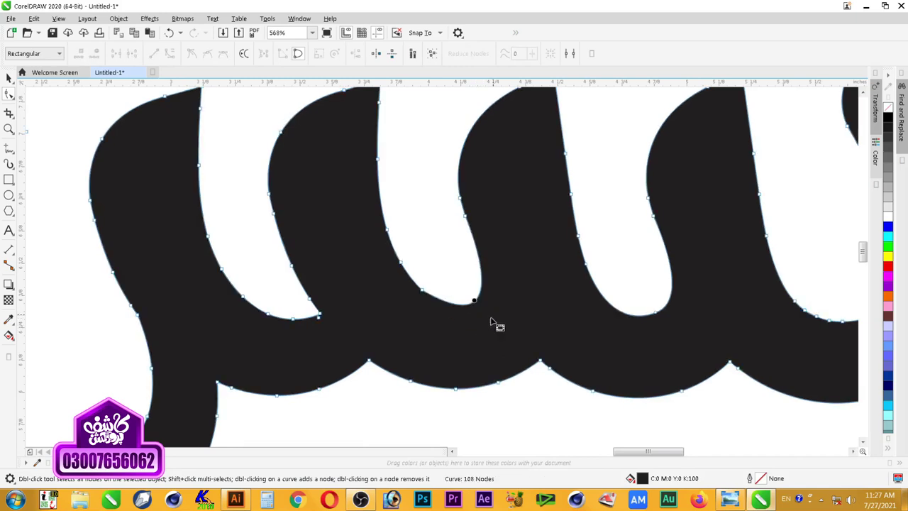
pyautogui.doubleClick(422, 289)
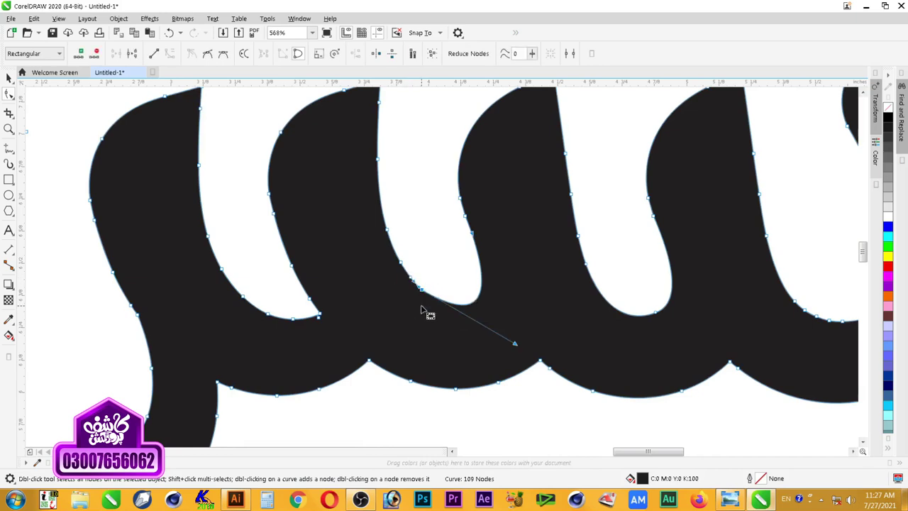
pyautogui.press('Delete')
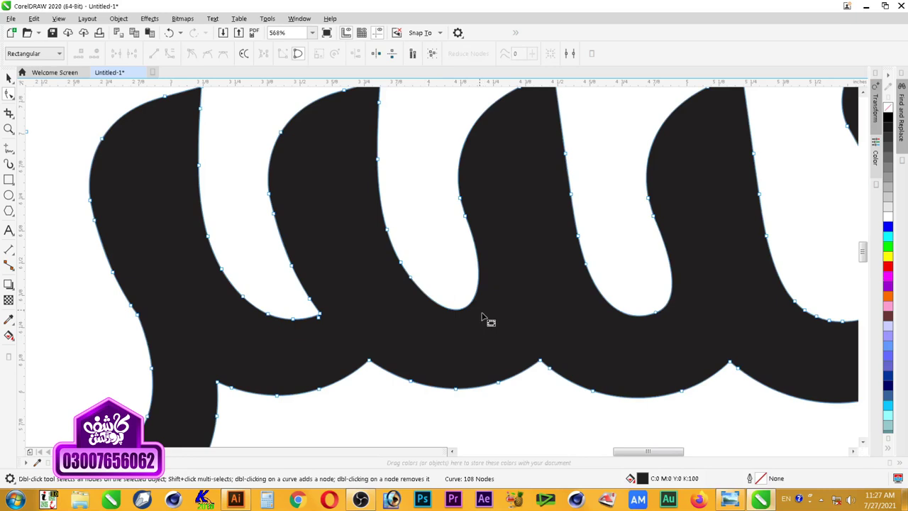
# Step: Adjust the control handles to round the second loop's bottom into a smooth curve
pyautogui.click(411, 280)
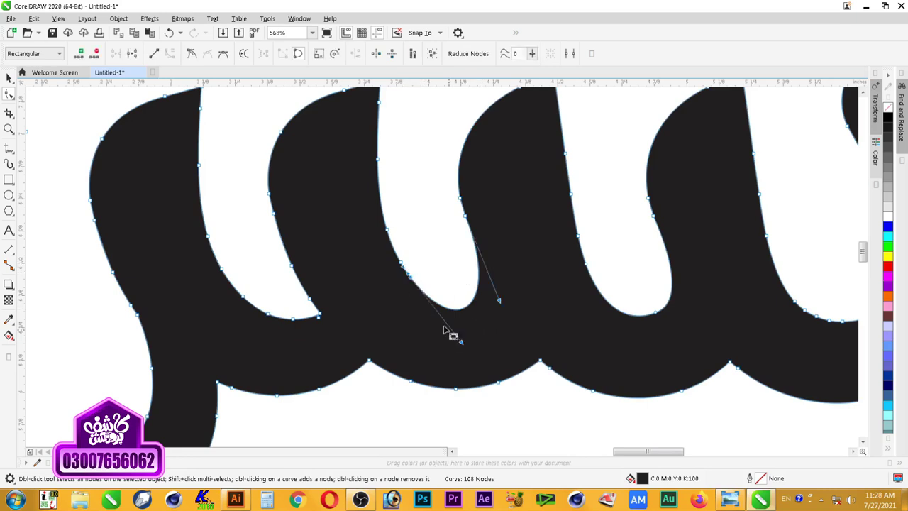
pyautogui.moveTo(461, 344); pyautogui.dragTo(448, 323)
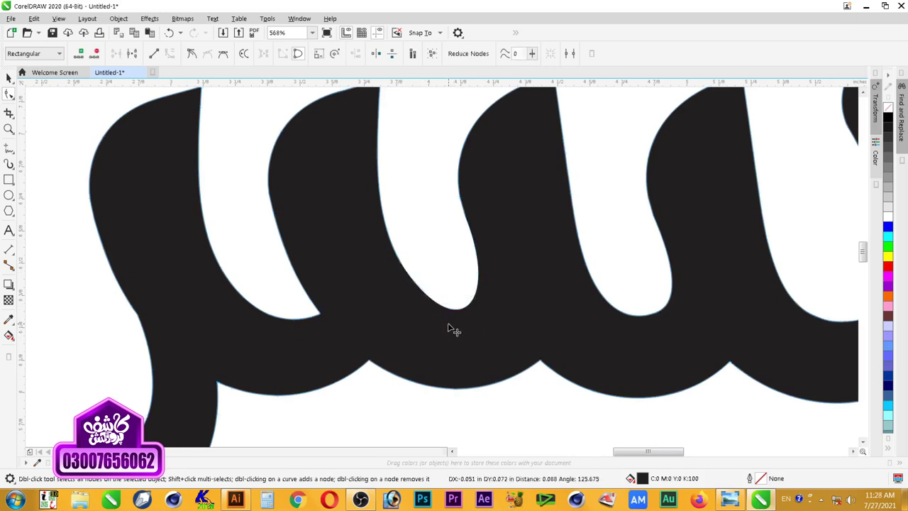
pyautogui.moveTo(499, 300); pyautogui.dragTo(499, 295)
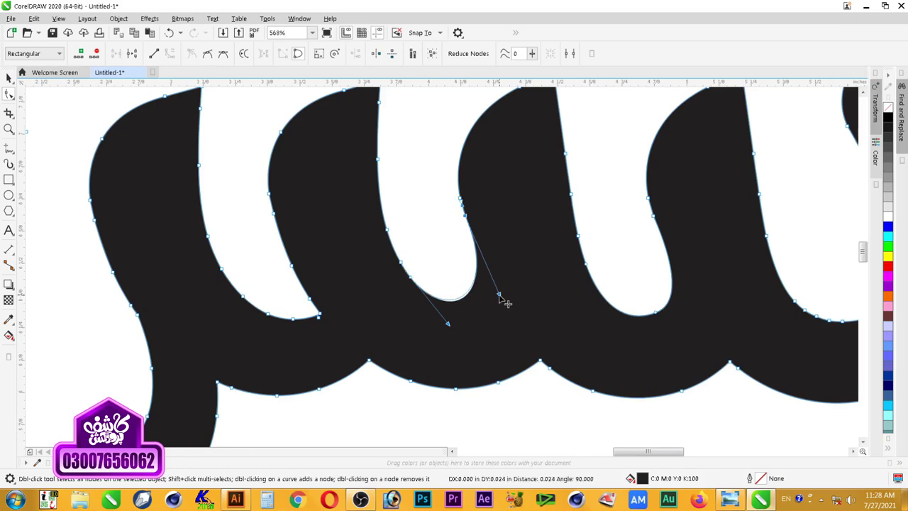
pyautogui.moveTo(448, 325)
pyautogui.mouseDown()
pyautogui.moveTo(456, 339)
pyautogui.moveTo(444, 335)
pyautogui.mouseUp()
pyautogui.moveTo(499, 294); pyautogui.dragTo(509, 304)
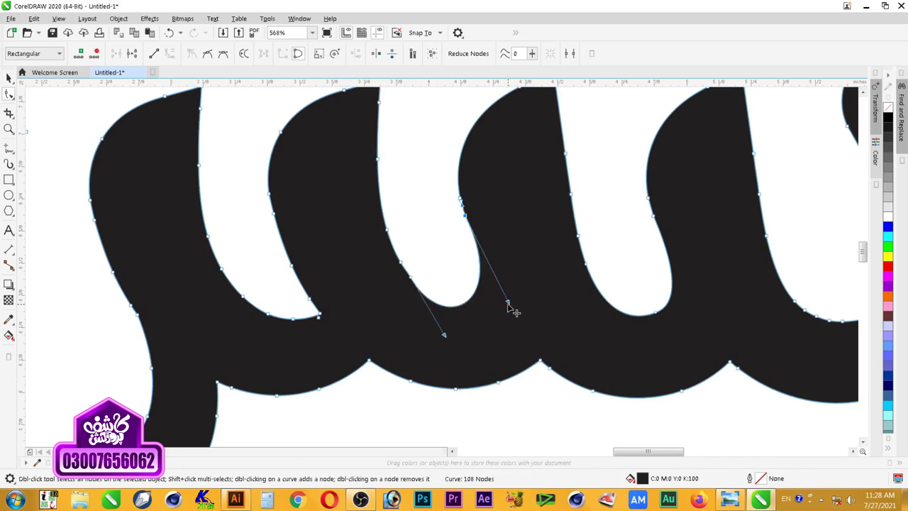
pyautogui.click(512, 310)
pyautogui.press('space')
pyautogui.press('Escape')
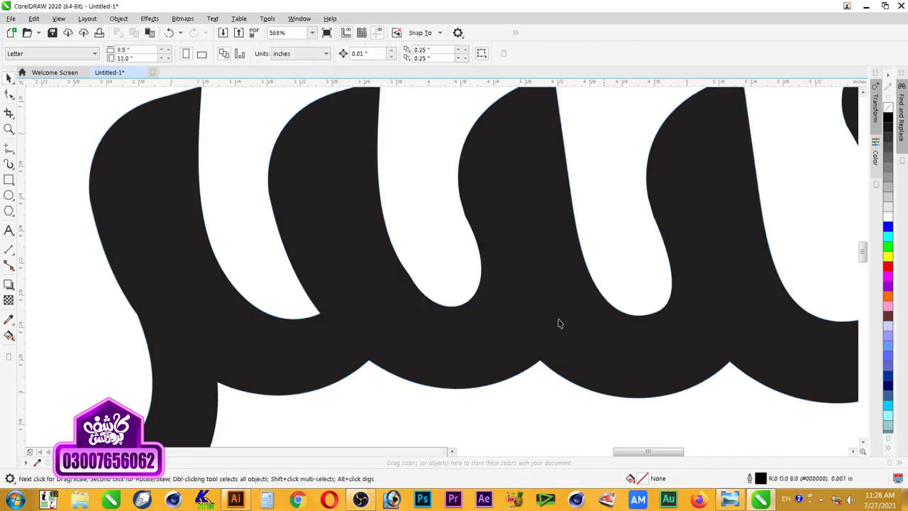
pyautogui.scroll(-2, 594, 294)
pyautogui.press('F2')
pyautogui.moveTo(554, 231); pyautogui.dragTo(674, 348)
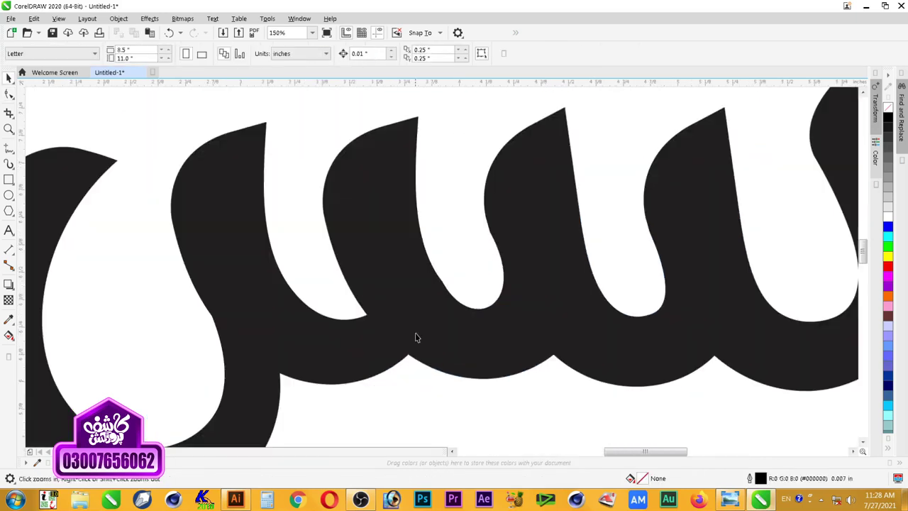
pyautogui.doubleClick(482, 337)
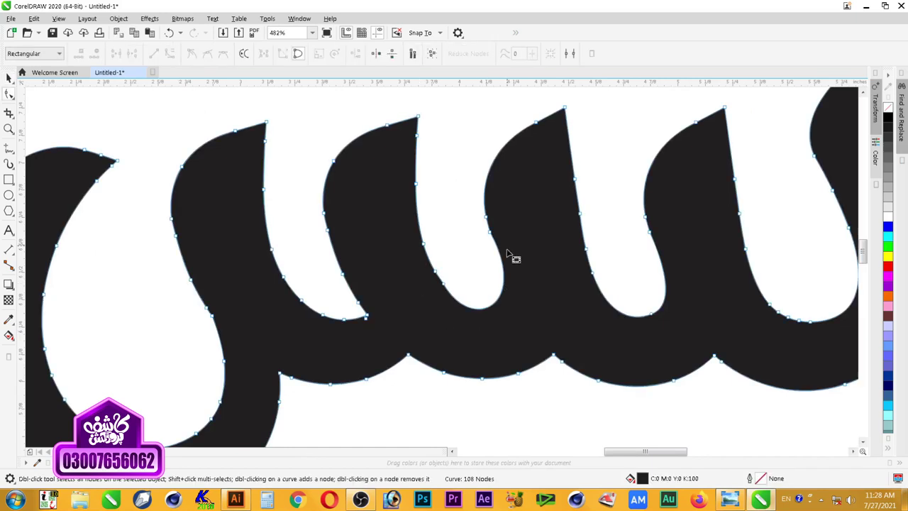
pyautogui.doubleClick(504, 259)
pyautogui.press('space')
pyautogui.click(459, 298)
pyautogui.doubleClick(476, 316)
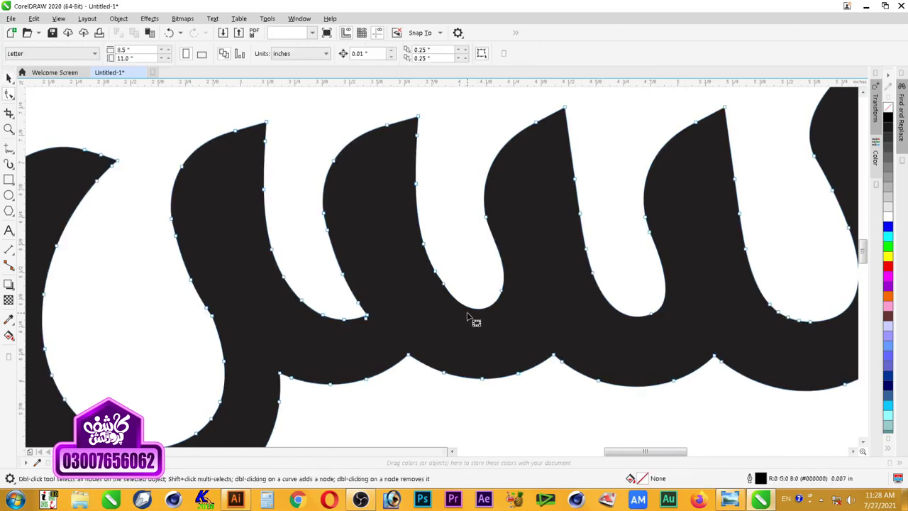
pyautogui.doubleClick(476, 311)
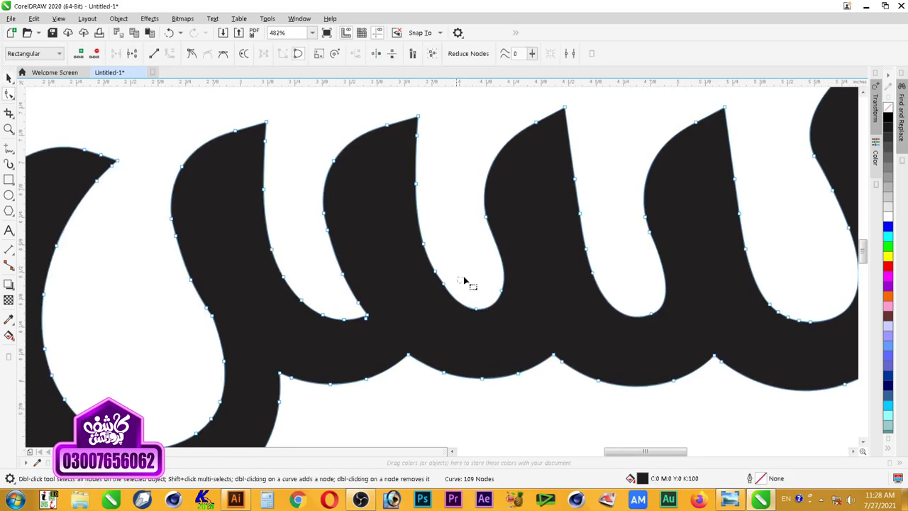
pyautogui.press('space')
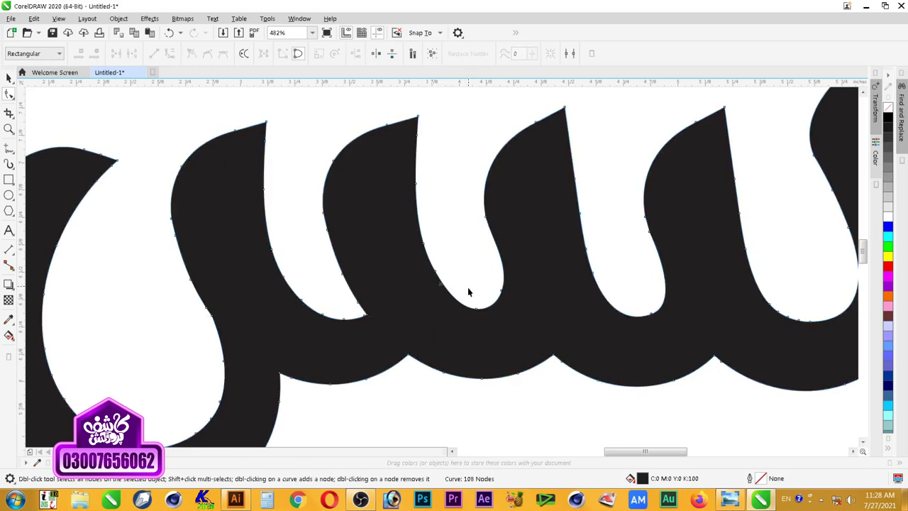
pyautogui.click(467, 287)
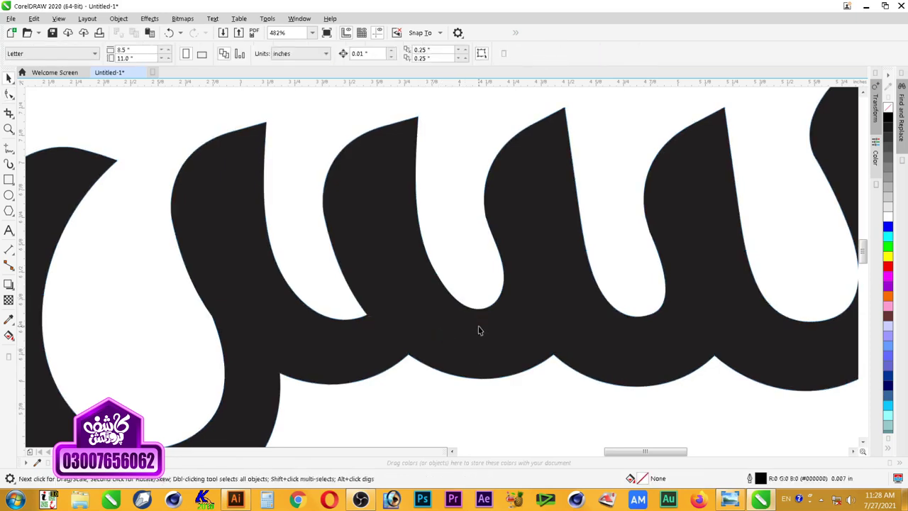
pyautogui.doubleClick(468, 328)
pyautogui.moveTo(457, 258); pyautogui.dragTo(432, 302)
pyautogui.press('Delete')
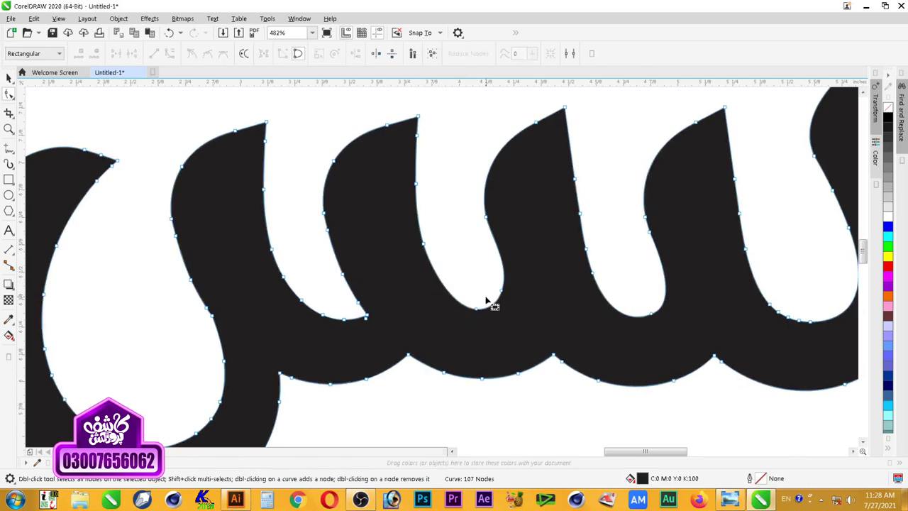
pyautogui.click(452, 309)
pyautogui.moveTo(451, 309); pyautogui.dragTo(447, 310)
pyautogui.press('space')
pyautogui.click(462, 285)
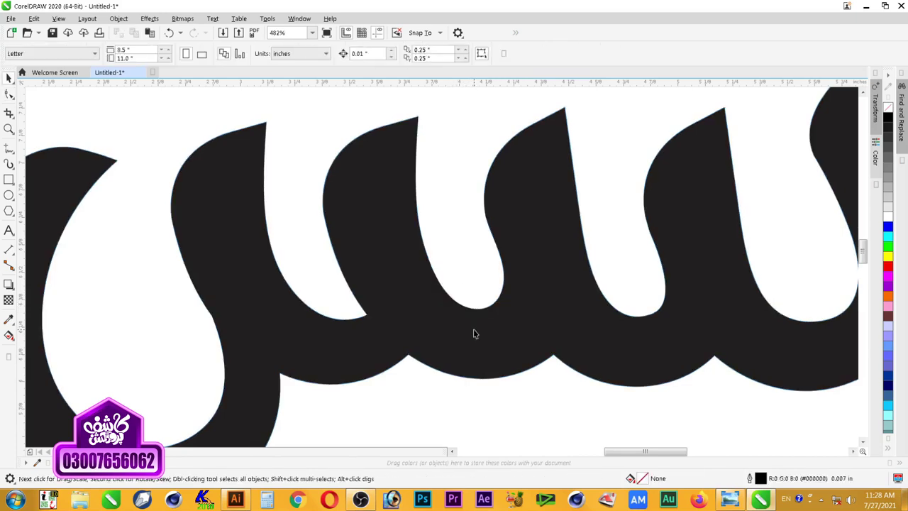
pyautogui.scroll(-5, 474, 334)
pyautogui.press('z')
pyautogui.moveTo(270, 217); pyautogui.dragTo(468, 372)
pyautogui.press('F10')
pyautogui.click(517, 381)
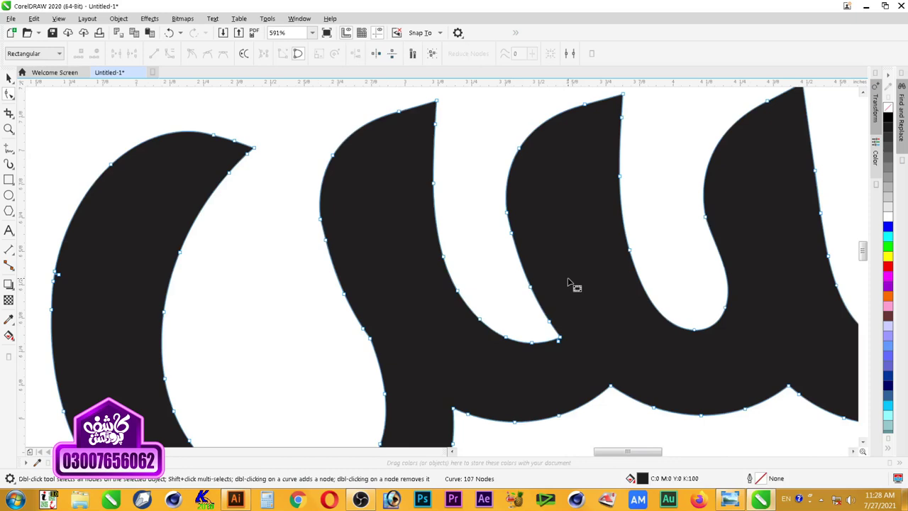
pyautogui.click(502, 301)
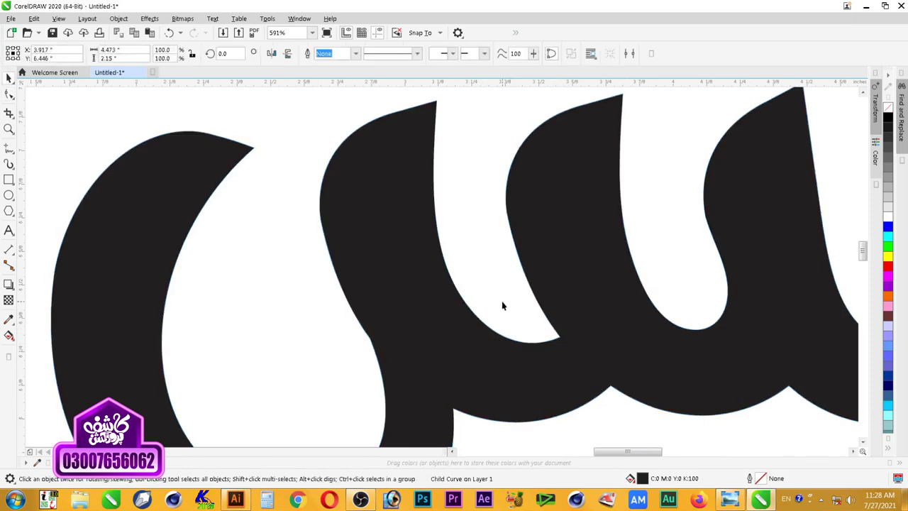
pyautogui.scroll(-3, 502, 301)
pyautogui.press('z')
pyautogui.moveTo(373, 232); pyautogui.dragTo(619, 387)
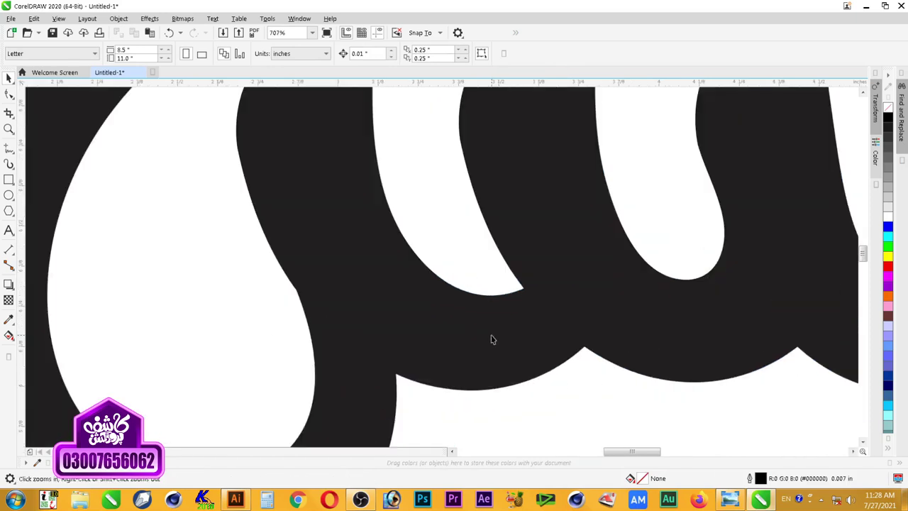
pyautogui.click(491, 336)
pyautogui.scroll(-3, 490, 336)
pyautogui.press('F2')
pyautogui.moveTo(353, 244); pyautogui.dragTo(556, 359)
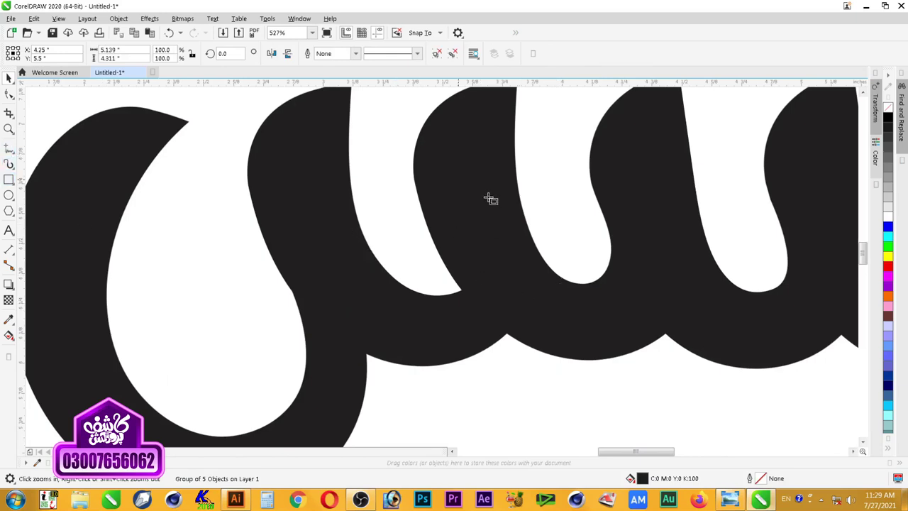
# Step: Draw a rectangle over one gap between the teeth and intersect it with the lettering
pyautogui.click(9, 180)
pyautogui.moveTo(497, 202); pyautogui.dragTo(658, 321)
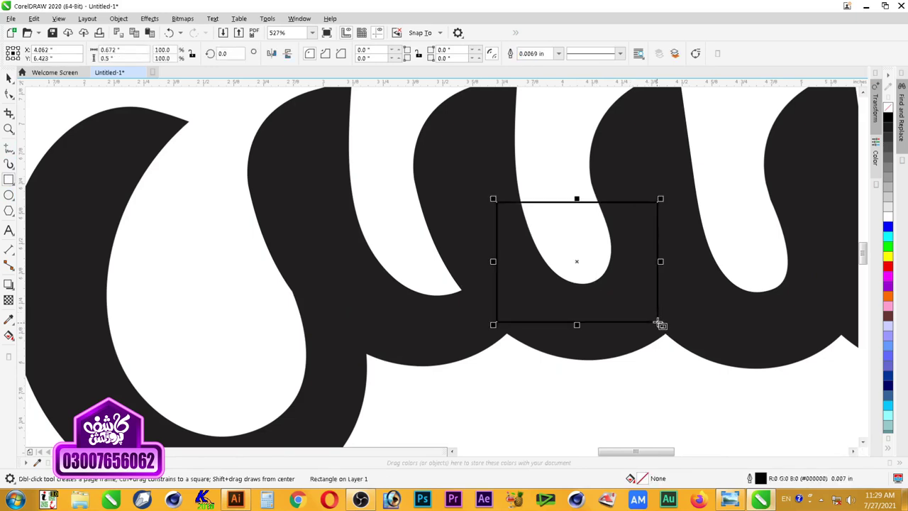
pyautogui.keyDown('shift'); pyautogui.click(685, 278); pyautogui.keyUp('shift')
pyautogui.click(527, 173)
pyautogui.click(551, 230)
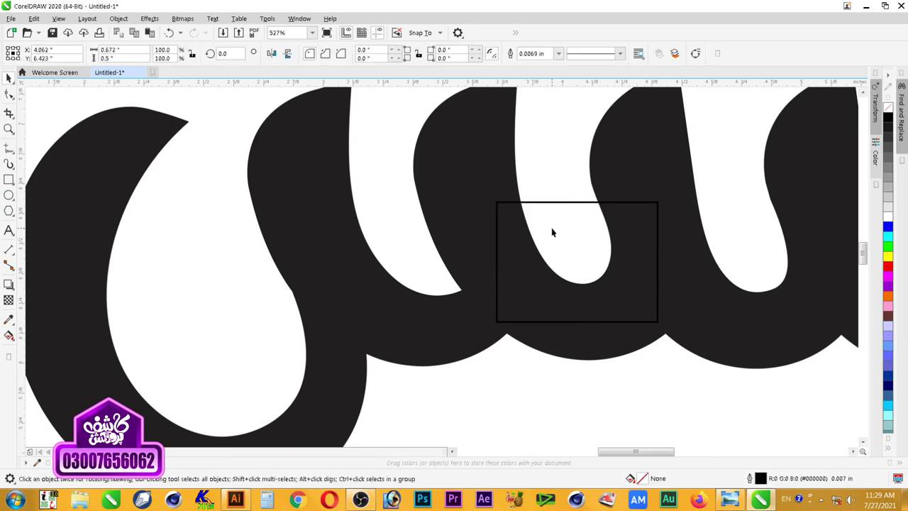
pyautogui.keyDown('shift'); pyautogui.click(678, 246); pyautogui.keyUp('shift')
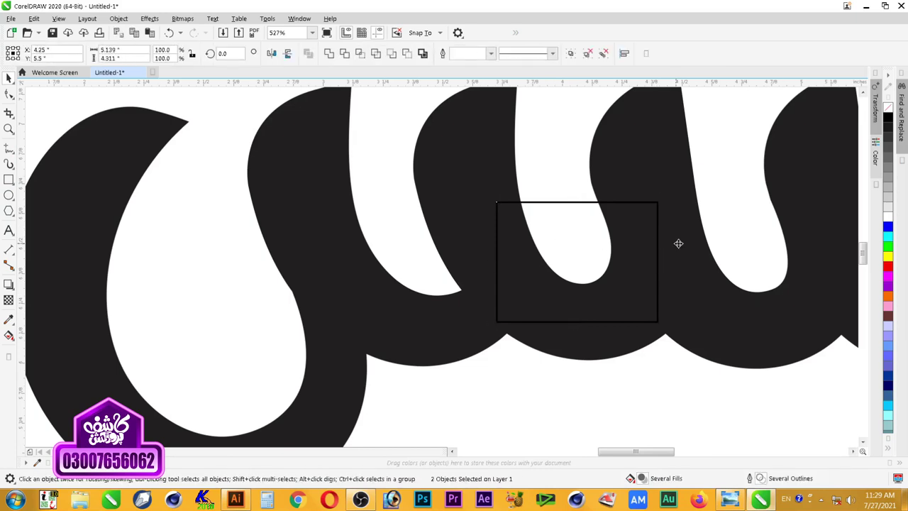
pyautogui.click(361, 58)
# Step: Delete the rectangle and move the cut-out piece left over the leftmost gap
pyautogui.click(583, 248)
pyautogui.click(584, 246)
pyautogui.press('Delete')
pyautogui.click(592, 294)
pyautogui.moveTo(604, 293); pyautogui.dragTo(440, 301)
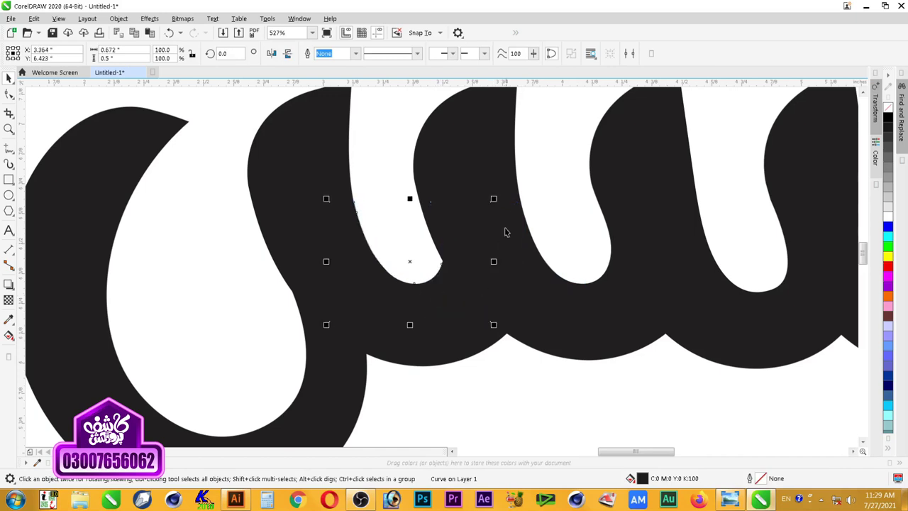
pyautogui.scroll(-5, 489, 224)
pyautogui.scroll(5, 571, 294)
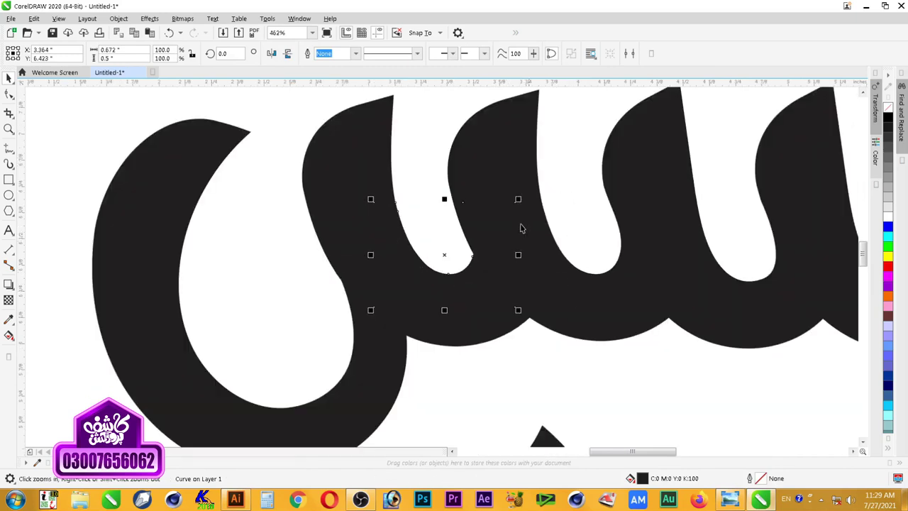
# Step: Colour the piece red and weld it into the black upper word
pyautogui.click(490, 265)
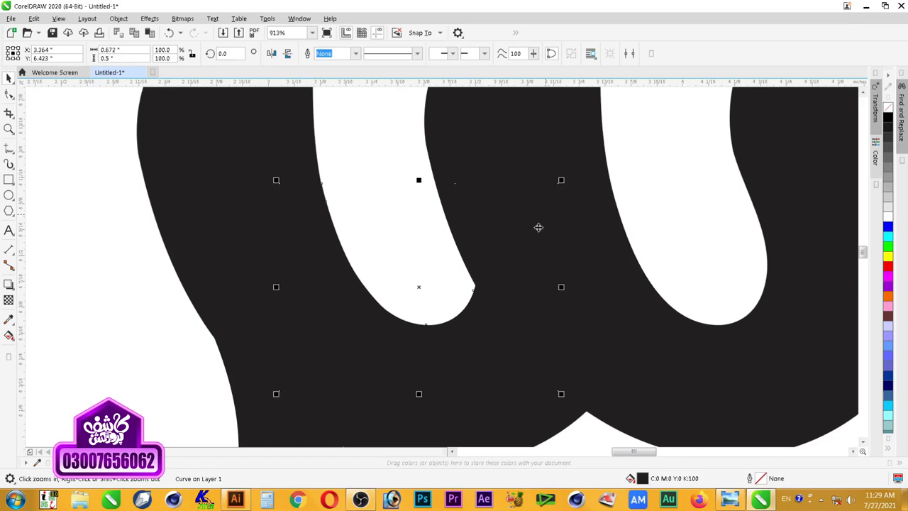
pyautogui.moveTo(563, 287); pyautogui.dragTo(553, 288)
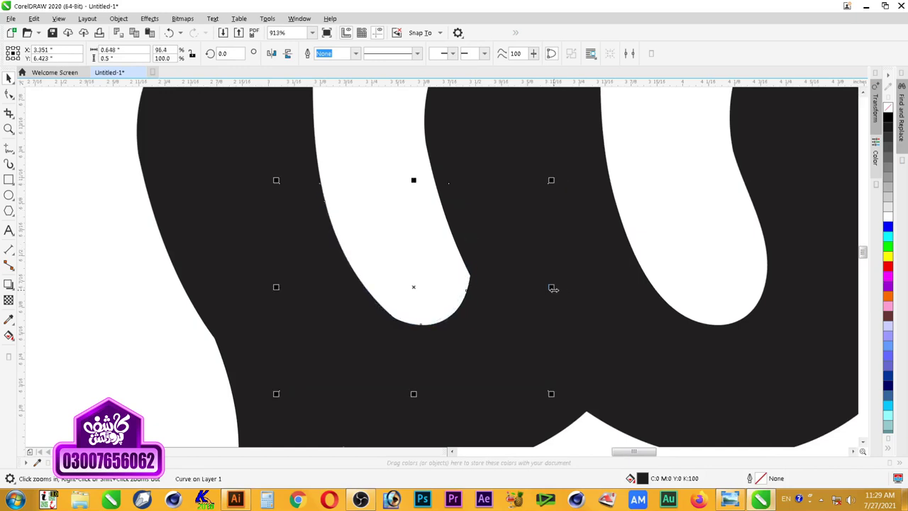
pyautogui.hotkey('ctrl', 'z')
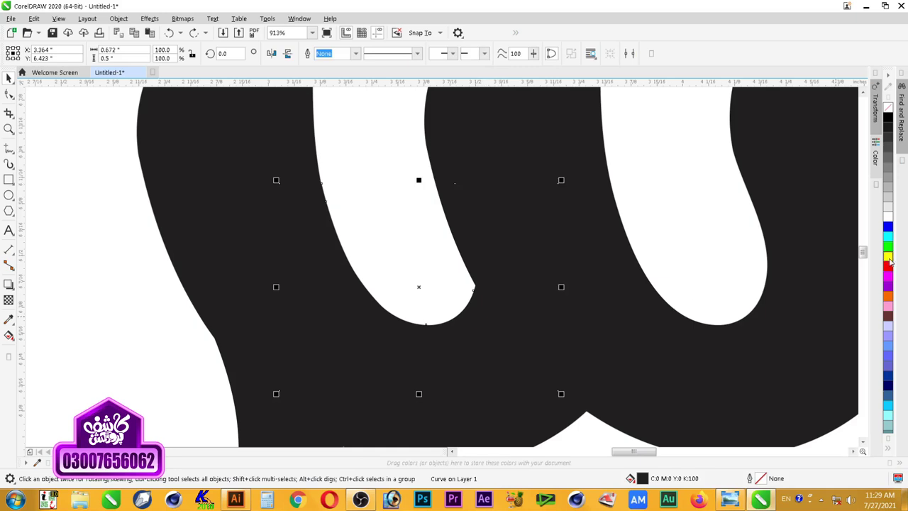
pyautogui.click(887, 268)
pyautogui.keyDown('shift'); pyautogui.click(535, 162); pyautogui.keyUp('shift')
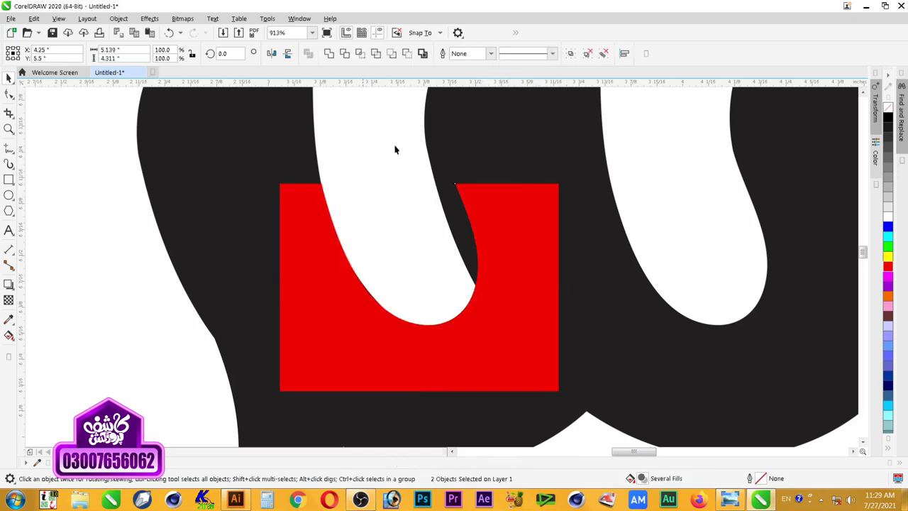
pyautogui.click(330, 60)
pyautogui.scroll(-2, 418, 180)
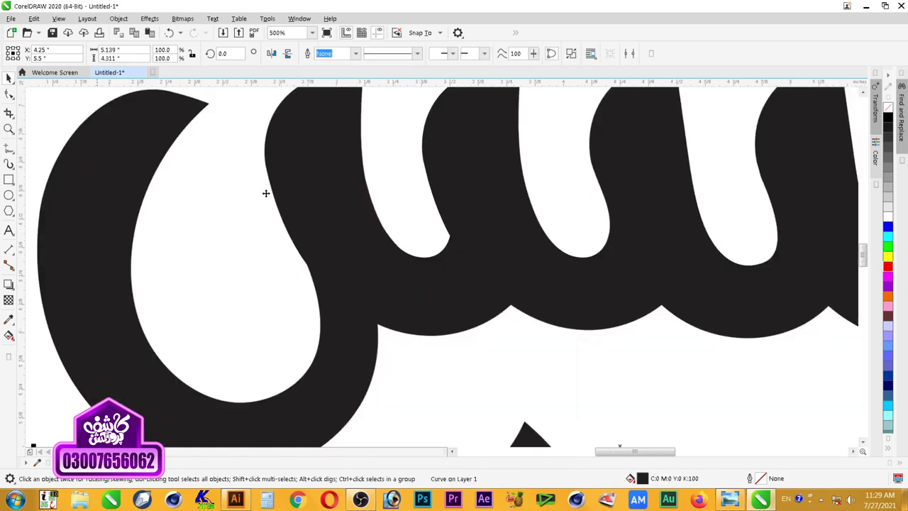
# Step: Add nodes on the inner loop's bottom and delete the redundant nodes at the join
pyautogui.click(8, 94)
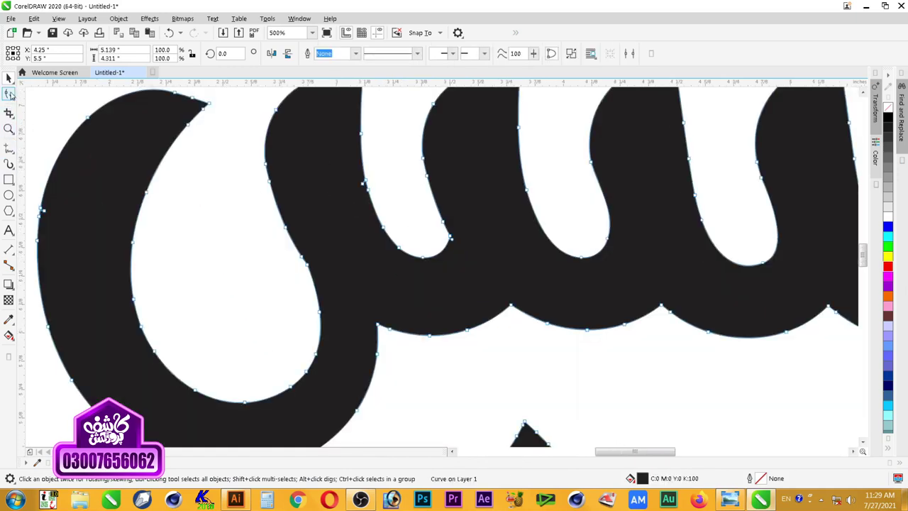
pyautogui.moveTo(486, 209); pyautogui.dragTo(439, 267)
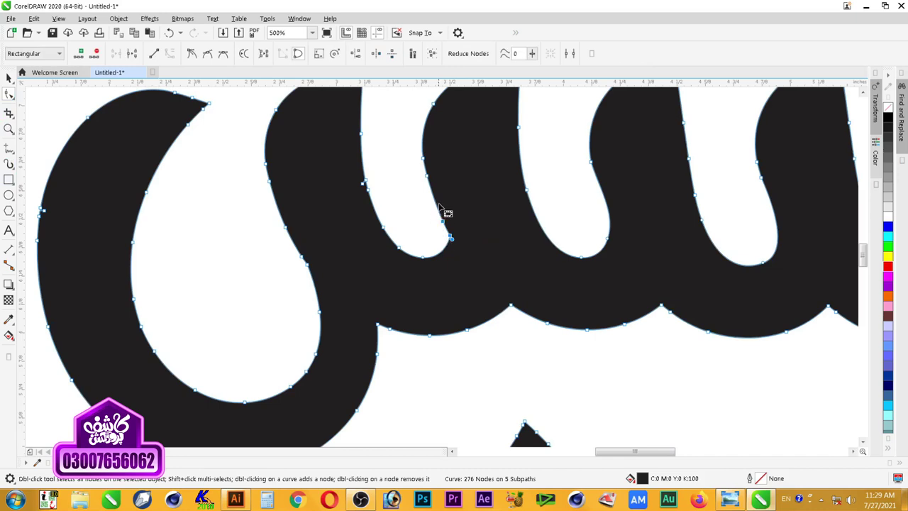
pyautogui.doubleClick(441, 258)
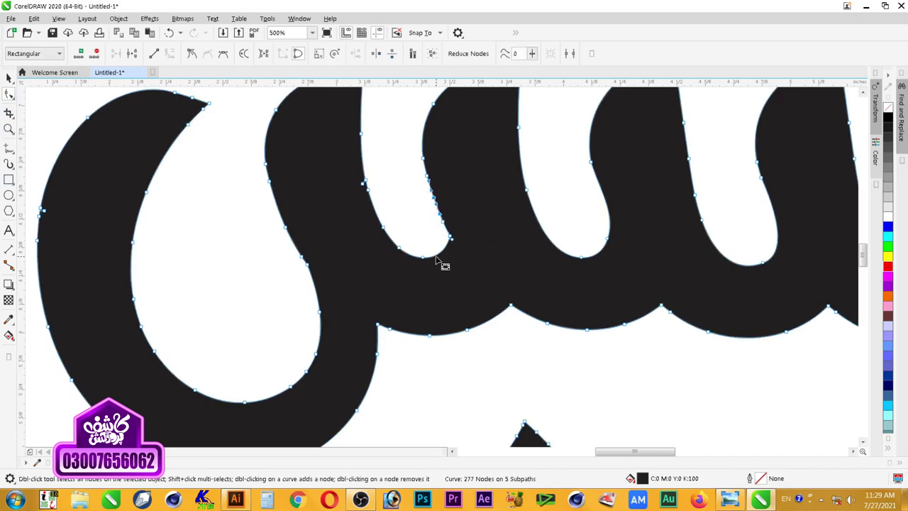
pyautogui.doubleClick(436, 256)
pyautogui.moveTo(473, 209); pyautogui.dragTo(437, 250)
pyautogui.press('Delete')
pyautogui.press('Delete')
pyautogui.press('space')
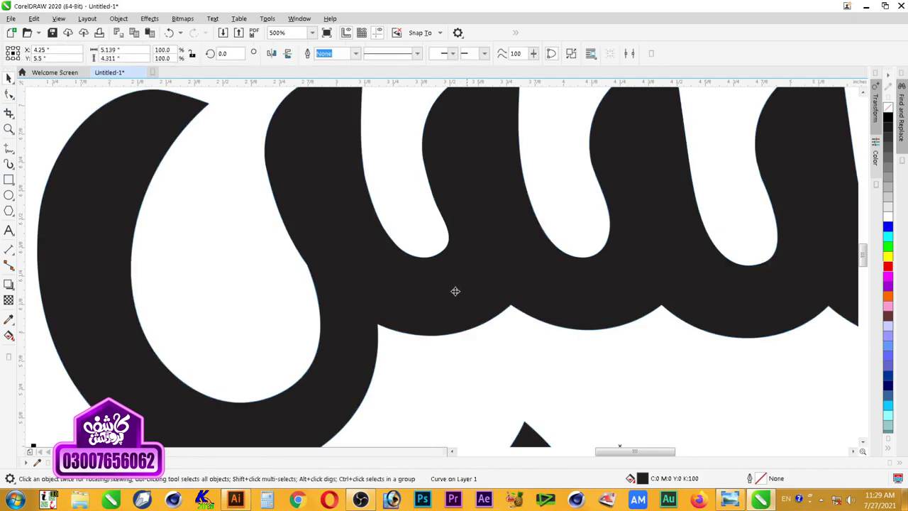
pyautogui.press('Escape')
# Step: Zoom into the leftmost loop and delete its two extra nodes
pyautogui.scroll(-2, 395, 277)
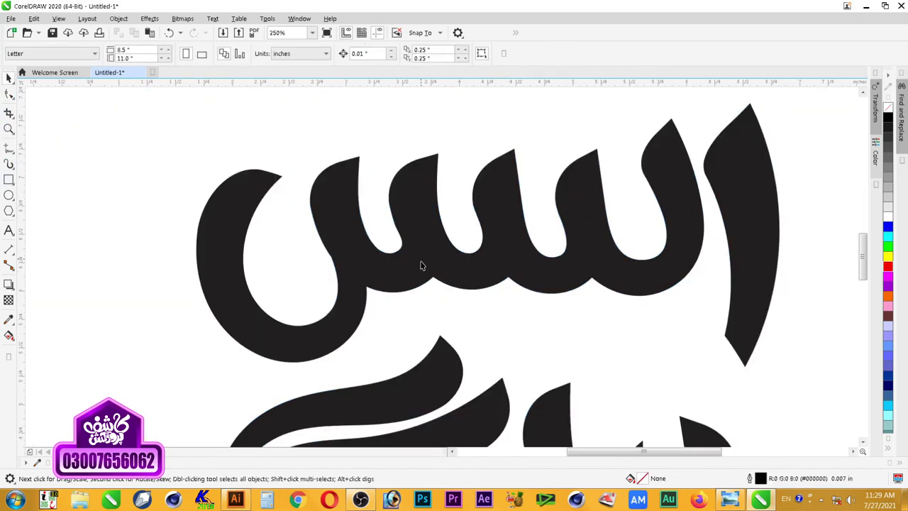
pyautogui.scroll(-1, 447, 268)
pyautogui.press('F2')
pyautogui.moveTo(308, 165); pyautogui.dragTo(512, 344)
pyautogui.press('F10')
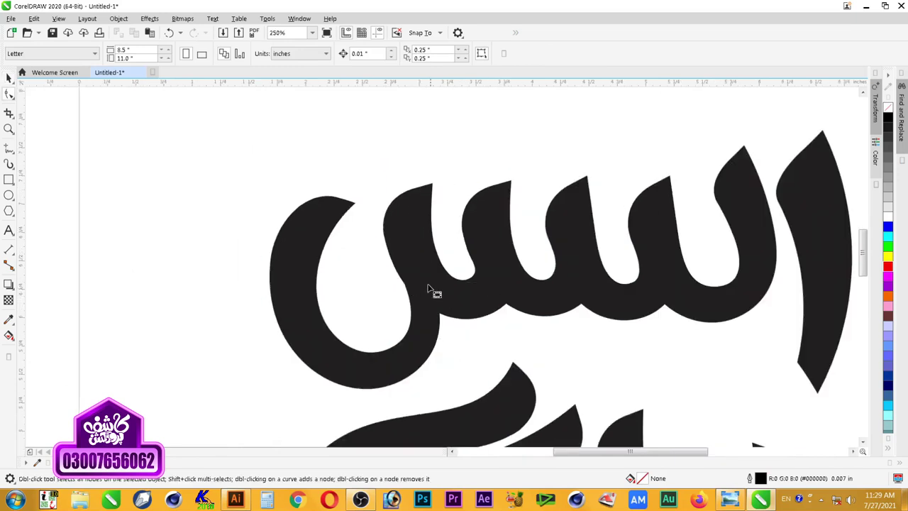
pyautogui.click(429, 286)
pyautogui.press('F2')
pyautogui.moveTo(345, 217); pyautogui.dragTo(506, 369)
pyautogui.press('space')
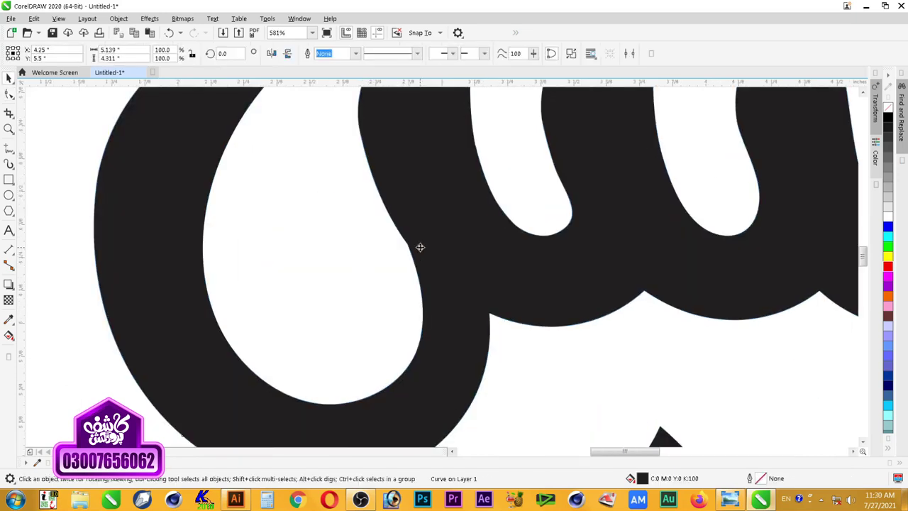
pyautogui.press('space')
pyautogui.moveTo(450, 218); pyautogui.dragTo(377, 276)
pyautogui.press('Delete')
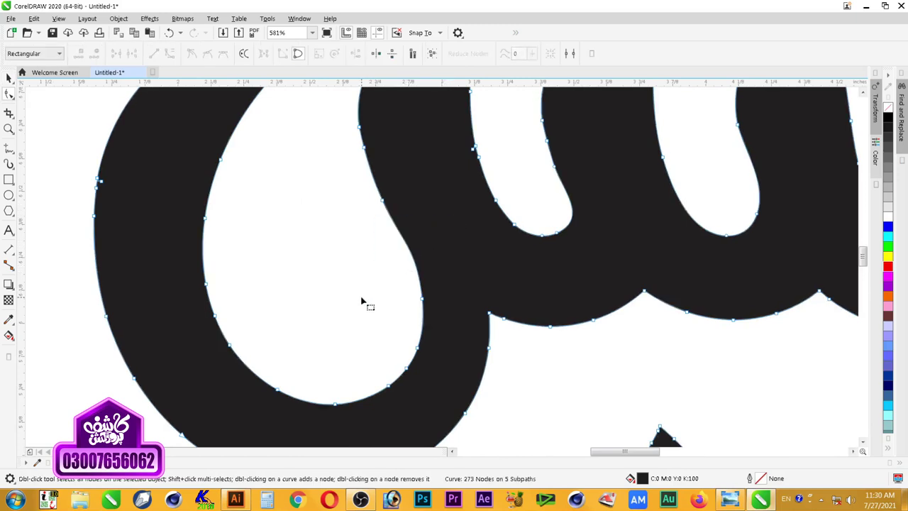
# Step: Delete the remaining leftover node on the loop and deselect the curve
pyautogui.moveTo(442, 263); pyautogui.dragTo(393, 330)
pyautogui.press('Delete')
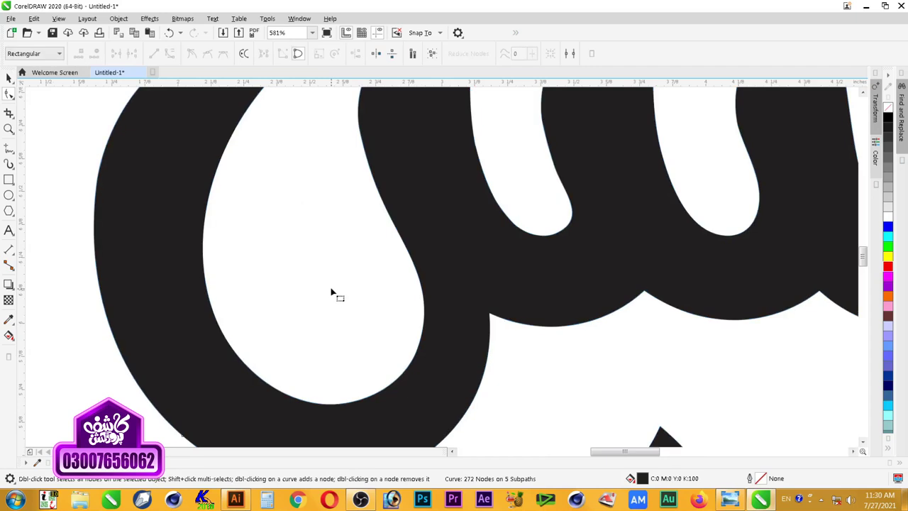
pyautogui.press('space')
pyautogui.click(362, 226)
# Step: Magnify the upper black word and inspect its nodes after smoothing
pyautogui.scroll(-8, 399, 249)
pyautogui.press('z')
pyautogui.moveTo(320, 165); pyautogui.dragTo(668, 388)
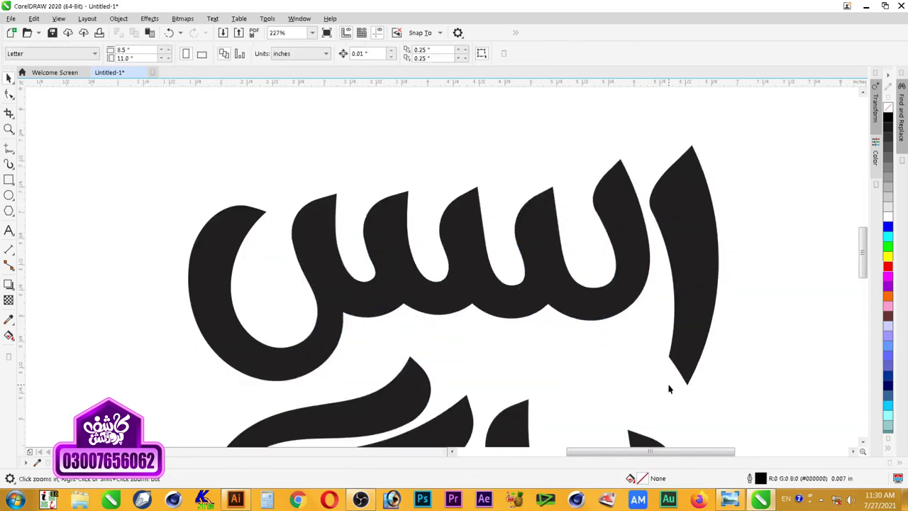
pyautogui.click(432, 299)
pyautogui.click(442, 303)
pyautogui.press('F10')
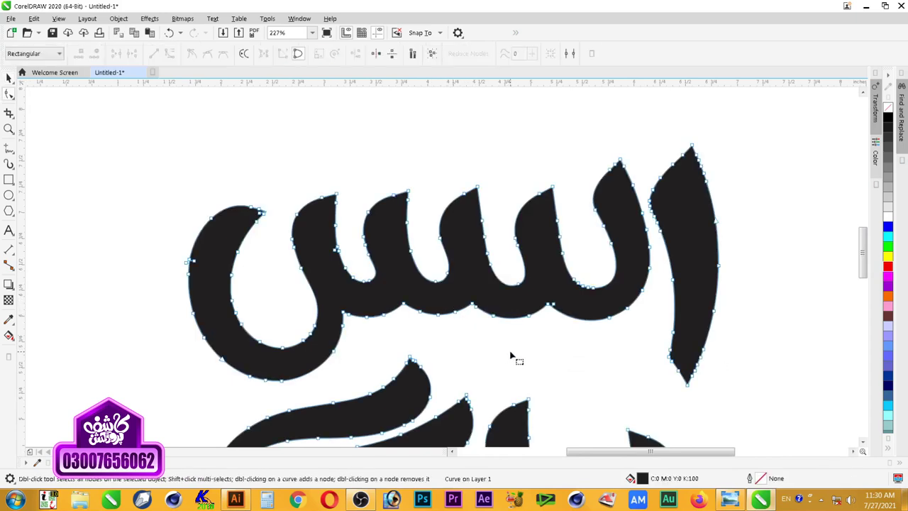
pyautogui.press('space')
pyautogui.click(512, 356)
# Step: Zoom around the artwork to check the smoothed lettering curve
pyautogui.scroll(-3, 512, 357)
pyautogui.press('z')
pyautogui.moveTo(270, 197); pyautogui.dragTo(707, 419)
pyautogui.press('space')
pyautogui.click(546, 306)
pyautogui.scroll(-3, 567, 344)
pyautogui.press('z')
pyautogui.moveTo(653, 235); pyautogui.dragTo(392, 398)
pyautogui.press('space')
pyautogui.click(536, 286)
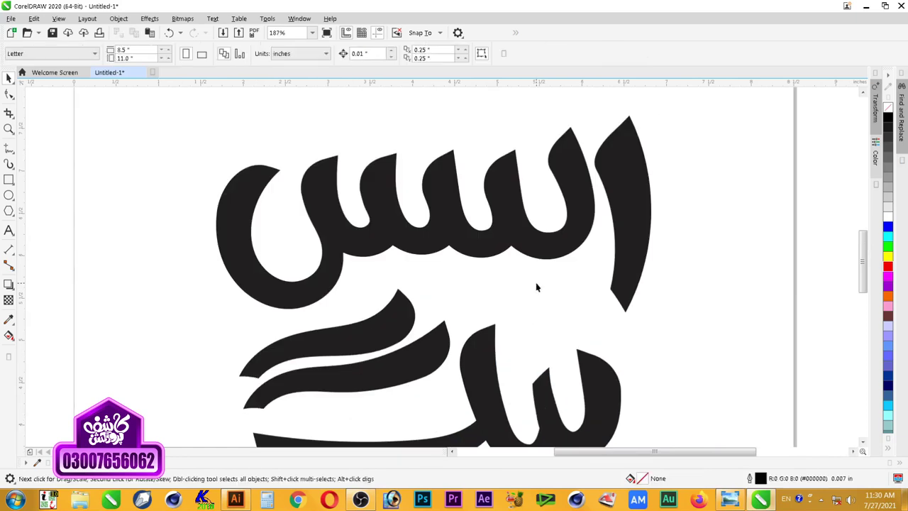
# Step: Zoom in on the lower word and select it with its swashes
pyautogui.scroll(-5, 489, 270)
pyautogui.press('z')
pyautogui.moveTo(339, 228); pyautogui.dragTo(548, 367)
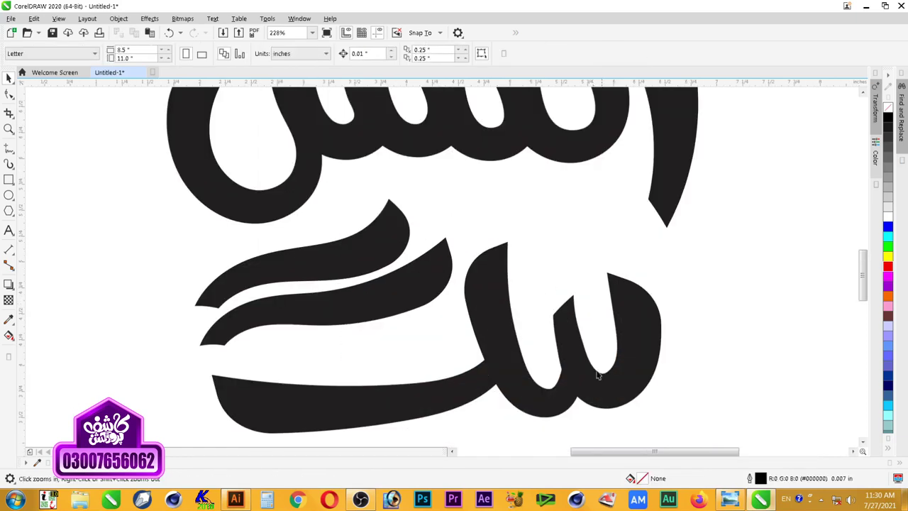
pyautogui.click(631, 333)
# Step: Break the lower word's combined curve apart into separate pieces
pyautogui.click(403, 290)
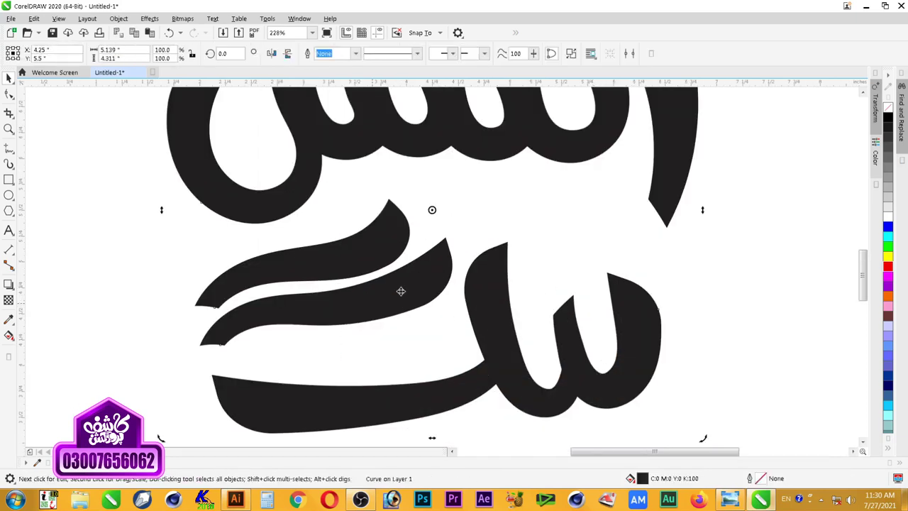
pyautogui.rightClick(486, 280)
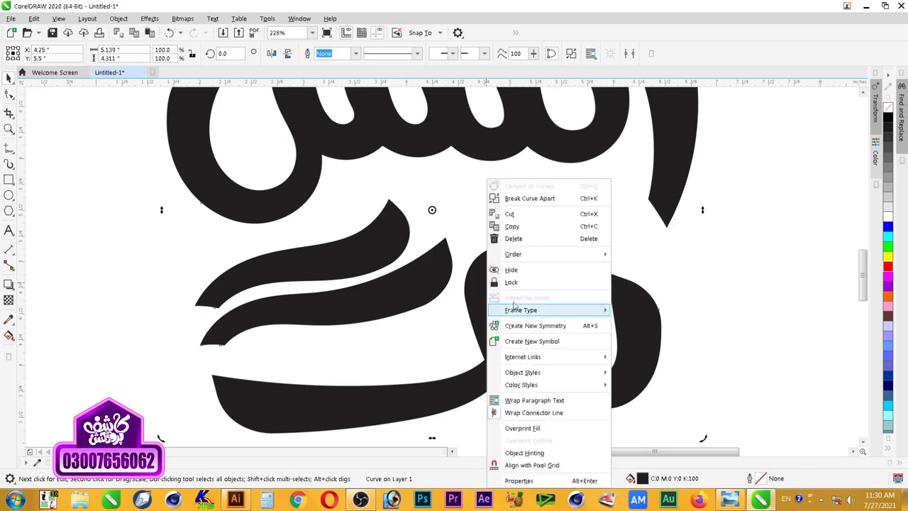
pyautogui.click(521, 201)
pyautogui.click(521, 206)
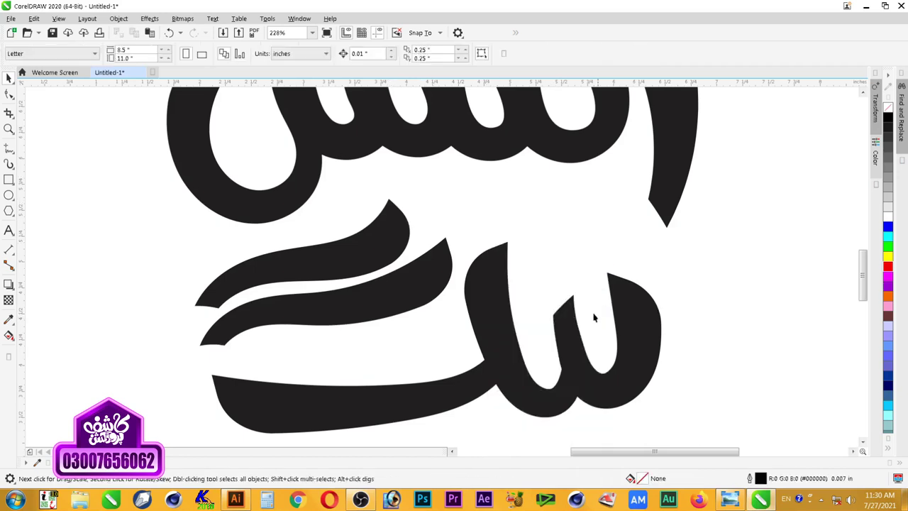
# Step: Move the lower swash up and right across the سک letter, tilted about 6°
pyautogui.click(476, 329)
pyautogui.click(356, 273)
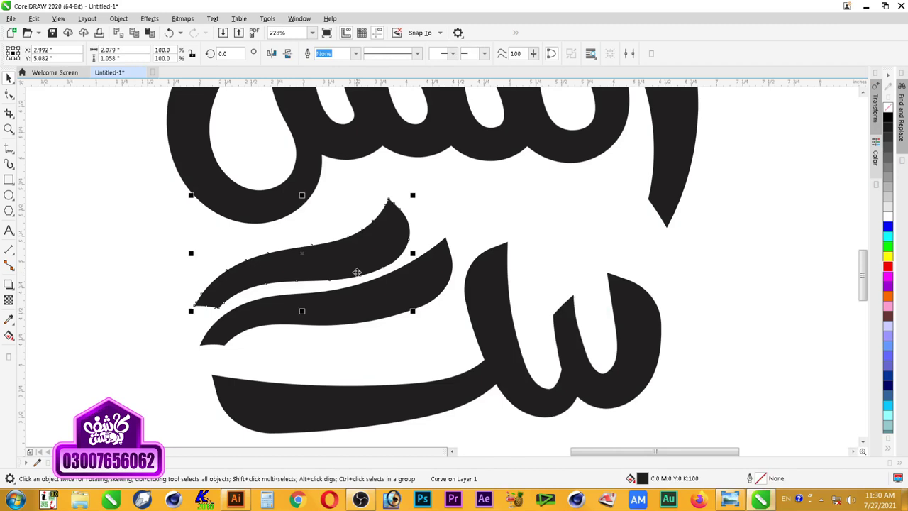
pyautogui.keyDown('shift'); pyautogui.click(377, 311); pyautogui.keyUp('shift')
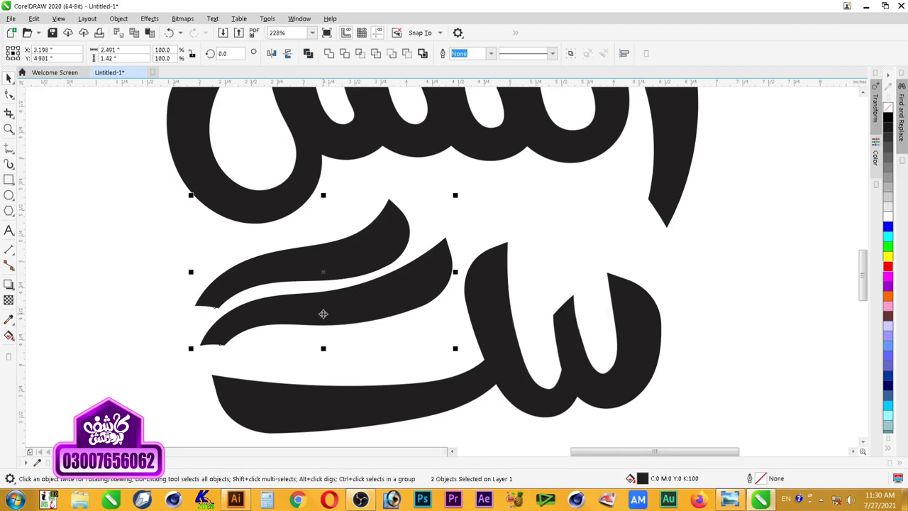
pyautogui.click(488, 328)
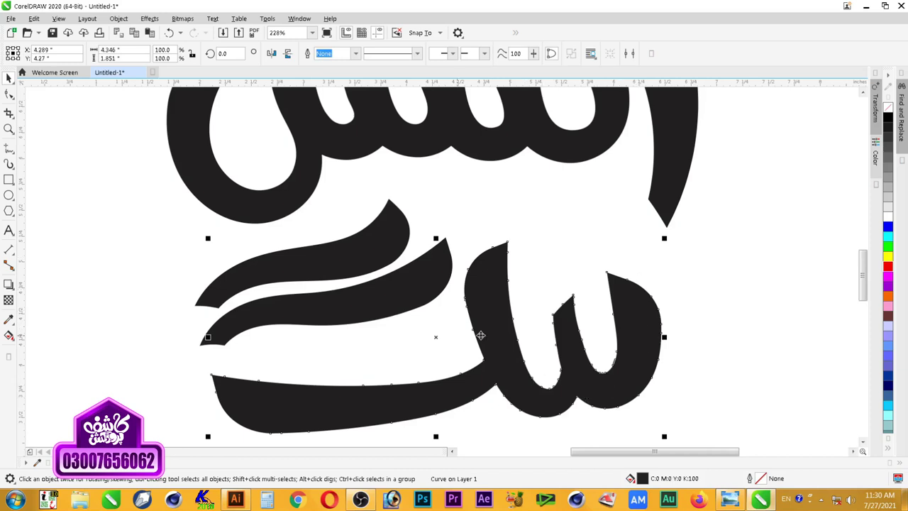
pyautogui.press('Escape')
pyautogui.moveTo(350, 309); pyautogui.dragTo(526, 278)
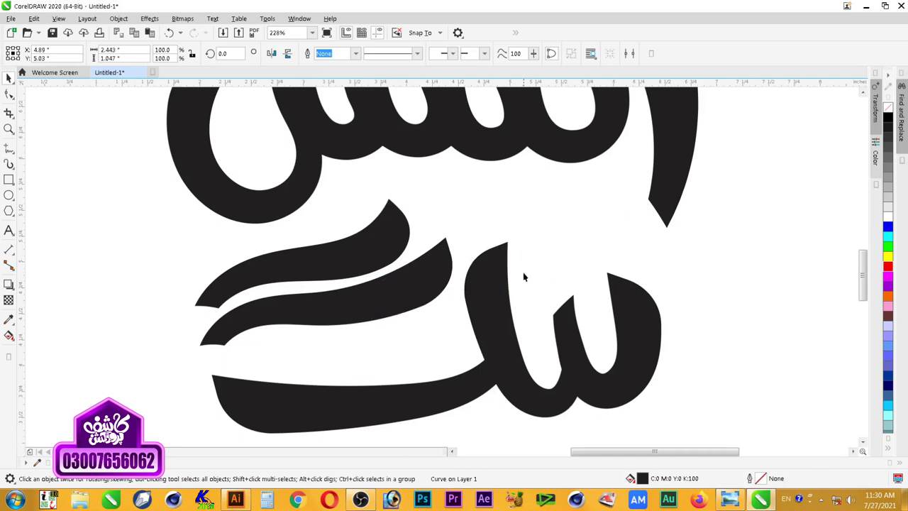
pyautogui.click(630, 320)
pyautogui.moveTo(627, 329); pyautogui.dragTo(639, 315)
pyautogui.moveTo(539, 271); pyautogui.dragTo(545, 280)
# Step: Fill the swash red and tilt it further to about 13°
pyautogui.click(887, 265)
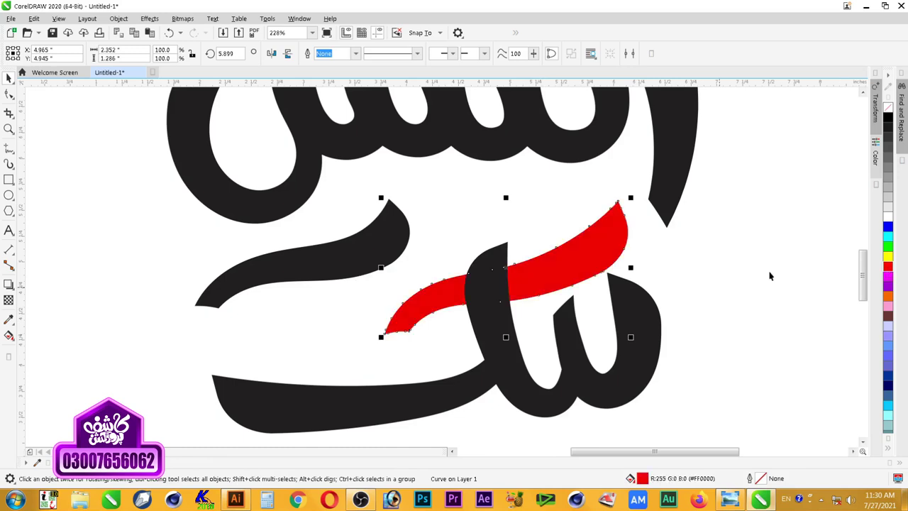
pyautogui.click(522, 319)
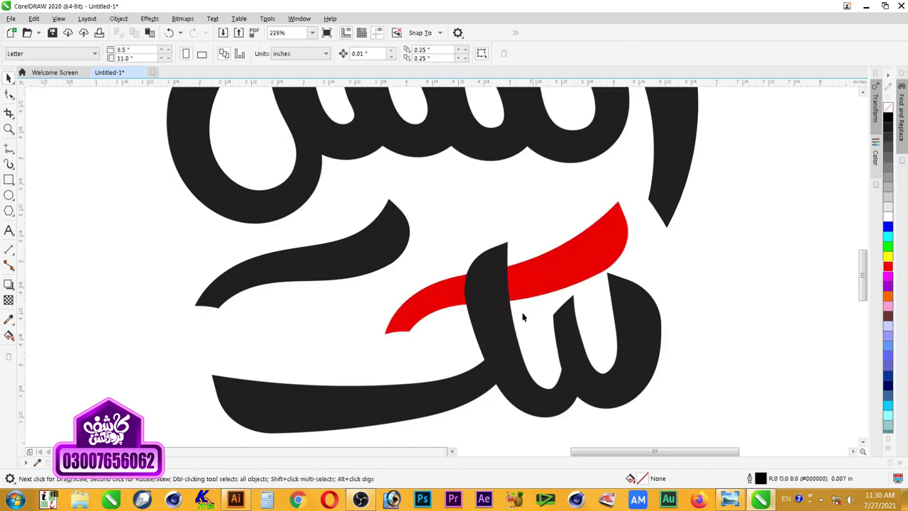
pyautogui.doubleClick(536, 275)
pyautogui.moveTo(628, 349); pyautogui.dragTo(641, 322)
pyautogui.click(679, 289)
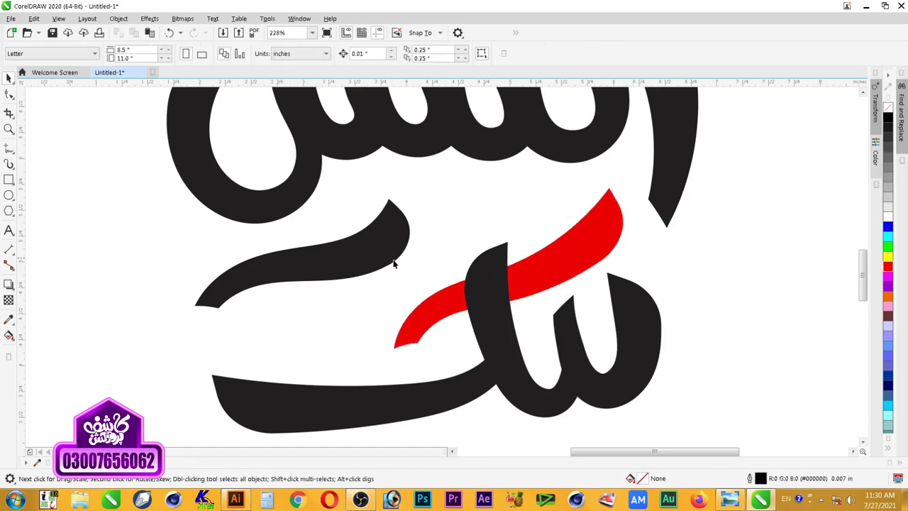
# Step: Move the black swash beside the red one, rotated about 15.8° to run parallel
pyautogui.moveTo(372, 263); pyautogui.dragTo(534, 234)
pyautogui.click(534, 234)
pyautogui.click(577, 293)
pyautogui.click(527, 239)
pyautogui.click(527, 239)
pyautogui.moveTo(576, 286); pyautogui.dragTo(600, 263)
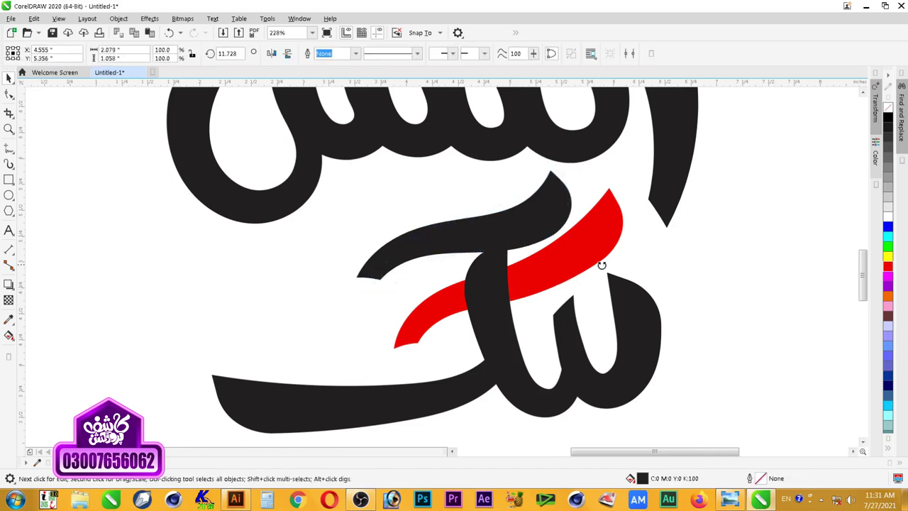
pyautogui.moveTo(534, 220); pyautogui.dragTo(547, 220)
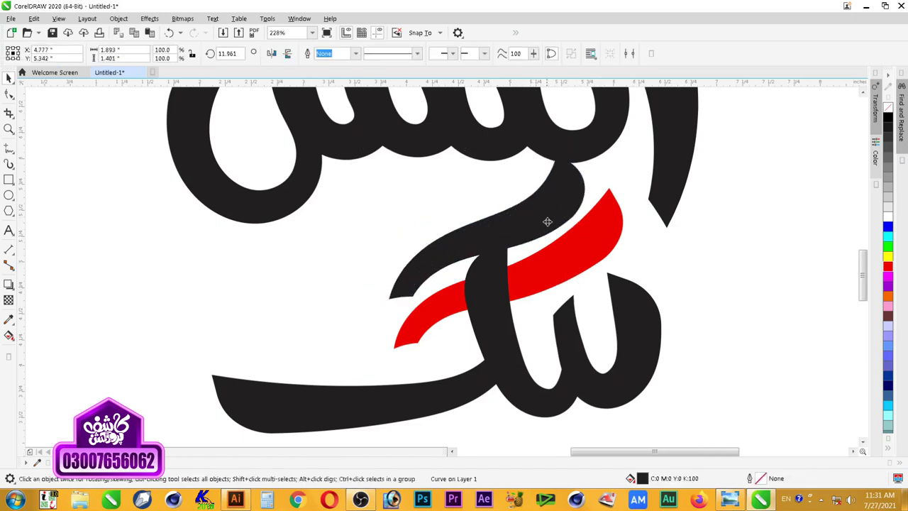
pyautogui.click(557, 249)
pyautogui.moveTo(587, 312); pyautogui.dragTo(593, 300)
pyautogui.moveTo(554, 239); pyautogui.dragTo(543, 226)
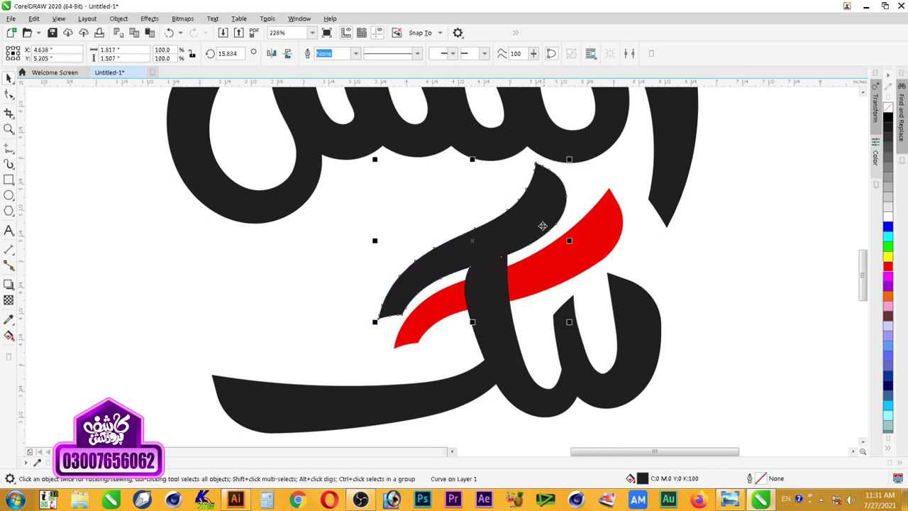
pyautogui.click(577, 209)
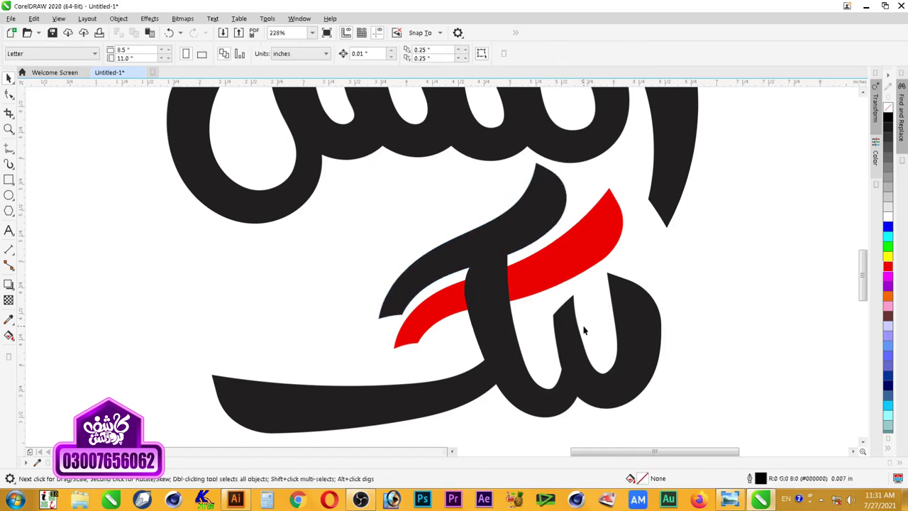
# Step: Fill the second swash red as well
pyautogui.scroll(-2, 595, 293)
pyautogui.press('F2')
pyautogui.moveTo(682, 229); pyautogui.dragTo(470, 340)
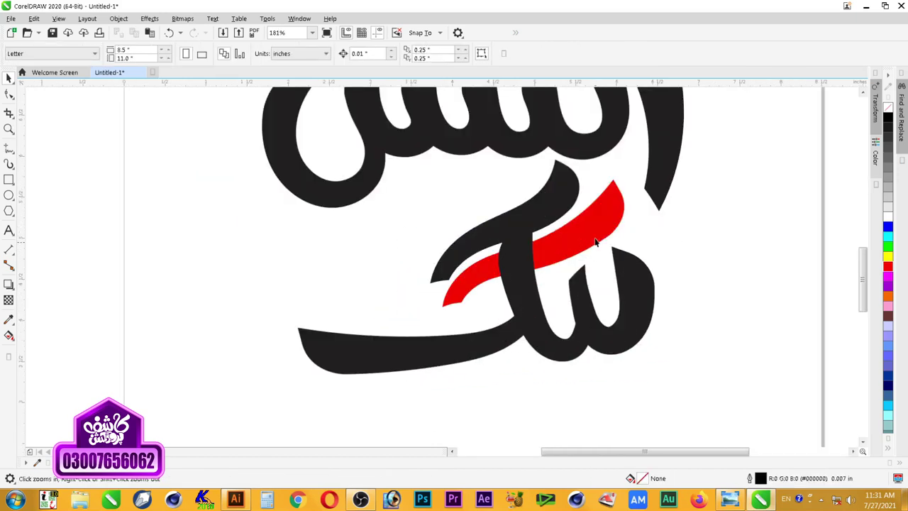
pyautogui.press('space')
pyautogui.click(559, 207)
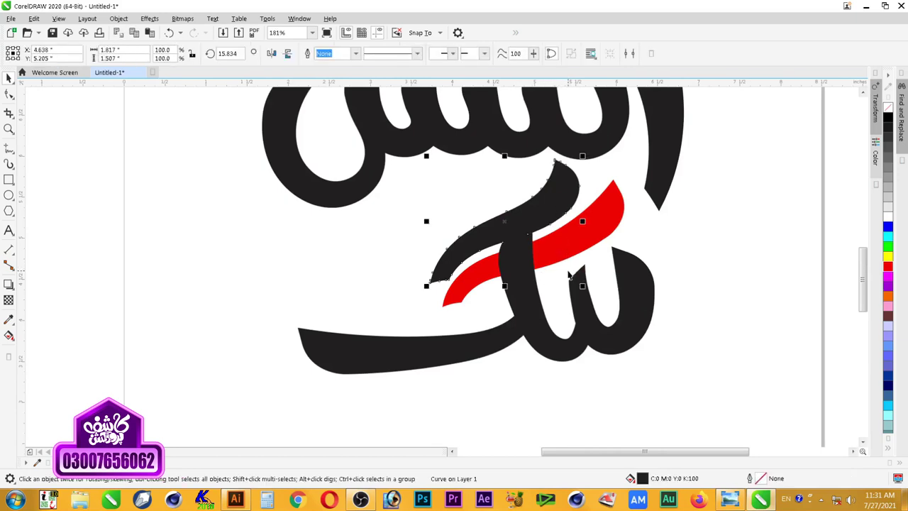
pyautogui.click(888, 265)
pyautogui.click(745, 324)
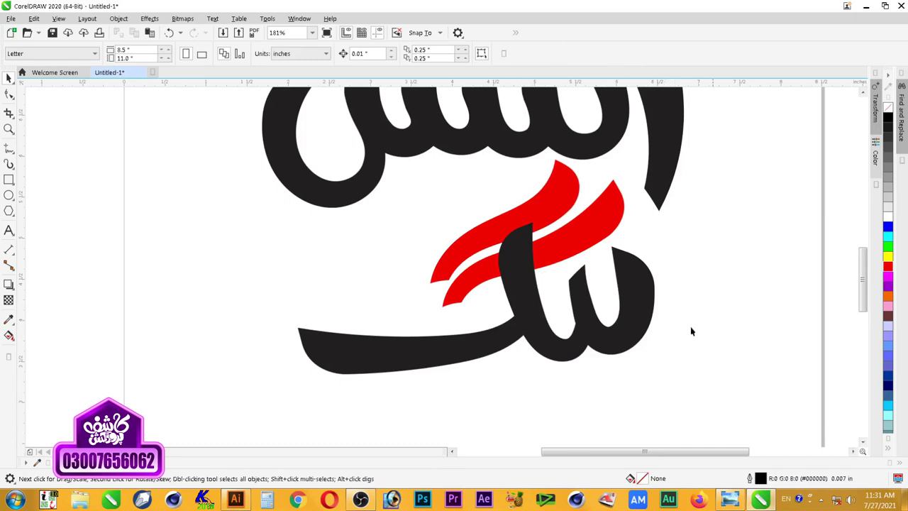
# Step: Select both swashes together with the lower letter
pyautogui.scroll(-2, 709, 298)
pyautogui.press('z')
pyautogui.moveTo(764, 190); pyautogui.dragTo(389, 369)
pyautogui.moveTo(200, 432); pyautogui.dragTo(745, 125)
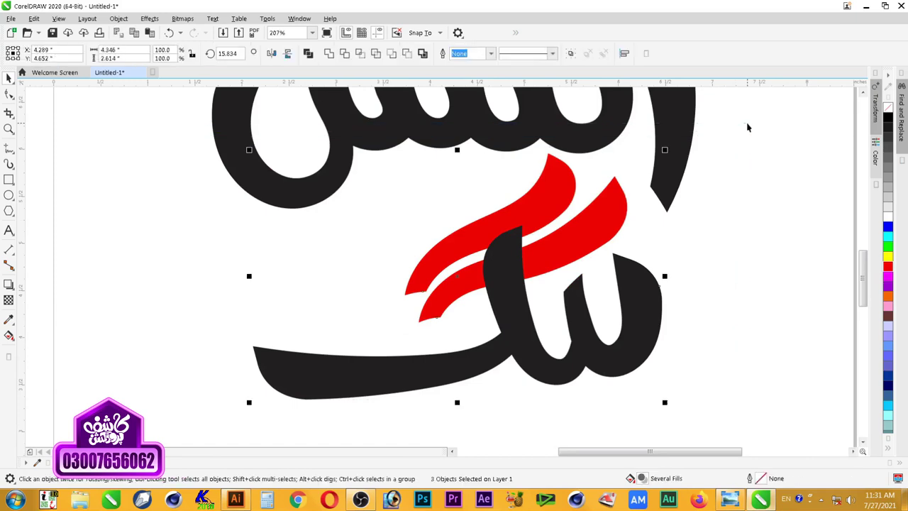
# Step: Raise the lower word and both swashes up into the upper word
pyautogui.moveTo(666, 275); pyautogui.dragTo(642, 242)
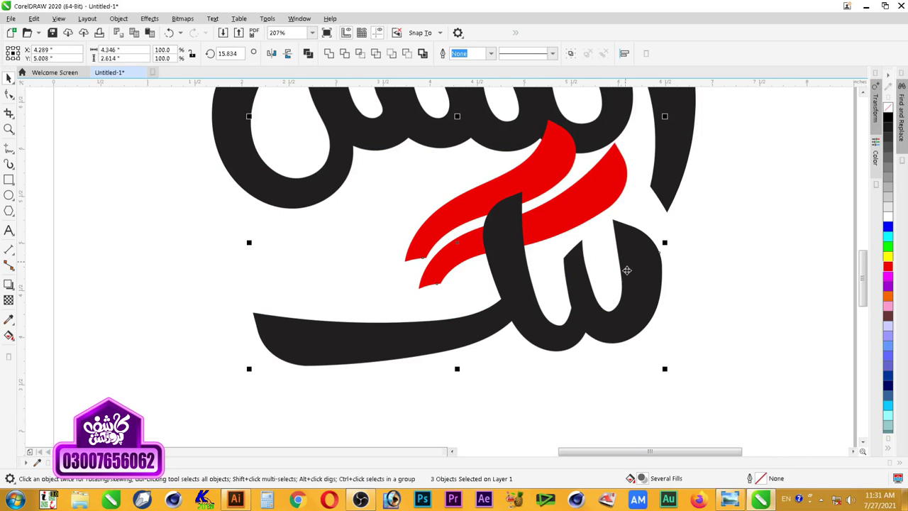
pyautogui.scroll(-3, 627, 270)
pyautogui.press('z')
pyautogui.moveTo(685, 148); pyautogui.dragTo(423, 324)
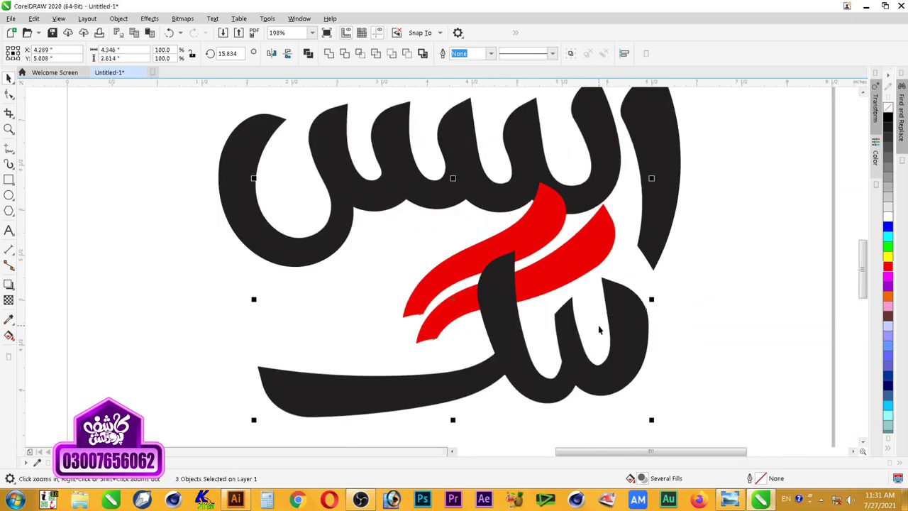
pyautogui.press('space')
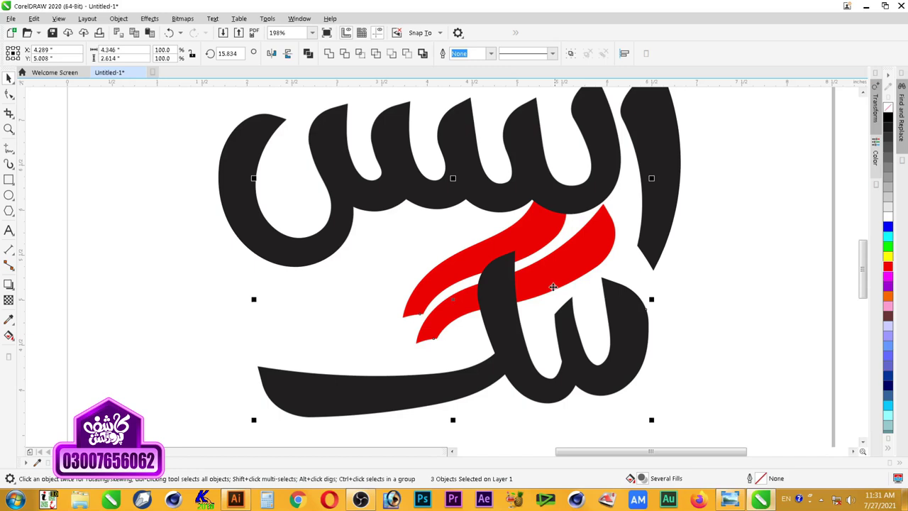
pyautogui.moveTo(557, 276); pyautogui.dragTo(561, 254)
pyautogui.moveTo(560, 251); pyautogui.dragTo(531, 229)
# Step: Bring the black upper word forward, then the two red swashes in front of the letters
pyautogui.scroll(-3, 531, 229)
pyautogui.press('z')
pyautogui.moveTo(692, 137); pyautogui.dragTo(282, 312)
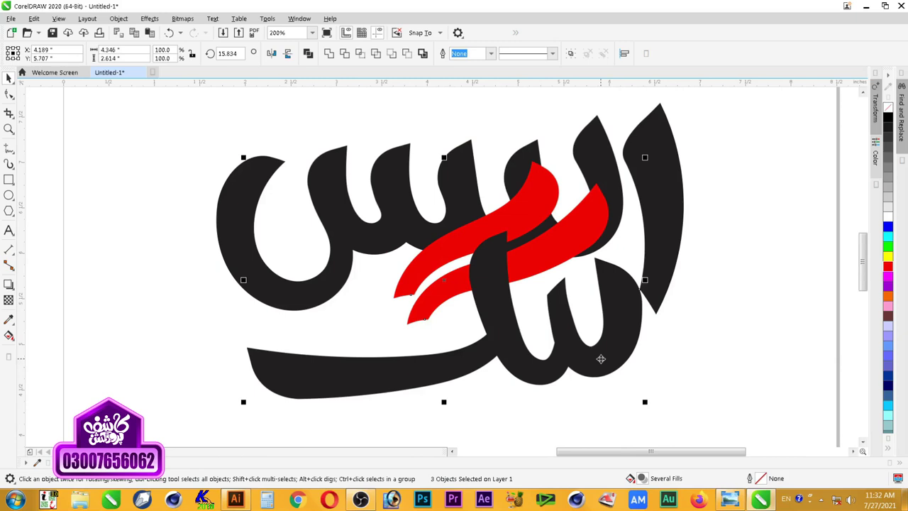
pyautogui.click(731, 271)
pyautogui.click(617, 218)
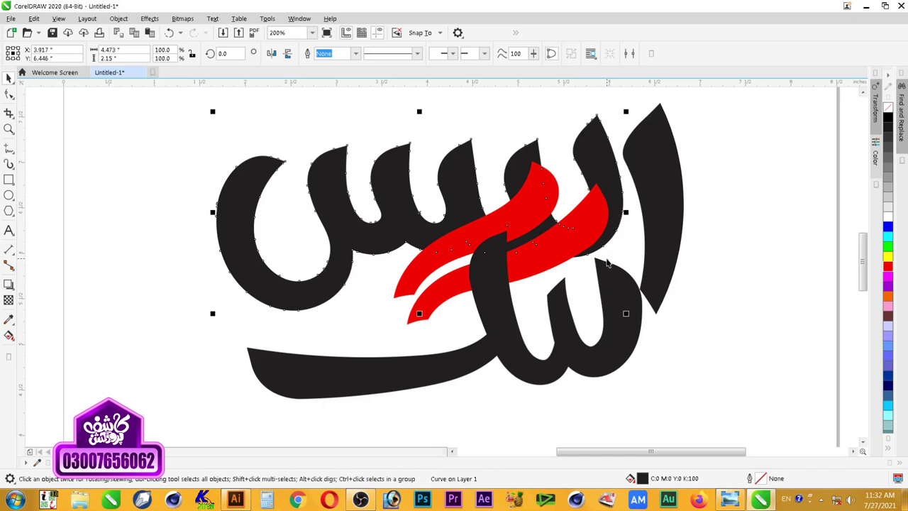
pyautogui.hotkey('shift', 'pageup')
pyautogui.click(747, 346)
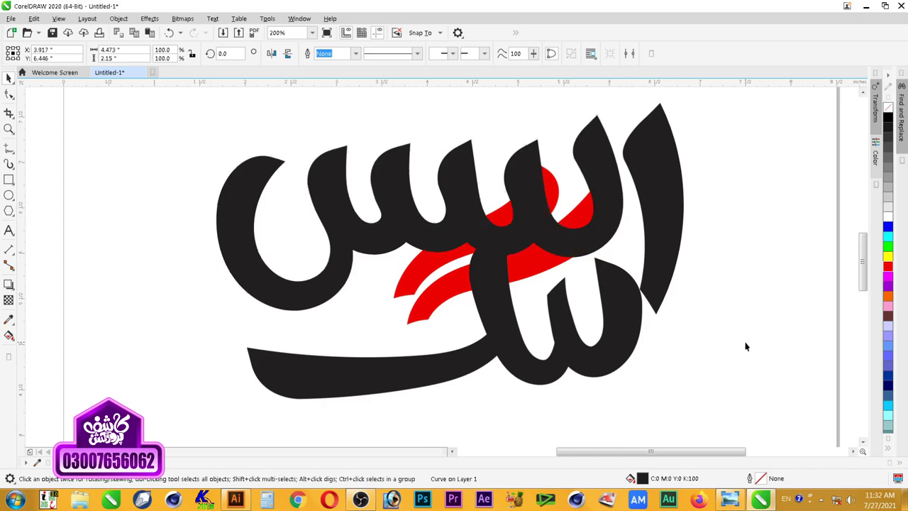
pyautogui.click(453, 297)
pyautogui.keyDown('shift'); pyautogui.click(436, 276); pyautogui.keyUp('shift')
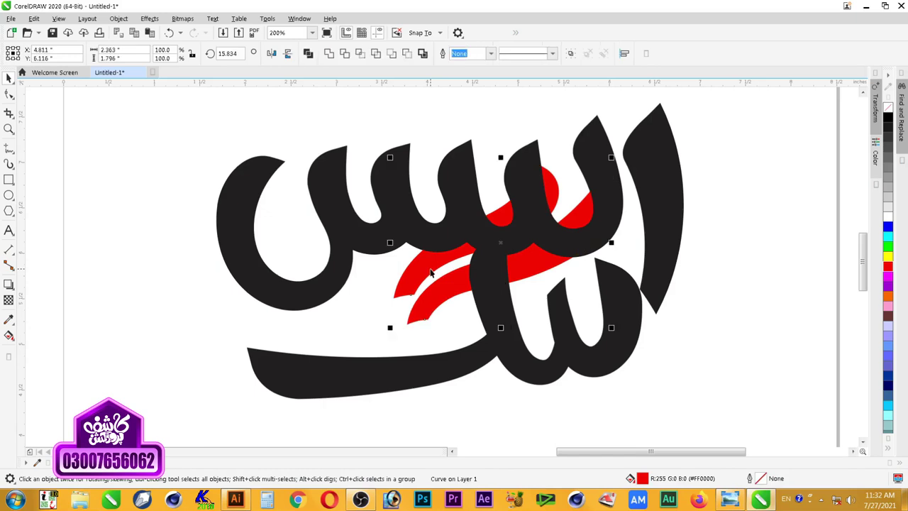
pyautogui.hotkey('shift', 'pageup')
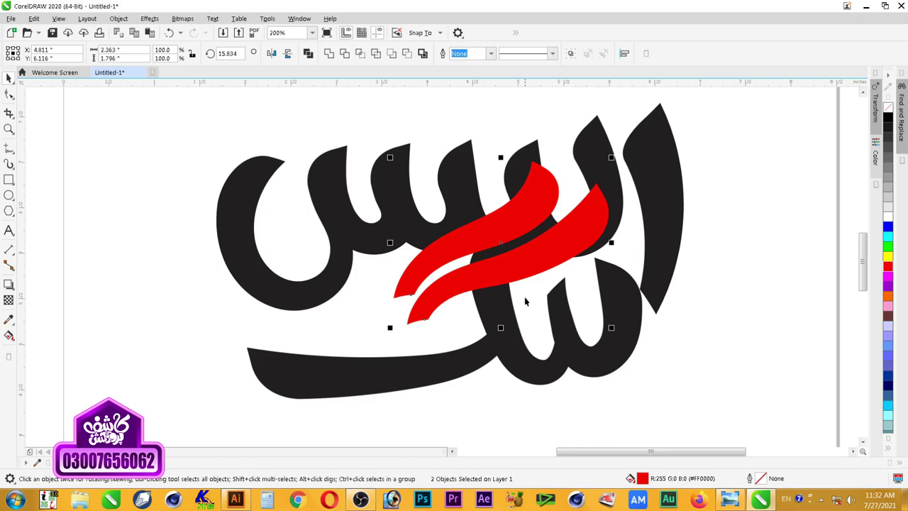
# Step: Fill the lower word red and shift its colour toward orange
pyautogui.click(520, 359)
pyautogui.click(888, 266)
pyautogui.keyDown('ctrl'); pyautogui.click(888, 257); pyautogui.keyUp('ctrl')
pyautogui.keyDown('ctrl'); pyautogui.click(888, 256); pyautogui.keyUp('ctrl')
# Step: Finish the lower word in orange, then move it and both red swashes down and slightly left
pyautogui.keyDown('ctrl'); pyautogui.click(888, 256); pyautogui.keyUp('ctrl')
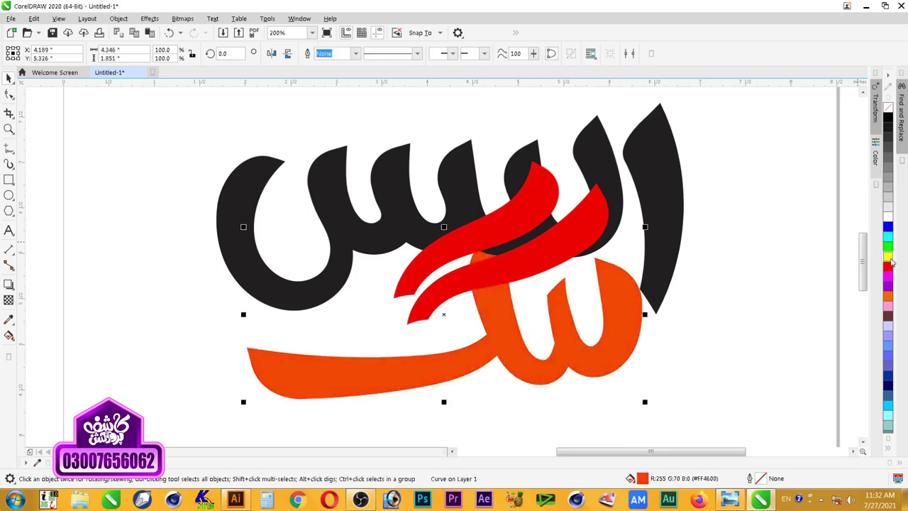
pyautogui.click(759, 323)
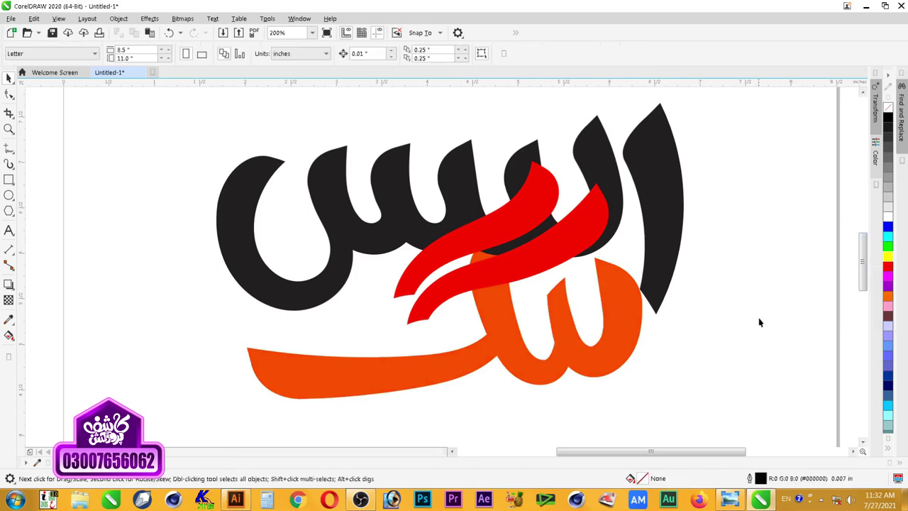
pyautogui.click(529, 231)
pyautogui.keyDown('shift'); pyautogui.click(525, 256); pyautogui.keyUp('shift')
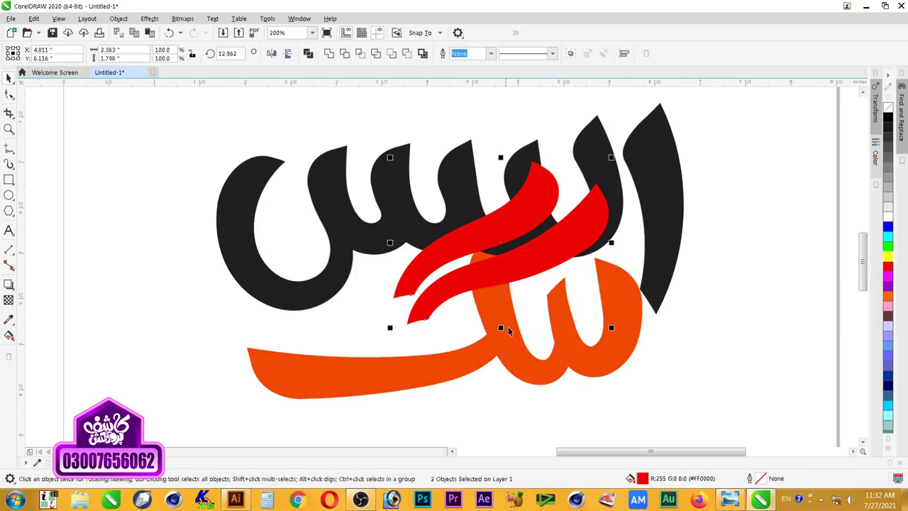
pyautogui.keyDown('shift'); pyautogui.click(506, 328); pyautogui.keyUp('shift')
pyautogui.moveTo(503, 305); pyautogui.dragTo(448, 328)
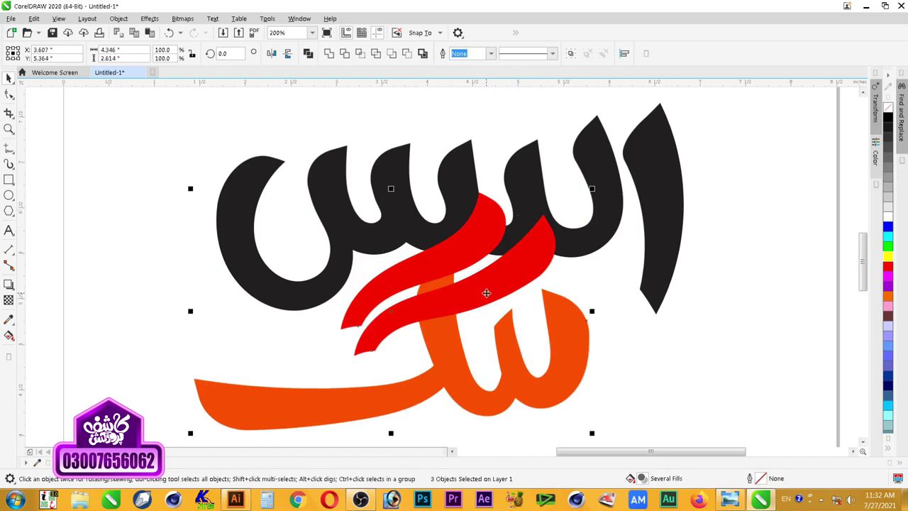
pyautogui.moveTo(486, 293); pyautogui.dragTo(424, 292)
# Step: Zoom around the whole logo and select all three logo pieces
pyautogui.click(549, 319)
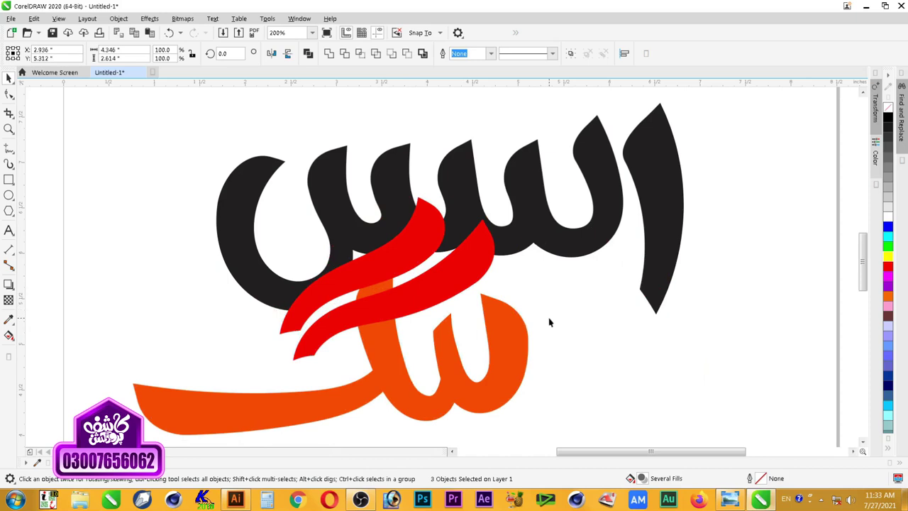
pyautogui.scroll(-1, 549, 319)
pyautogui.press('F2')
pyautogui.moveTo(273, 154); pyautogui.dragTo(692, 413)
pyautogui.moveTo(212, 421); pyautogui.dragTo(546, 228)
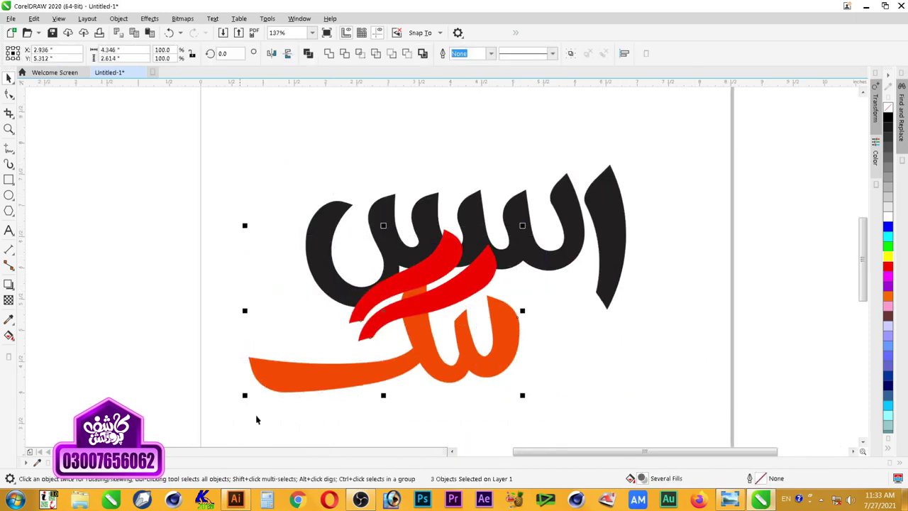
# Step: Scale the orange word and red swashes down and nudge them into place beneath the black word
pyautogui.moveTo(241, 395); pyautogui.dragTo(313, 354)
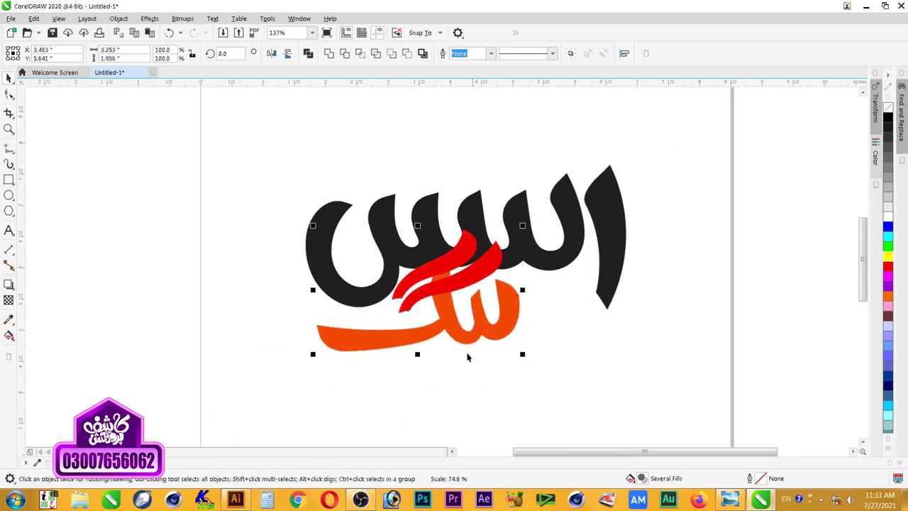
pyautogui.moveTo(522, 353)
pyautogui.mouseDown()
pyautogui.moveTo(465, 321)
pyautogui.moveTo(509, 354)
pyautogui.mouseUp()
pyautogui.moveTo(490, 323); pyautogui.dragTo(481, 322)
pyautogui.press('z')
pyautogui.moveTo(683, 153); pyautogui.dragTo(321, 354)
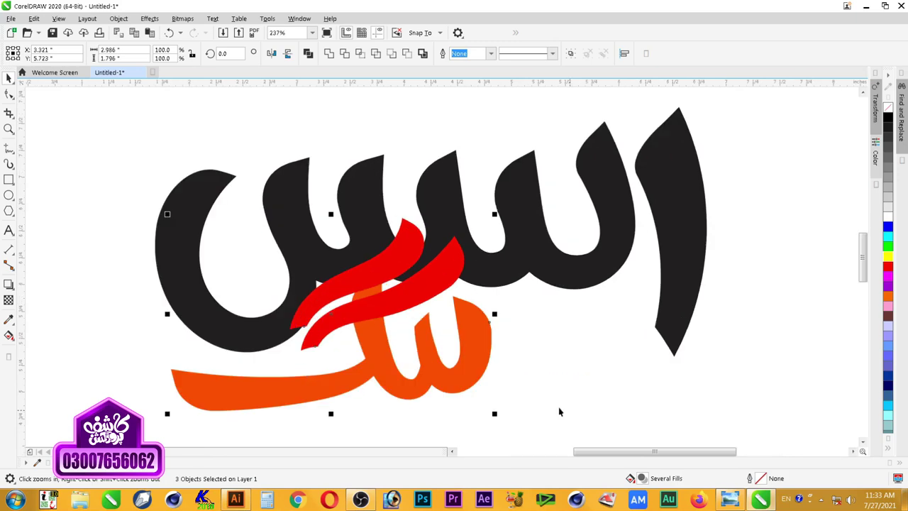
pyautogui.click(529, 372)
# Step: Delete the extra nodes on the orange letter's inner curve
pyautogui.scroll(-2, 447, 340)
pyautogui.press('F2')
pyautogui.moveTo(321, 252)
pyautogui.mouseDown()
pyautogui.moveTo(355, 262)
pyautogui.moveTo(553, 395)
pyautogui.mouseUp()
pyautogui.moveTo(501, 217)
pyautogui.mouseDown()
pyautogui.moveTo(418, 404)
pyautogui.moveTo(466, 398)
pyautogui.mouseUp()
pyautogui.click(8, 94)
pyautogui.click(423, 366)
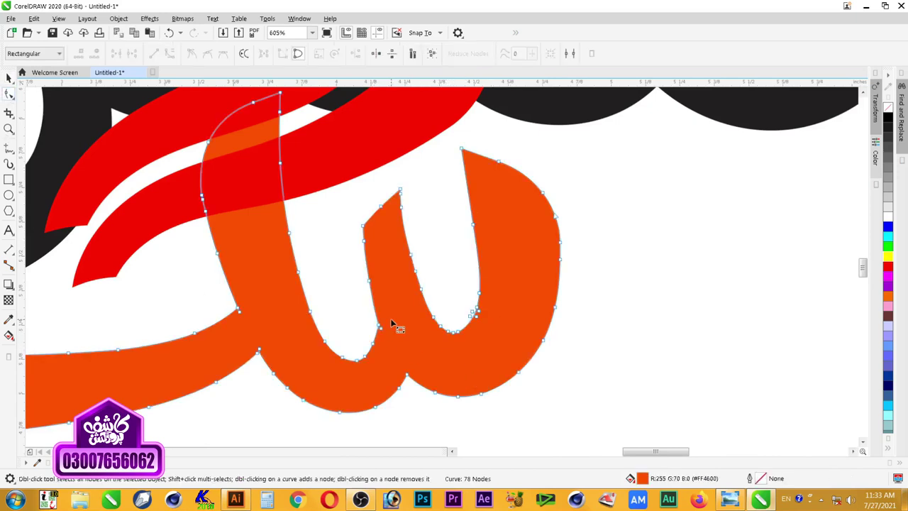
pyautogui.moveTo(397, 317); pyautogui.dragTo(366, 359)
pyautogui.press('Delete')
pyautogui.press('space')
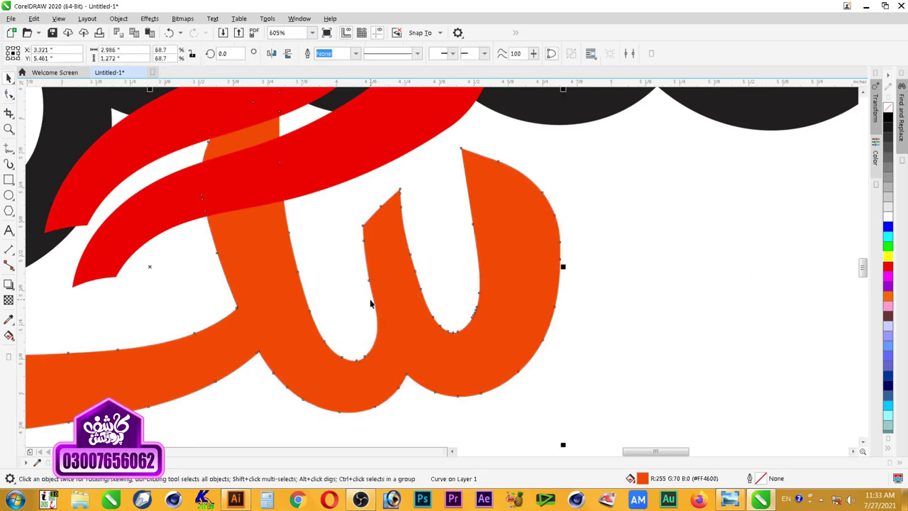
pyautogui.click(434, 274)
# Step: Delete the nodes at the lower red swash's tip to smooth its end
pyautogui.press('F3')
pyautogui.press('z')
pyautogui.moveTo(543, 190); pyautogui.dragTo(106, 376)
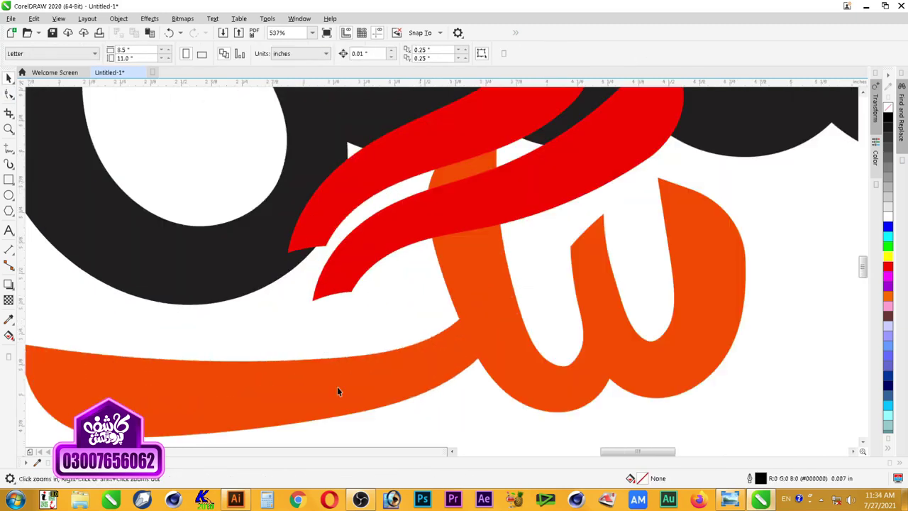
pyautogui.press('space')
pyautogui.click(483, 291)
pyautogui.scroll(-3, 482, 291)
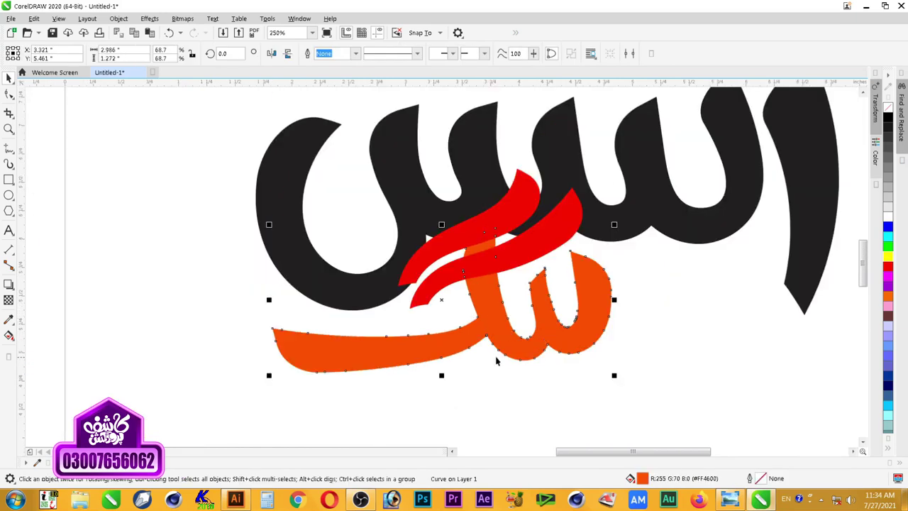
pyautogui.press('z')
pyautogui.moveTo(344, 219); pyautogui.dragTo(632, 397)
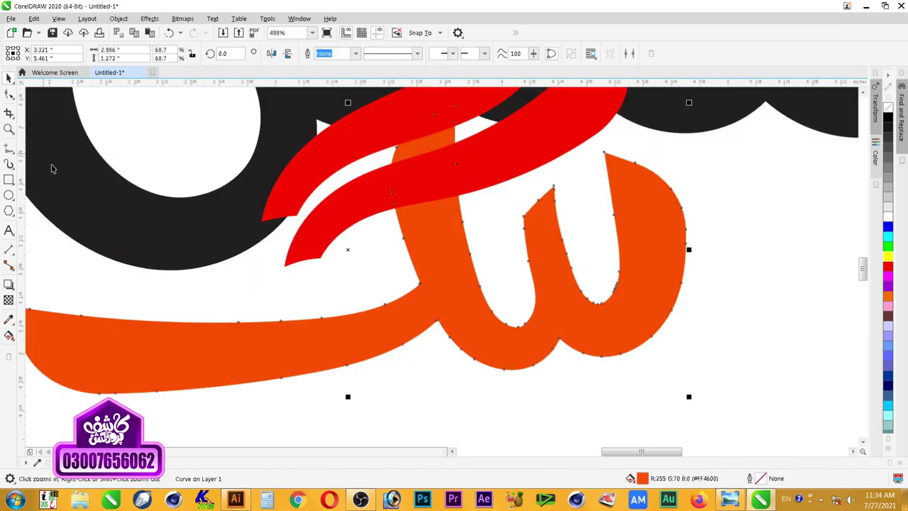
pyautogui.click(8, 94)
pyautogui.click(386, 207)
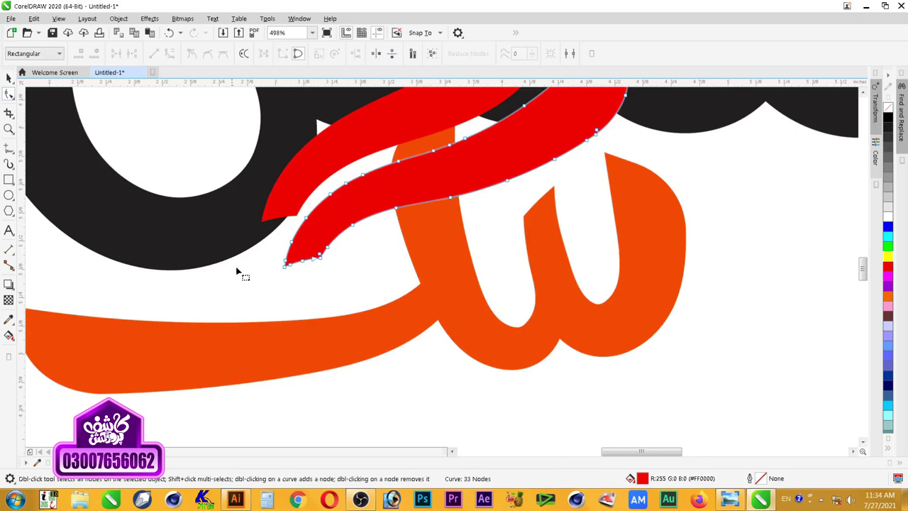
pyautogui.scroll(3, 287, 187)
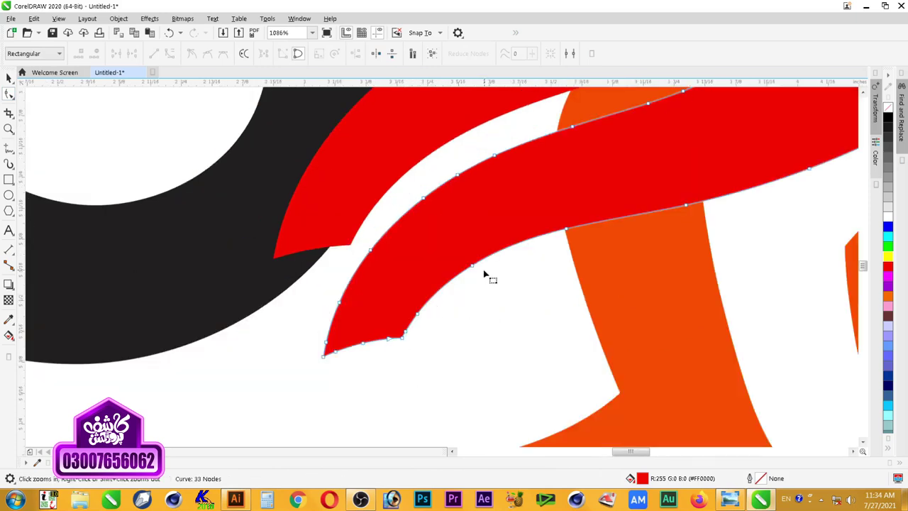
pyautogui.moveTo(495, 268); pyautogui.dragTo(376, 368)
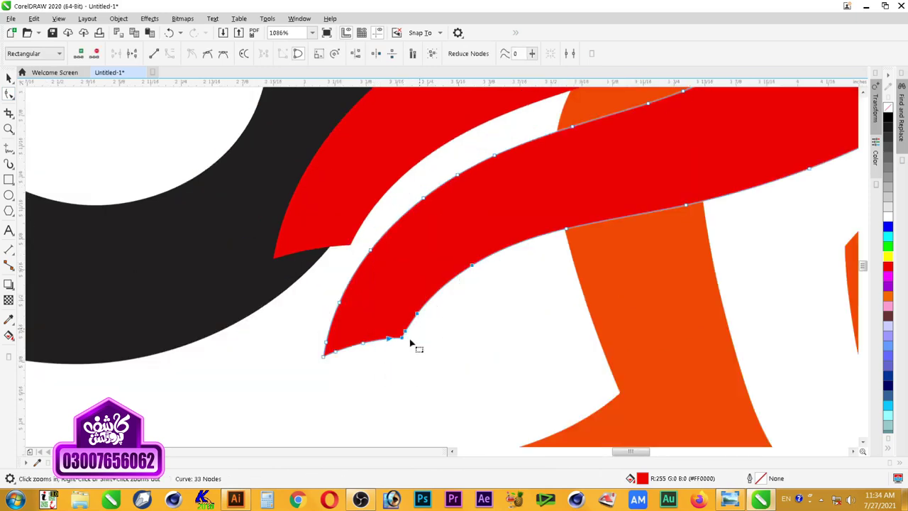
pyautogui.press('Delete')
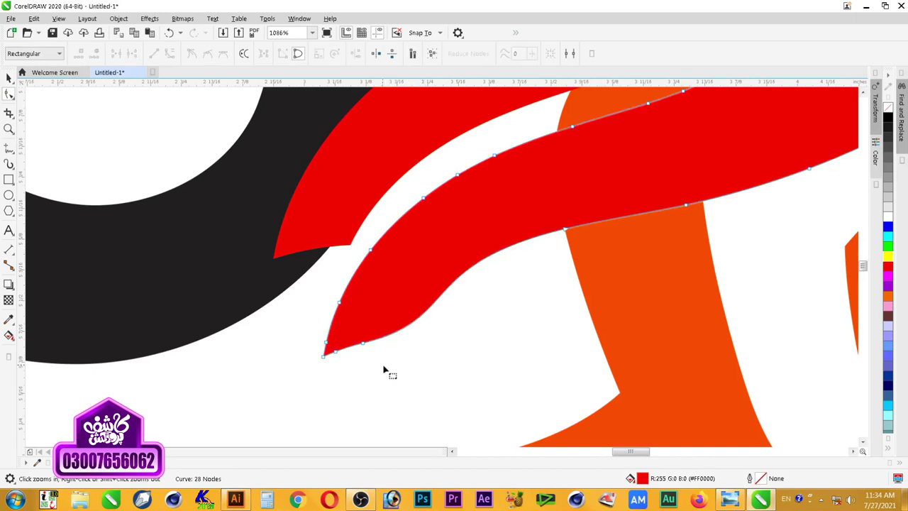
# Step: Remove one more node beside the lower swash tip and reshape its lower edge
pyautogui.moveTo(368, 332); pyautogui.dragTo(358, 351)
pyautogui.press('Delete')
pyautogui.press('Delete')
pyautogui.moveTo(405, 320); pyautogui.dragTo(405, 286)
pyautogui.press('space')
# Step: Trim the upper red swash's lower-left nodes and pull its tip's lower curve upward
pyautogui.scroll(-4, 445, 339)
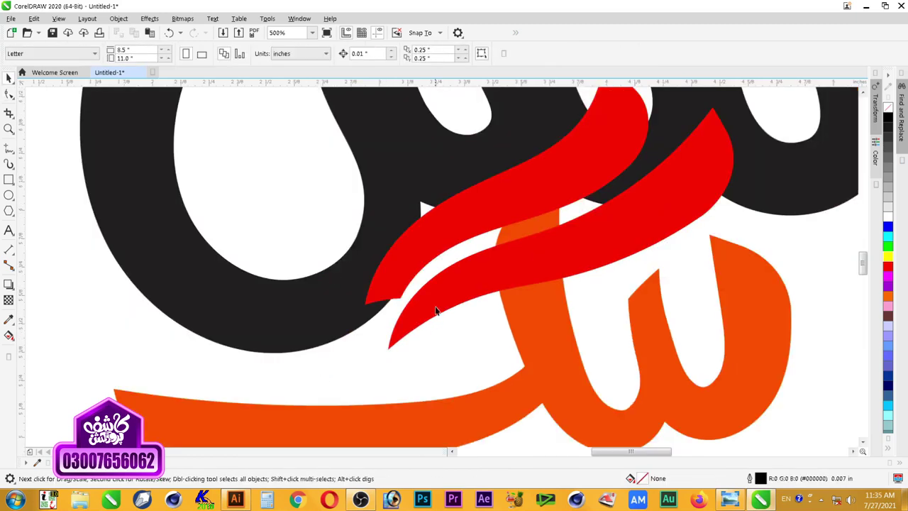
pyautogui.scroll(3, 502, 243)
pyautogui.press('F10')
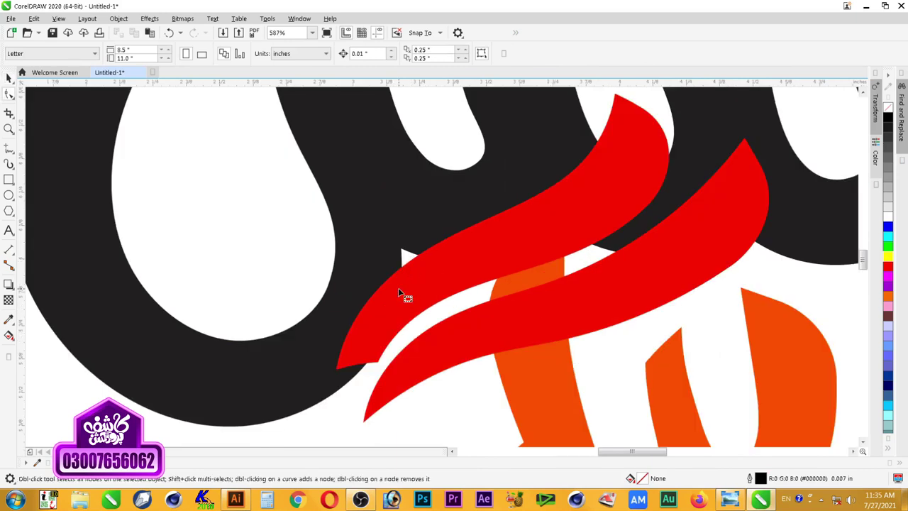
pyautogui.moveTo(350, 388); pyautogui.dragTo(419, 317)
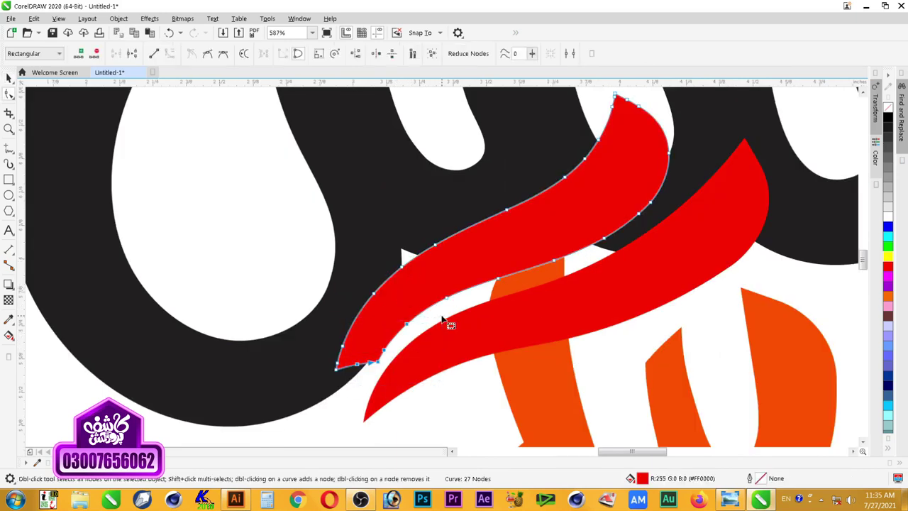
pyautogui.press('Delete')
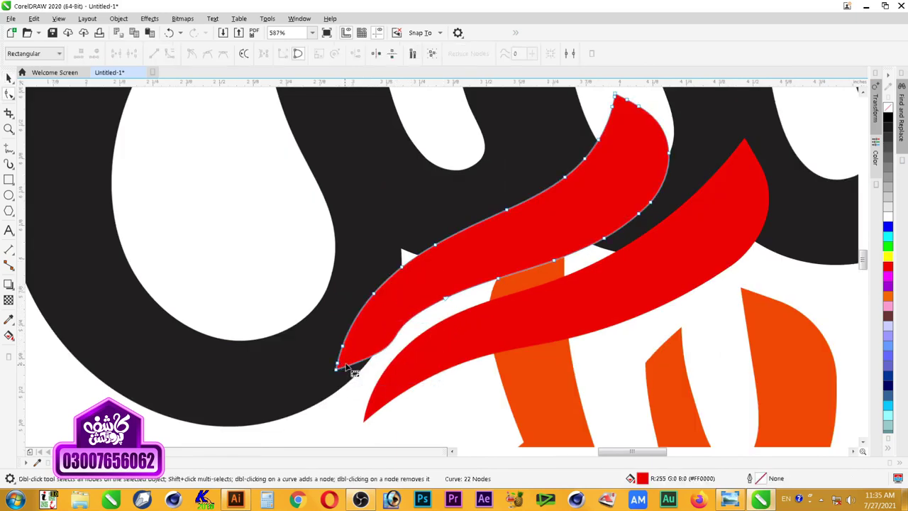
pyautogui.click(335, 369)
pyautogui.moveTo(426, 341); pyautogui.dragTo(376, 357)
pyautogui.press('space')
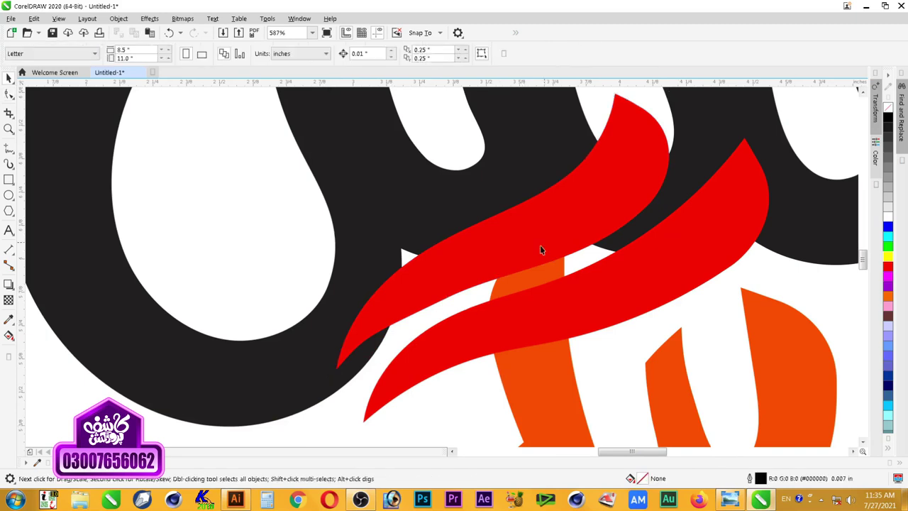
# Step: Tilt the upper red swash slightly more and shift it a little up and right
pyautogui.scroll(-2, 543, 241)
pyautogui.click(559, 236)
pyautogui.moveTo(606, 314); pyautogui.dragTo(621, 310)
pyautogui.moveTo(557, 239); pyautogui.dragTo(566, 234)
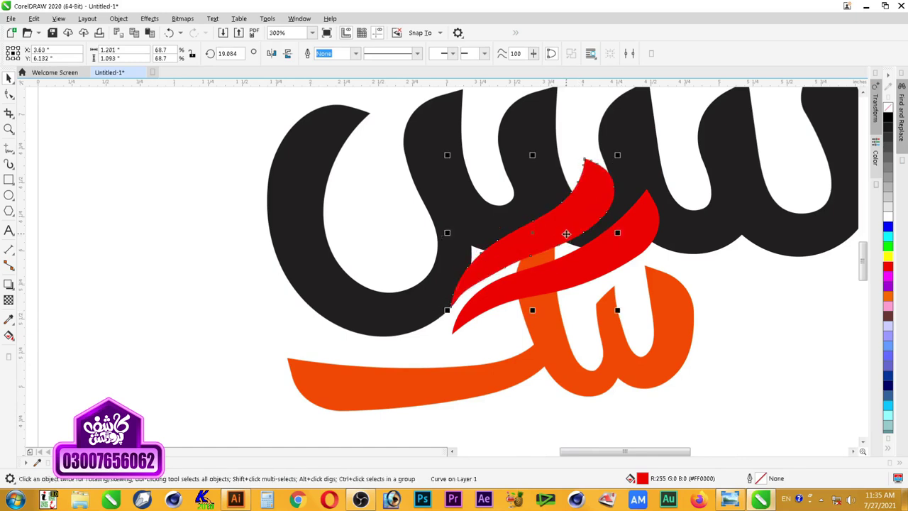
pyautogui.click(630, 300)
# Step: Shift the orange word and both red swashes slightly right together
pyautogui.scroll(-2, 629, 298)
pyautogui.press('F2')
pyautogui.moveTo(409, 210); pyautogui.dragTo(735, 363)
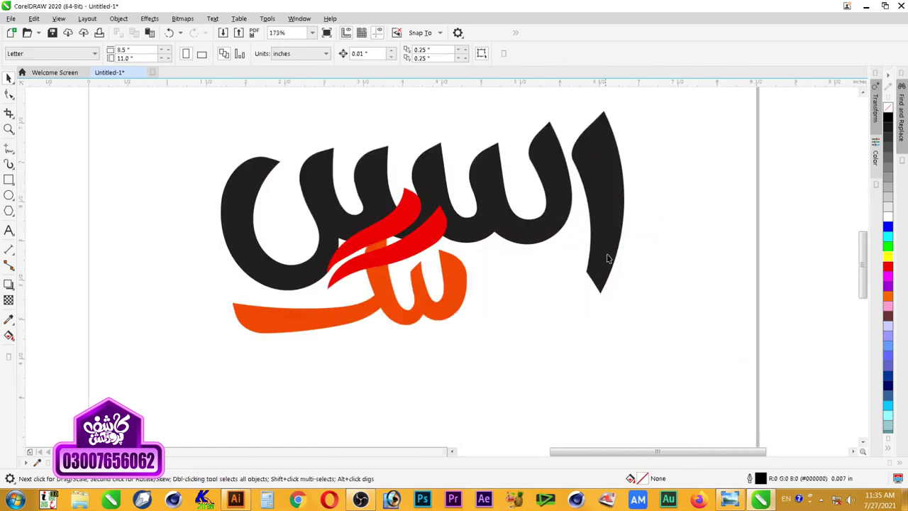
pyautogui.moveTo(191, 369); pyautogui.dragTo(494, 182)
pyautogui.moveTo(456, 263); pyautogui.dragTo(479, 295)
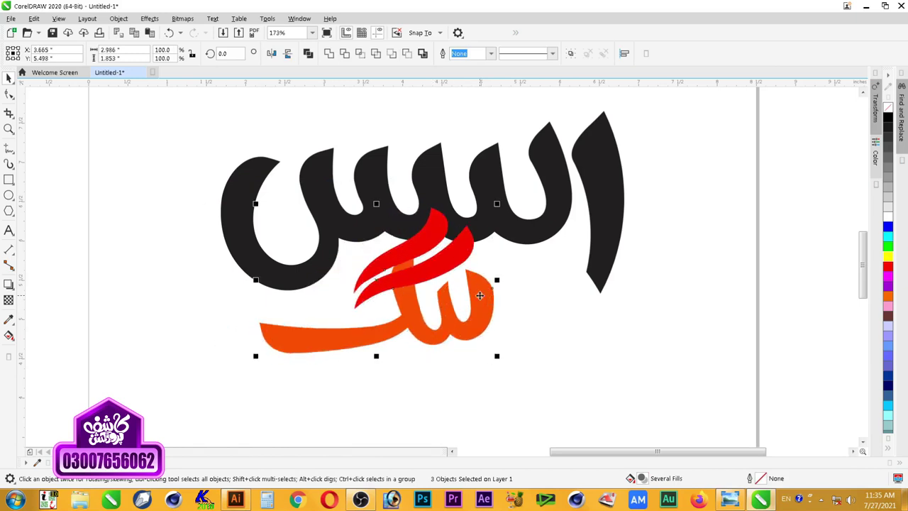
# Step: Move the orange word group above the black word and enlarge it
pyautogui.scroll(-3, 480, 295)
pyautogui.press('z')
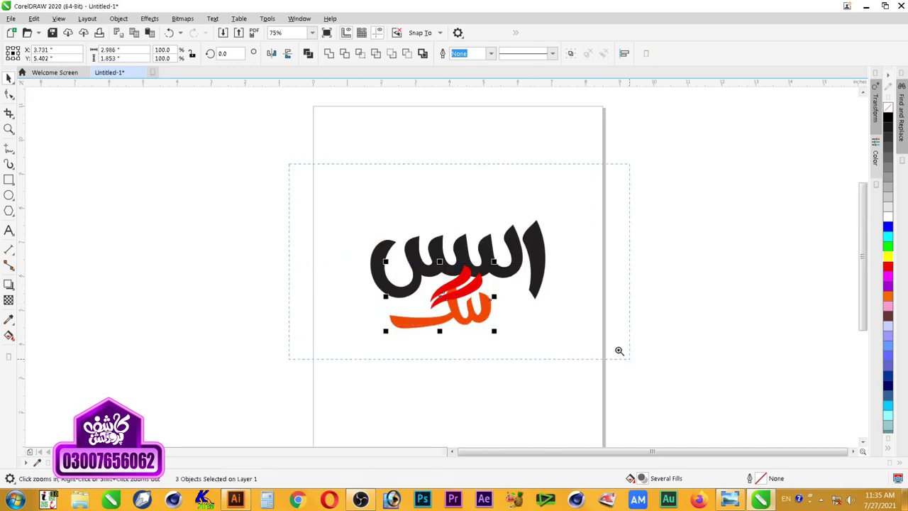
pyautogui.moveTo(619, 350); pyautogui.dragTo(624, 354)
pyautogui.moveTo(484, 367); pyautogui.dragTo(439, 204)
pyautogui.press('F3')
pyautogui.moveTo(263, 125); pyautogui.dragTo(640, 330)
pyautogui.moveTo(440, 124); pyautogui.dragTo(476, 101)
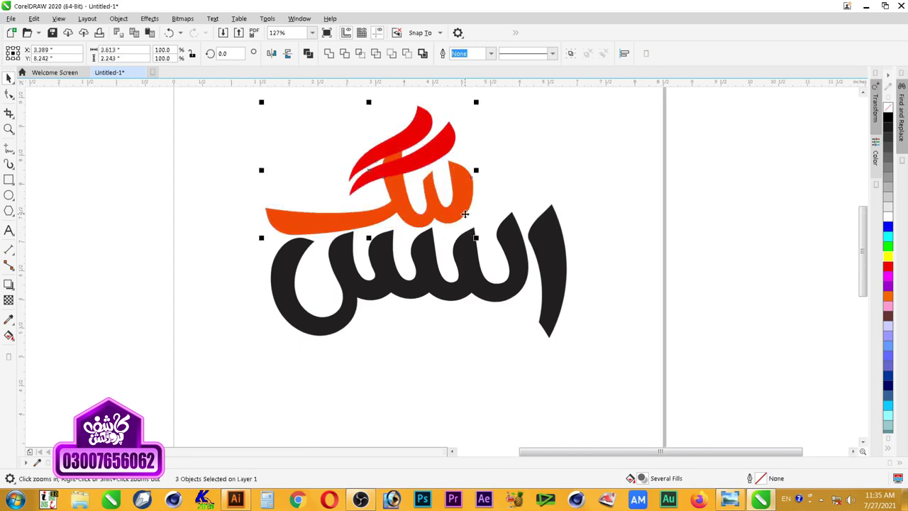
pyautogui.moveTo(452, 212); pyautogui.dragTo(458, 209)
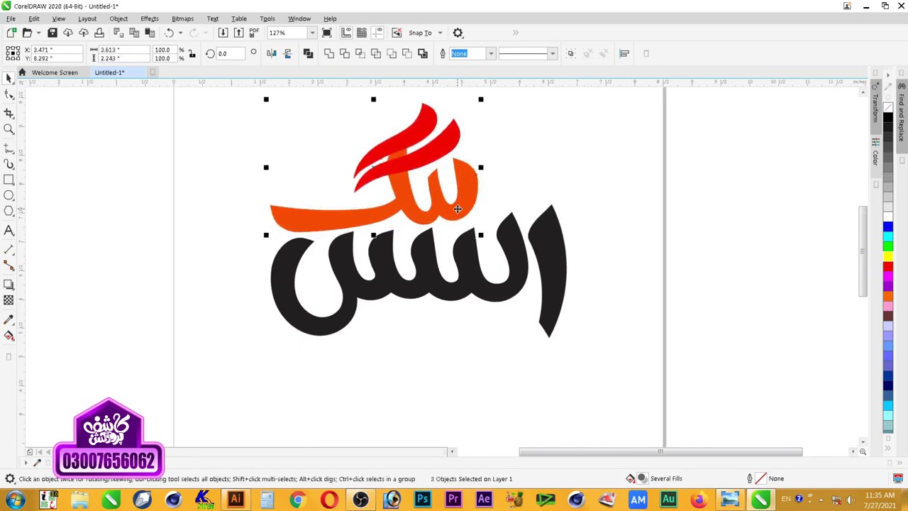
pyautogui.click(536, 178)
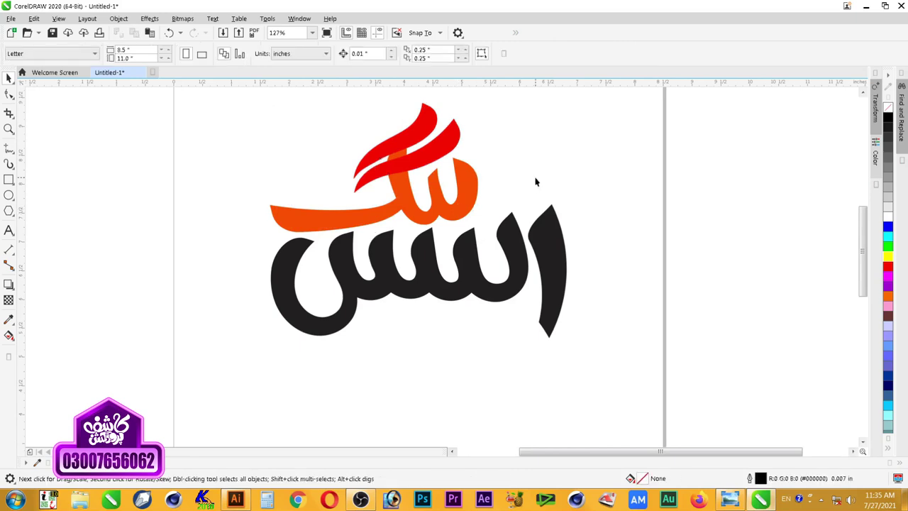
# Step: Try tilting the orange word group counter-clockwise, then undo the tilt
pyautogui.press('z')
pyautogui.rightClick(588, 142)
pyautogui.moveTo(588, 135); pyautogui.dragTo(358, 287)
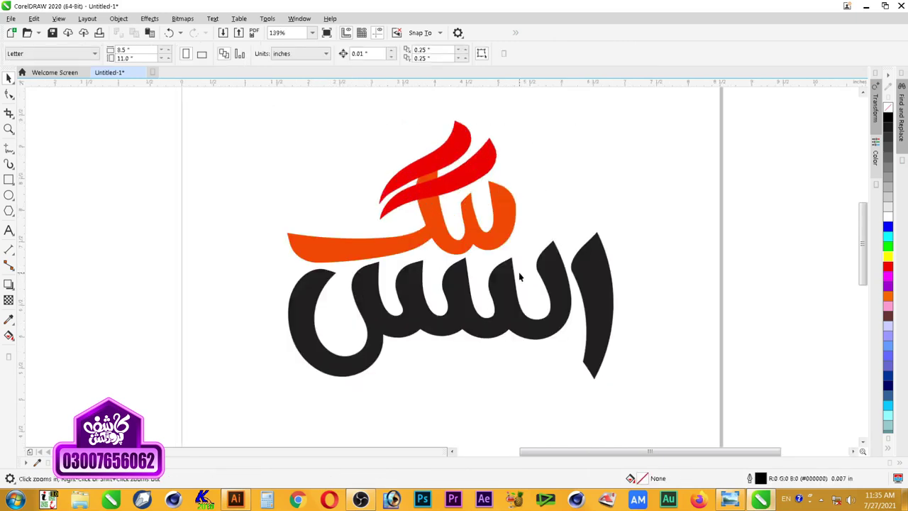
pyautogui.press('space')
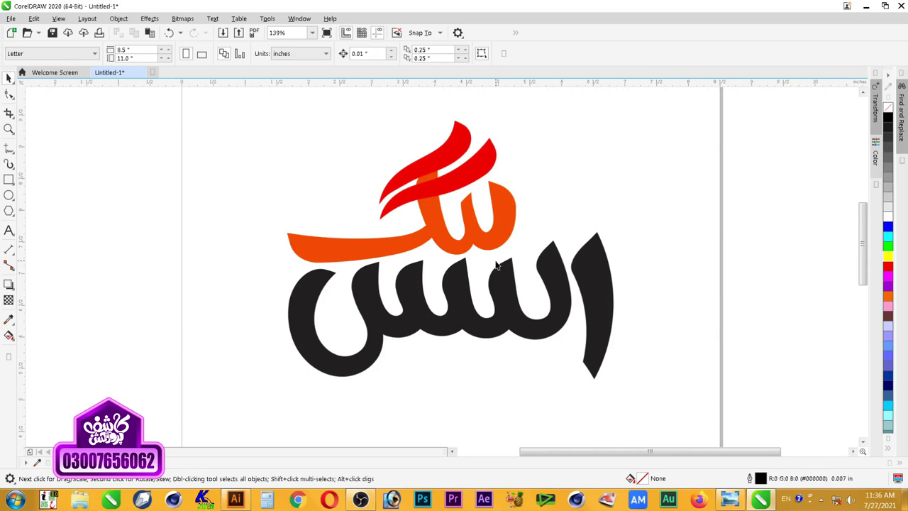
pyautogui.moveTo(551, 119); pyautogui.dragTo(352, 222)
pyautogui.moveTo(302, 245); pyautogui.dragTo(284, 250)
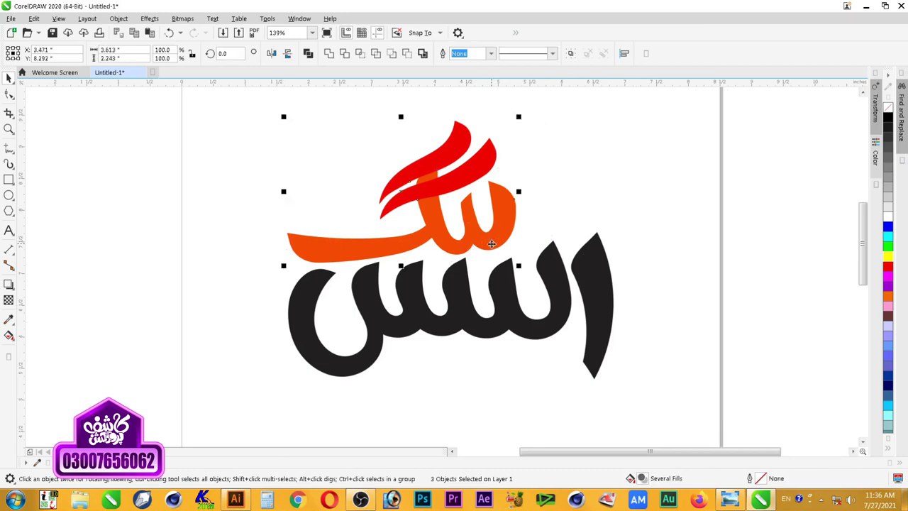
pyautogui.click(490, 243)
pyautogui.moveTo(519, 268); pyautogui.dragTo(460, 224)
pyautogui.hotkey('ctrl', 'z')
pyautogui.hotkey('ctrl', 'z')
pyautogui.hotkey('ctrl', 'z')
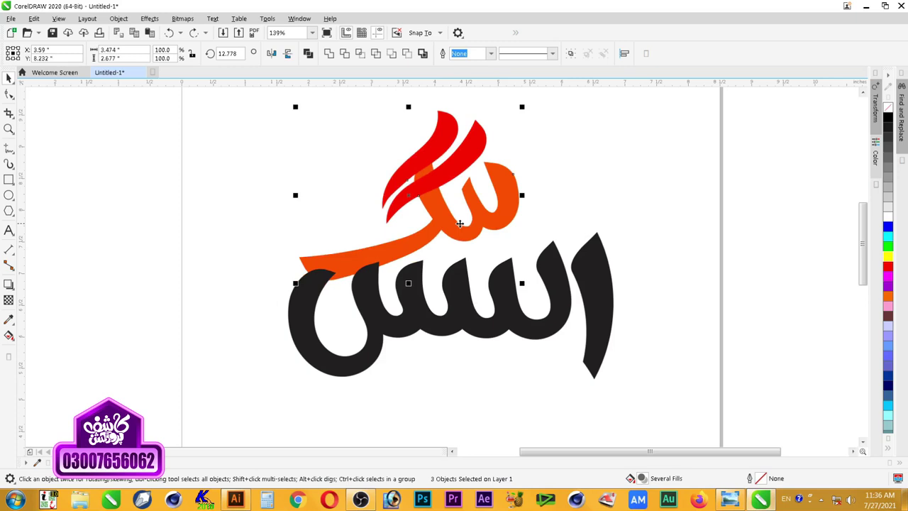
pyautogui.click(556, 227)
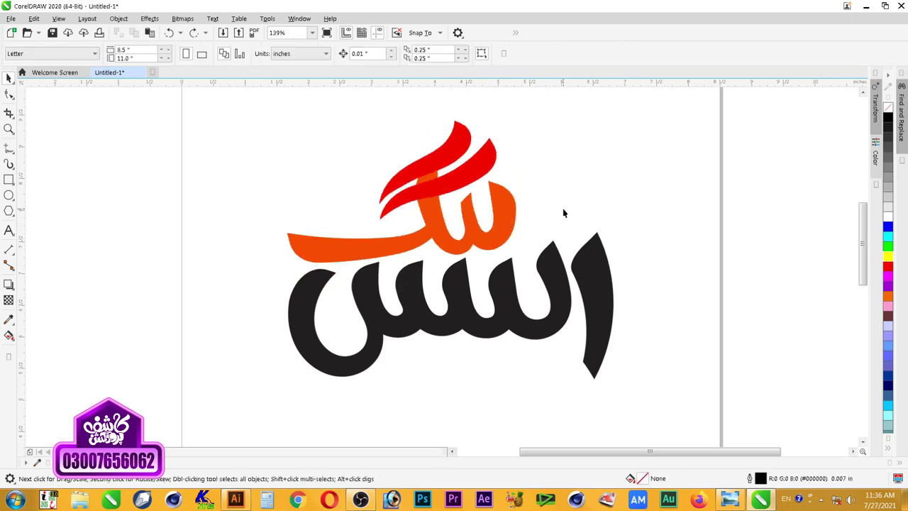
pyautogui.scroll(-3, 578, 227)
# Step: Align the black word's tall alef stroke using a new horizontal guide
pyautogui.press('z')
pyautogui.moveTo(348, 170); pyautogui.dragTo(606, 328)
pyautogui.press('space')
pyautogui.click(652, 308)
pyautogui.moveTo(652, 308); pyautogui.dragTo(652, 310)
pyautogui.moveTo(578, 82); pyautogui.dragTo(439, 395)
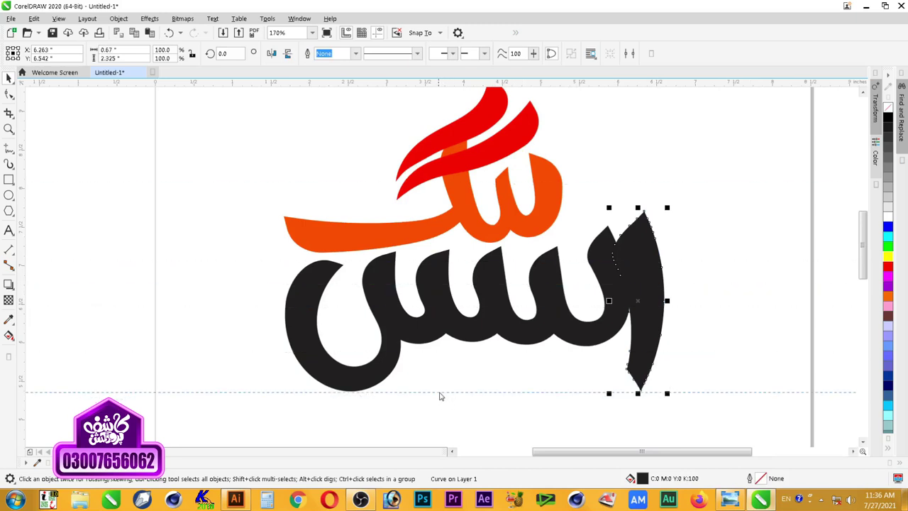
pyautogui.click(360, 390)
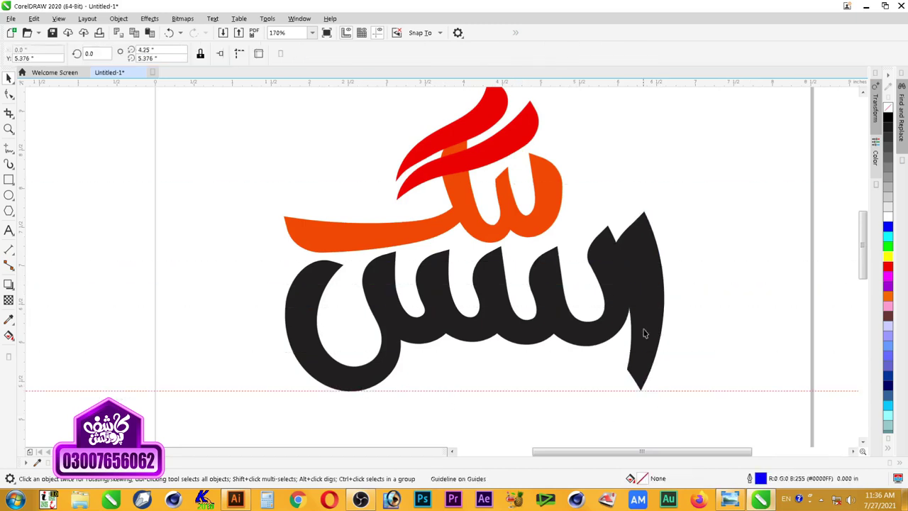
pyautogui.moveTo(641, 345); pyautogui.dragTo(640, 346)
pyautogui.click(684, 339)
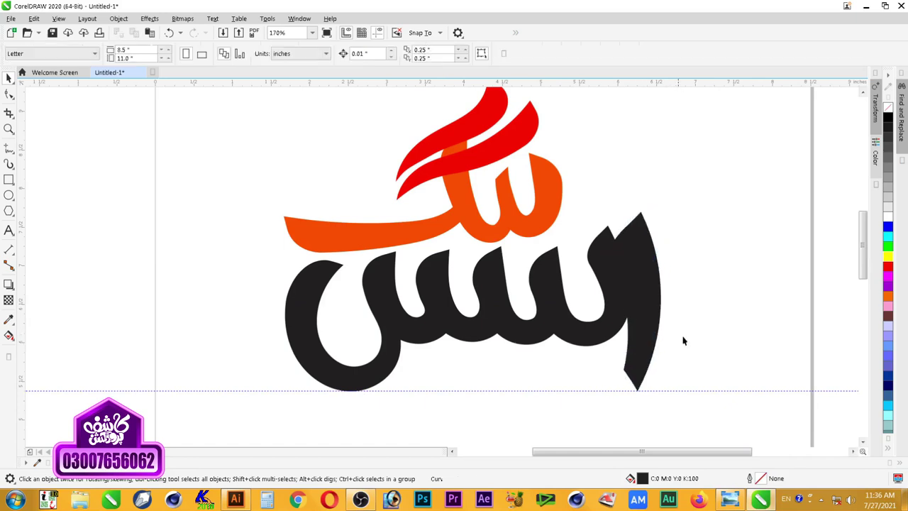
# Step: Give the black seen letterform a white outline
pyautogui.click(582, 333)
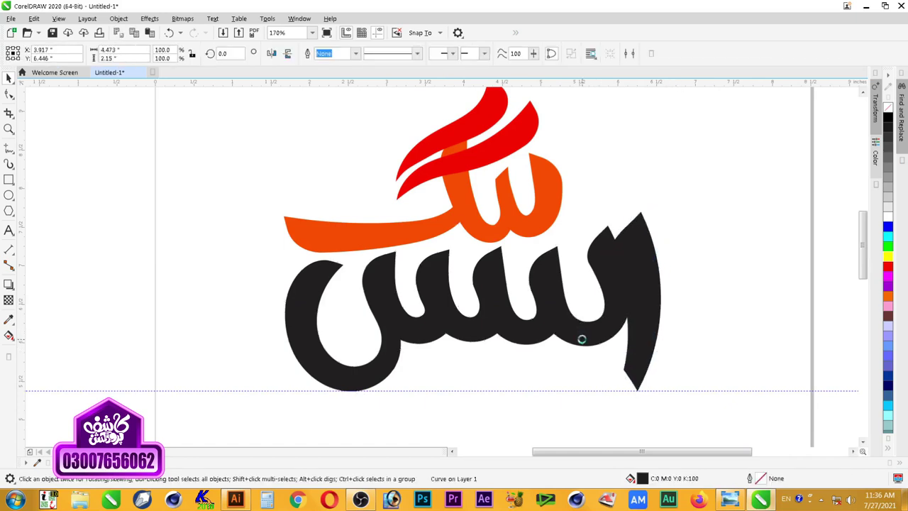
pyautogui.rightClick(887, 216)
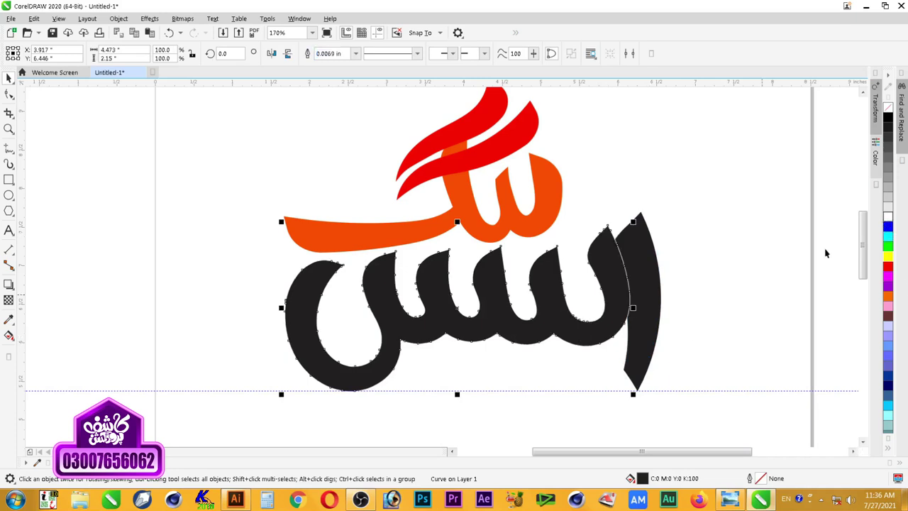
pyautogui.click(713, 268)
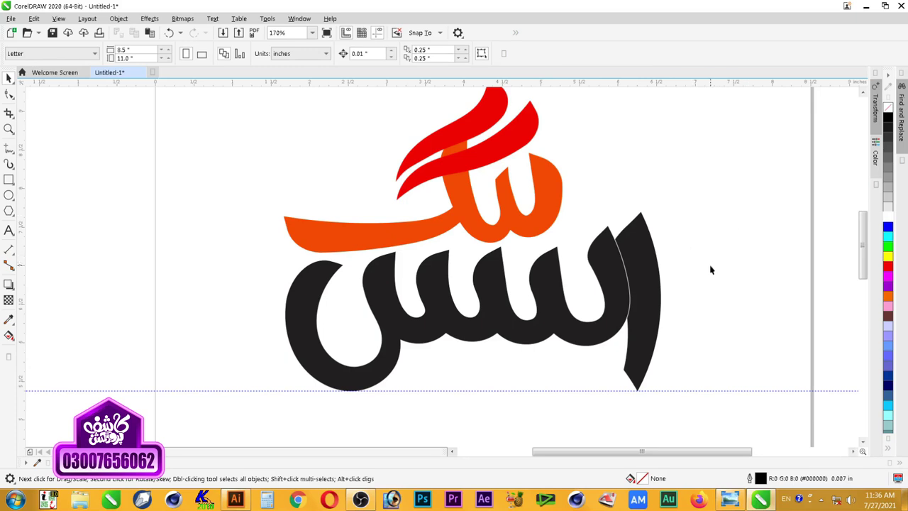
# Step: Delete the guideline under the logo
pyautogui.scroll(-3, 597, 193)
pyautogui.press('z')
pyautogui.moveTo(505, 279); pyautogui.dragTo(401, 302)
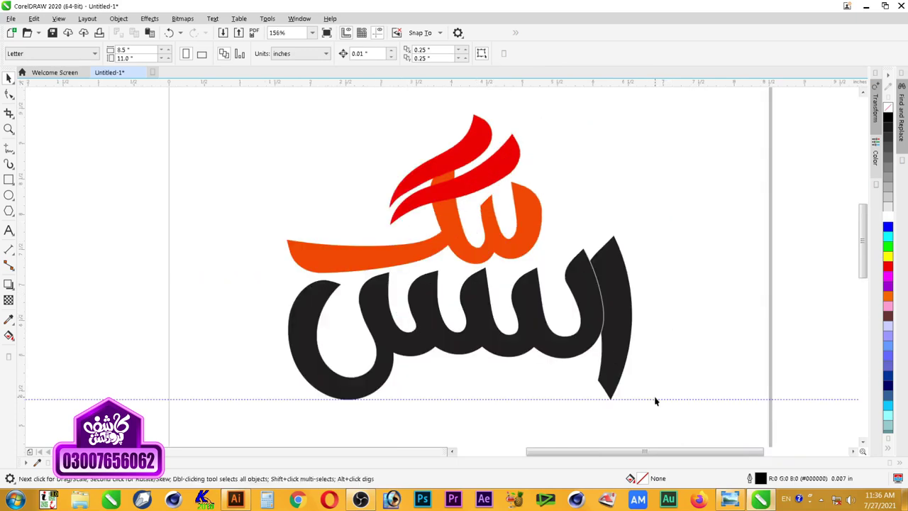
pyautogui.click(654, 400)
pyautogui.press('Delete')
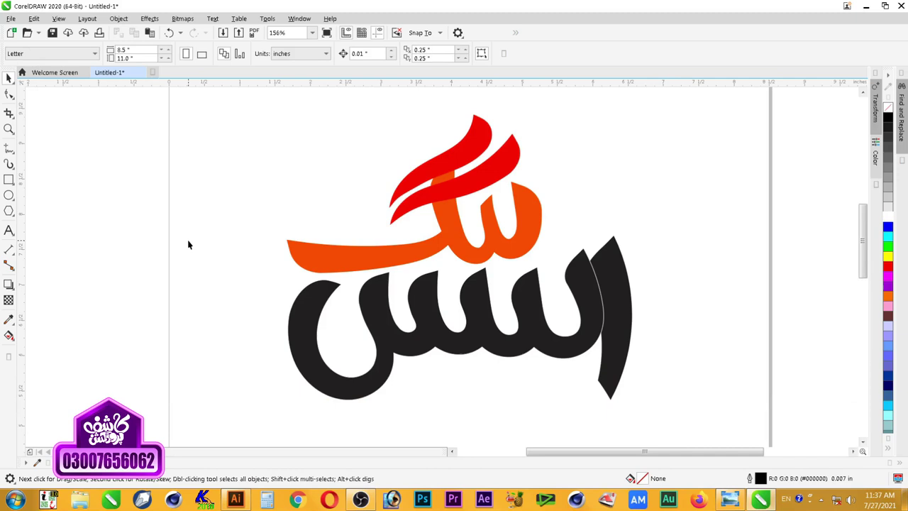
# Step: Draw a circle, rotate-copy it into six circles, and weld them into a flower
pyautogui.click(9, 195)
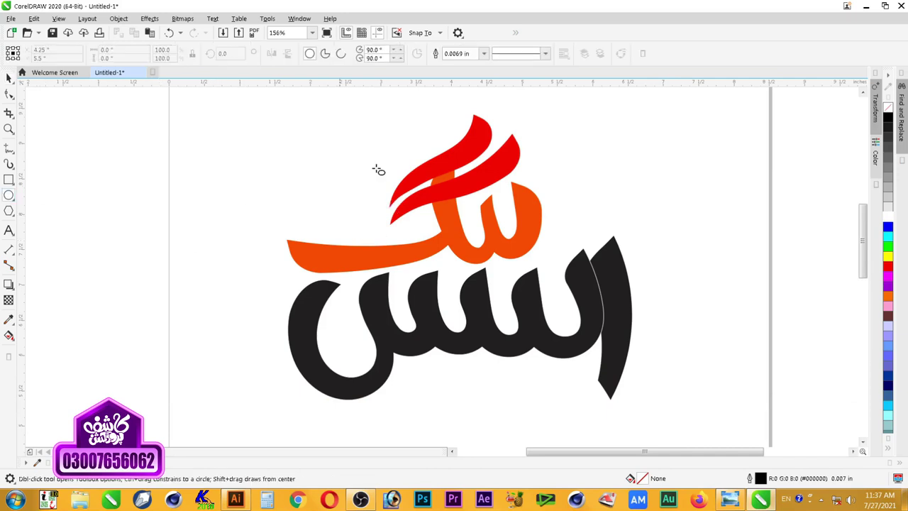
pyautogui.moveTo(205, 129); pyautogui.dragTo(234, 159)
pyautogui.press('z')
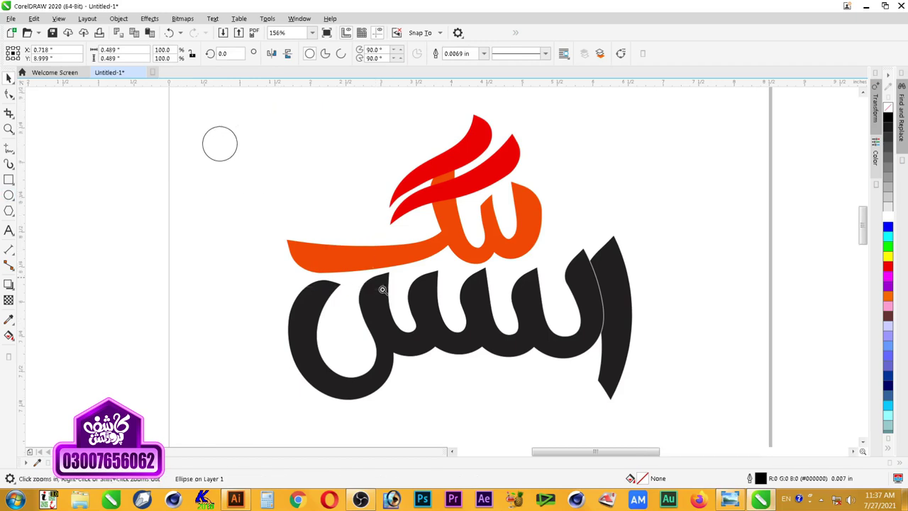
pyautogui.click(218, 133)
pyautogui.press('space')
pyautogui.moveTo(319, 169); pyautogui.dragTo(314, 285)
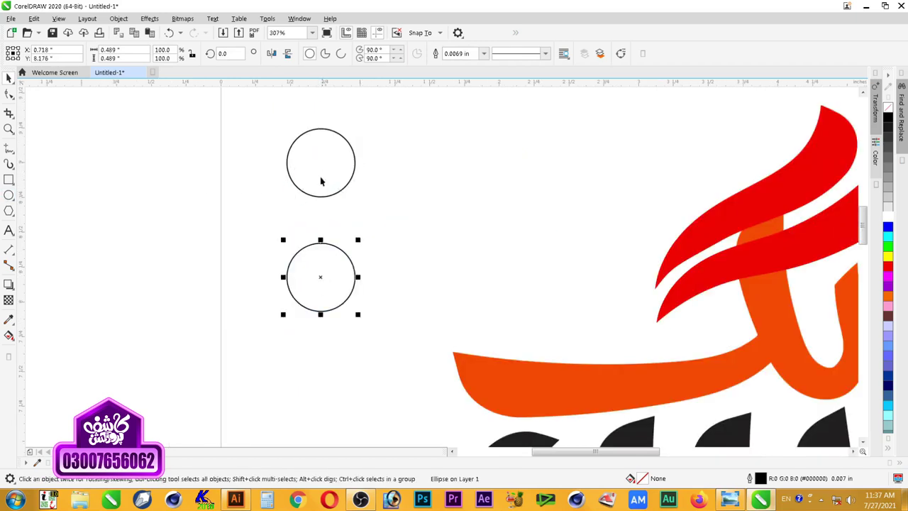
pyautogui.keyDown('shift'); pyautogui.click(332, 150); pyautogui.keyUp('shift')
pyautogui.moveTo(359, 132); pyautogui.dragTo(413, 206)
pyautogui.hotkey('ctrl', 'r')
pyautogui.click(452, 285)
pyautogui.moveTo(454, 125); pyautogui.dragTo(198, 348)
pyautogui.click(328, 54)
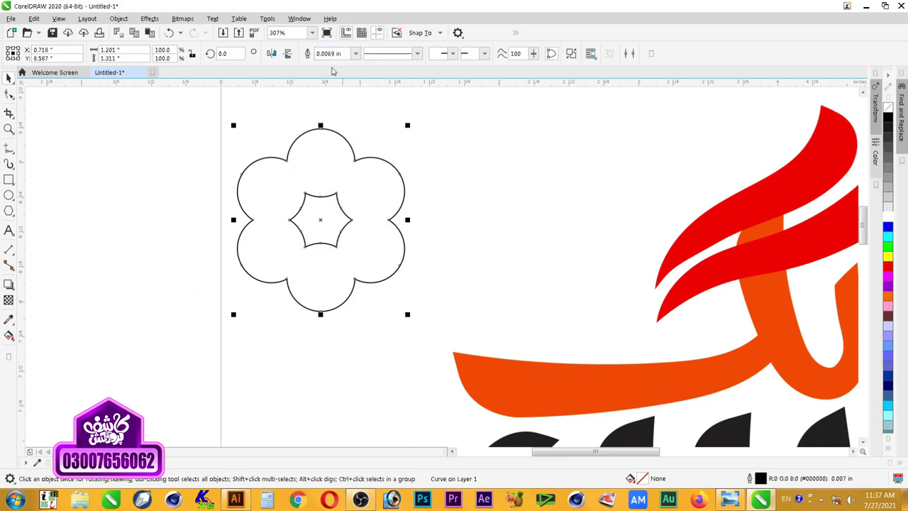
# Step: Select the star-hole nodes, then place a flower copy left and move one up-right
pyautogui.doubleClick(336, 243)
pyautogui.moveTo(363, 183); pyautogui.dragTo(282, 263)
pyautogui.press('space')
pyautogui.moveTo(385, 257); pyautogui.dragTo(192, 258)
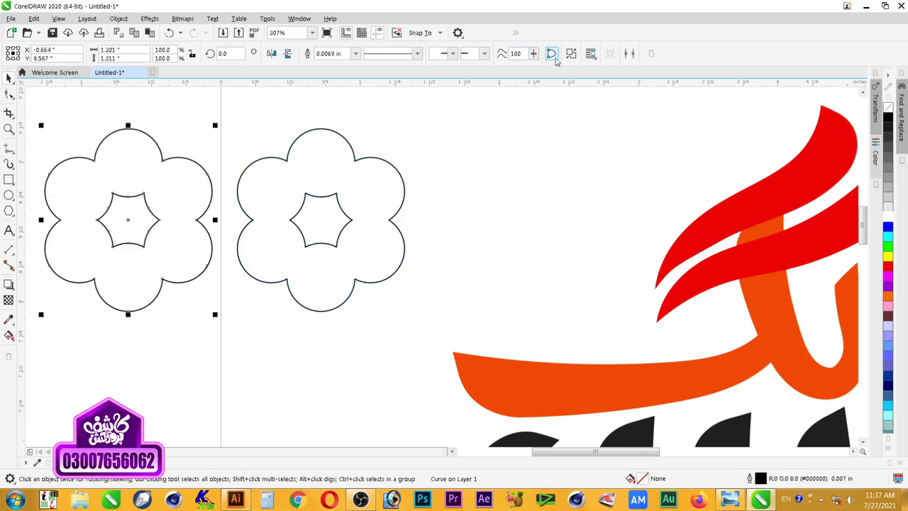
pyautogui.moveTo(145, 232); pyautogui.dragTo(497, 195)
# Step: Move the small star beside the black word, rotate it and enlarge it to about 125%
pyautogui.click(138, 226)
pyautogui.scroll(-2, 134, 258)
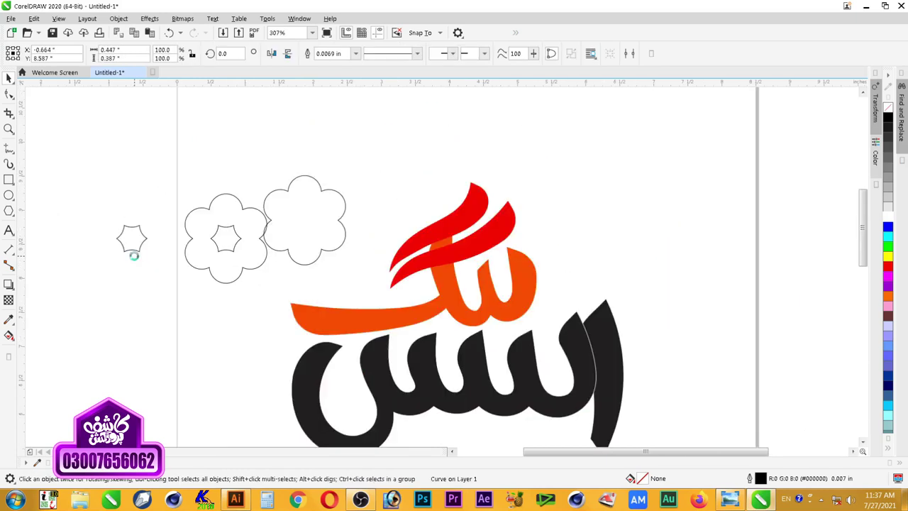
pyautogui.moveTo(133, 243); pyautogui.dragTo(575, 295)
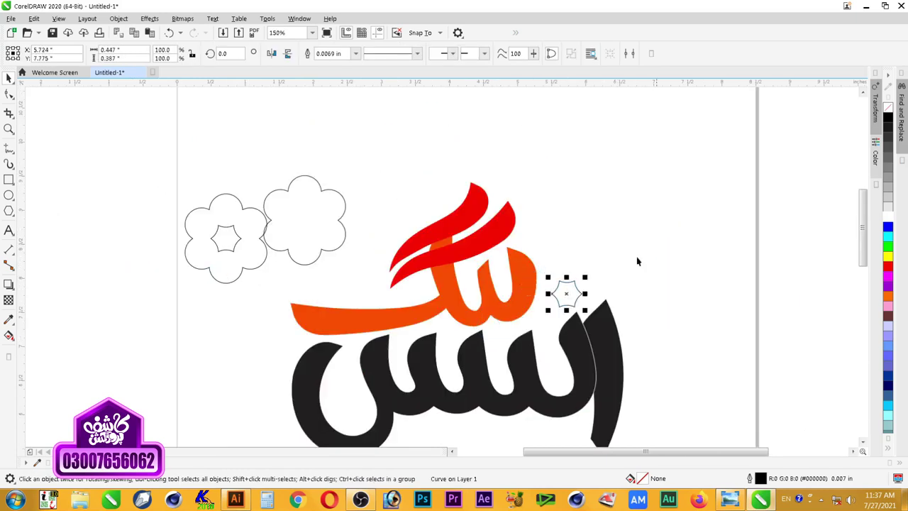
pyautogui.scroll(3, 613, 319)
pyautogui.click(541, 242)
pyautogui.moveTo(557, 218); pyautogui.dragTo(577, 243)
pyautogui.click(524, 247)
pyautogui.moveTo(559, 211)
pyautogui.mouseDown()
pyautogui.moveTo(551, 209)
pyautogui.moveTo(568, 203)
pyautogui.mouseUp()
pyautogui.click(524, 262)
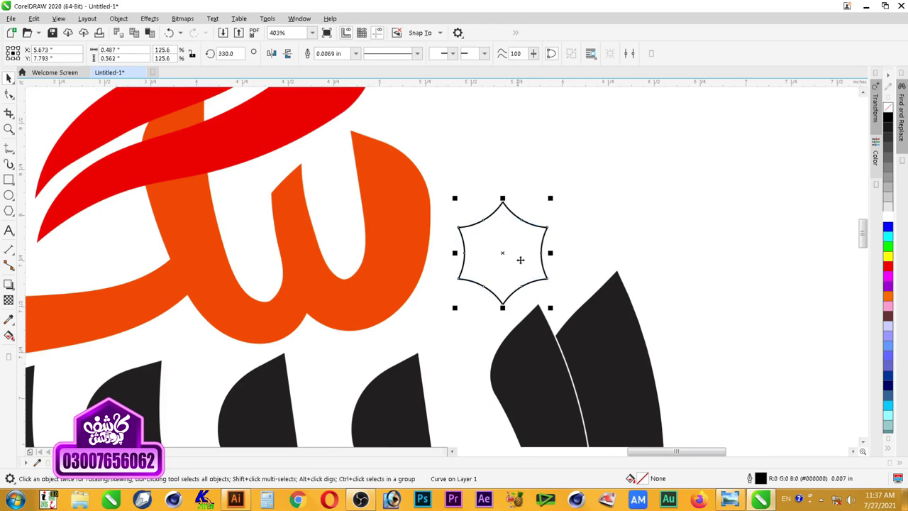
pyautogui.moveTo(549, 310); pyautogui.dragTo(567, 298)
pyautogui.click(568, 295)
pyautogui.moveTo(540, 241); pyautogui.dragTo(542, 239)
# Step: Nudge the star slightly up and left and fill it black
pyautogui.scroll(-5, 568, 246)
pyautogui.press('z')
pyautogui.moveTo(637, 198)
pyautogui.mouseDown()
pyautogui.moveTo(363, 338)
pyautogui.moveTo(312, 343)
pyautogui.mouseUp()
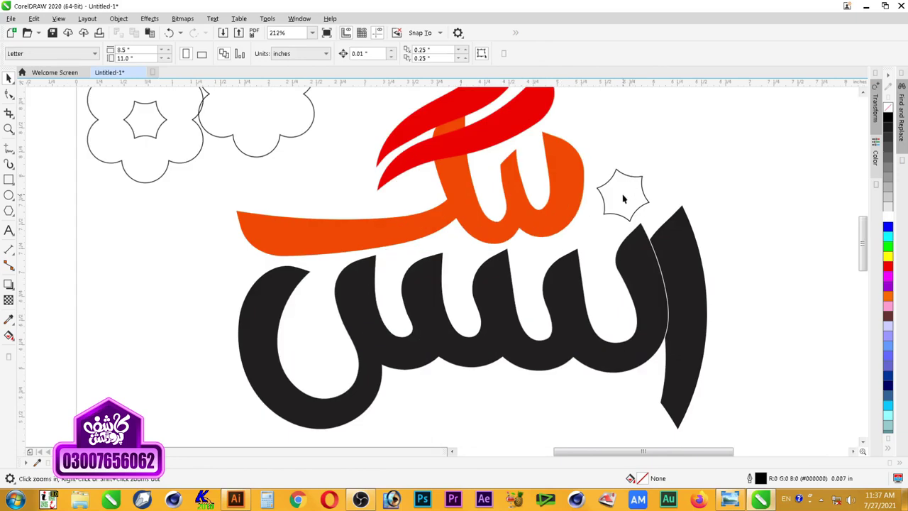
pyautogui.press('space')
pyautogui.moveTo(624, 198); pyautogui.dragTo(624, 192)
pyautogui.click(649, 196)
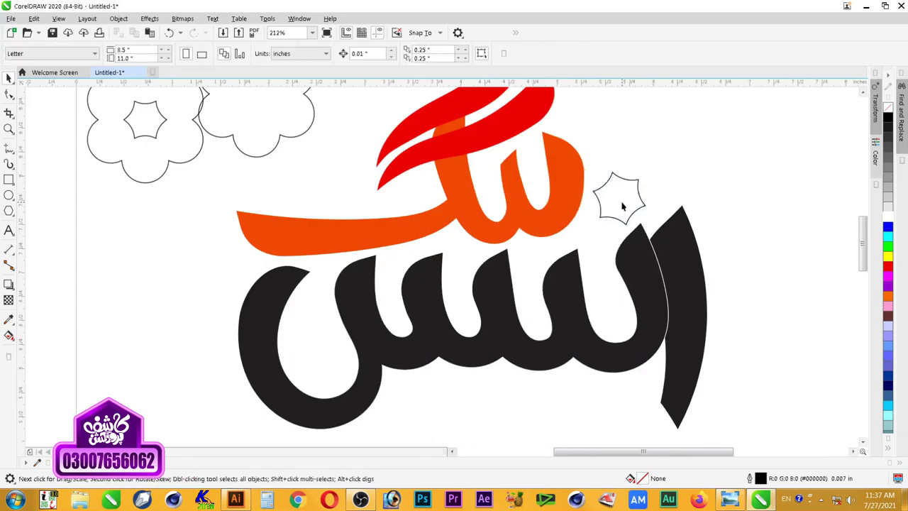
pyautogui.click(623, 206)
pyautogui.click(887, 118)
pyautogui.click(701, 226)
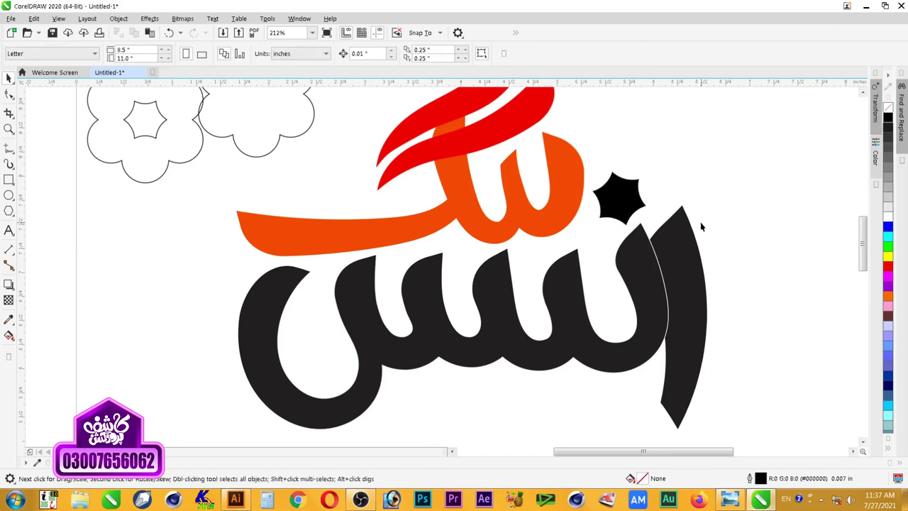
# Step: Move the plain flower outline down and to the left
pyautogui.scroll(-1, 701, 225)
pyautogui.press('F2')
pyautogui.moveTo(738, 143)
pyautogui.mouseDown()
pyautogui.moveTo(664, 242)
pyautogui.moveTo(300, 339)
pyautogui.mouseUp()
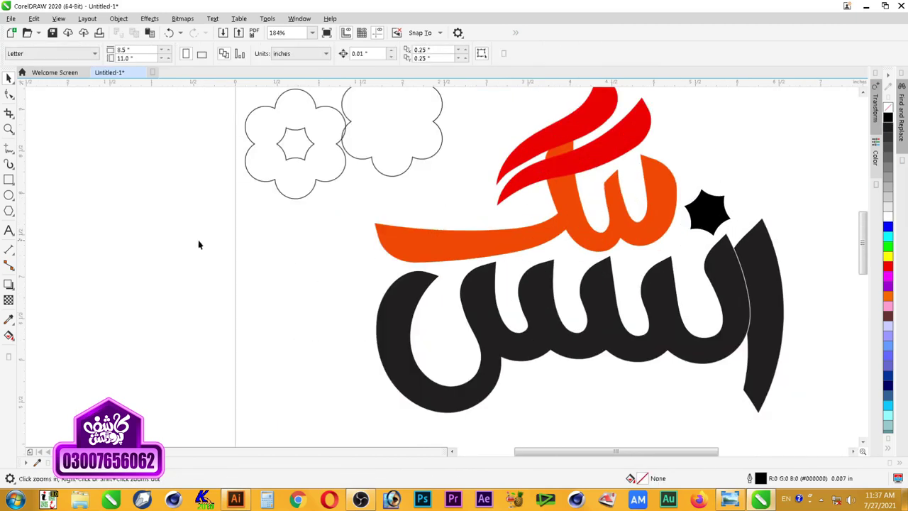
pyautogui.moveTo(421, 123); pyautogui.dragTo(303, 283)
pyautogui.press('F2')
pyautogui.moveTo(164, 205)
pyautogui.mouseDown()
pyautogui.moveTo(311, 257)
pyautogui.moveTo(415, 341)
pyautogui.mouseUp()
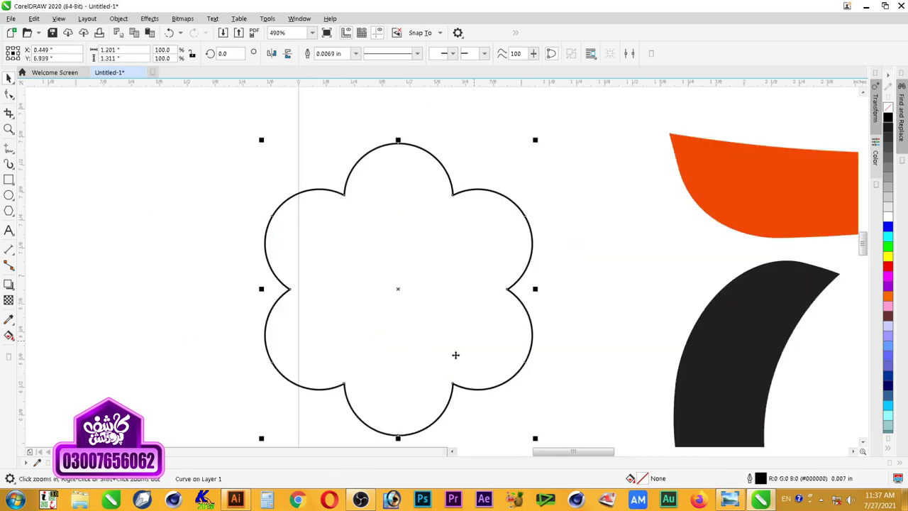
# Step: With the Shape tool, delete the flower outline's right, top and left petal-tip nodes
pyautogui.scroll(-2, 515, 280)
pyautogui.scroll(1, 560, 270)
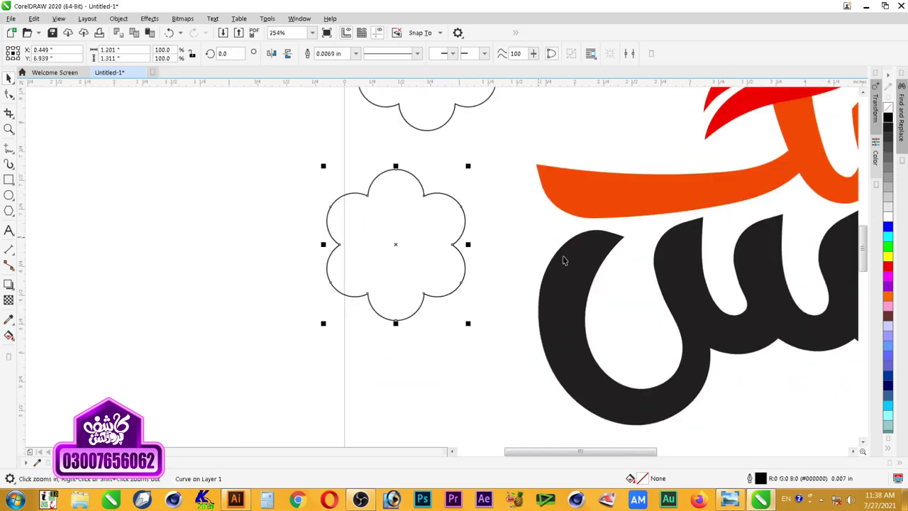
pyautogui.press('F10')
pyautogui.moveTo(485, 190); pyautogui.dragTo(446, 219)
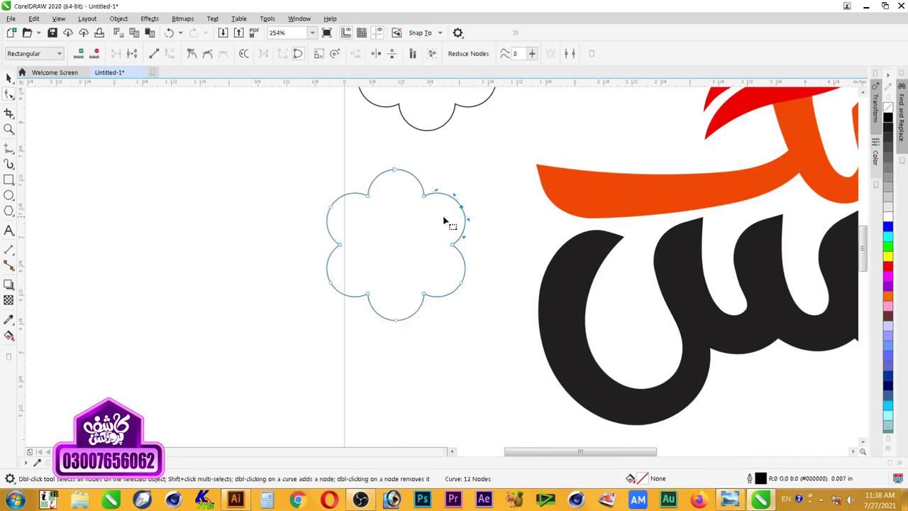
pyautogui.moveTo(402, 153); pyautogui.dragTo(389, 183)
pyautogui.press('Delete')
pyautogui.moveTo(312, 184); pyautogui.dragTo(340, 219)
pyautogui.press('Delete')
# Step: Delete the lower-left, bottom and lower-right petal-tip nodes, then select the six remaining notch nodes
pyautogui.moveTo(291, 264); pyautogui.dragTo(348, 304)
pyautogui.press('Delete')
pyautogui.moveTo(387, 342); pyautogui.dragTo(412, 310)
pyautogui.press('Delete')
pyautogui.moveTo(478, 319); pyautogui.dragTo(442, 264)
pyautogui.press('Delete')
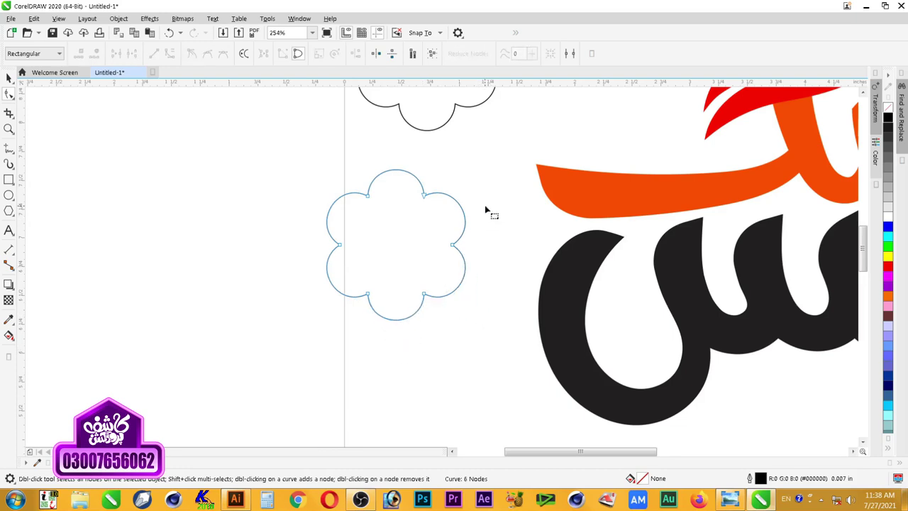
pyautogui.moveTo(462, 183); pyautogui.dragTo(338, 319)
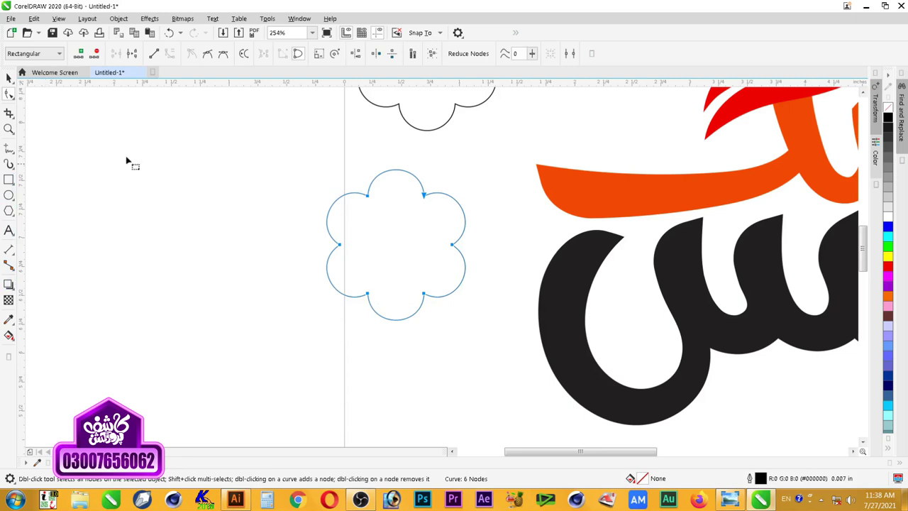
# Step: Try making the flower outline's nodes symmetrical, then undo back to the earlier nodes
pyautogui.click(223, 55)
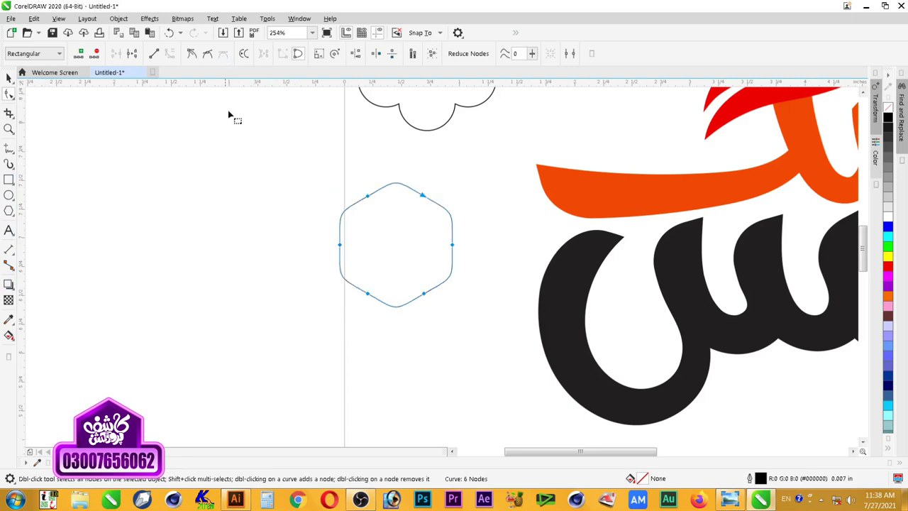
pyautogui.hotkey('ctrl', 'z')
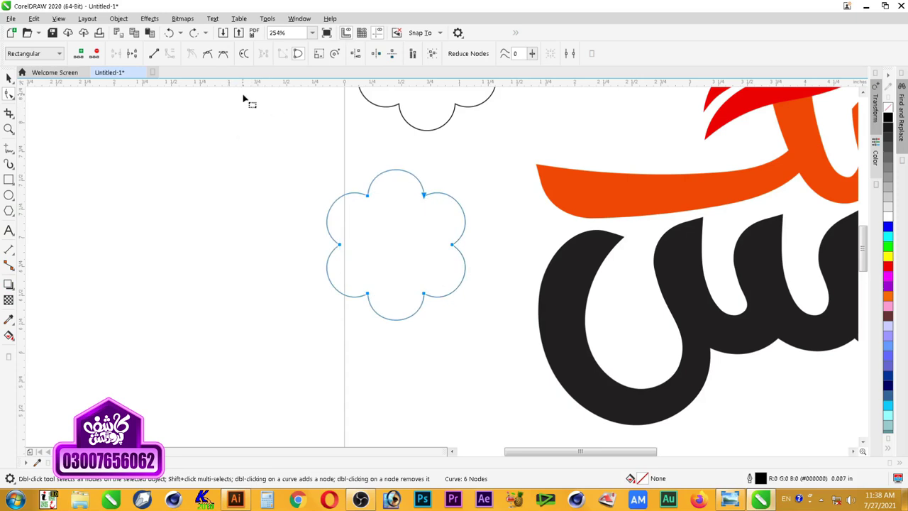
pyautogui.hotkey('ctrl', 'z')
pyautogui.hotkey('ctrl', 'z')
pyautogui.hotkey('ctrl', 'z')
pyautogui.hotkey('ctrl', 'z')
pyautogui.hotkey('ctrl', 'z')
pyautogui.hotkey('ctrl', 'z')
pyautogui.hotkey('ctrl', 'z')
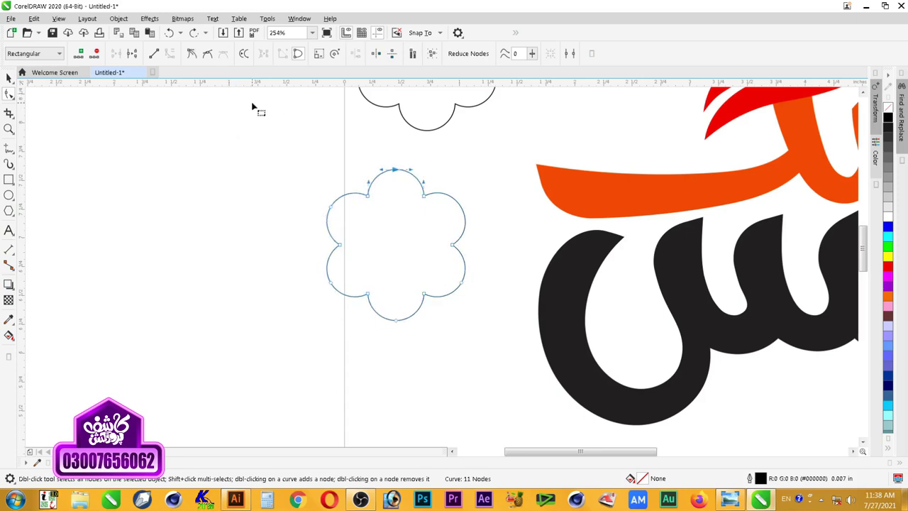
# Step: Marquee-select the flower's nodes and change their node type to form a six-pointed wavy star
pyautogui.moveTo(442, 186); pyautogui.dragTo(361, 224)
pyautogui.moveTo(313, 240); pyautogui.dragTo(347, 313)
pyautogui.click(224, 54)
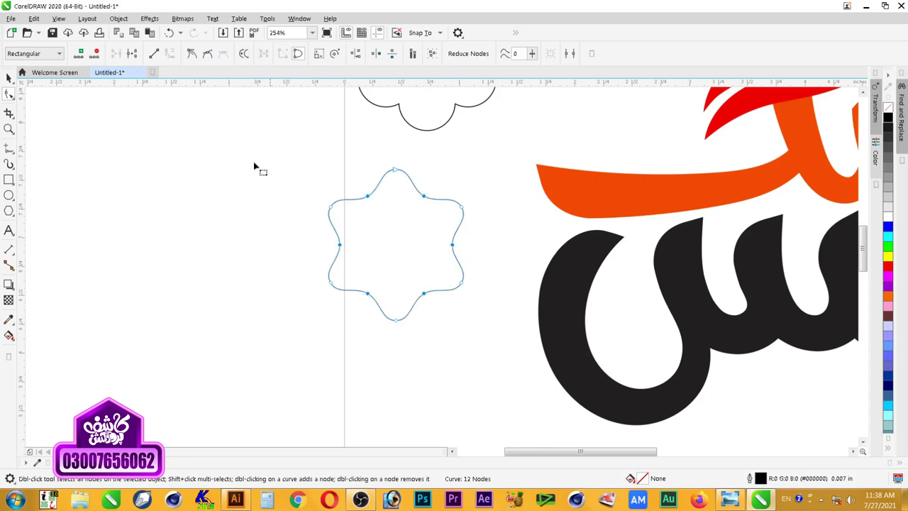
pyautogui.press('space')
pyautogui.scroll(-2, 425, 268)
pyautogui.scroll(-1, 409, 278)
pyautogui.press('F2')
pyautogui.moveTo(385, 219); pyautogui.dragTo(636, 327)
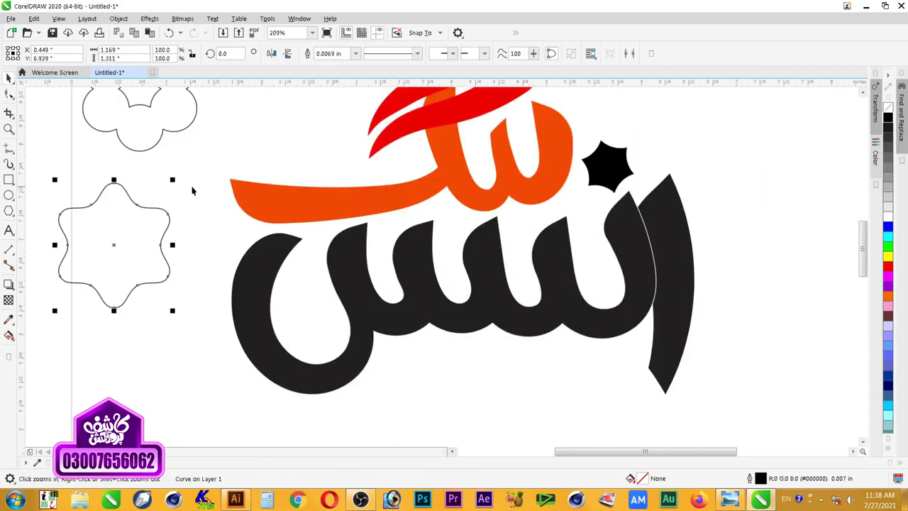
# Step: Shrink the outline star to about half size and move the black star left below the cloud
pyautogui.moveTo(175, 181); pyautogui.dragTo(143, 213)
pyautogui.moveTo(132, 257); pyautogui.dragTo(712, 174)
pyautogui.click(618, 180)
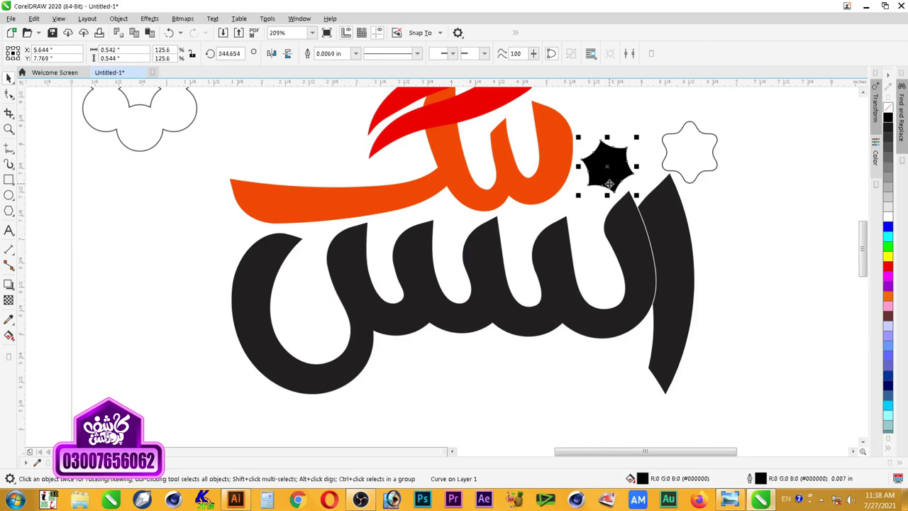
pyautogui.moveTo(603, 183); pyautogui.dragTo(98, 200)
# Step: Shrink the outline star above the black letters and drag a copy down-left
pyautogui.moveTo(701, 160); pyautogui.dragTo(626, 190)
pyautogui.click(607, 180)
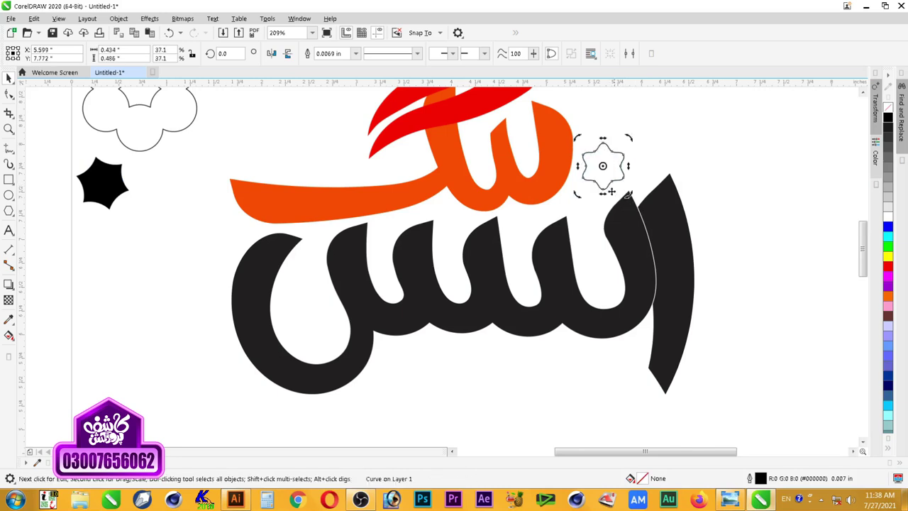
pyautogui.click(631, 168)
pyautogui.moveTo(614, 166); pyautogui.dragTo(614, 169)
pyautogui.click(662, 140)
pyautogui.scroll(-1, 656, 148)
pyautogui.press('z')
pyautogui.moveTo(712, 268); pyautogui.dragTo(390, 108)
pyautogui.press('space')
pyautogui.moveTo(633, 227)
pyautogui.mouseDown()
pyautogui.moveTo(571, 260)
pyautogui.moveTo(581, 267)
pyautogui.moveTo(586, 246)
pyautogui.moveTo(563, 256)
pyautogui.moveTo(562, 244)
pyautogui.moveTo(589, 219)
pyautogui.moveTo(562, 245)
pyautogui.moveTo(569, 251)
pyautogui.moveTo(510, 268)
pyautogui.moveTo(546, 259)
pyautogui.mouseUp()
# Step: Rotate the middle small star by a corner rotation handle
pyautogui.press('z')
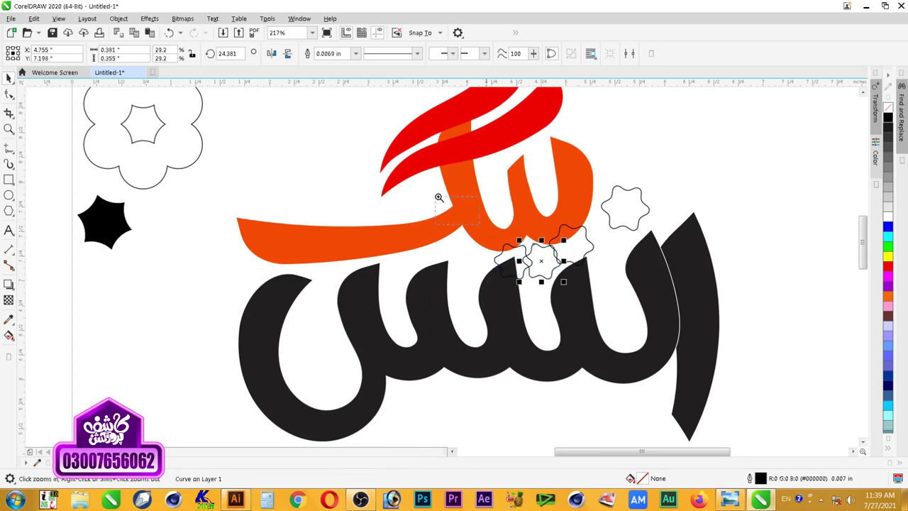
pyautogui.click(551, 268)
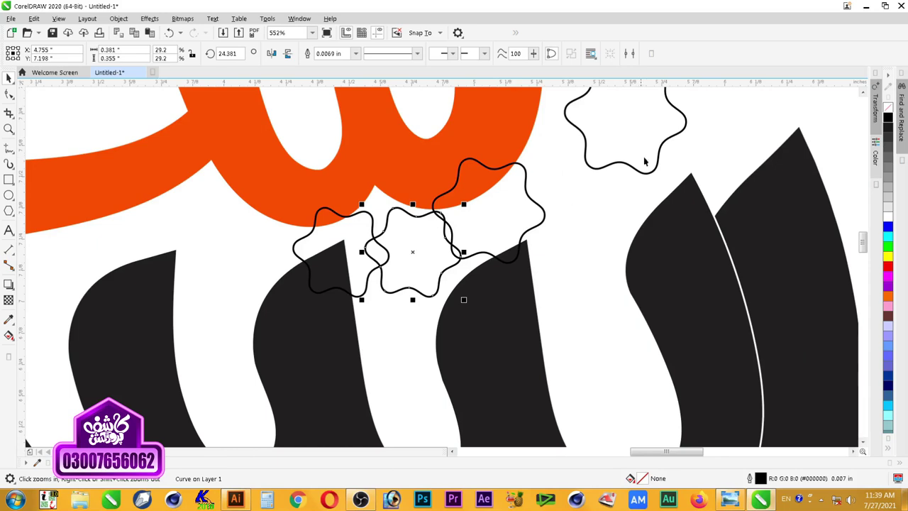
pyautogui.scroll(-1, 644, 162)
pyautogui.press('F2')
pyautogui.moveTo(408, 217); pyautogui.dragTo(381, 254)
pyautogui.scroll(-2, 679, 227)
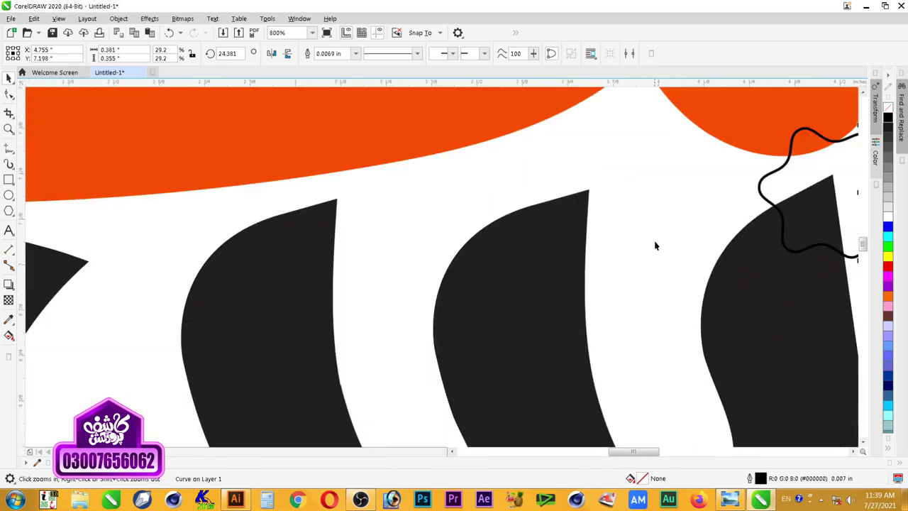
pyautogui.scroll(-4, 667, 227)
pyautogui.scroll(3, 659, 217)
pyautogui.click(571, 223)
pyautogui.click(487, 269)
pyautogui.click(486, 269)
pyautogui.moveTo(519, 256); pyautogui.dragTo(537, 289)
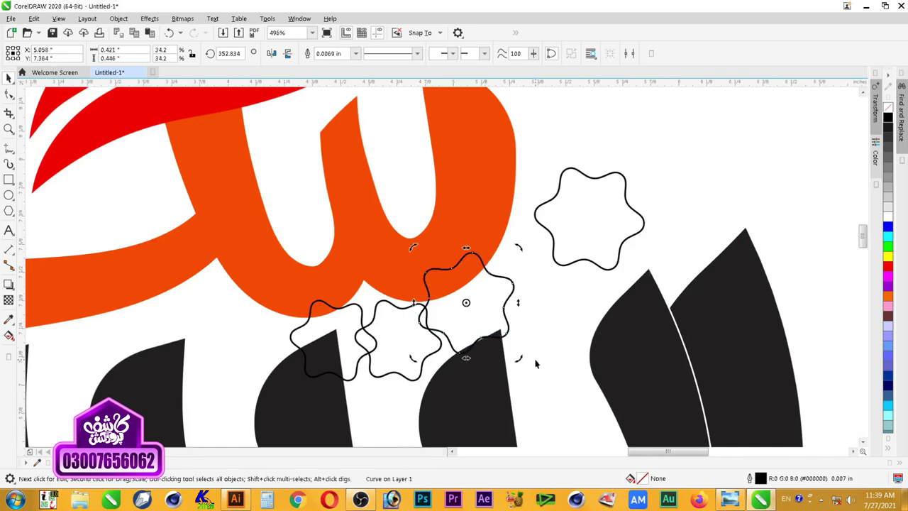
# Step: Rotate the left-middle small star to about 63 degrees
pyautogui.click(405, 337)
pyautogui.click(411, 348)
pyautogui.moveTo(447, 386); pyautogui.dragTo(483, 349)
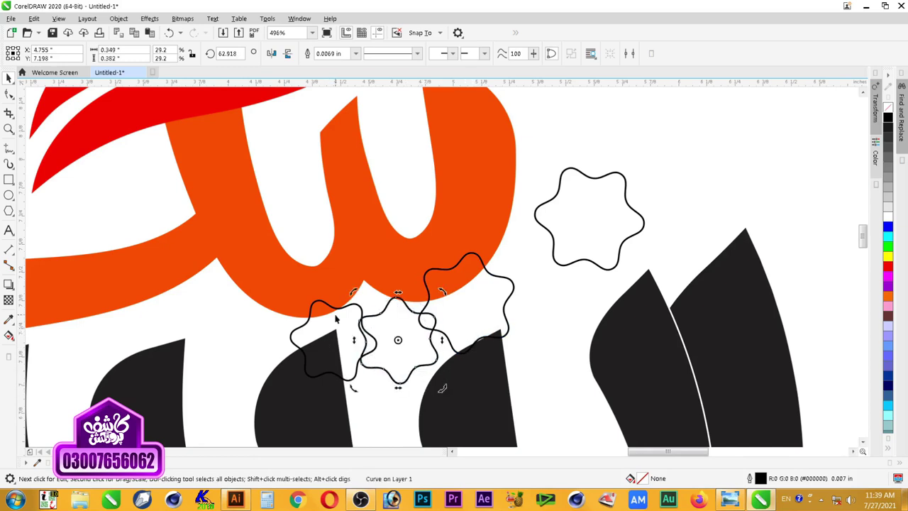
pyautogui.click(423, 363)
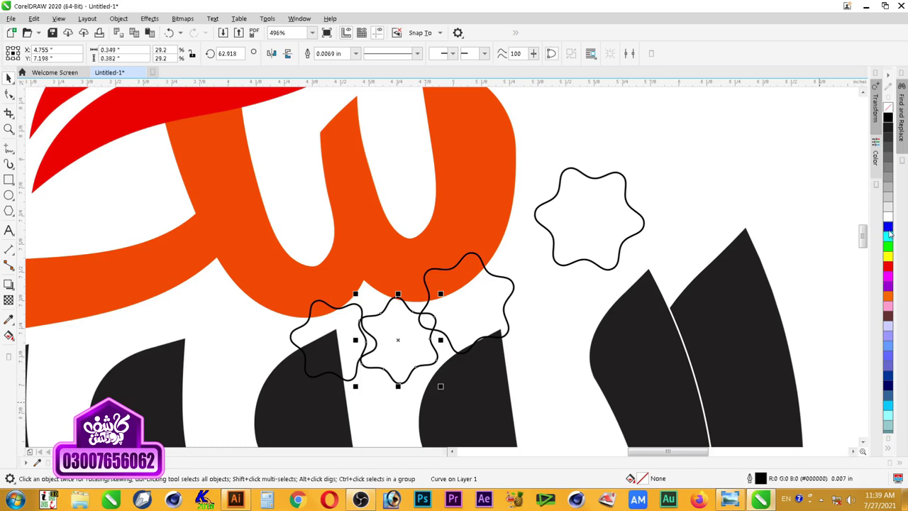
# Step: Fill the small stars blue, red and green, and the top-right star green
pyautogui.click(887, 227)
pyautogui.click(346, 323)
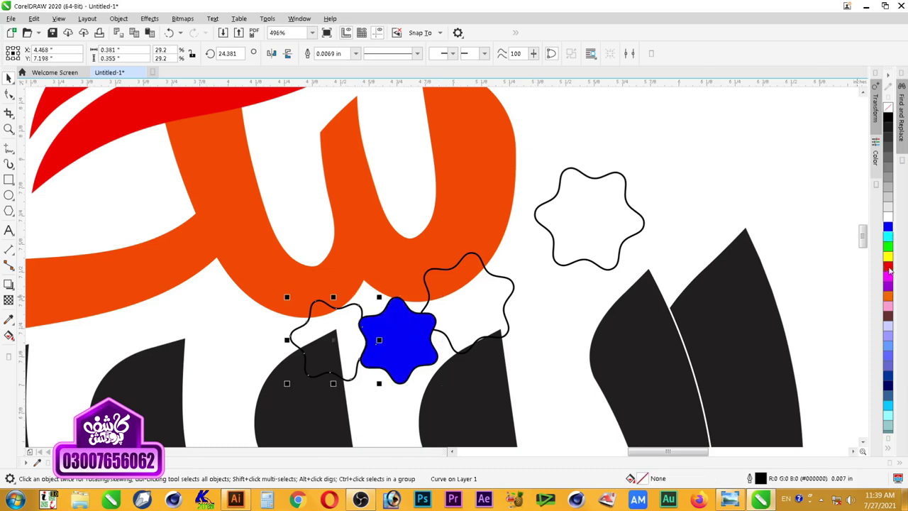
pyautogui.click(888, 266)
pyautogui.click(458, 317)
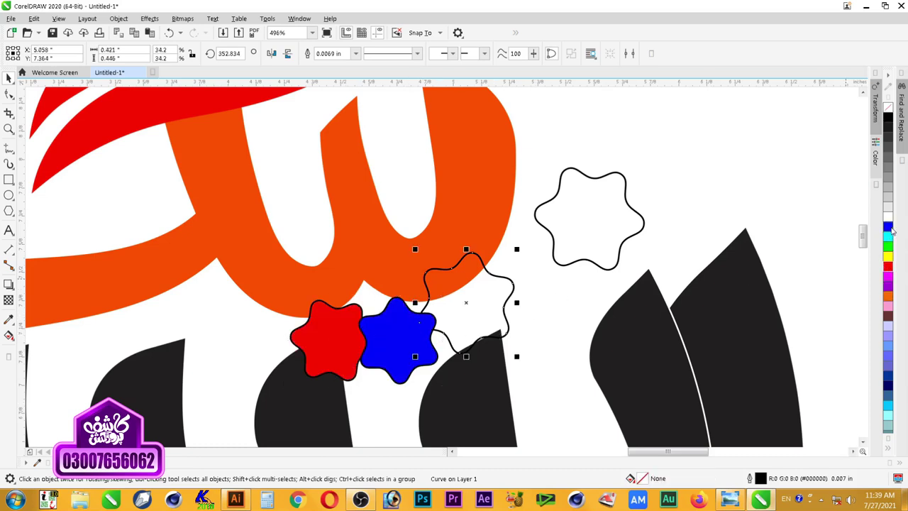
pyautogui.click(887, 245)
pyautogui.click(557, 264)
pyautogui.click(887, 246)
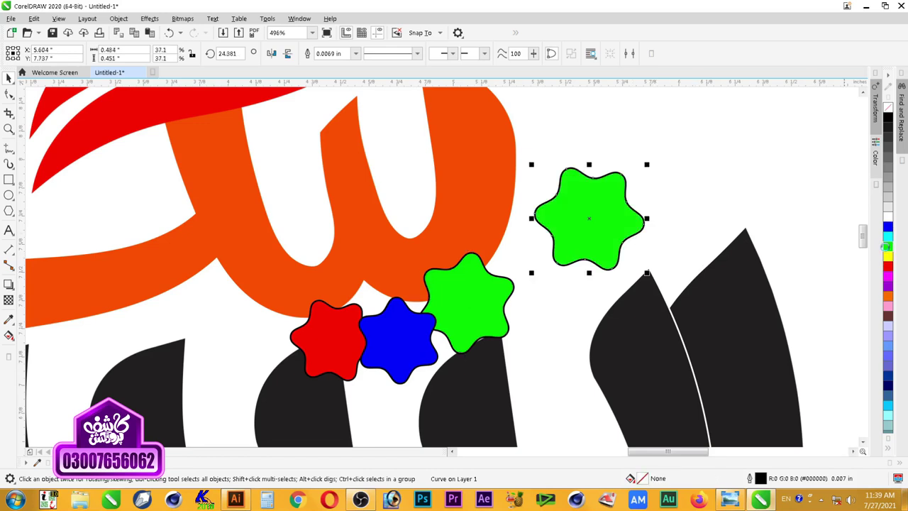
pyautogui.click(697, 222)
pyautogui.scroll(-1, 599, 257)
pyautogui.press('F2')
pyautogui.moveTo(656, 206); pyautogui.dragTo(321, 390)
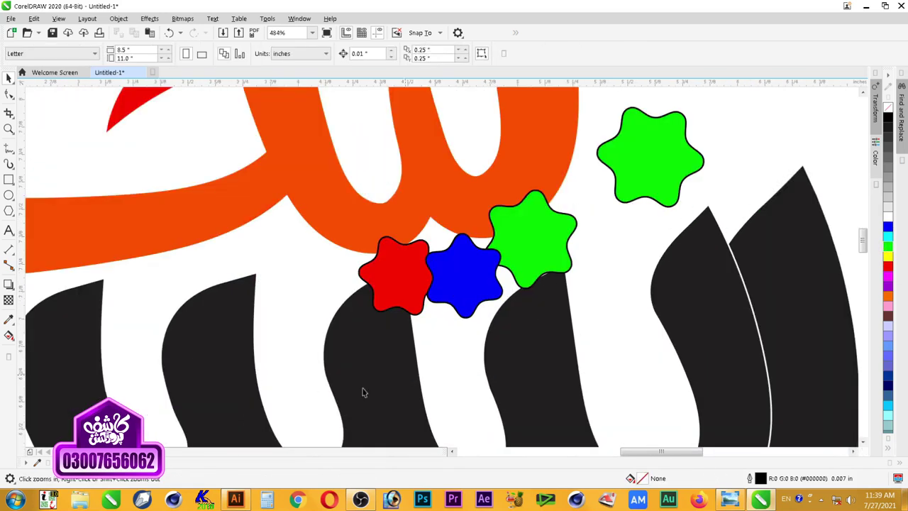
# Step: Remove the black outlines from the blue and red stars
pyautogui.click(487, 280)
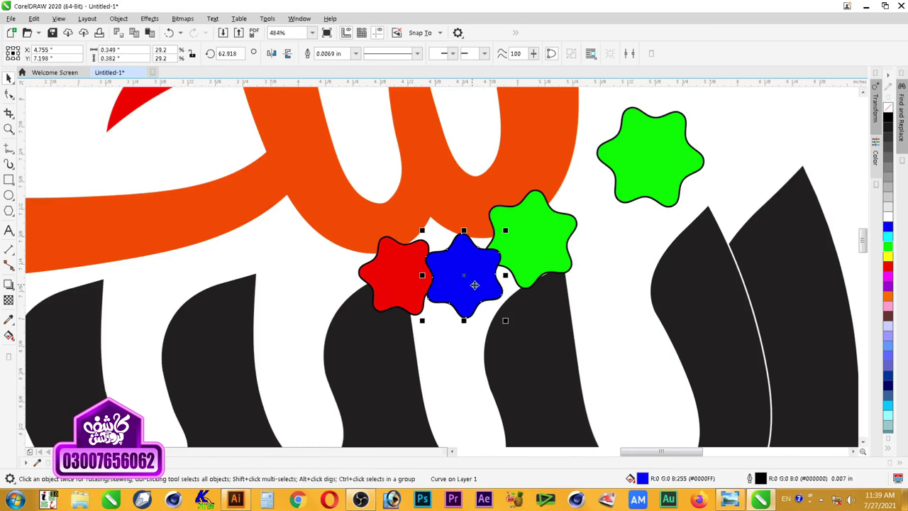
pyautogui.keyDown('shift'); pyautogui.click(405, 275); pyautogui.keyUp('shift')
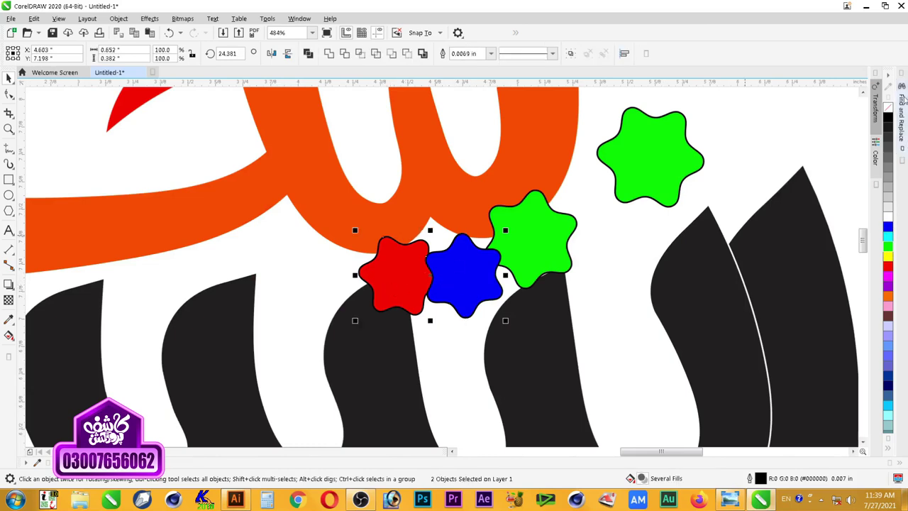
pyautogui.rightClick(887, 106)
# Step: Add an outside contour with a 0.03" offset around the blue star
pyautogui.click(447, 280)
pyautogui.click(8, 285)
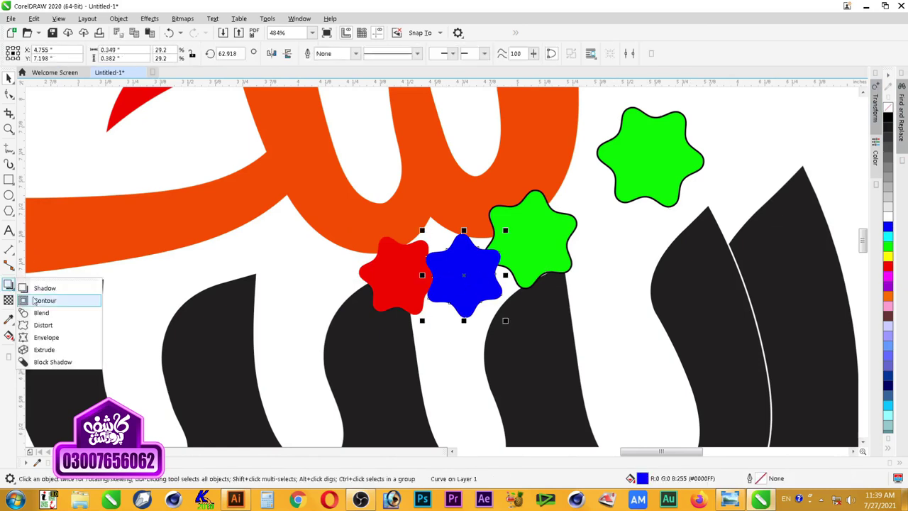
pyautogui.click(39, 300)
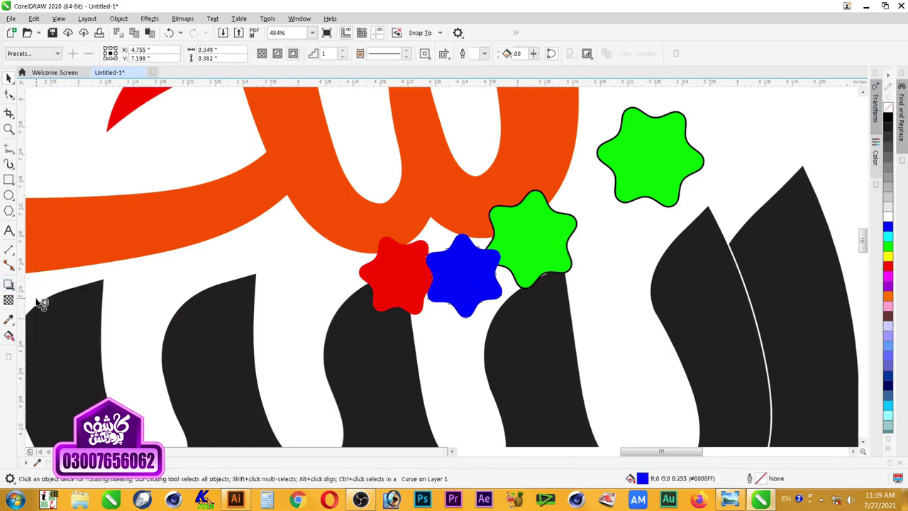
pyautogui.click(293, 55)
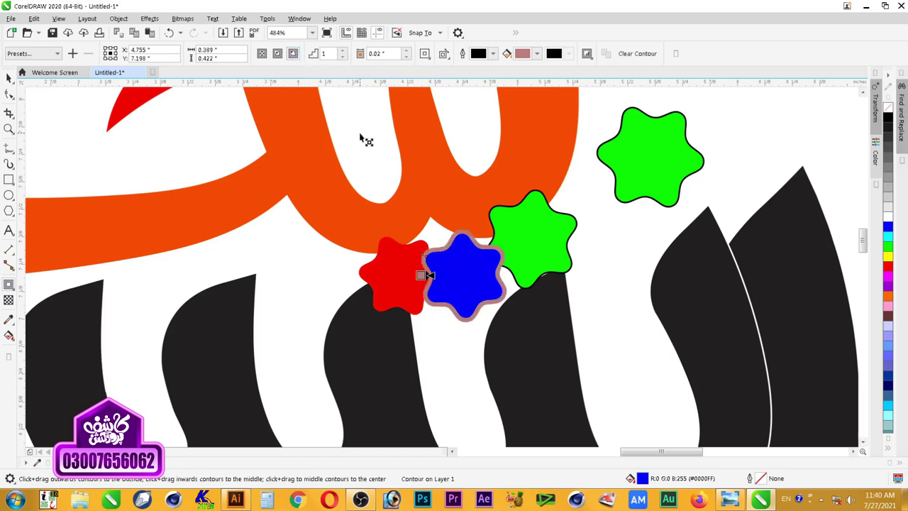
pyautogui.click(407, 53)
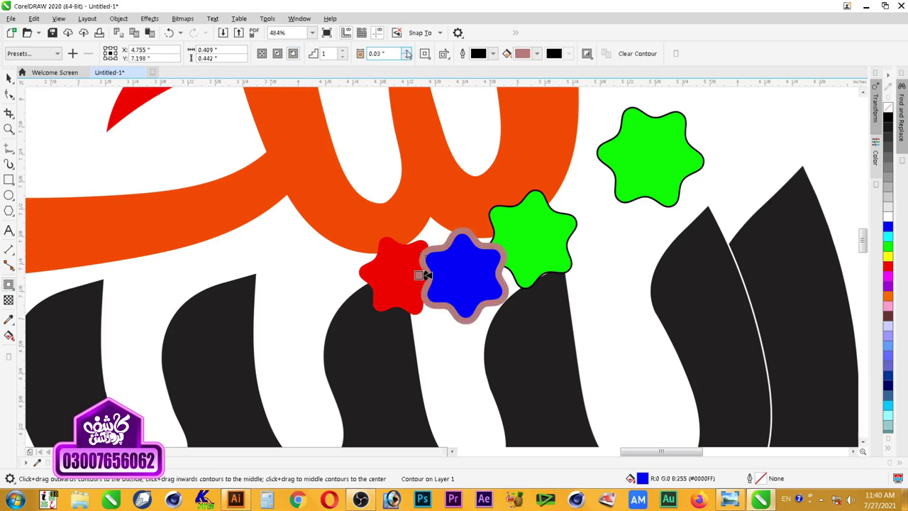
pyautogui.click(407, 53)
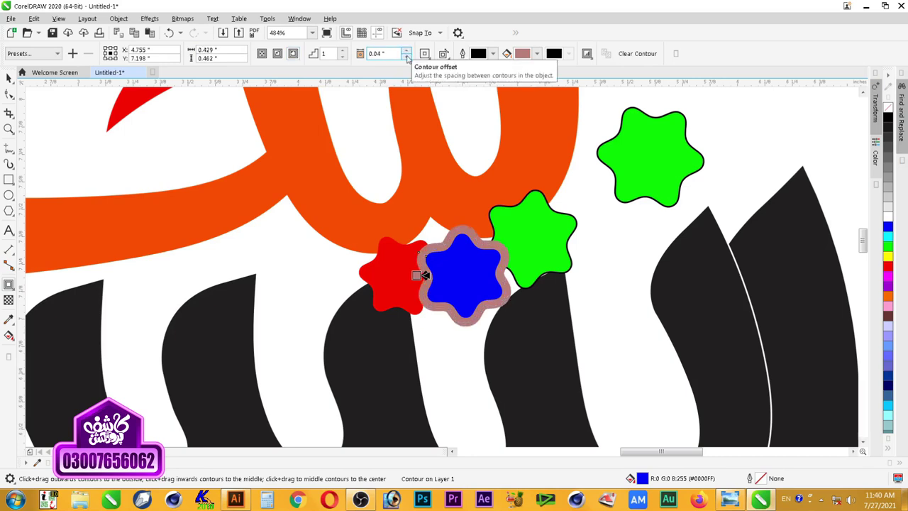
pyautogui.click(407, 57)
pyautogui.click(9, 78)
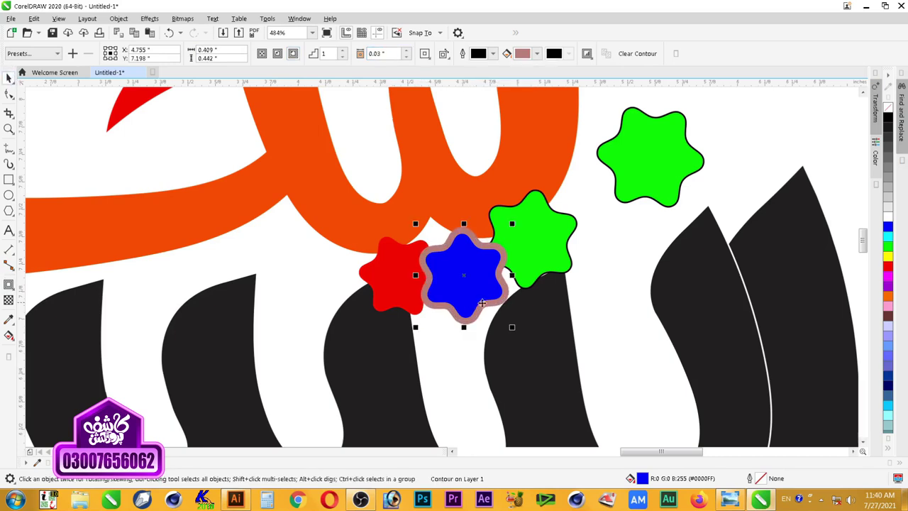
# Step: Break the contour apart from the blue star and trim the red star with it
pyautogui.rightClick(511, 303)
pyautogui.click(518, 300)
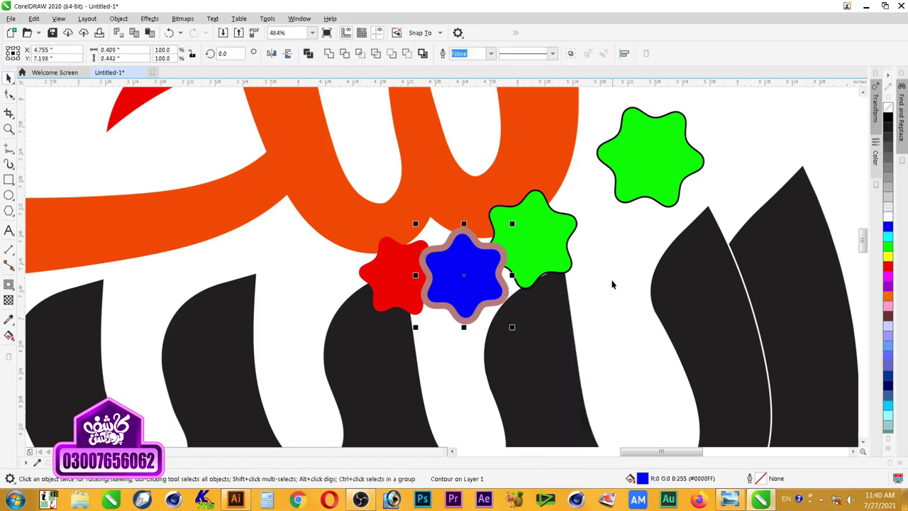
pyautogui.click(504, 299)
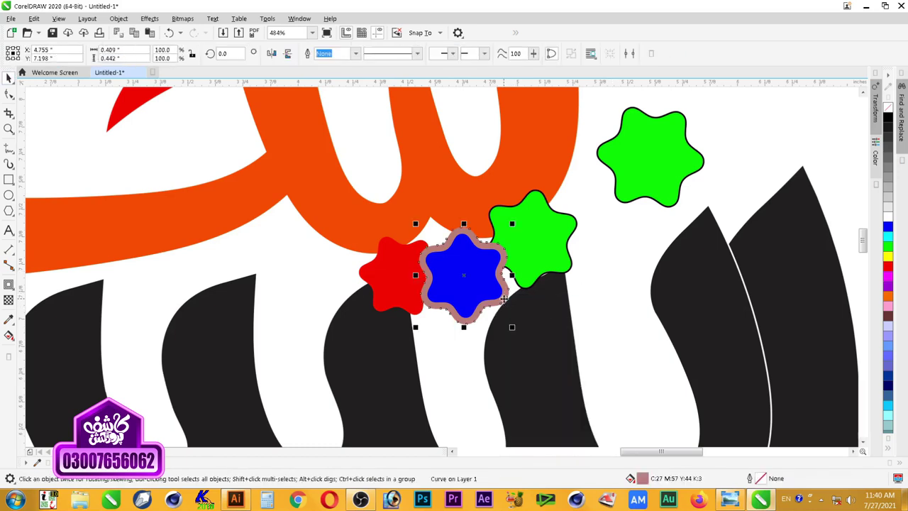
pyautogui.moveTo(430, 303); pyautogui.dragTo(437, 339)
pyautogui.press('Escape')
pyautogui.keyDown('shift'); pyautogui.click(400, 288); pyautogui.keyUp('shift')
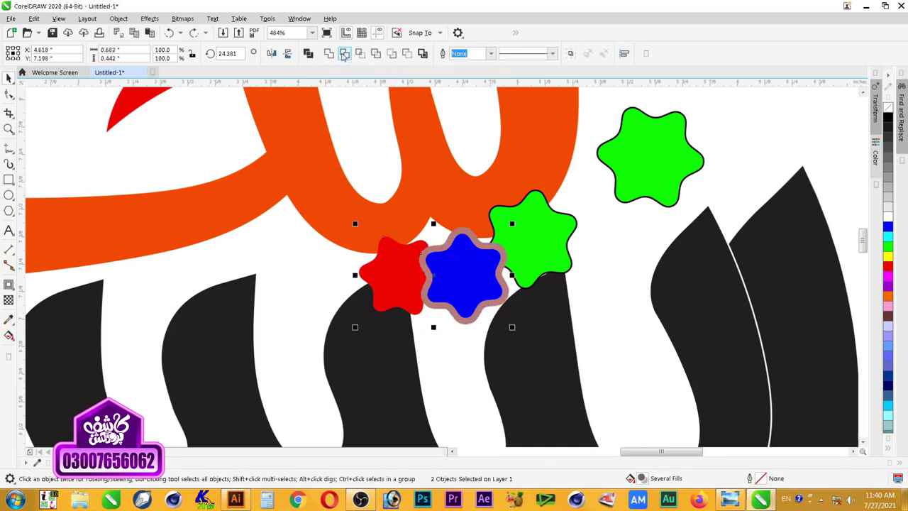
pyautogui.click(345, 54)
# Step: Fill the red star blue and group it with the other blue star
pyautogui.click(451, 337)
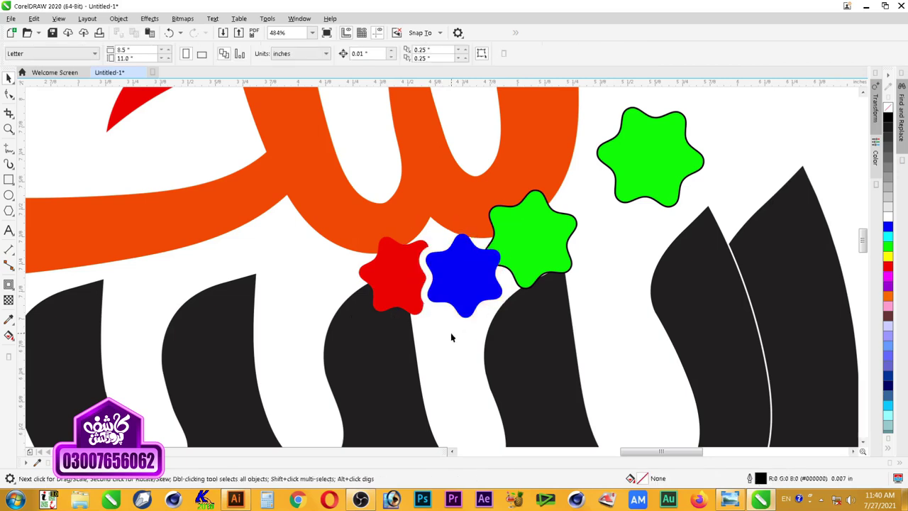
pyautogui.click(434, 286)
pyautogui.keyDown('shift'); pyautogui.click(395, 290); pyautogui.keyUp('shift')
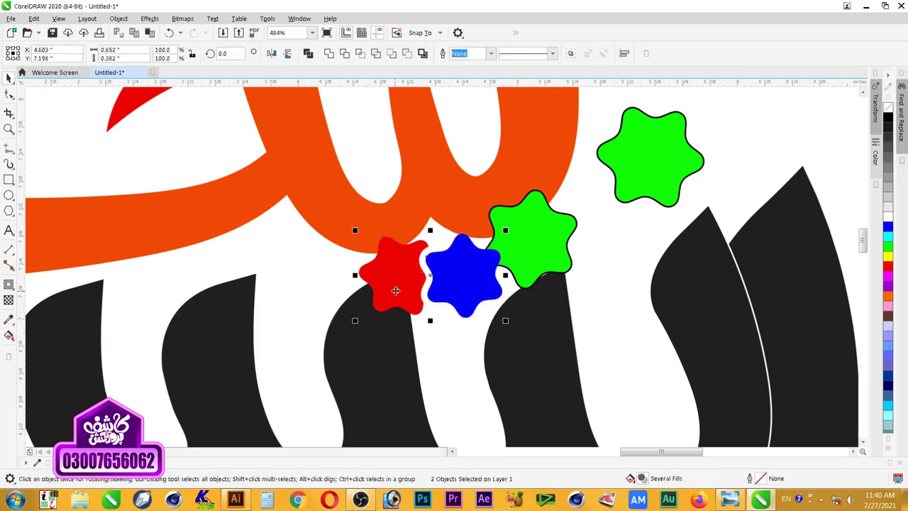
pyautogui.scroll(-2, 434, 301)
pyautogui.press('z')
pyautogui.click(468, 307)
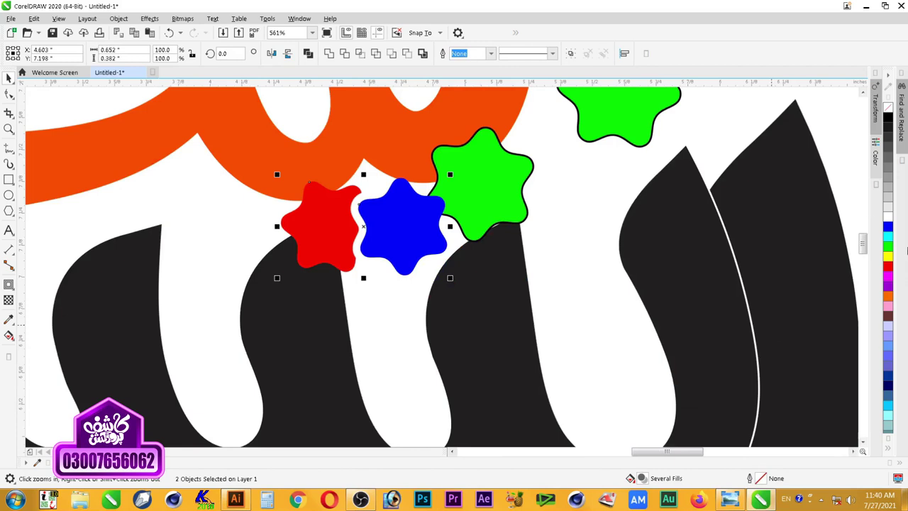
pyautogui.click(888, 227)
pyautogui.press('space')
pyautogui.hotkey('ctrl', 'g')
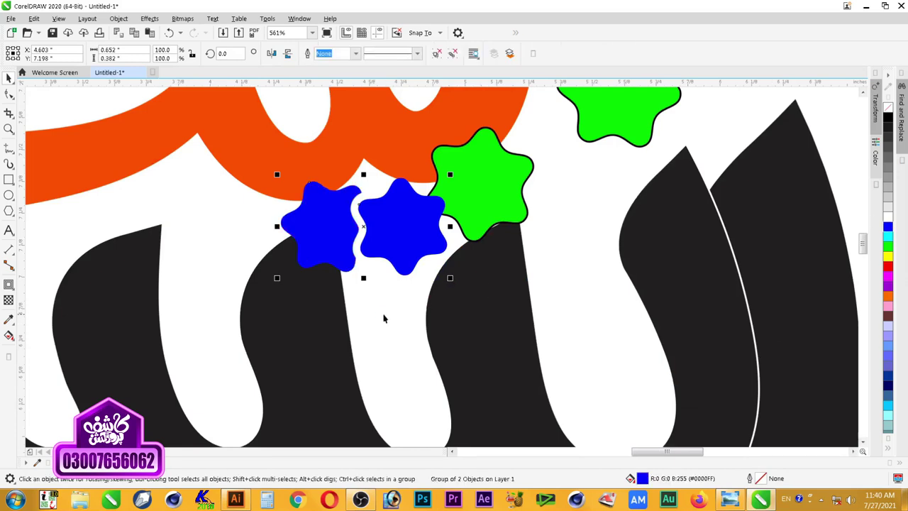
# Step: Rotate the grouped blue star pair to about 95 degrees
pyautogui.scroll(-2, 385, 317)
pyautogui.press('Escape')
pyautogui.scroll(-1, 326, 296)
pyautogui.press('F2')
pyautogui.moveTo(272, 322); pyautogui.dragTo(519, 215)
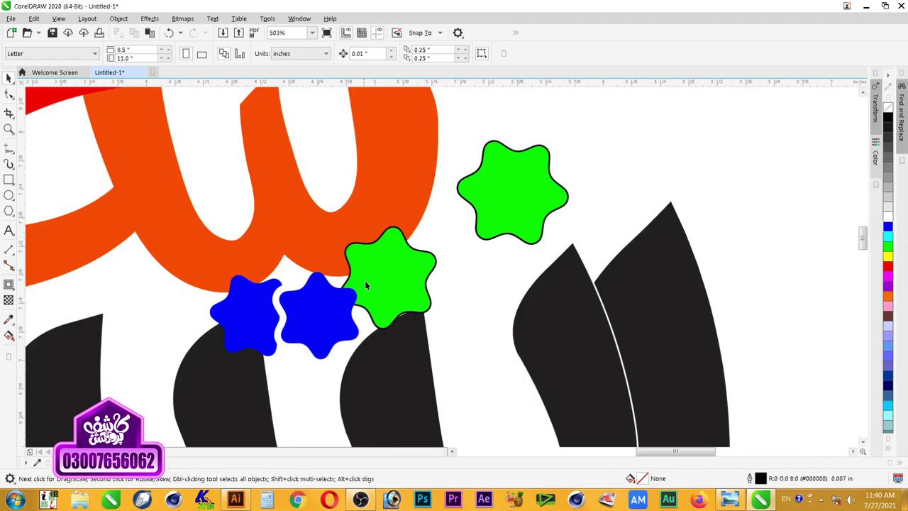
pyautogui.click(417, 295)
pyautogui.click(320, 327)
pyautogui.click(319, 328)
pyautogui.moveTo(358, 367); pyautogui.dragTo(335, 268)
pyautogui.moveTo(343, 390); pyautogui.dragTo(399, 365)
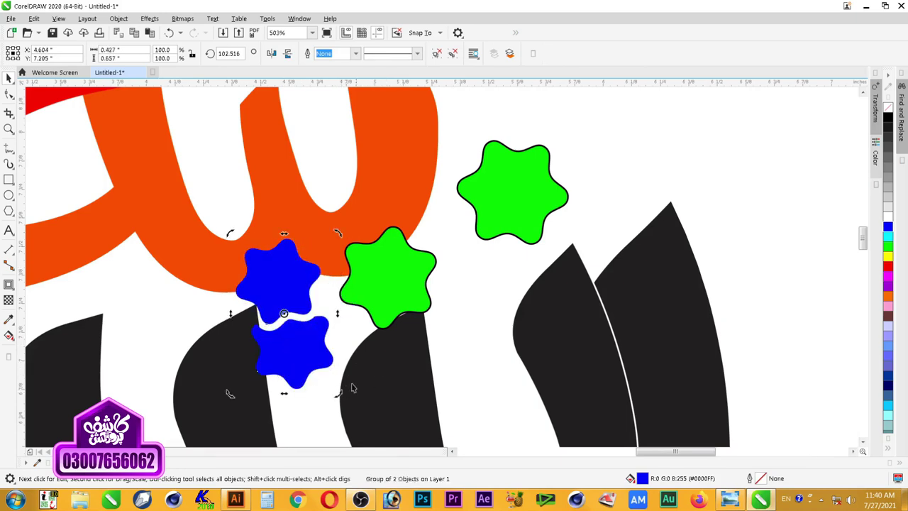
pyautogui.moveTo(340, 394); pyautogui.dragTo(302, 385)
# Step: Nudge the green star slightly downward beside the blue pair
pyautogui.scroll(-4, 319, 378)
pyautogui.press('z')
pyautogui.moveTo(491, 249); pyautogui.dragTo(182, 421)
pyautogui.moveTo(471, 325)
pyautogui.mouseDown()
pyautogui.moveTo(470, 338)
pyautogui.moveTo(471, 331)
pyautogui.mouseUp()
pyautogui.press('z')
pyautogui.moveTo(335, 237); pyautogui.dragTo(560, 394)
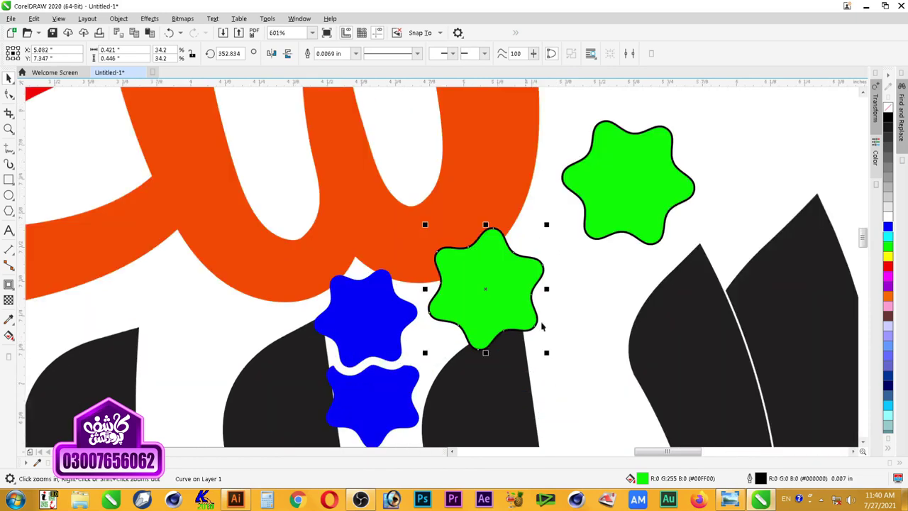
# Step: Add an outside contour around the green star and break it apart
pyautogui.click(8, 284)
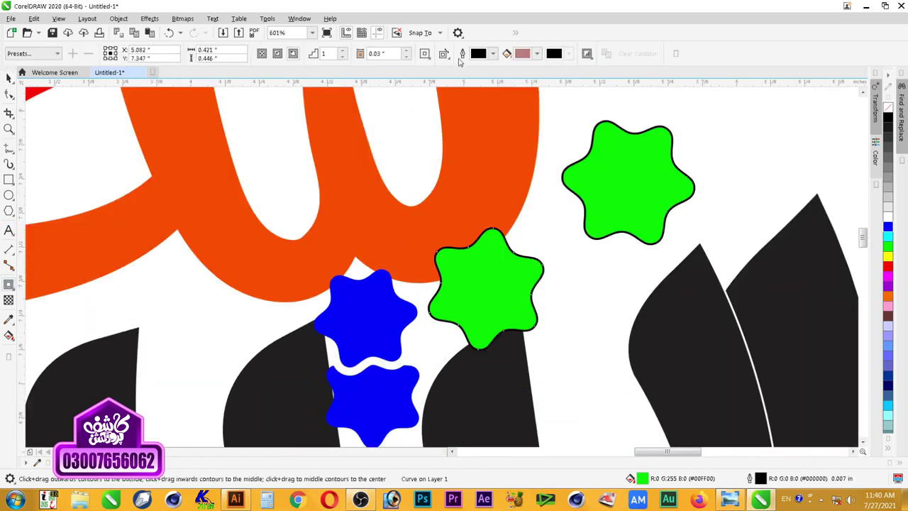
pyautogui.moveTo(425, 290); pyautogui.dragTo(510, 248)
pyautogui.press('space')
pyautogui.rightClick(504, 236)
pyautogui.click(544, 246)
pyautogui.click(544, 247)
# Step: Leave a copy of all nine artwork objects above the page
pyautogui.scroll(-5, 514, 255)
pyautogui.press('z')
pyautogui.moveTo(505, 225); pyautogui.dragTo(373, 163)
pyautogui.moveTo(625, 162); pyautogui.dragTo(378, 342)
pyautogui.moveTo(553, 292); pyautogui.dragTo(559, 107)
pyautogui.press('F2')
pyautogui.moveTo(618, 178); pyautogui.dragTo(362, 336)
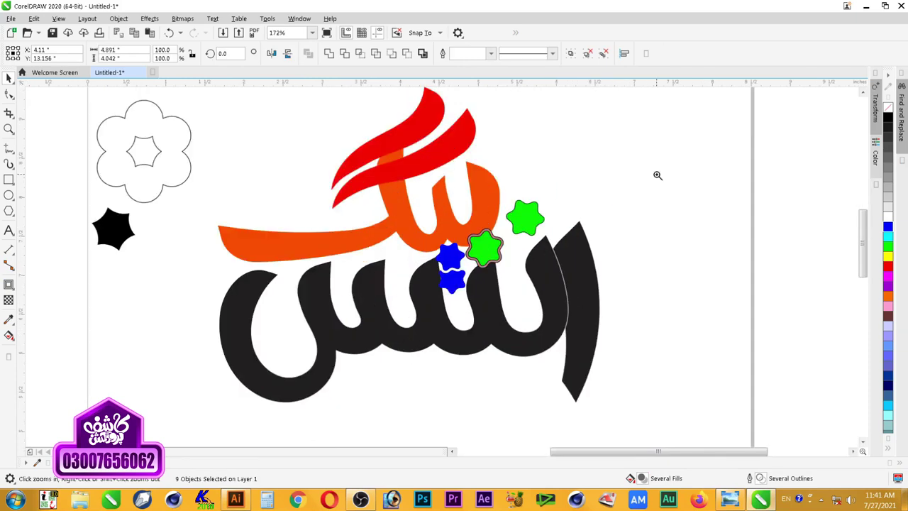
pyautogui.moveTo(657, 175); pyautogui.dragTo(376, 329)
pyautogui.press('Escape')
# Step: Trim the orange stroke with the green star's contour, then delete the contour
pyautogui.rightClick(411, 247)
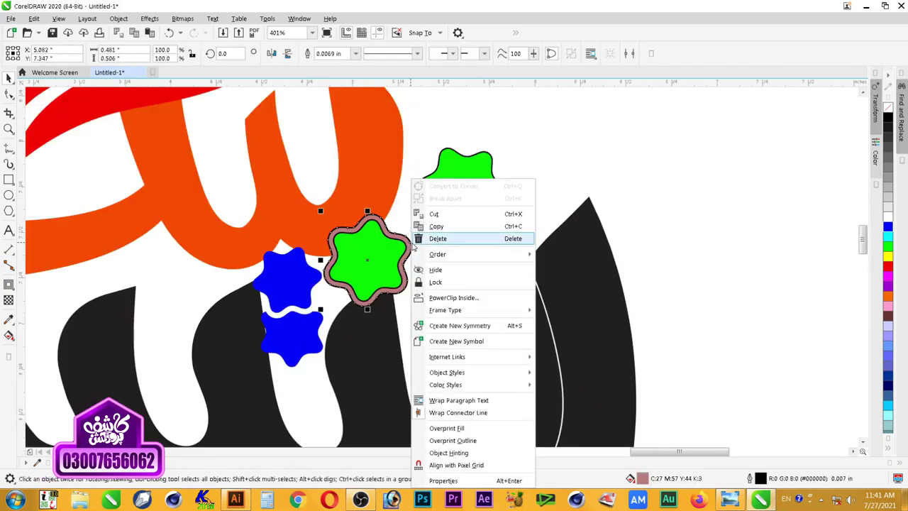
pyautogui.click(404, 237)
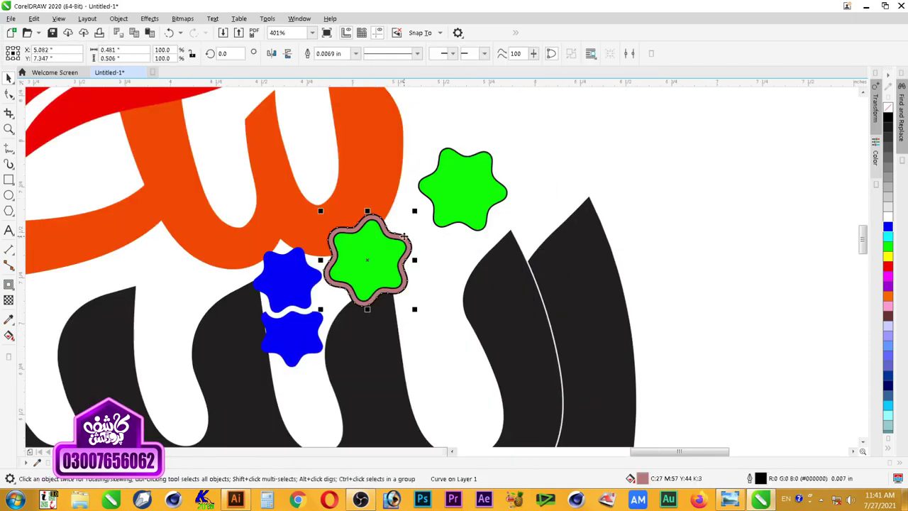
pyautogui.keyDown('shift'); pyautogui.click(378, 195); pyautogui.keyUp('shift')
pyautogui.click(348, 56)
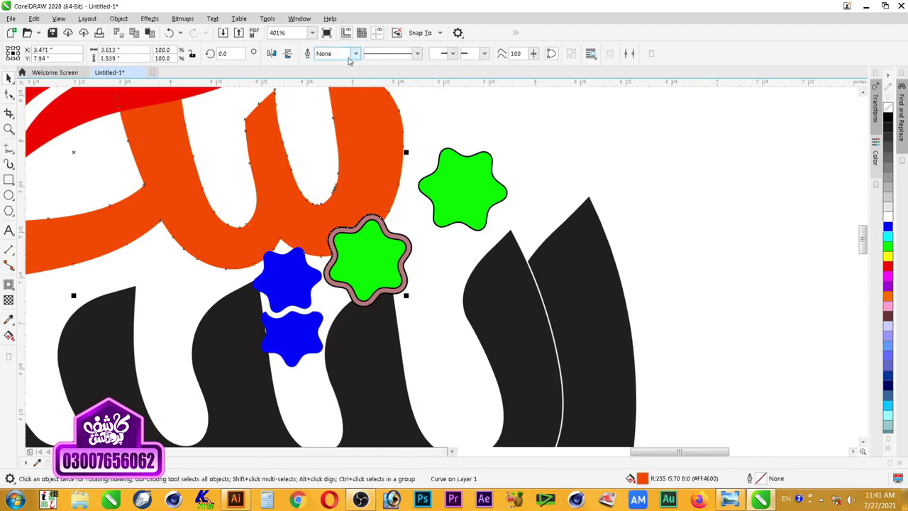
pyautogui.click(415, 279)
pyautogui.click(387, 289)
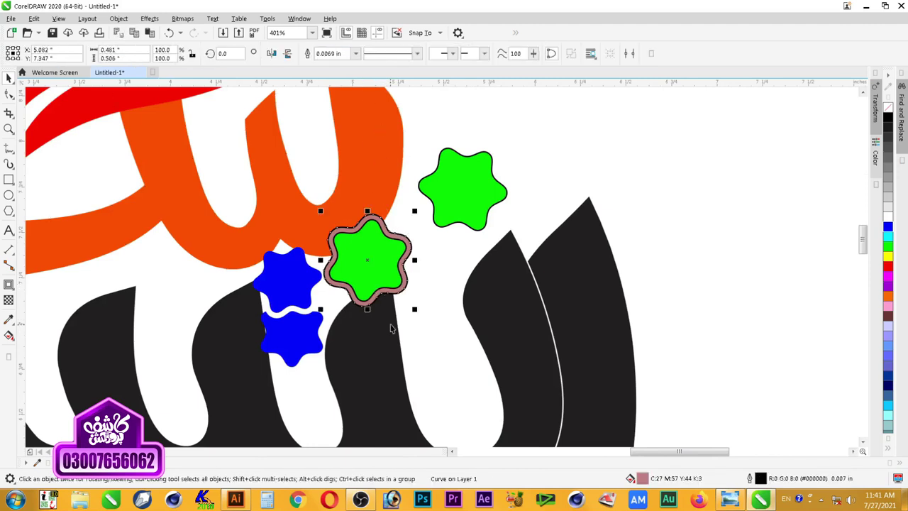
pyautogui.keyDown('shift'); pyautogui.click(354, 129); pyautogui.keyUp('shift')
pyautogui.click(344, 53)
pyautogui.click(406, 299)
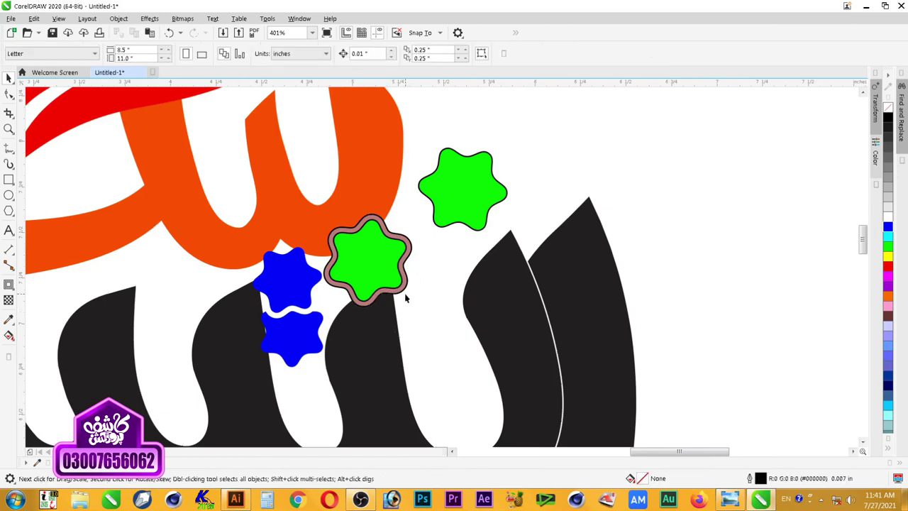
pyautogui.click(403, 295)
pyautogui.press('Delete')
# Step: Recolour the green star beside the blue pair blue
pyautogui.scroll(-5, 440, 295)
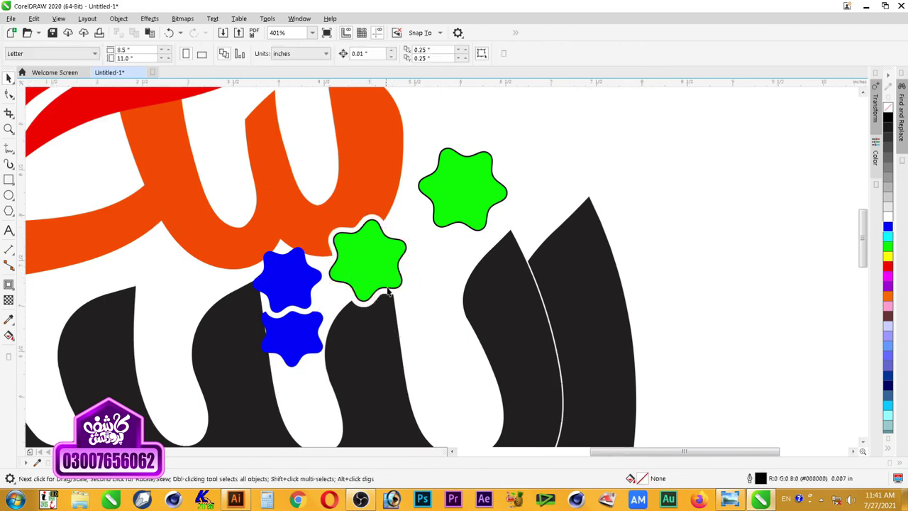
pyautogui.press('z')
pyautogui.moveTo(504, 188); pyautogui.dragTo(214, 389)
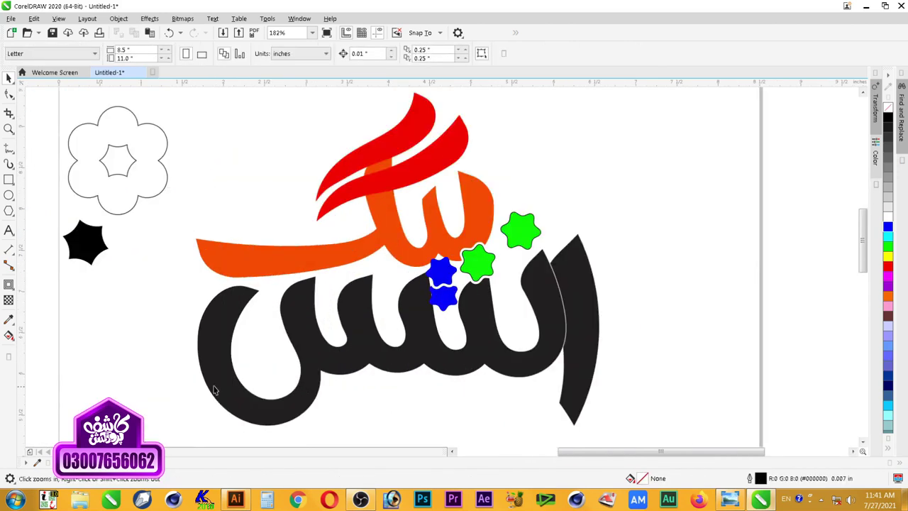
pyautogui.press('space')
pyautogui.click(475, 276)
pyautogui.click(887, 230)
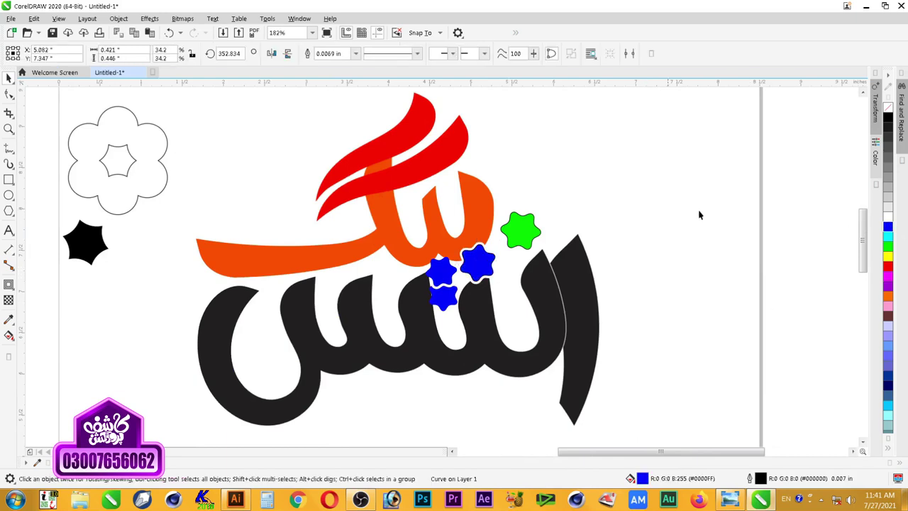
# Step: Give the two stacked blue stars an outside contour and break the contour apart
pyautogui.click(699, 213)
pyautogui.scroll(-2, 638, 219)
pyautogui.press('z')
pyautogui.moveTo(697, 139); pyautogui.dragTo(334, 351)
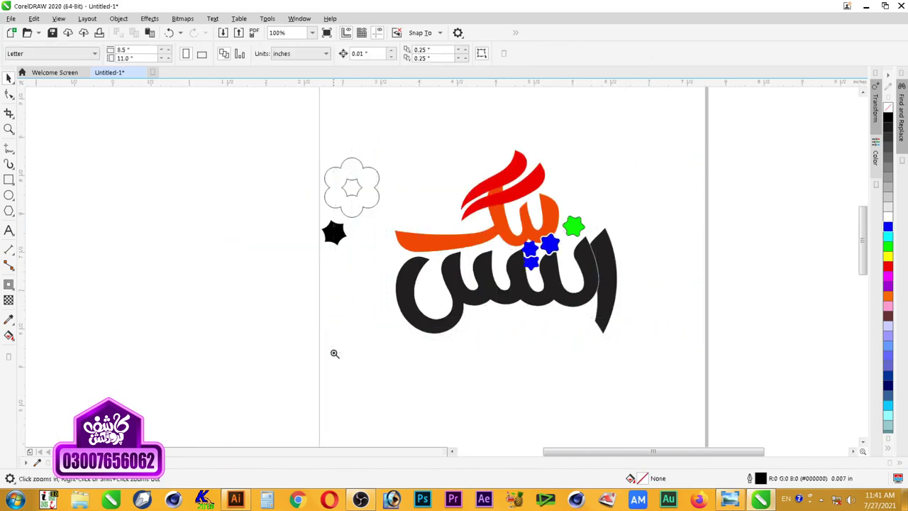
pyautogui.click(473, 282)
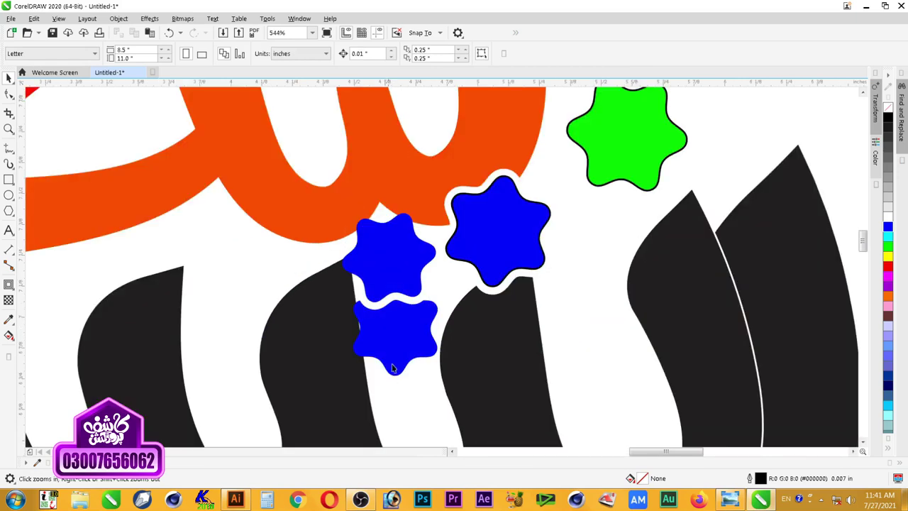
pyautogui.press('space')
pyautogui.click(461, 296)
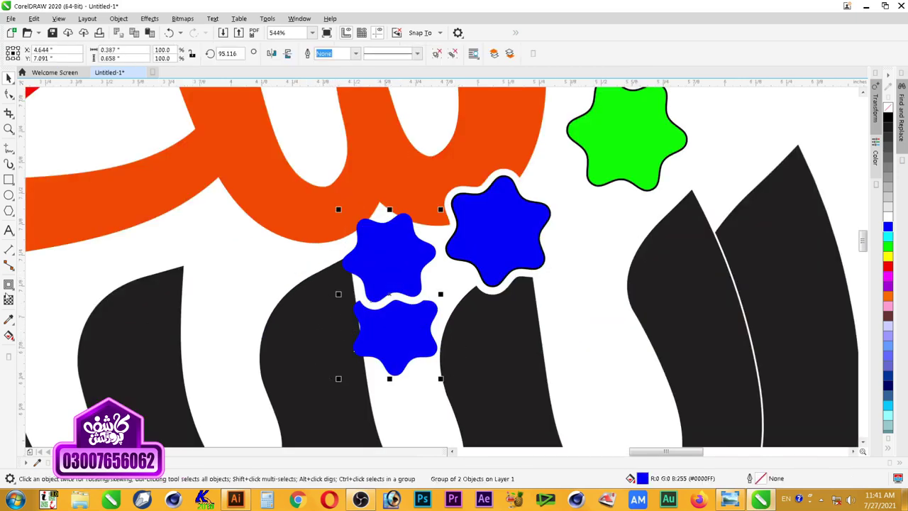
pyautogui.click(8, 285)
pyautogui.click(293, 55)
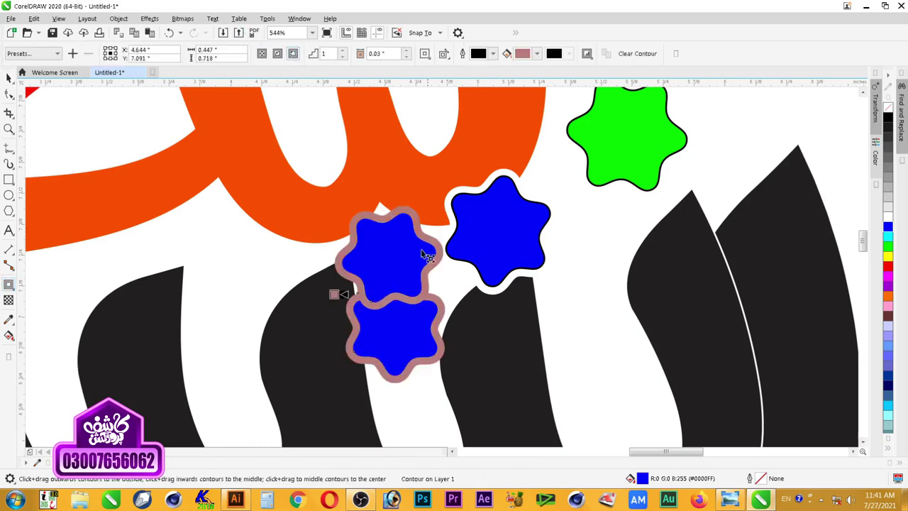
pyautogui.press('space')
pyautogui.rightClick(436, 303)
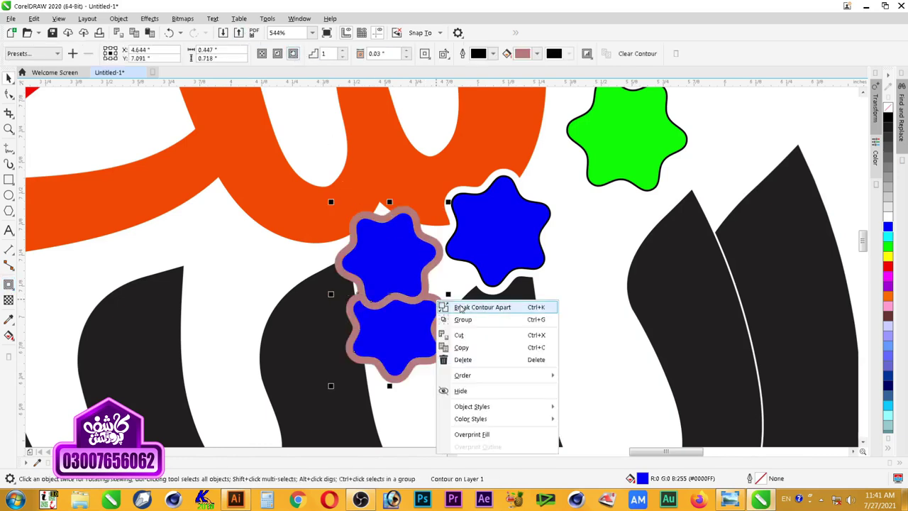
pyautogui.click(461, 307)
# Step: Trim the black lettering with the star contour, then delete the leftover contour
pyautogui.click(448, 279)
pyautogui.click(433, 296)
pyautogui.keyDown('shift'); pyautogui.click(311, 325); pyautogui.keyUp('shift')
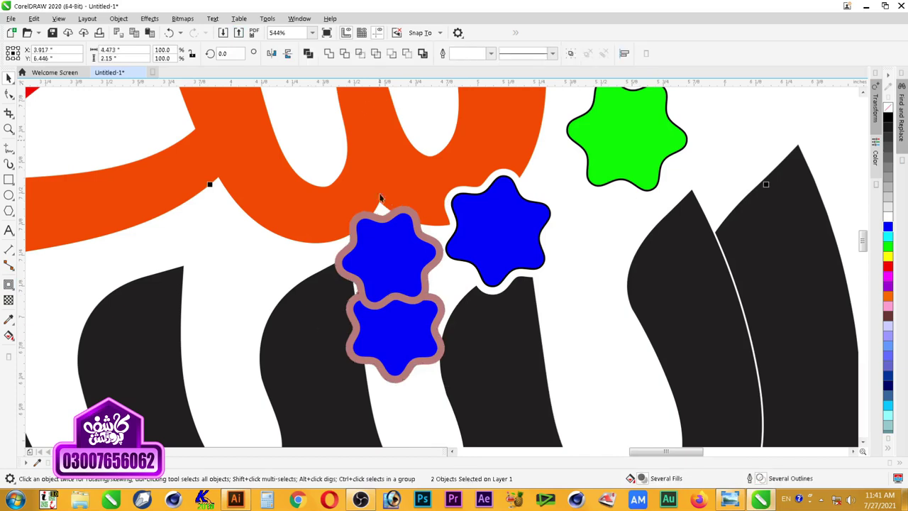
pyautogui.click(344, 54)
pyautogui.click(441, 307)
pyautogui.press('Delete')
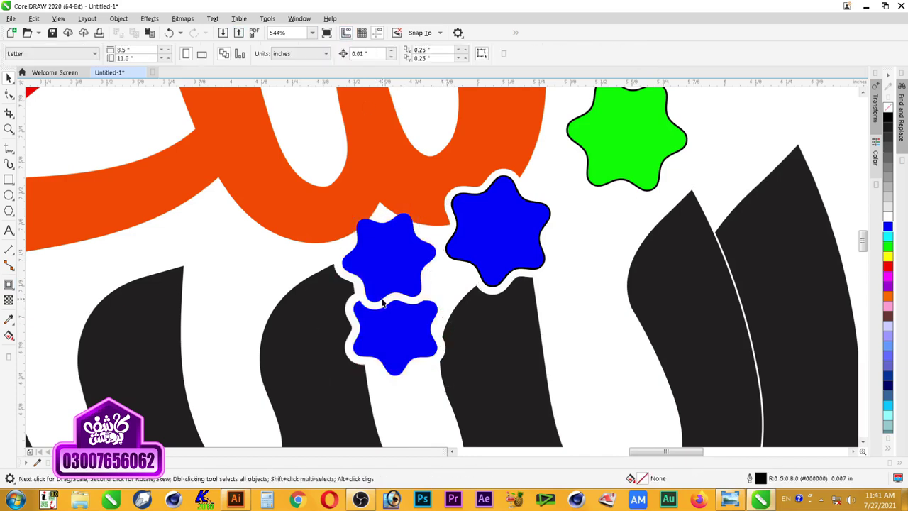
# Step: Trim the orange stroke with the pink star contour and delete the leftover contour
pyautogui.scroll(-4, 381, 307)
pyautogui.press('z')
pyautogui.moveTo(555, 199); pyautogui.dragTo(210, 400)
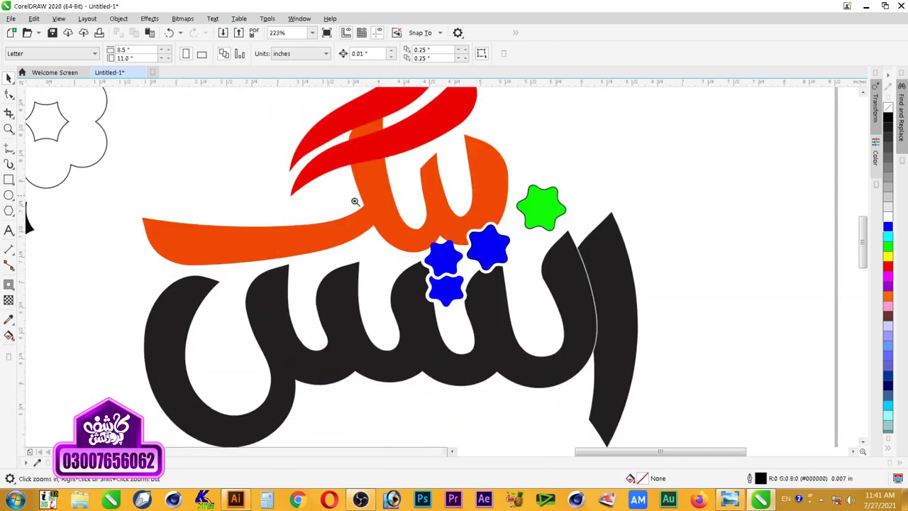
pyautogui.click(465, 275)
pyautogui.click(409, 288)
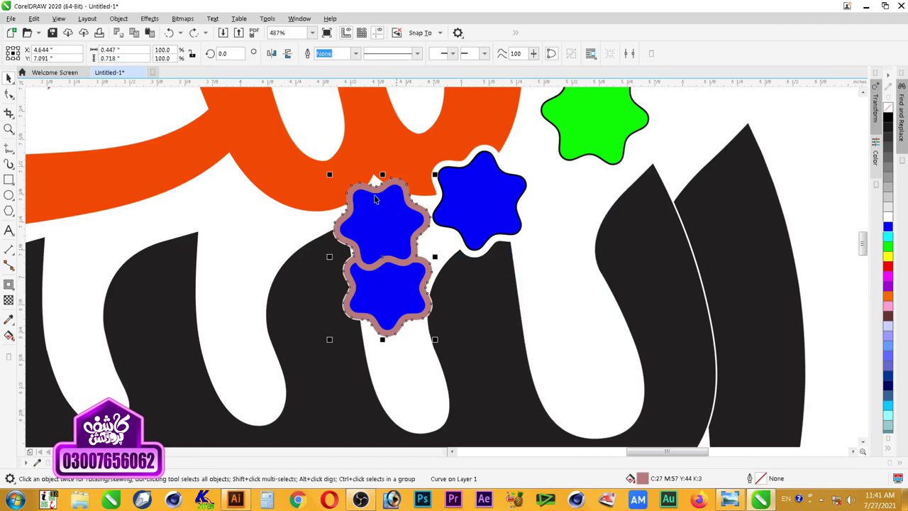
pyautogui.click(249, 235)
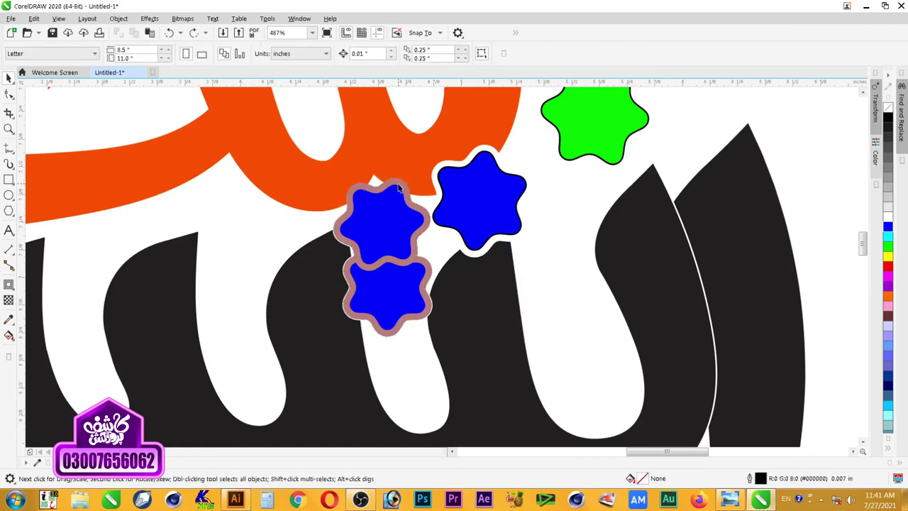
pyautogui.click(399, 182)
pyautogui.keyDown('shift'); pyautogui.click(400, 168); pyautogui.keyUp('shift')
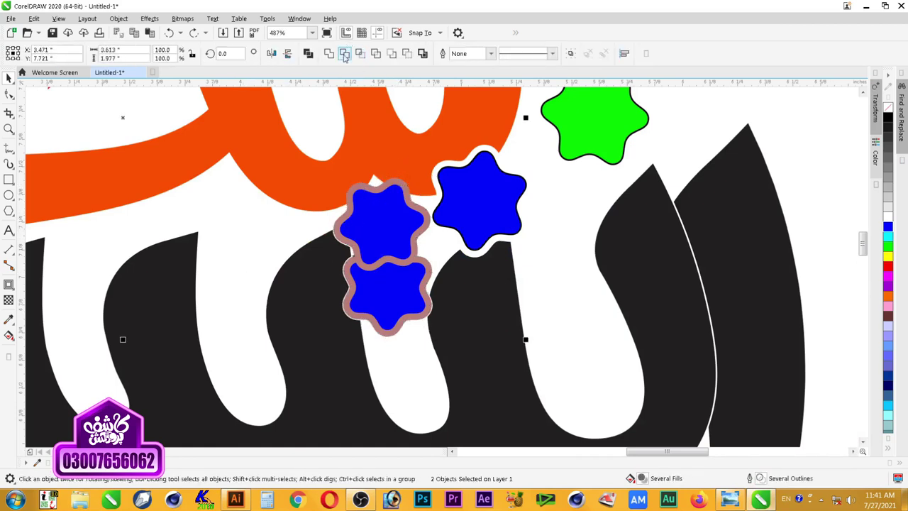
pyautogui.click(424, 213)
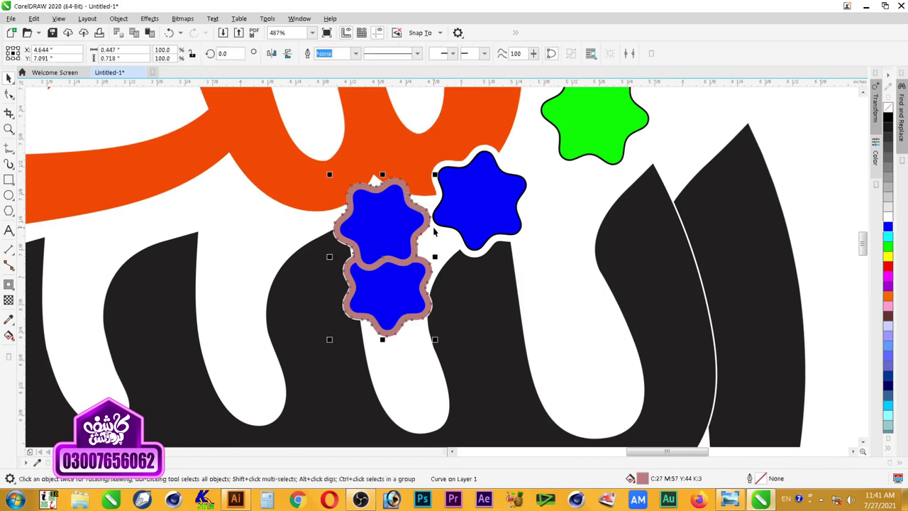
pyautogui.press('Delete')
# Step: Zoom in to inspect the white gaps around the stars in the lettering
pyautogui.scroll(-4, 408, 275)
pyautogui.press('z')
pyautogui.moveTo(587, 123); pyautogui.dragTo(173, 406)
pyautogui.press('F2')
pyautogui.moveTo(700, 136); pyautogui.dragTo(292, 336)
pyautogui.scroll(-2, 288, 338)
pyautogui.moveTo(414, 247); pyautogui.dragTo(178, 418)
pyautogui.press('space')
# Step: Add an outside contour to the black lettering and separate it from the letters
pyautogui.click(593, 296)
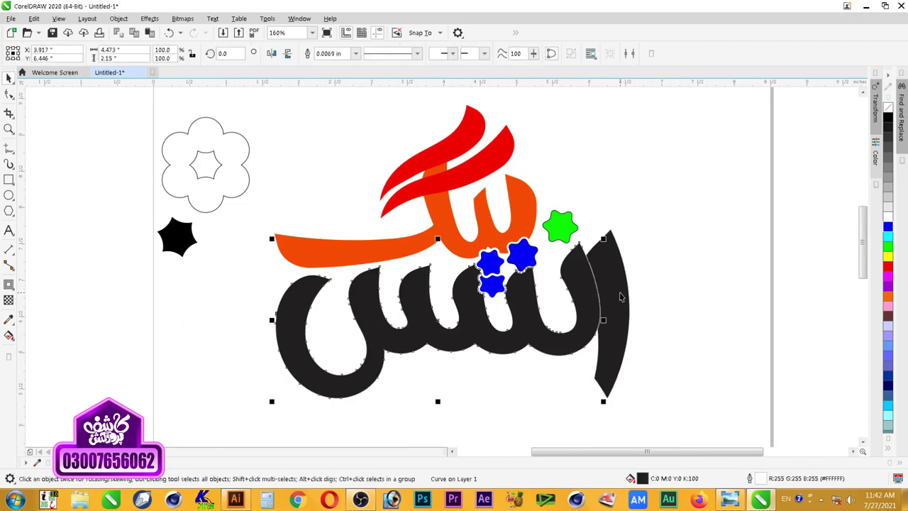
pyautogui.click(616, 297)
pyautogui.click(657, 291)
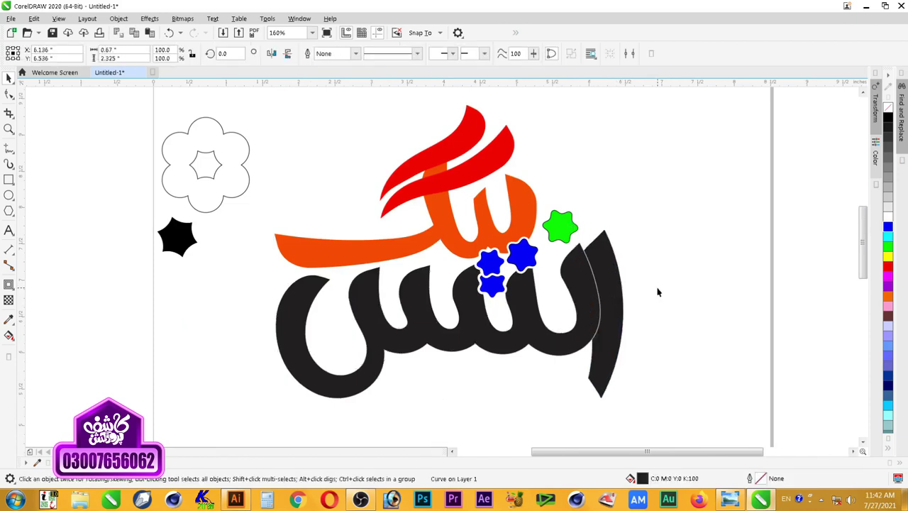
pyautogui.click(598, 300)
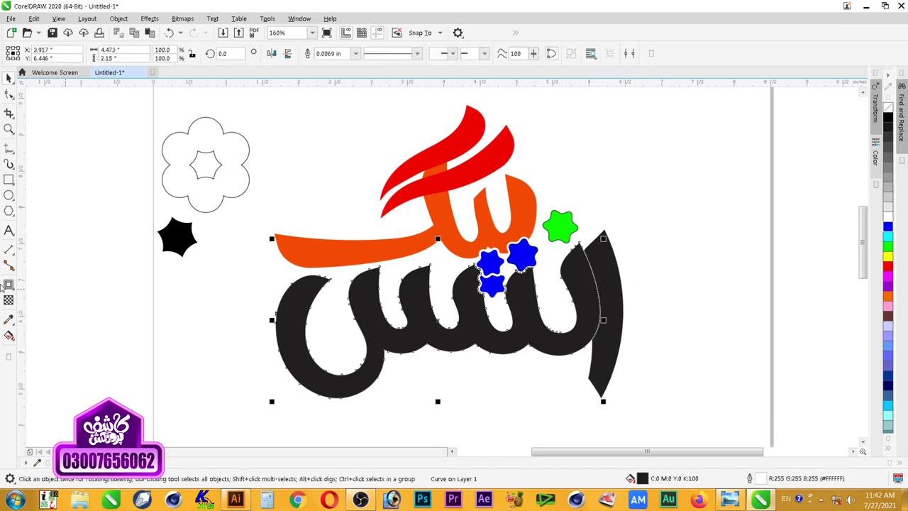
pyautogui.click(9, 284)
pyautogui.click(292, 53)
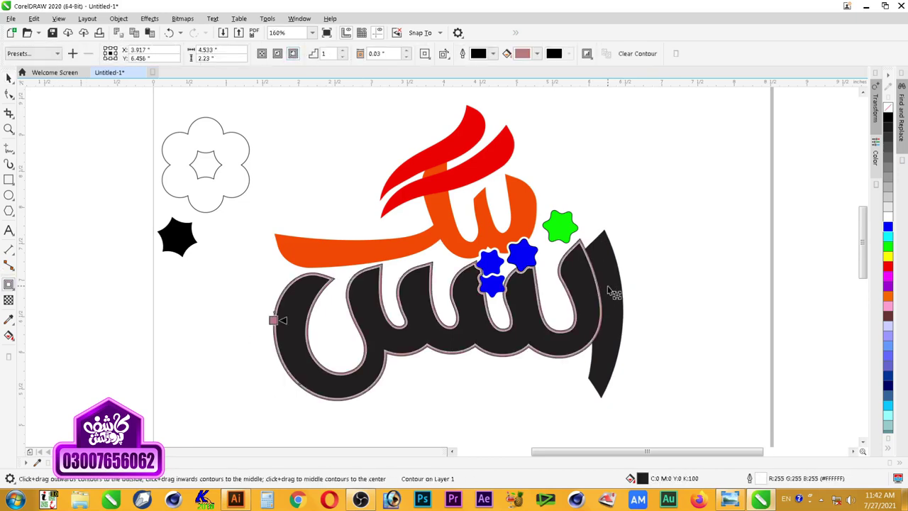
pyautogui.rightClick(591, 263)
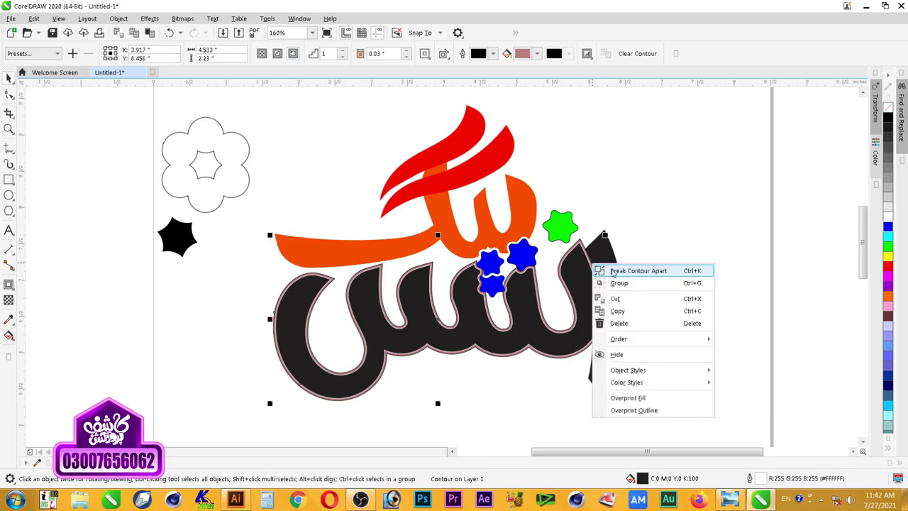
pyautogui.click(613, 271)
# Step: Delete the separated pink contour outline from around the lettering
pyautogui.click(687, 271)
pyautogui.click(578, 242)
pyautogui.keyDown('shift'); pyautogui.click(591, 250); pyautogui.keyUp('shift')
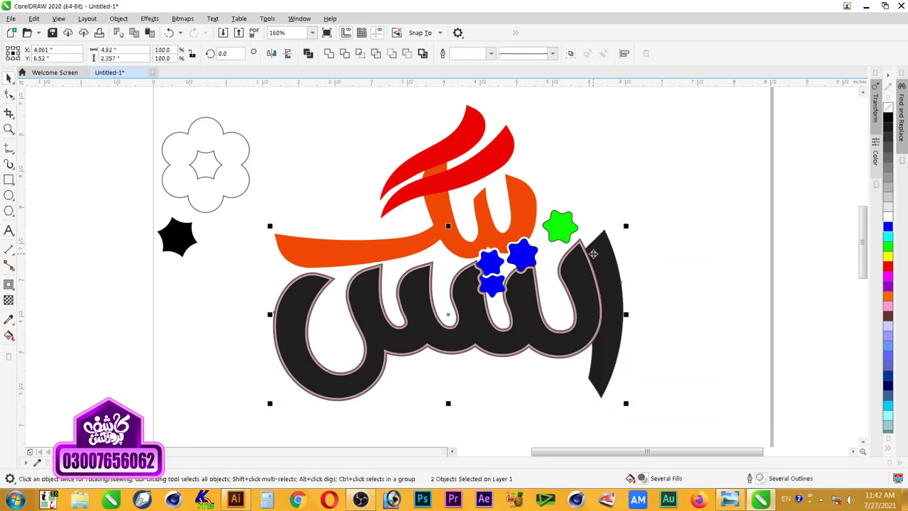
pyautogui.click(617, 234)
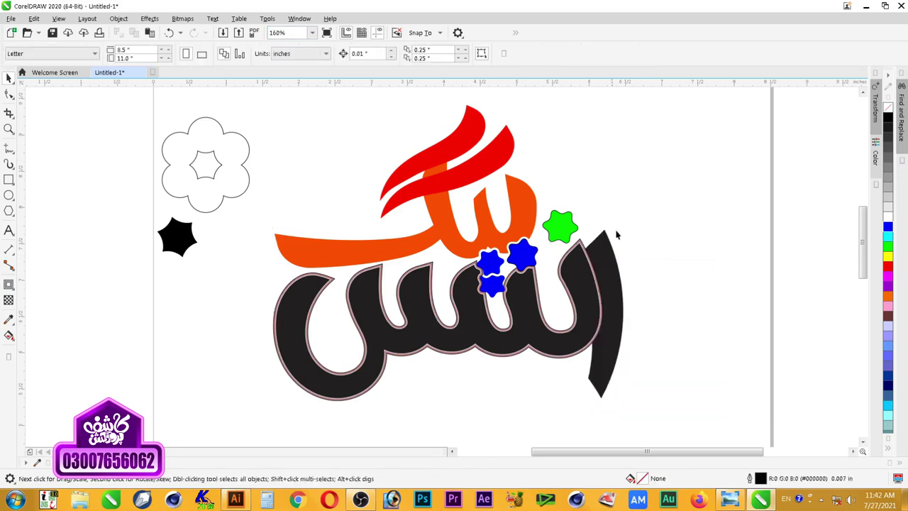
pyautogui.click(599, 253)
pyautogui.press('Delete')
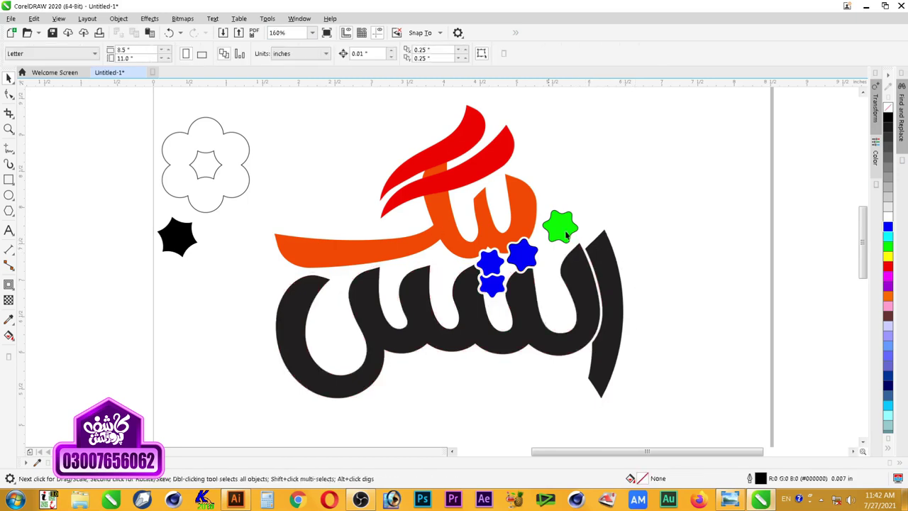
# Step: Zoom in on the logo and check the upper and lower red strokes
pyautogui.scroll(-2, 566, 236)
pyautogui.press('z')
pyautogui.moveTo(618, 151); pyautogui.dragTo(433, 324)
pyautogui.moveTo(305, 118); pyautogui.dragTo(630, 329)
pyautogui.press('space')
pyautogui.click(394, 215)
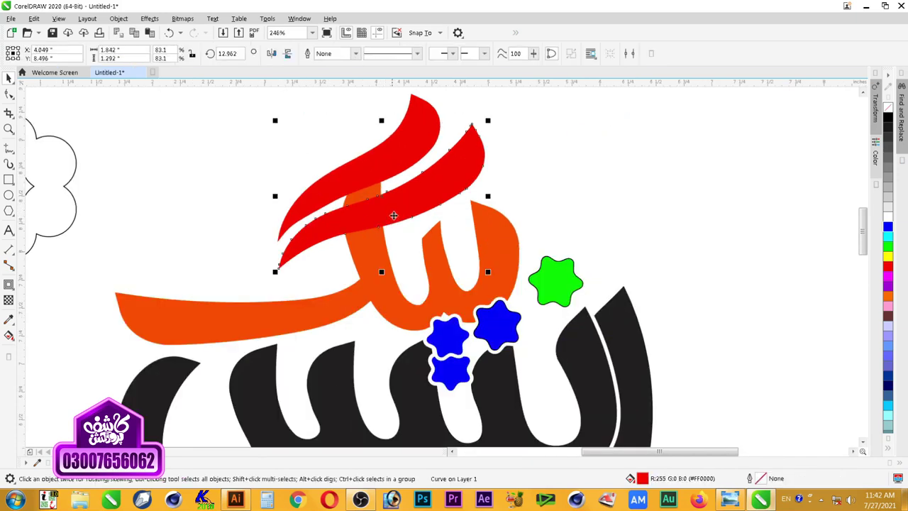
pyautogui.click(395, 166)
pyautogui.click(394, 204)
# Step: Delete the spare flower outline and black star
pyautogui.scroll(-1, 391, 170)
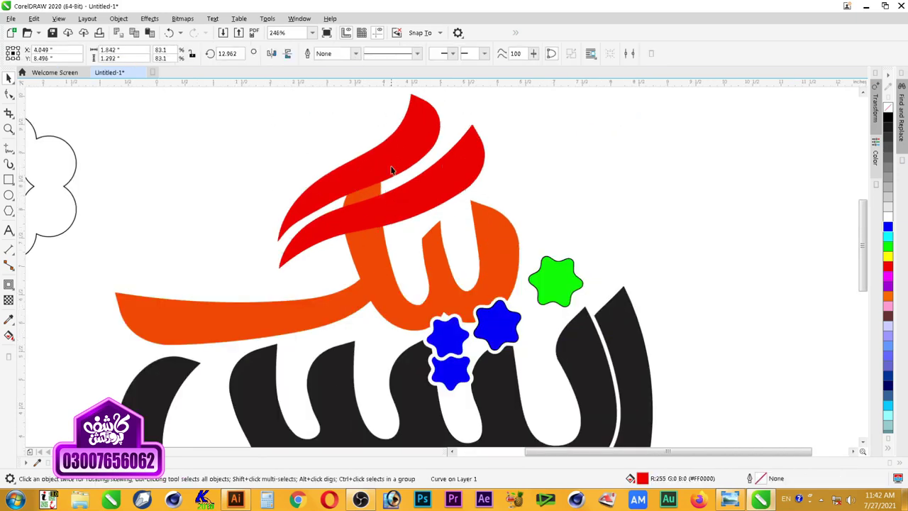
pyautogui.scroll(-3, 392, 170)
pyautogui.press('z')
pyautogui.moveTo(205, 120); pyautogui.dragTo(612, 410)
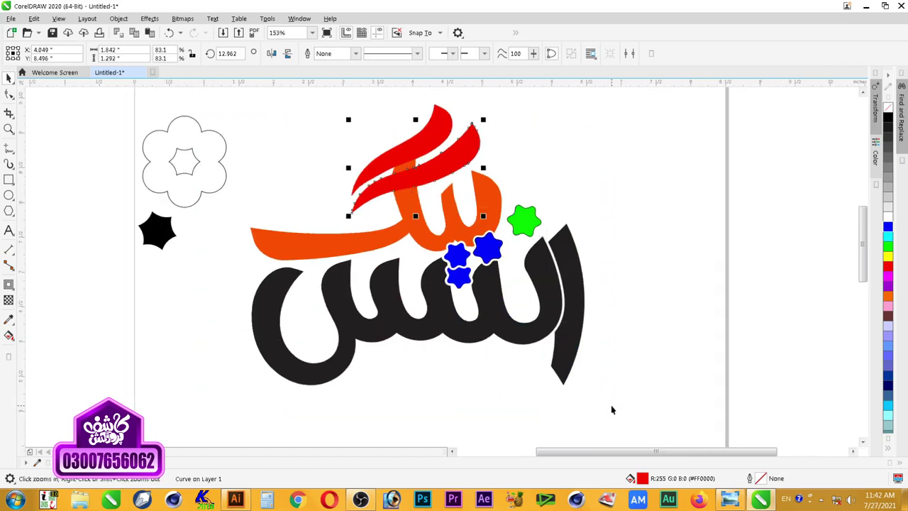
pyautogui.rightClick(636, 298)
pyautogui.moveTo(725, 178); pyautogui.dragTo(403, 371)
pyautogui.moveTo(216, 130); pyautogui.dragTo(75, 324)
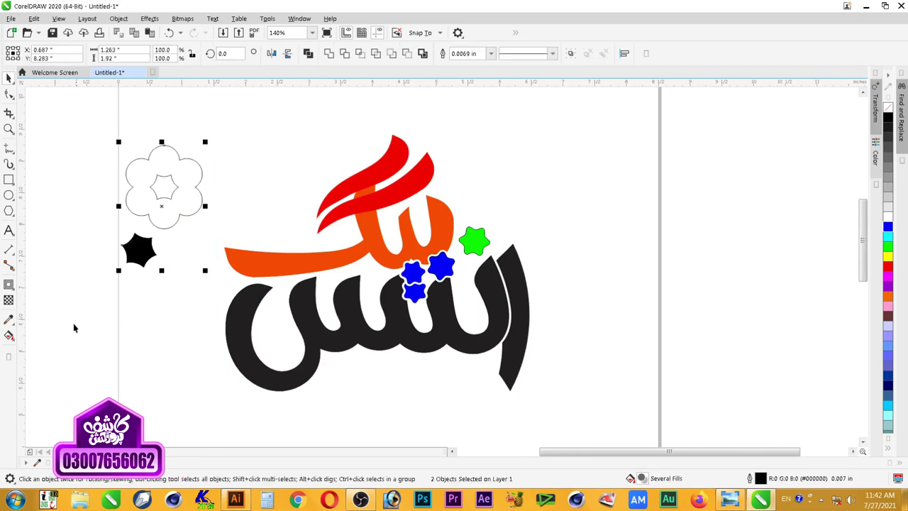
pyautogui.press('Delete')
# Step: Group all logo pieces and centre the group on the page
pyautogui.press('z')
pyautogui.moveTo(199, 131); pyautogui.dragTo(600, 425)
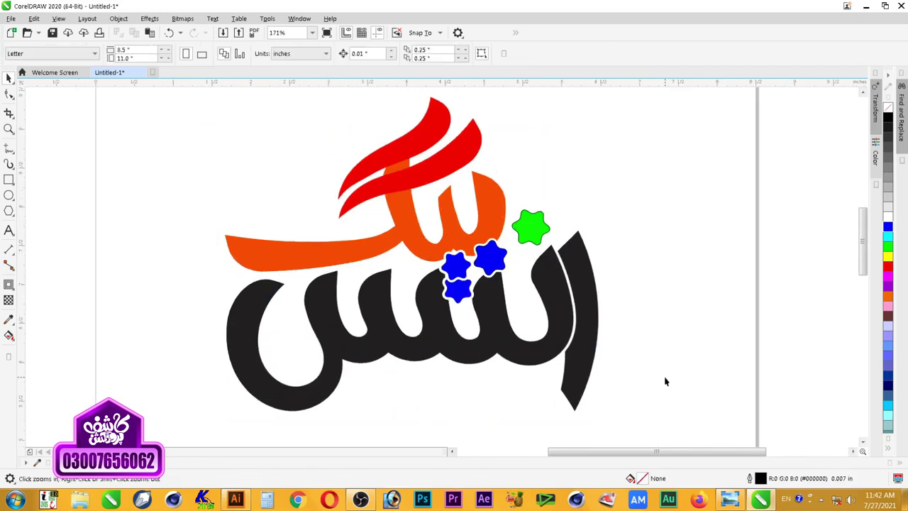
pyautogui.scroll(-2, 665, 377)
pyautogui.moveTo(676, 233); pyautogui.dragTo(276, 452)
pyautogui.hotkey('ctrl', 'g')
pyautogui.press('p')
# Step: Zoom onto the logo, check the right-hand black stroke, and reselect all logo pieces
pyautogui.hotkey('shift', 'F2')
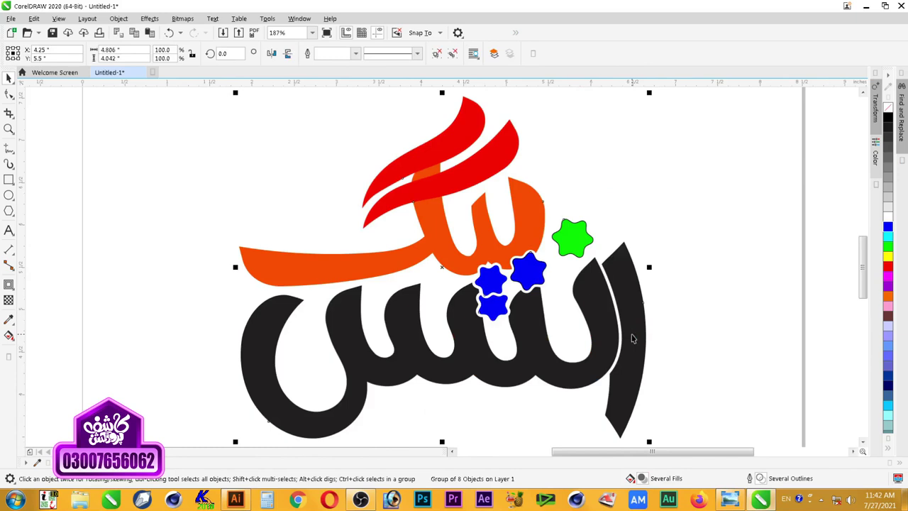
pyautogui.press('Escape')
pyautogui.scroll(-1, 498, 274)
pyautogui.press('F2')
pyautogui.moveTo(348, 150); pyautogui.dragTo(657, 381)
pyautogui.press('F4')
pyautogui.moveTo(531, 288); pyautogui.dragTo(511, 391)
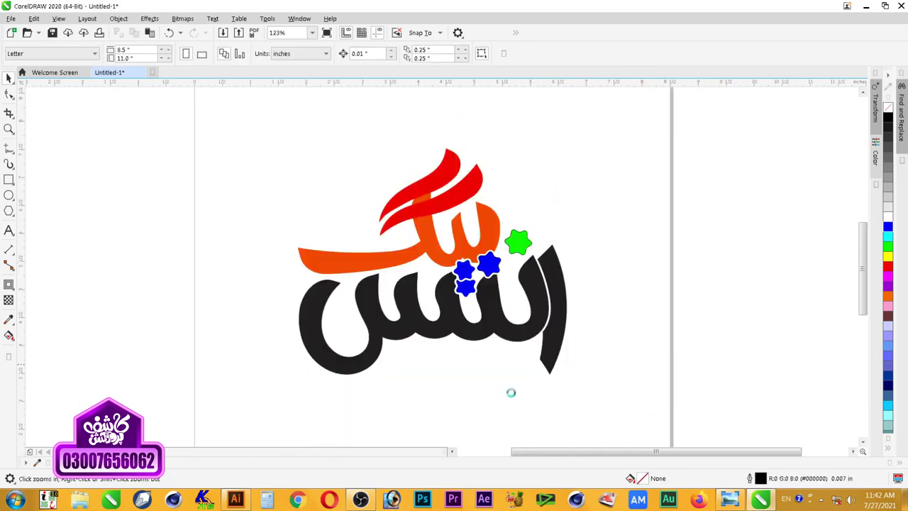
pyautogui.moveTo(312, 129); pyautogui.dragTo(650, 431)
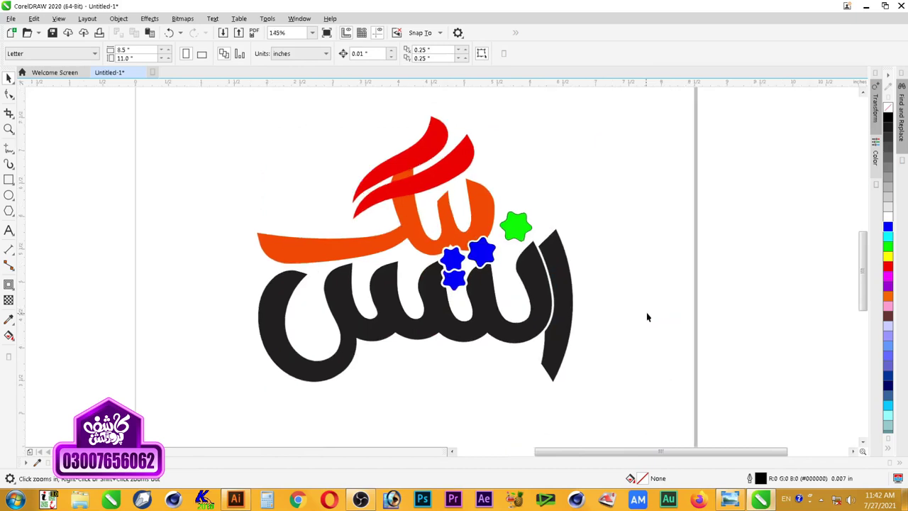
pyautogui.click(560, 351)
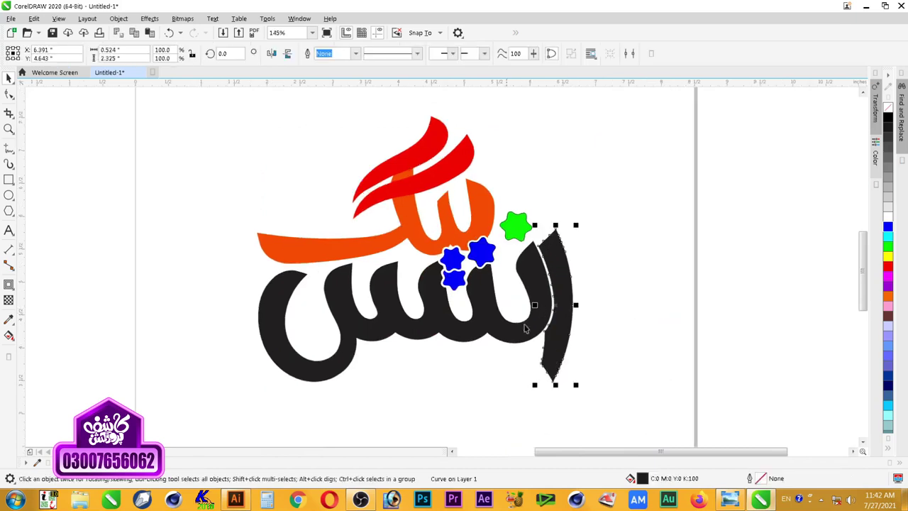
pyautogui.click(622, 287)
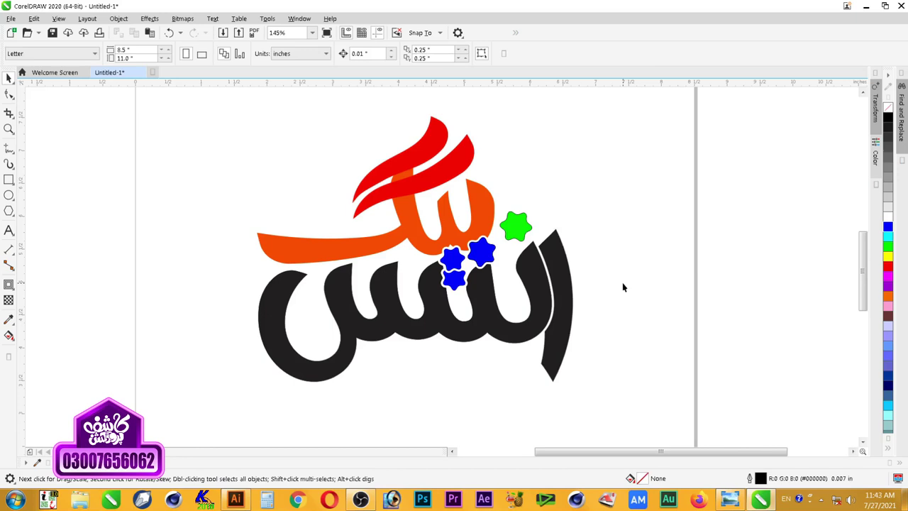
pyautogui.moveTo(189, 409); pyautogui.dragTo(655, 137)
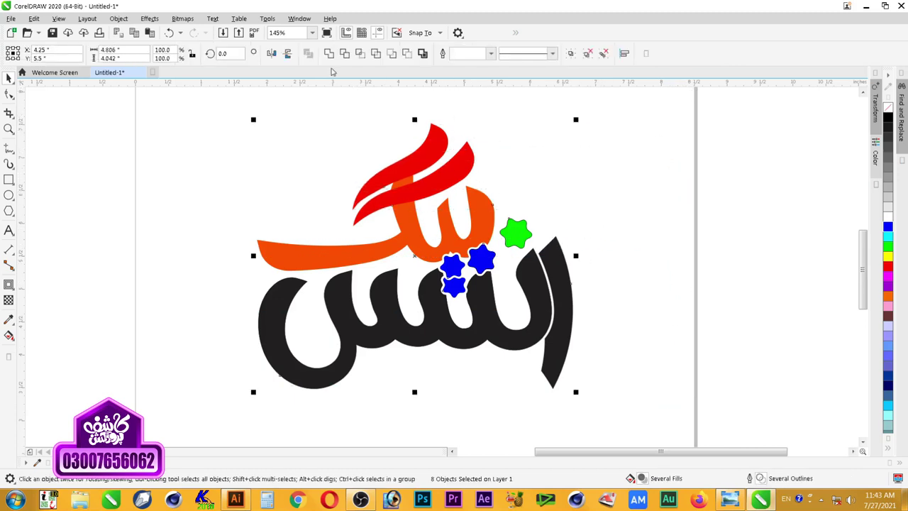
# Step: Try welding and duplicating the logo, undoing both attempts
pyautogui.click(329, 54)
pyautogui.hotkey('ctrl', 'z')
pyautogui.hotkey('ctrl', 'g')
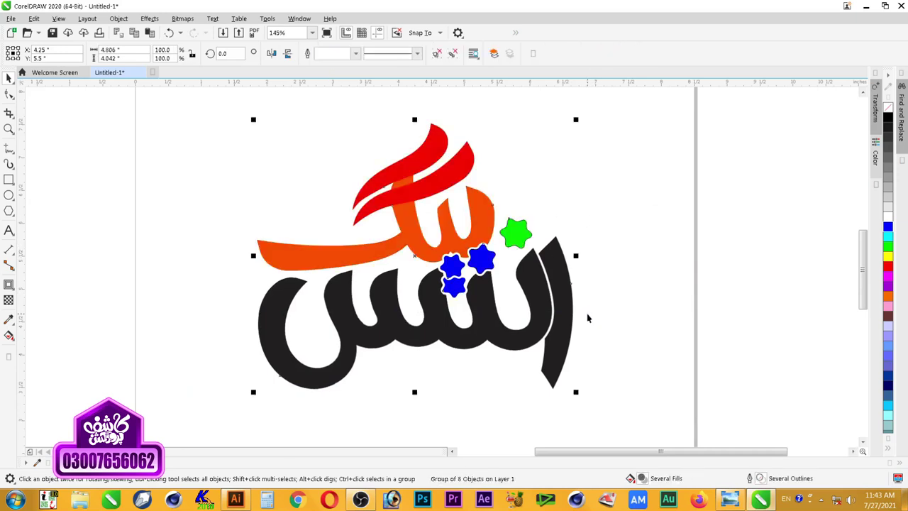
pyautogui.moveTo(484, 248); pyautogui.dragTo(407, 250)
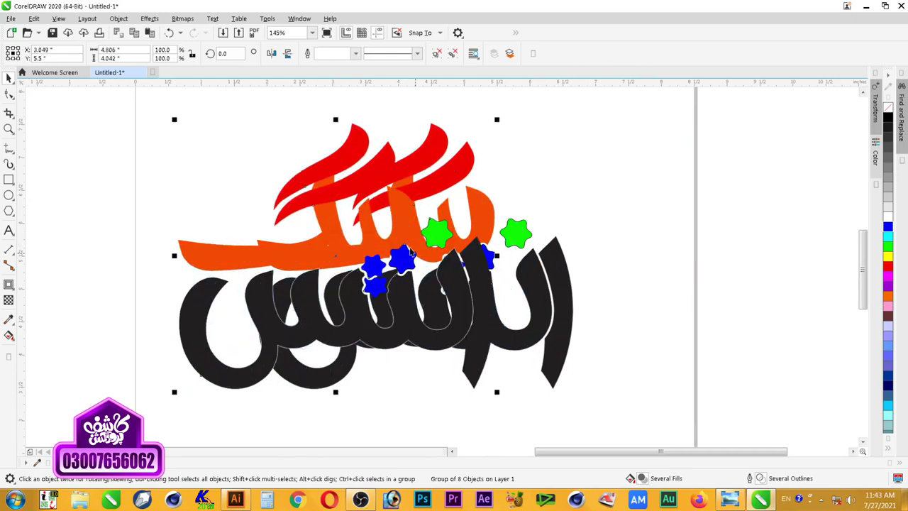
pyautogui.hotkey('ctrl', 'z')
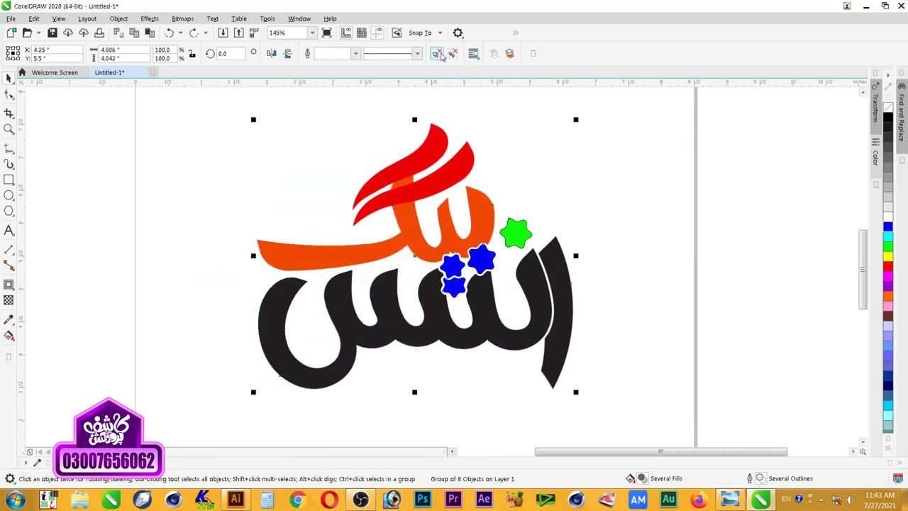
# Step: Ungroup the logo and weld all pieces into one black silhouette over the originals
pyautogui.hotkey('ctrl', 'u')
pyautogui.click(320, 55)
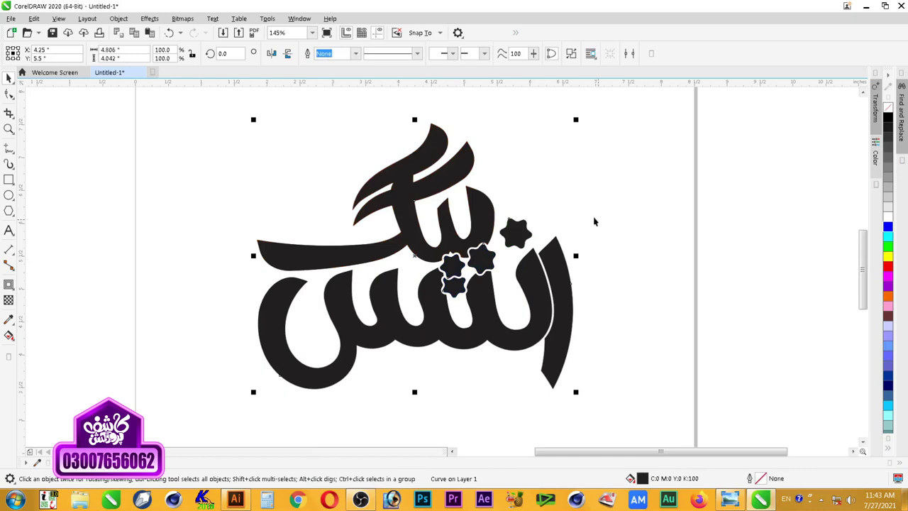
pyautogui.moveTo(555, 282); pyautogui.dragTo(267, 251)
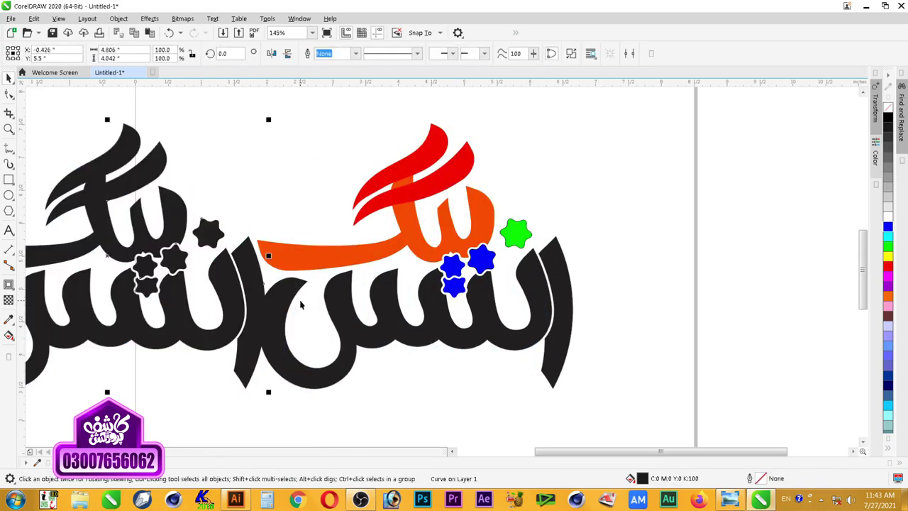
pyautogui.hotkey('ctrl', 'z')
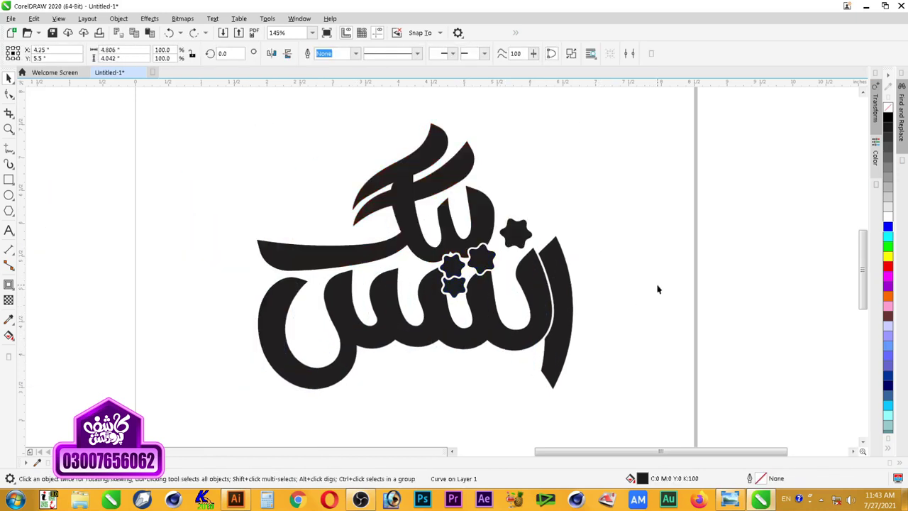
pyautogui.press('Escape')
pyautogui.click(566, 275)
# Step: Save the drawing as 'Anee' in the Artistic folder
pyautogui.click(52, 33)
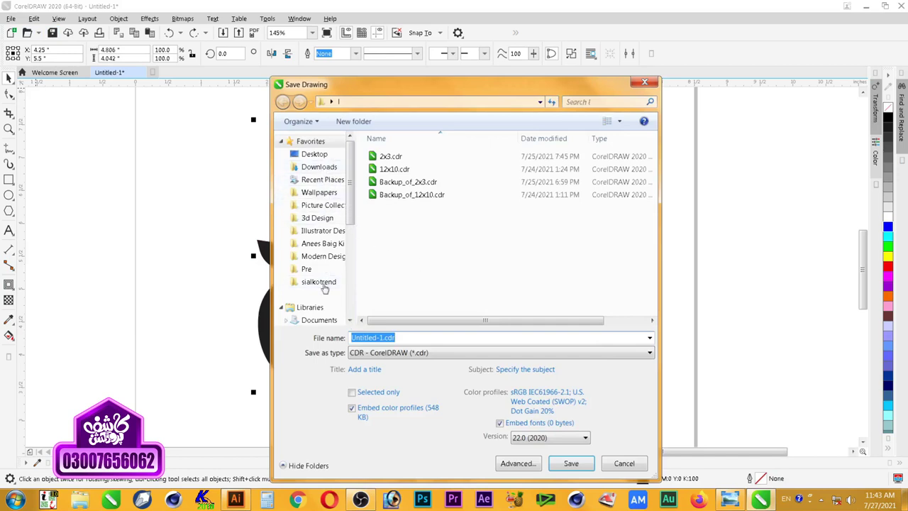
pyautogui.click(321, 245)
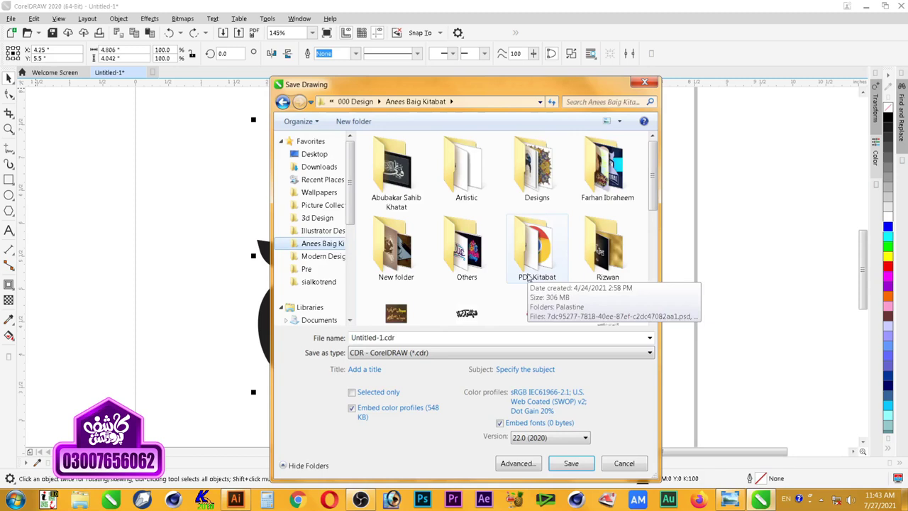
pyautogui.doubleClick(479, 181)
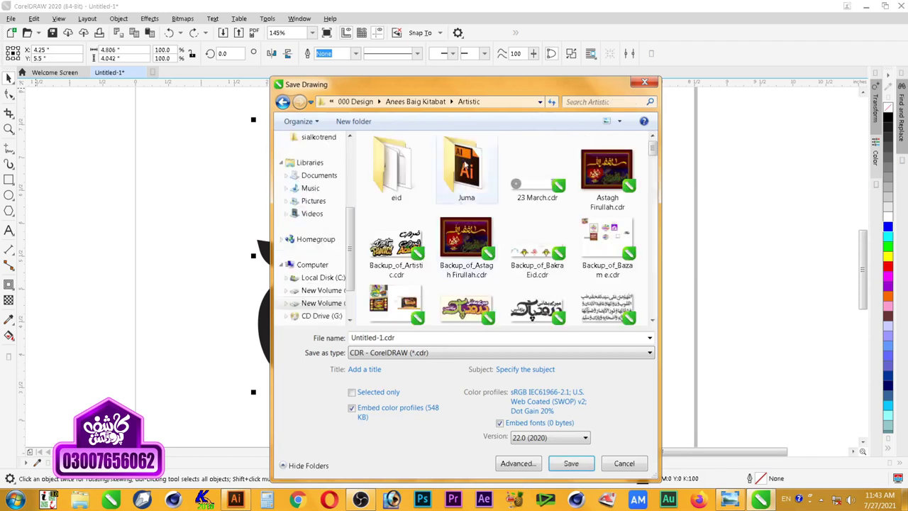
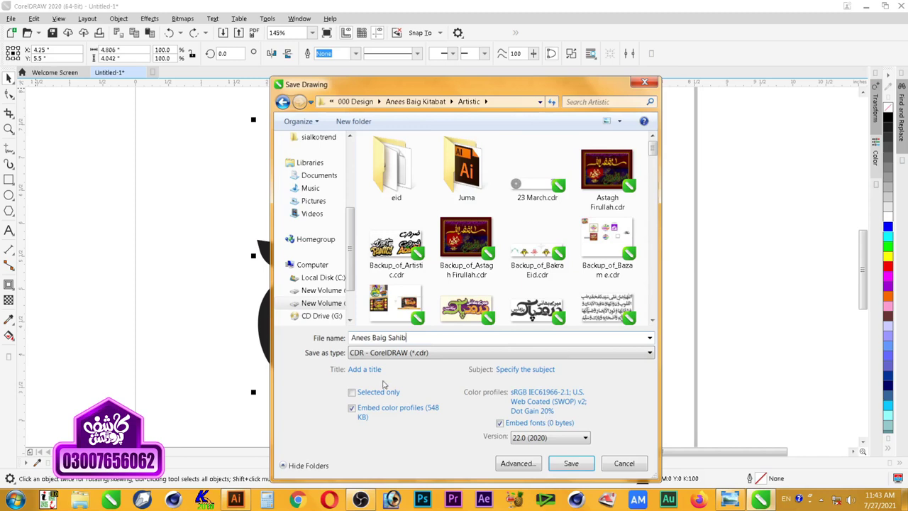
pyautogui.click(586, 466)
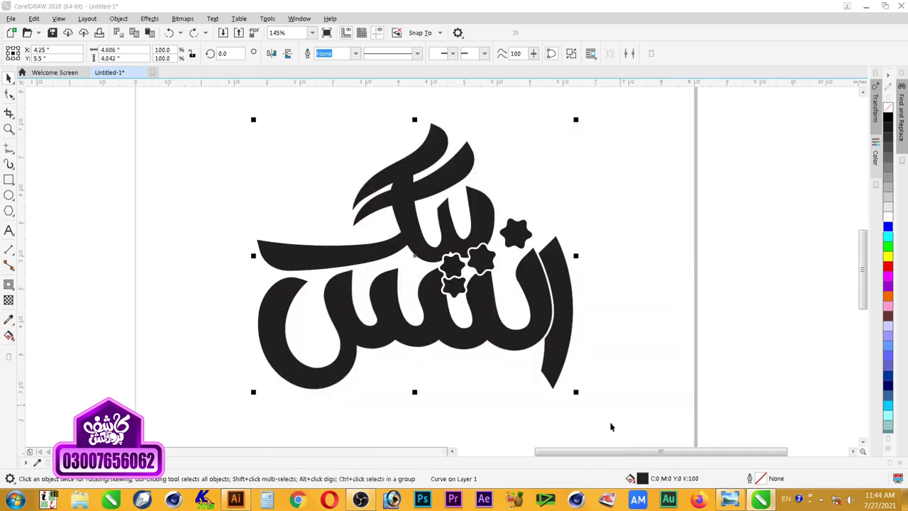
# Step: Apply an outside contour to the black logo silhouette
pyautogui.click(646, 236)
pyautogui.click(549, 302)
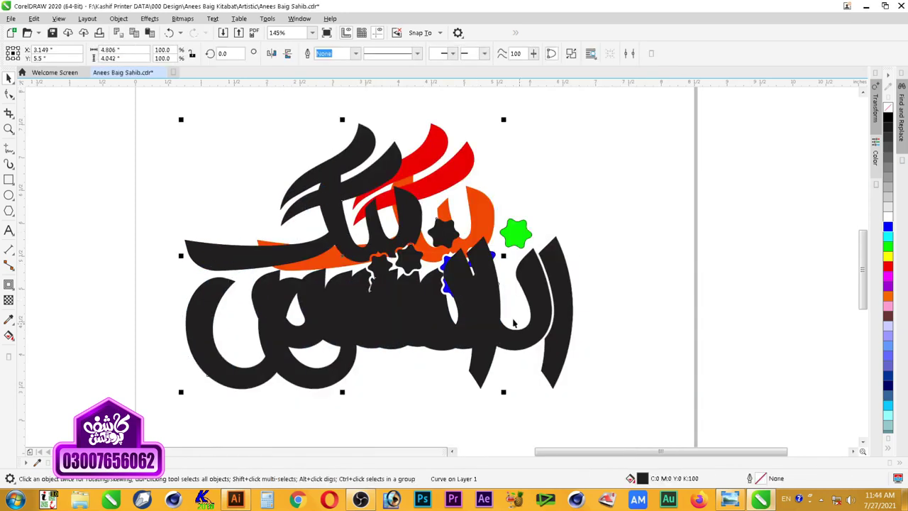
pyautogui.click(8, 284)
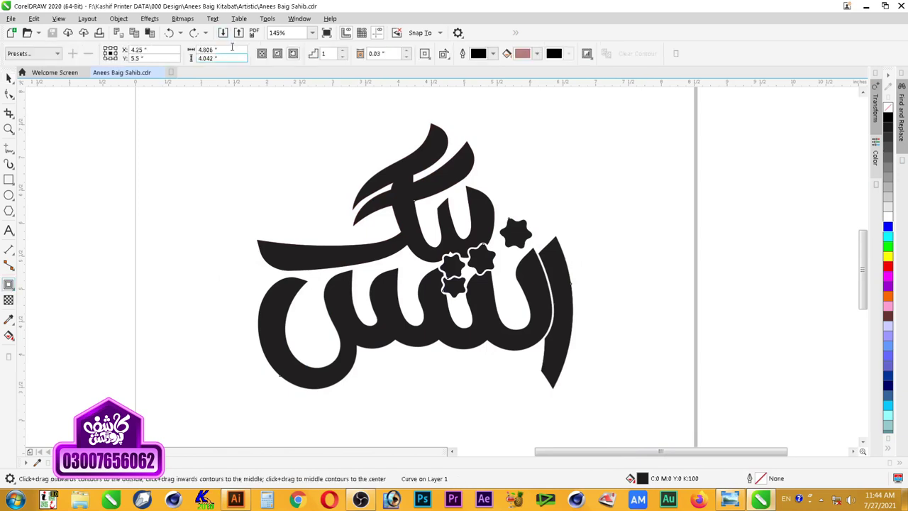
pyautogui.click(291, 54)
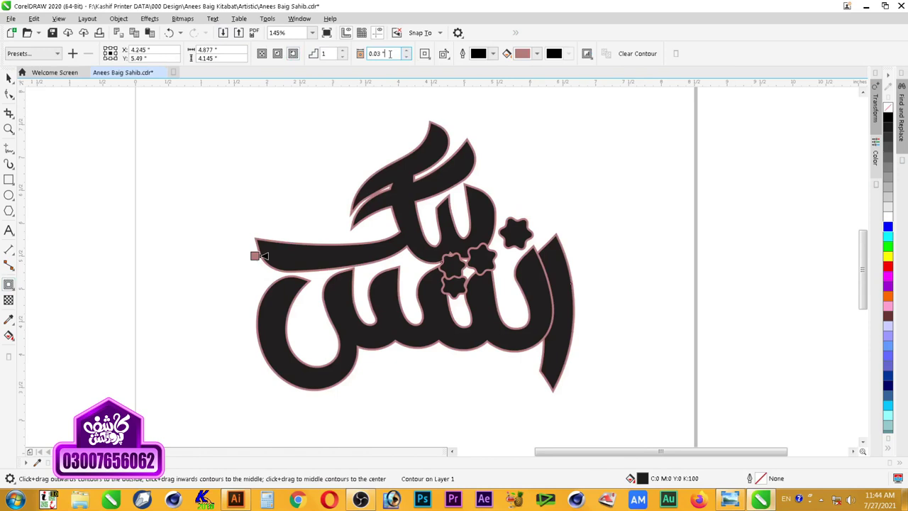
# Step: Set the silhouette contour offset to 0.15" and switch its corners to Round
pyautogui.hotkey('shift', 'Left')
pyautogui.hotkey('shift', 'Left')
pyautogui.write('1')
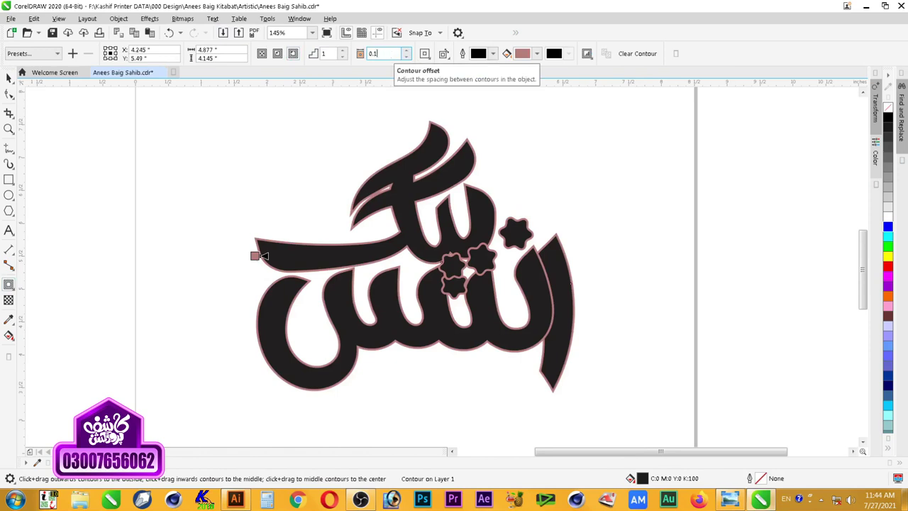
pyautogui.press('Return')
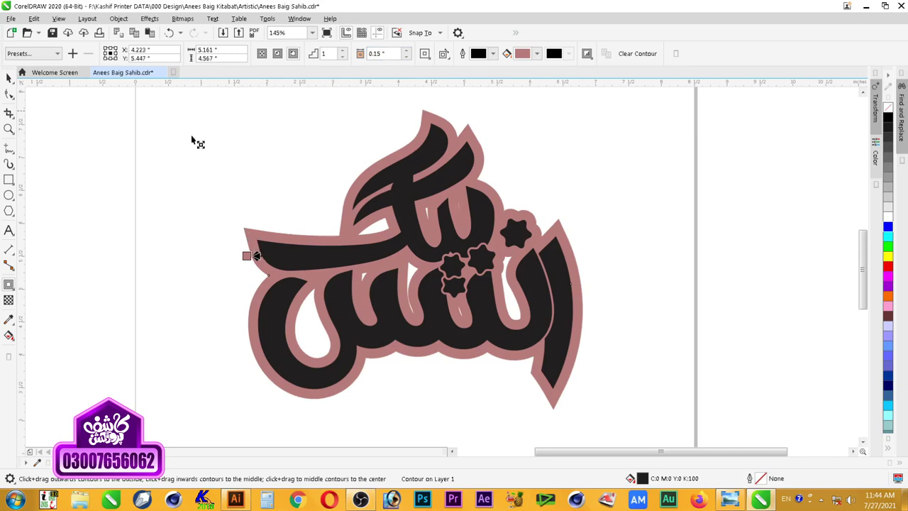
pyautogui.click(424, 54)
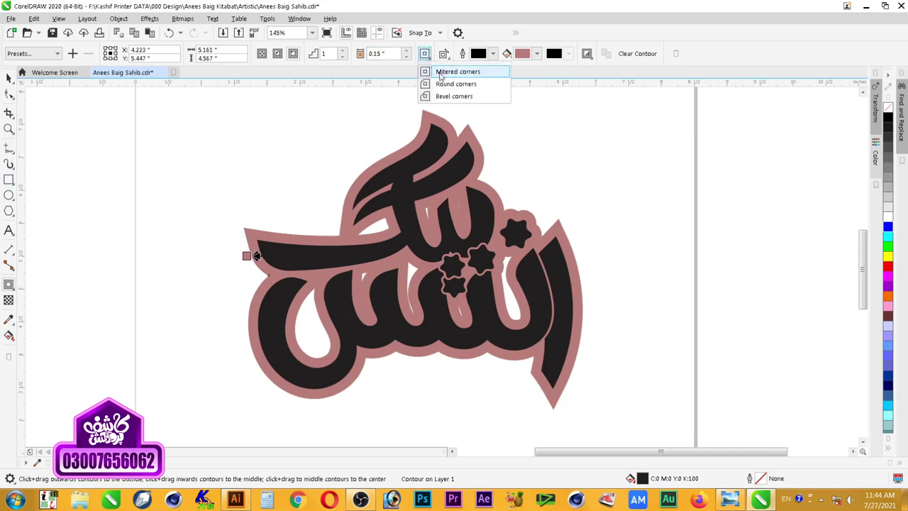
pyautogui.click(444, 85)
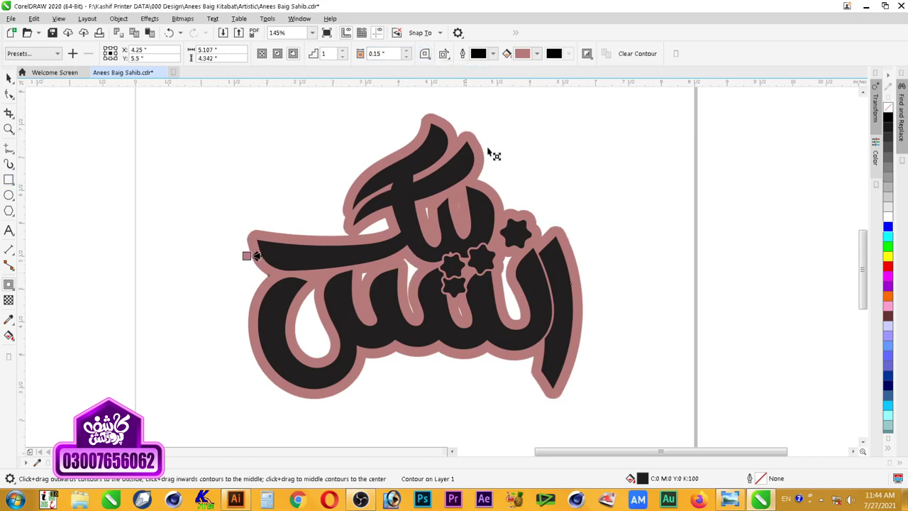
# Step: Separate the pink contour from the lettering and break it into individual pieces
pyautogui.click(9, 78)
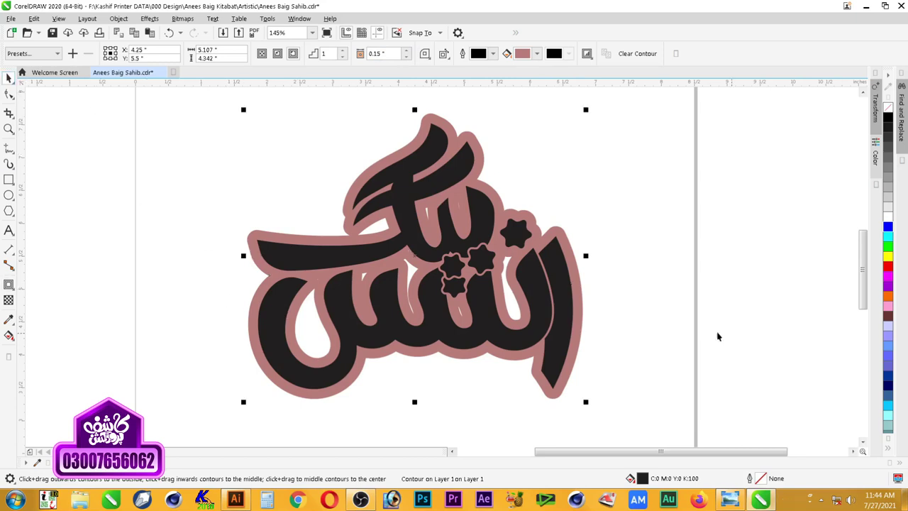
pyautogui.rightClick(571, 247)
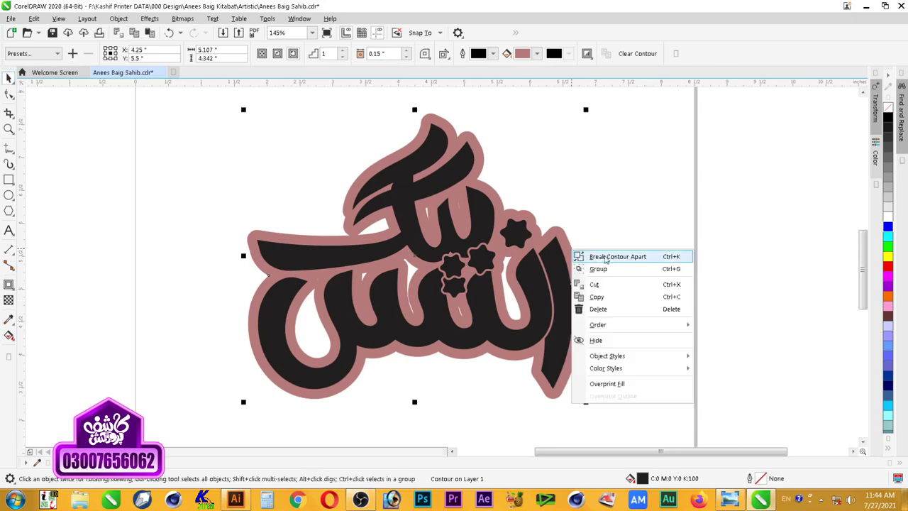
pyautogui.click(607, 257)
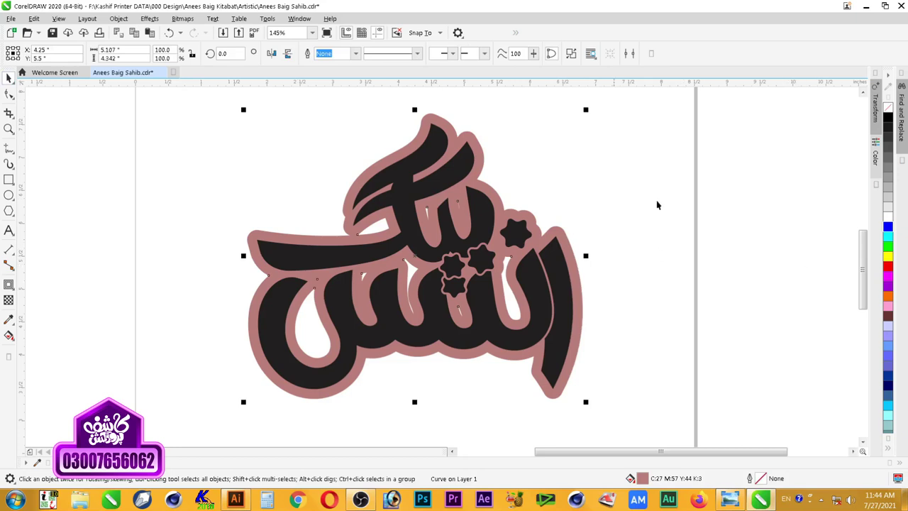
pyautogui.moveTo(560, 232); pyautogui.dragTo(305, 193)
pyautogui.hotkey('ctrl', 'z')
pyautogui.click(569, 57)
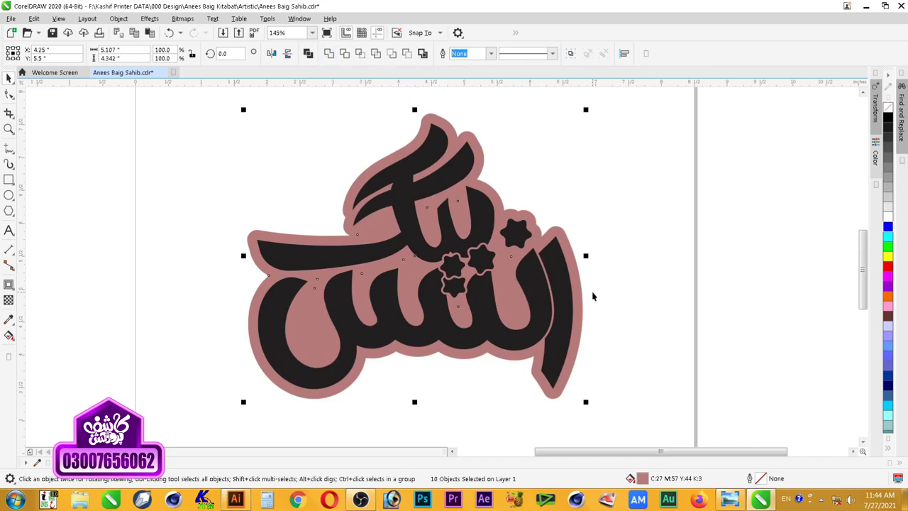
# Step: Move the pink pieces aside and inspect the small inner drop-shaped pieces
pyautogui.moveTo(579, 290); pyautogui.dragTo(197, 316)
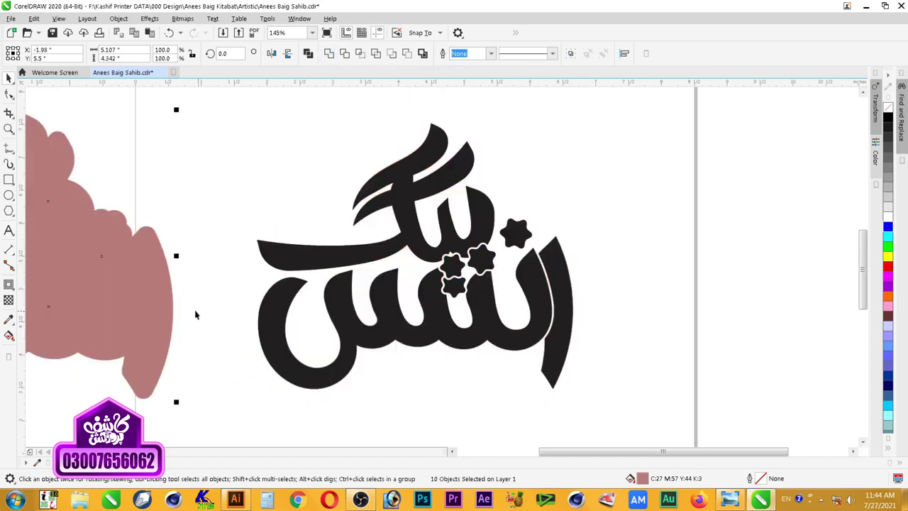
pyautogui.hotkey('shift', 'F2')
pyautogui.scroll(-4, 373, 319)
pyautogui.moveTo(450, 253); pyautogui.dragTo(249, 395)
pyautogui.moveTo(398, 311); pyautogui.dragTo(220, 312)
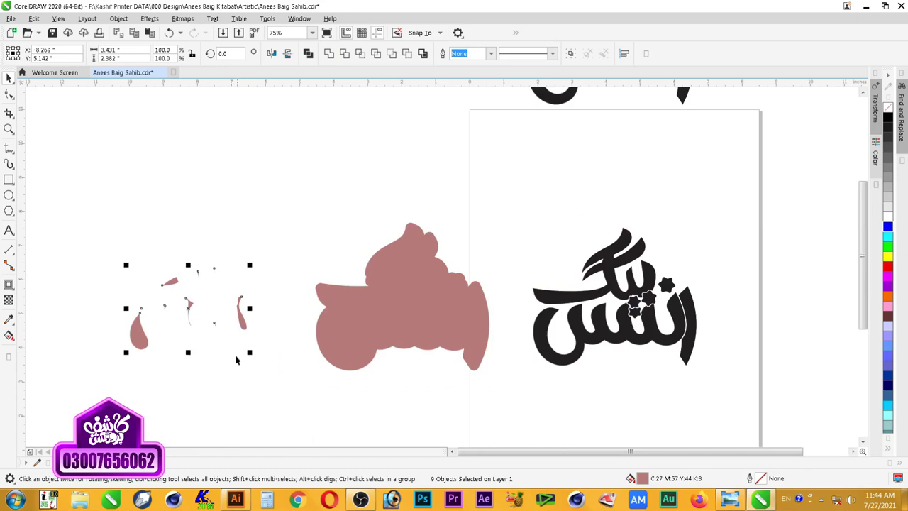
pyautogui.hotkey('ctrl', 'z')
# Step: Combine all pink pieces into one solid shape centred behind the black lettering
pyautogui.moveTo(268, 173); pyautogui.dragTo(503, 409)
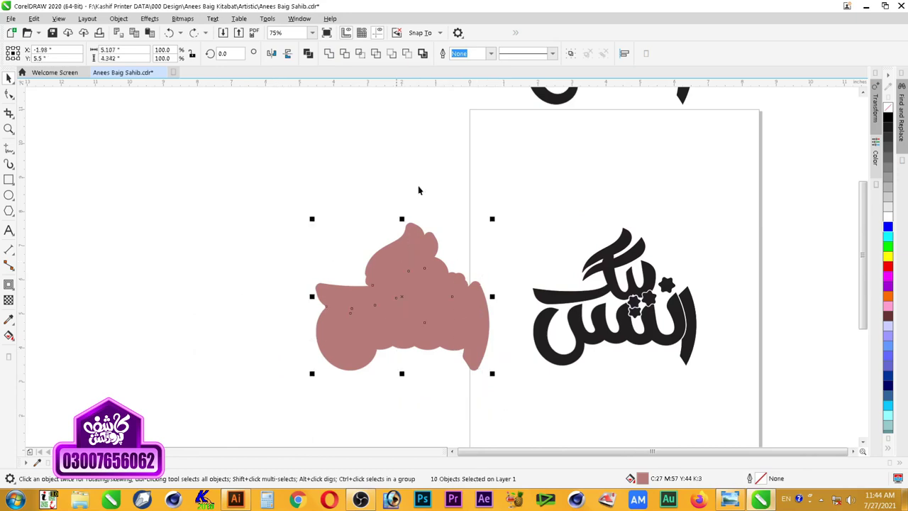
pyautogui.press('c')
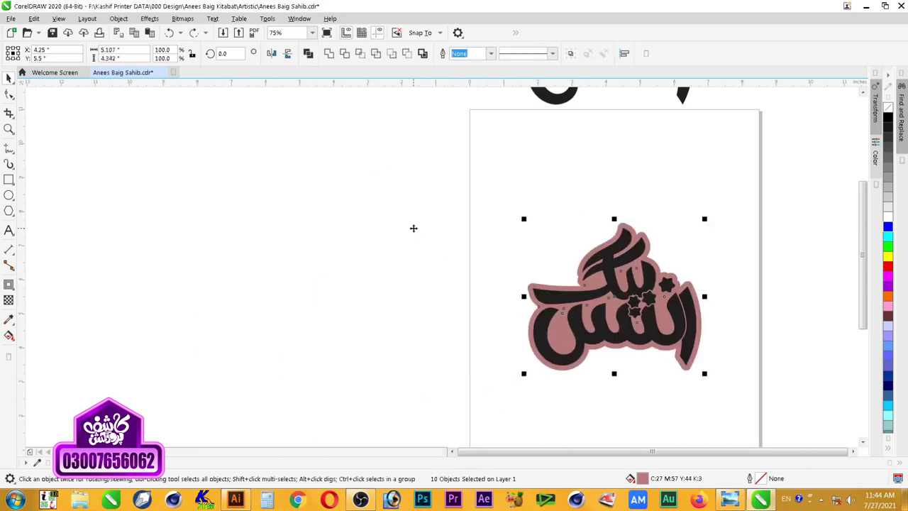
pyautogui.click(344, 53)
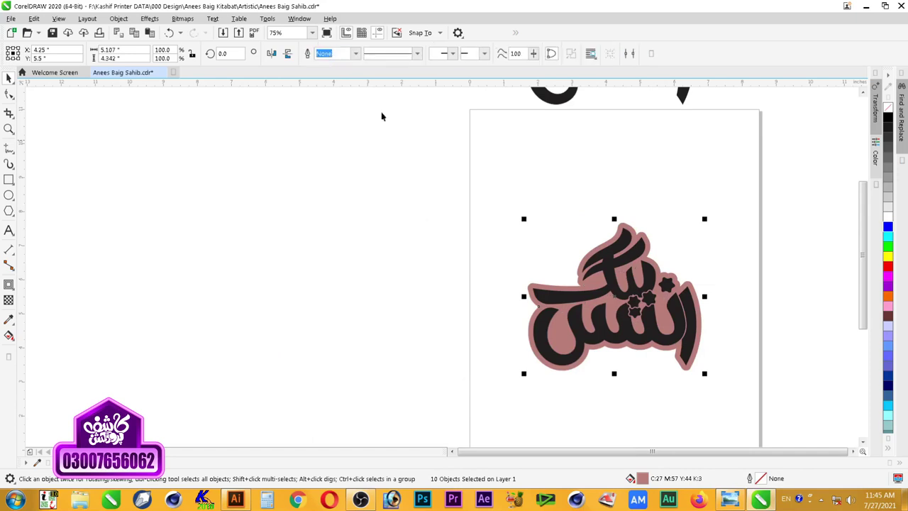
pyautogui.hotkey('shift', 'F2')
pyautogui.click(656, 193)
pyautogui.press('F3')
pyautogui.press('F2')
pyautogui.moveTo(711, 126); pyautogui.dragTo(342, 317)
pyautogui.moveTo(330, 122); pyautogui.dragTo(624, 398)
pyautogui.click(653, 358)
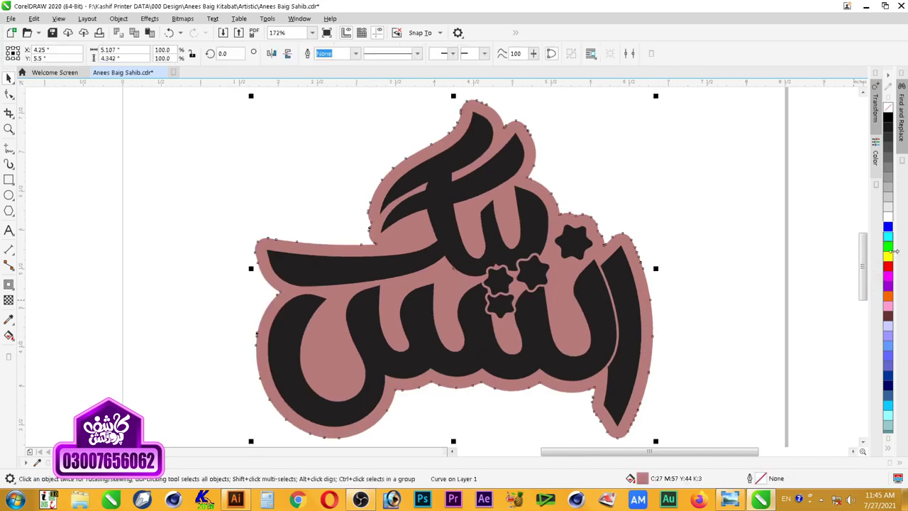
# Step: Try a blue fill on the pink backing, undo it, and check the lettering group
pyautogui.click(888, 226)
pyautogui.hotkey('ctrl', 'z')
pyautogui.click(709, 283)
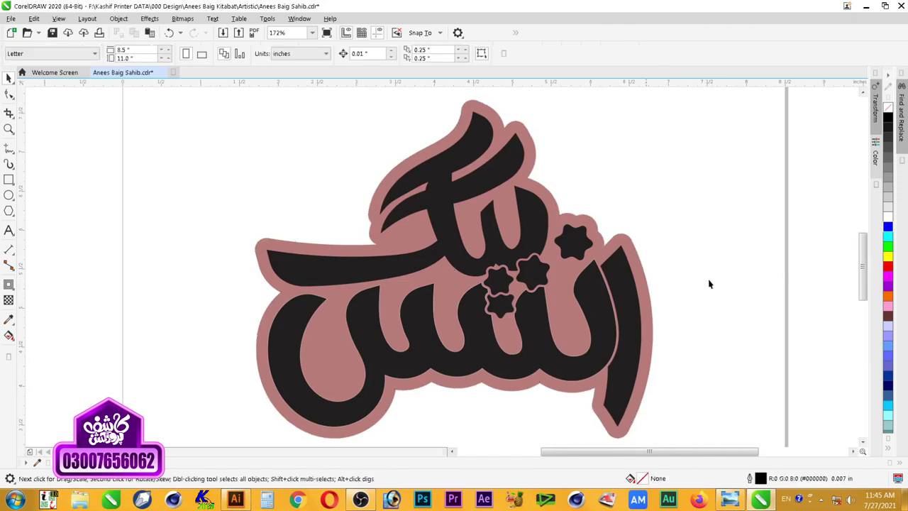
pyautogui.click(608, 291)
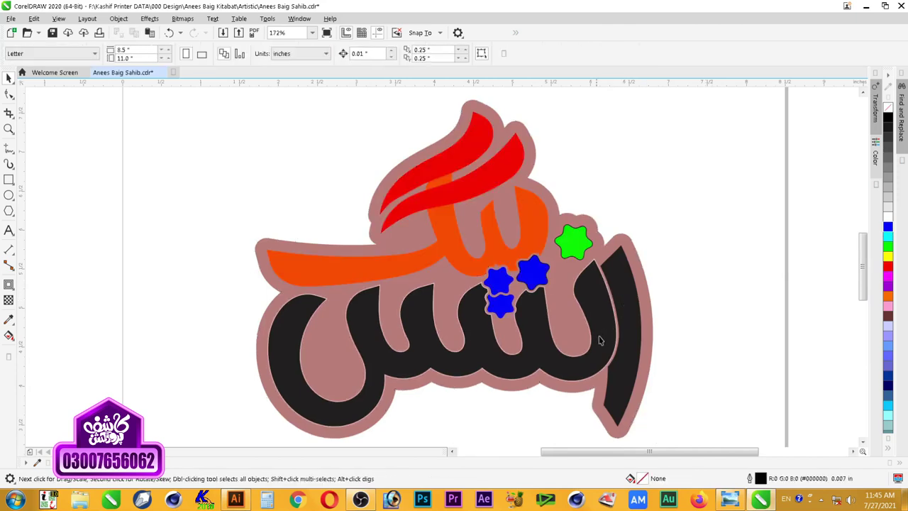
pyautogui.click(569, 360)
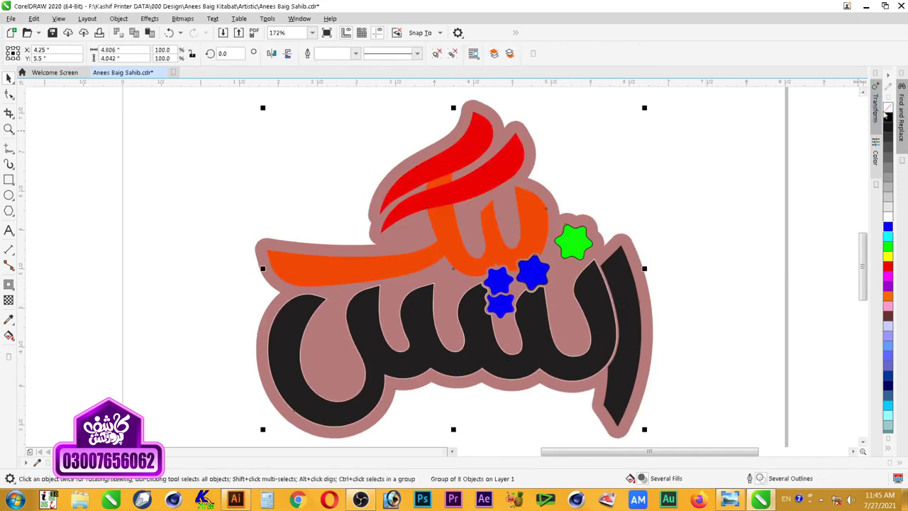
pyautogui.click(700, 239)
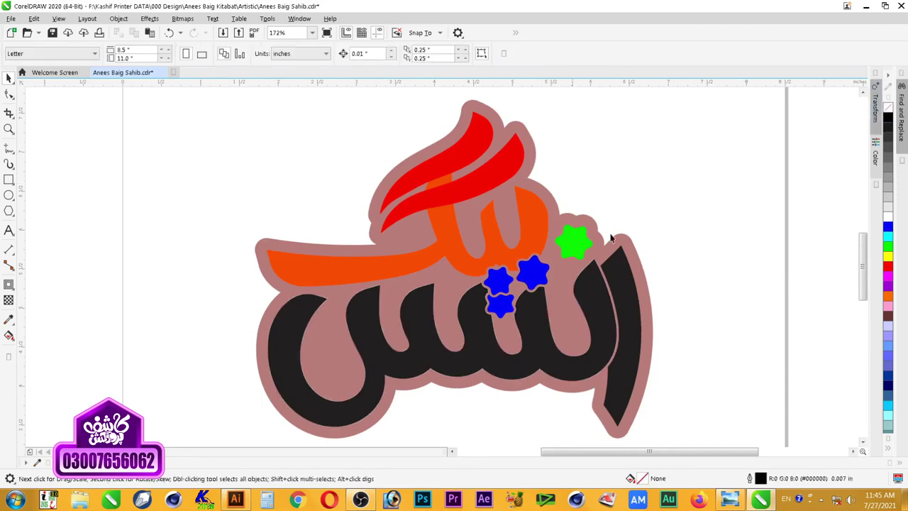
# Step: Select the pink backing shape and open its Edit Fill dialog
pyautogui.click(586, 243)
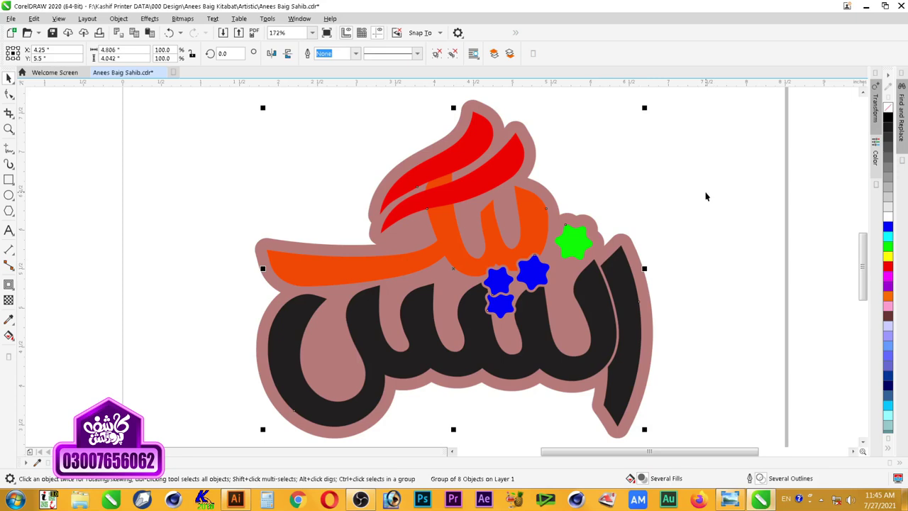
pyautogui.click(648, 259)
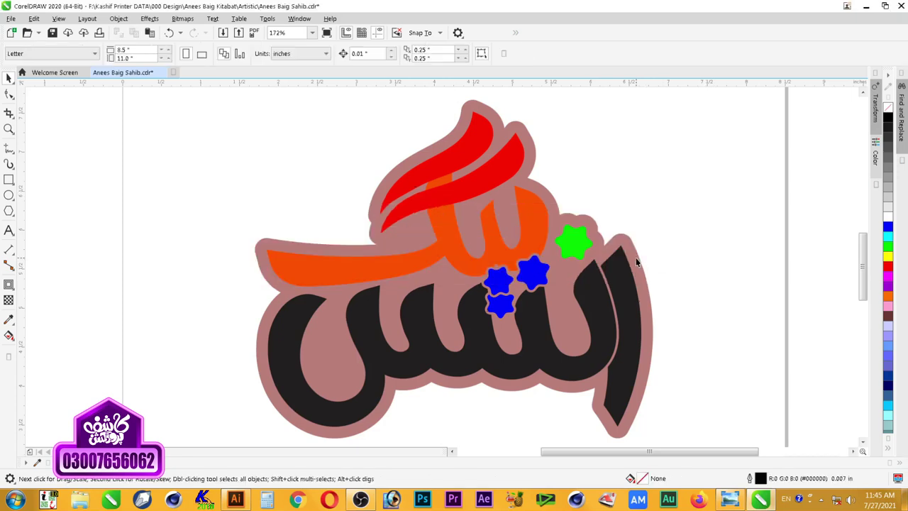
pyautogui.click(636, 263)
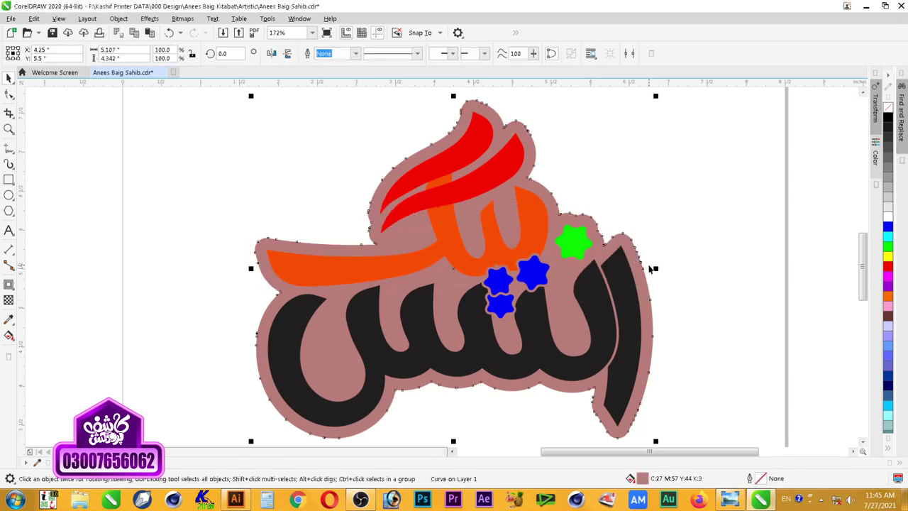
pyautogui.press('F11')
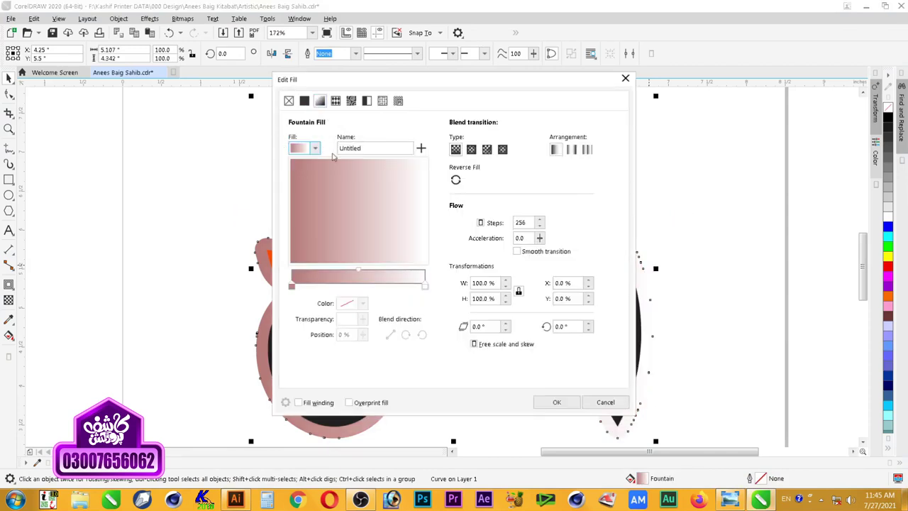
# Step: Rotate the backing's fountain fill to 90° and set its right stop to bright blue #0040FF
pyautogui.moveTo(573, 326); pyautogui.dragTo(524, 328)
pyautogui.write('90')
pyautogui.press('Tab')
pyautogui.click(424, 286)
pyautogui.click(361, 302)
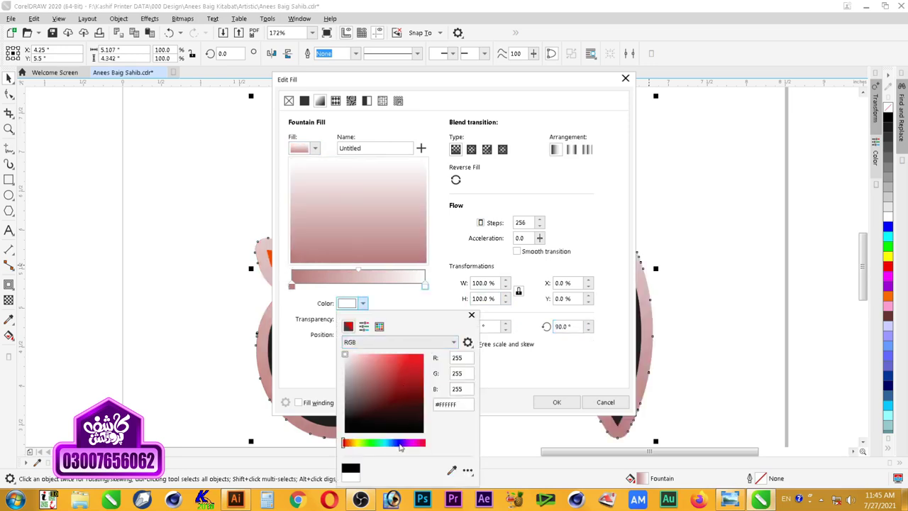
pyautogui.moveTo(401, 444); pyautogui.dragTo(391, 444)
pyautogui.moveTo(400, 380); pyautogui.dragTo(423, 354)
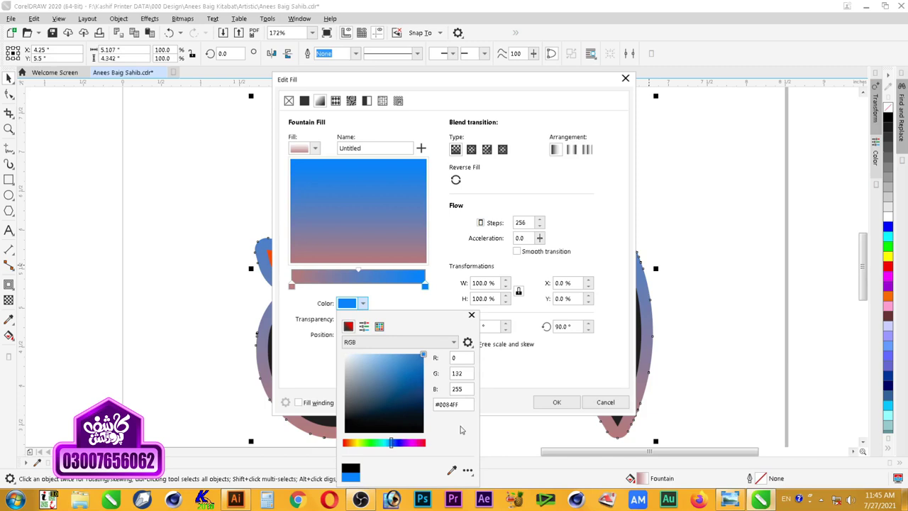
pyautogui.moveTo(394, 444); pyautogui.dragTo(400, 445)
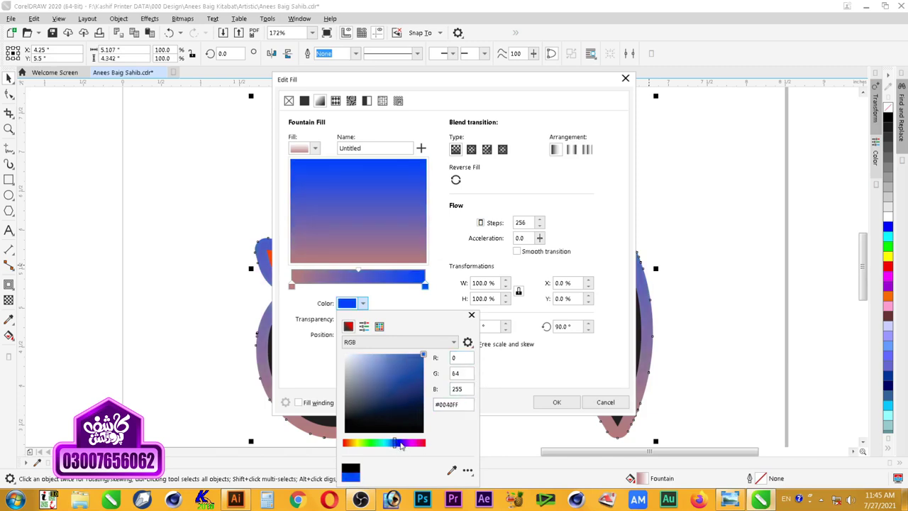
pyautogui.click(438, 303)
# Step: Set the left gradient stop to deep navy blue and apply the fill
pyautogui.click(291, 286)
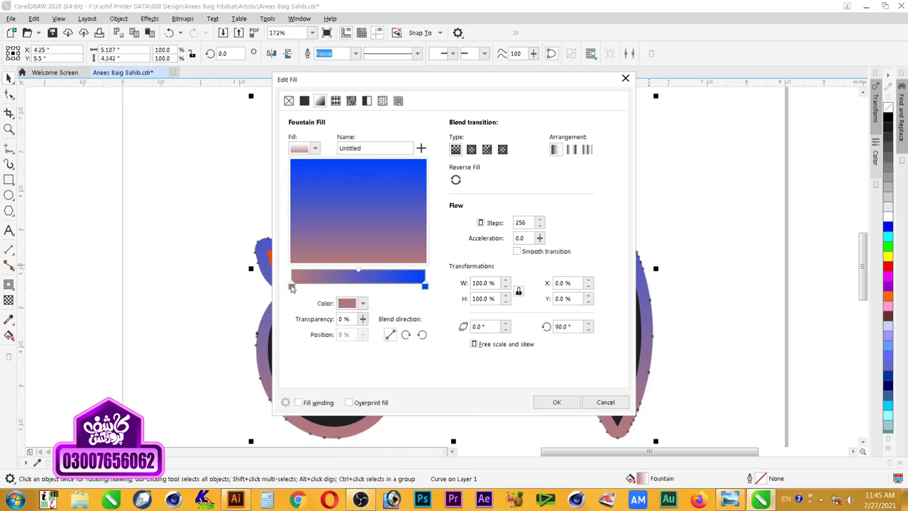
pyautogui.click(347, 303)
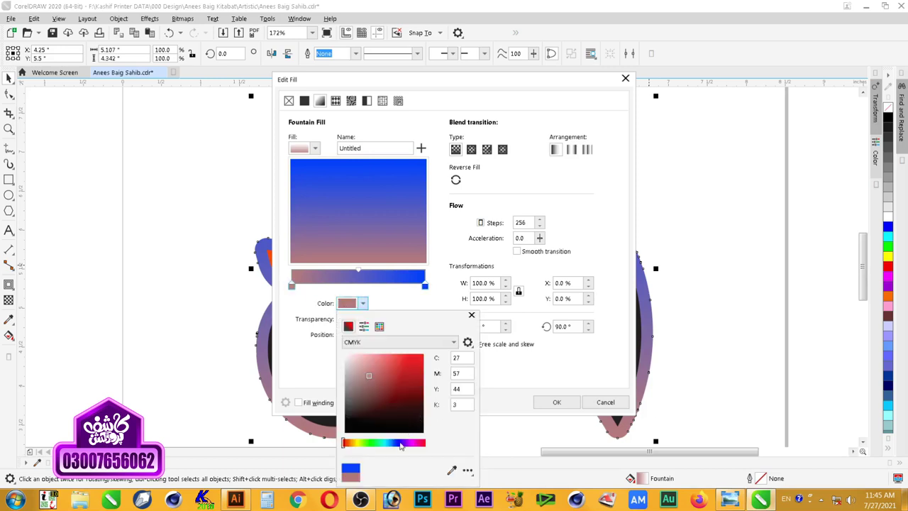
pyautogui.moveTo(401, 446); pyautogui.dragTo(399, 446)
pyautogui.click(424, 386)
pyautogui.click(422, 392)
pyautogui.click(422, 404)
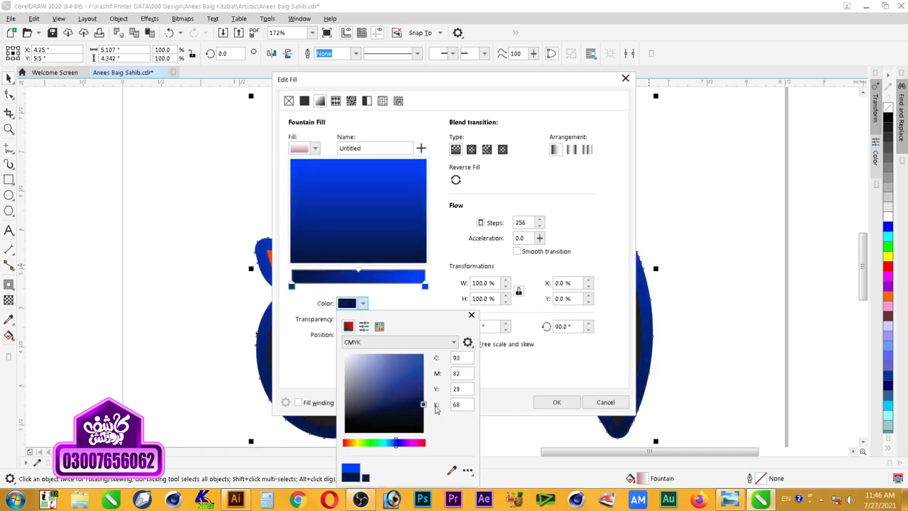
pyautogui.click(515, 417)
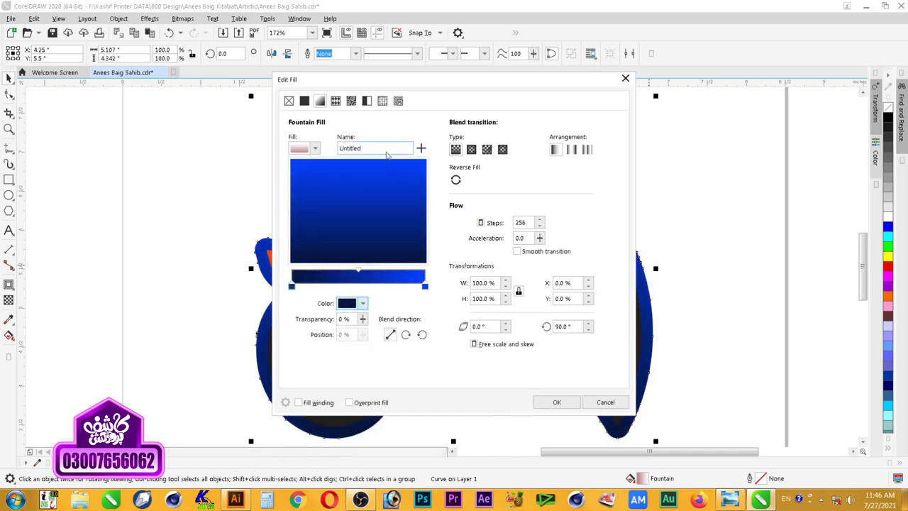
pyautogui.click(556, 402)
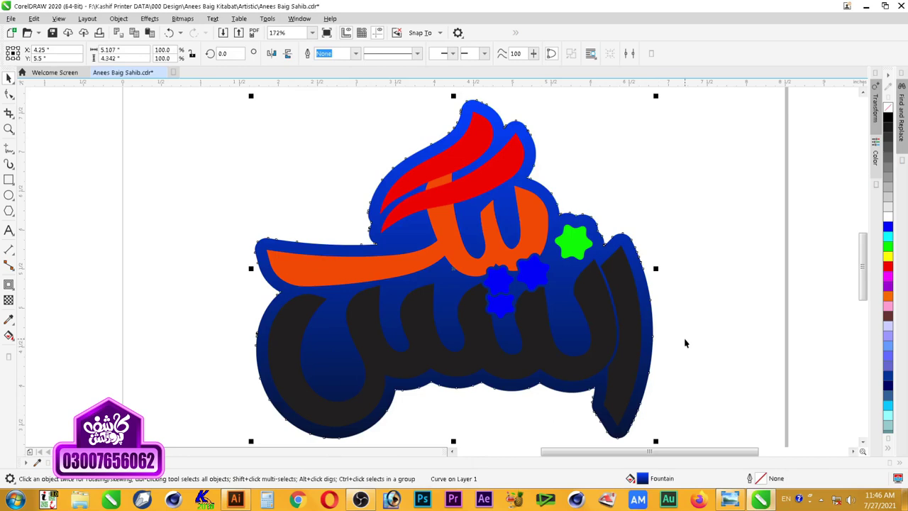
# Step: Zoom in on the lower part of the artwork below the lettering
pyautogui.click(507, 276)
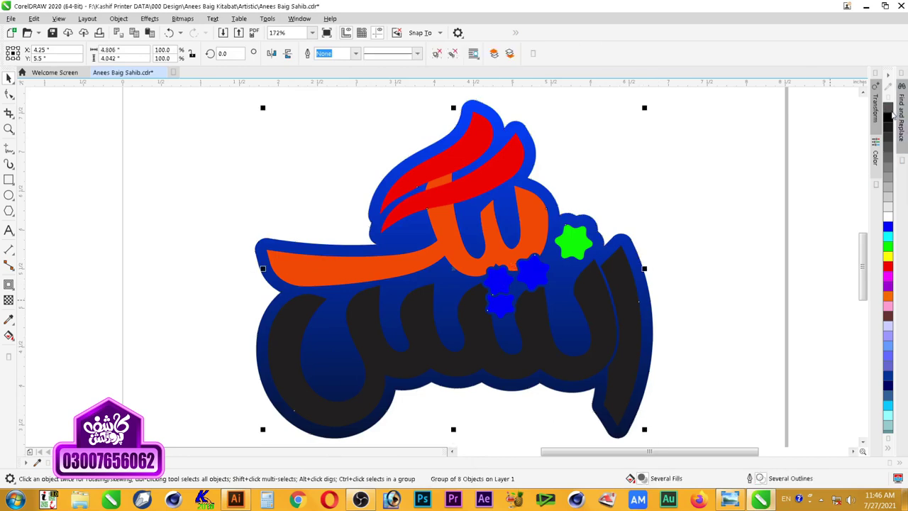
pyautogui.click(726, 241)
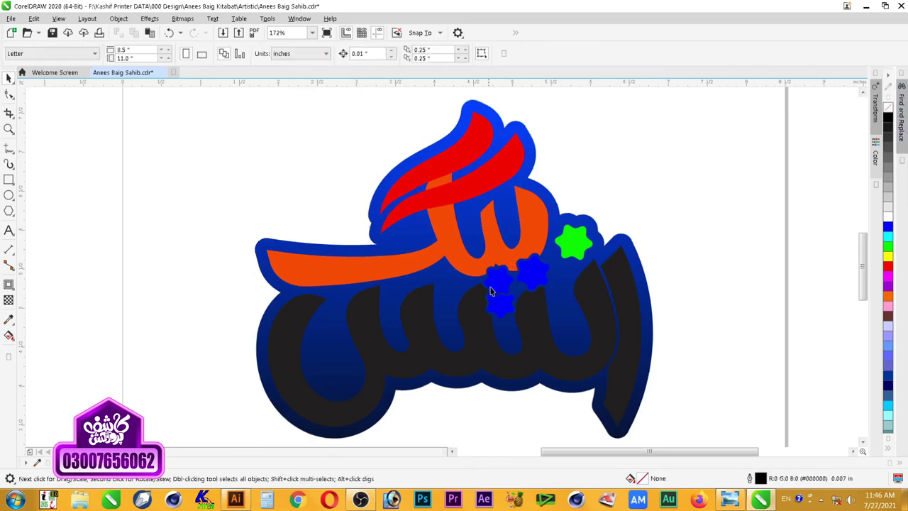
pyautogui.click(570, 257)
pyautogui.press('Escape')
pyautogui.click(626, 305)
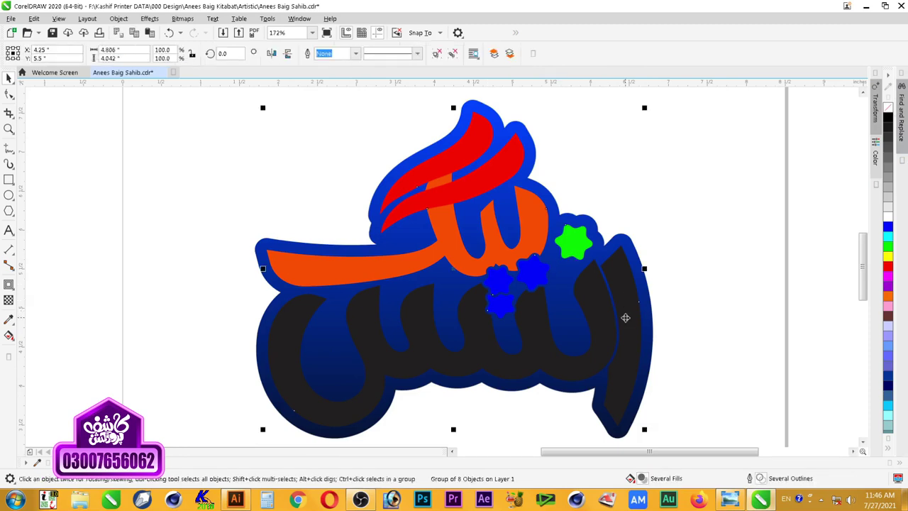
pyautogui.scroll(-3, 625, 318)
pyautogui.press('z')
pyautogui.moveTo(705, 265); pyautogui.dragTo(460, 402)
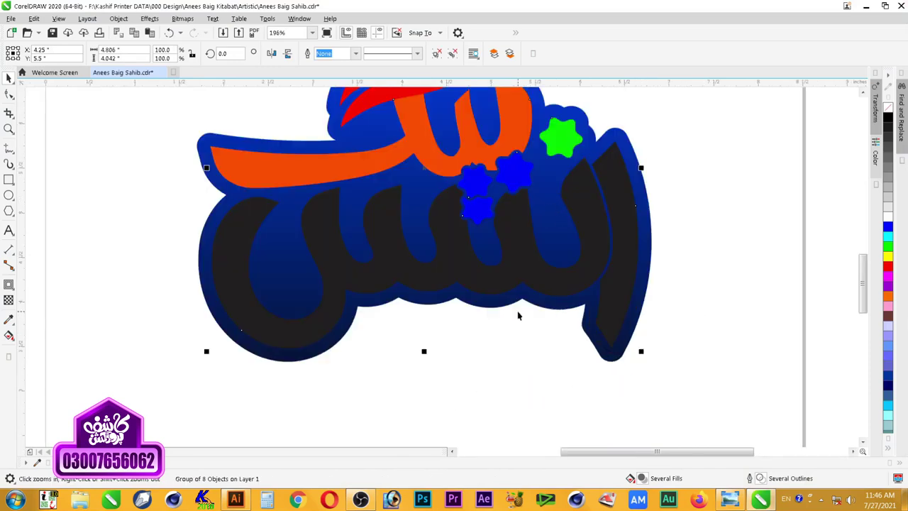
pyautogui.press('space')
# Step: Try moving the green star lower, then undo the change
pyautogui.click(527, 353)
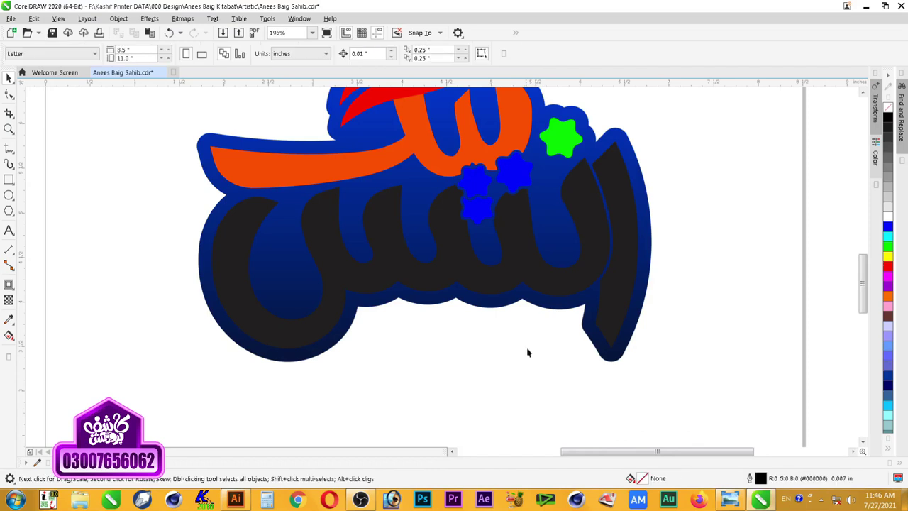
pyautogui.click(532, 306)
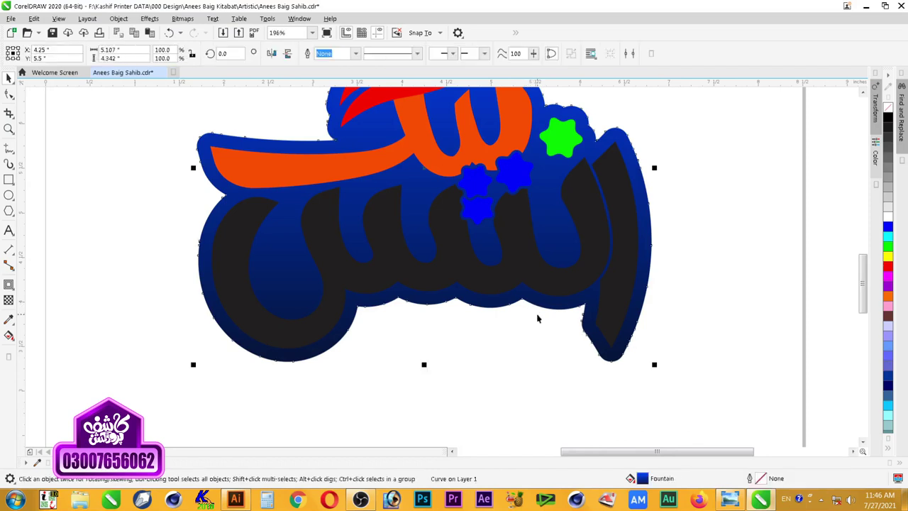
pyautogui.click(523, 344)
pyautogui.click(565, 147)
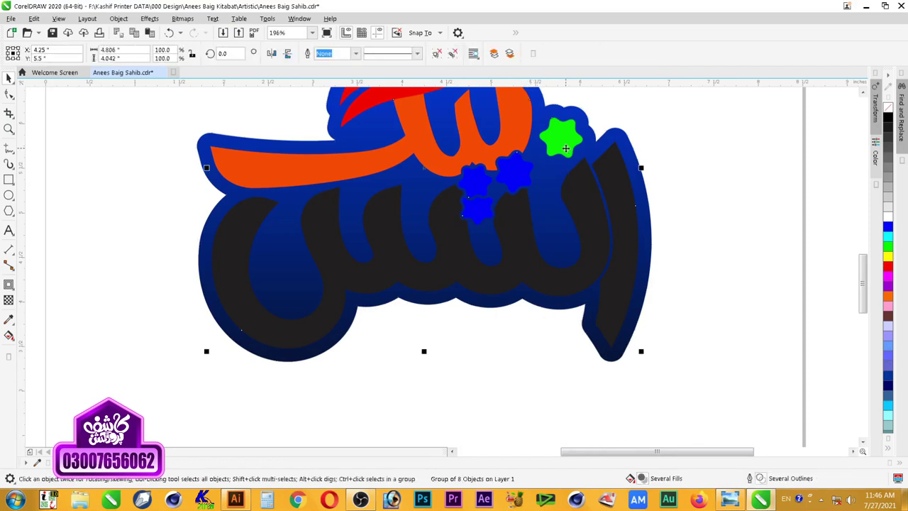
pyautogui.keyDown('ctrl'); pyautogui.click(560, 139); pyautogui.keyUp('ctrl')
pyautogui.moveTo(560, 139); pyautogui.dragTo(509, 318)
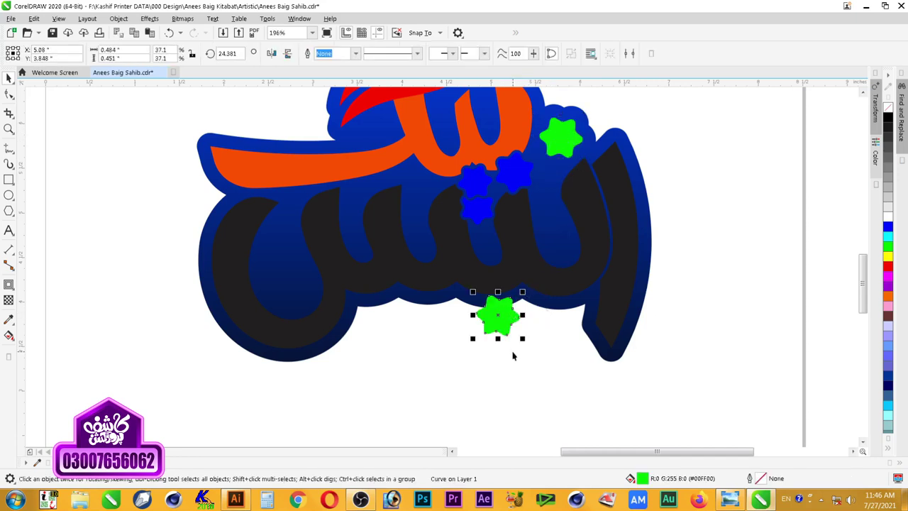
pyautogui.hotkey('ctrl', 'z')
# Step: Move the blue star pair below the lettering, rotate it side by side, and enlarge it
pyautogui.click(482, 186)
pyautogui.moveTo(478, 208); pyautogui.dragTo(505, 344)
pyautogui.click(505, 341)
pyautogui.moveTo(523, 291); pyautogui.dragTo(545, 352)
pyautogui.click(525, 391)
pyautogui.click(515, 338)
pyautogui.moveTo(536, 307); pyautogui.dragTo(549, 322)
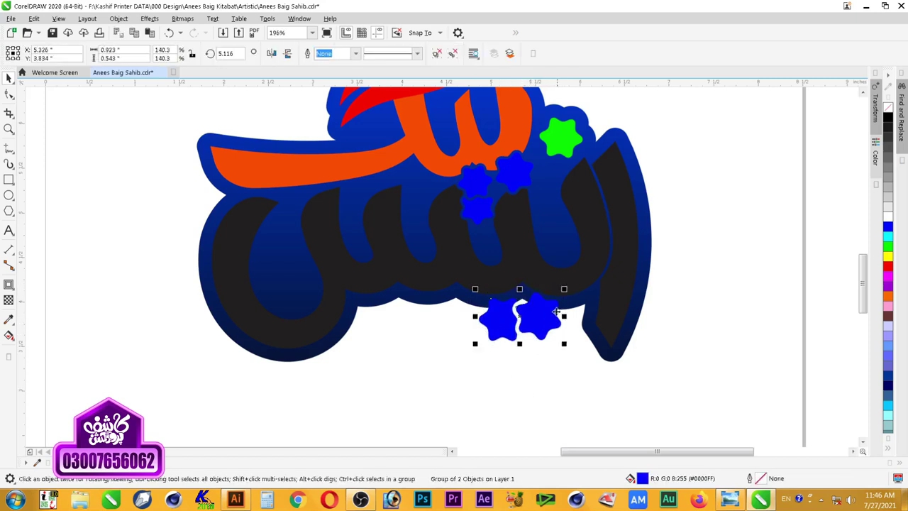
pyautogui.moveTo(564, 289); pyautogui.dragTo(548, 321)
pyautogui.click(514, 392)
# Step: Add an outside contour around the blue star pair and break the contour apart
pyautogui.click(580, 303)
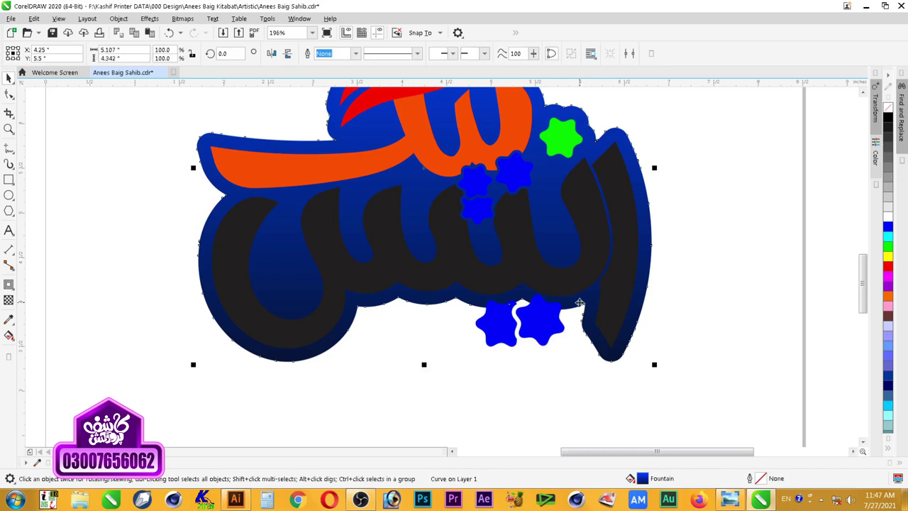
pyautogui.click(550, 322)
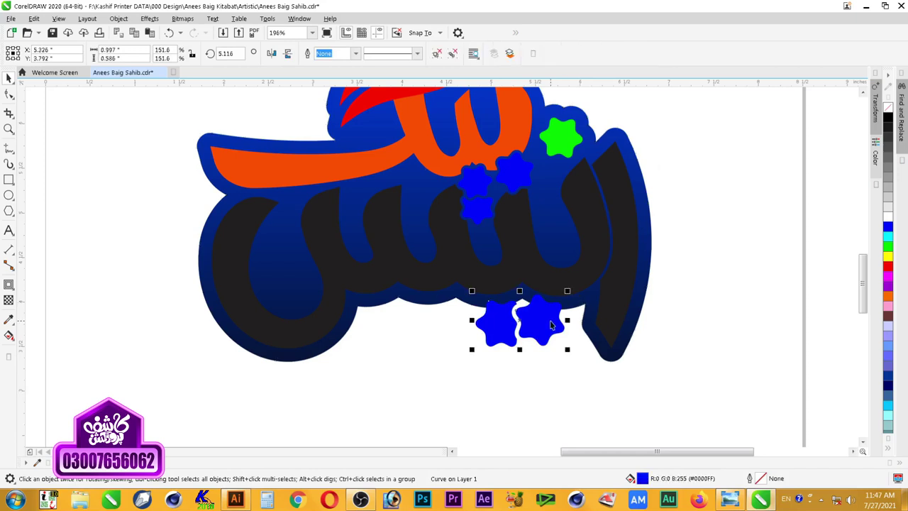
pyautogui.click(10, 286)
pyautogui.moveTo(525, 315); pyautogui.dragTo(553, 310)
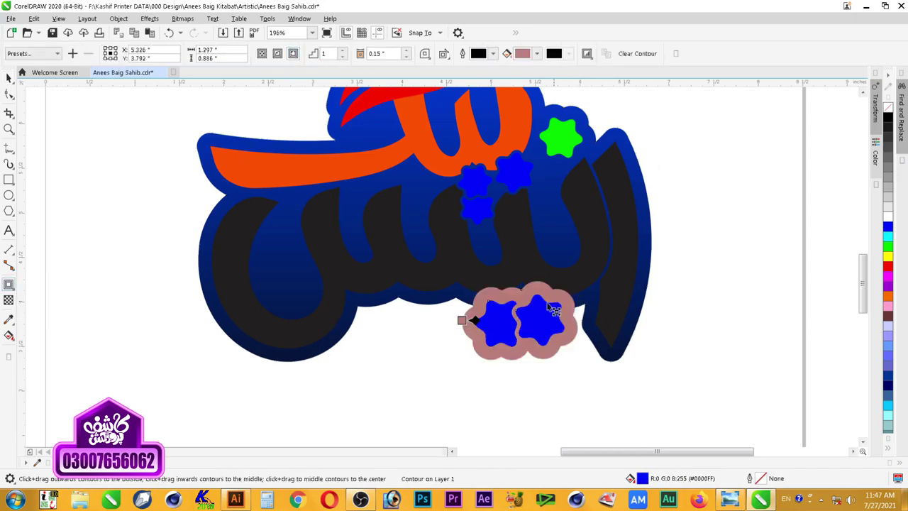
pyautogui.click(9, 78)
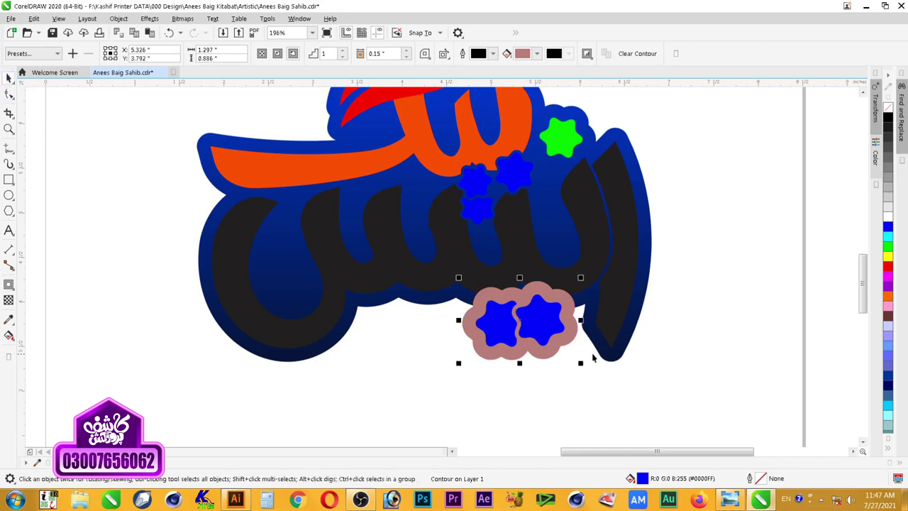
pyautogui.rightClick(553, 354)
pyautogui.click(575, 207)
# Step: Combine the contour with the dark-blue backing and delete the stars, leaving star-shaped holes
pyautogui.click(676, 315)
pyautogui.click(559, 351)
pyautogui.keyDown('shift'); pyautogui.click(616, 357); pyautogui.keyUp('shift')
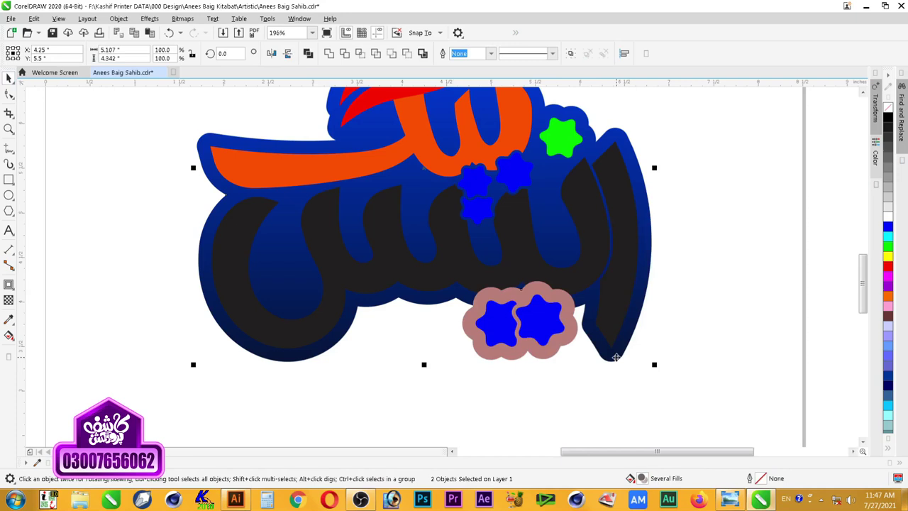
pyautogui.hotkey('ctrl', 'l')
pyautogui.click(546, 340)
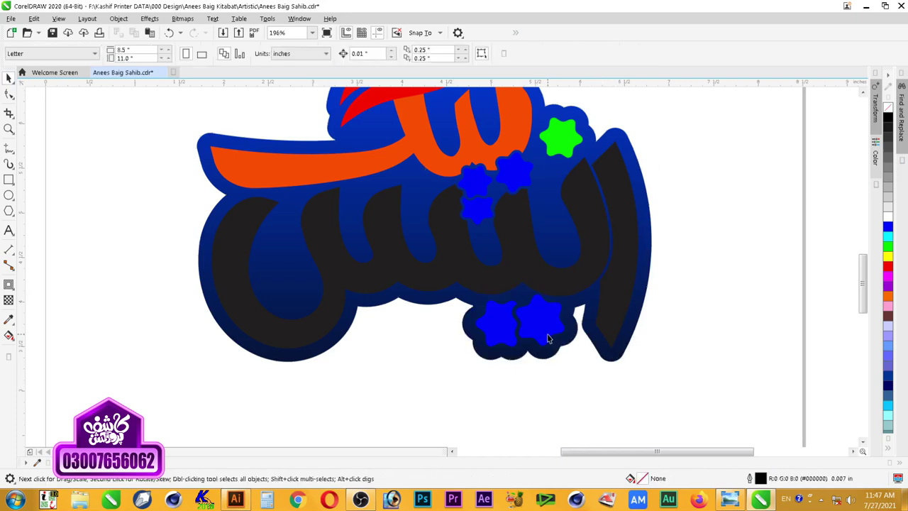
pyautogui.press('Delete')
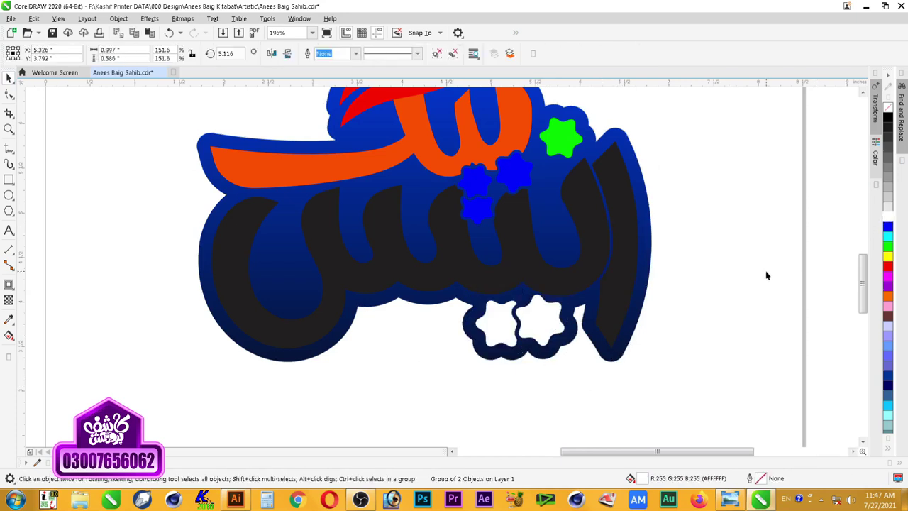
# Step: Group the two black lettering pieces and open Edit Fill for them
pyautogui.scroll(-3, 680, 267)
pyautogui.press('z')
pyautogui.moveTo(703, 156); pyautogui.dragTo(424, 332)
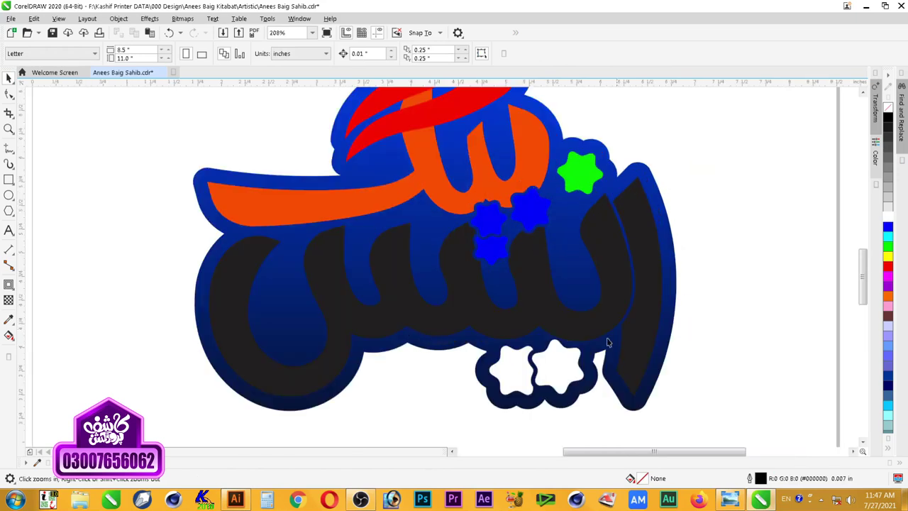
pyautogui.rightClick(640, 260)
pyautogui.moveTo(692, 114); pyautogui.dragTo(365, 413)
pyautogui.press('space')
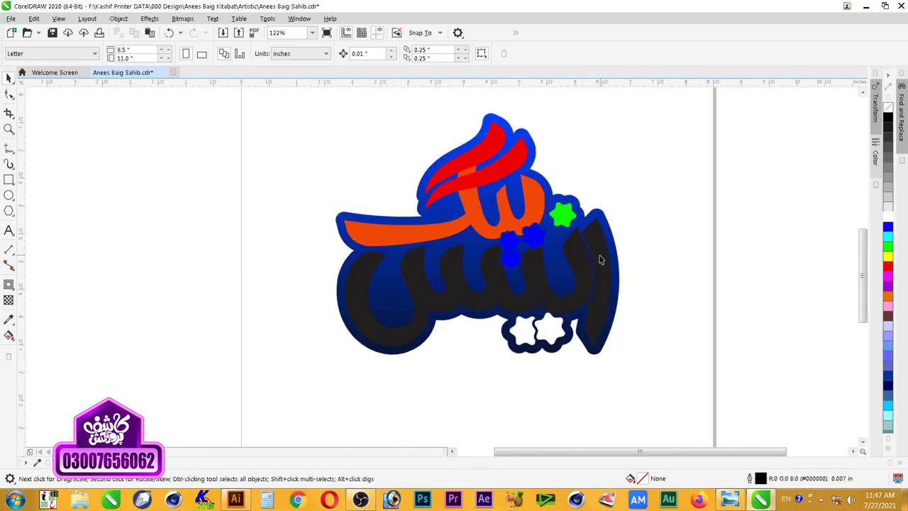
pyautogui.click(602, 259)
pyautogui.keyDown('shift'); pyautogui.click(578, 257); pyautogui.keyUp('shift')
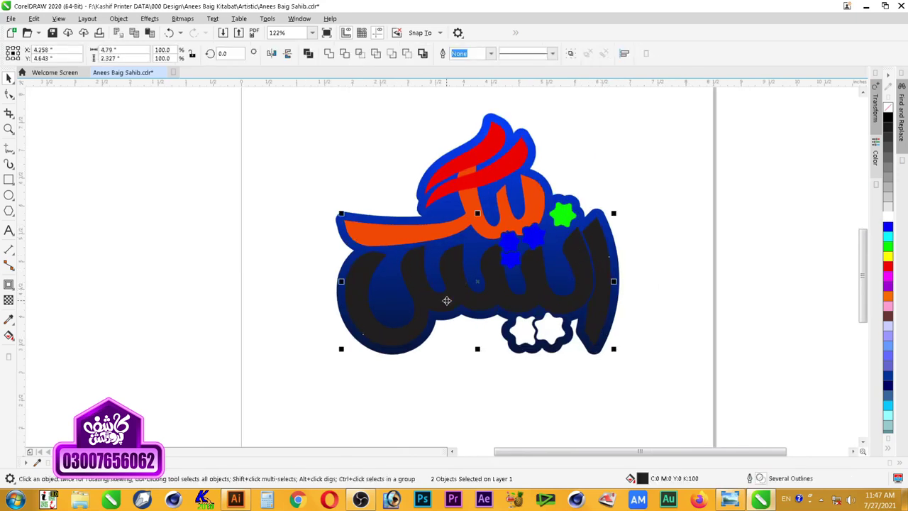
pyautogui.hotkey('ctrl', 'g')
pyautogui.press('space')
pyautogui.moveTo(639, 181); pyautogui.dragTo(344, 376)
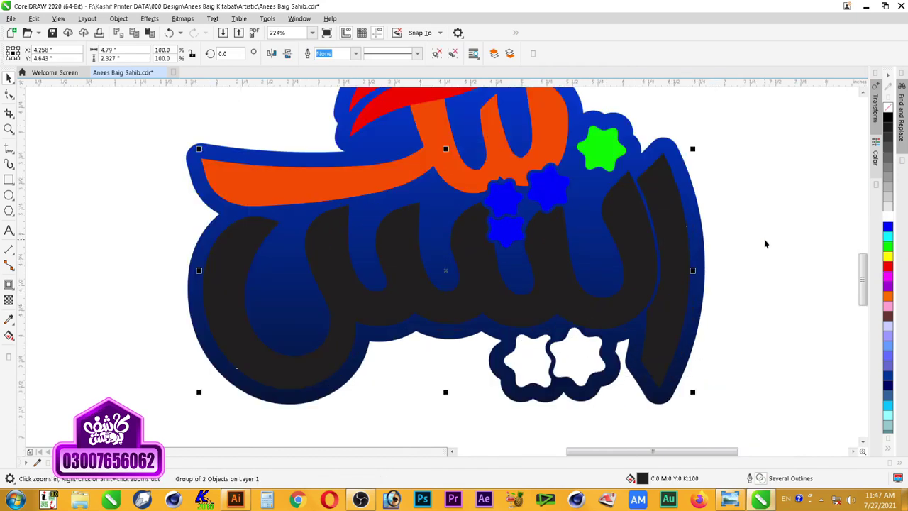
pyautogui.press('F11')
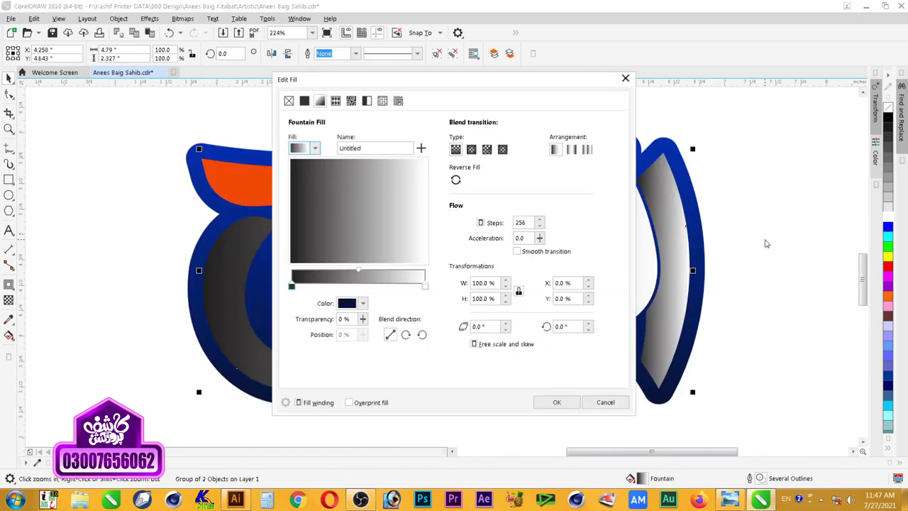
# Step: Set the lettering gradient's left stop to orange-yellow CMYK 0/29/100/0
pyautogui.moveTo(478, 86); pyautogui.dragTo(652, 110)
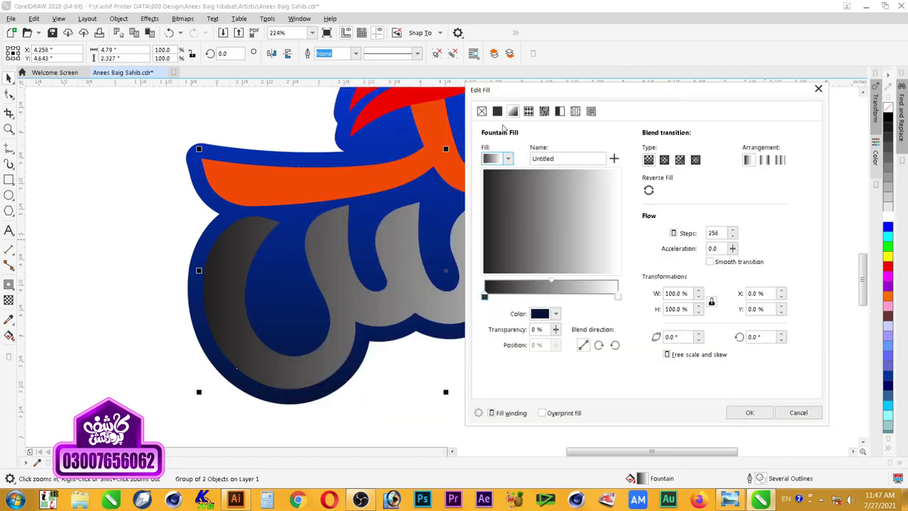
pyautogui.click(508, 159)
pyautogui.click(509, 160)
pyautogui.click(485, 298)
pyautogui.click(541, 314)
pyautogui.moveTo(586, 269); pyautogui.dragTo(546, 267)
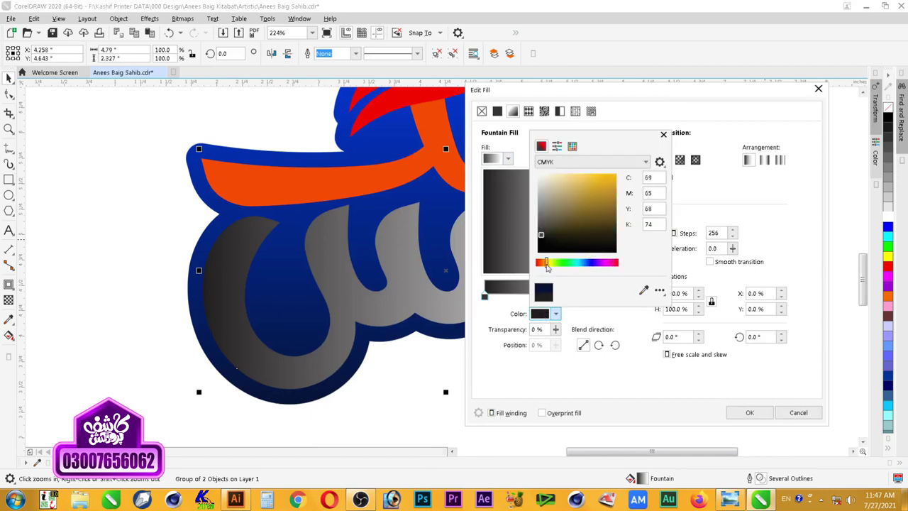
pyautogui.moveTo(594, 199); pyautogui.dragTo(617, 173)
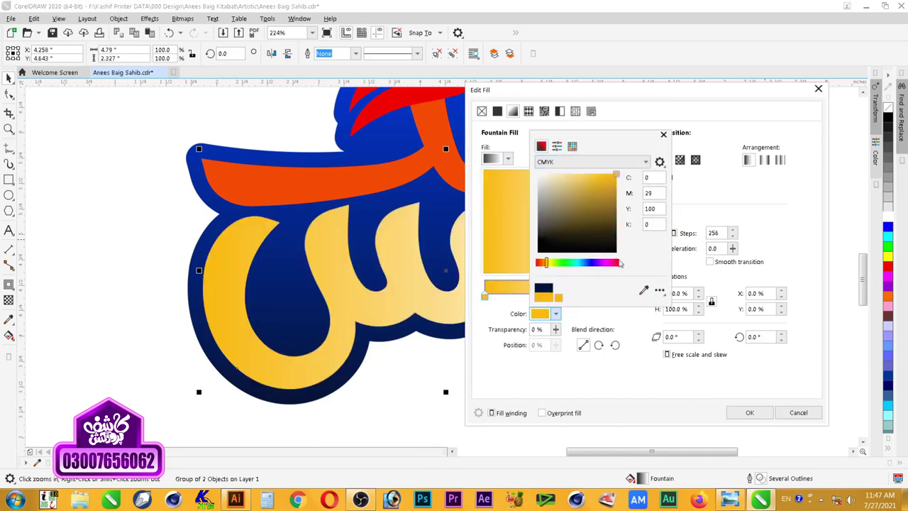
pyautogui.click(689, 275)
# Step: Set the right stop to bright yellow #FBFF00, rotate the gradient 90°, and apply it
pyautogui.click(618, 296)
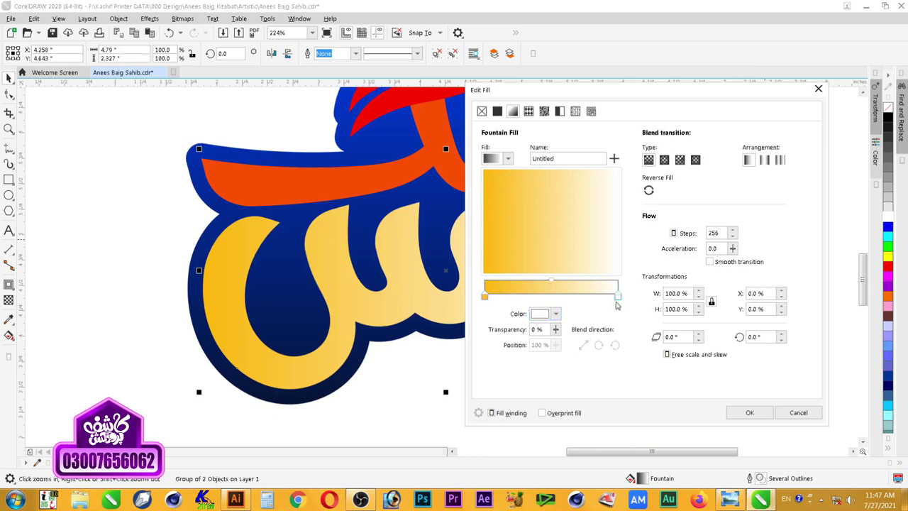
pyautogui.click(555, 313)
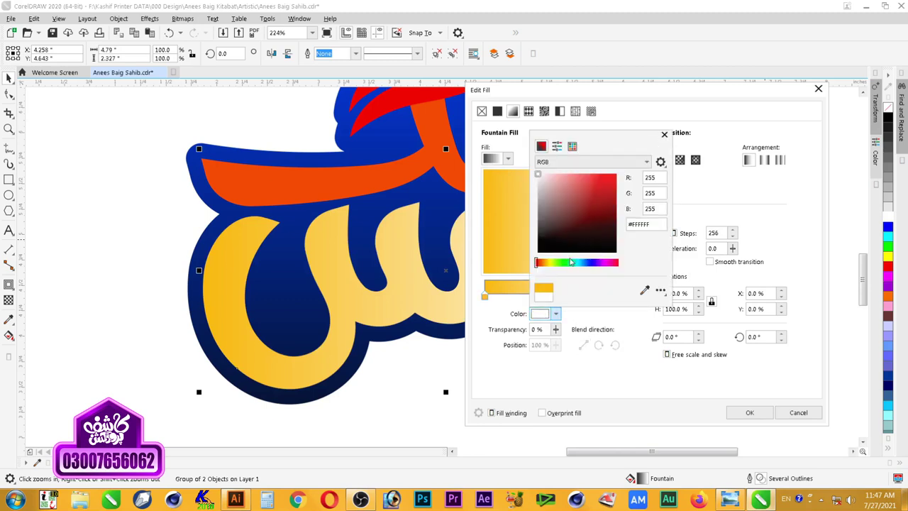
pyautogui.click(550, 263)
pyautogui.moveTo(582, 242)
pyautogui.mouseDown()
pyautogui.moveTo(641, 139)
pyautogui.moveTo(615, 174)
pyautogui.mouseUp()
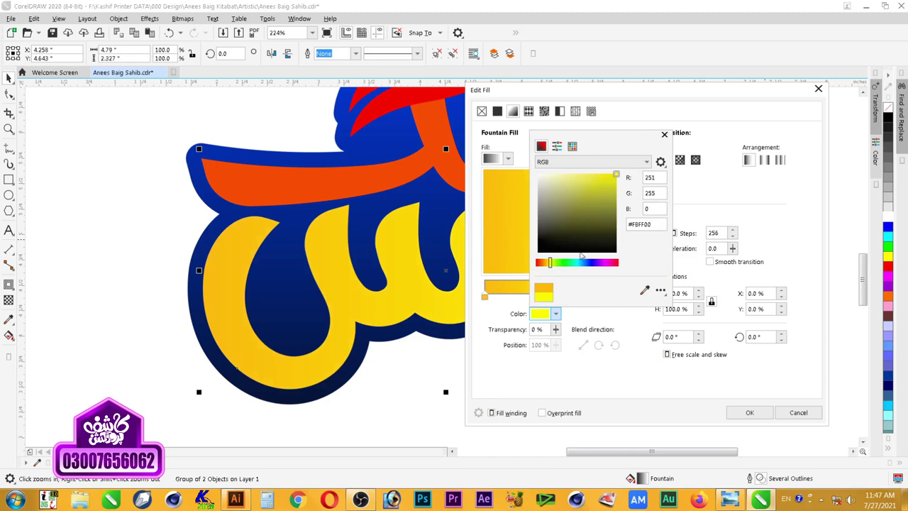
pyautogui.click(718, 278)
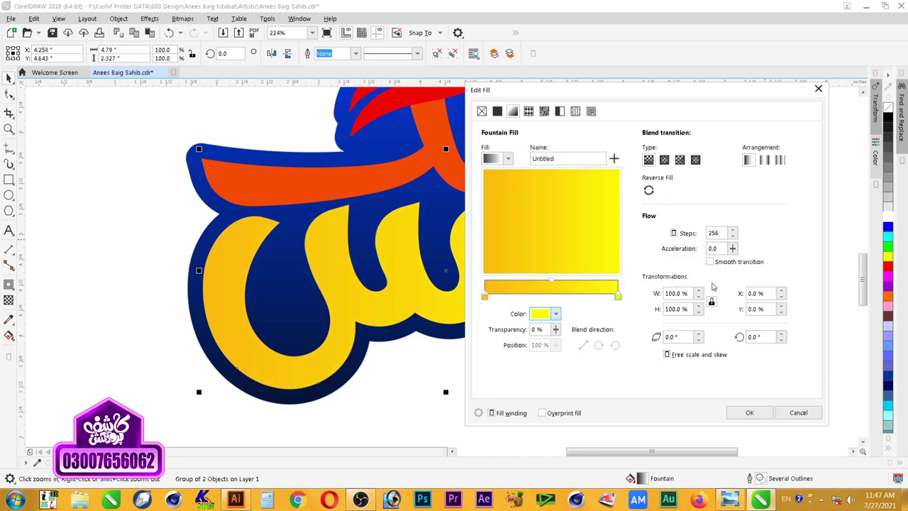
pyautogui.click(760, 338)
pyautogui.write('90')
pyautogui.press('Tab')
pyautogui.moveTo(631, 90); pyautogui.dragTo(468, 276)
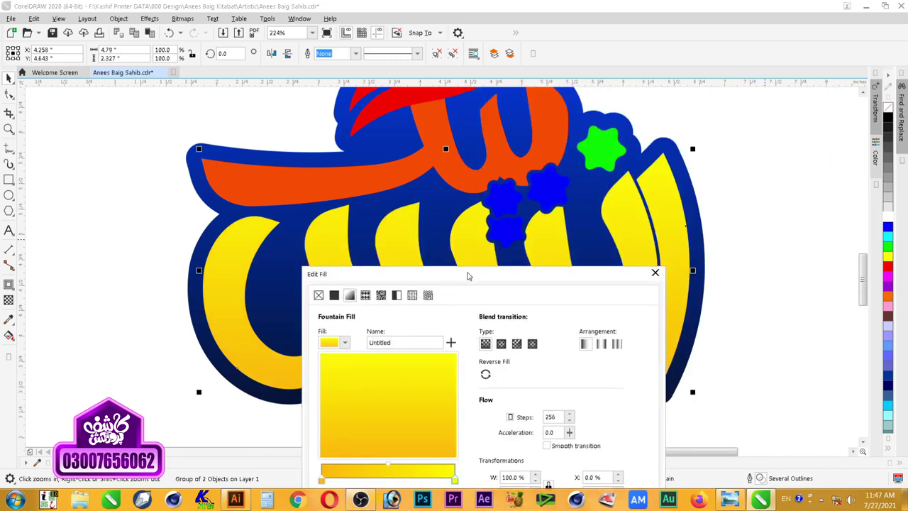
pyautogui.moveTo(531, 281); pyautogui.dragTo(507, 143)
pyautogui.click(563, 458)
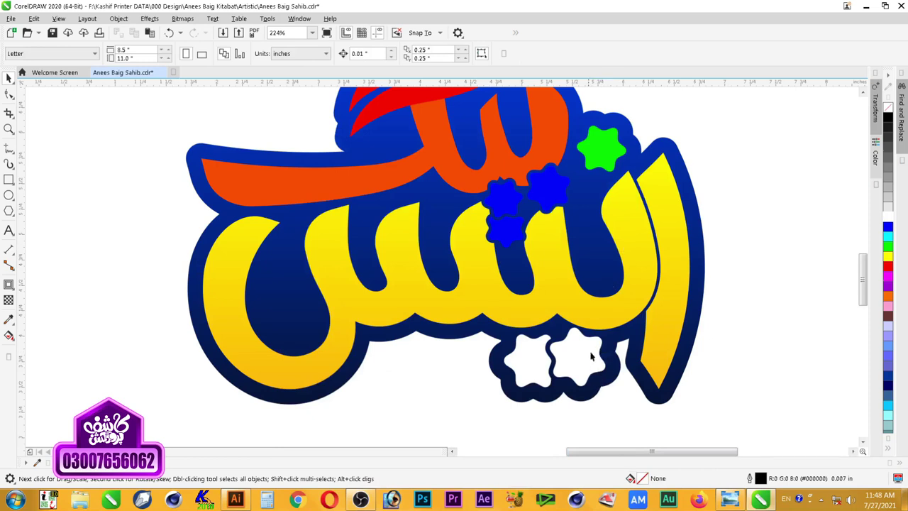
# Step: Copy the lettering's gradient fill onto the two lower white stars and the green star
pyautogui.click(601, 320)
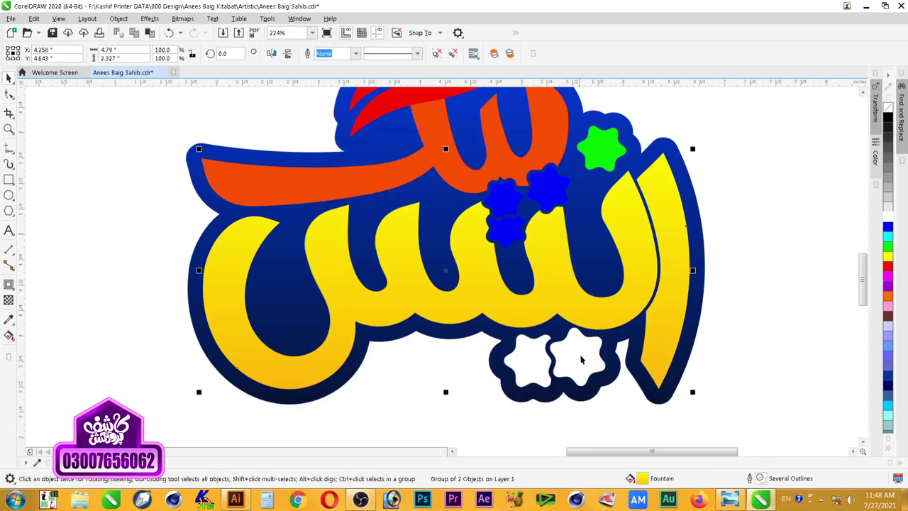
pyautogui.click(544, 369)
pyautogui.keyDown('shift'); pyautogui.click(595, 163); pyautogui.keyUp('shift')
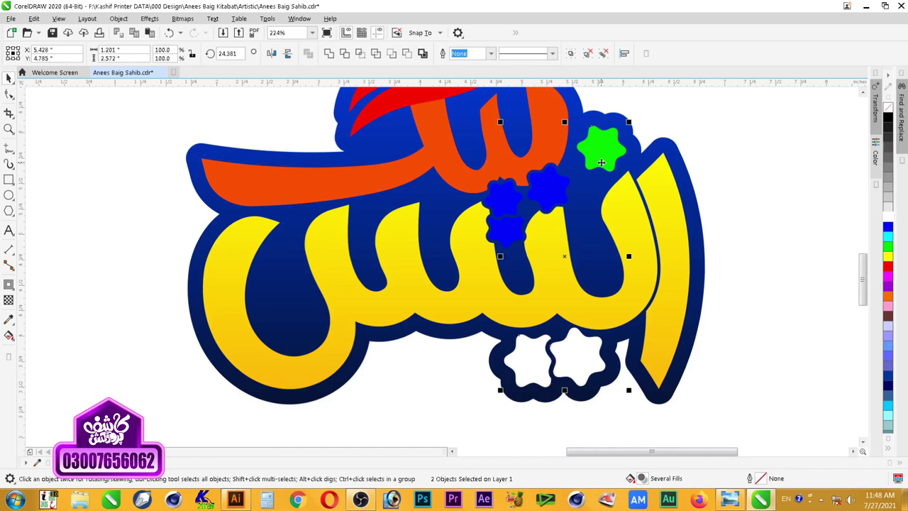
pyautogui.hotkey('ctrl', 'r')
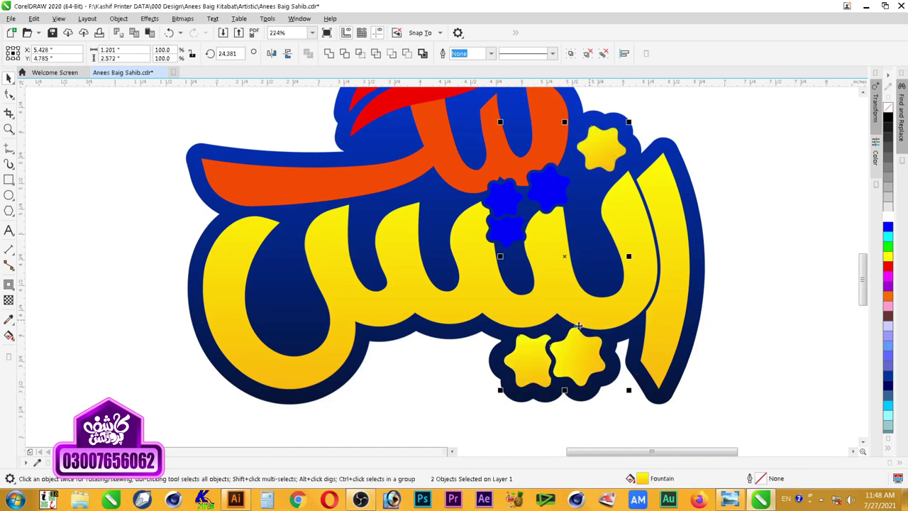
# Step: Deepen the gradient's orange stop to a redder orange across the stars and lettering
pyautogui.keyDown('shift'); pyautogui.click(662, 334); pyautogui.keyUp('shift')
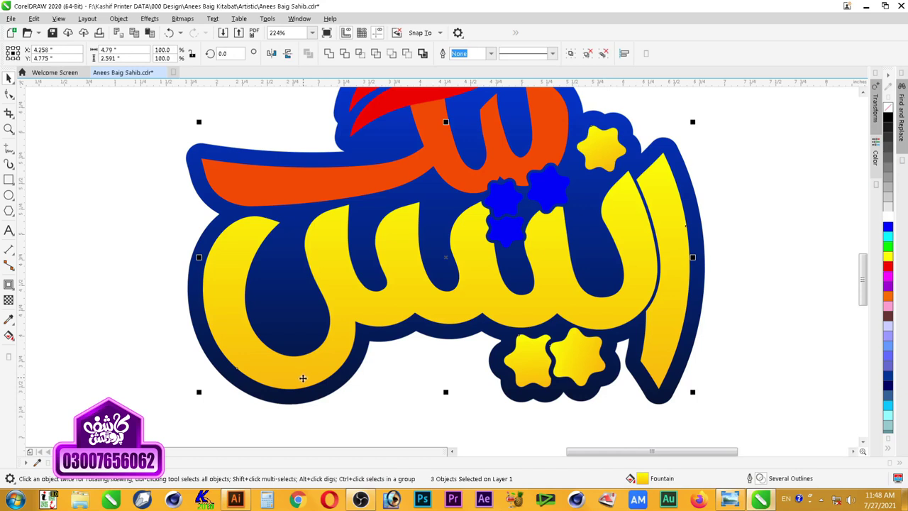
pyautogui.press('F11')
pyautogui.click(291, 286)
pyautogui.click(349, 303)
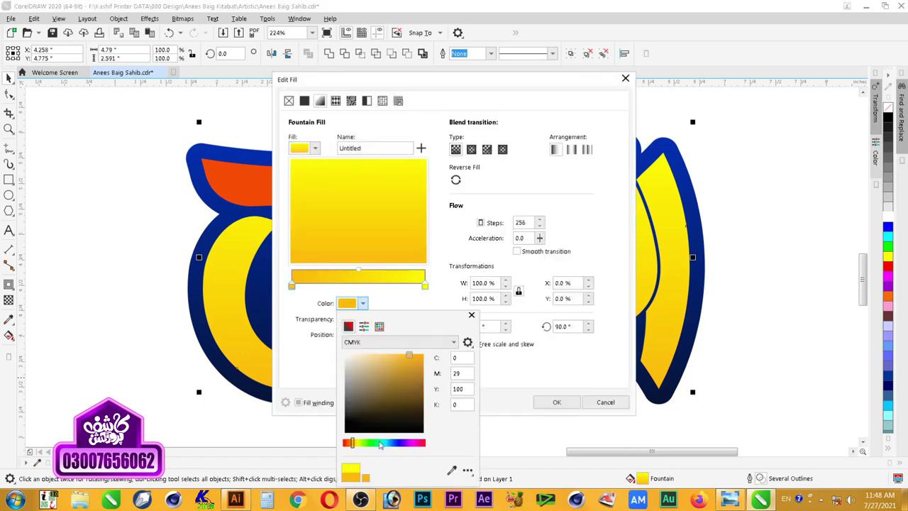
pyautogui.moveTo(352, 444); pyautogui.dragTo(352, 444)
pyautogui.moveTo(352, 444); pyautogui.dragTo(347, 444)
pyautogui.click(517, 403)
pyautogui.click(549, 405)
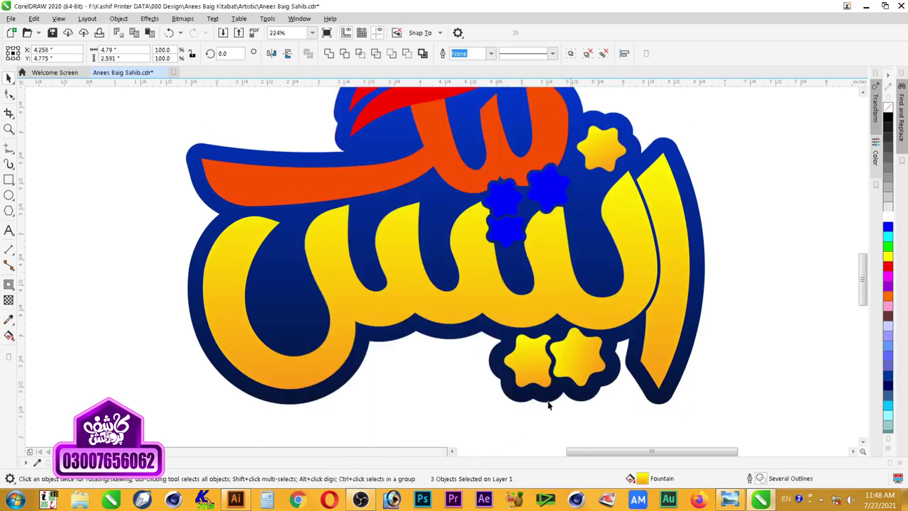
pyautogui.click(411, 303)
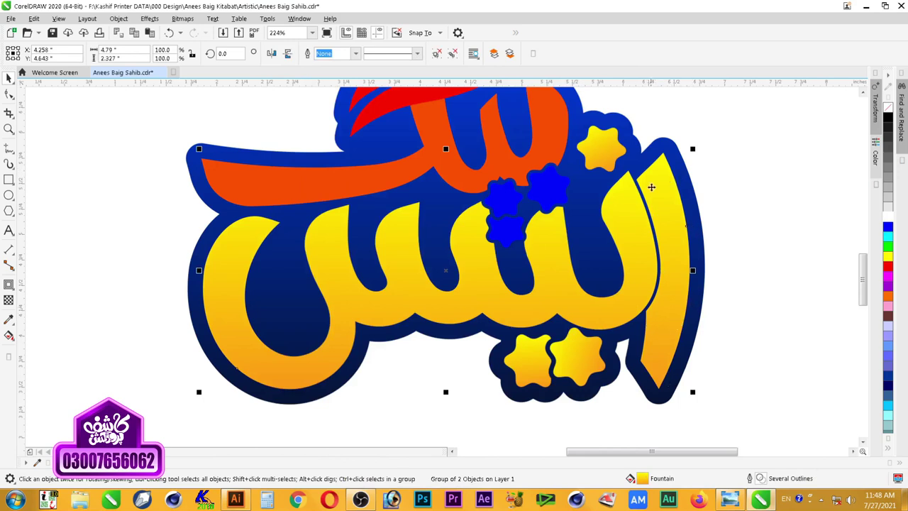
pyautogui.click(792, 293)
# Step: Select the three clustered stars and the two red upper strokes
pyautogui.scroll(-3, 666, 340)
pyautogui.press('z')
pyautogui.moveTo(709, 162); pyautogui.dragTo(380, 387)
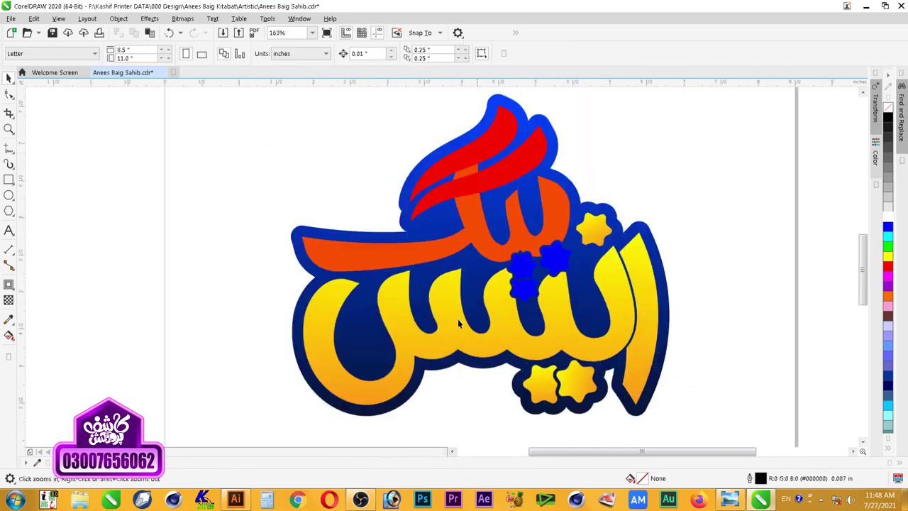
pyautogui.click(557, 263)
pyautogui.keyDown('shift'); pyautogui.click(520, 272); pyautogui.keyUp('shift')
pyautogui.keyDown('shift'); pyautogui.click(546, 227); pyautogui.keyUp('shift')
pyautogui.keyDown('shift'); pyautogui.click(506, 172); pyautogui.keyUp('shift')
pyautogui.keyDown('shift'); pyautogui.click(486, 148); pyautogui.keyUp('shift')
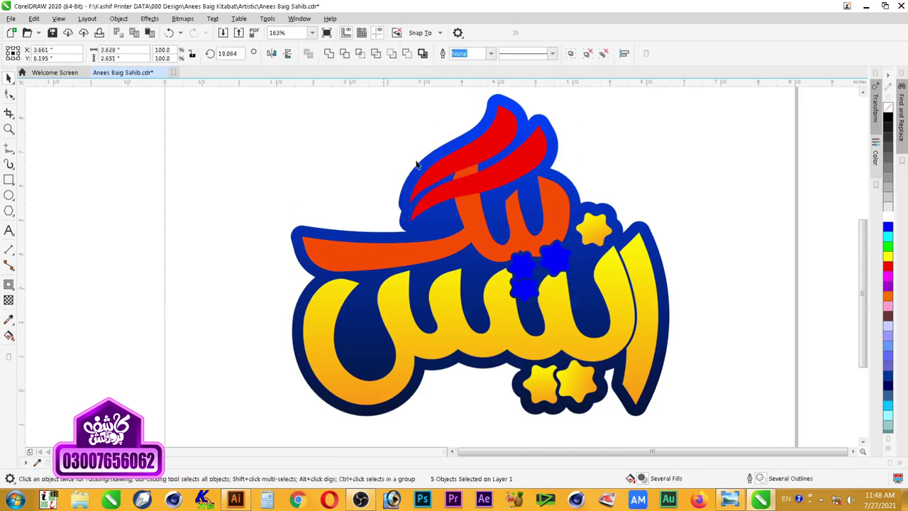
pyautogui.scroll(-2, 417, 165)
pyautogui.press('F2')
pyautogui.moveTo(334, 117); pyautogui.dragTo(582, 284)
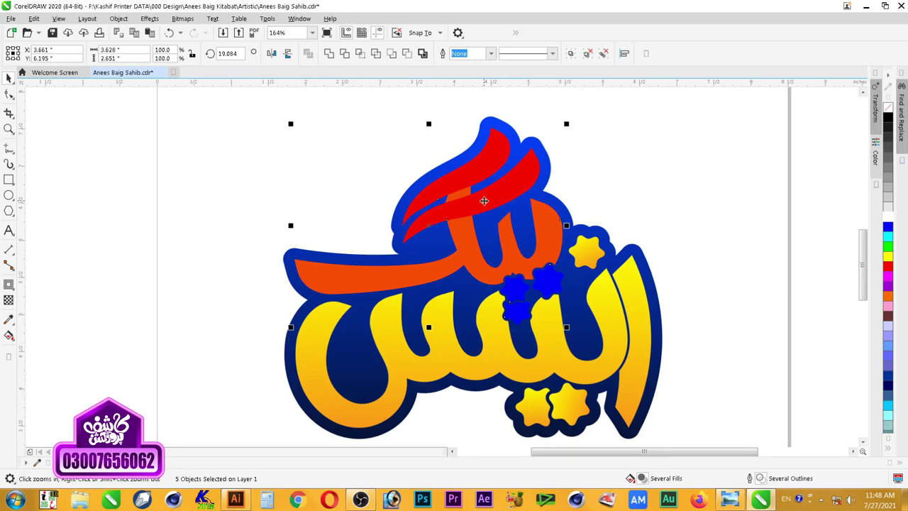
# Step: In Edit Fill, set the gradient's left stop to purple and right stop to magenta
pyautogui.press('F11')
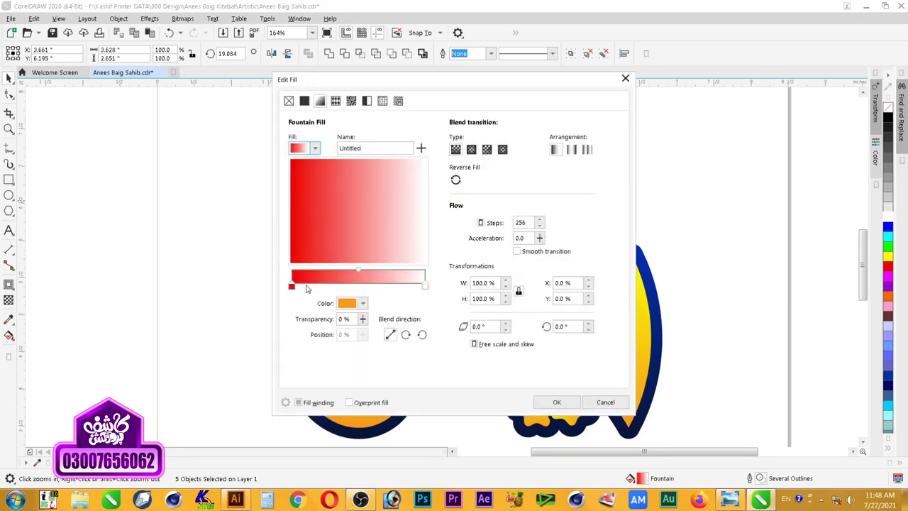
pyautogui.click(294, 285)
pyautogui.click(346, 302)
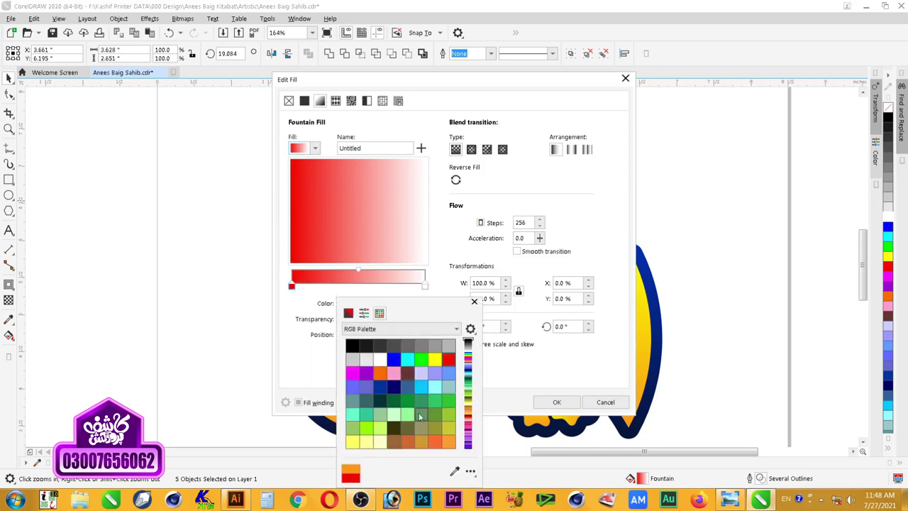
pyautogui.click(443, 284)
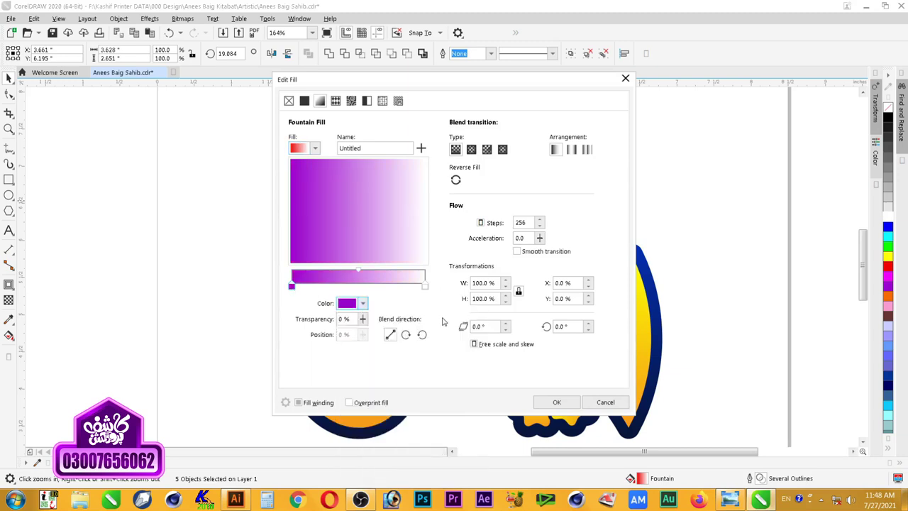
pyautogui.click(424, 285)
pyautogui.click(347, 305)
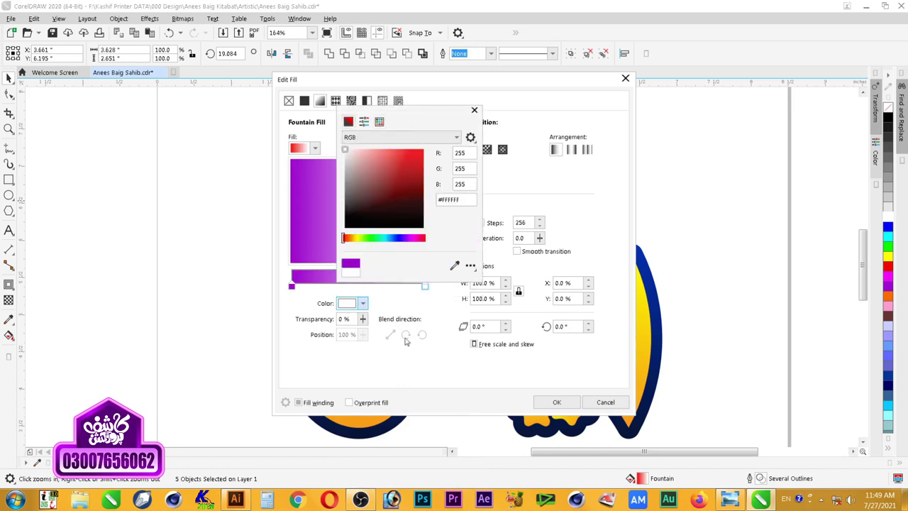
pyautogui.click(361, 305)
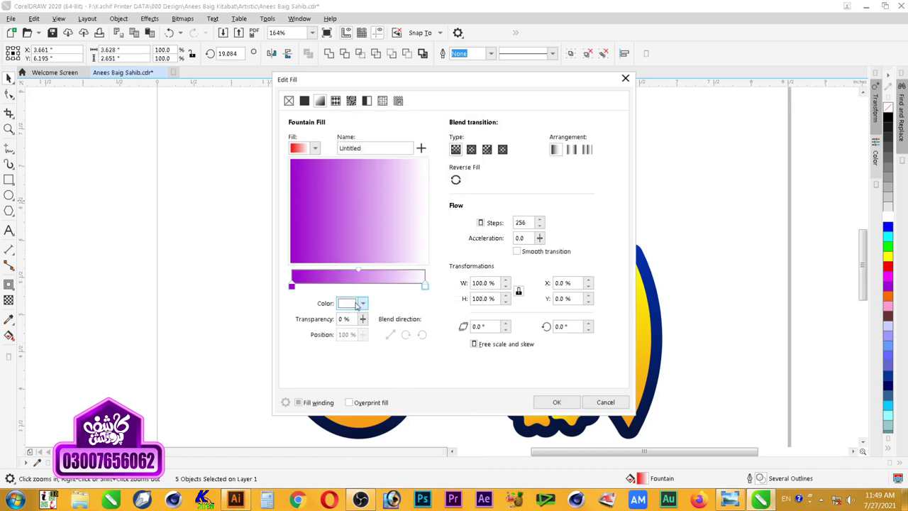
pyautogui.click(362, 305)
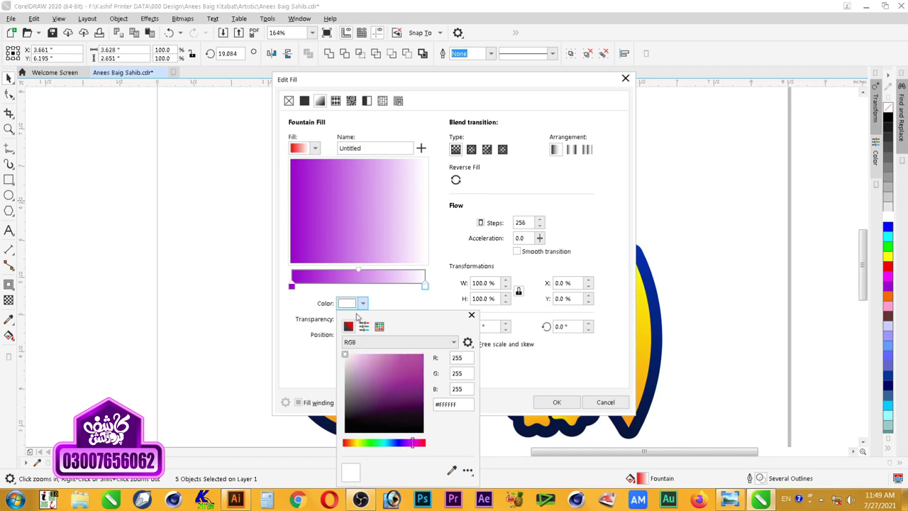
pyautogui.click(379, 325)
pyautogui.click(354, 374)
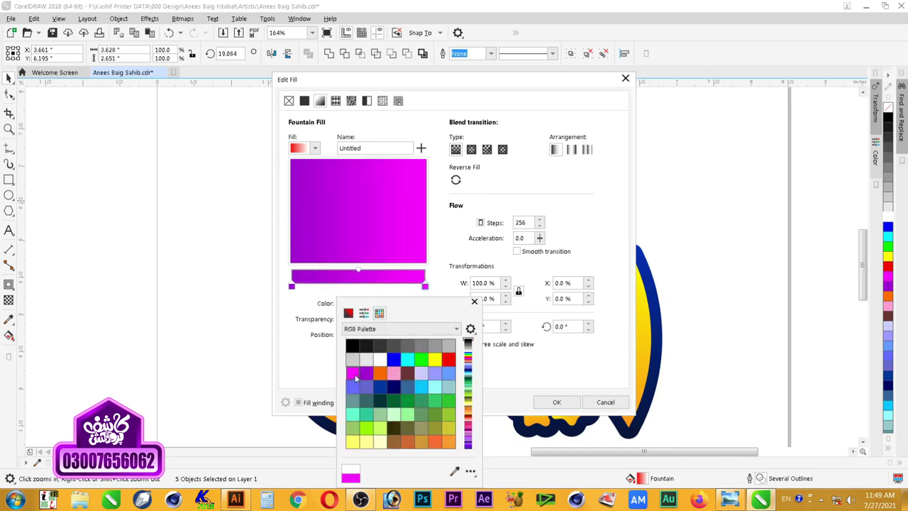
pyautogui.click(445, 286)
# Step: Darken the left stop to deep purple #7E00A8, rotate the gradient 90°, and apply it
pyautogui.click(291, 286)
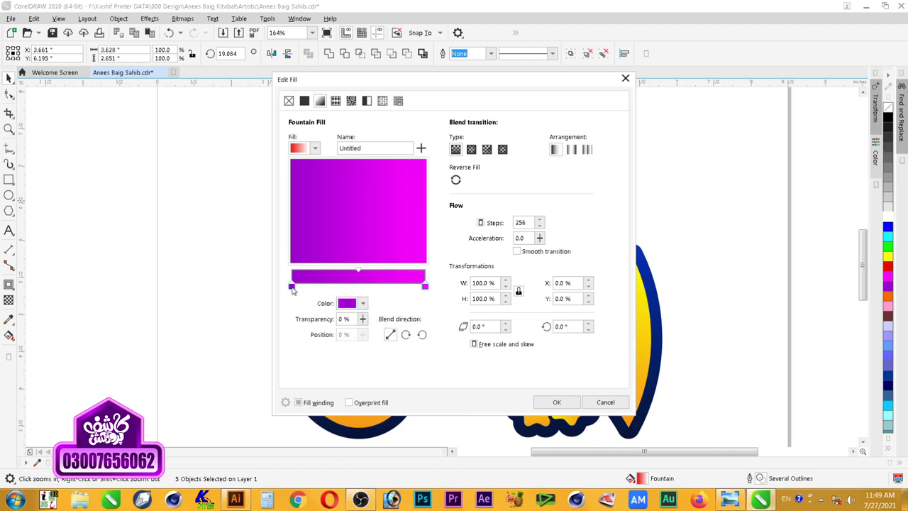
pyautogui.click(349, 305)
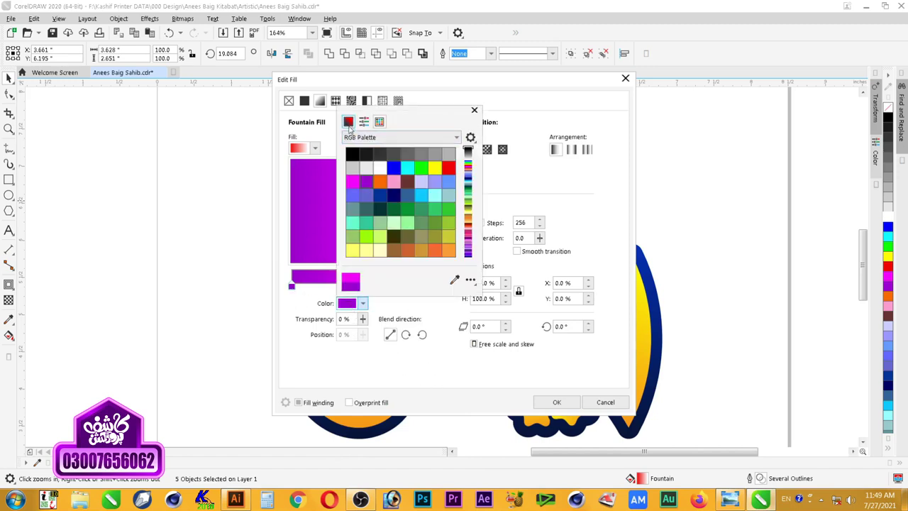
pyautogui.click(348, 121)
pyautogui.moveTo(423, 171); pyautogui.dragTo(424, 176)
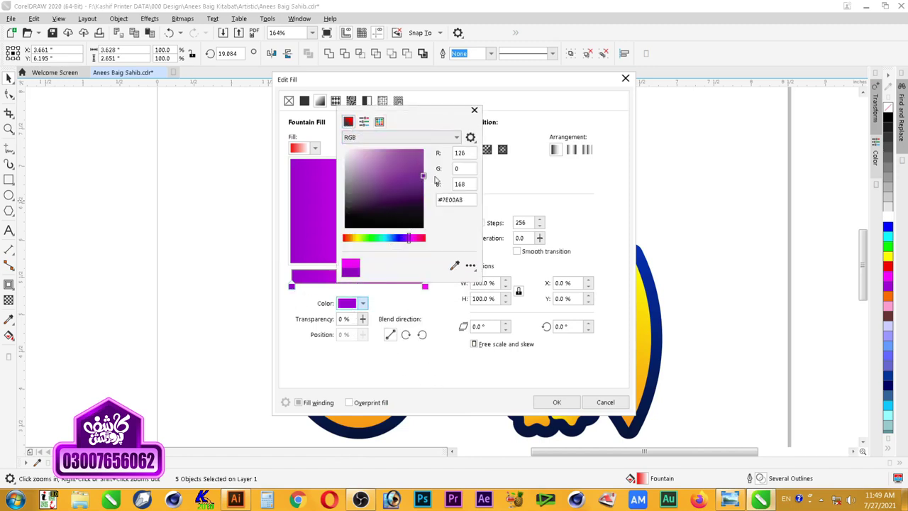
pyautogui.click(440, 314)
pyautogui.click(568, 327)
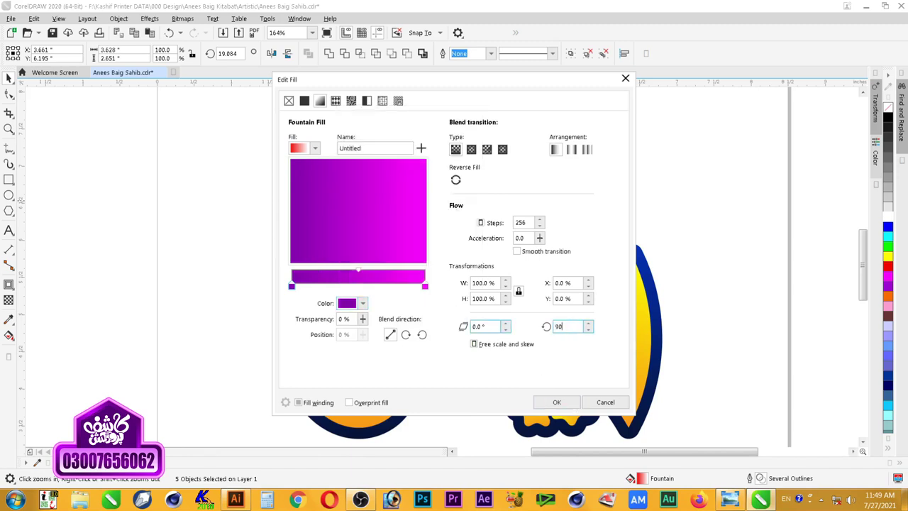
pyautogui.click(559, 403)
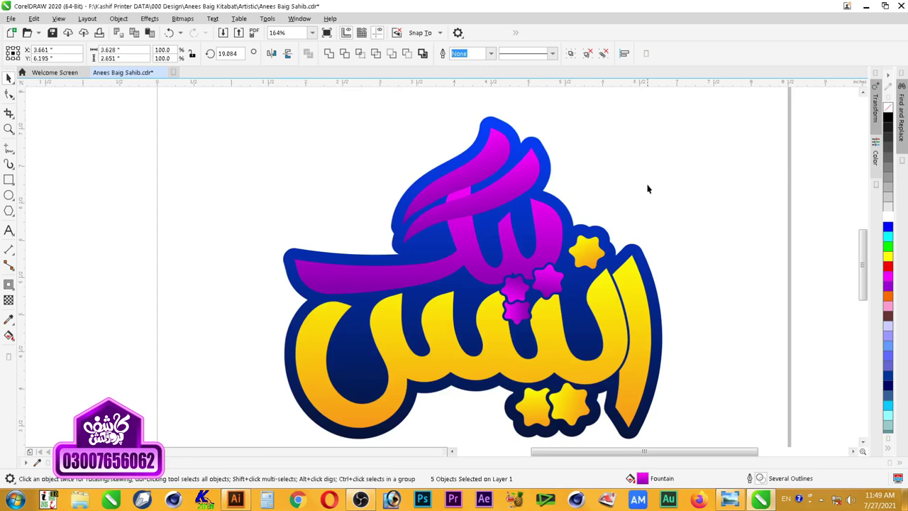
pyautogui.click(653, 163)
pyautogui.scroll(-3, 663, 158)
pyautogui.press('z')
pyautogui.moveTo(699, 129); pyautogui.dragTo(421, 296)
# Step: Zoom in and select the two magenta stars and the three magenta upper strokes
pyautogui.moveTo(243, 97); pyautogui.dragTo(561, 256)
pyautogui.press('space')
pyautogui.click(560, 339)
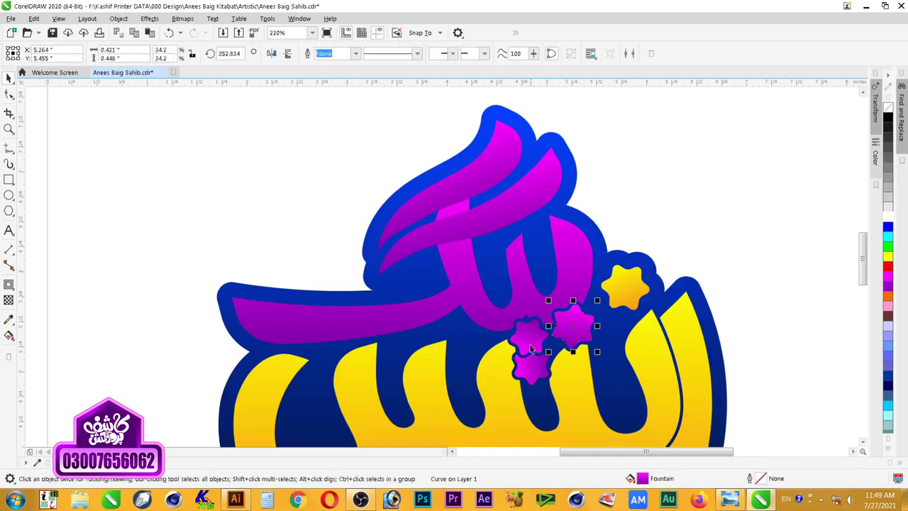
pyautogui.keyDown('shift'); pyautogui.click(531, 347); pyautogui.keyUp('shift')
pyautogui.keyDown('shift'); pyautogui.click(572, 277); pyautogui.keyUp('shift')
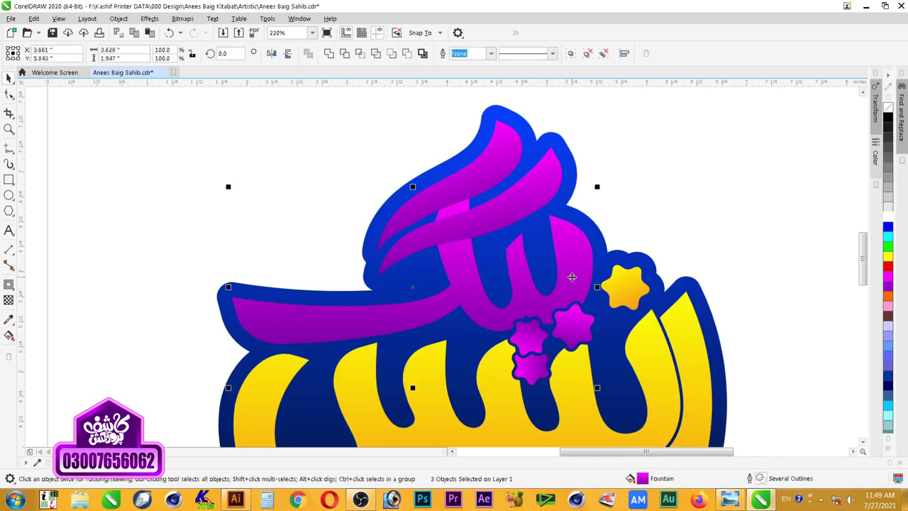
pyautogui.keyDown('shift'); pyautogui.click(526, 209); pyautogui.keyUp('shift')
pyautogui.keyDown('shift'); pyautogui.click(487, 166); pyautogui.keyUp('shift')
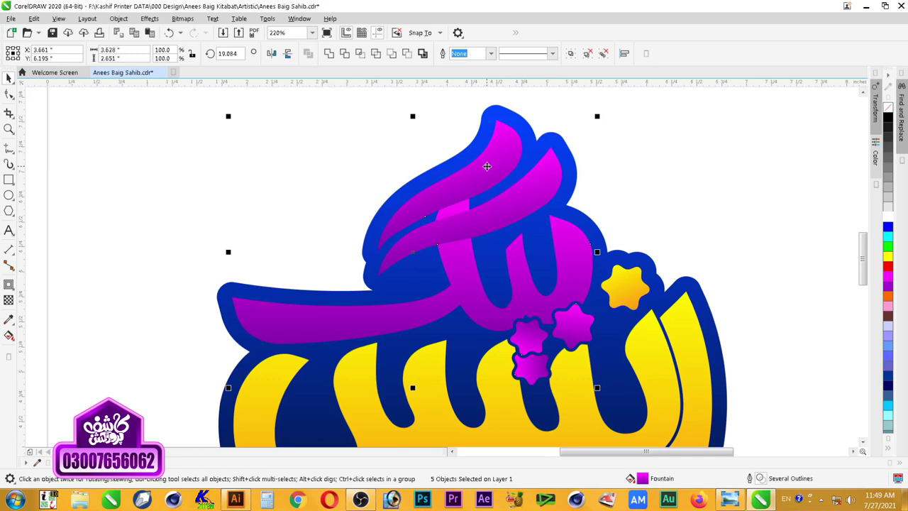
# Step: In Edit Fill, lighten both gradient colours to pale pink and apply
pyautogui.press('F11')
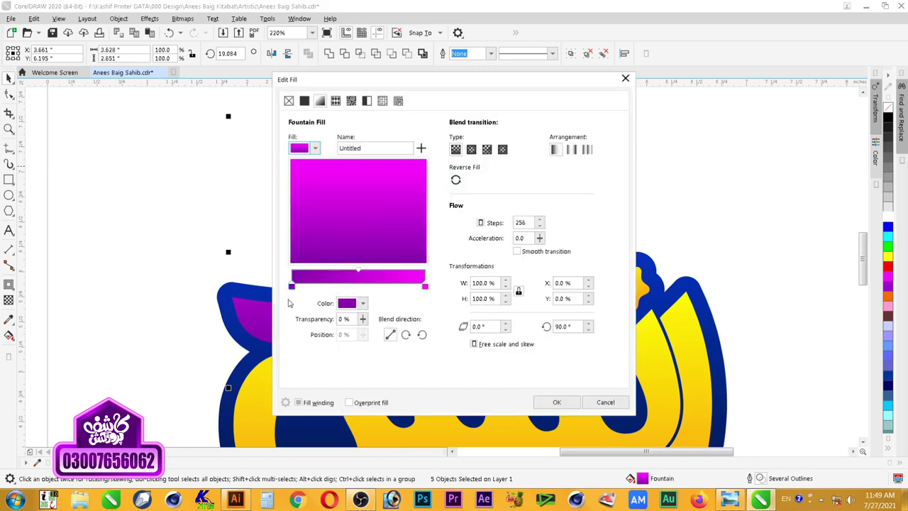
pyautogui.click(349, 304)
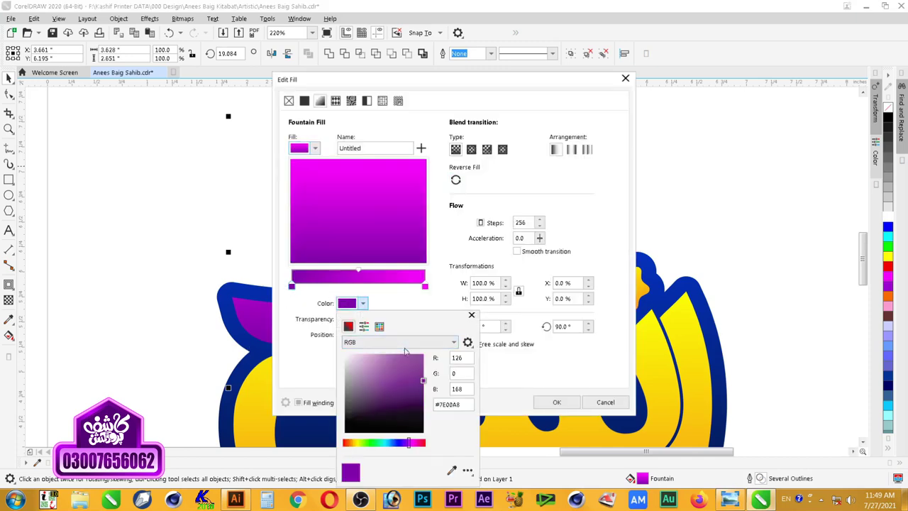
pyautogui.click(375, 354)
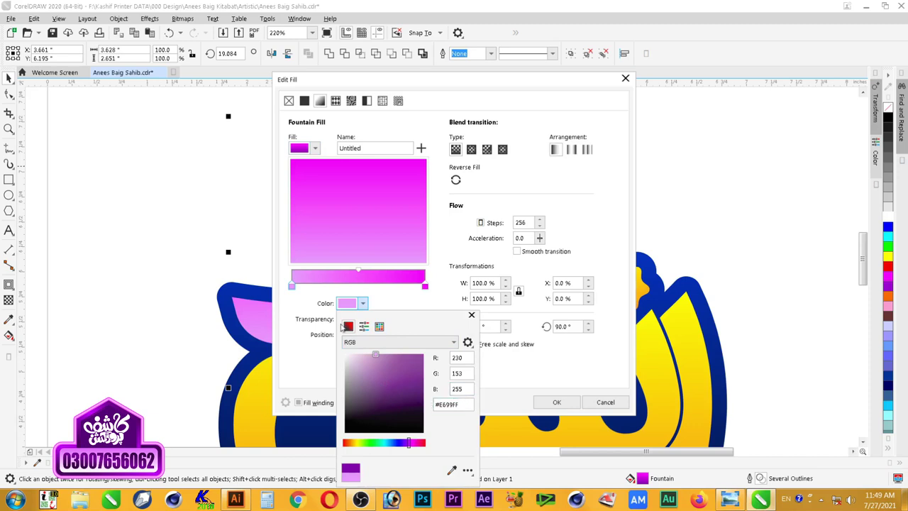
pyautogui.click(404, 295)
pyautogui.click(425, 286)
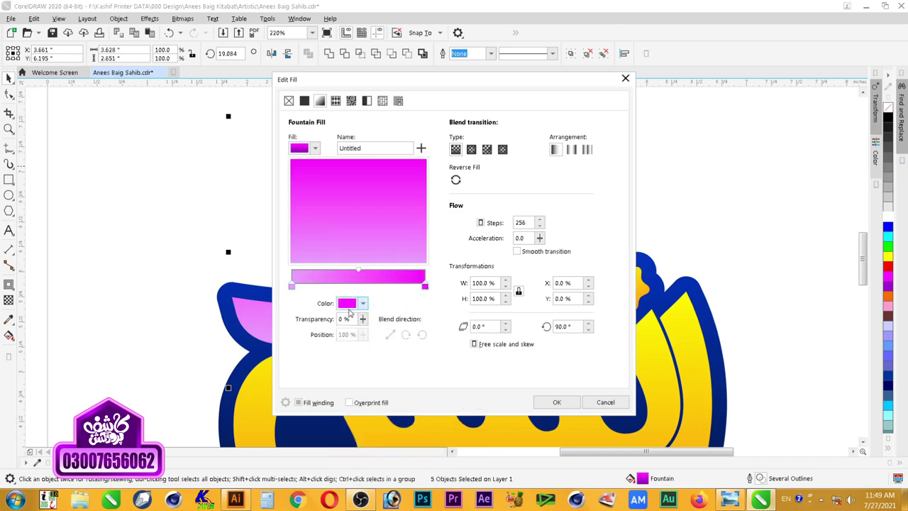
pyautogui.click(348, 307)
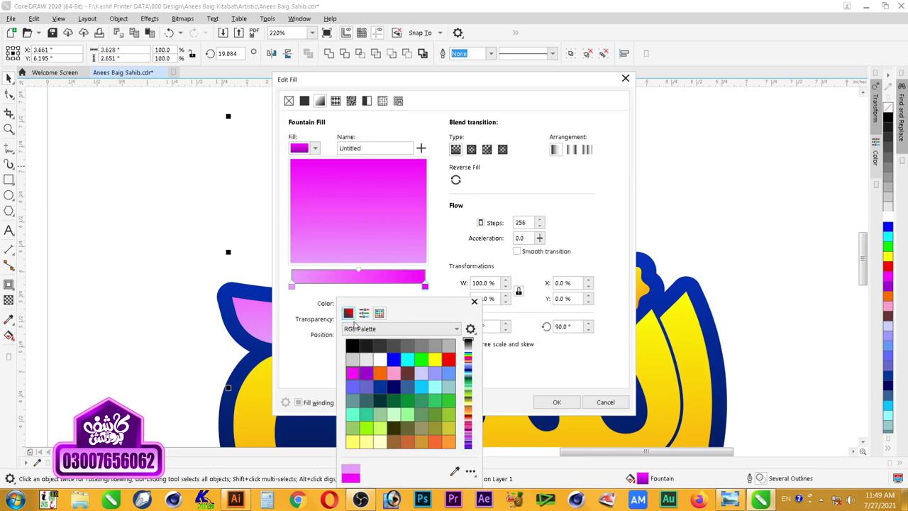
pyautogui.click(349, 313)
pyautogui.moveTo(378, 375); pyautogui.dragTo(376, 325)
pyautogui.click(365, 342)
pyautogui.click(353, 341)
pyautogui.click(360, 348)
pyautogui.click(435, 258)
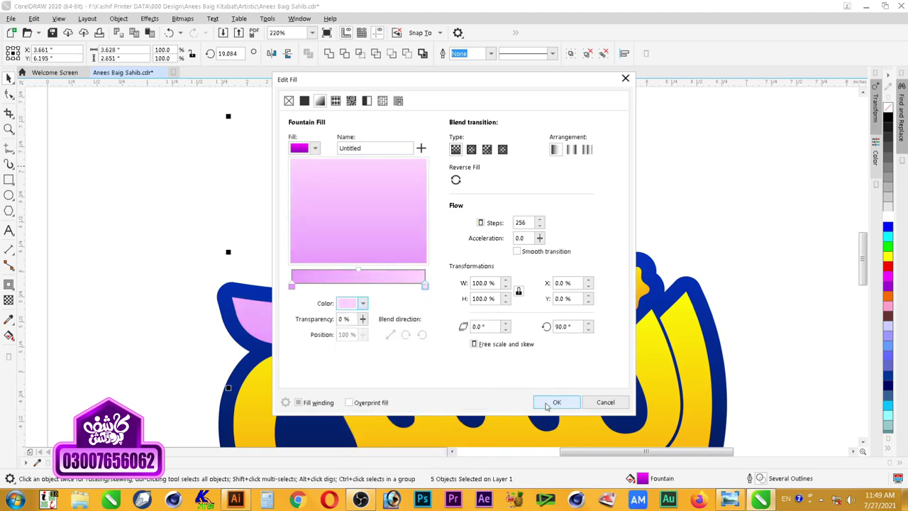
pyautogui.click(554, 402)
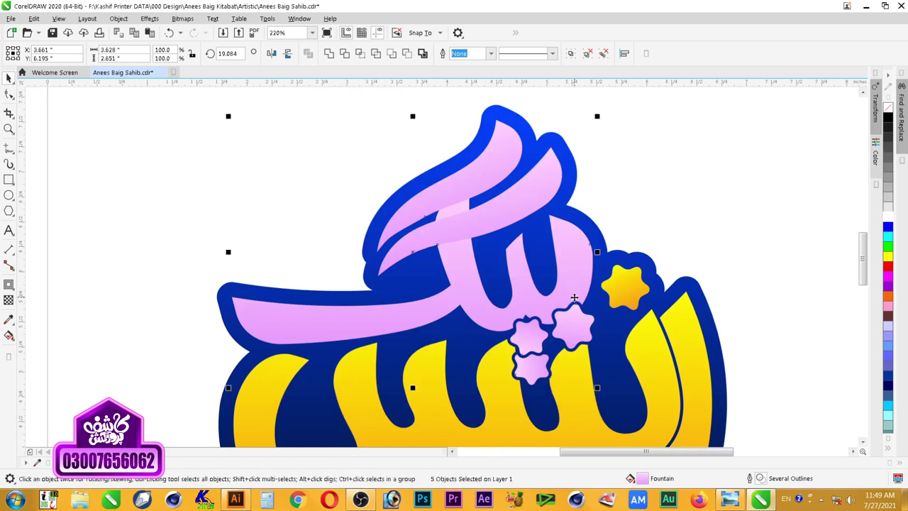
# Step: Change the gradient's start colour to white for a white-to-pale-pink fill
pyautogui.press('F11')
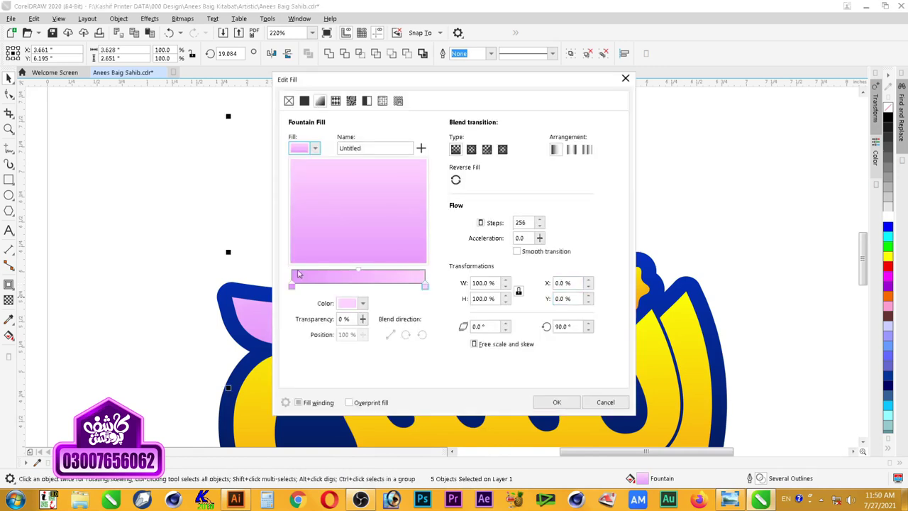
pyautogui.click(292, 286)
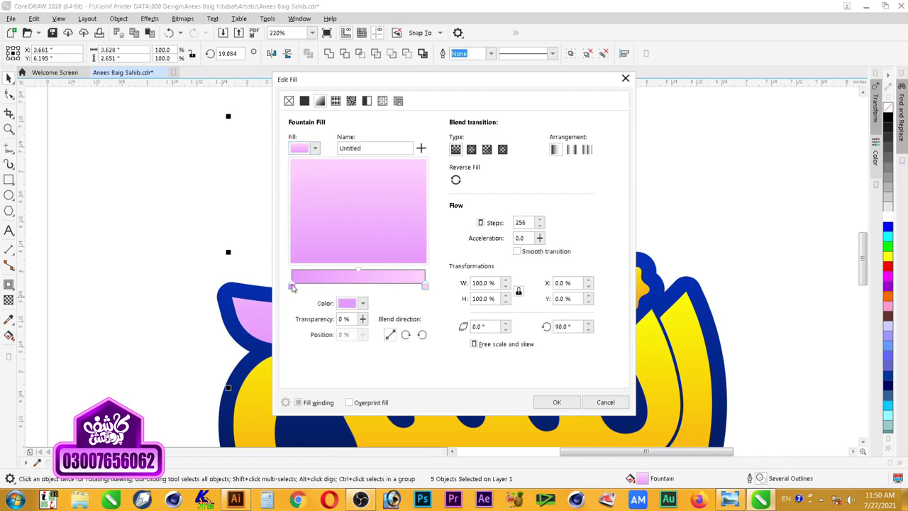
pyautogui.click(355, 302)
pyautogui.moveTo(378, 376); pyautogui.dragTo(321, 300)
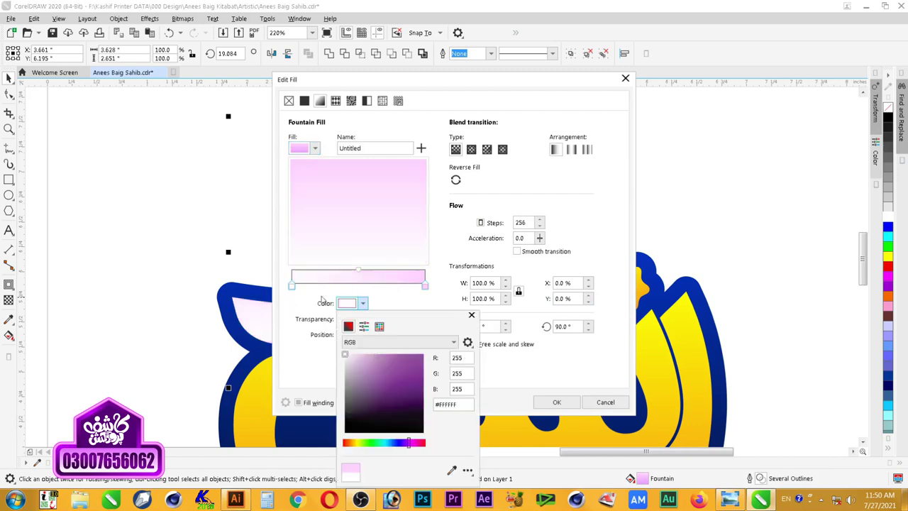
pyautogui.click(395, 302)
pyautogui.click(554, 402)
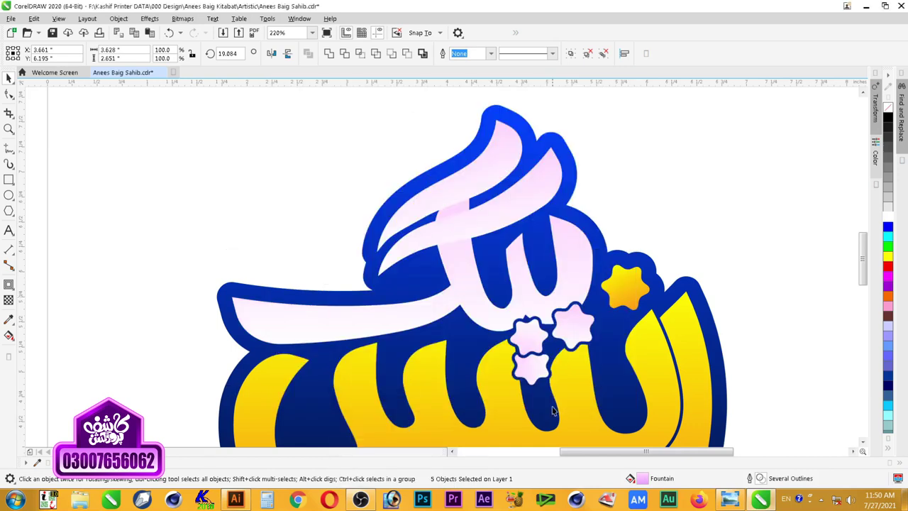
# Step: Set the gradient's end colour to bright magenta #FF00FF, then zoom to fit the logo
pyautogui.click(568, 271)
pyautogui.click(571, 274)
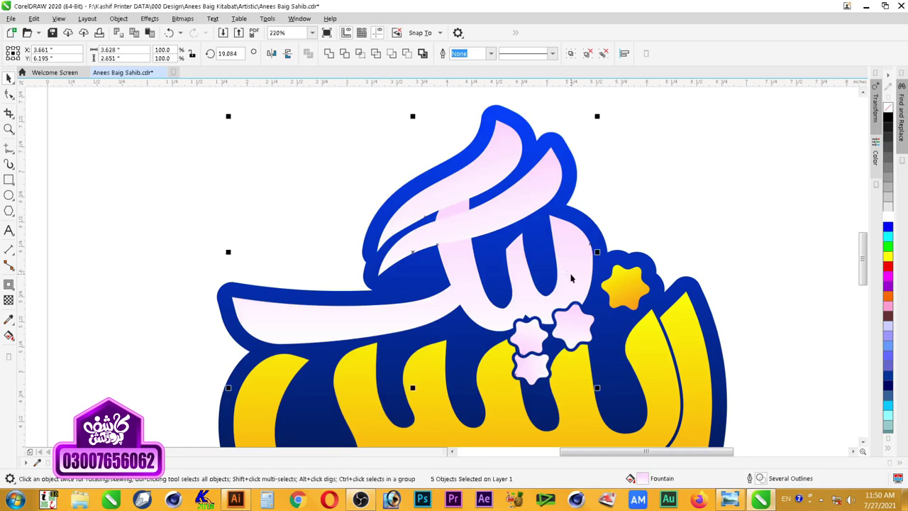
pyautogui.press('F11')
pyautogui.click(426, 285)
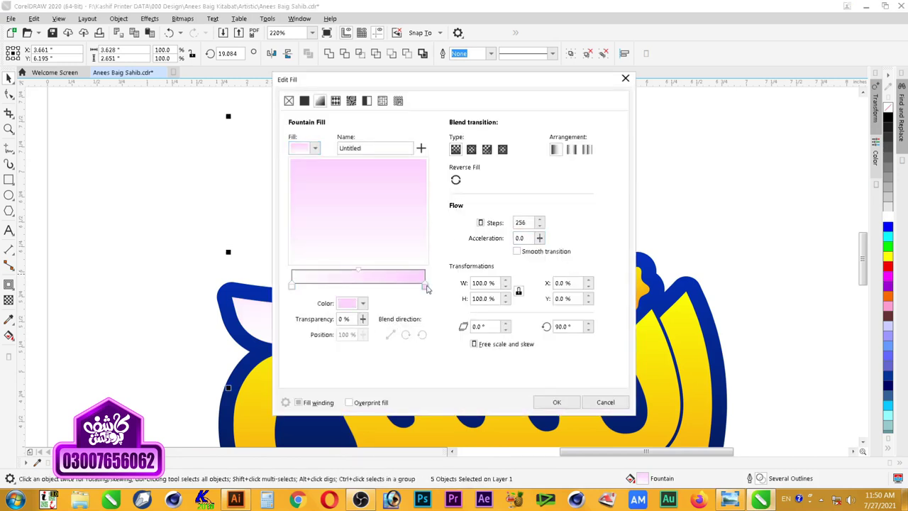
pyautogui.click(362, 303)
pyautogui.moveTo(400, 360)
pyautogui.mouseDown()
pyautogui.moveTo(388, 356)
pyautogui.moveTo(415, 352)
pyautogui.mouseUp()
pyautogui.click(522, 375)
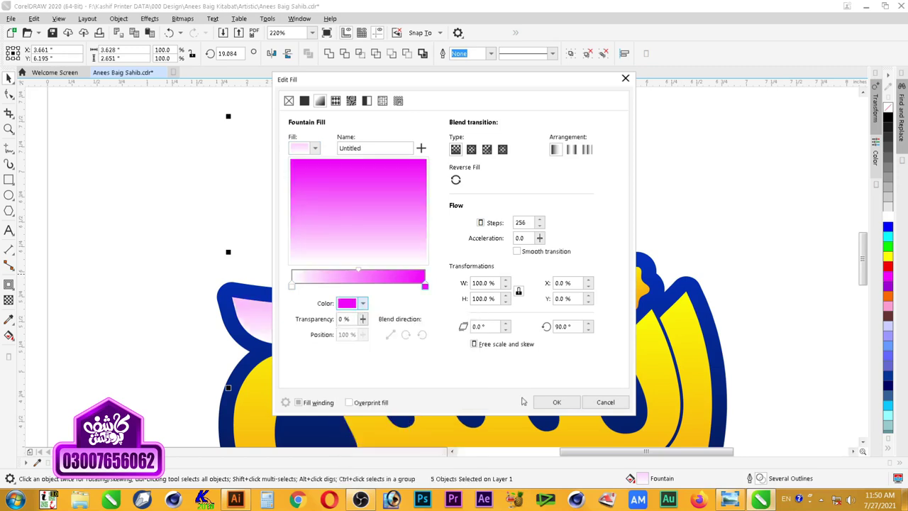
pyautogui.click(556, 402)
pyautogui.scroll(-3, 607, 139)
pyautogui.press('z')
pyautogui.moveTo(395, 118); pyautogui.dragTo(603, 343)
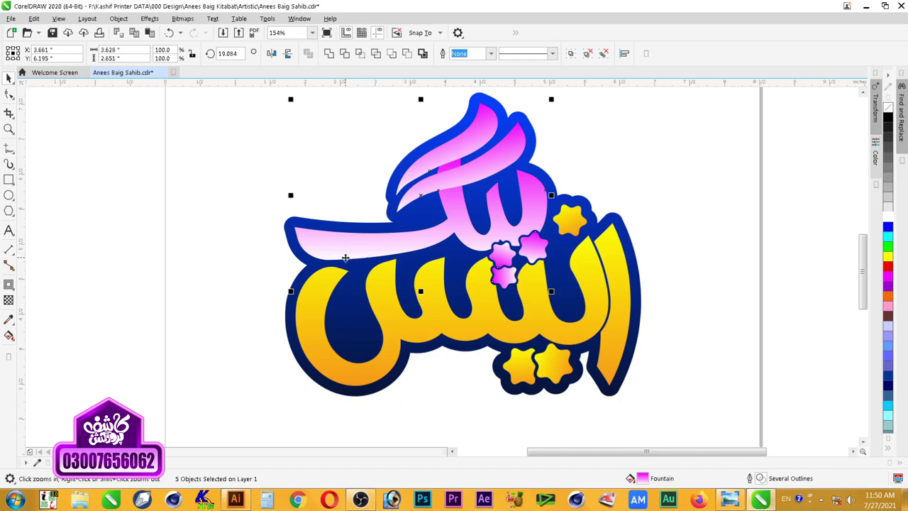
# Step: Change the gradient's light end from white to pale pink #FF9EF7 and apply
pyautogui.press('F11')
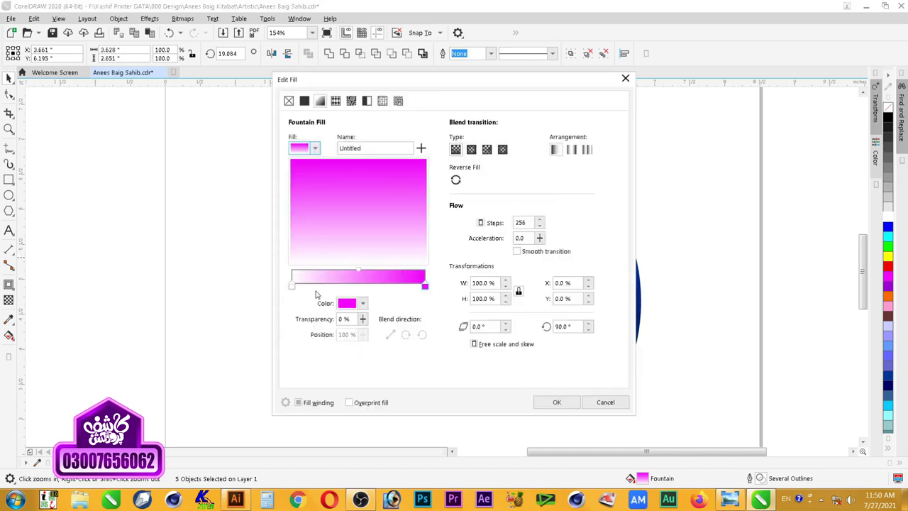
pyautogui.click(292, 285)
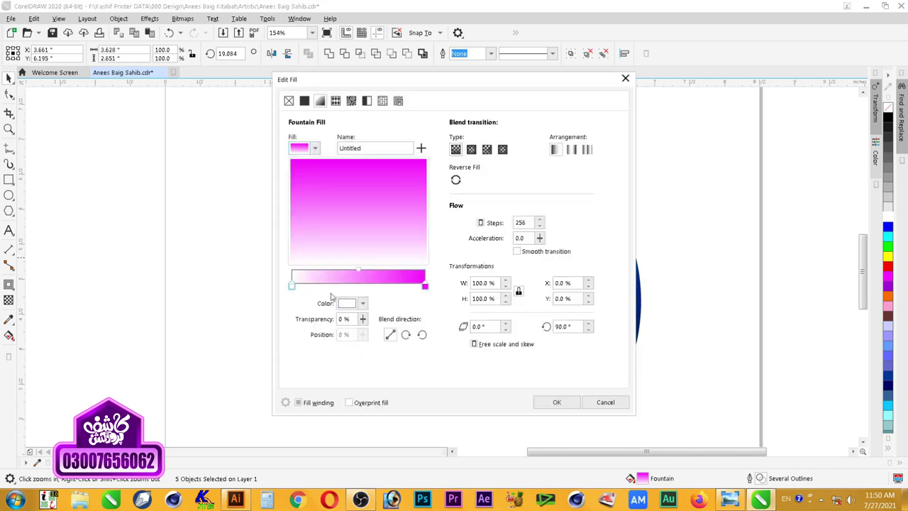
pyautogui.click(362, 303)
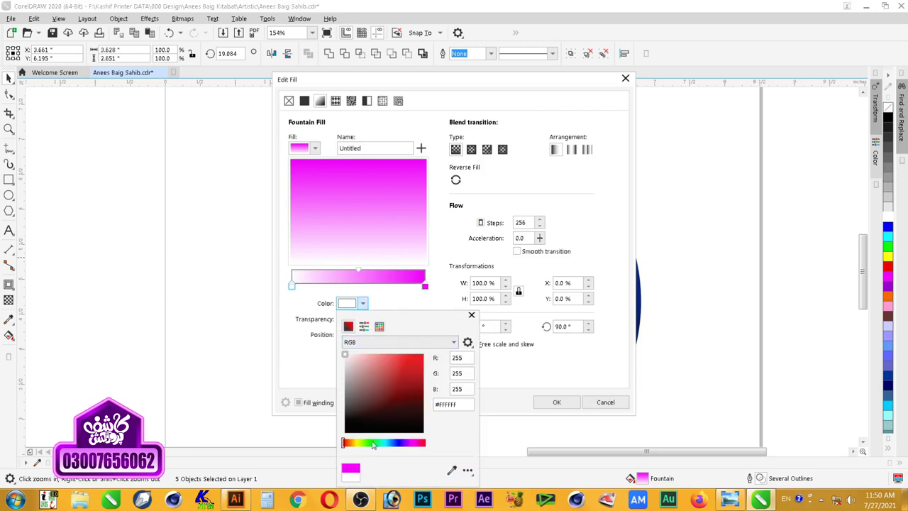
pyautogui.moveTo(353, 444); pyautogui.dragTo(418, 443)
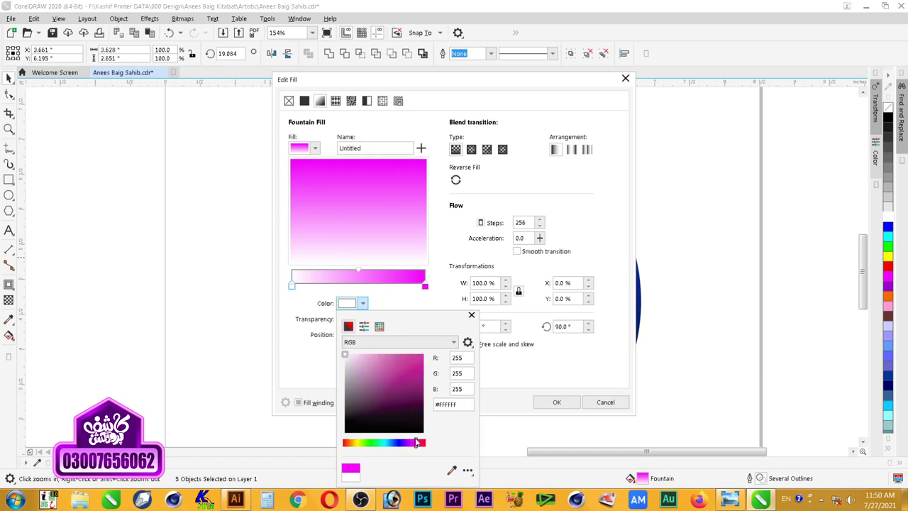
pyautogui.moveTo(394, 359); pyautogui.dragTo(376, 355)
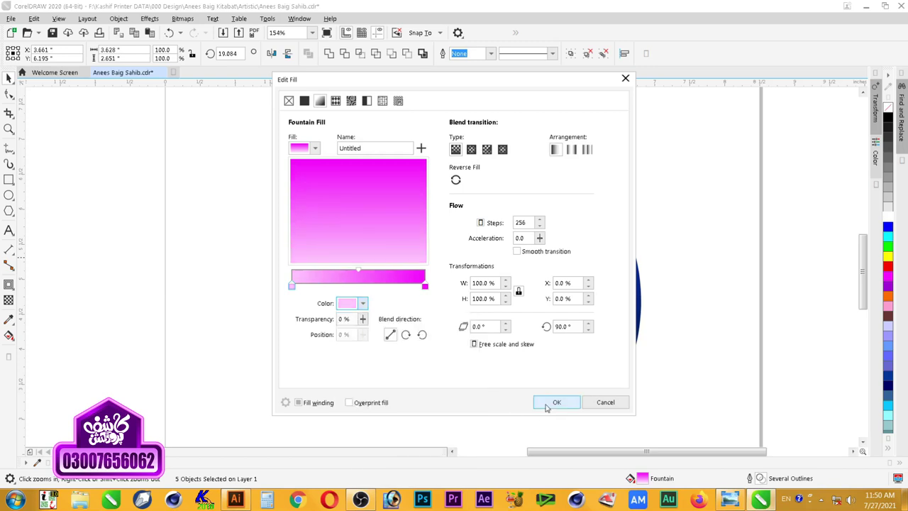
pyautogui.click(554, 402)
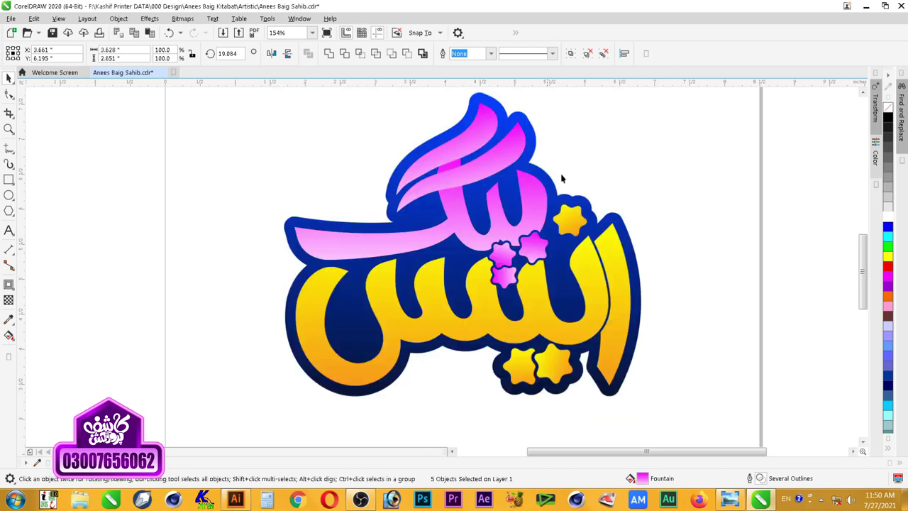
# Step: Zoom in and out around the logo to review the pink strokes, ending framed on the whole logo
pyautogui.press('F3')
pyautogui.press('z')
pyautogui.moveTo(278, 102); pyautogui.dragTo(547, 295)
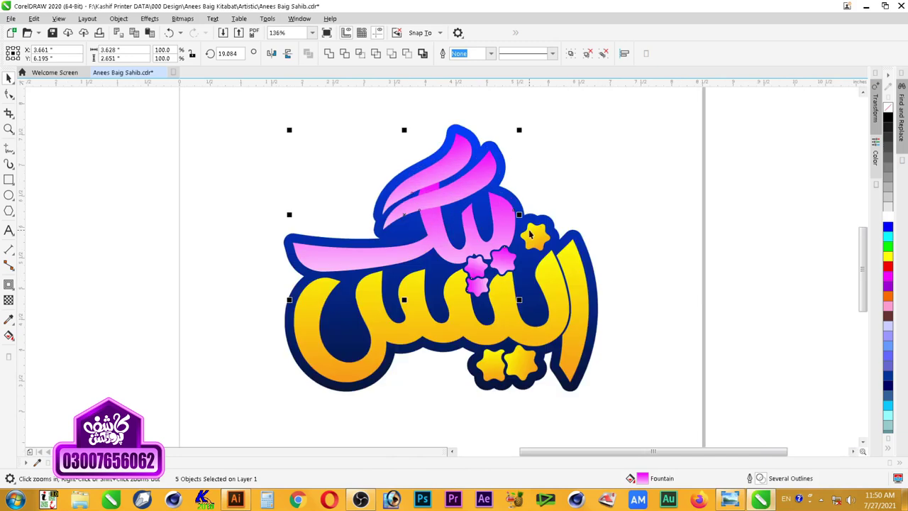
pyautogui.moveTo(240, 106); pyautogui.dragTo(589, 321)
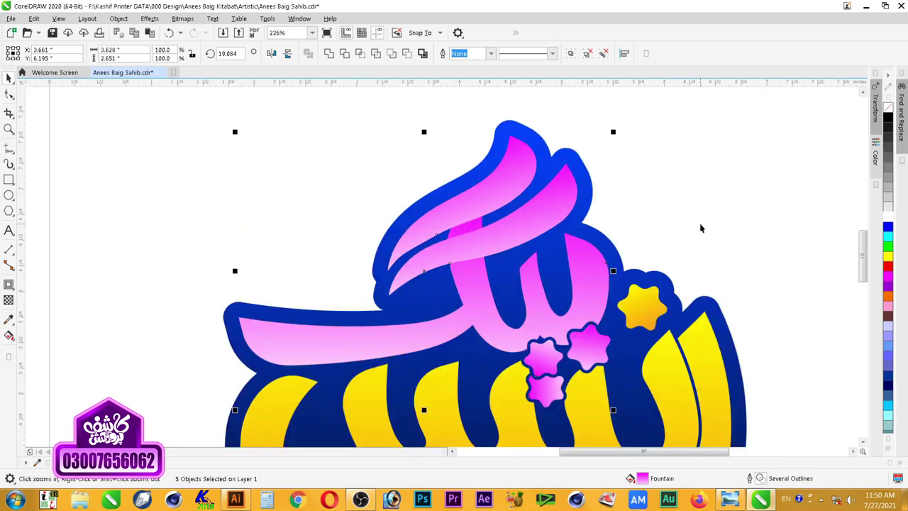
pyautogui.press('F3')
pyautogui.press('F3')
pyautogui.press('F3')
pyautogui.press('F2')
pyautogui.moveTo(446, 151); pyautogui.dragTo(662, 304)
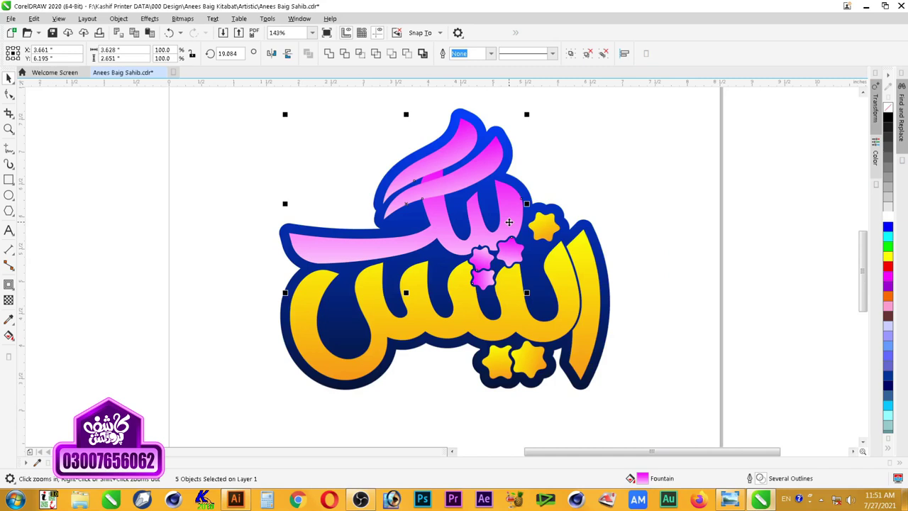
# Step: Select the dark blue backing and add a colour node at the gradient's 50% midpoint
pyautogui.click(568, 145)
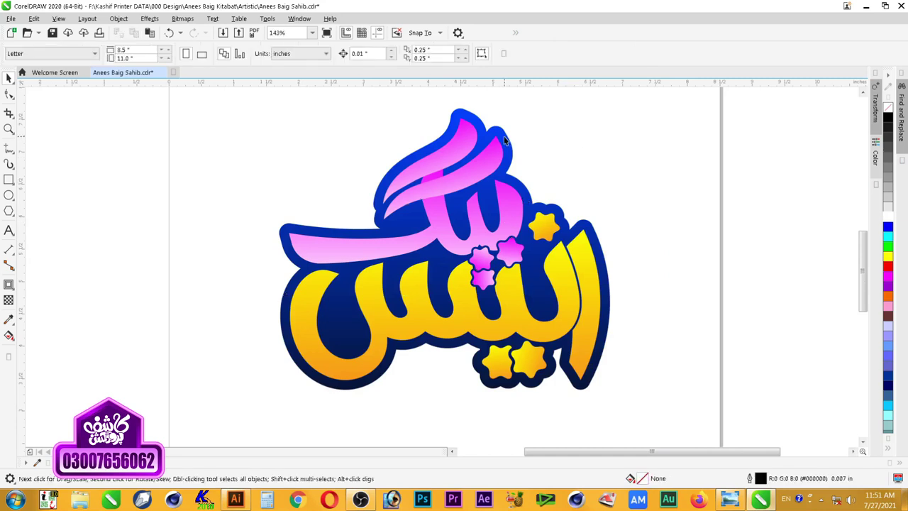
pyautogui.click(505, 141)
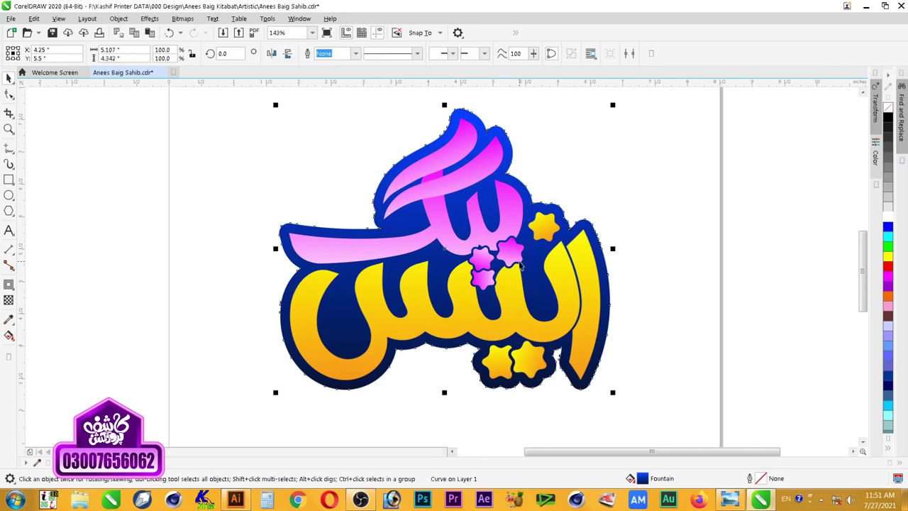
pyautogui.press('F11')
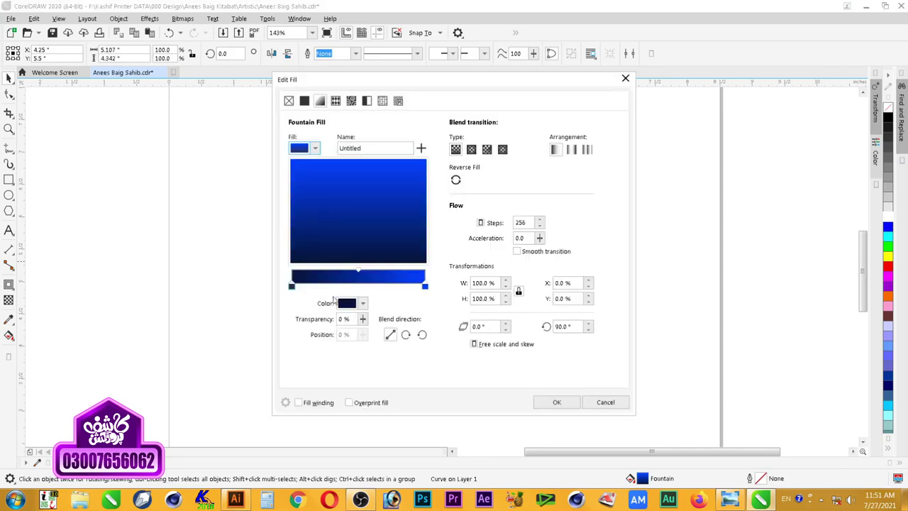
pyautogui.click(424, 288)
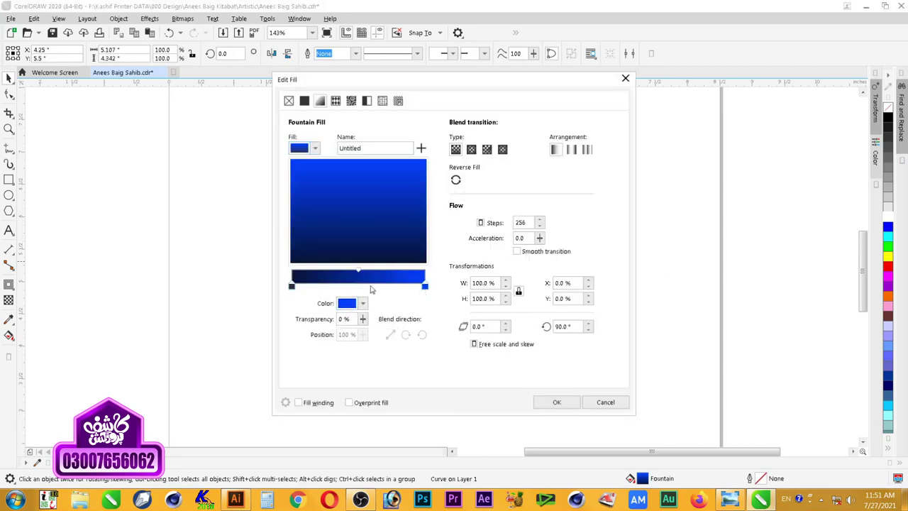
pyautogui.doubleClick(410, 285)
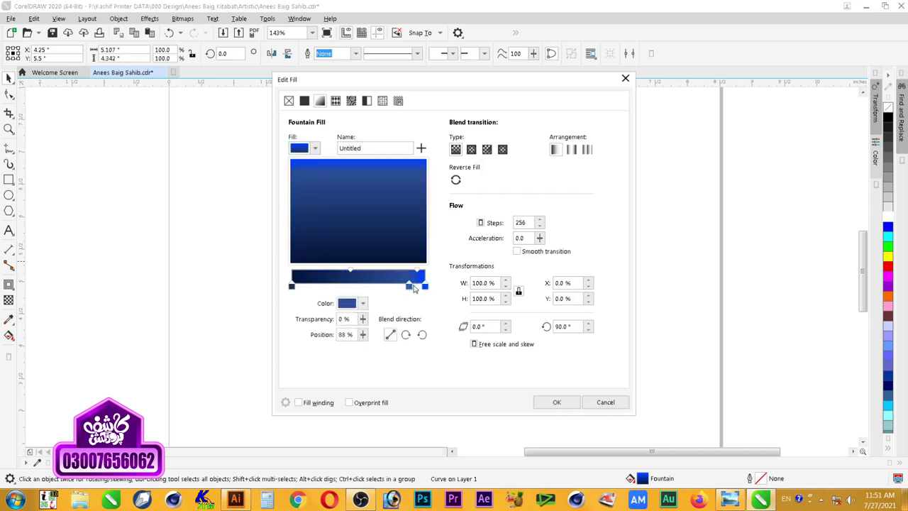
pyautogui.moveTo(410, 287); pyautogui.dragTo(419, 285)
pyautogui.doubleClick(419, 287)
pyautogui.click(361, 289)
pyautogui.doubleClick(359, 286)
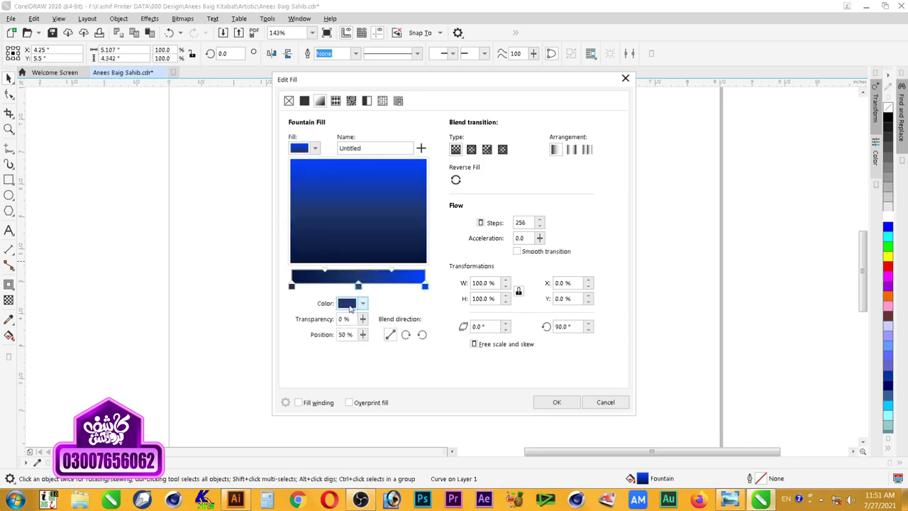
# Step: Give the middle node the bright blue sampled from the right end, shown in RGB
pyautogui.click(347, 304)
pyautogui.click(450, 471)
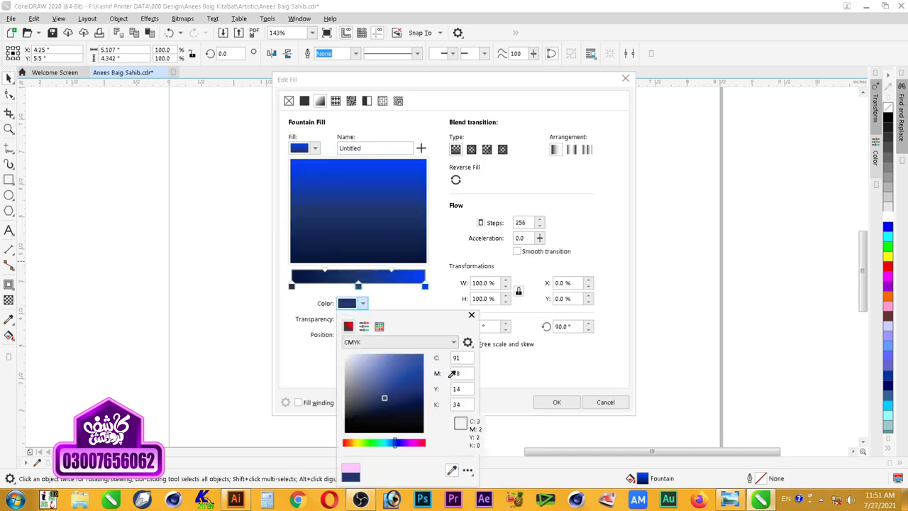
pyautogui.click(425, 286)
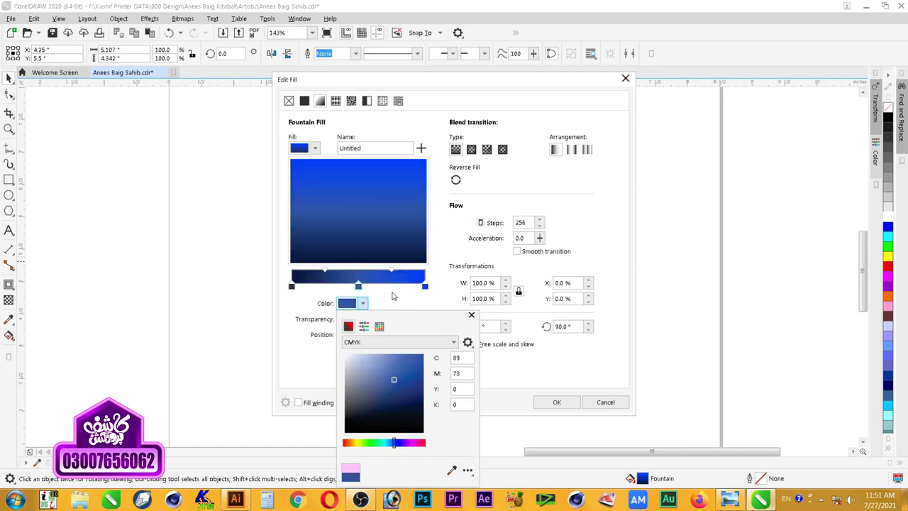
pyautogui.click(367, 342)
pyautogui.click(363, 368)
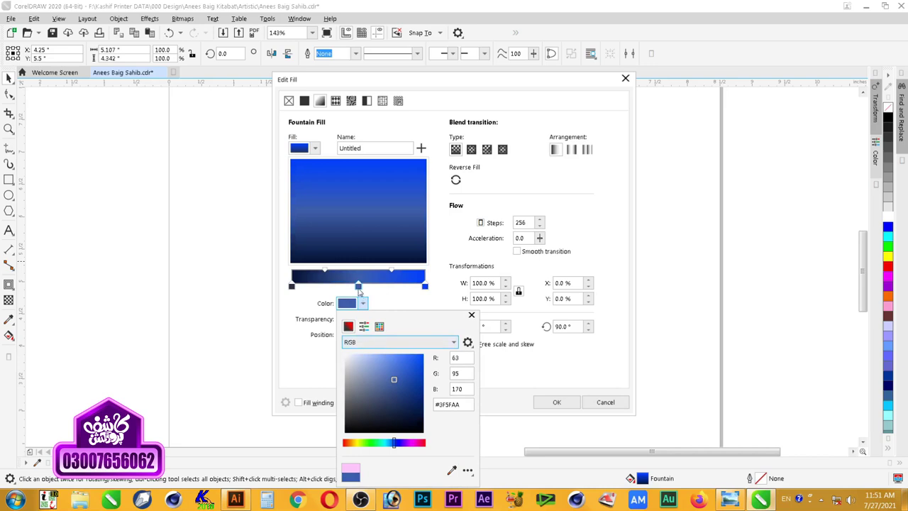
pyautogui.click(359, 289)
pyautogui.click(350, 303)
pyautogui.click(453, 468)
pyautogui.click(426, 288)
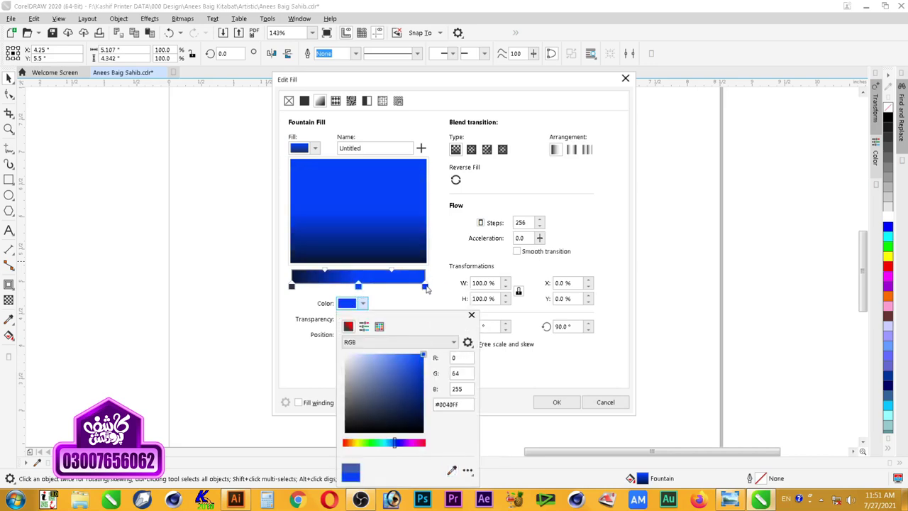
pyautogui.click(406, 295)
# Step: Set the right end node to deep navy matching the left end, and apply the fill
pyautogui.click(426, 287)
pyautogui.click(362, 303)
pyautogui.click(452, 470)
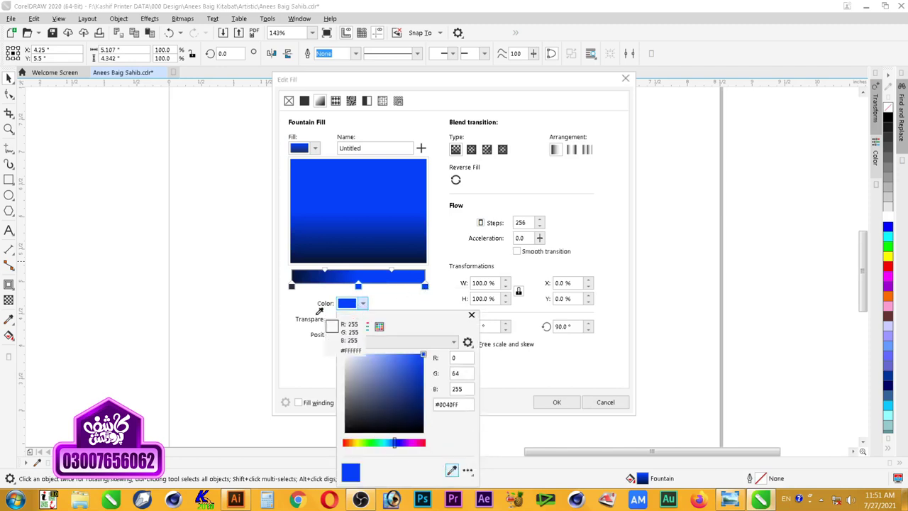
pyautogui.click(297, 279)
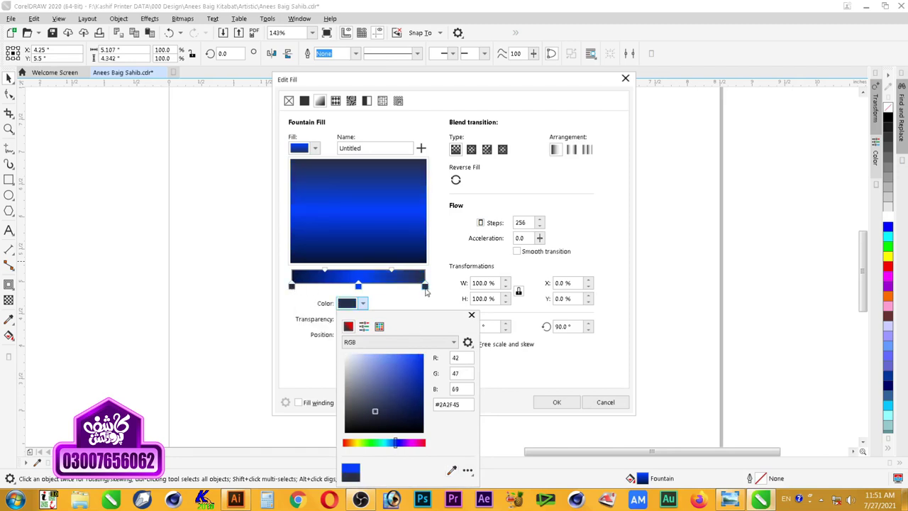
pyautogui.click(425, 287)
pyautogui.click(363, 304)
pyautogui.moveTo(395, 381)
pyautogui.mouseDown()
pyautogui.moveTo(458, 388)
pyautogui.moveTo(459, 408)
pyautogui.mouseUp()
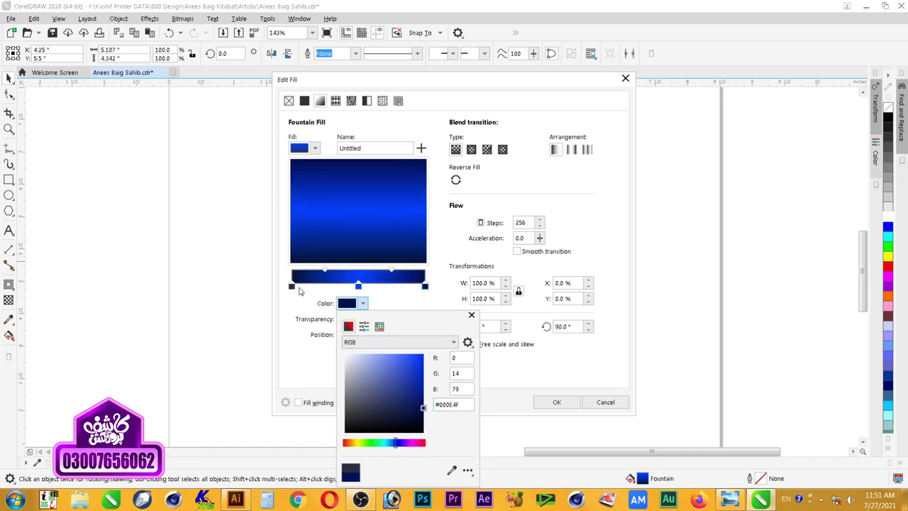
pyautogui.click(293, 288)
pyautogui.click(348, 305)
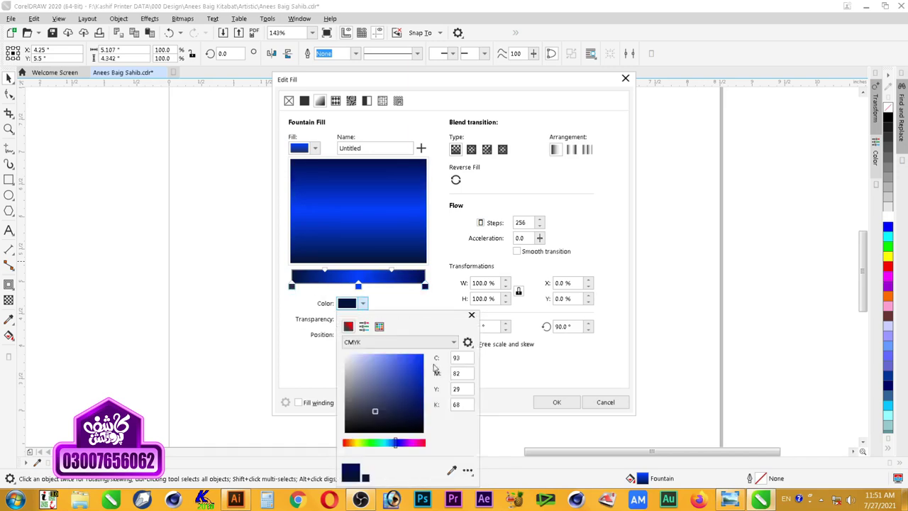
pyautogui.click(440, 304)
pyautogui.click(556, 402)
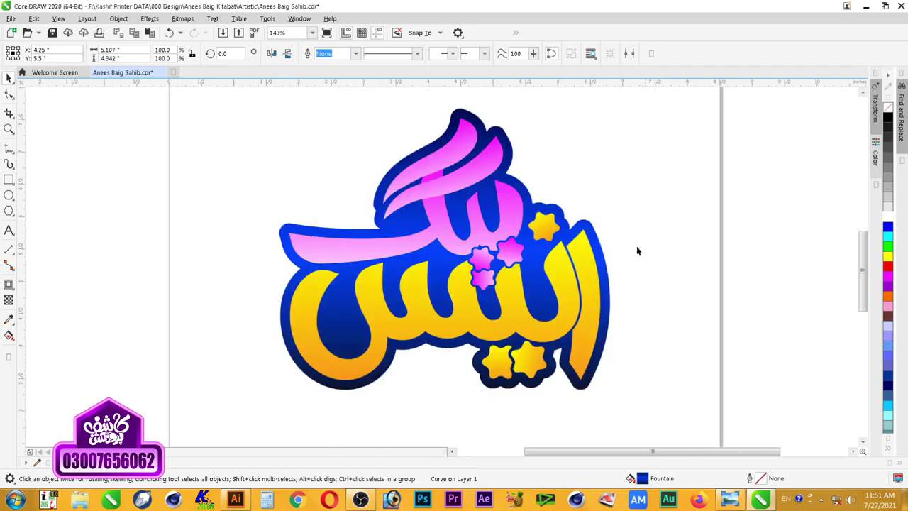
# Step: Darken the middle blue node slightly, apply, deselect, and zoom around the logo
pyautogui.click(501, 143)
pyautogui.press('F11')
pyautogui.click(358, 285)
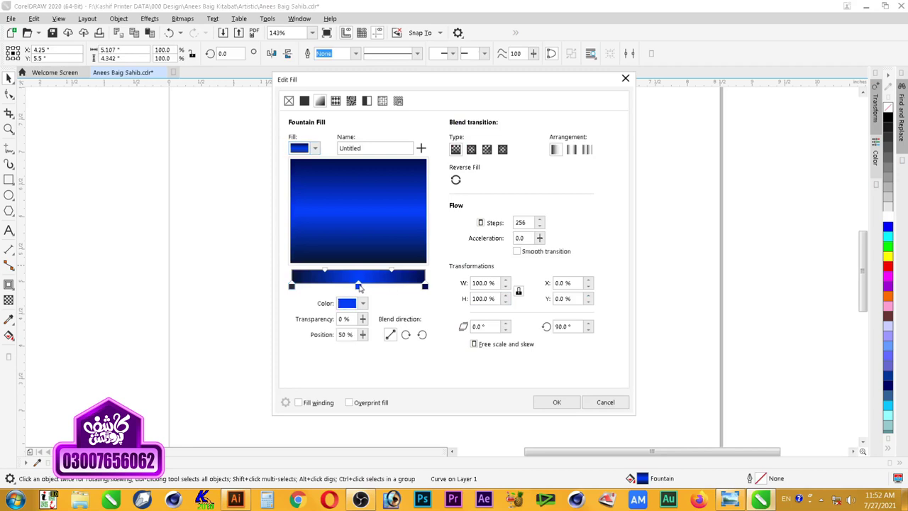
pyautogui.click(348, 305)
pyautogui.moveTo(413, 364); pyautogui.dragTo(446, 376)
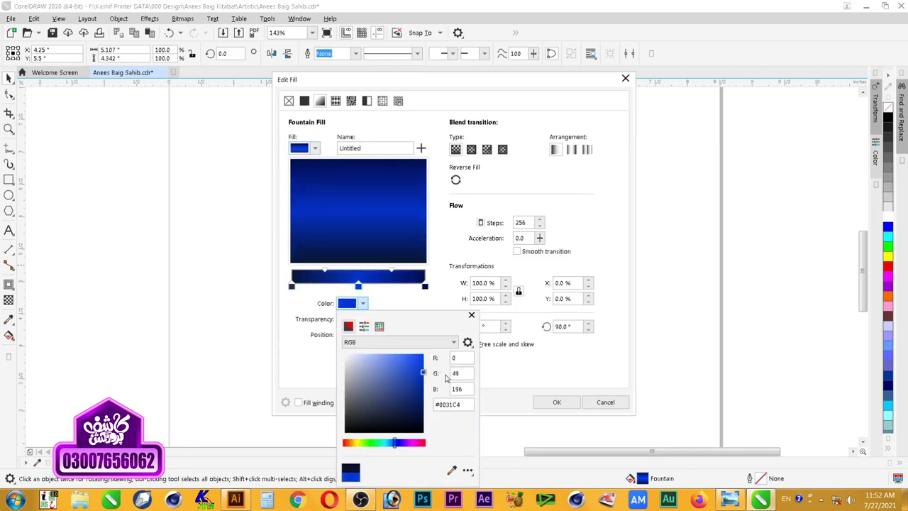
pyautogui.click(551, 402)
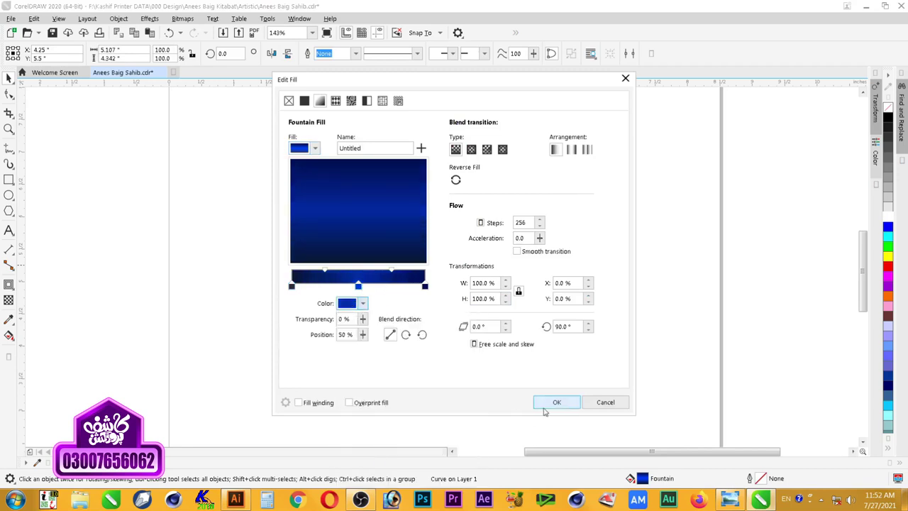
pyautogui.click(557, 403)
pyautogui.click(626, 191)
pyautogui.scroll(-1, 609, 192)
pyautogui.press('F2')
pyautogui.moveTo(642, 121); pyautogui.dragTo(412, 286)
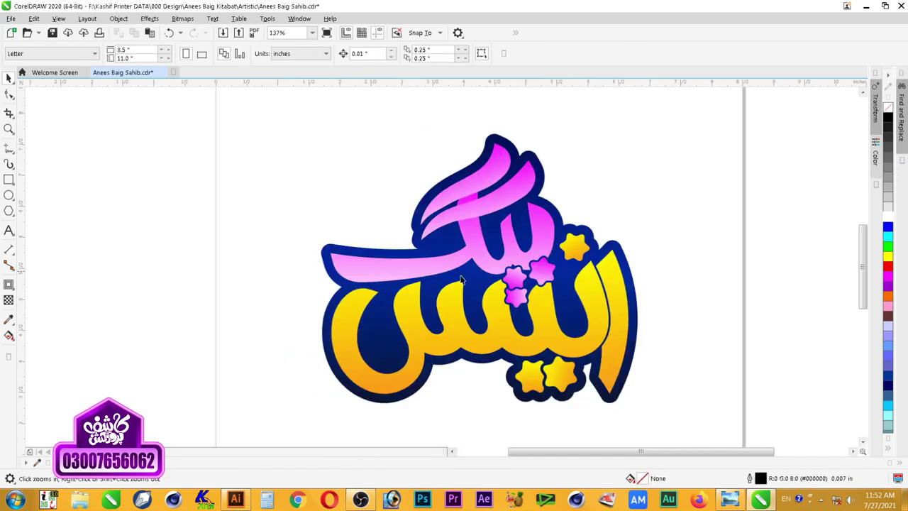
# Step: Fill both pink star groups and the three pink upper strokes with white from the palette
pyautogui.click(533, 287)
pyautogui.keyDown('shift'); pyautogui.click(518, 287); pyautogui.keyUp('shift')
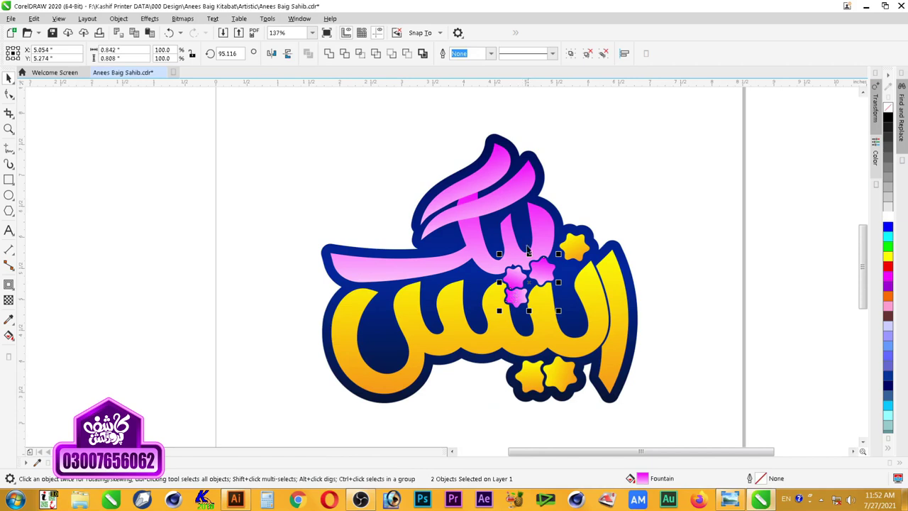
pyautogui.keyDown('shift'); pyautogui.click(518, 203); pyautogui.keyUp('shift')
pyautogui.keyDown('shift'); pyautogui.click(464, 186); pyautogui.keyUp('shift')
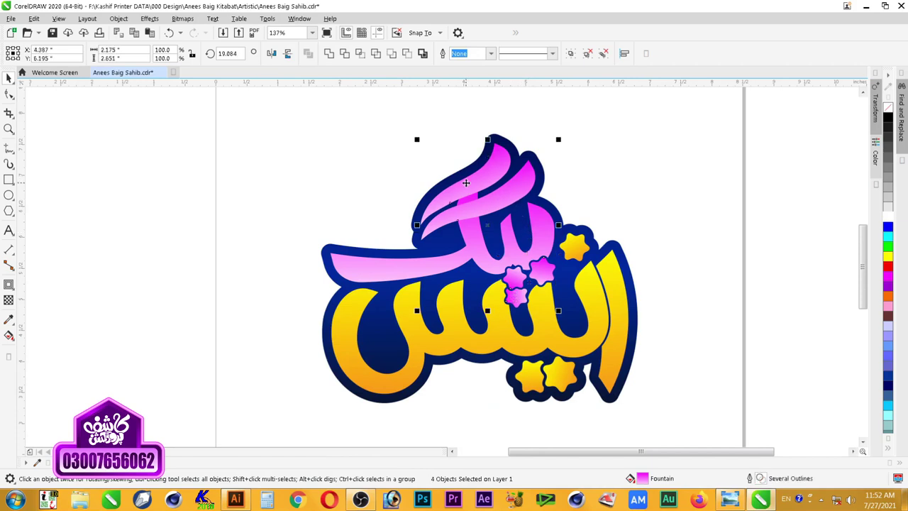
pyautogui.keyDown('shift'); pyautogui.click(471, 239); pyautogui.keyUp('shift')
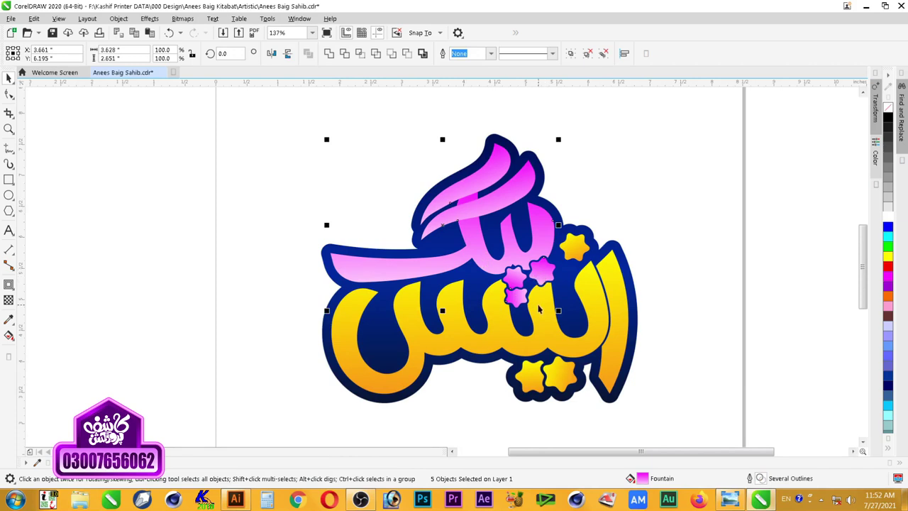
pyautogui.press('z')
pyautogui.moveTo(297, 115); pyautogui.dragTo(659, 348)
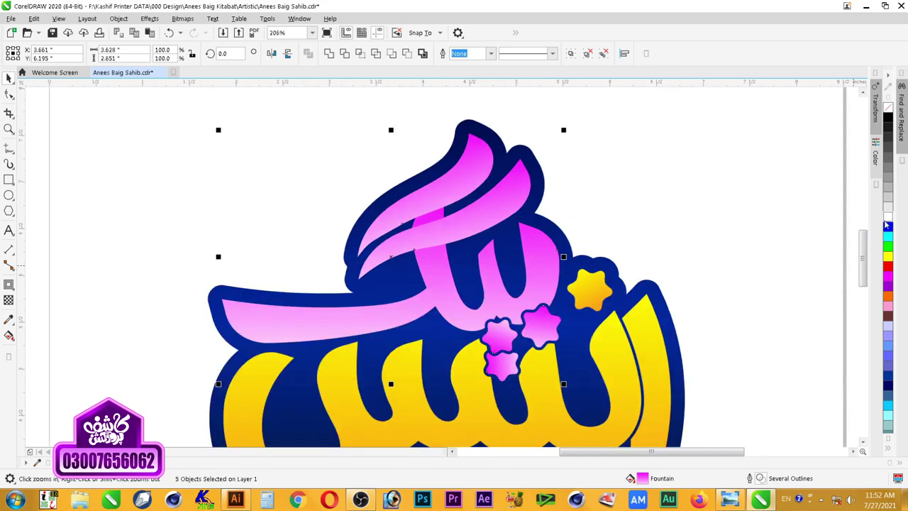
pyautogui.click(888, 217)
pyautogui.scroll(-2, 557, 243)
pyautogui.moveTo(339, 166); pyautogui.dragTo(667, 410)
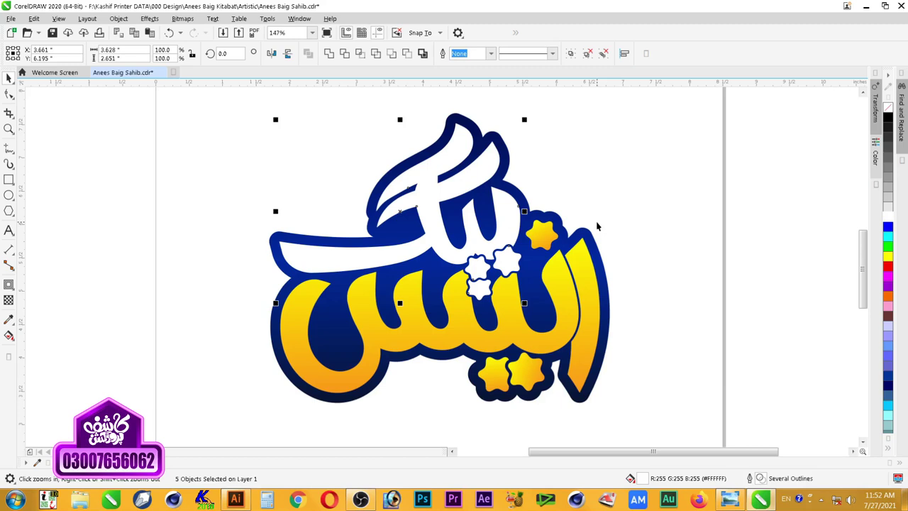
# Step: Set the fountain fill's end node to aqua #00FFD5 on the five selected shapes
pyautogui.press('F11')
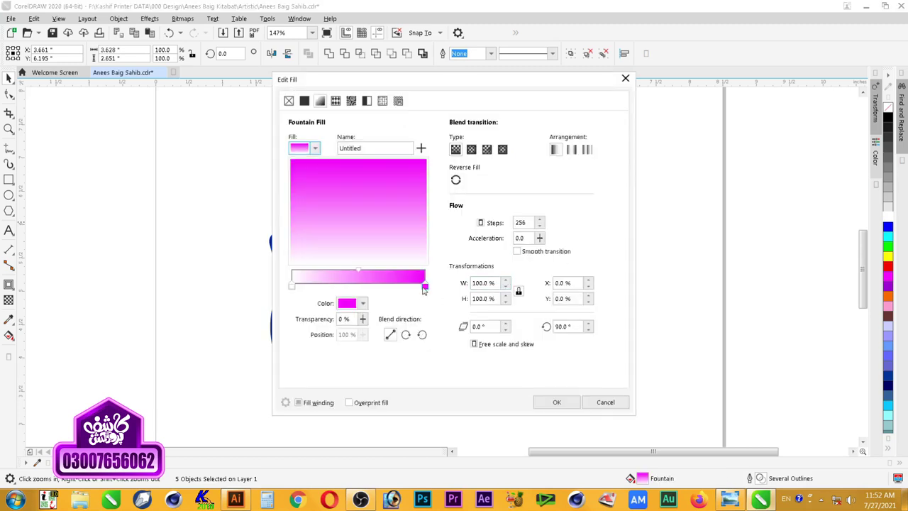
pyautogui.click(362, 303)
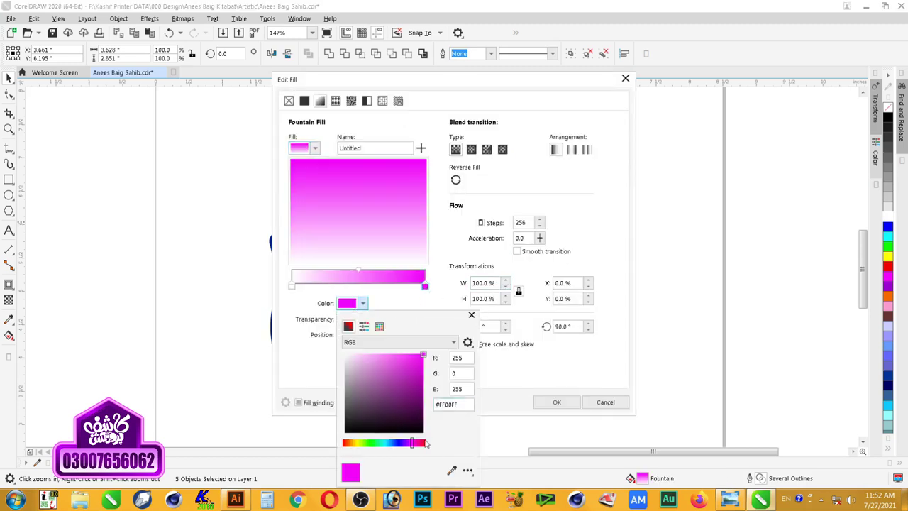
pyautogui.click(388, 443)
pyautogui.moveTo(388, 444); pyautogui.dragTo(386, 443)
pyautogui.click(382, 442)
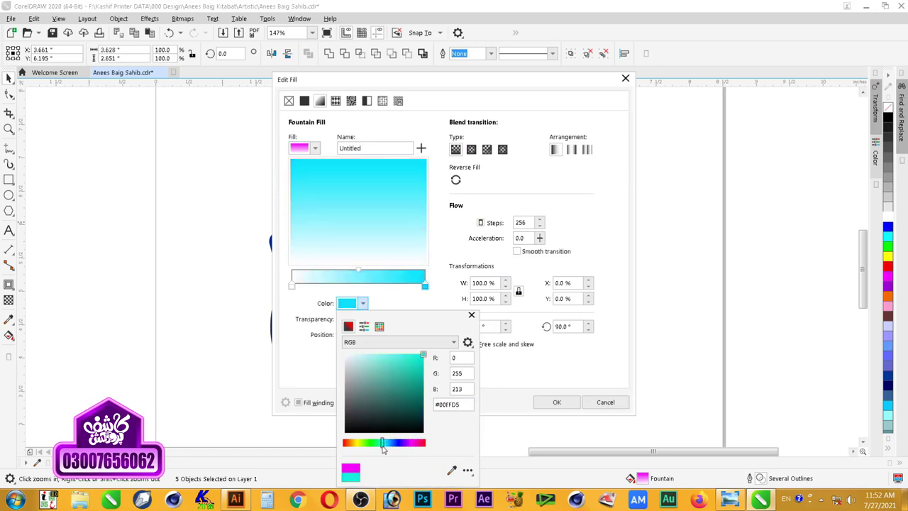
pyautogui.click(451, 289)
pyautogui.click(557, 402)
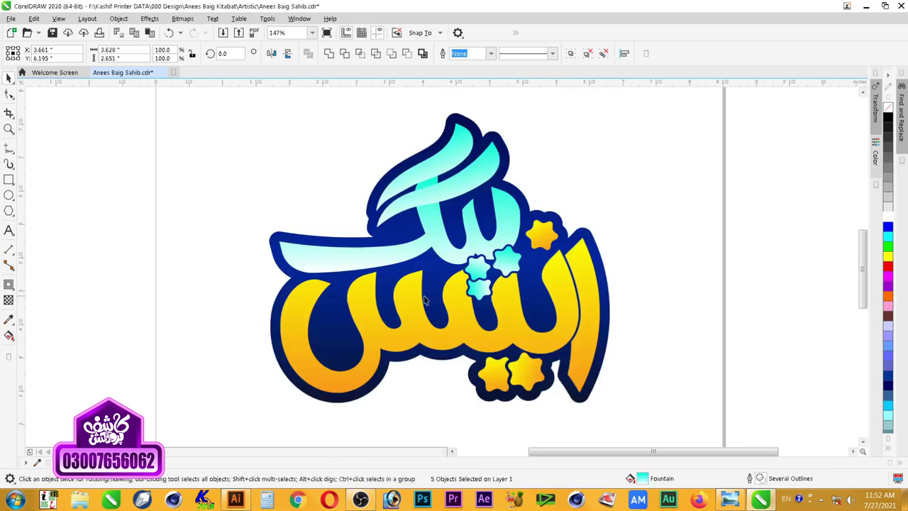
pyautogui.click(480, 259)
pyautogui.click(481, 259)
# Step: Change the gradient's start node to green-teal #00AD70 and apply it
pyautogui.press('F11')
pyautogui.click(292, 287)
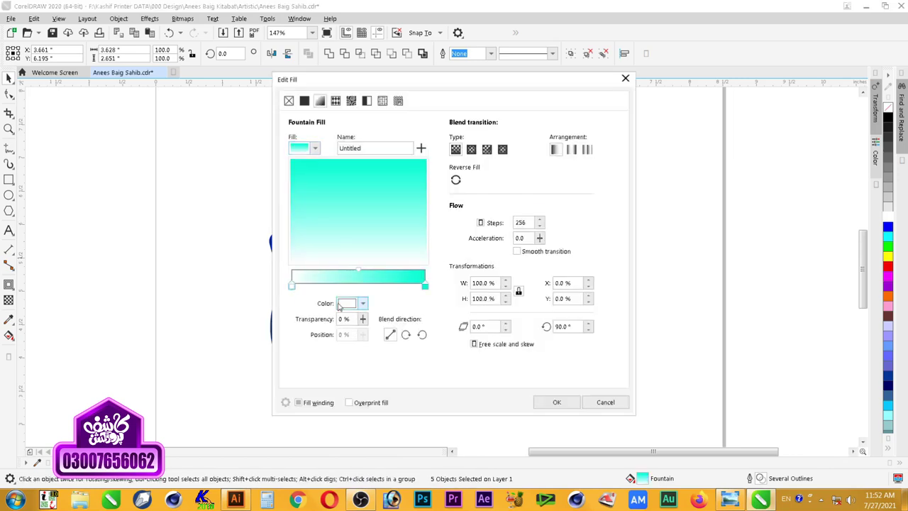
pyautogui.click(340, 304)
pyautogui.click(408, 364)
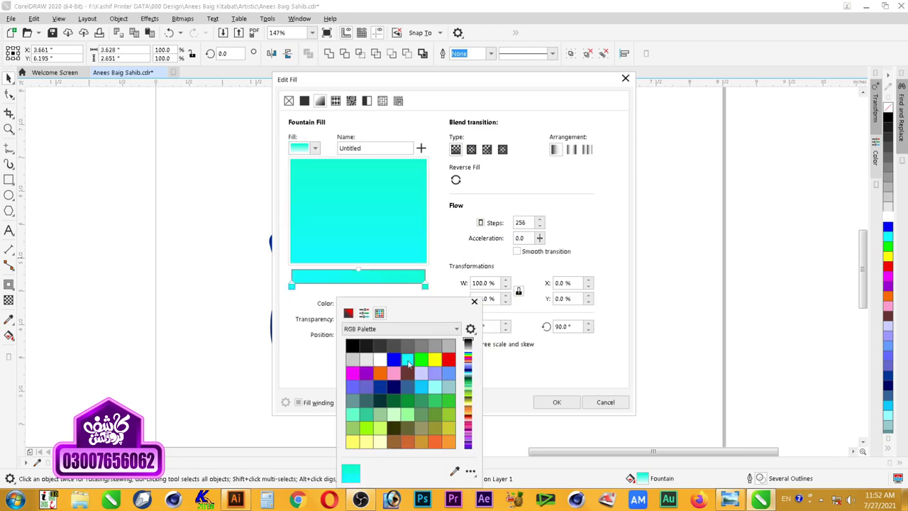
pyautogui.click(348, 313)
pyautogui.click(422, 366)
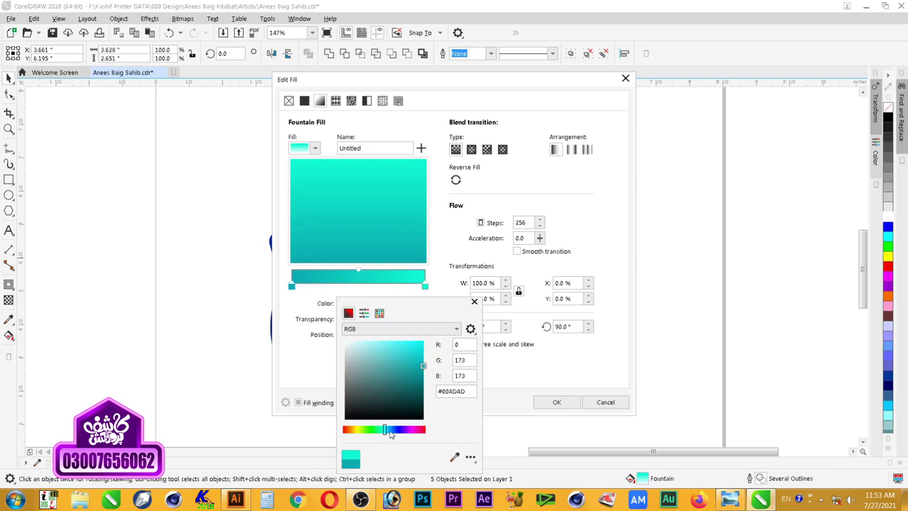
pyautogui.click(390, 431)
pyautogui.moveTo(391, 433); pyautogui.dragTo(379, 431)
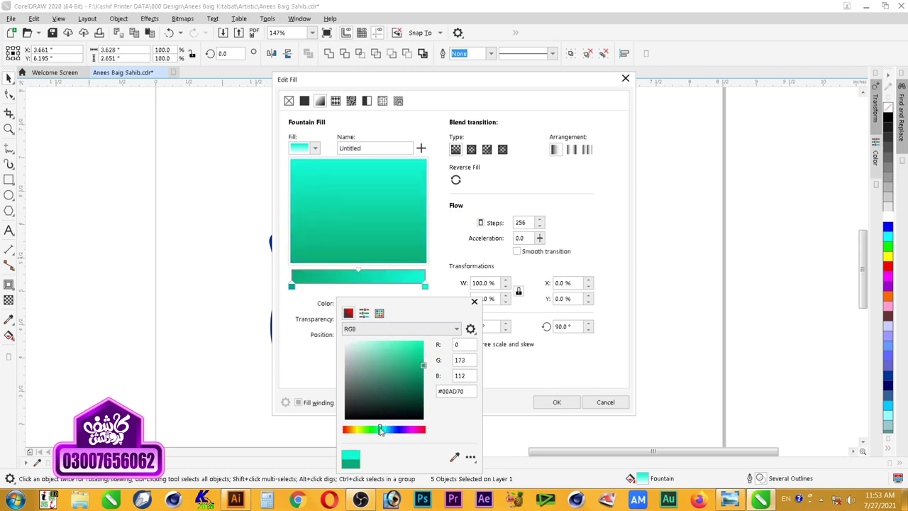
pyautogui.click(437, 284)
pyautogui.click(557, 402)
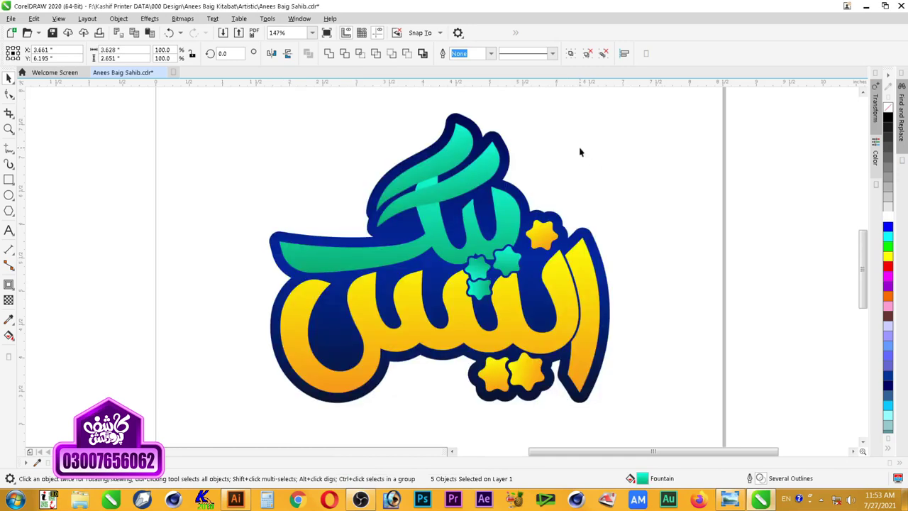
pyautogui.press('F3')
# Step: Zoom in on the teal lettering, try combining the five shapes, undo it, and open Edit Fill
pyautogui.press('z')
pyautogui.moveTo(324, 125); pyautogui.dragTo(580, 324)
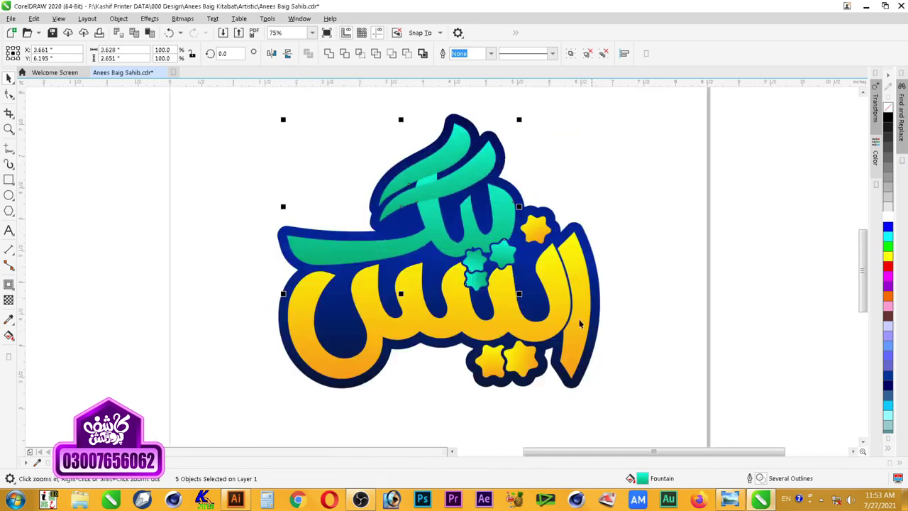
pyautogui.moveTo(241, 122); pyautogui.dragTo(612, 327)
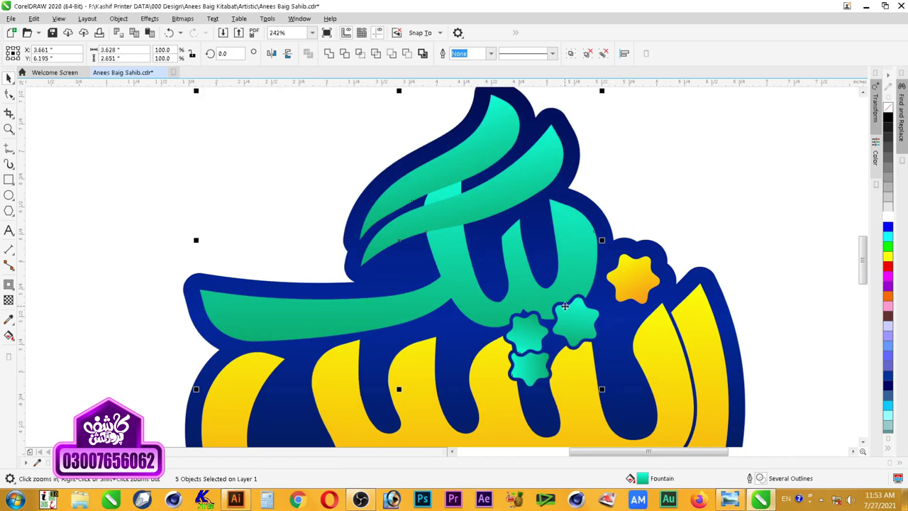
pyautogui.hotkey('ctrl', 'l')
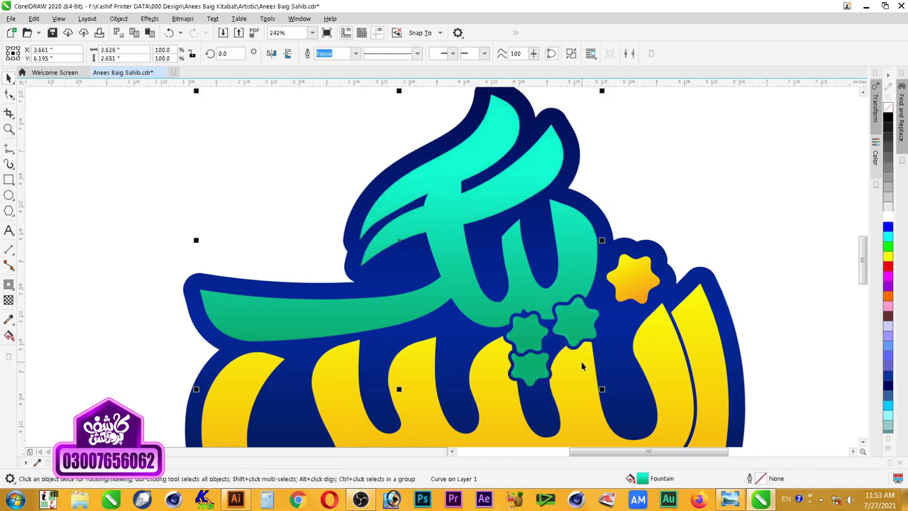
pyautogui.hotkey('ctrl', 'z')
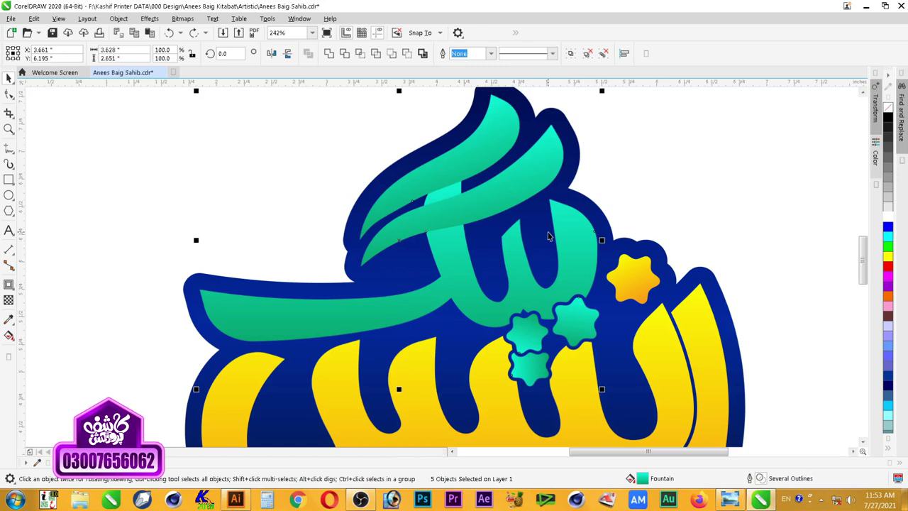
pyautogui.press('F11')
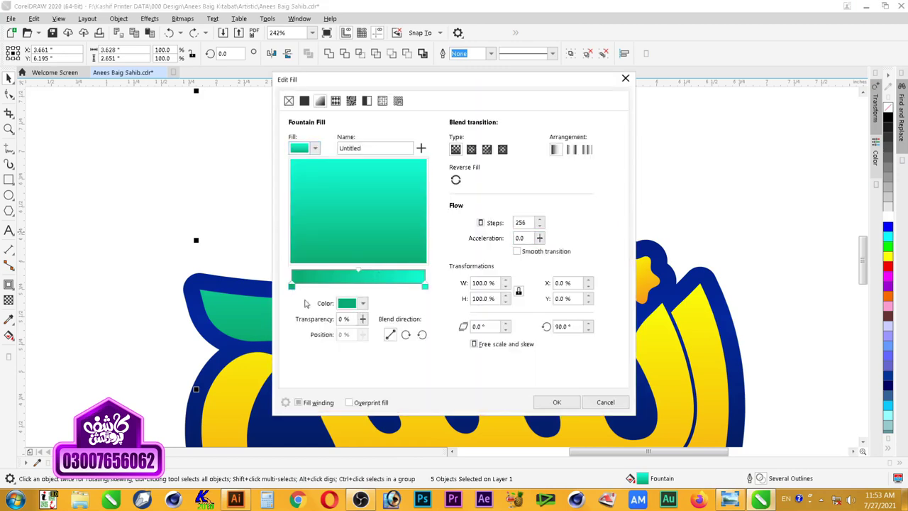
# Step: Lighten the teal gradient to bright green #00FAA2 at the start and pale mint #E8FFFB at the end
pyautogui.click(362, 302)
pyautogui.moveTo(419, 369)
pyautogui.mouseDown()
pyautogui.moveTo(415, 378)
pyautogui.moveTo(428, 357)
pyautogui.mouseUp()
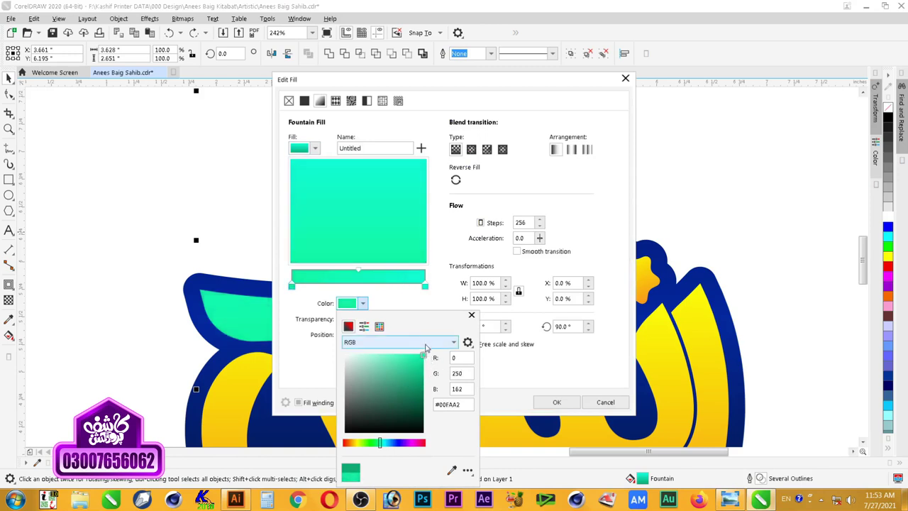
pyautogui.click(426, 288)
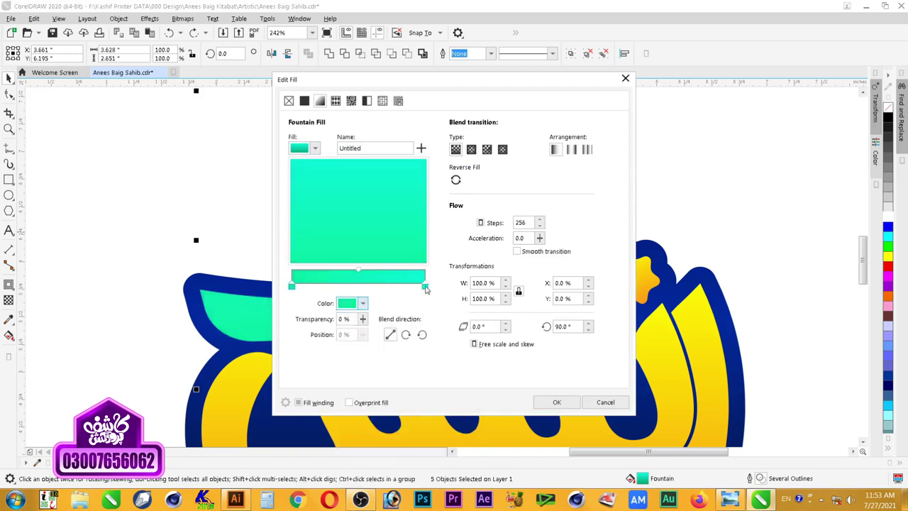
pyautogui.click(354, 305)
pyautogui.moveTo(407, 366)
pyautogui.mouseDown()
pyautogui.moveTo(397, 351)
pyautogui.moveTo(351, 353)
pyautogui.mouseUp()
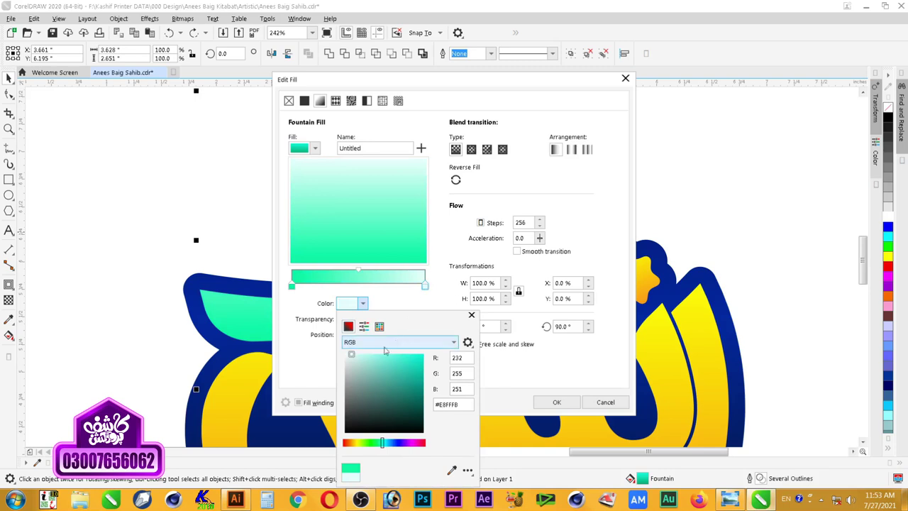
pyautogui.click(363, 353)
pyautogui.click(436, 264)
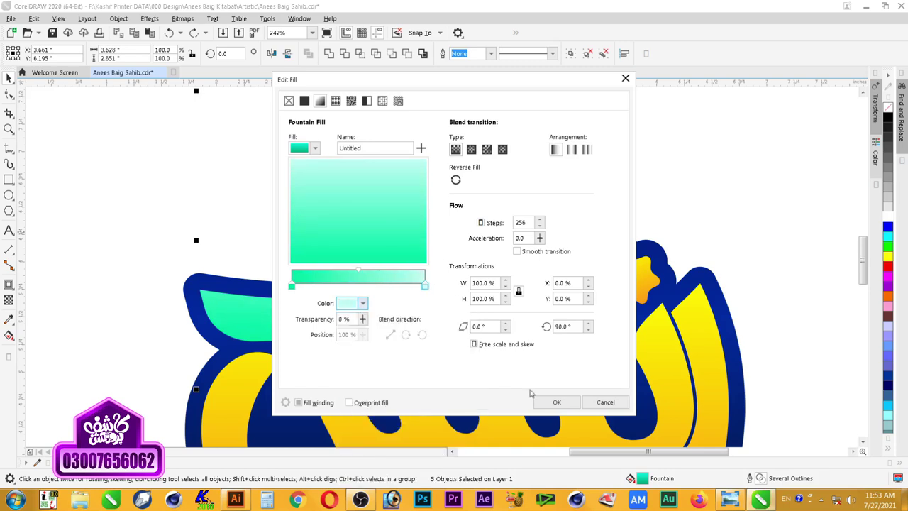
pyautogui.click(556, 402)
pyautogui.click(637, 152)
# Step: Zoom in on the logo and select the small mint stars
pyautogui.scroll(-1, 636, 152)
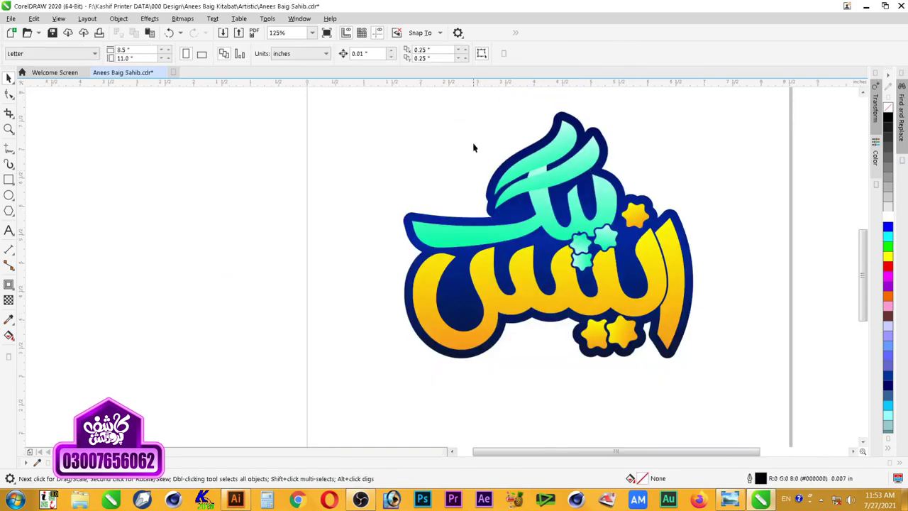
pyautogui.scroll(-1, 473, 146)
pyautogui.press('F2')
pyautogui.moveTo(400, 112); pyautogui.dragTo(608, 275)
pyautogui.moveTo(667, 123); pyautogui.dragTo(260, 379)
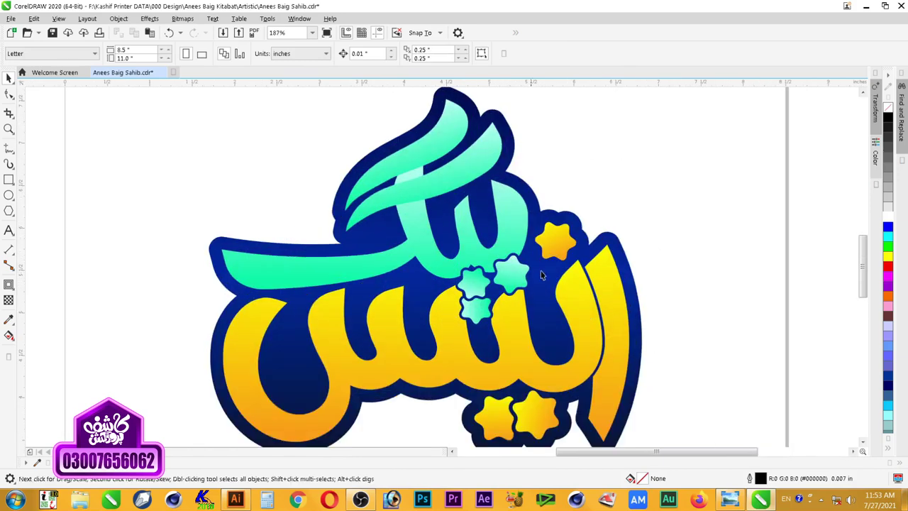
pyautogui.click(516, 272)
pyautogui.keyDown('shift'); pyautogui.click(479, 282); pyautogui.keyUp('shift')
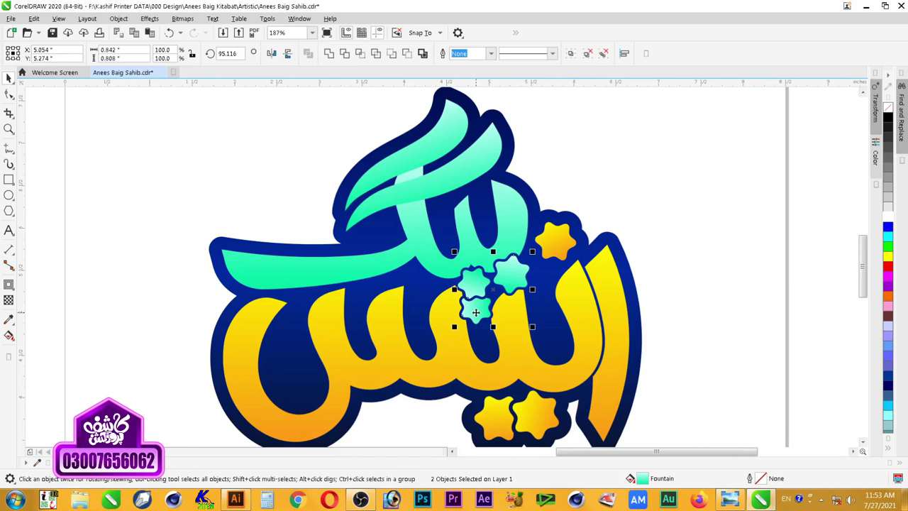
pyautogui.click(465, 172)
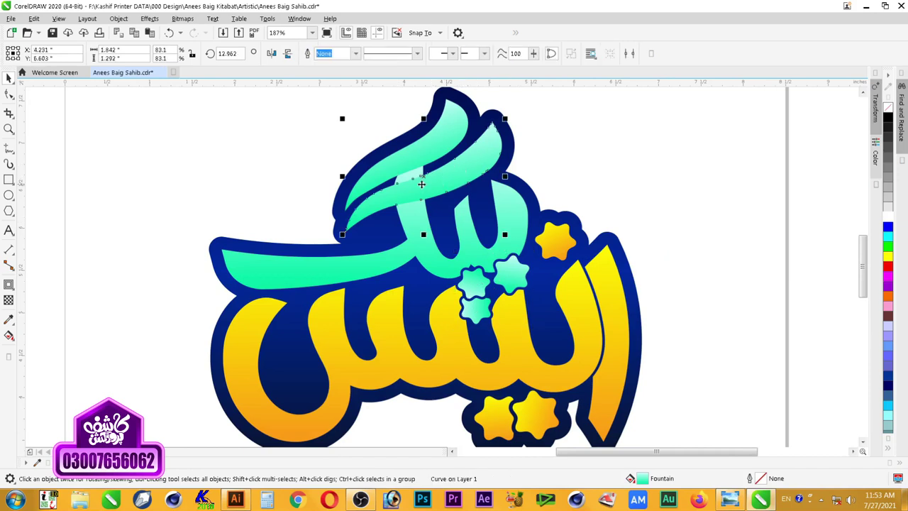
pyautogui.click(422, 174)
pyautogui.click(478, 294)
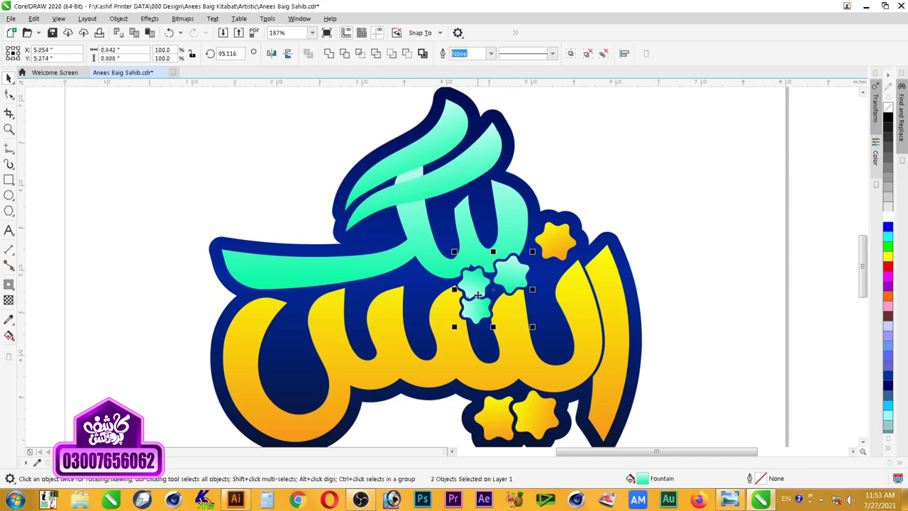
# Step: Switch the stars' fountain fill to an elliptical gradient and apply it
pyautogui.press('F11')
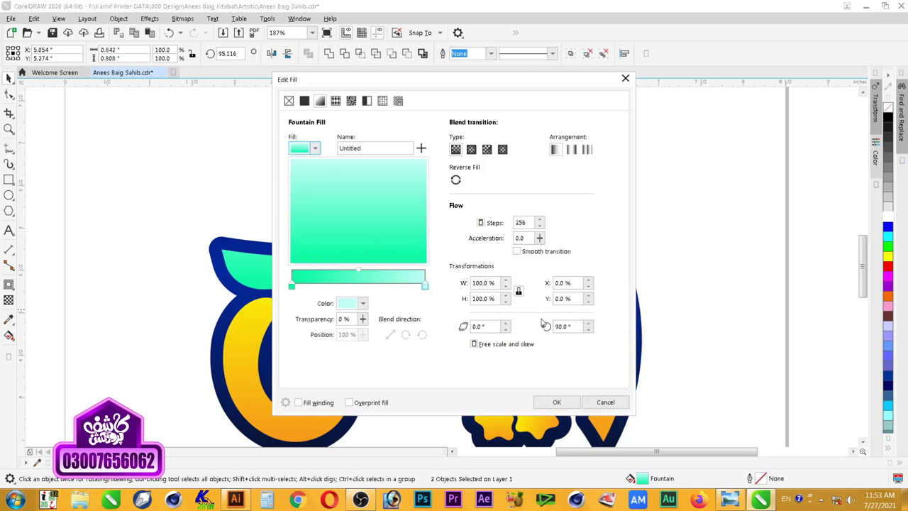
pyautogui.click(471, 149)
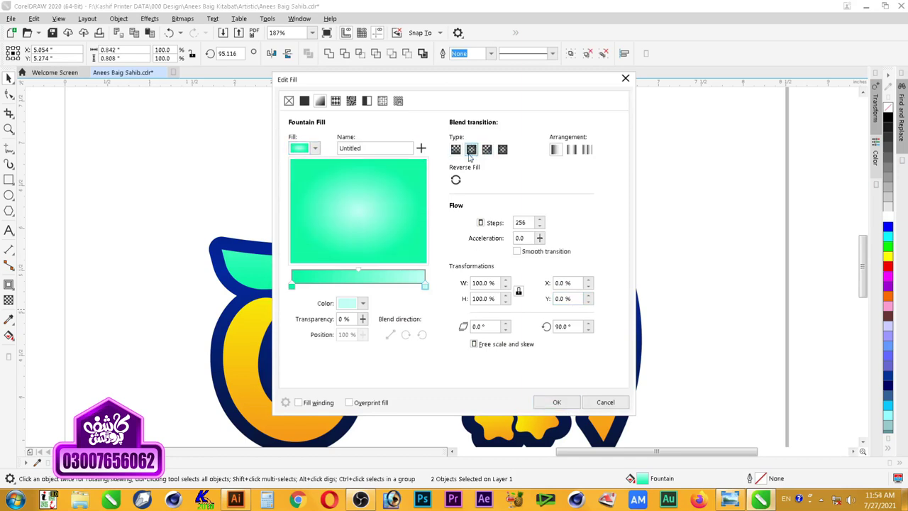
pyautogui.click(556, 402)
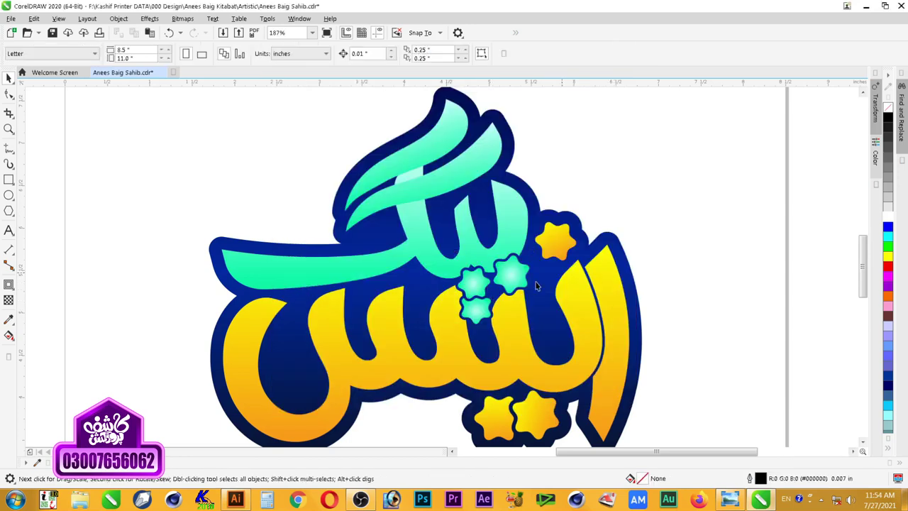
# Step: Zoom in on the teal lettering and move the upper green swash one level back behind the letter
pyautogui.click(424, 162)
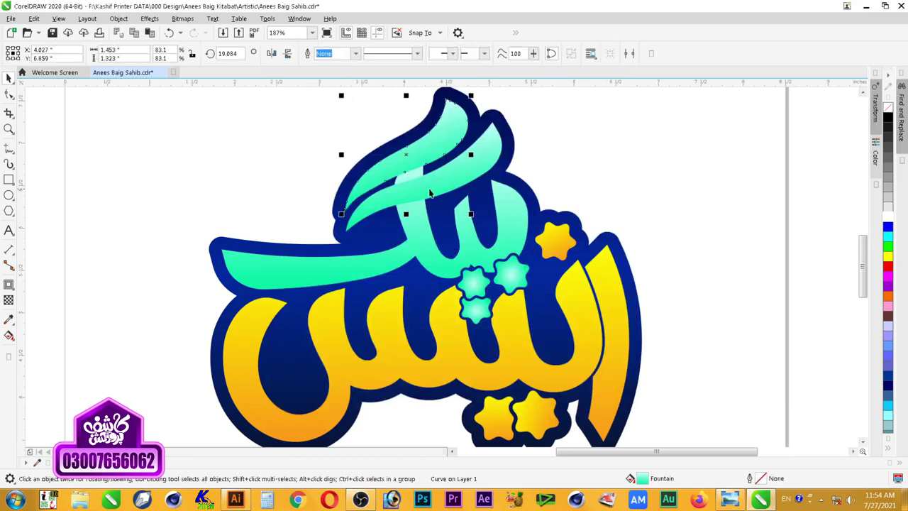
pyautogui.click(579, 156)
pyautogui.scroll(-2, 580, 156)
pyautogui.press('F2')
pyautogui.moveTo(620, 129); pyautogui.dragTo(339, 261)
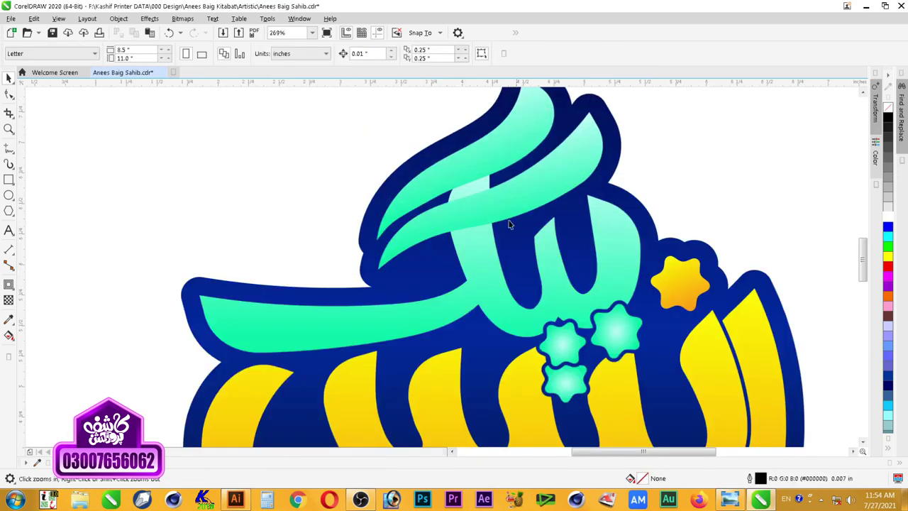
pyautogui.click(525, 212)
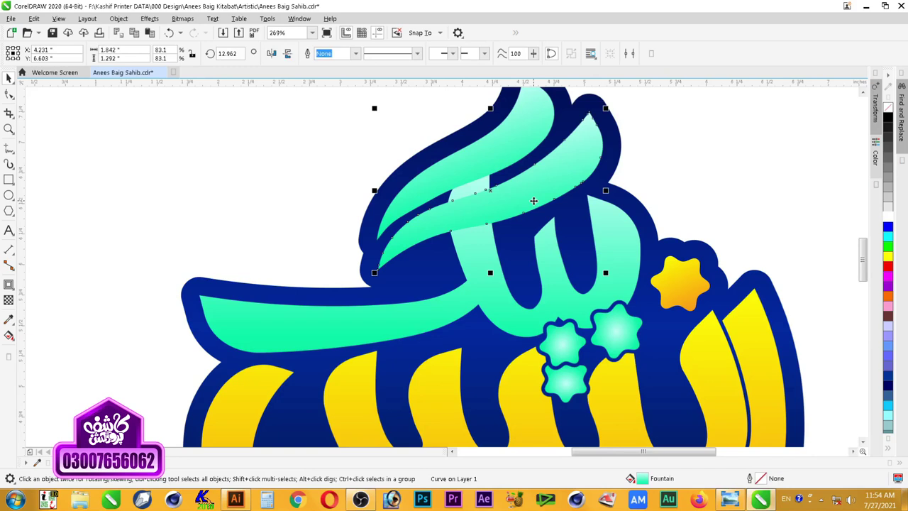
pyautogui.hotkey('ctrl', 'pagedown')
pyautogui.hotkey('ctrl', 'pagedown')
pyautogui.hotkey('ctrl', 'pageup')
pyautogui.hotkey('ctrl', 'pageup')
pyautogui.hotkey('ctrl', 'pagedown')
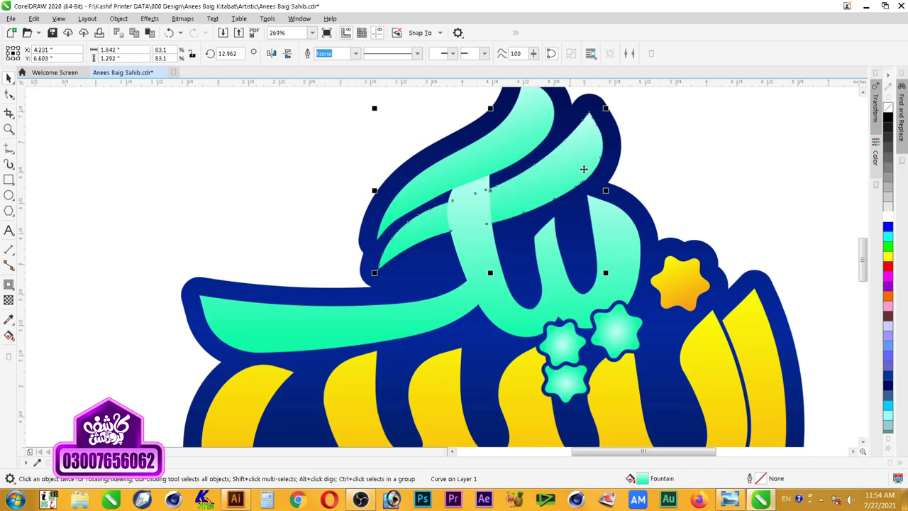
# Step: Send the smaller teal swash behind the letter's vertical stroke and zoom out to check
pyautogui.click(524, 154)
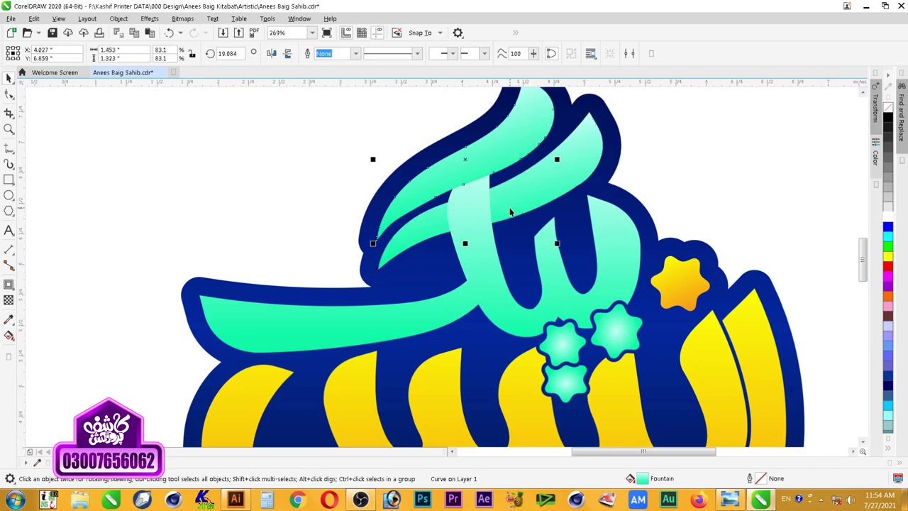
pyautogui.hotkey('ctrl', 'pagedown')
pyautogui.scroll(-3, 509, 212)
pyautogui.press('z')
pyautogui.moveTo(347, 142); pyautogui.dragTo(703, 401)
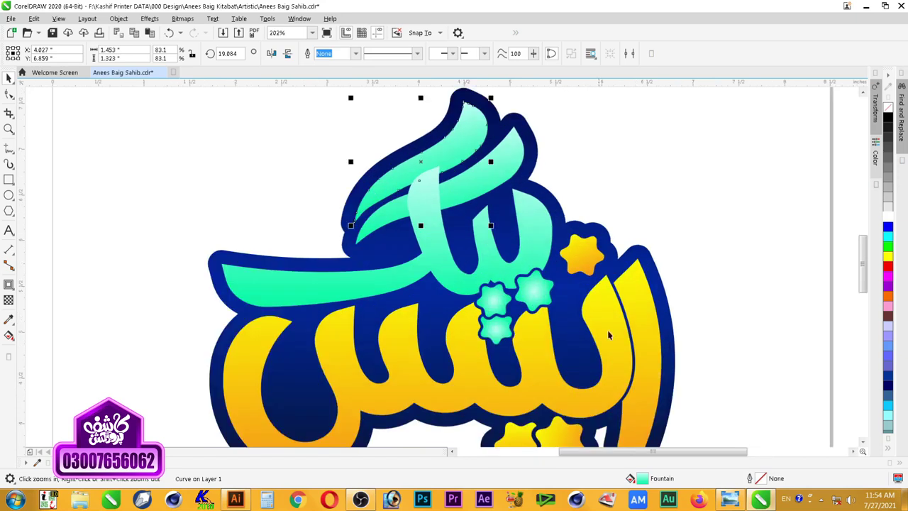
pyautogui.click(613, 156)
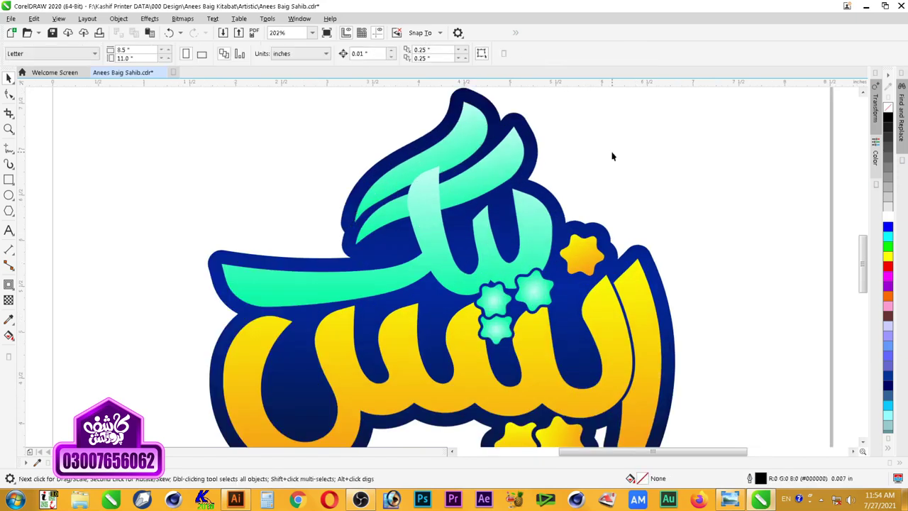
pyautogui.click(473, 140)
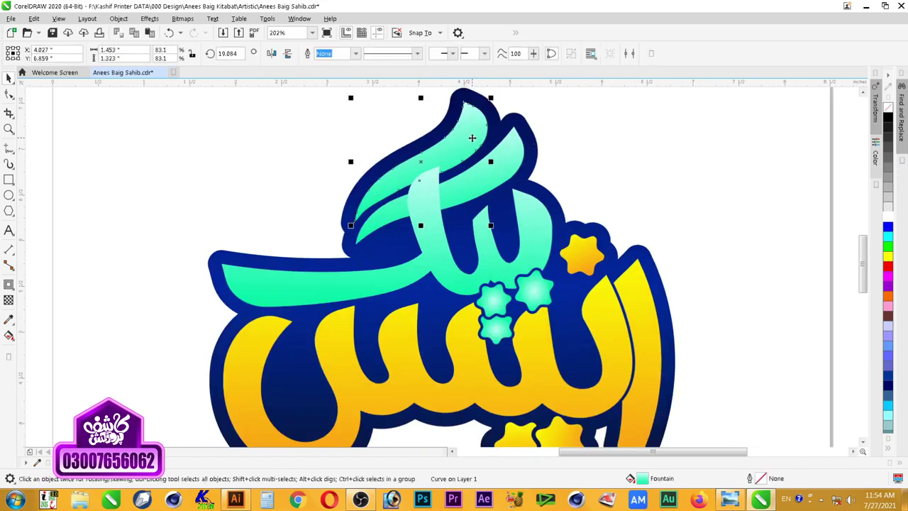
pyautogui.click(291, 165)
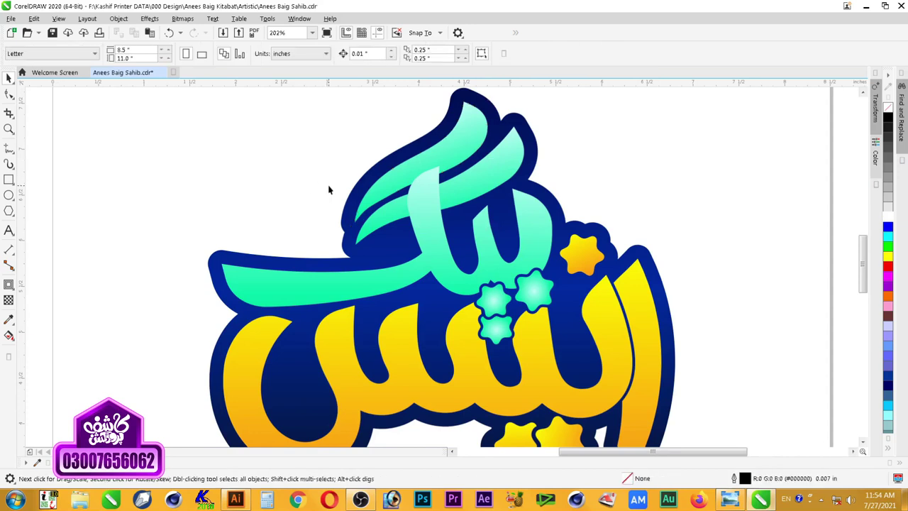
pyautogui.scroll(-3, 328, 190)
pyautogui.press('z')
pyautogui.moveTo(276, 121); pyautogui.dragTo(482, 323)
pyautogui.press('space')
pyautogui.click(484, 259)
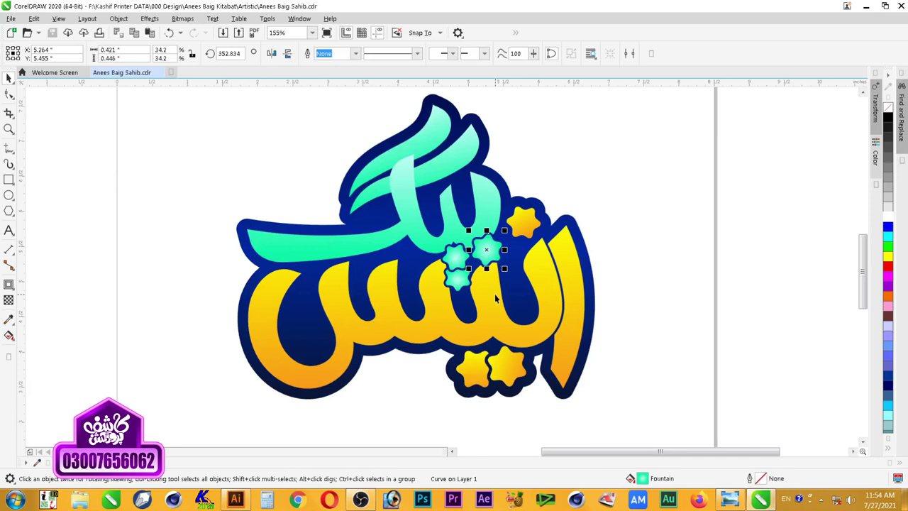
pyautogui.keyDown('shift'); pyautogui.click(449, 267); pyautogui.keyUp('shift')
pyautogui.keyDown('shift'); pyautogui.click(458, 281); pyautogui.keyUp('shift')
pyautogui.keyDown('shift'); pyautogui.click(469, 267); pyautogui.keyUp('shift')
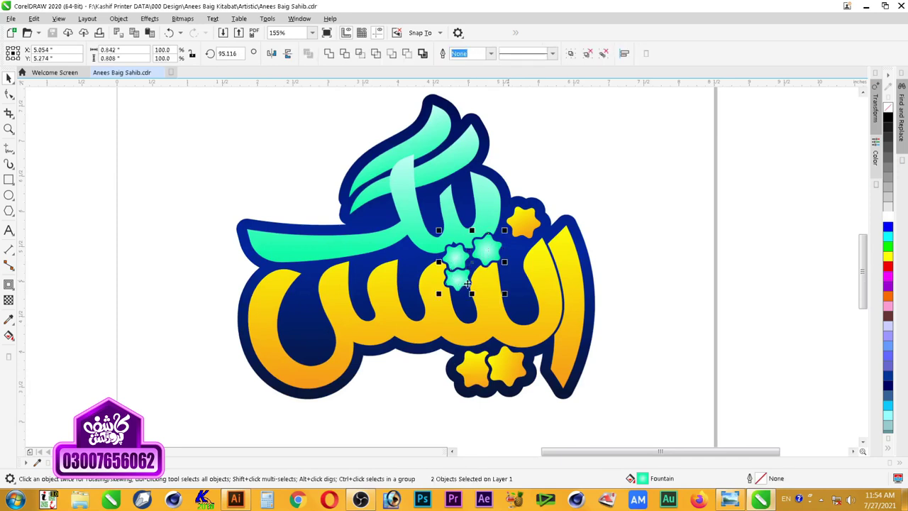
pyautogui.click(888, 268)
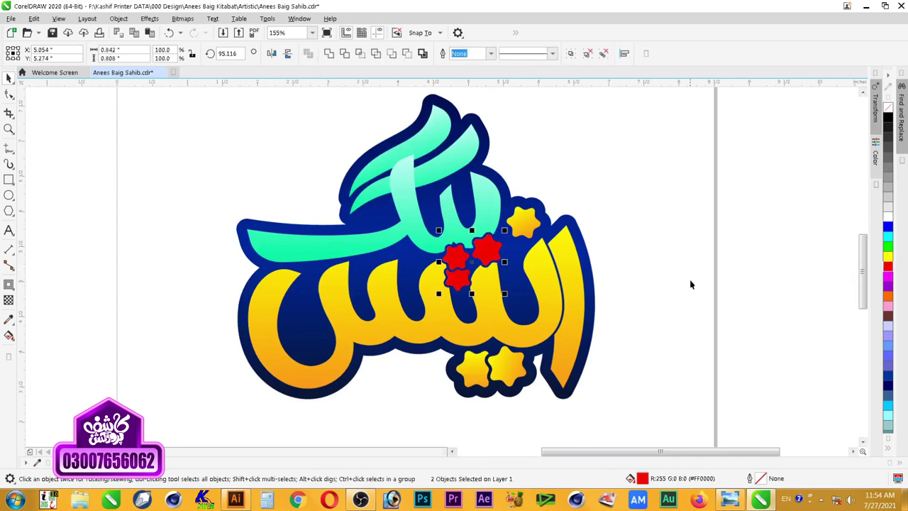
pyautogui.click(888, 218)
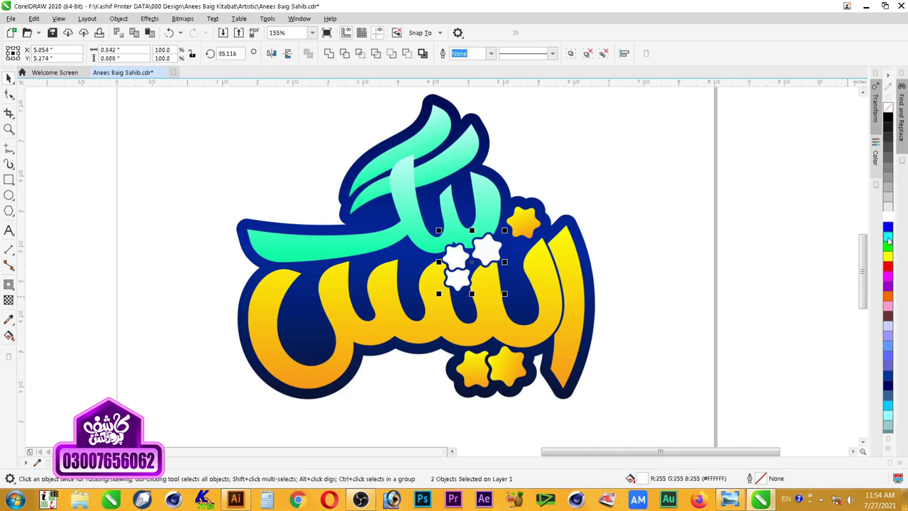
pyautogui.click(888, 236)
pyautogui.click(888, 227)
pyautogui.hotkey('ctrl', 'z')
pyautogui.hotkey('ctrl', 'z')
pyautogui.hotkey('ctrl', 'z')
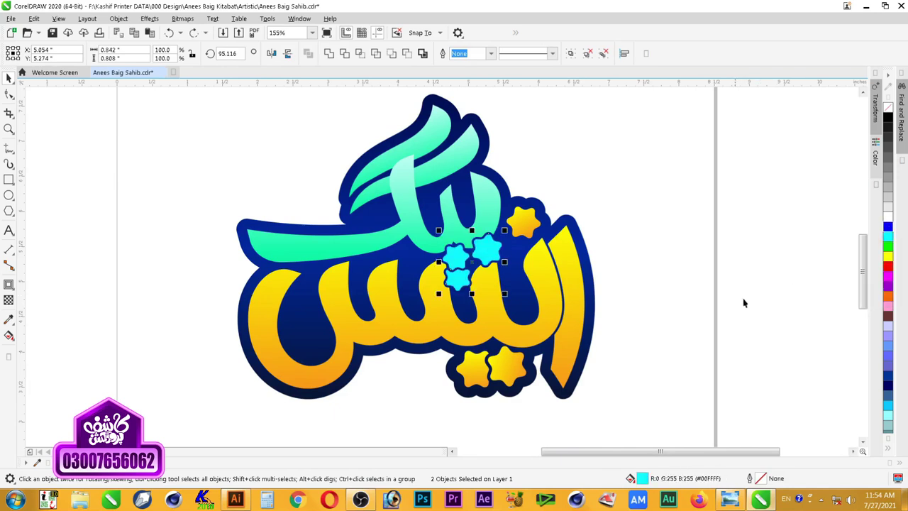
pyautogui.hotkey('ctrl', 'z')
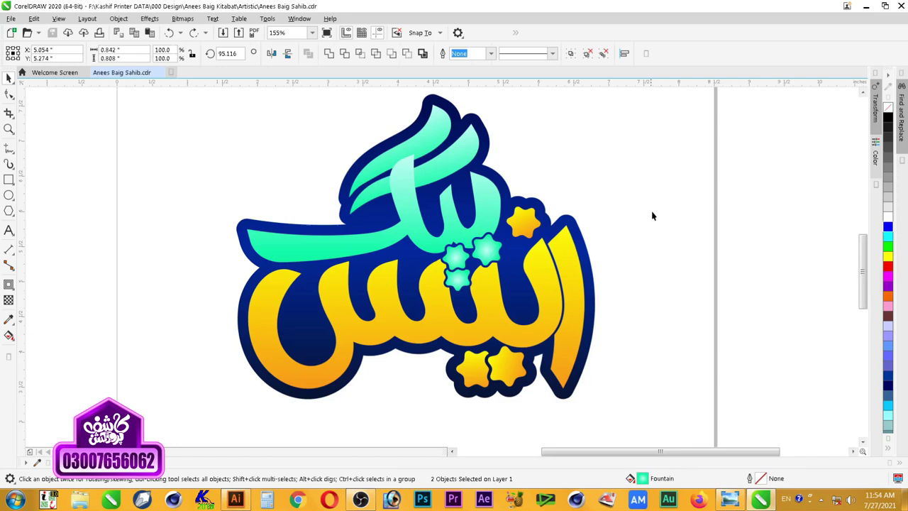
pyautogui.click(651, 210)
pyautogui.scroll(-2, 568, 217)
pyautogui.scroll(2, 568, 217)
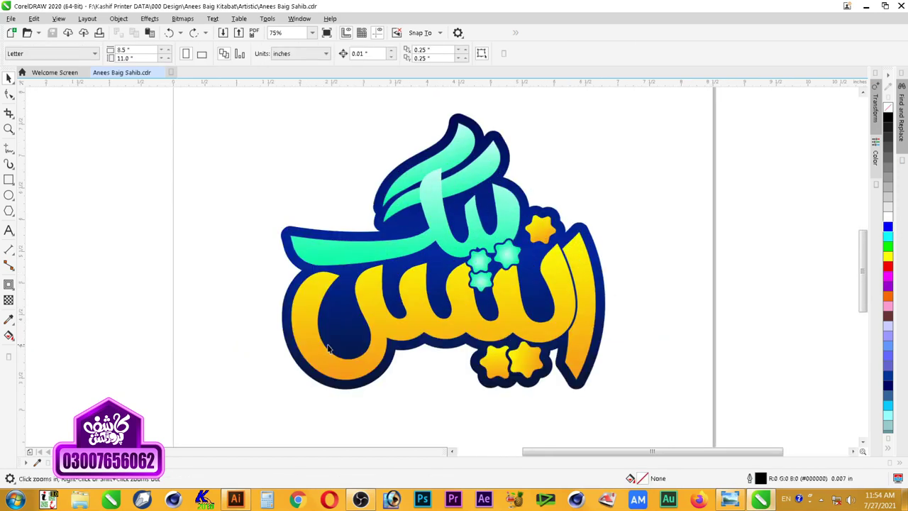
# Step: Set the outer node of the two small stars' radial gradient to deep green #00BF7C (RGB 0,191,124)
pyautogui.click(517, 264)
pyautogui.keyDown('shift'); pyautogui.click(482, 267); pyautogui.keyUp('shift')
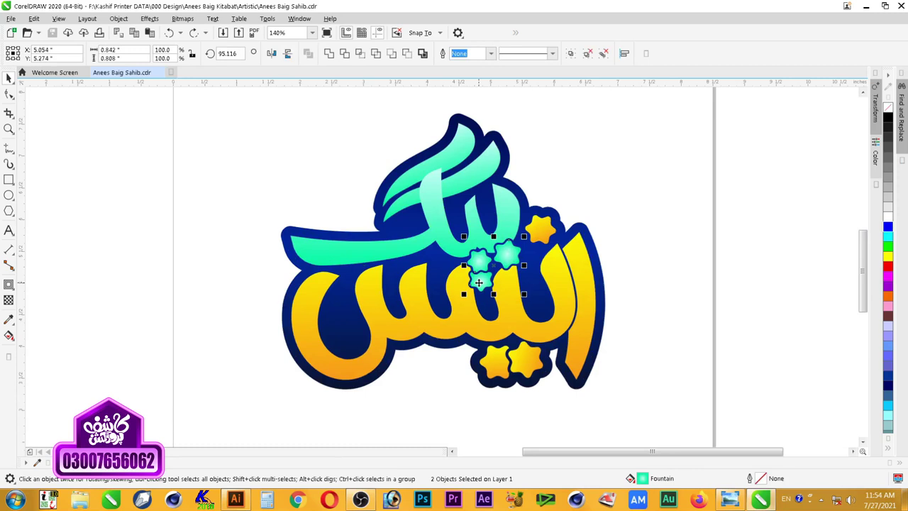
pyautogui.press('F11')
pyautogui.click(291, 286)
pyautogui.click(362, 303)
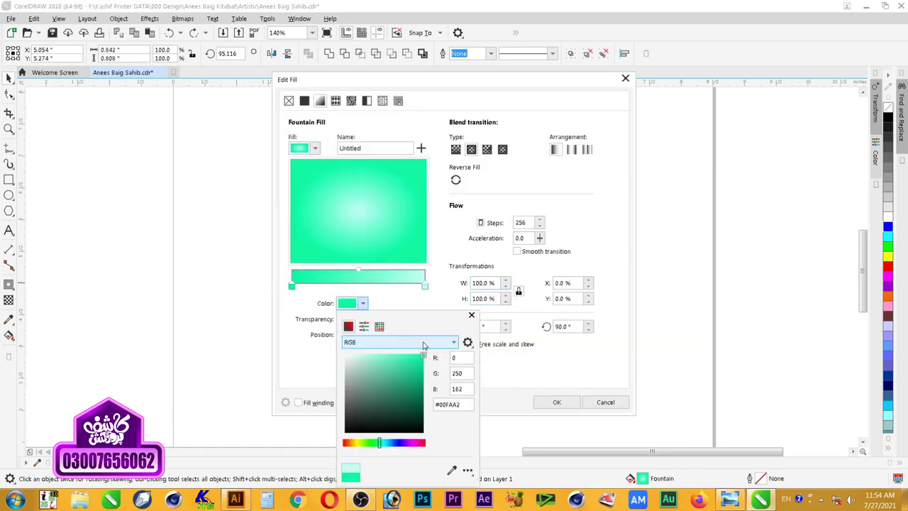
pyautogui.click(423, 391)
pyautogui.click(508, 411)
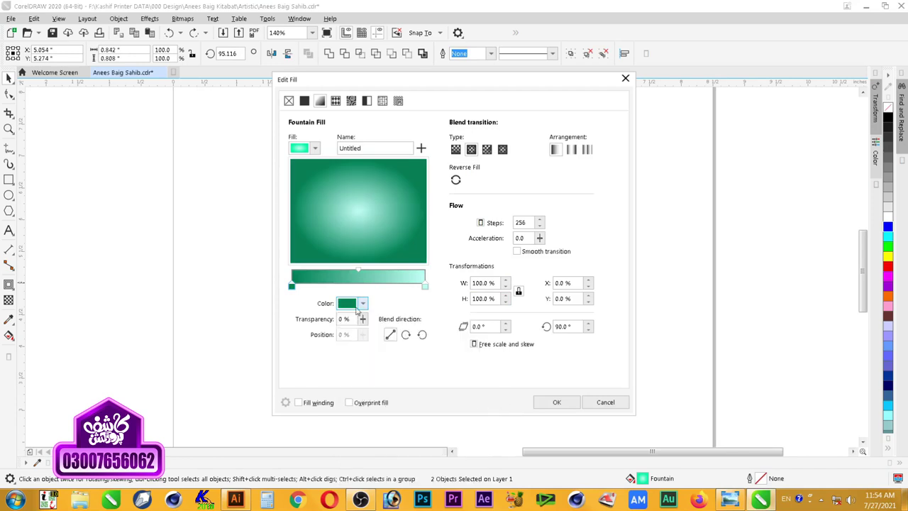
pyautogui.click(362, 302)
pyautogui.moveTo(402, 387); pyautogui.dragTo(423, 373)
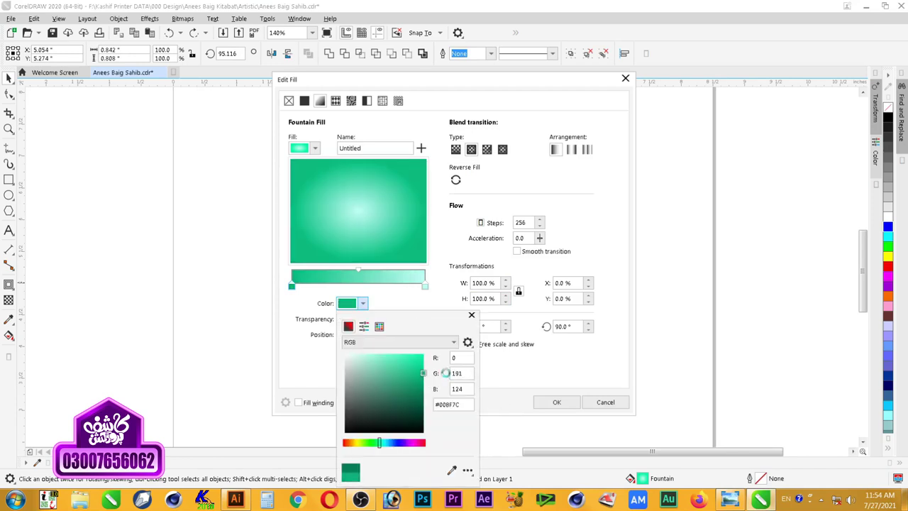
pyautogui.click(549, 395)
pyautogui.click(559, 402)
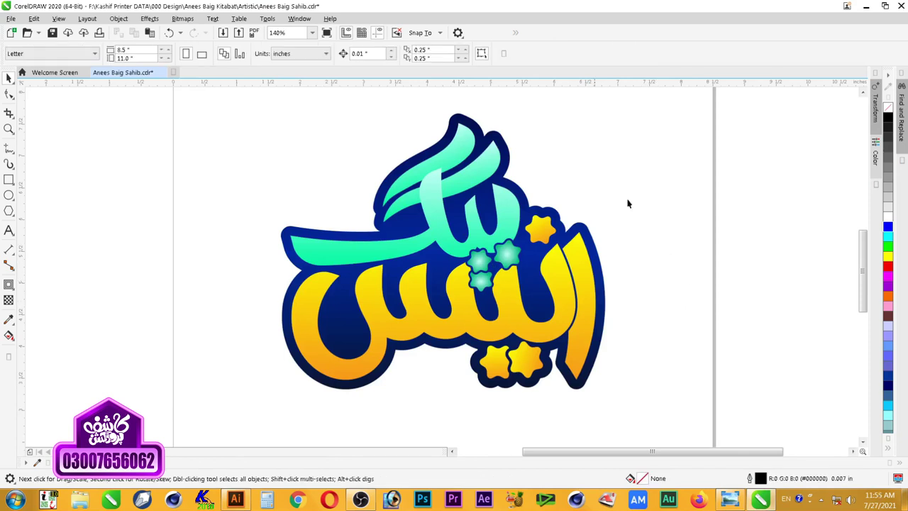
# Step: Zoom in on the logo and select the small teal stars
pyautogui.scroll(5, 470, 288)
pyautogui.click(425, 210)
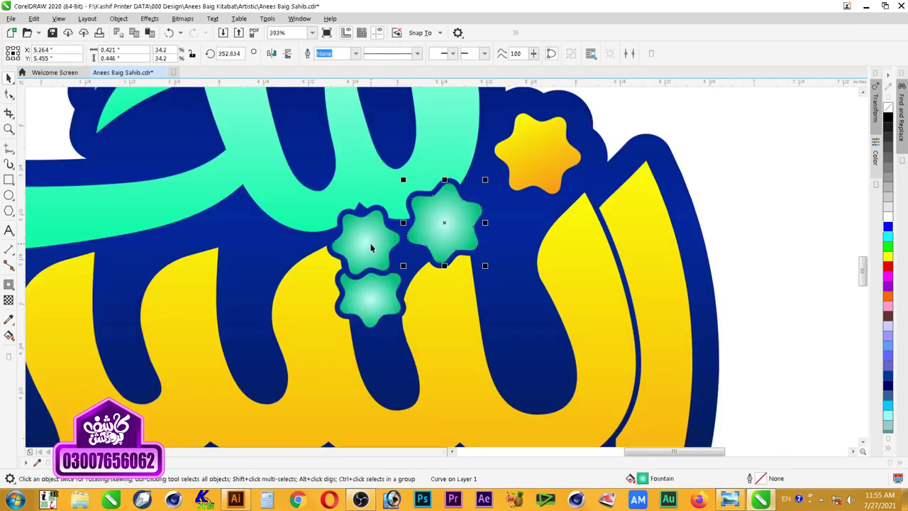
pyautogui.scroll(-10, 370, 247)
pyautogui.click(468, 178)
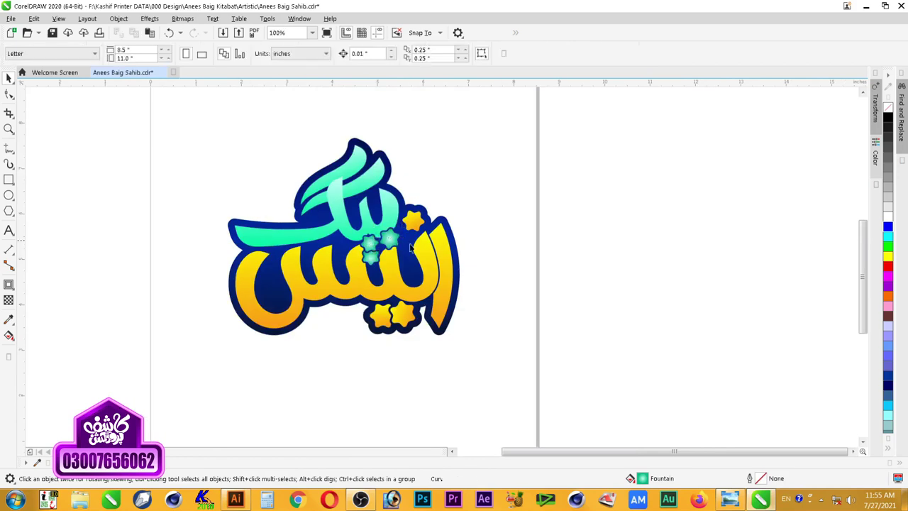
pyautogui.press('z')
pyautogui.moveTo(496, 153); pyautogui.dragTo(296, 264)
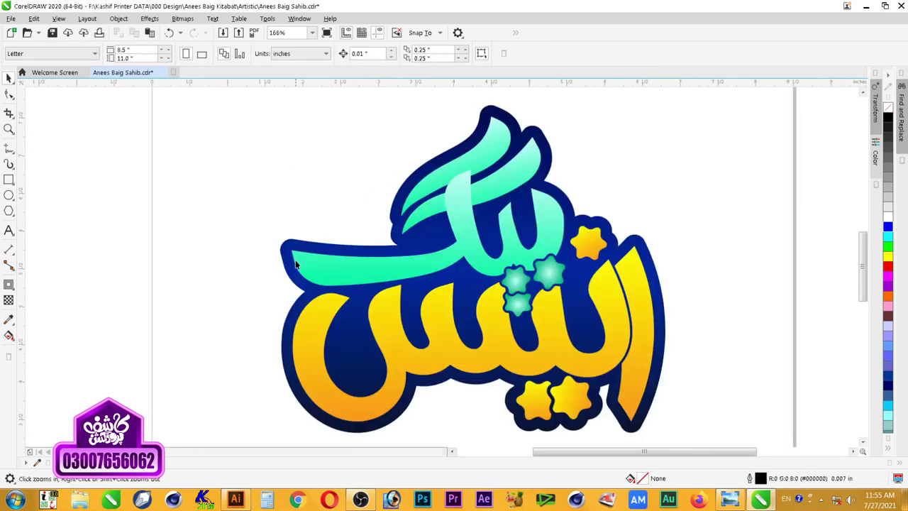
pyautogui.press('space')
pyautogui.click(557, 277)
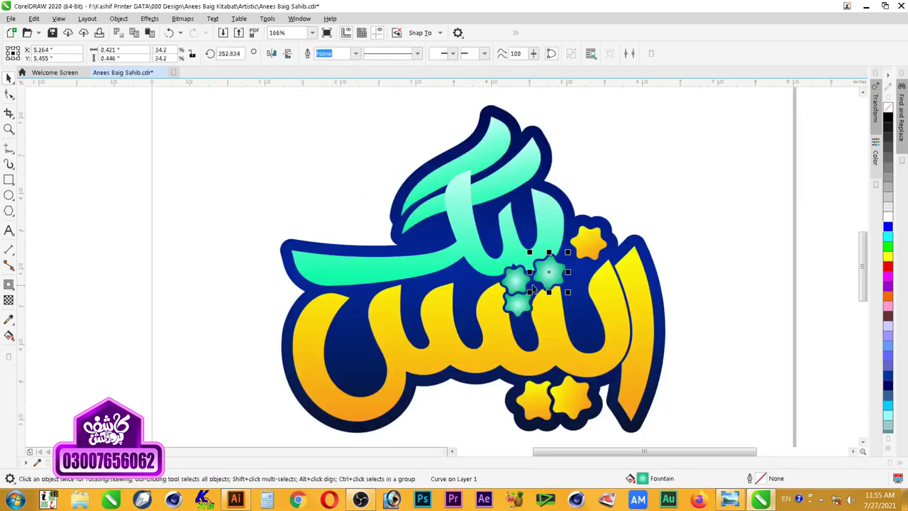
pyautogui.keyDown('shift'); pyautogui.click(519, 303); pyautogui.keyUp('shift')
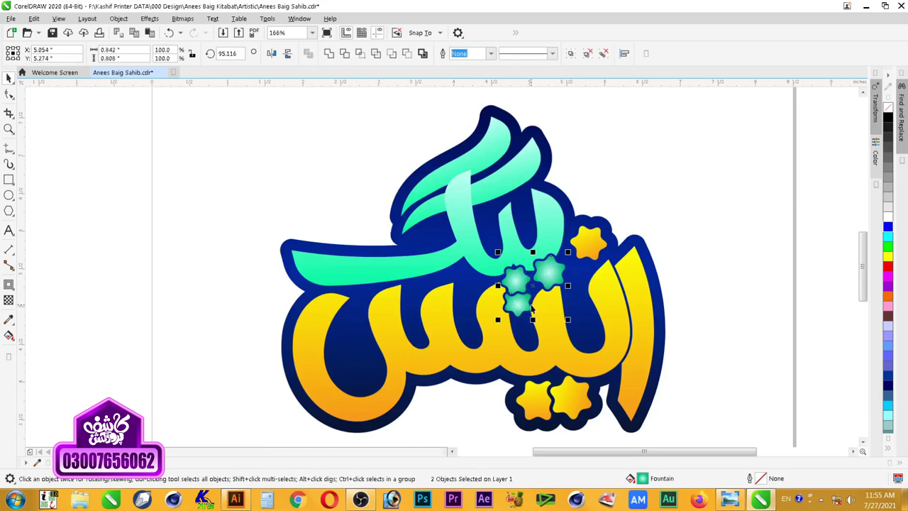
# Step: Trial magenta and purple fills and a magenta gradient on the stars, undo back to green, and save
pyautogui.click(887, 282)
pyautogui.click(887, 286)
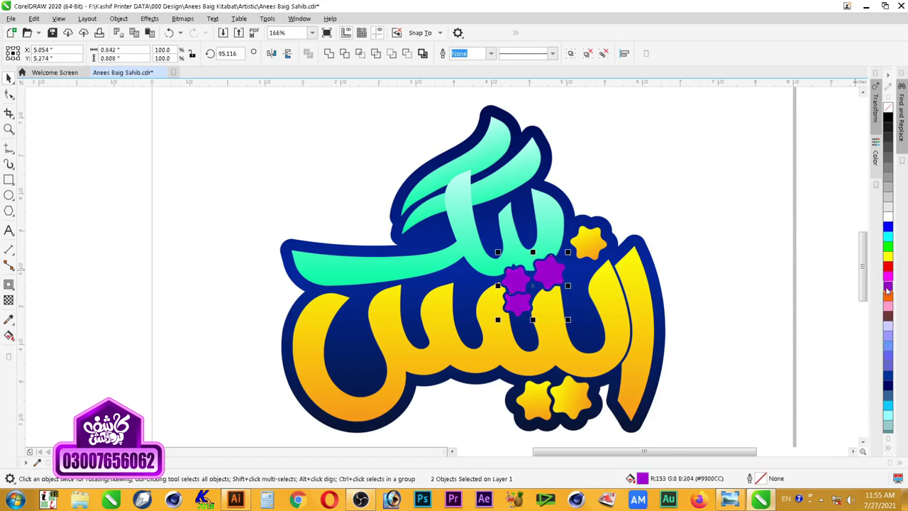
pyautogui.click(887, 276)
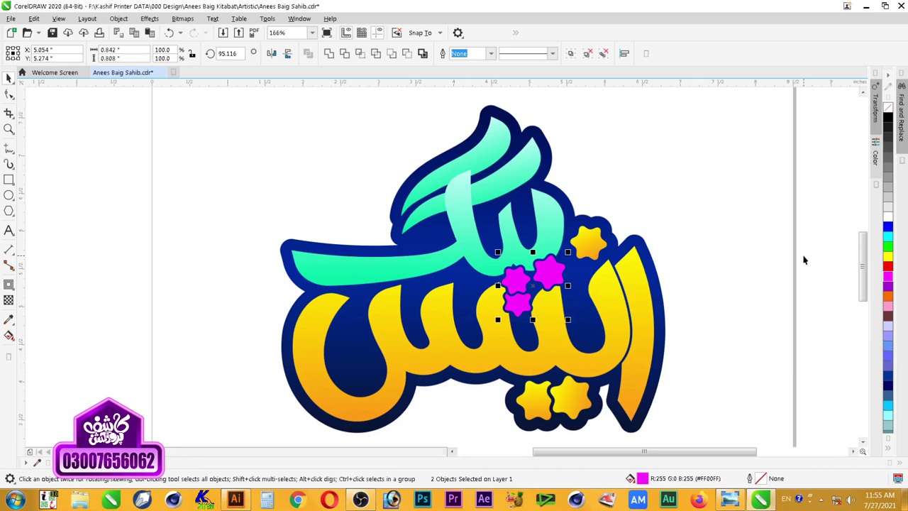
pyautogui.press('F11')
pyautogui.click(556, 402)
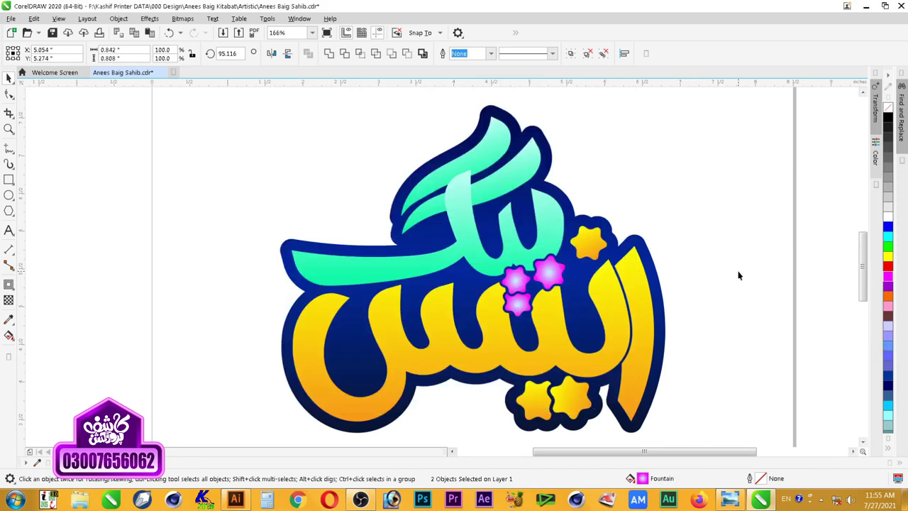
pyautogui.hotkey('ctrl', 'z')
pyautogui.hotkey('ctrl', 'z')
pyautogui.hotkey('ctrl', 'z')
pyautogui.hotkey('ctrl', 'z')
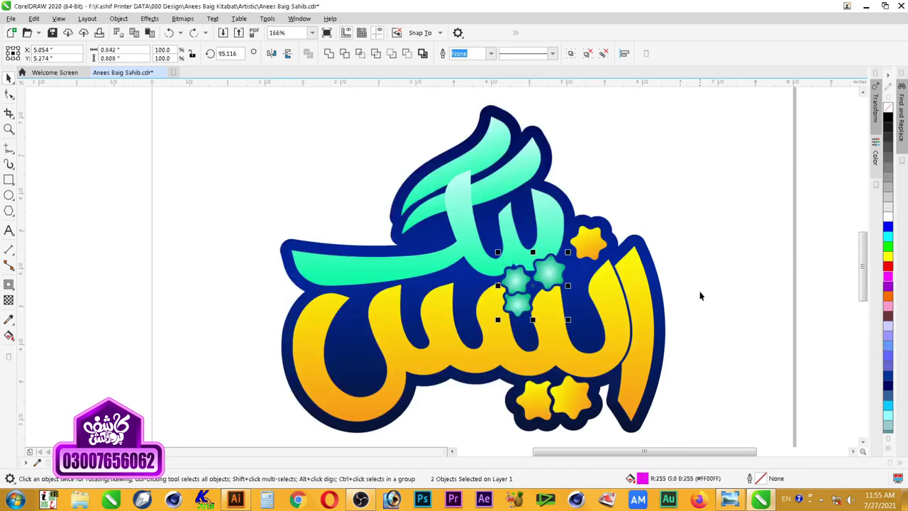
pyautogui.hotkey('ctrl', 's')
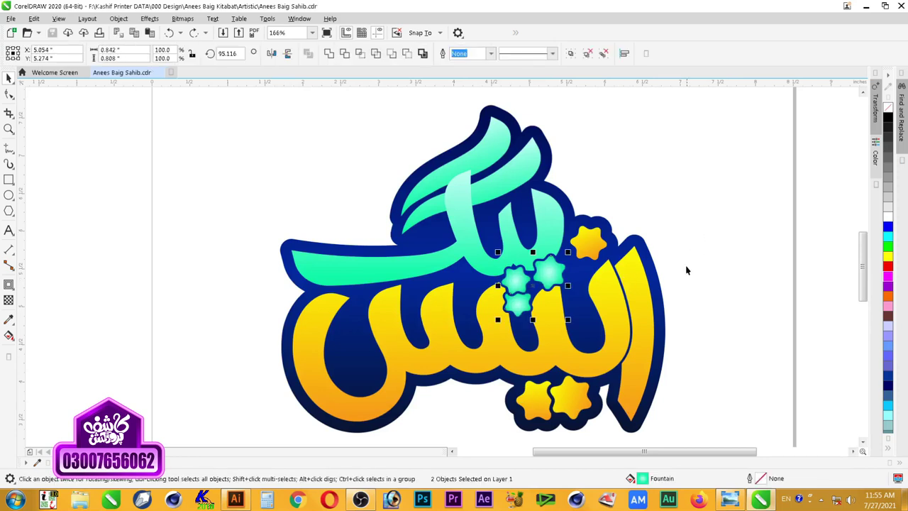
pyautogui.click(666, 323)
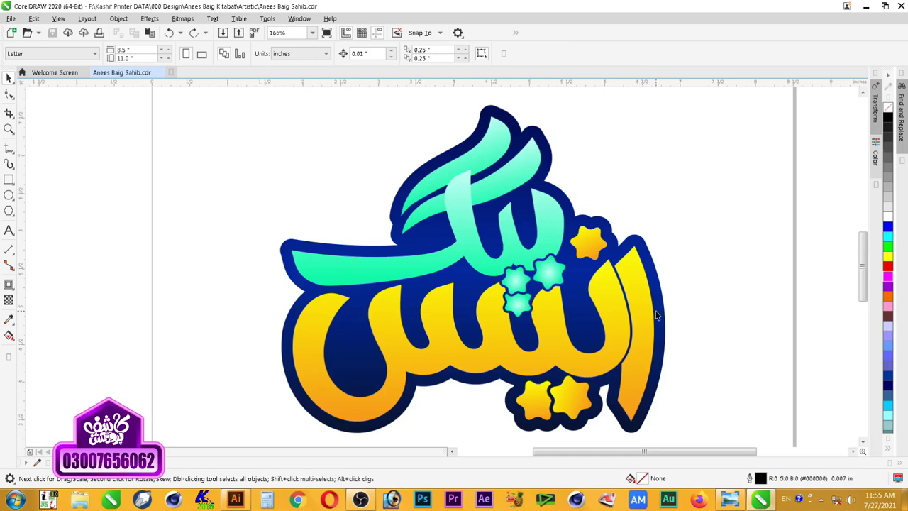
# Step: Zoom in and group the yellow lettering with its three yellow stars
pyautogui.hotkey('shift', 'F4')
pyautogui.press('z')
pyautogui.moveTo(416, 174); pyautogui.dragTo(658, 379)
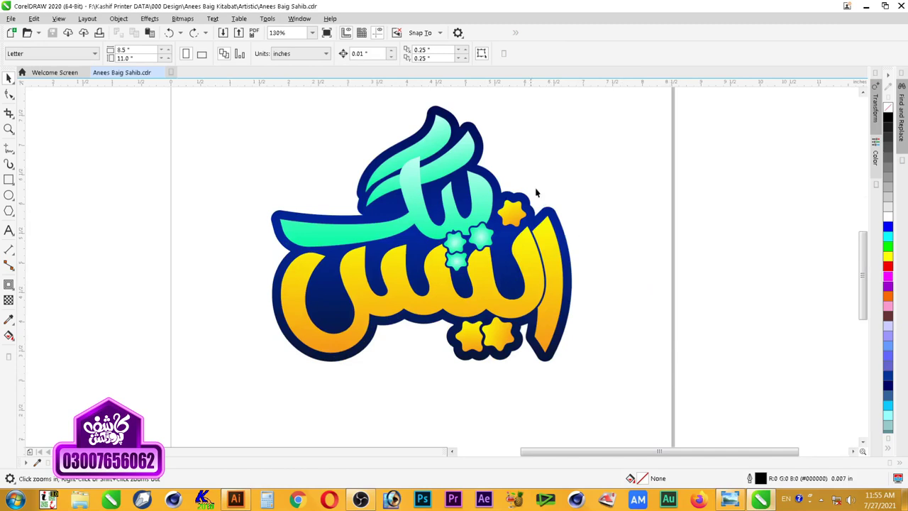
pyautogui.moveTo(509, 278); pyautogui.dragTo(214, 378)
pyautogui.press('space')
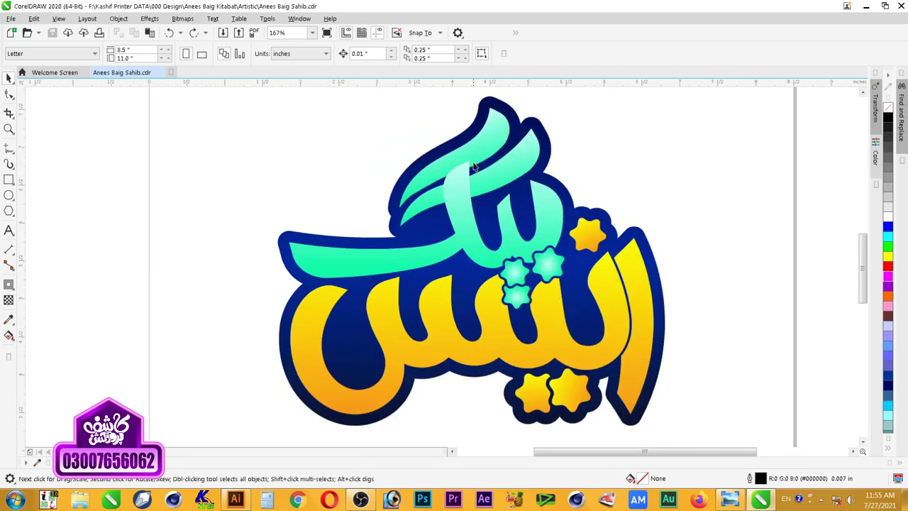
pyautogui.click(476, 156)
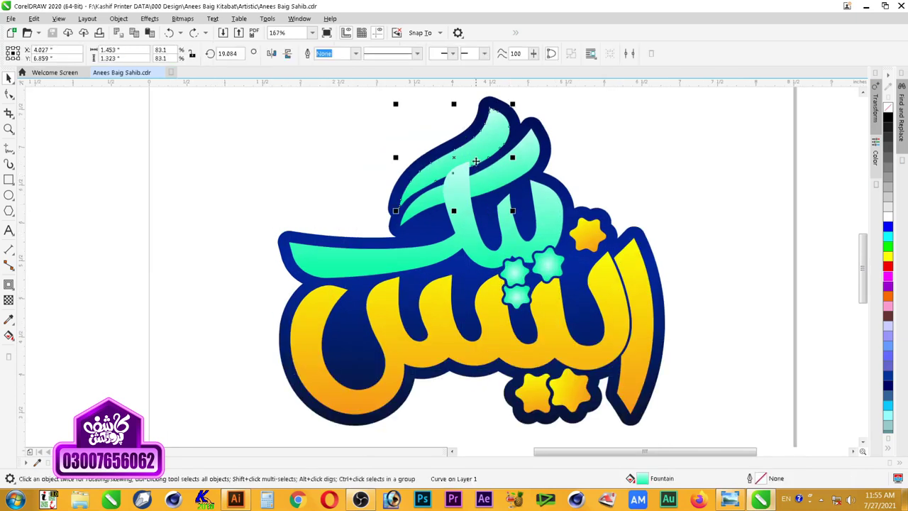
pyautogui.click(639, 150)
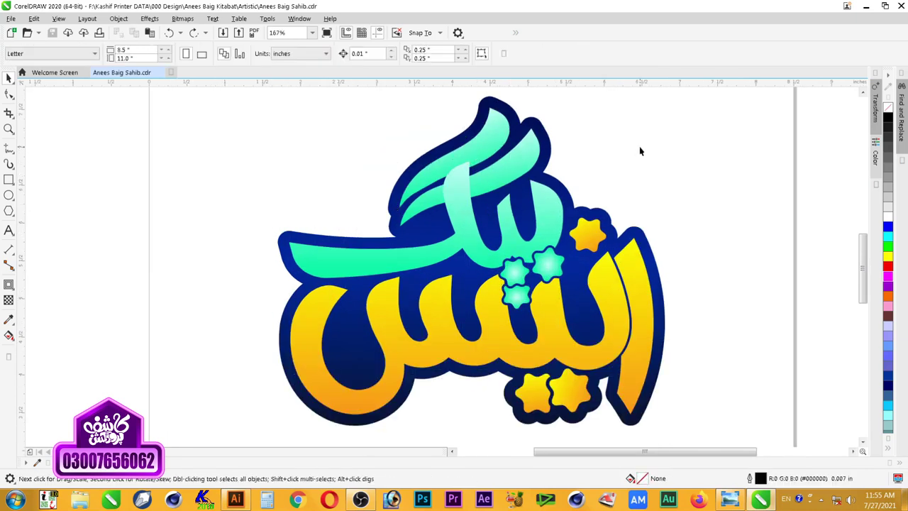
pyautogui.click(583, 234)
pyautogui.keyDown('shift'); pyautogui.click(610, 278); pyautogui.keyUp('shift')
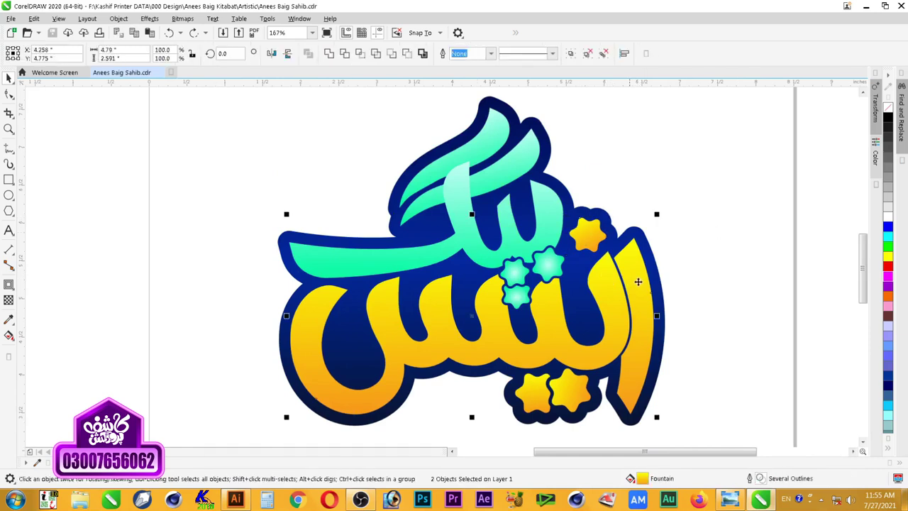
pyautogui.keyDown('shift'); pyautogui.click(568, 403); pyautogui.keyUp('shift')
pyautogui.hotkey('ctrl', 'g')
# Step: Drop a copy of the group left of the logo, zoom to fit both, and combine the copy
pyautogui.scroll(-2, 534, 394)
pyautogui.moveTo(583, 367); pyautogui.dragTo(336, 364)
pyautogui.press('F2')
pyautogui.moveTo(138, 282); pyautogui.dragTo(667, 441)
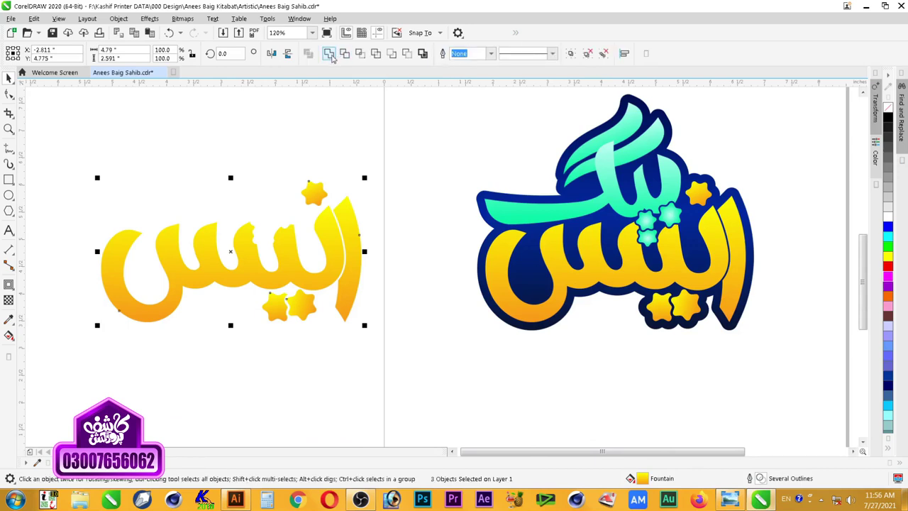
pyautogui.hotkey('ctrl', 'l')
# Step: Fill the copied lettering solid black
pyautogui.click(396, 194)
pyautogui.click(326, 259)
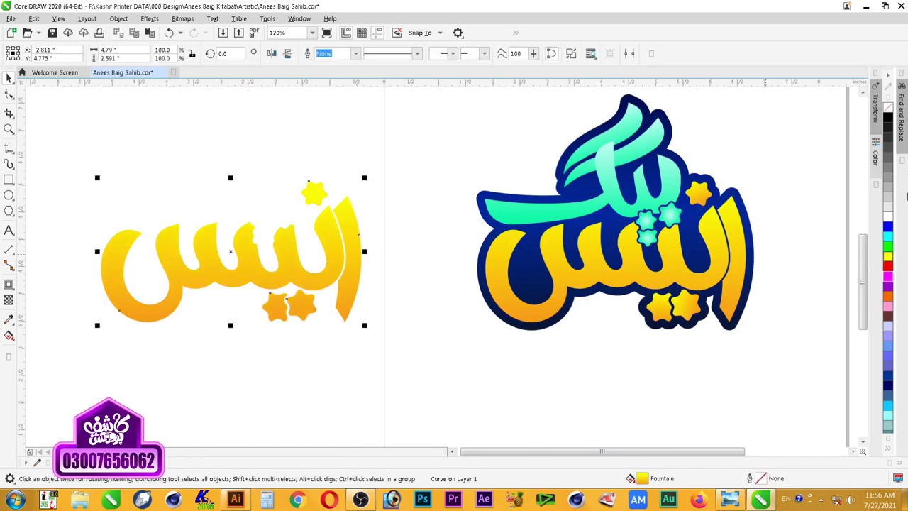
pyautogui.click(888, 118)
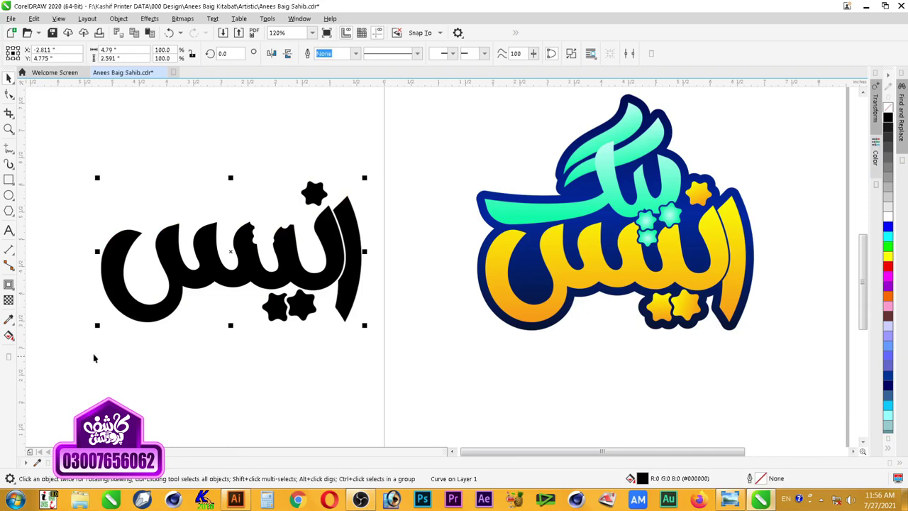
# Step: Give the black lettering an inside contour with a 0.07-inch offset
pyautogui.click(9, 284)
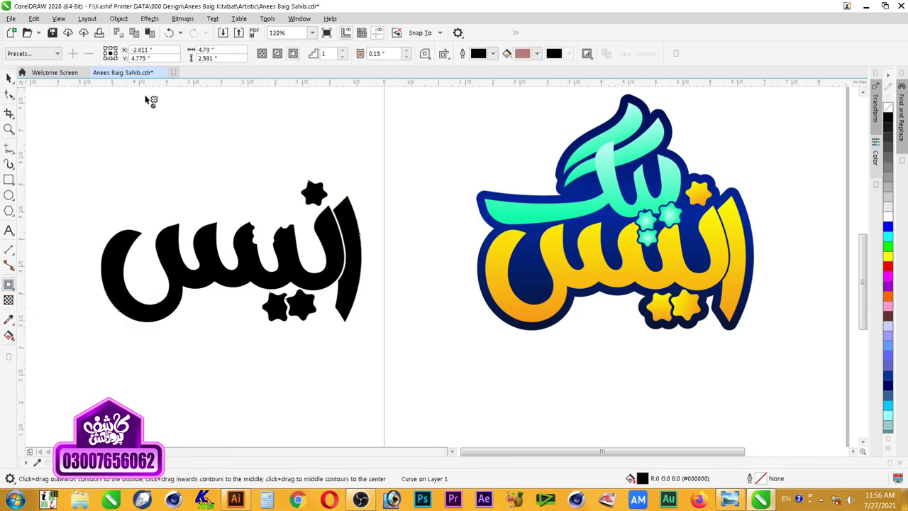
pyautogui.click(277, 54)
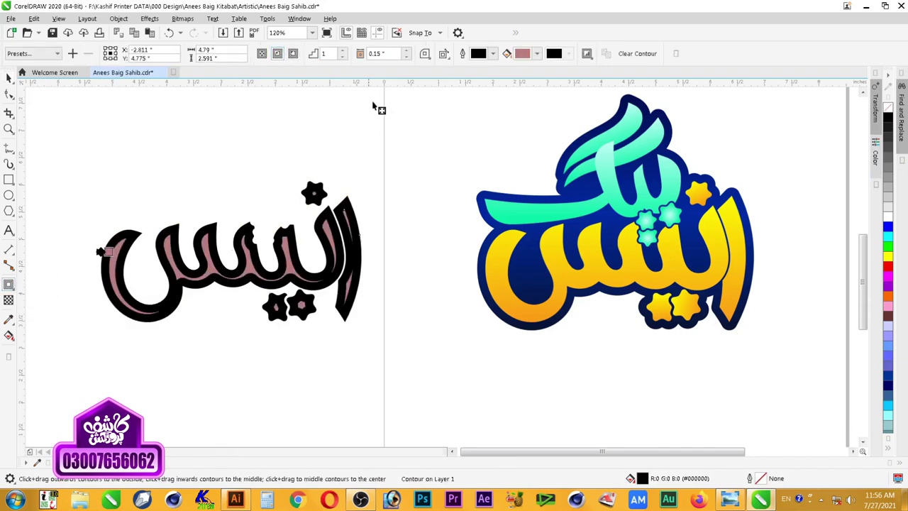
pyautogui.click(408, 54)
pyautogui.click(408, 53)
pyautogui.click(406, 54)
pyautogui.click(406, 56)
pyautogui.click(406, 56)
pyautogui.click(406, 57)
pyautogui.click(406, 57)
pyautogui.click(406, 56)
pyautogui.click(406, 57)
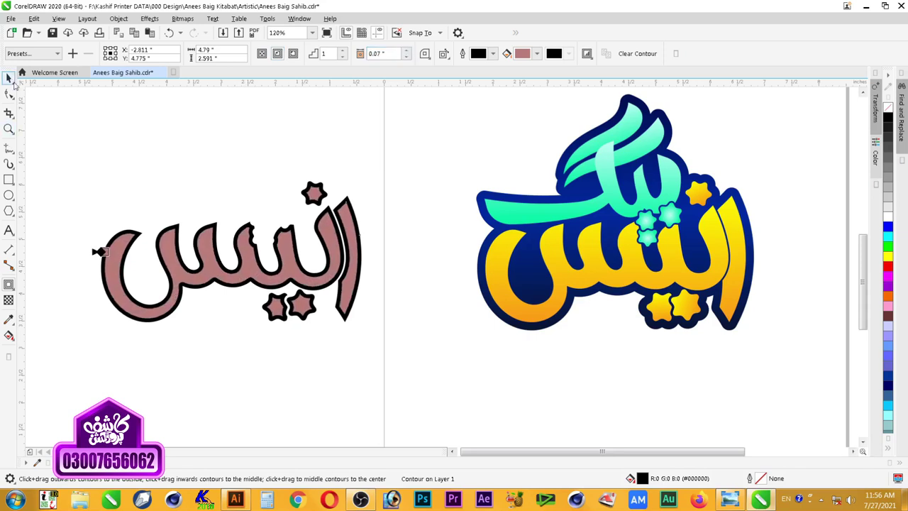
# Step: Break the contour apart from the lettering, trial moving the black part, then undo the move
pyautogui.click(10, 78)
pyautogui.rightClick(348, 222)
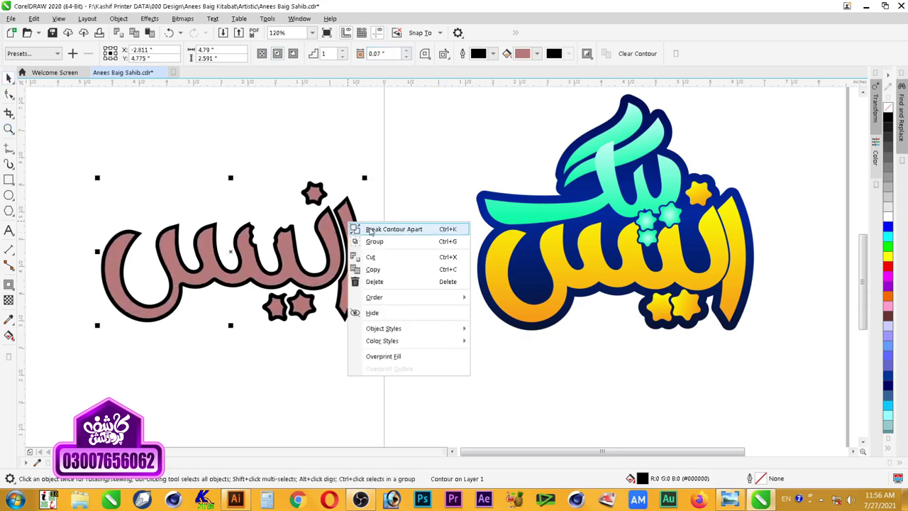
pyautogui.click(393, 229)
pyautogui.moveTo(348, 263); pyautogui.dragTo(425, 208)
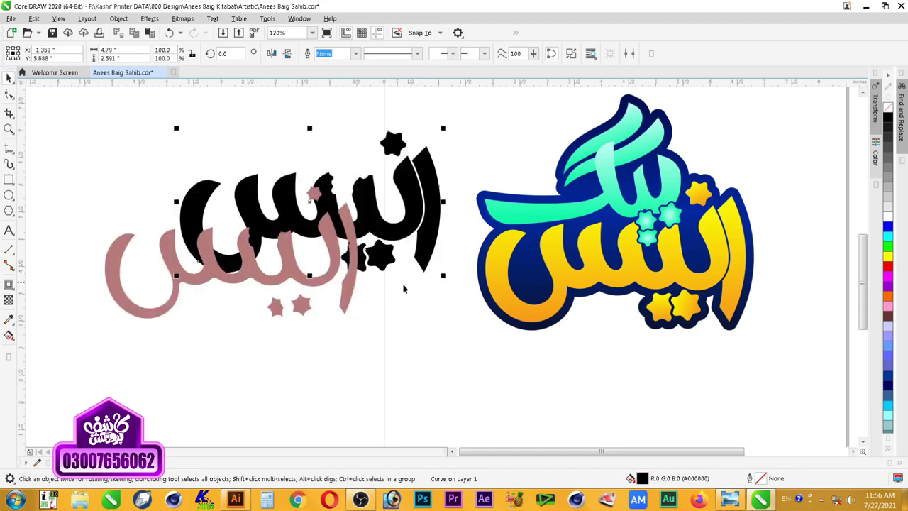
pyautogui.hotkey('ctrl', 'z')
# Step: Move the pink inner shape onto the yellow lettering and center it with C and E
pyautogui.moveTo(348, 302); pyautogui.dragTo(405, 304)
pyautogui.keyDown('shift'); pyautogui.click(539, 313); pyautogui.keyUp('shift')
pyautogui.press('c')
pyautogui.press('e')
# Step: Zoom in on the lettering and group the two lower stars
pyautogui.press('z')
pyautogui.moveTo(433, 130); pyautogui.dragTo(781, 355)
pyautogui.click(644, 276)
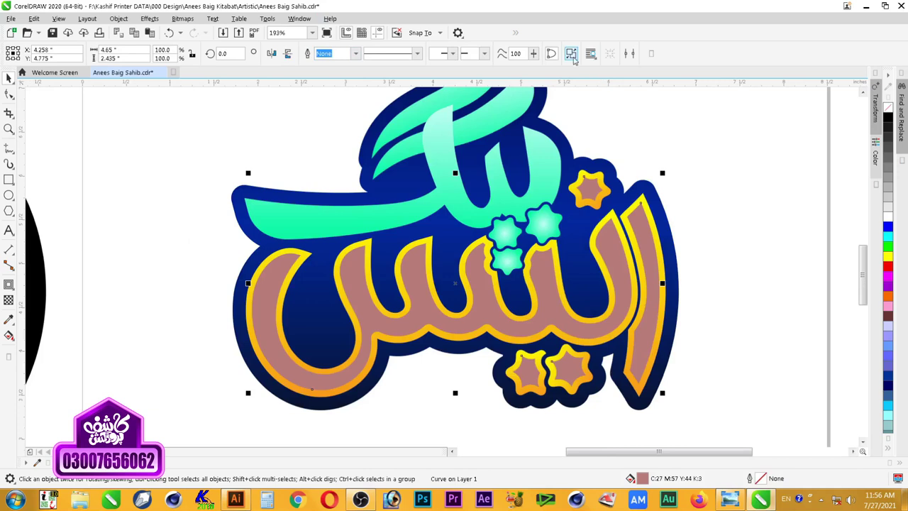
pyautogui.click(764, 196)
pyautogui.click(600, 213)
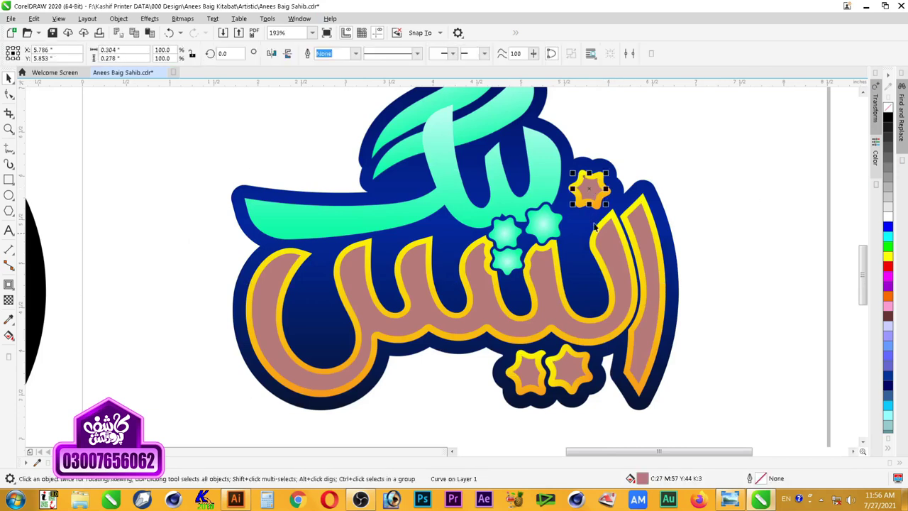
pyautogui.click(631, 357)
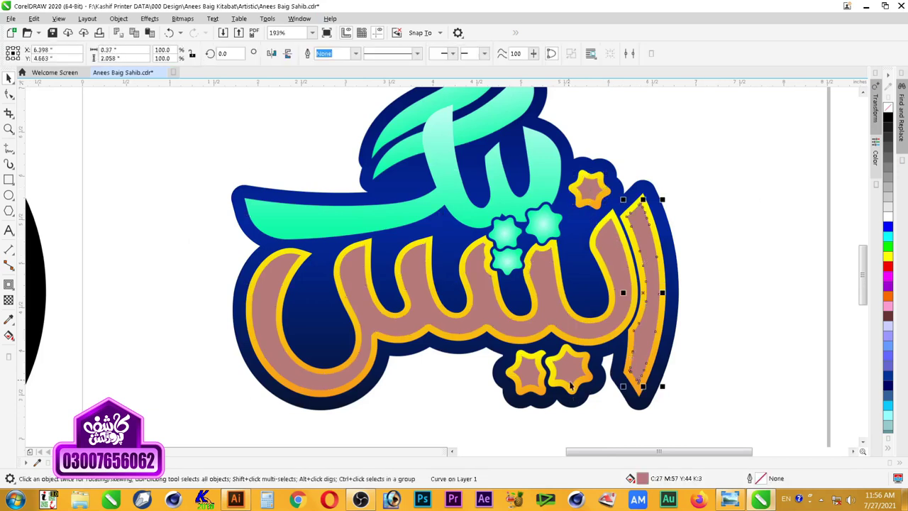
pyautogui.click(533, 380)
pyautogui.keyDown('shift'); pyautogui.click(560, 369); pyautogui.keyUp('shift')
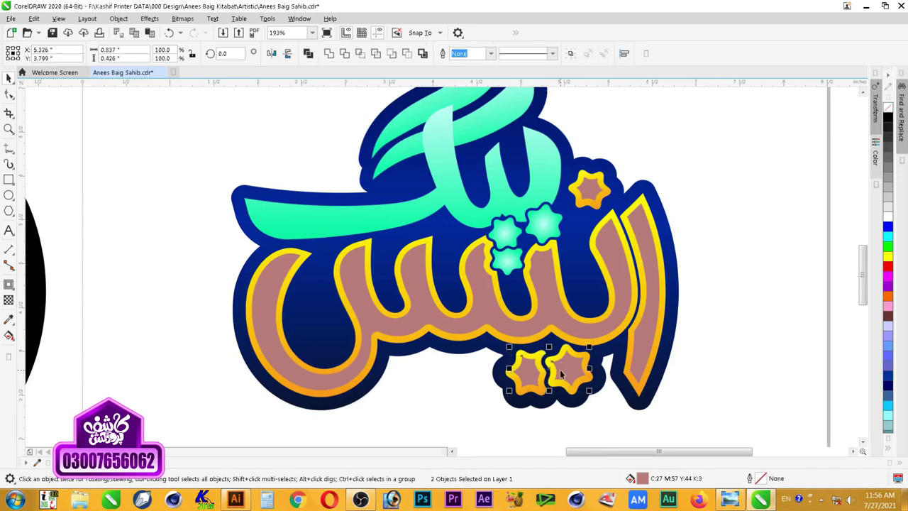
pyautogui.hotkey('ctrl', 'g')
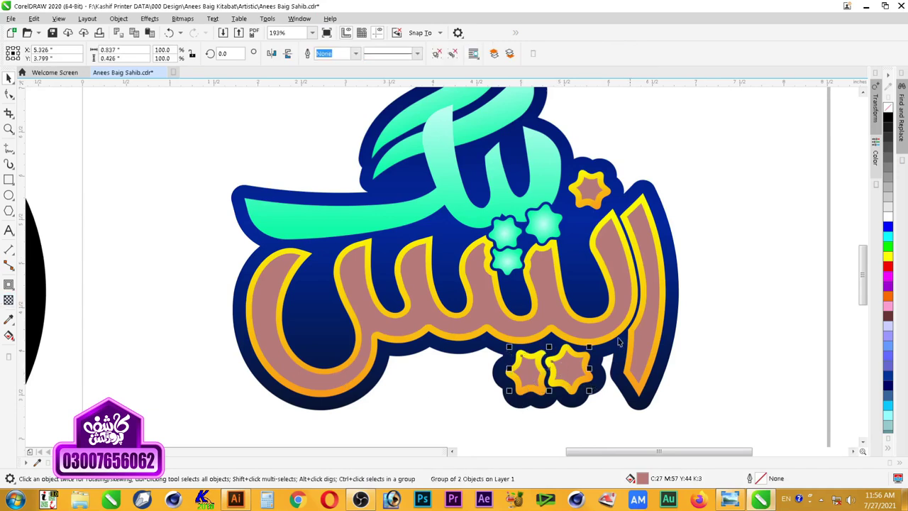
# Step: Fill the letter body, alif and star insets white
pyautogui.click(646, 269)
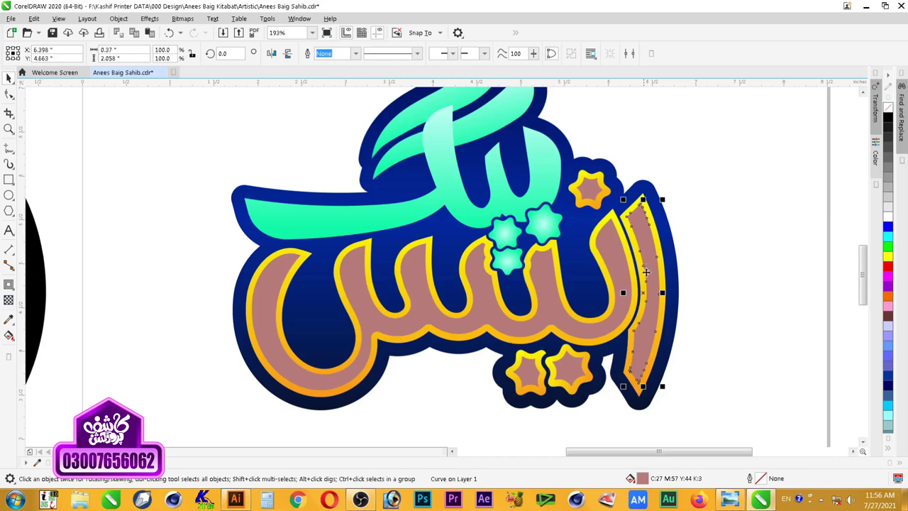
pyautogui.click(615, 302)
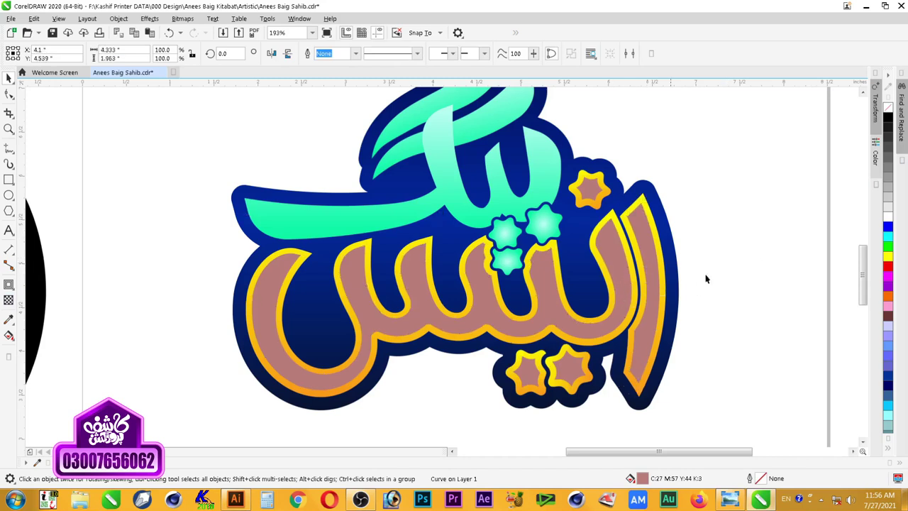
pyautogui.click(754, 281)
pyautogui.click(590, 193)
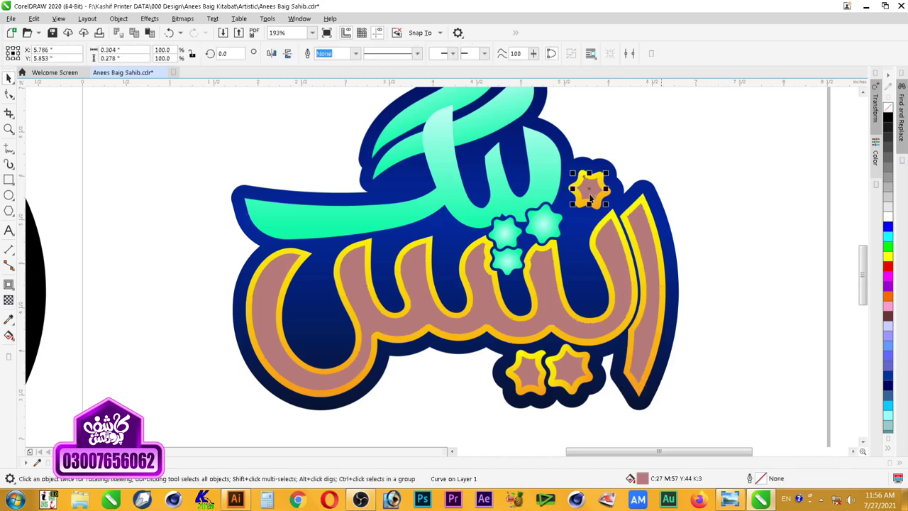
pyautogui.keyDown('shift'); pyautogui.click(645, 257); pyautogui.keyUp('shift')
pyautogui.keyDown('shift'); pyautogui.click(614, 272); pyautogui.keyUp('shift')
pyautogui.keyDown('shift'); pyautogui.click(569, 379); pyautogui.keyUp('shift')
pyautogui.click(887, 219)
pyautogui.click(588, 187)
pyautogui.click(9, 299)
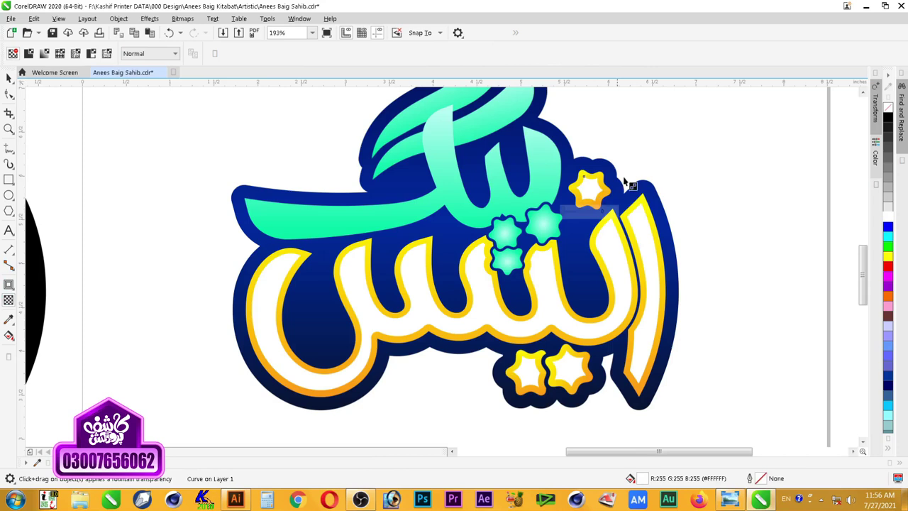
# Step: Fade the top-right star's and right-hand letter's white insets downward with transparency
pyautogui.moveTo(589, 163); pyautogui.dragTo(589, 197)
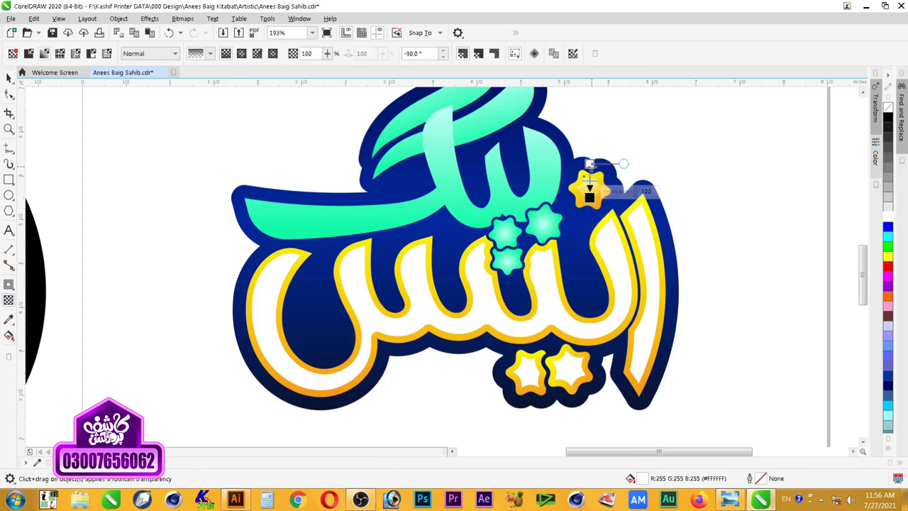
pyautogui.press('z')
pyautogui.moveTo(698, 167); pyautogui.dragTo(229, 398)
pyautogui.click(702, 190)
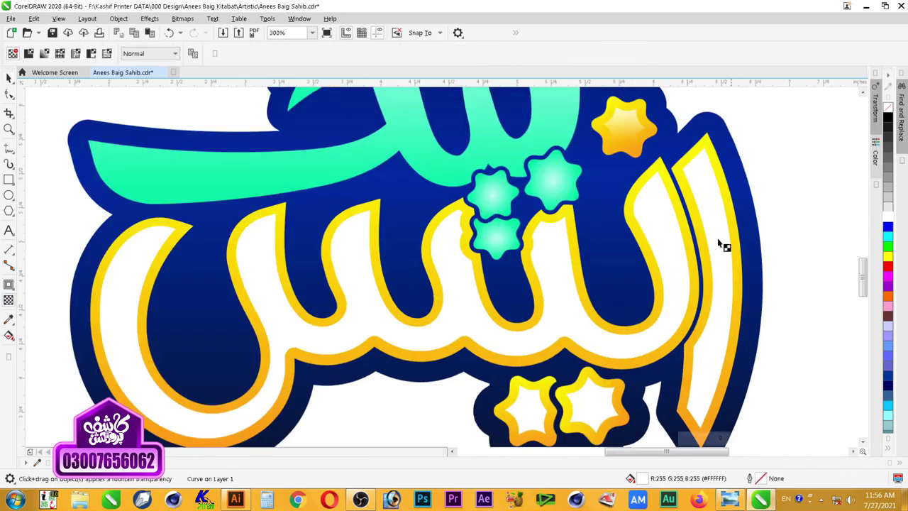
pyautogui.press('t')
pyautogui.moveTo(700, 141); pyautogui.dragTo(713, 354)
# Step: Fade the large white letter inset downward and adjust where its fade starts
pyautogui.click(647, 233)
pyautogui.moveTo(398, 178); pyautogui.dragTo(399, 317)
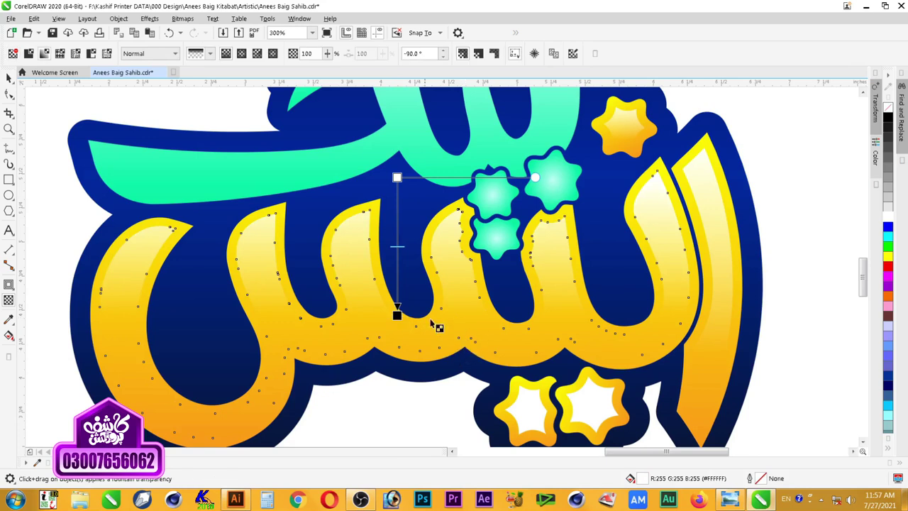
pyautogui.moveTo(397, 177); pyautogui.dragTo(396, 190)
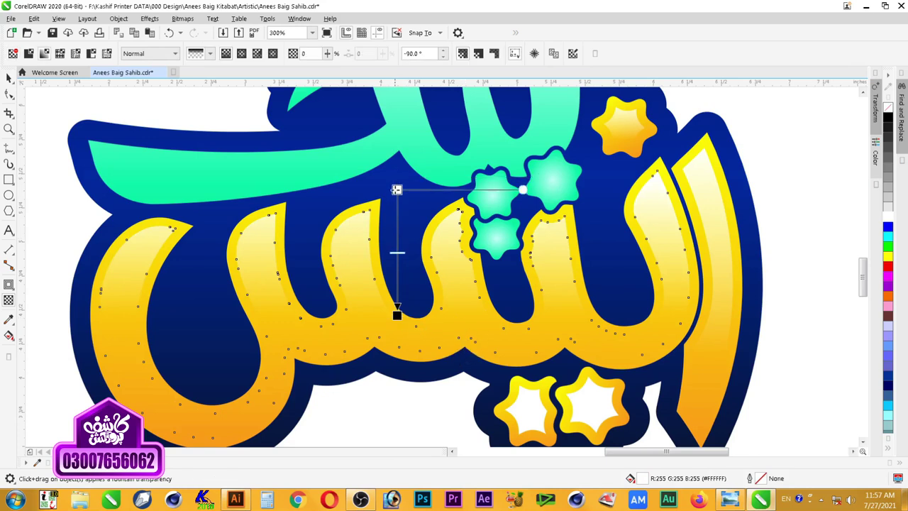
pyautogui.click(419, 327)
pyautogui.press('space')
pyautogui.press('Escape')
pyautogui.scroll(-2, 435, 321)
# Step: Fade the lower stars' white insets downward from a fully opaque start
pyautogui.press('F2')
pyautogui.moveTo(563, 258); pyautogui.dragTo(339, 385)
pyautogui.click(505, 346)
pyautogui.moveTo(486, 307); pyautogui.dragTo(486, 352)
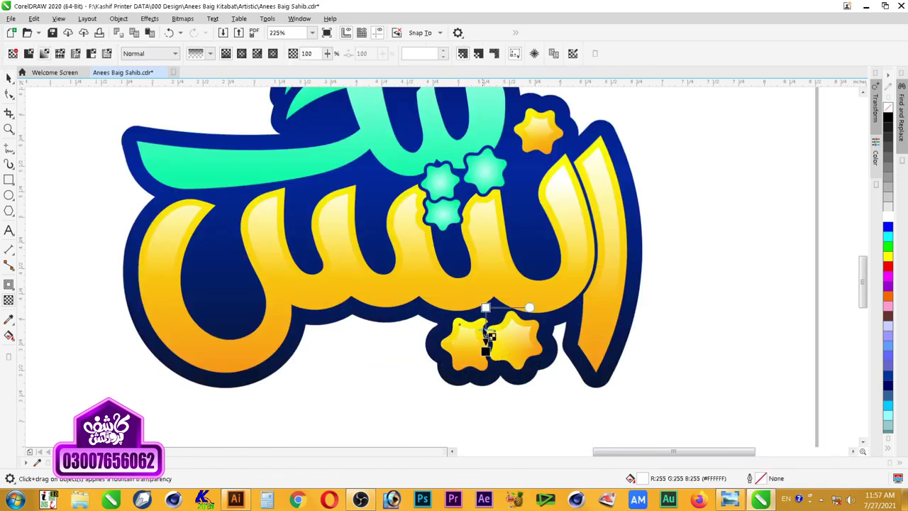
pyautogui.click(487, 313)
pyautogui.press('space')
pyautogui.click(705, 284)
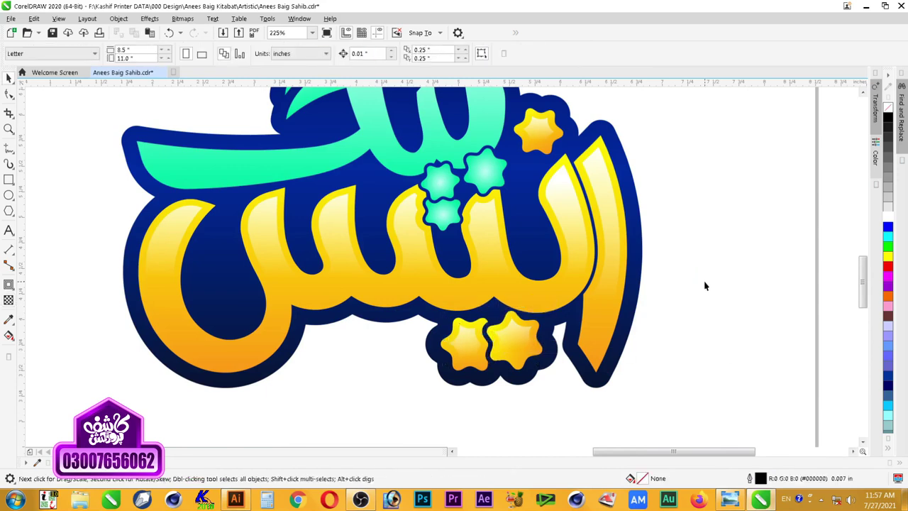
# Step: Reposition the starting point of the lower stars' transparency fade
pyautogui.scroll(-2, 705, 286)
pyautogui.press('z')
pyautogui.moveTo(719, 148); pyautogui.dragTo(390, 367)
pyautogui.press('space')
pyautogui.click(572, 373)
pyautogui.press('space')
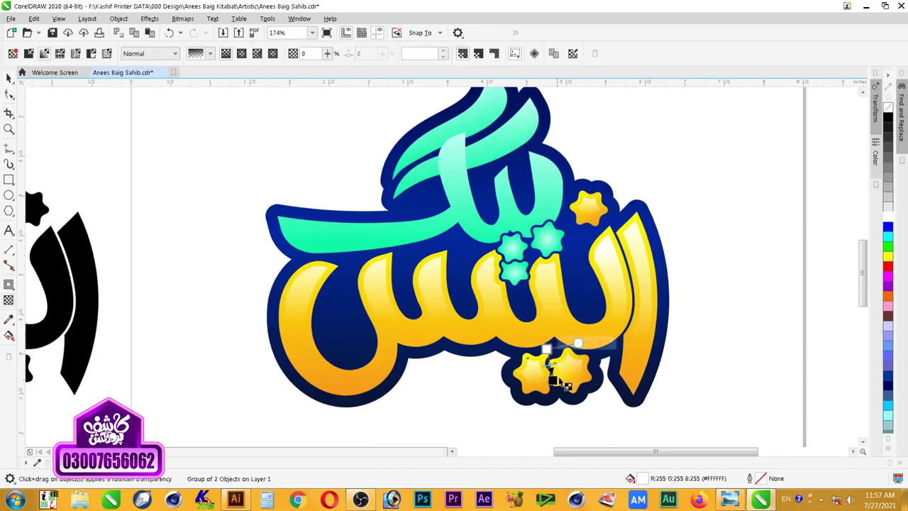
pyautogui.moveTo(475, 310); pyautogui.dragTo(618, 427)
pyautogui.moveTo(442, 208); pyautogui.dragTo(449, 215)
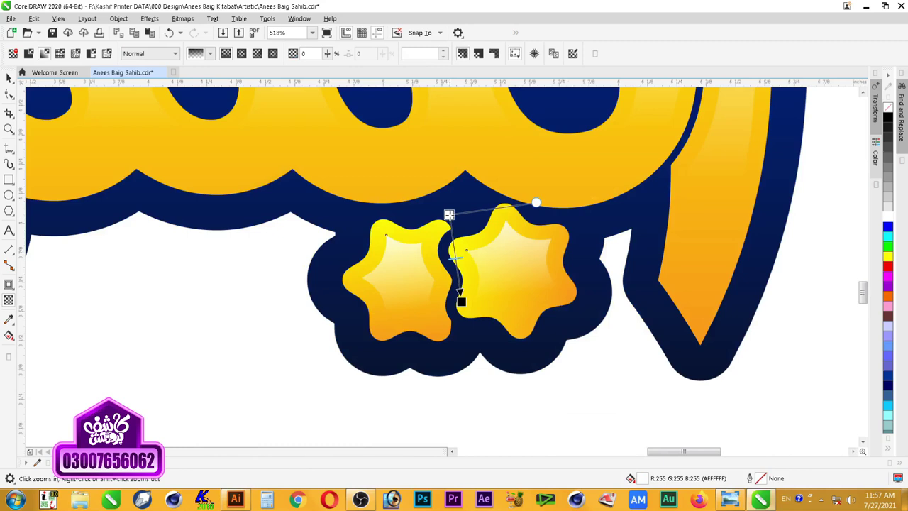
pyautogui.press('space')
pyautogui.press('Escape')
# Step: Tilt and shorten the transparency fade on the small yellow star's highlight
pyautogui.scroll(-3, 538, 322)
pyautogui.scroll(-5, 538, 323)
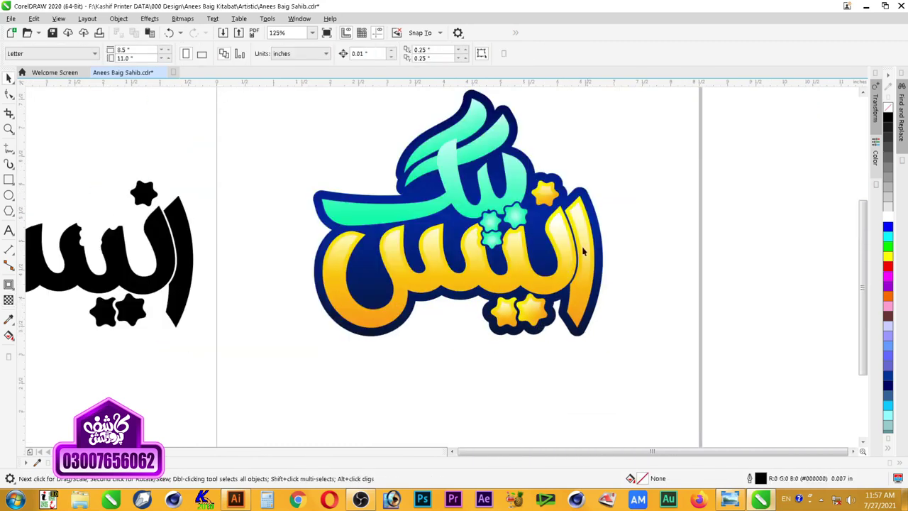
pyautogui.press('z')
pyautogui.scroll(4, 553, 332)
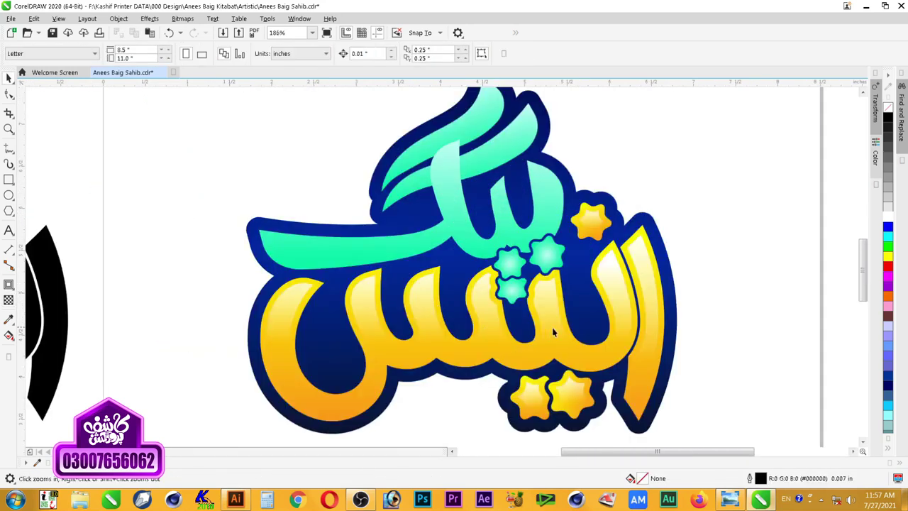
pyautogui.press('space')
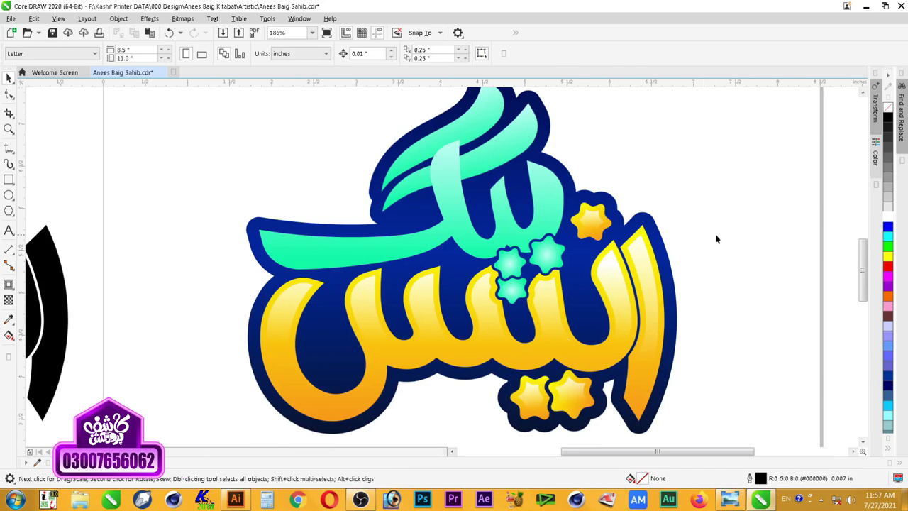
pyautogui.click(587, 229)
pyautogui.press('F2')
pyautogui.moveTo(670, 203); pyautogui.dragTo(505, 277)
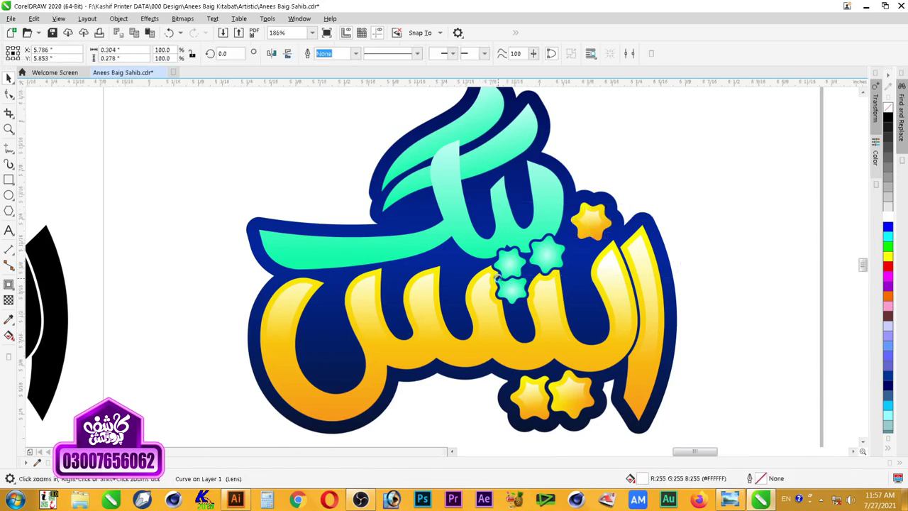
pyautogui.press('space')
pyautogui.moveTo(454, 111); pyautogui.dragTo(440, 125)
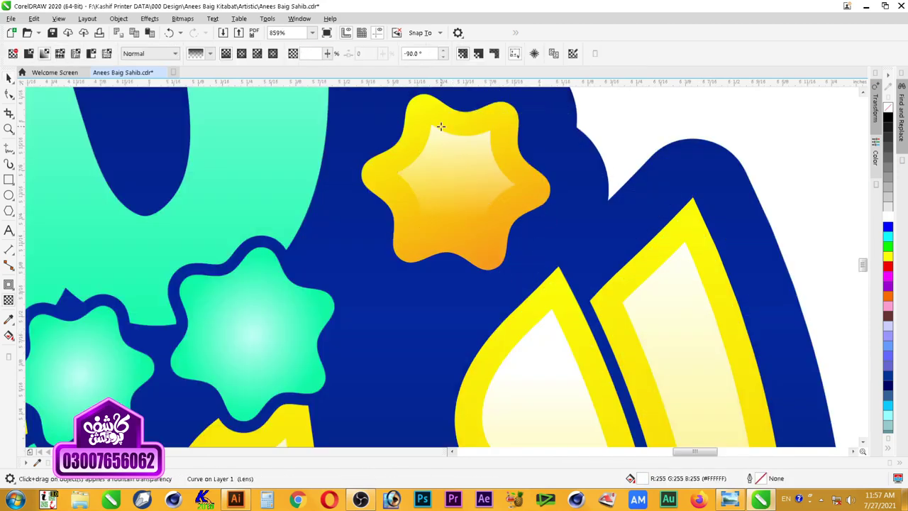
pyautogui.moveTo(456, 219); pyautogui.dragTo(458, 194)
pyautogui.press('space')
# Step: Zoom in to fit the coloured logo on screen
pyautogui.scroll(-10, 494, 229)
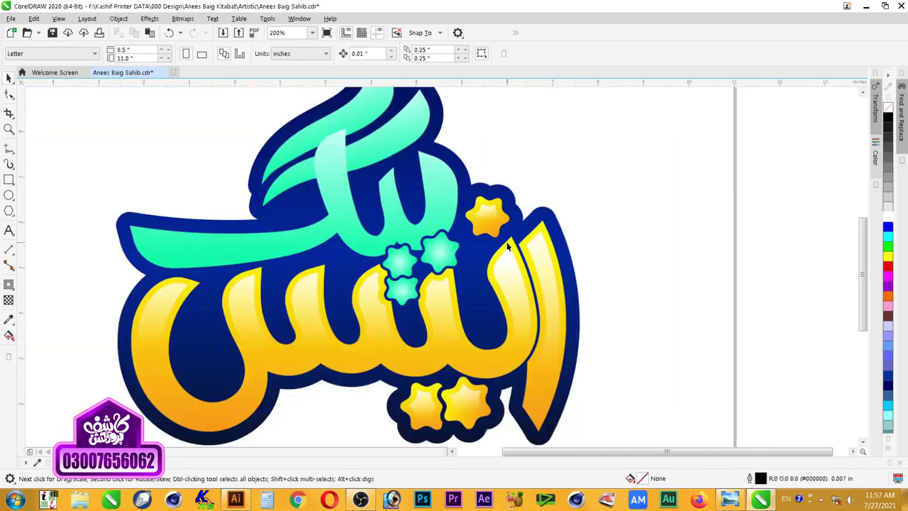
pyautogui.scroll(4, 416, 287)
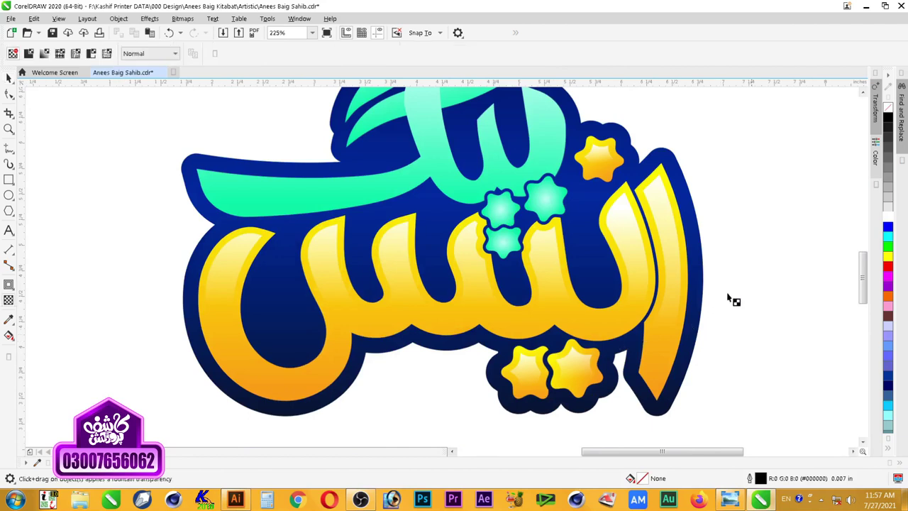
pyautogui.scroll(-2, 762, 240)
pyautogui.press('F2')
pyautogui.moveTo(778, 120); pyautogui.dragTo(397, 360)
pyautogui.scroll(-3, 717, 198)
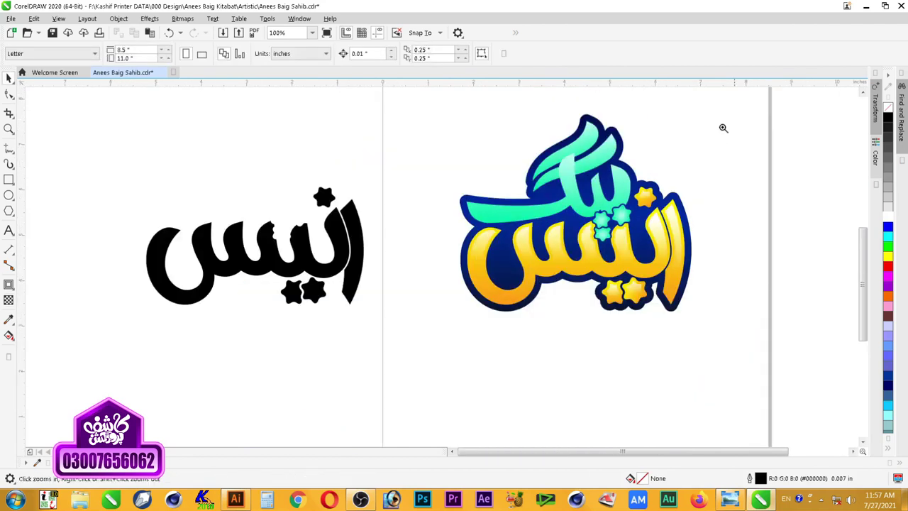
pyautogui.moveTo(377, 320); pyautogui.dragTo(377, 320)
# Step: Select the three mint strokes and set their fountain fill angle to -90°
pyautogui.click(475, 206)
pyautogui.click(506, 176)
pyautogui.click(507, 146)
pyautogui.keyDown('shift'); pyautogui.click(503, 190); pyautogui.keyUp('shift')
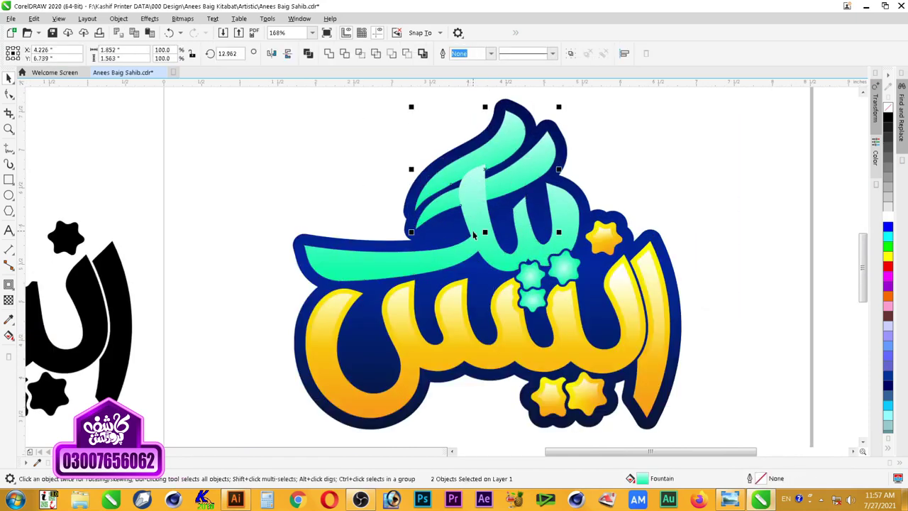
pyautogui.keyDown('shift'); pyautogui.click(485, 231); pyautogui.keyUp('shift')
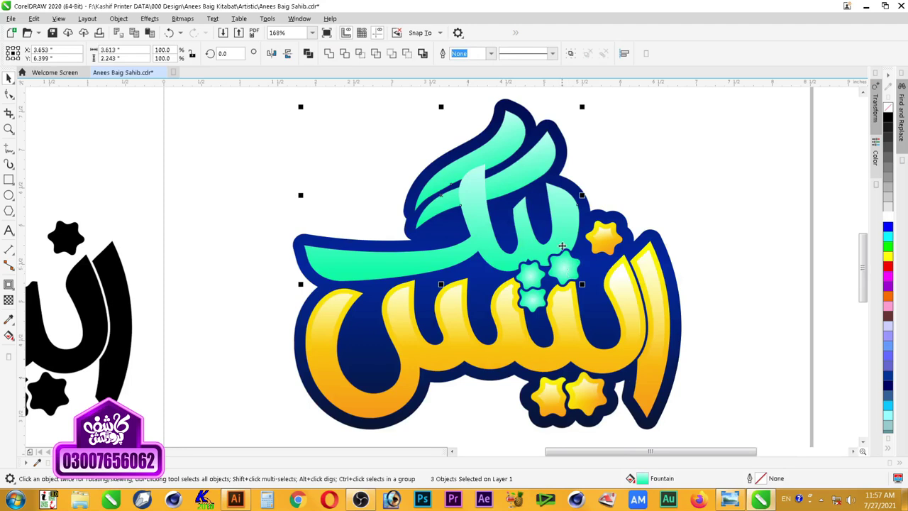
pyautogui.press('F11')
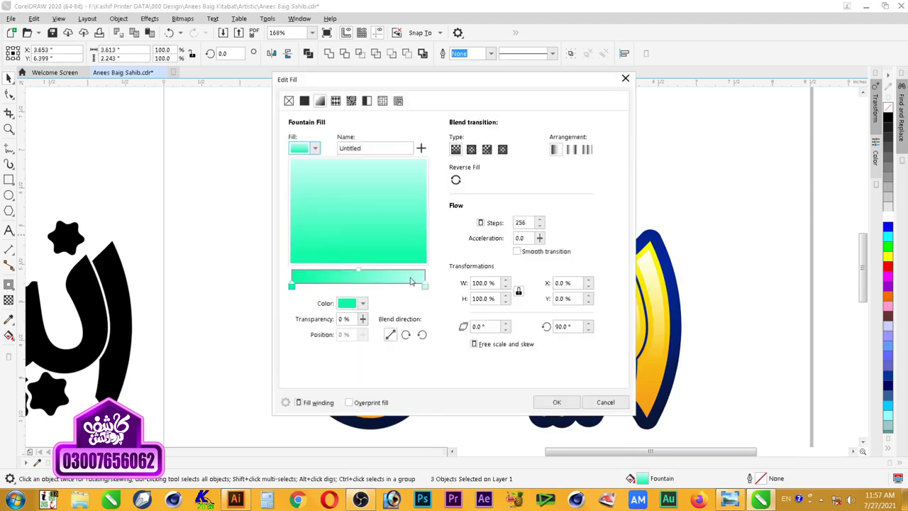
pyautogui.moveTo(578, 325); pyautogui.dragTo(417, 327)
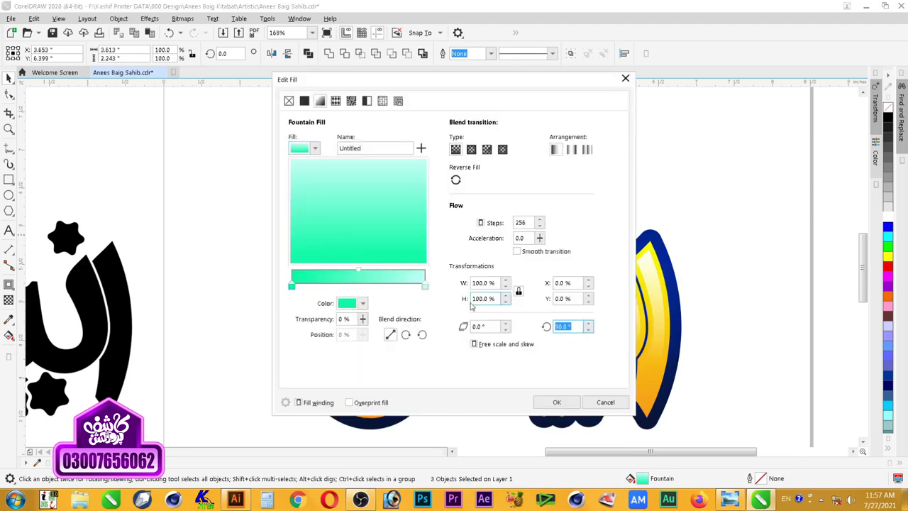
pyautogui.write('-90')
pyautogui.press('Tab')
pyautogui.press('Return')
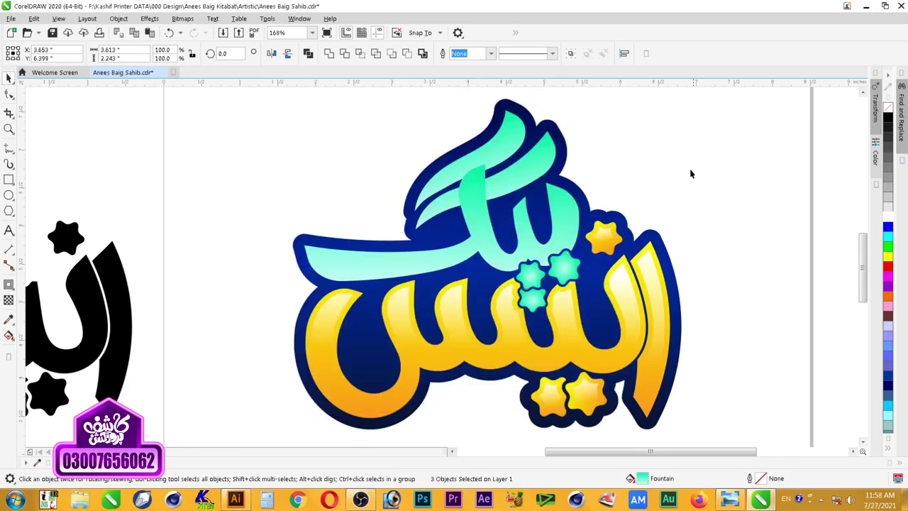
pyautogui.click(691, 173)
pyautogui.scroll(-2, 636, 226)
pyautogui.press('F2')
pyautogui.moveTo(680, 142); pyautogui.dragTo(468, 325)
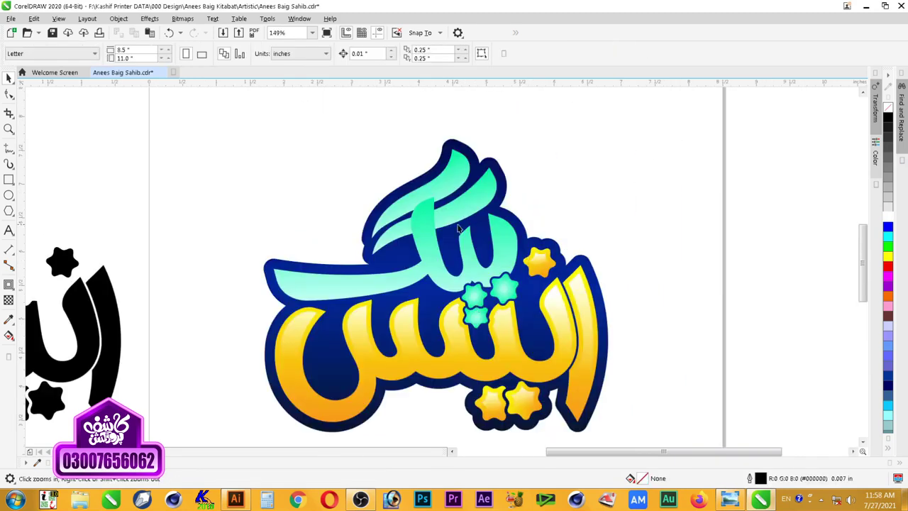
# Step: Zoom in on the yellow lettering and select its glossy white highlight
pyautogui.scroll(-2, 615, 218)
pyautogui.moveTo(671, 166); pyautogui.dragTo(352, 379)
pyautogui.press('space')
pyautogui.press('space')
pyautogui.moveTo(634, 178); pyautogui.dragTo(336, 377)
pyautogui.press('space')
pyautogui.click(583, 221)
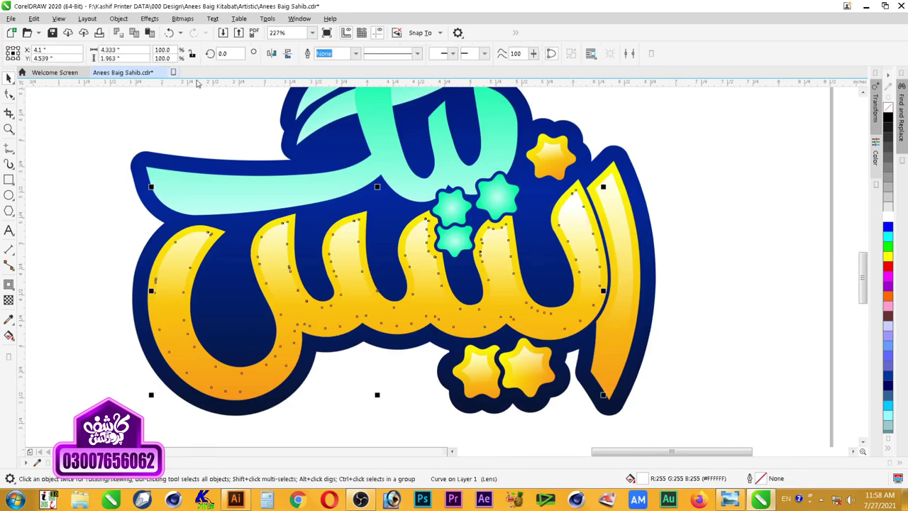
# Step: Try placing the highlight inside the lettering with PowerClip, dismissing the warnings
pyautogui.click(147, 20)
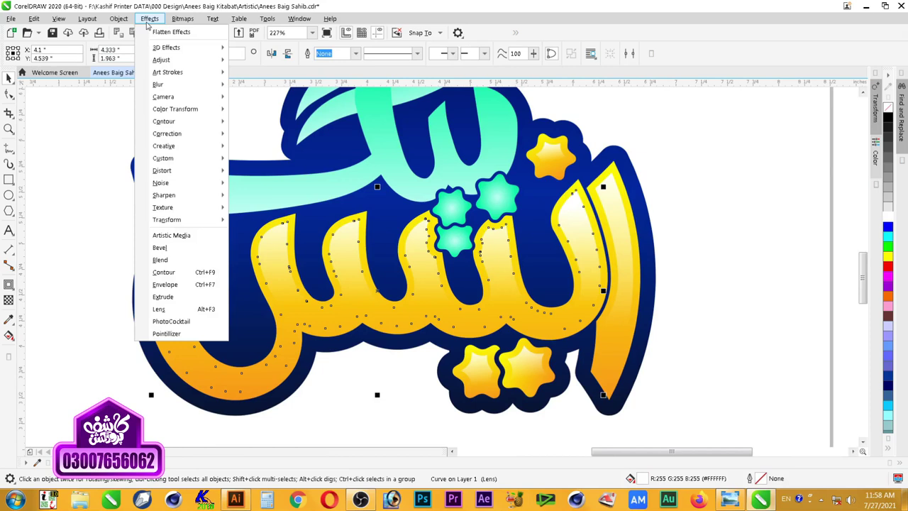
pyautogui.moveTo(118, 19)
pyautogui.moveTo(206, 61)
pyautogui.click(343, 64)
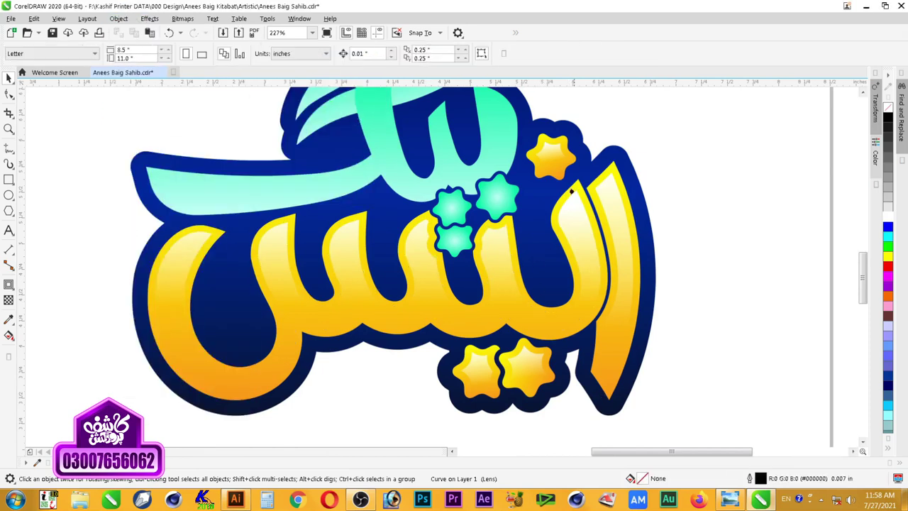
pyautogui.click(576, 185)
pyautogui.click(447, 281)
pyautogui.click(578, 184)
pyautogui.click(458, 278)
pyautogui.click(654, 190)
pyautogui.click(454, 278)
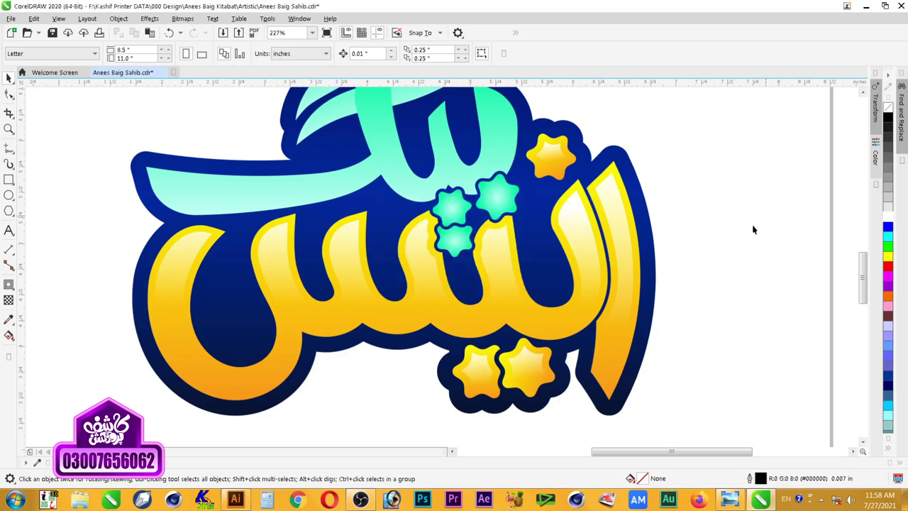
# Step: Undo accidental changes to the right tall letter stroke
pyautogui.click(582, 186)
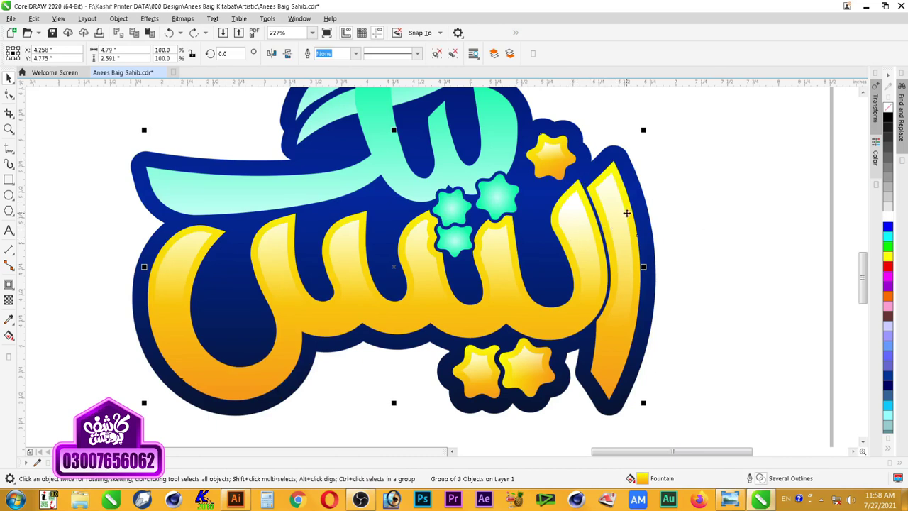
pyautogui.press('Escape')
pyautogui.click(578, 184)
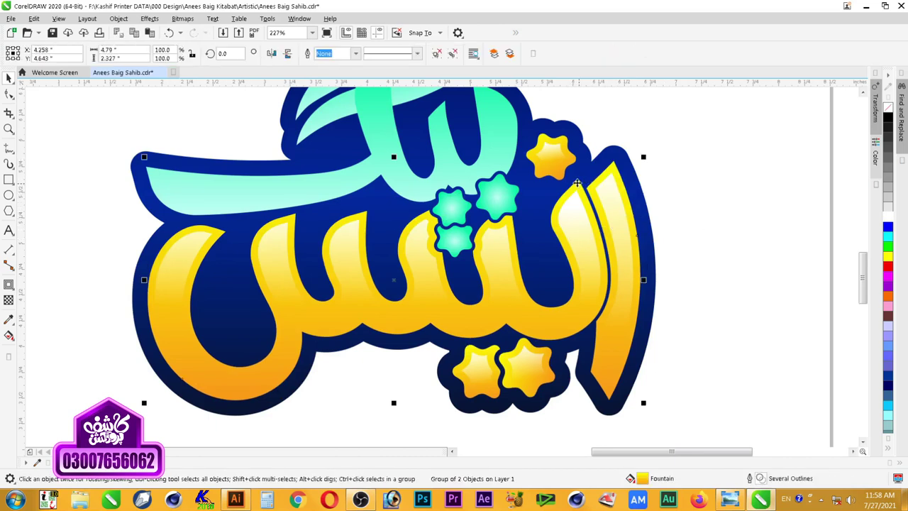
pyautogui.hotkey('ctrl', 'z')
pyautogui.keyDown('ctrl'); pyautogui.click(610, 168); pyautogui.keyUp('ctrl')
pyautogui.moveTo(610, 168); pyautogui.dragTo(641, 168)
pyautogui.hotkey('ctrl', 'z')
pyautogui.click(678, 183)
# Step: PowerClip the white highlight inside the yellow letter body
pyautogui.click(578, 200)
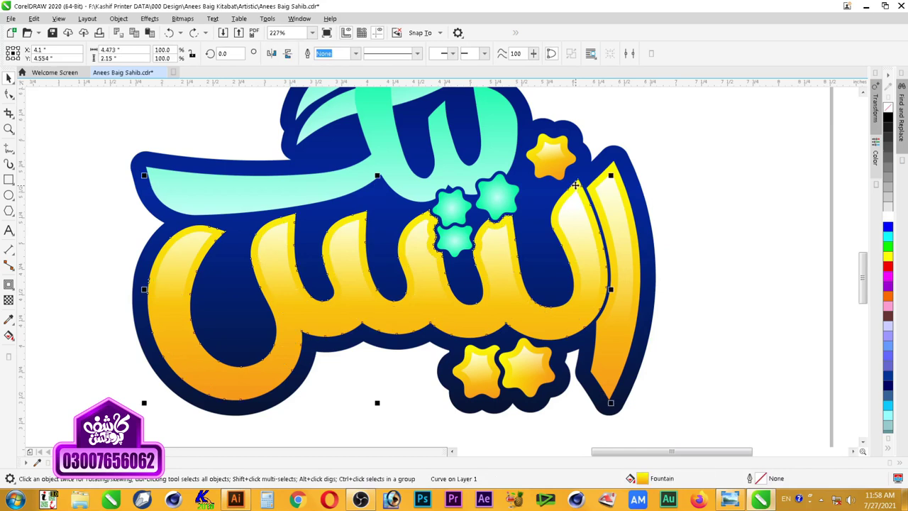
pyautogui.click(573, 215)
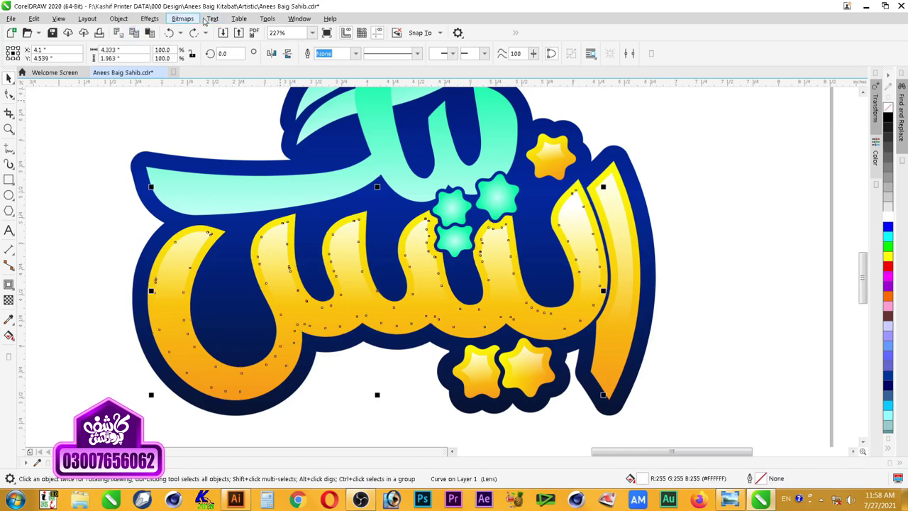
pyautogui.click(125, 22)
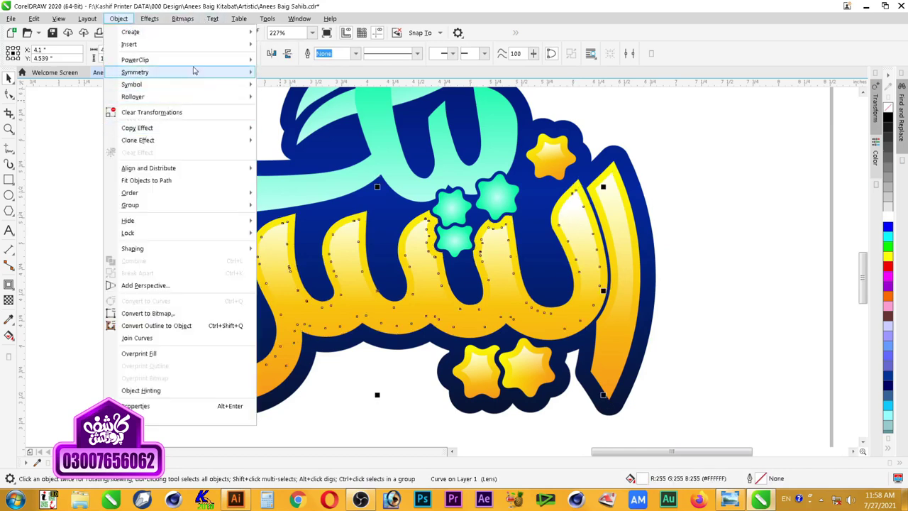
pyautogui.moveTo(212, 63)
pyautogui.click(300, 61)
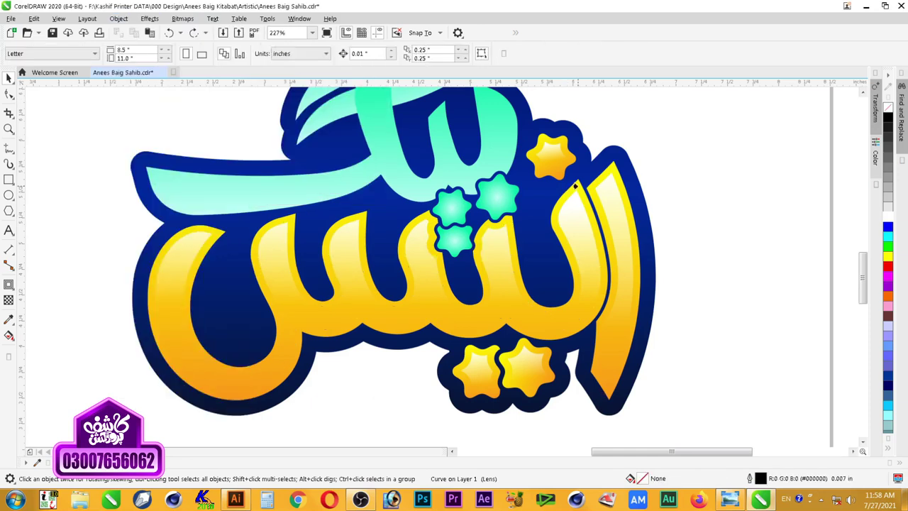
pyautogui.click(575, 186)
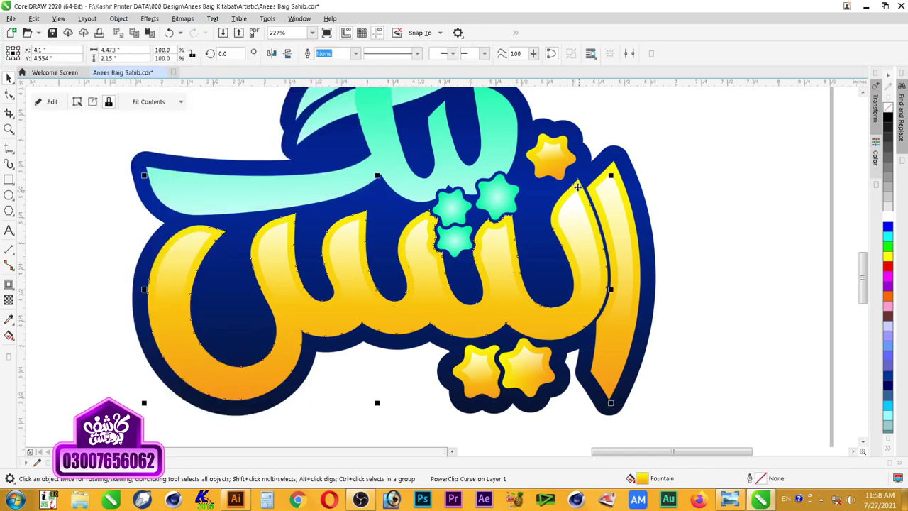
# Step: Edit the clipped highlight, then finish the PowerClip and deselect
pyautogui.doubleClick(570, 221)
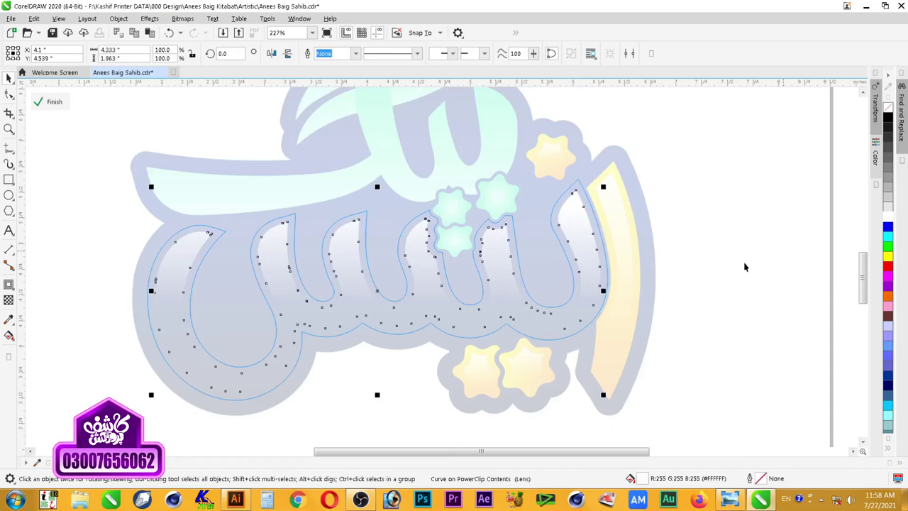
pyautogui.keyDown('ctrl'); pyautogui.click(703, 192); pyautogui.keyUp('ctrl')
pyautogui.press('Escape')
# Step: PowerClip the small yellow star's highlight inside its star
pyautogui.click(552, 155)
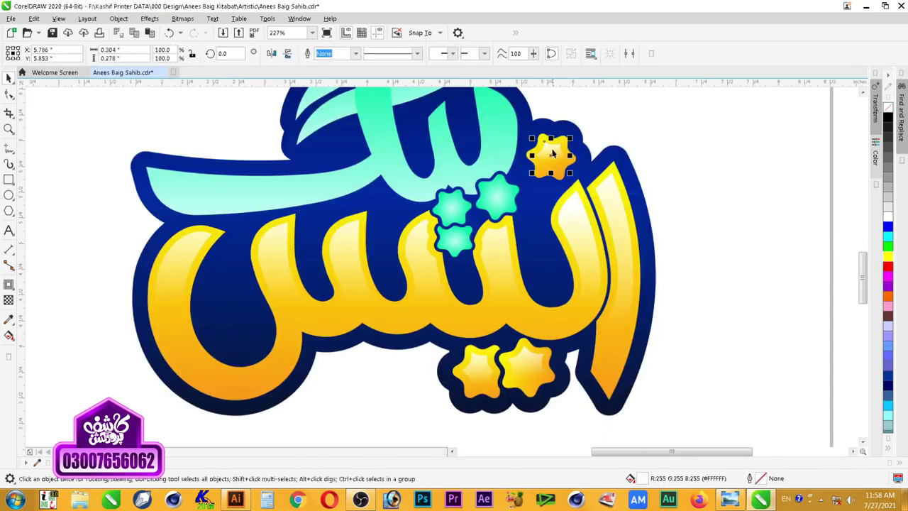
pyautogui.rightClick(553, 153)
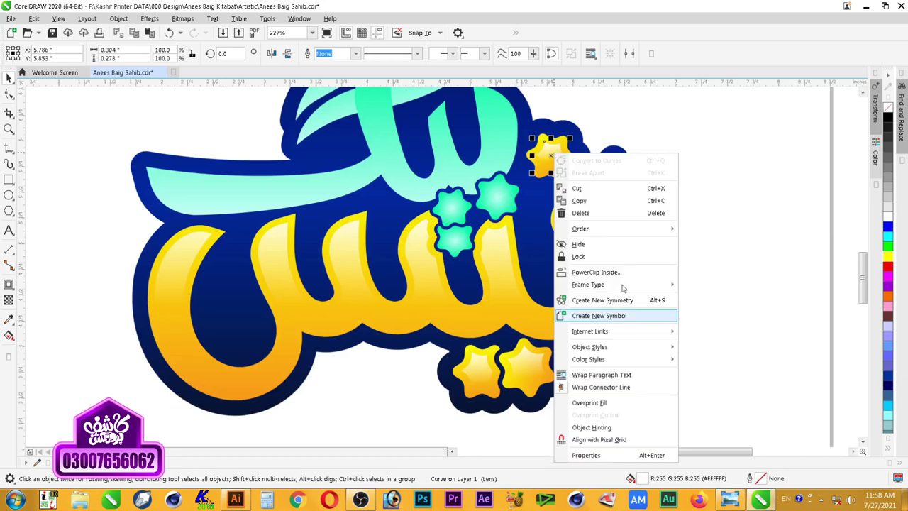
pyautogui.click(622, 275)
pyautogui.click(563, 143)
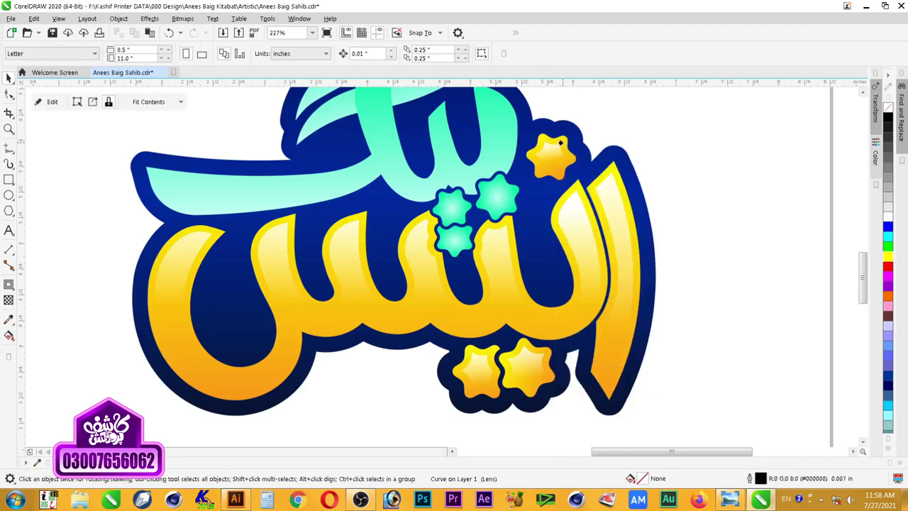
# Step: PowerClip the highlight on the right tall stroke inside that stroke
pyautogui.click(610, 192)
pyautogui.rightClick(610, 191)
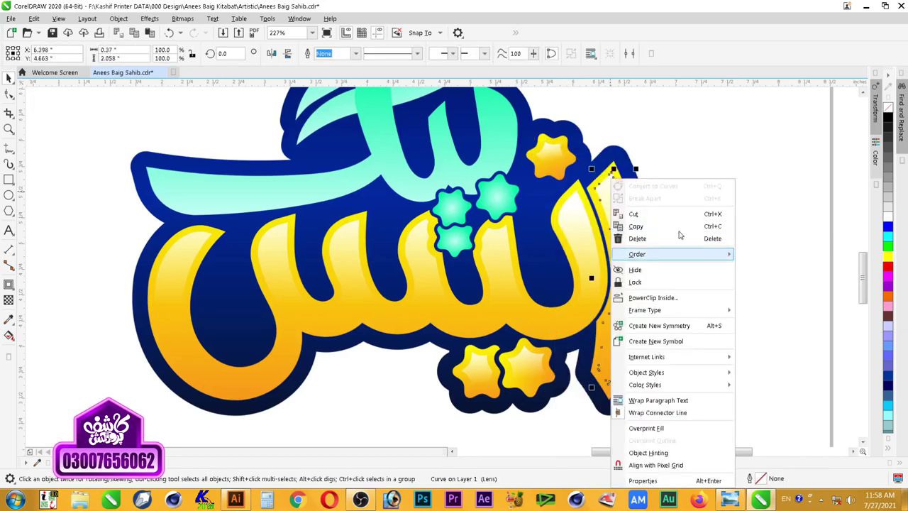
pyautogui.click(681, 296)
pyautogui.click(642, 204)
pyautogui.click(607, 168)
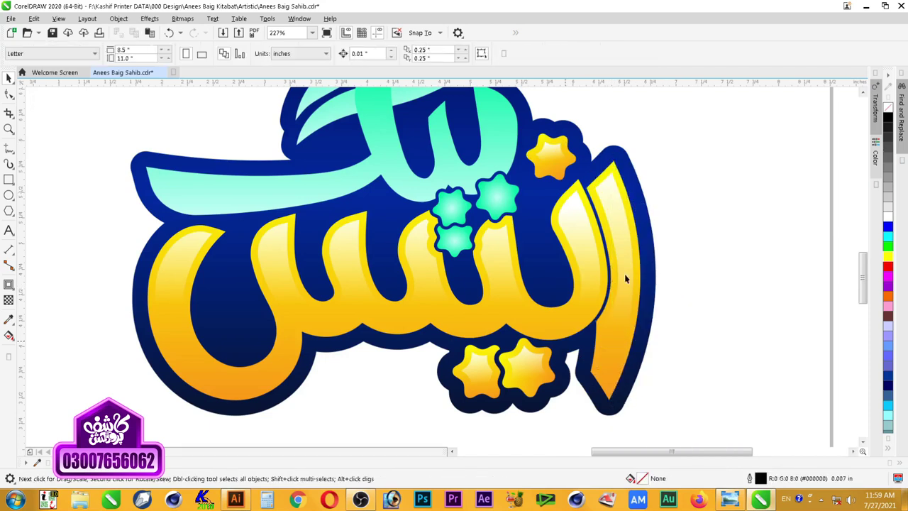
# Step: Select within the group of two lower stars to reach the highlight shape
pyautogui.click(528, 378)
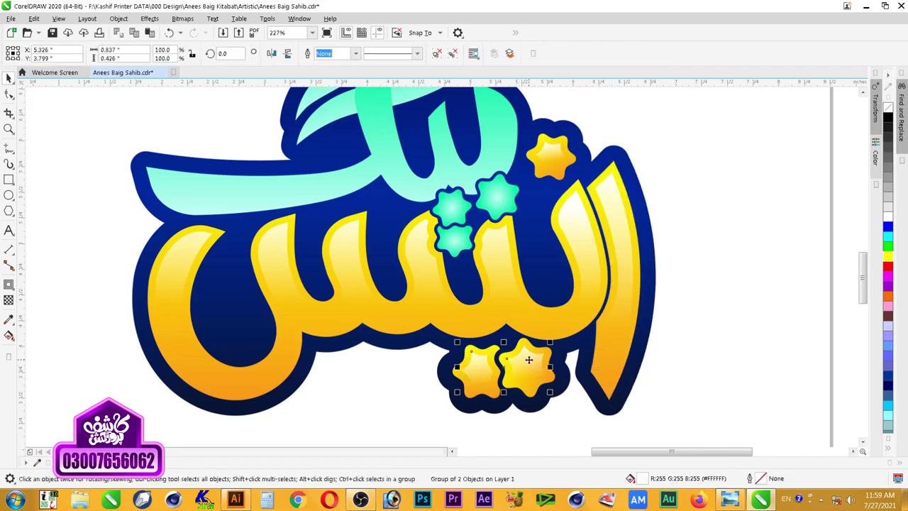
pyautogui.click(489, 354)
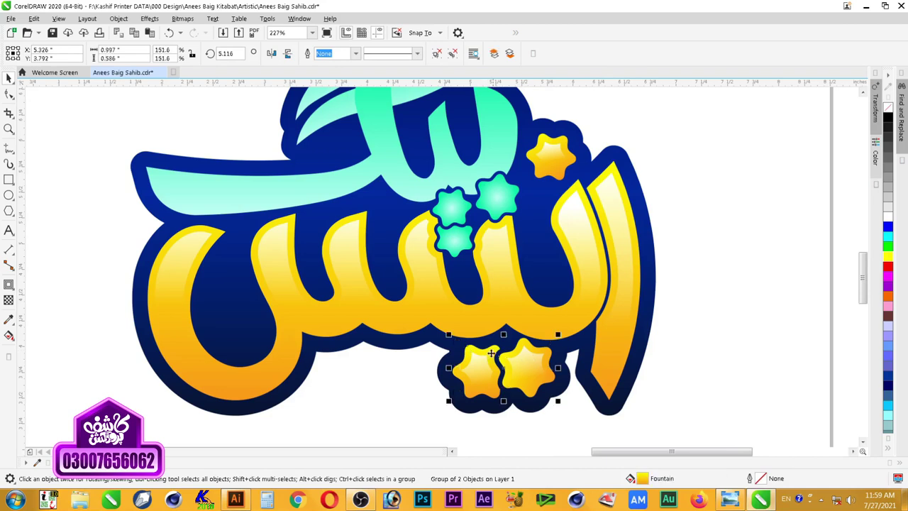
pyautogui.keyDown('ctrl'); pyautogui.click(521, 366); pyautogui.keyUp('ctrl')
pyautogui.click(524, 369)
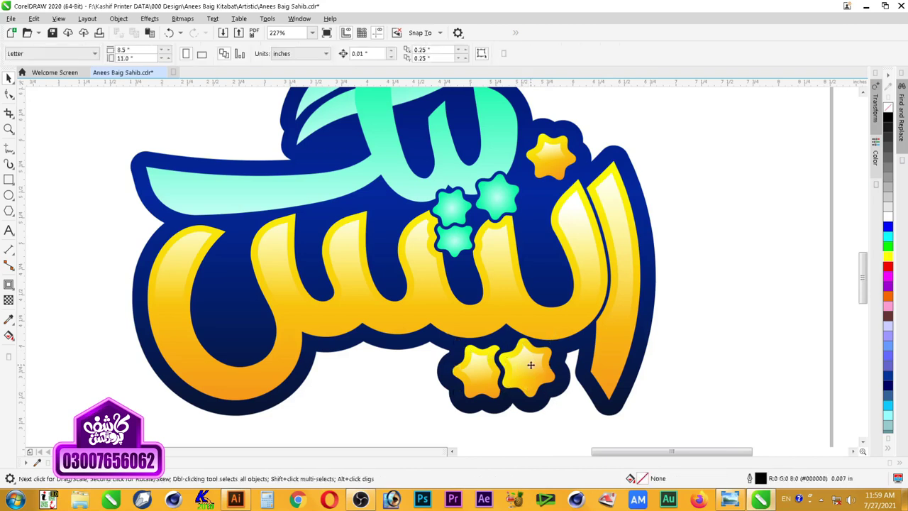
pyautogui.hotkey('ctrl', 'u')
# Step: Try PowerClipping the highlight into a star, then dismiss the invalid-target warning and deselect
pyautogui.click(528, 369)
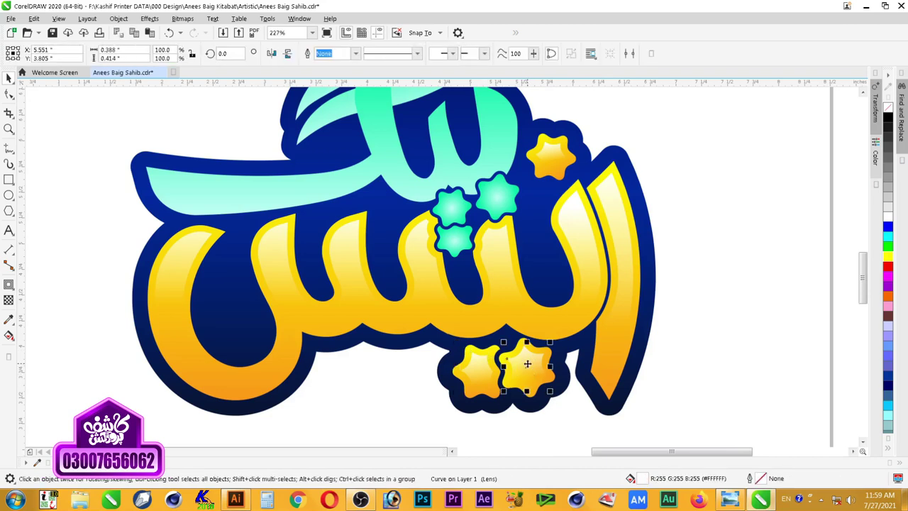
pyautogui.rightClick(529, 369)
pyautogui.click(586, 176)
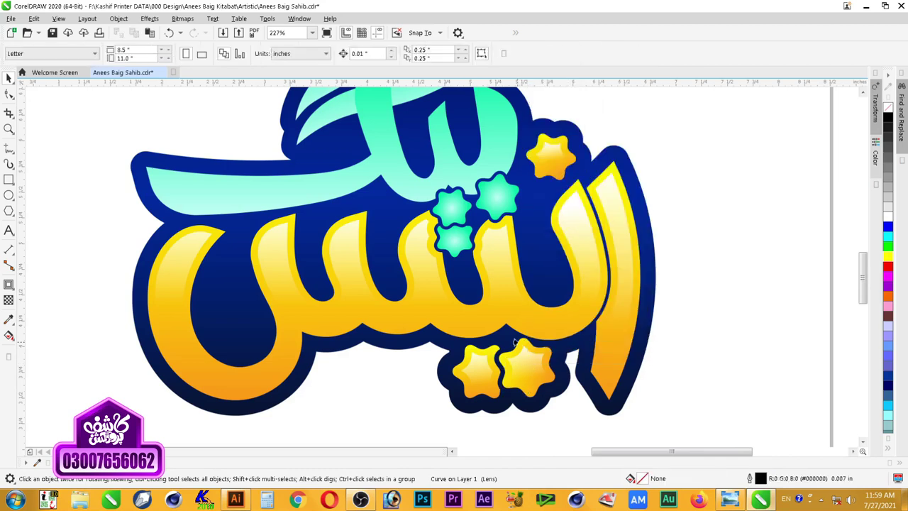
pyautogui.click(522, 345)
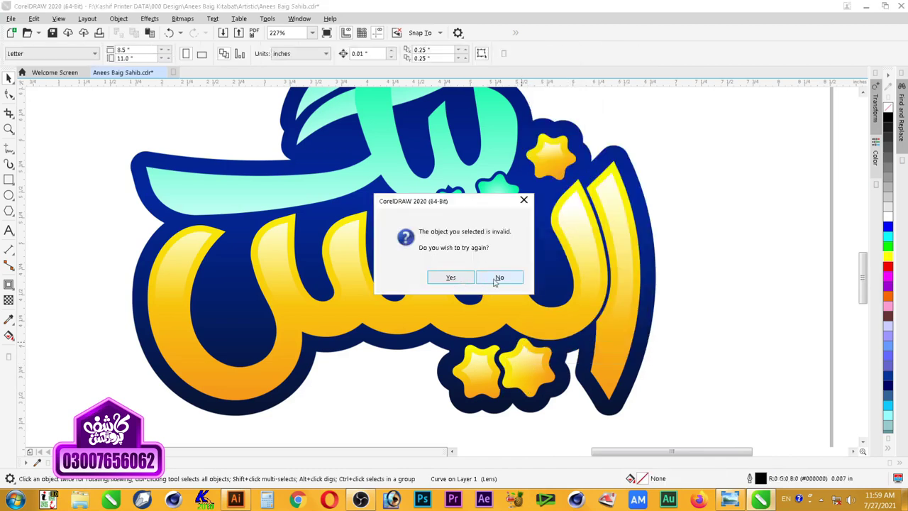
pyautogui.click(500, 278)
pyautogui.click(527, 348)
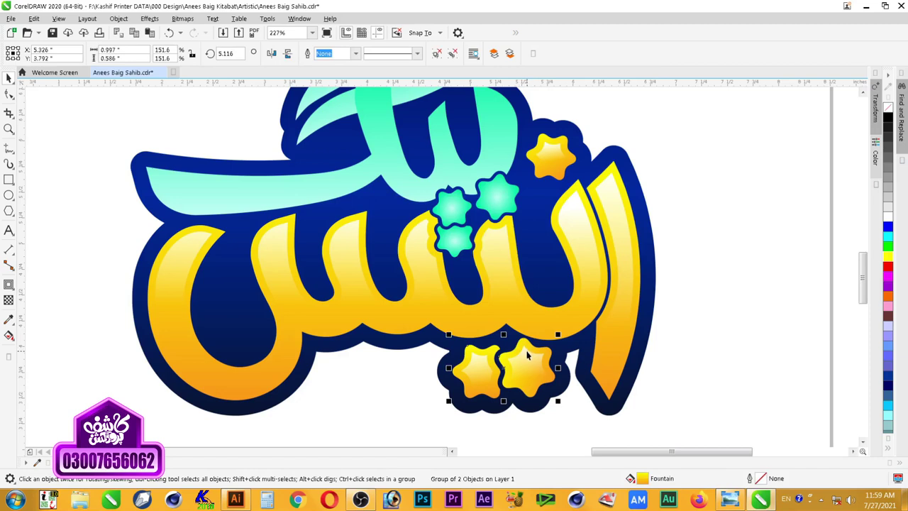
pyautogui.rightClick(519, 361)
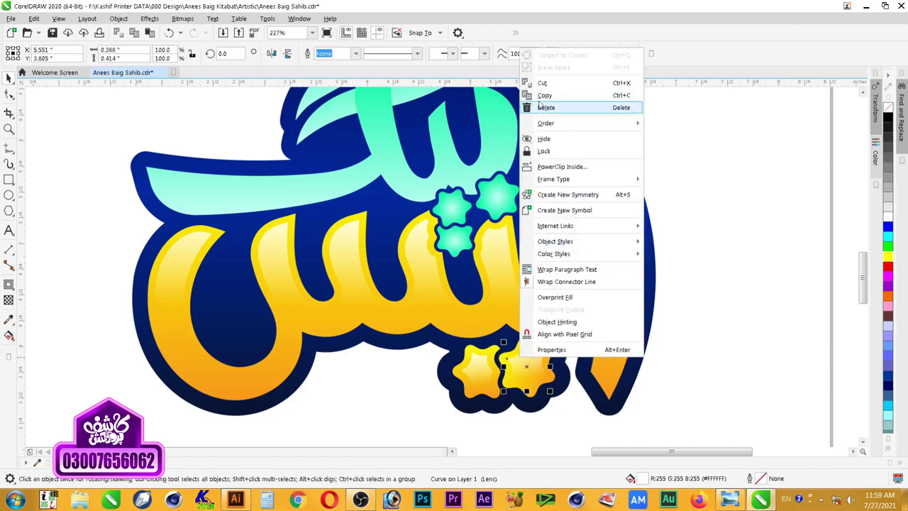
pyautogui.click(589, 168)
pyautogui.press('Escape')
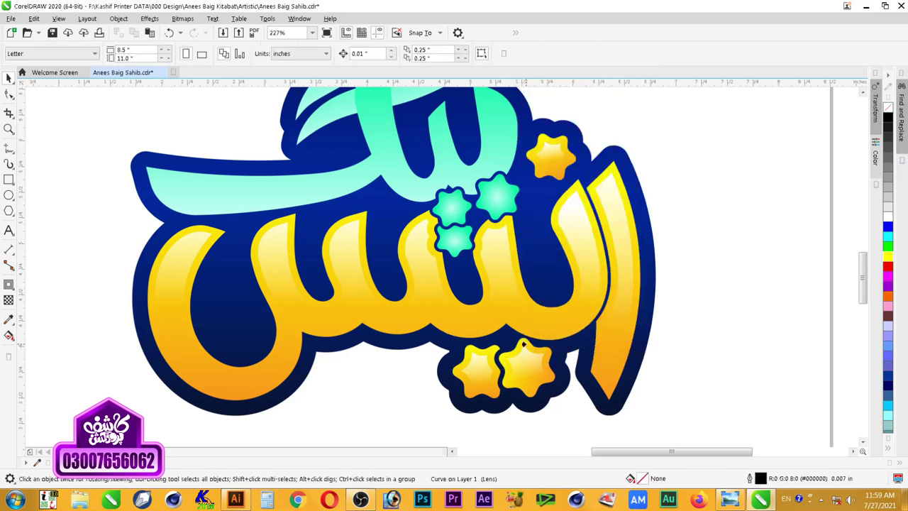
# Step: PowerClip the highlight inside the lower-left yellow star and zoom to the whole logo
pyautogui.click(523, 344)
pyautogui.click(478, 368)
pyautogui.rightClick(478, 366)
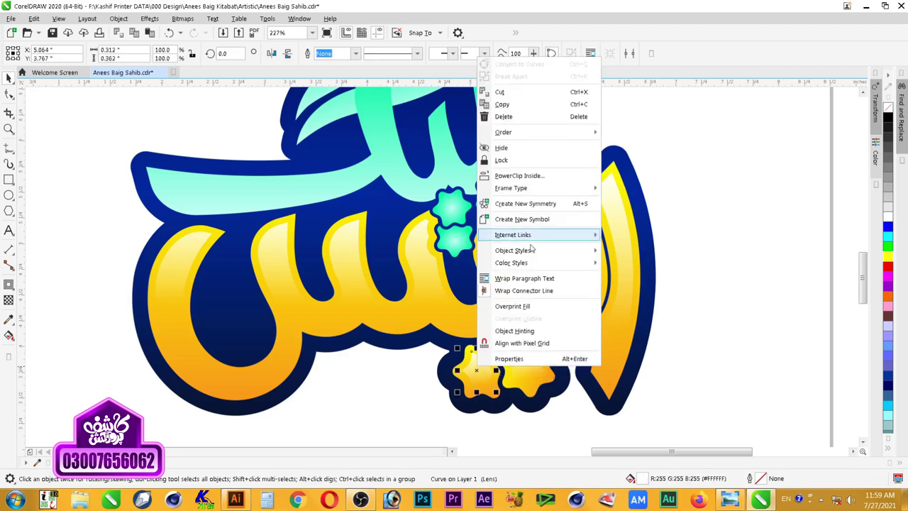
pyautogui.click(549, 179)
pyautogui.click(470, 350)
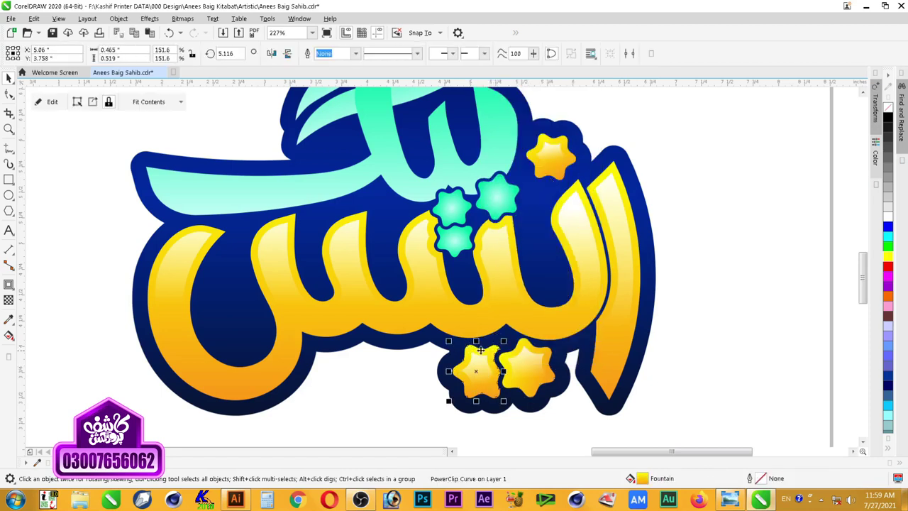
pyautogui.click(722, 277)
pyautogui.scroll(-2, 722, 278)
pyautogui.press('F2')
pyautogui.moveTo(713, 182); pyautogui.dragTo(382, 366)
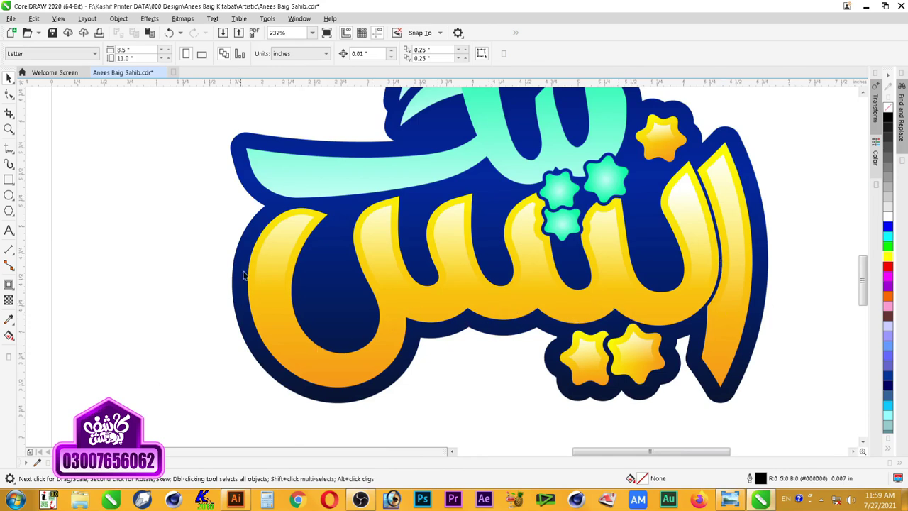
# Step: Draw a 3-point curve along the inner edge of the tall right letter's tip
pyautogui.press('F2')
pyautogui.moveTo(792, 140); pyautogui.dragTo(595, 417)
pyautogui.press('F2')
pyautogui.moveTo(600, 185); pyautogui.dragTo(434, 417)
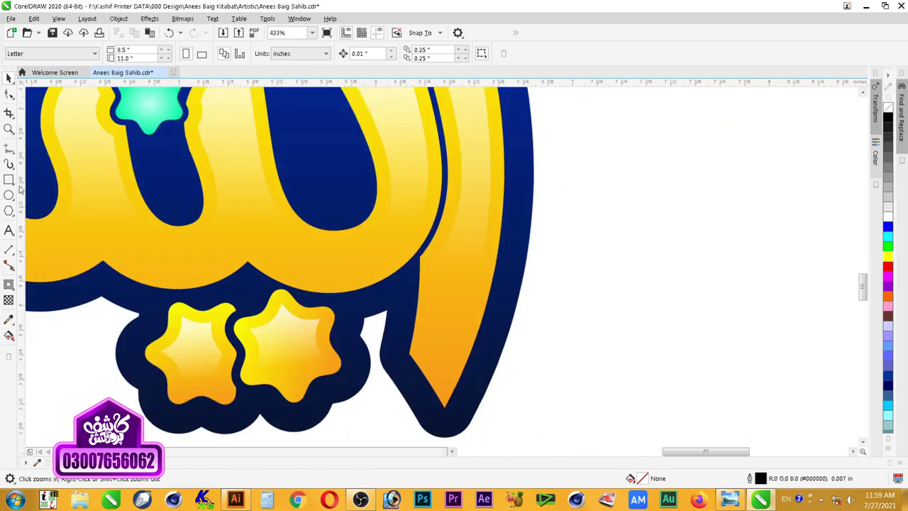
pyautogui.click(9, 149)
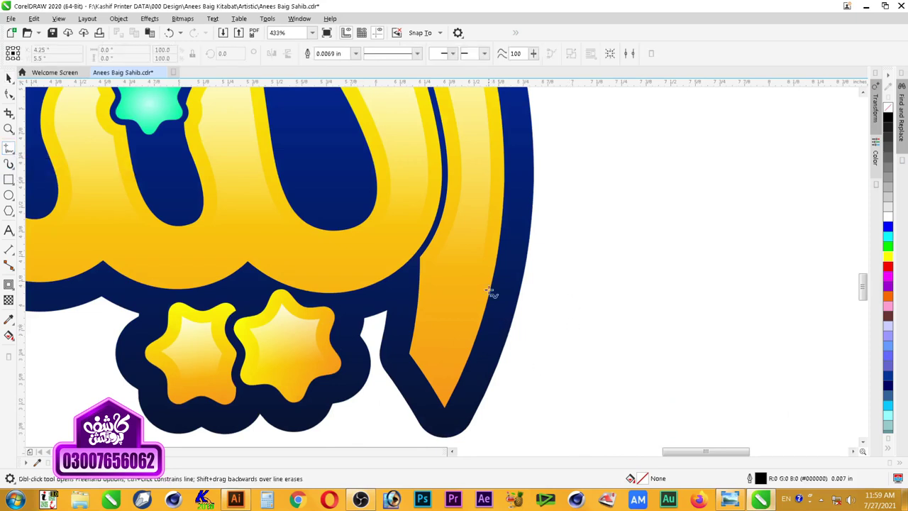
pyautogui.click(10, 149)
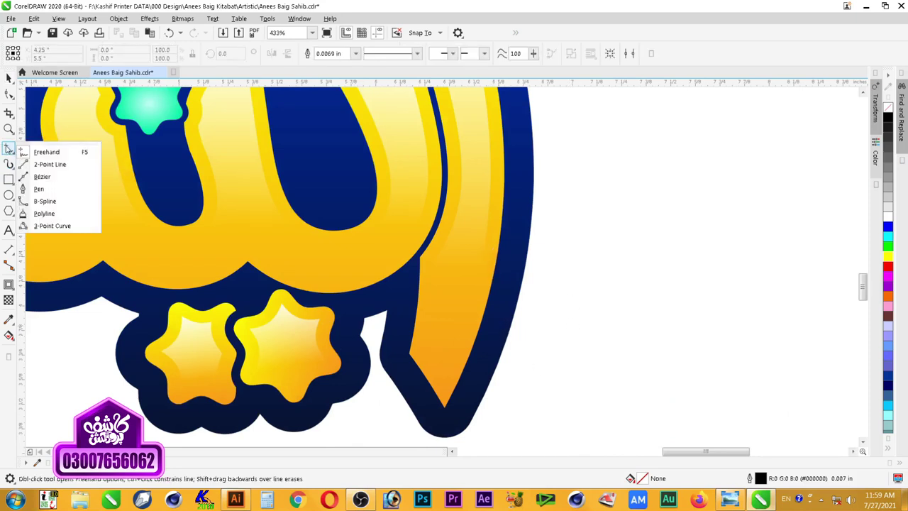
pyautogui.click(55, 225)
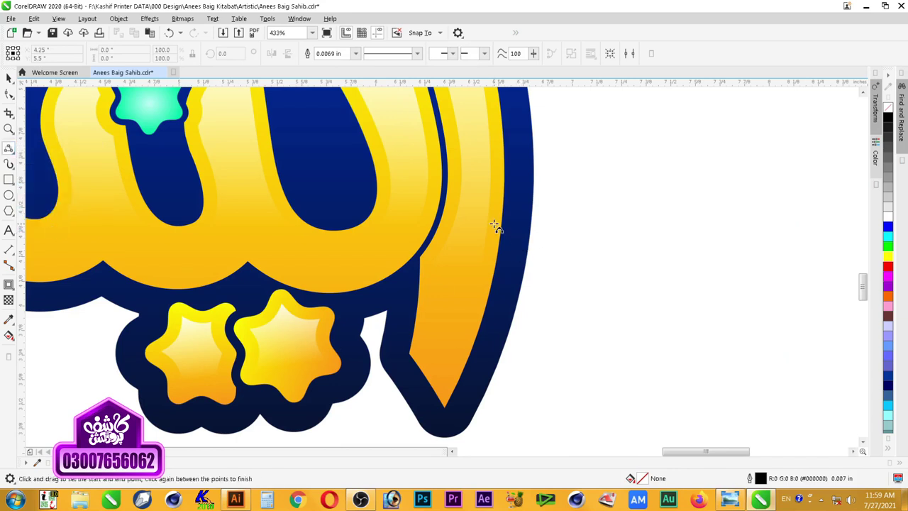
pyautogui.moveTo(490, 230); pyautogui.dragTo(447, 382)
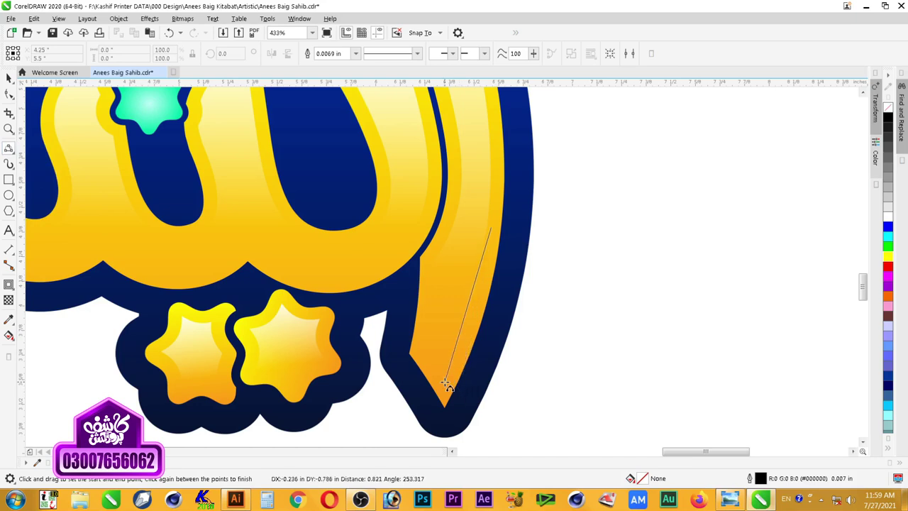
pyautogui.click(474, 312)
pyautogui.moveTo(443, 382); pyautogui.dragTo(424, 352)
pyautogui.click(430, 360)
# Step: Select the new highlight curve and zoom in on the right side of the lettering
pyautogui.press('space')
pyautogui.click(555, 366)
pyautogui.scroll(-1, 555, 307)
pyautogui.press('F2')
pyautogui.moveTo(589, 234); pyautogui.dragTo(237, 385)
pyautogui.press('space')
pyautogui.moveTo(697, 333); pyautogui.dragTo(698, 334)
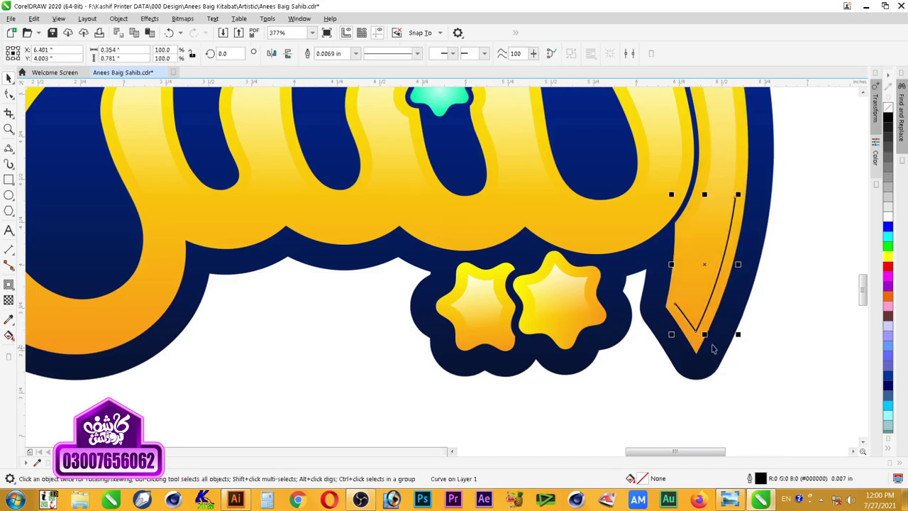
pyautogui.scroll(-4, 786, 318)
pyautogui.press('z')
pyautogui.moveTo(787, 360); pyautogui.dragTo(500, 236)
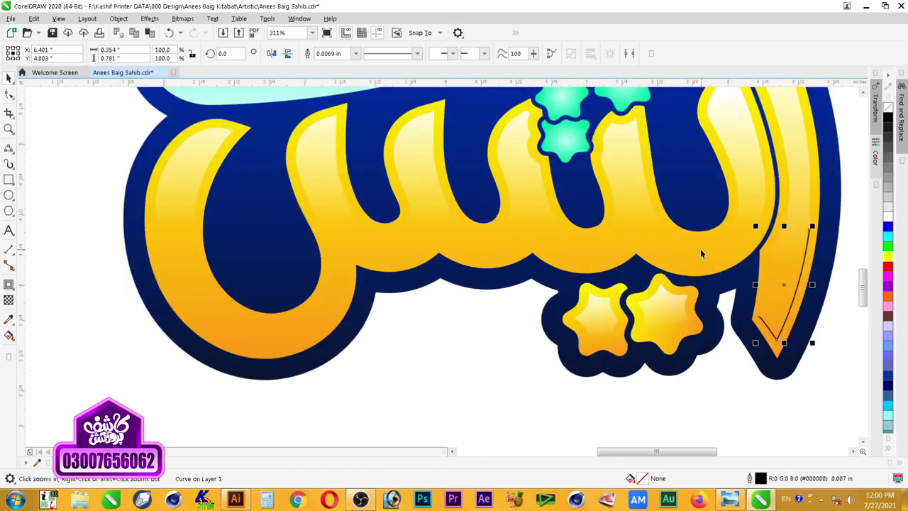
# Step: Give the curve round caps, a 0.02 in outline width and a light orange colour
pyautogui.press('F12')
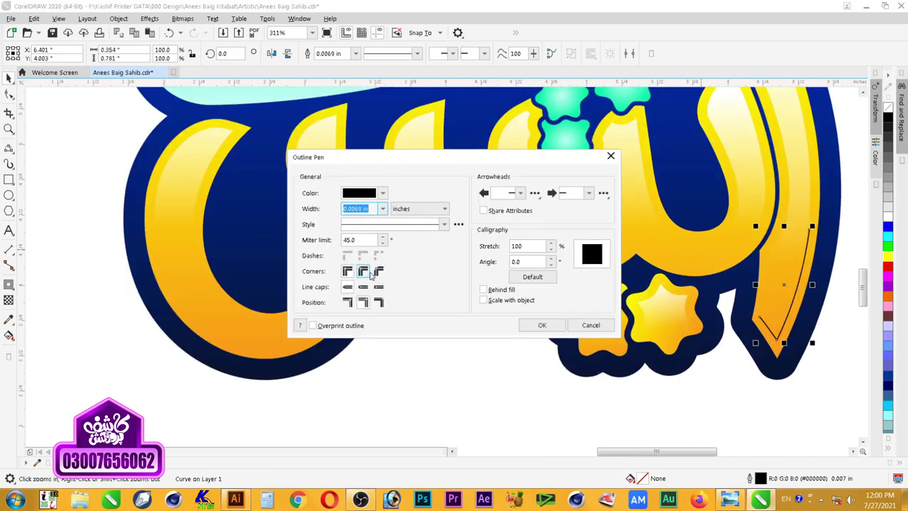
pyautogui.click(362, 287)
pyautogui.click(372, 208)
pyautogui.write('0.01')
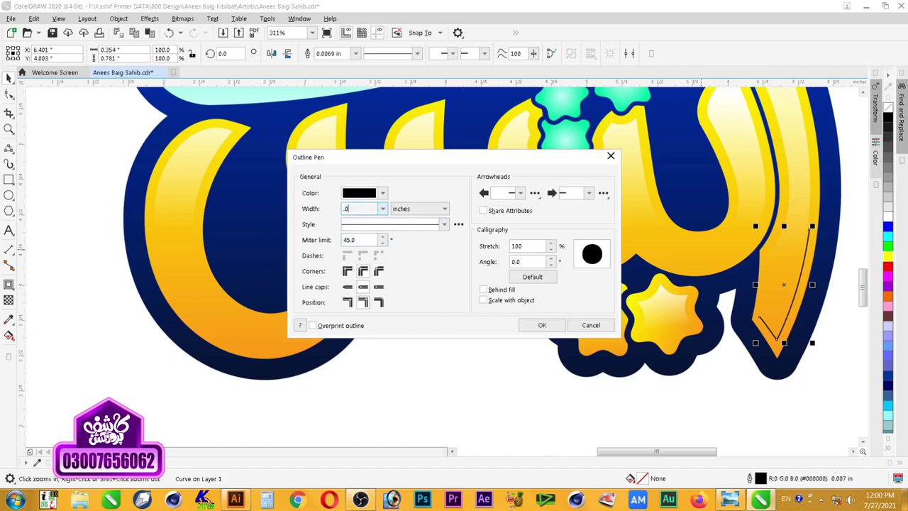
pyautogui.press('Return')
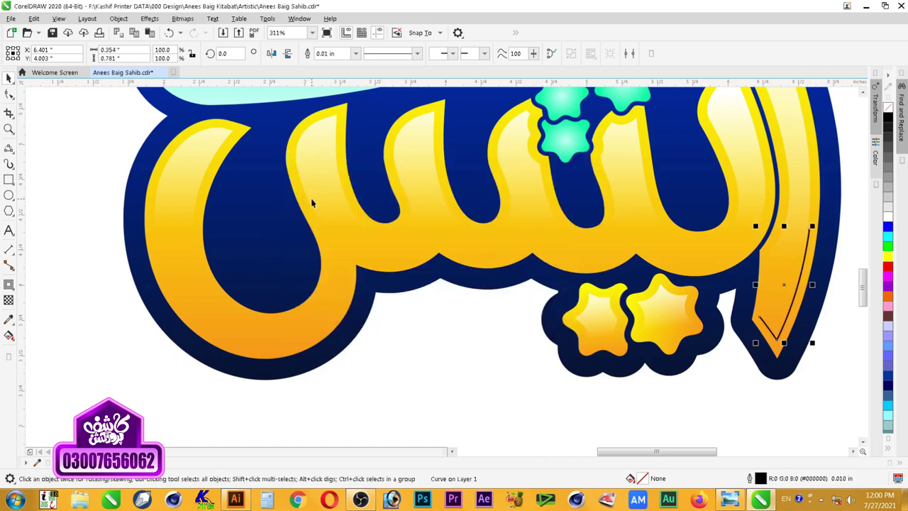
pyautogui.press('F12')
pyautogui.write('.0')
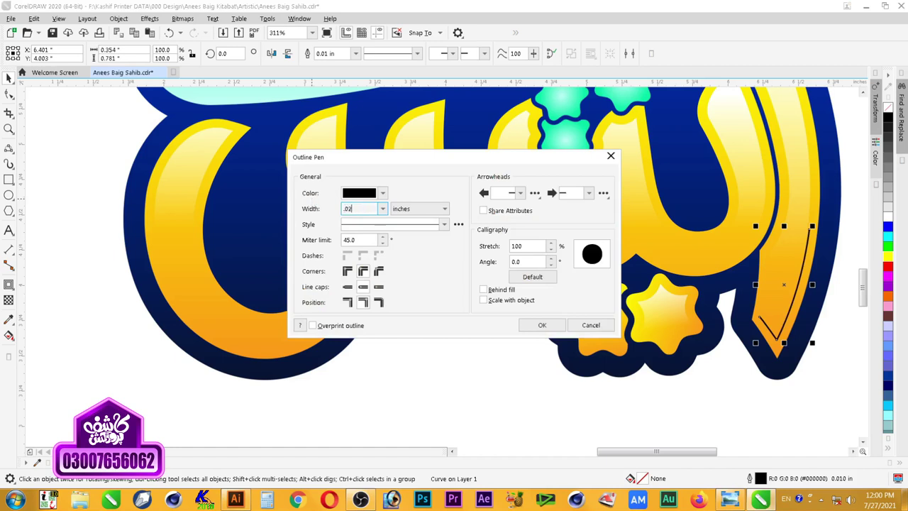
pyautogui.write('2')
pyautogui.press('Return')
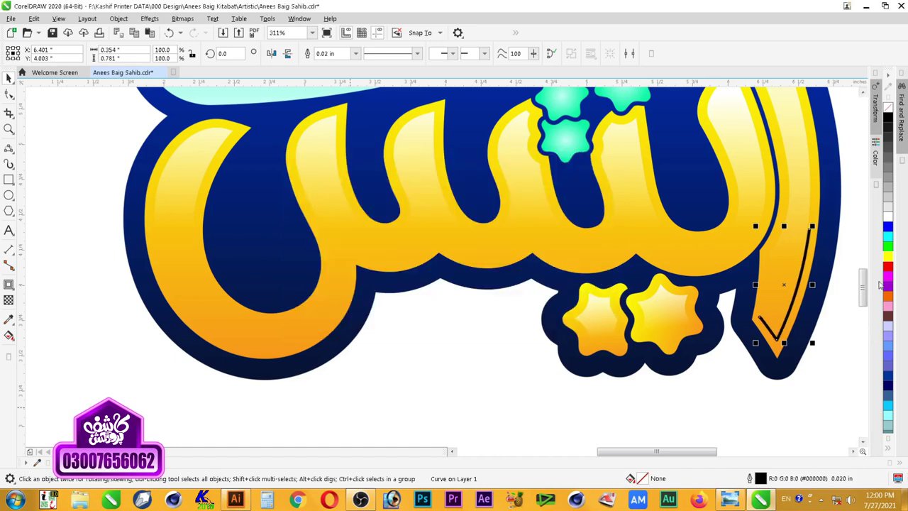
pyautogui.rightClick(889, 266)
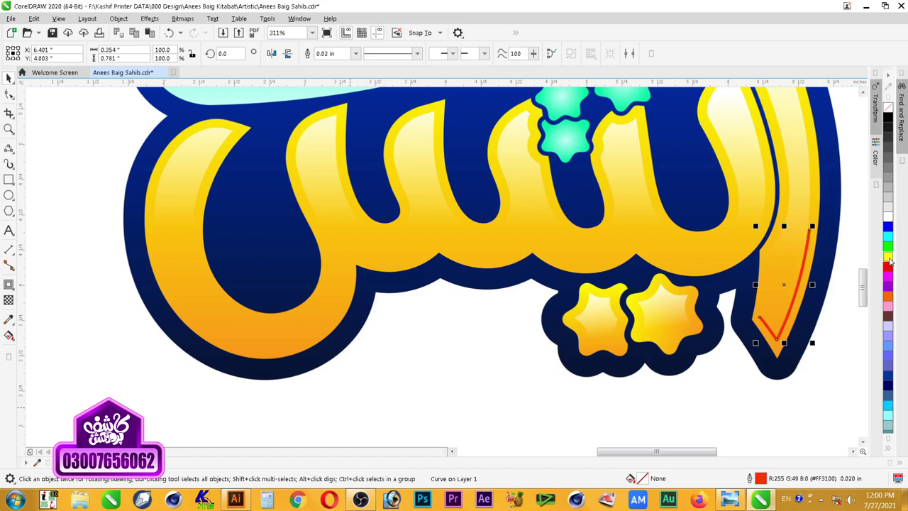
pyautogui.rightClick(888, 259)
# Step: Start a 3-point curve along the bottom edge of the lower right lettering
pyautogui.click(799, 379)
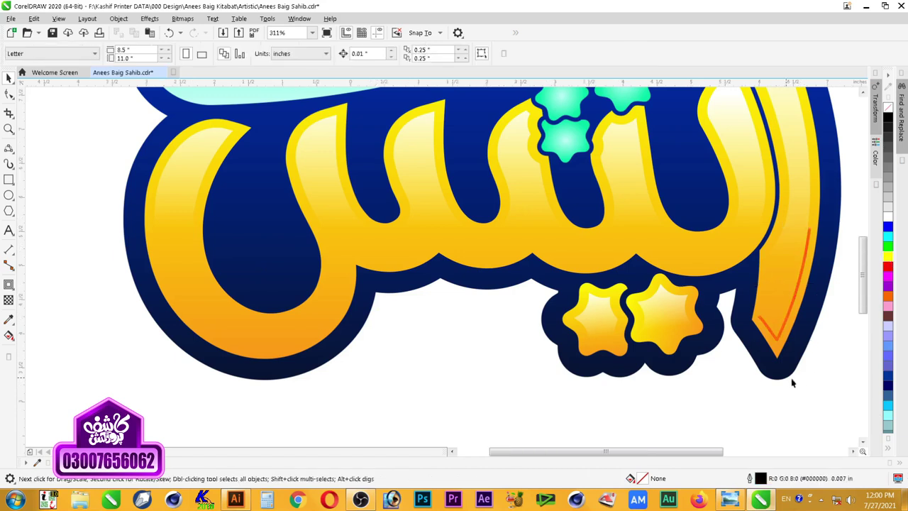
pyautogui.scroll(-1, 791, 379)
pyautogui.press('F2')
pyautogui.moveTo(839, 250); pyautogui.dragTo(448, 408)
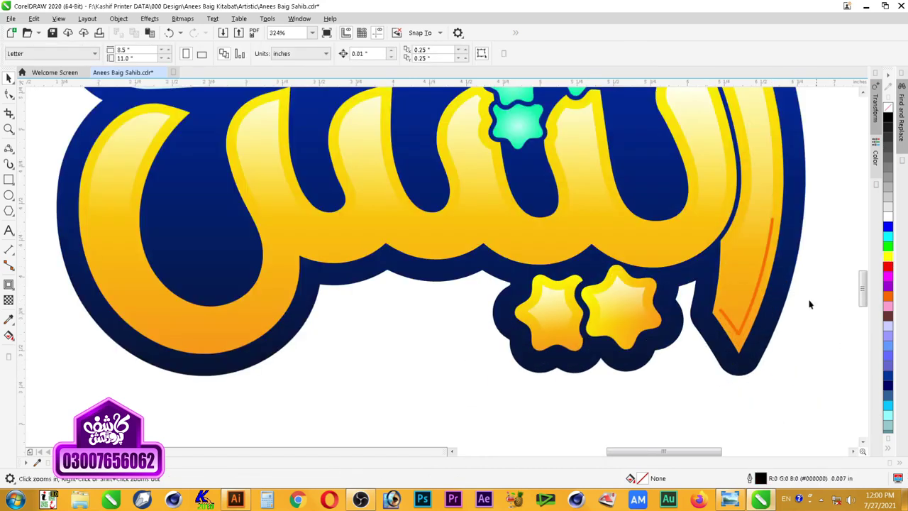
pyautogui.moveTo(800, 154); pyautogui.dragTo(383, 326)
pyautogui.scroll(-3, 490, 325)
pyautogui.moveTo(582, 270); pyautogui.dragTo(247, 373)
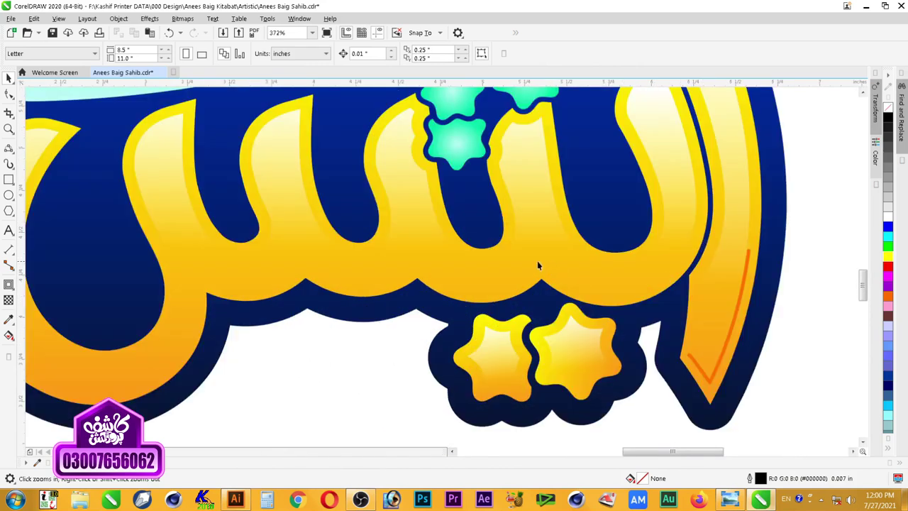
pyautogui.click(9, 148)
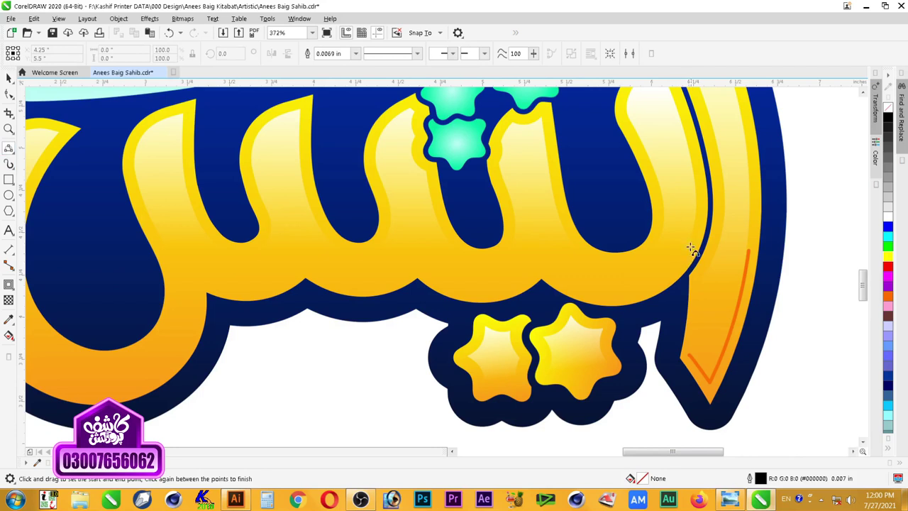
pyautogui.moveTo(696, 231); pyautogui.dragTo(541, 269)
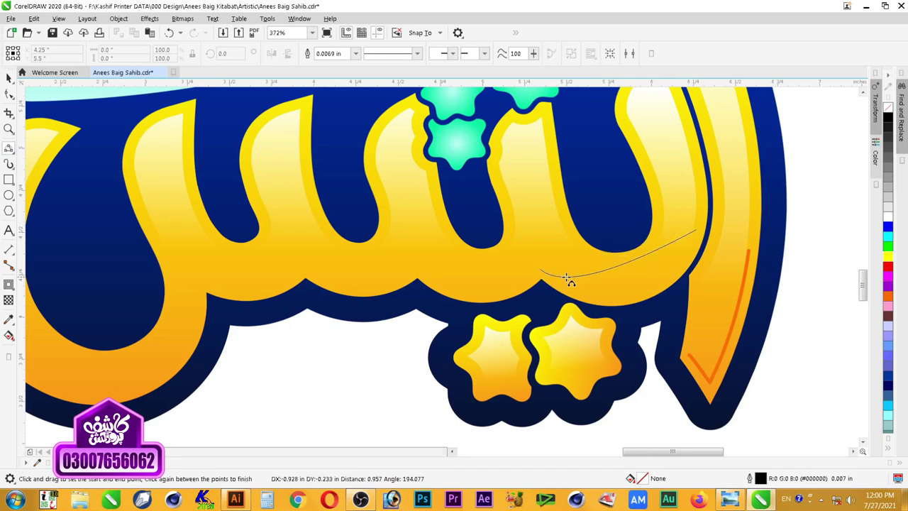
pyautogui.click(646, 285)
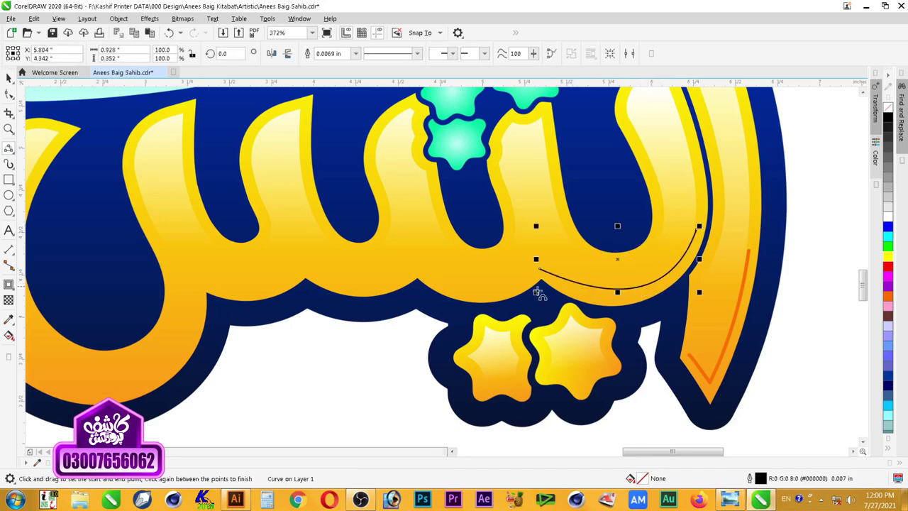
# Step: Extend the curve with joined arcs along the scalloped edge toward the left letter
pyautogui.moveTo(539, 270); pyautogui.dragTo(417, 271)
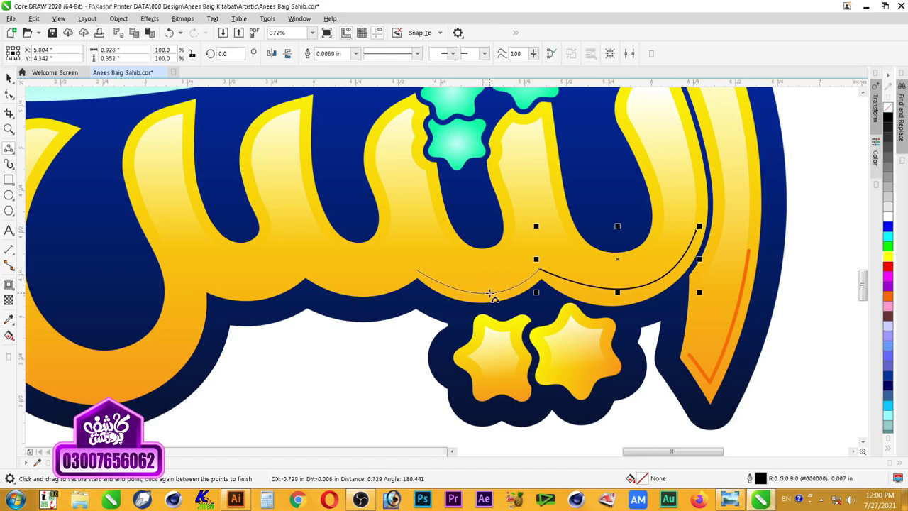
pyautogui.click(487, 293)
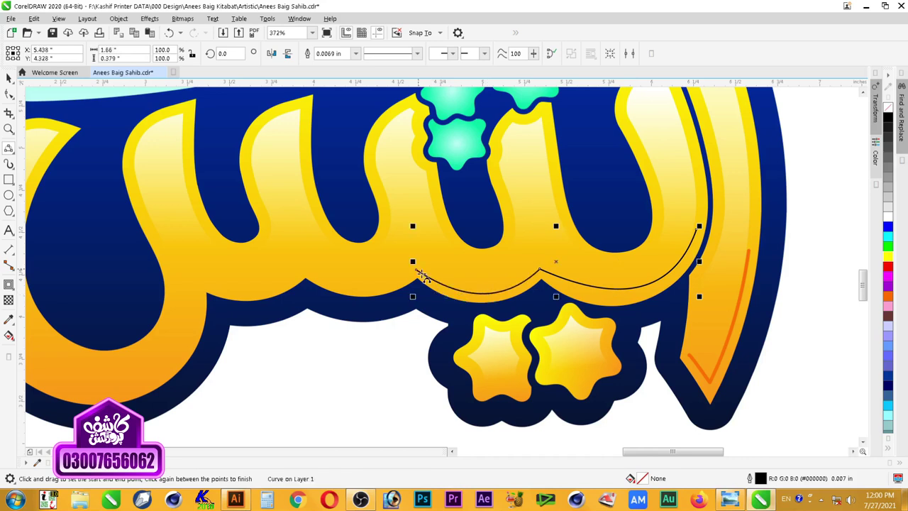
pyautogui.moveTo(416, 270); pyautogui.dragTo(302, 270)
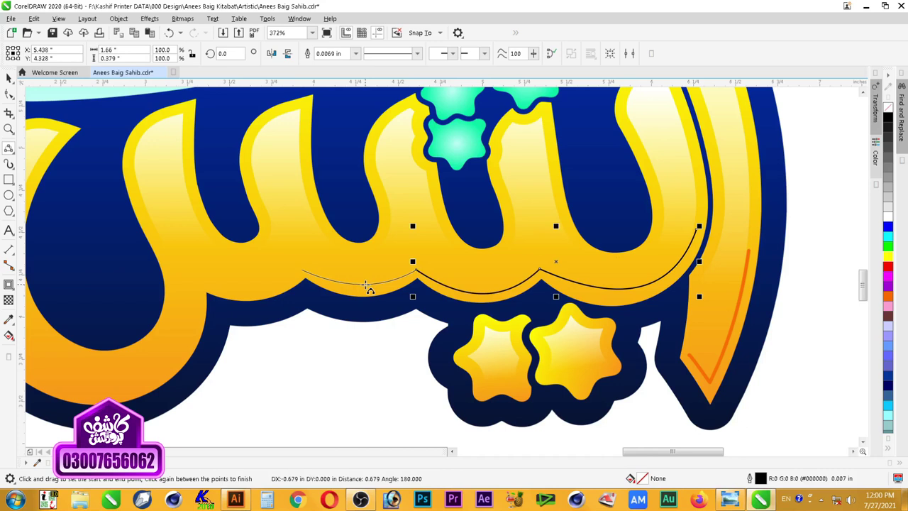
pyautogui.click(369, 286)
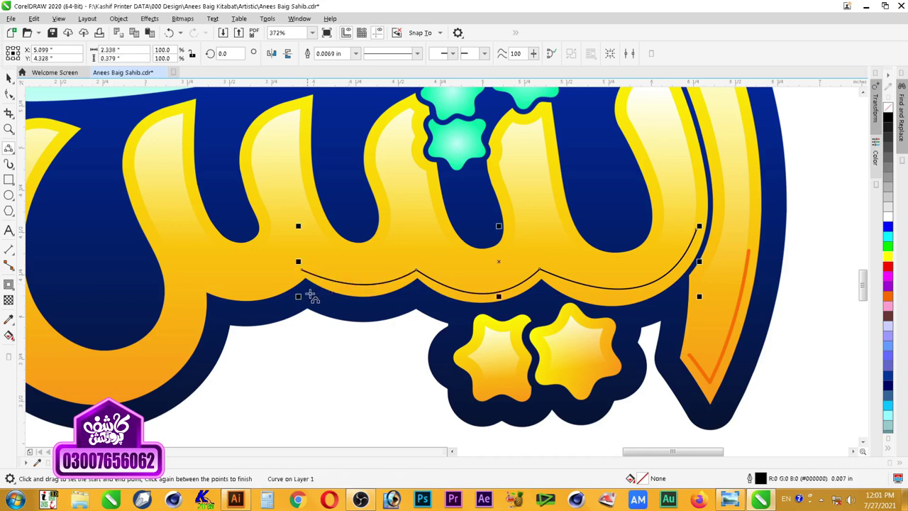
pyautogui.moveTo(300, 271); pyautogui.dragTo(198, 278)
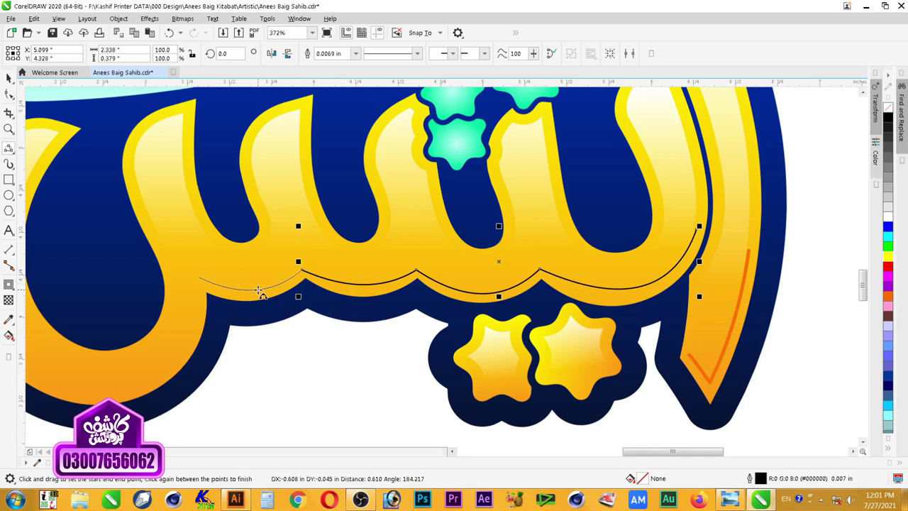
pyautogui.click(247, 289)
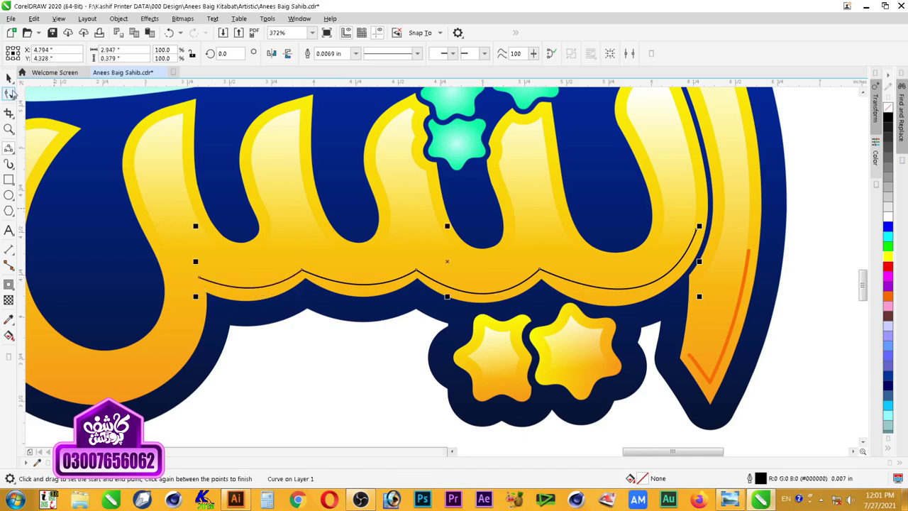
# Step: Nudge the curve's left end node and continue it down around the left loop
pyautogui.press('F10')
pyautogui.moveTo(202, 281); pyautogui.dragTo(194, 278)
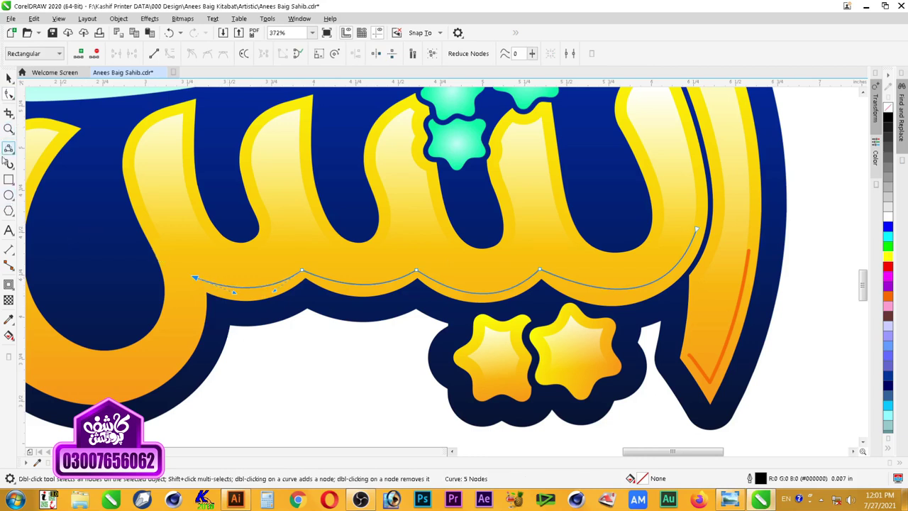
pyautogui.click(9, 148)
pyautogui.moveTo(195, 278); pyautogui.dragTo(105, 393)
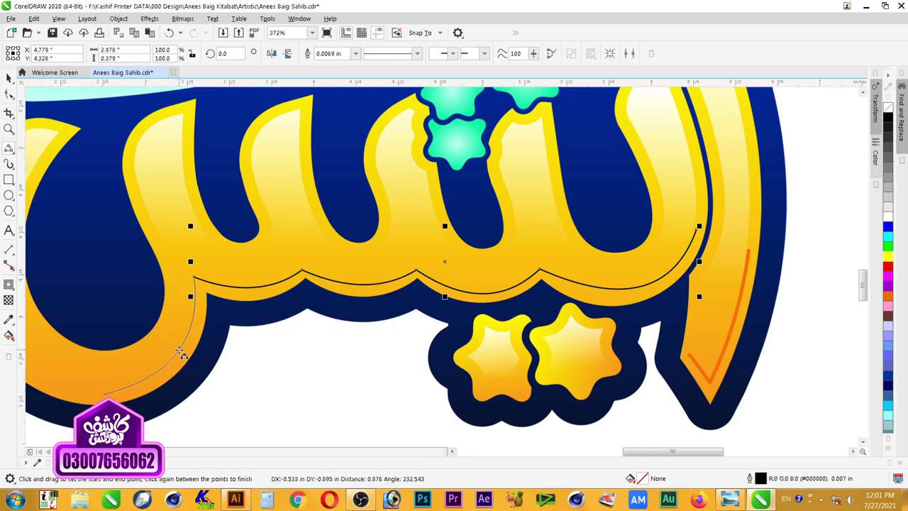
pyautogui.click(176, 365)
pyautogui.press('space')
pyautogui.scroll(-3, 415, 287)
# Step: Drag nodes and handles on the right, middle and left arcs to hug the scalloped letter edge
pyautogui.press('F2')
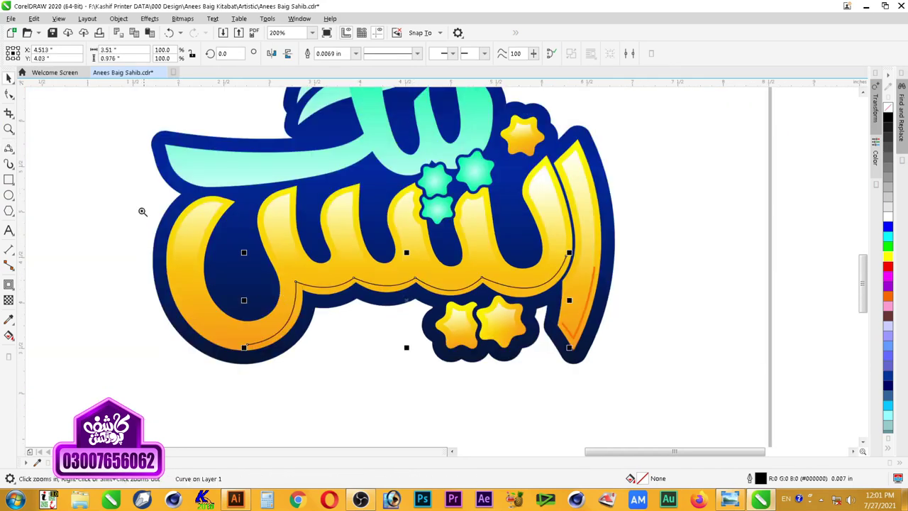
pyautogui.moveTo(181, 188); pyautogui.dragTo(693, 377)
pyautogui.click(8, 94)
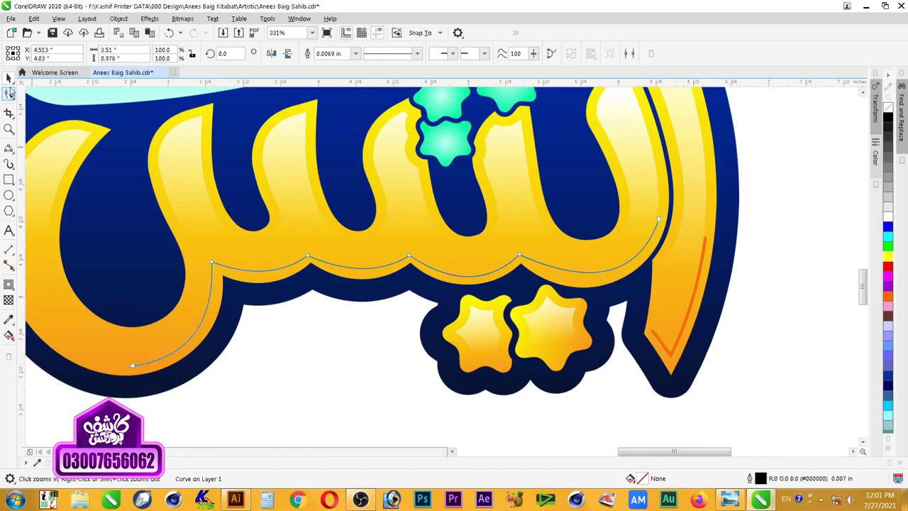
pyautogui.click(521, 256)
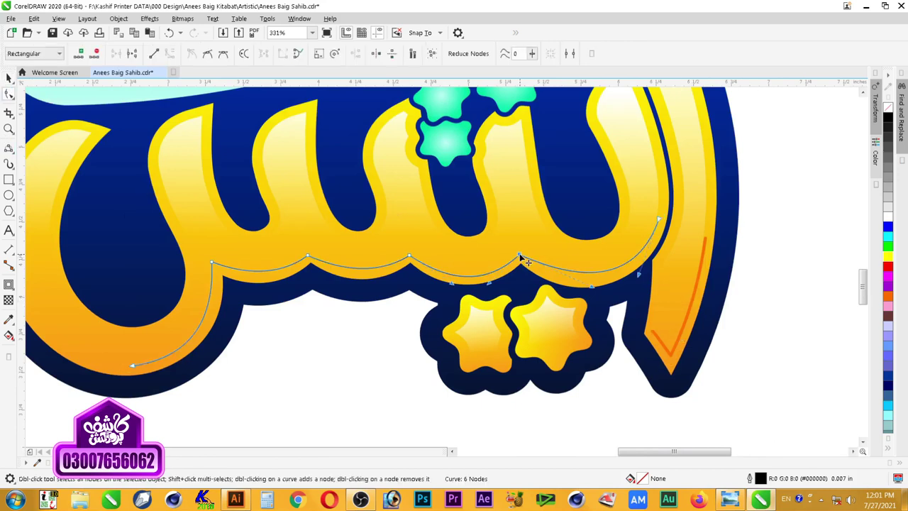
pyautogui.moveTo(525, 261); pyautogui.dragTo(522, 256)
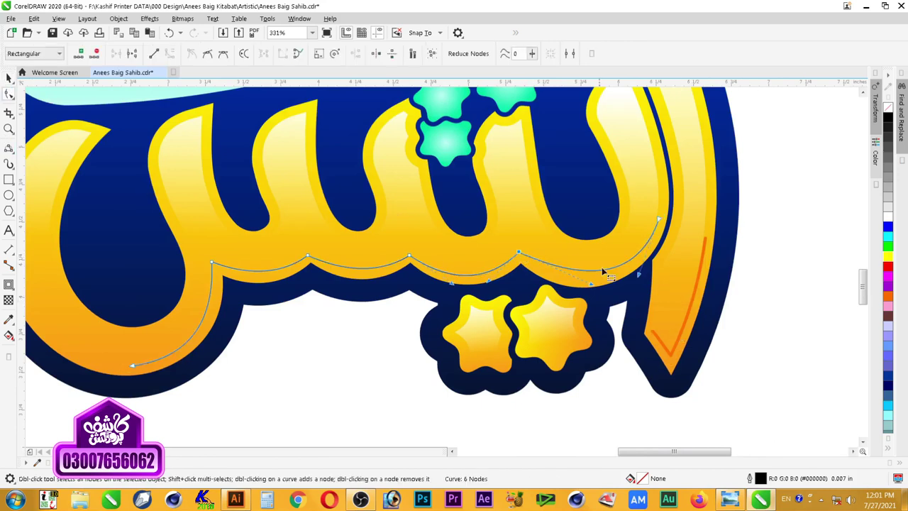
pyautogui.moveTo(591, 285); pyautogui.dragTo(574, 297)
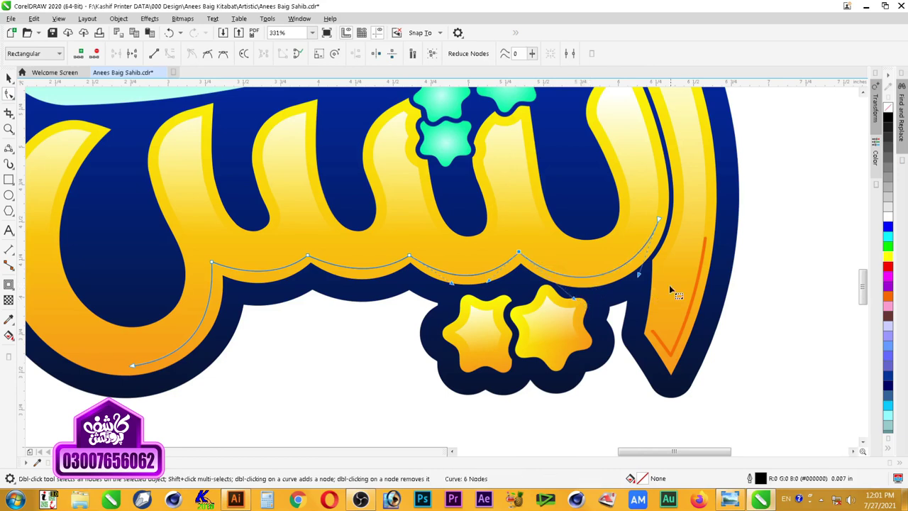
pyautogui.click(641, 277)
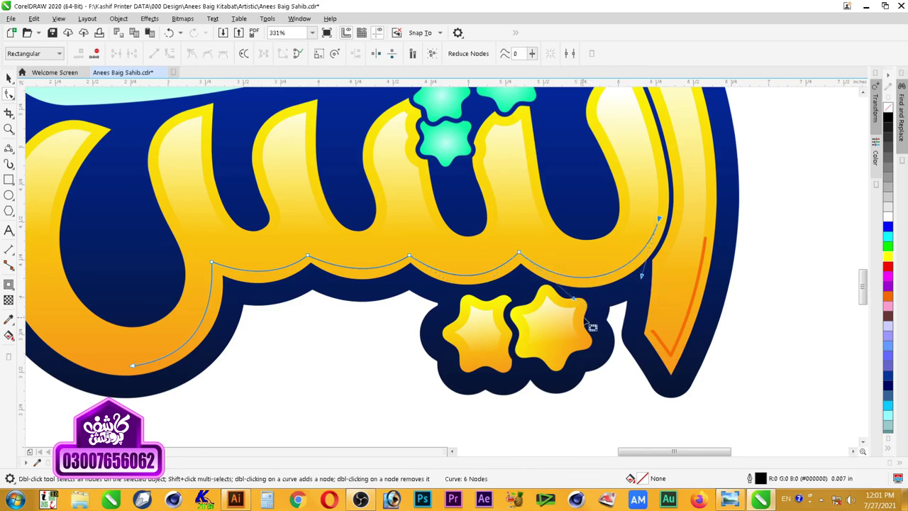
pyautogui.moveTo(412, 257); pyautogui.dragTo(411, 254)
pyautogui.moveTo(454, 280); pyautogui.dragTo(491, 283)
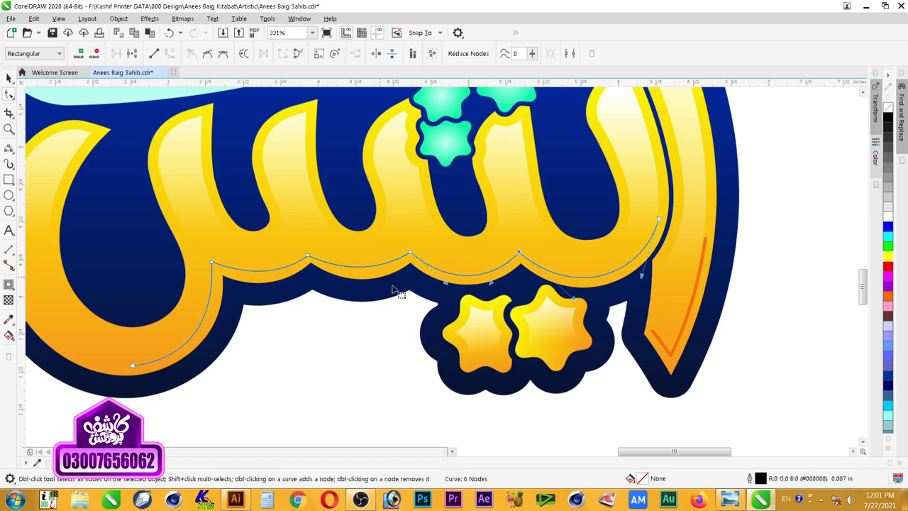
pyautogui.moveTo(309, 257); pyautogui.dragTo(390, 277)
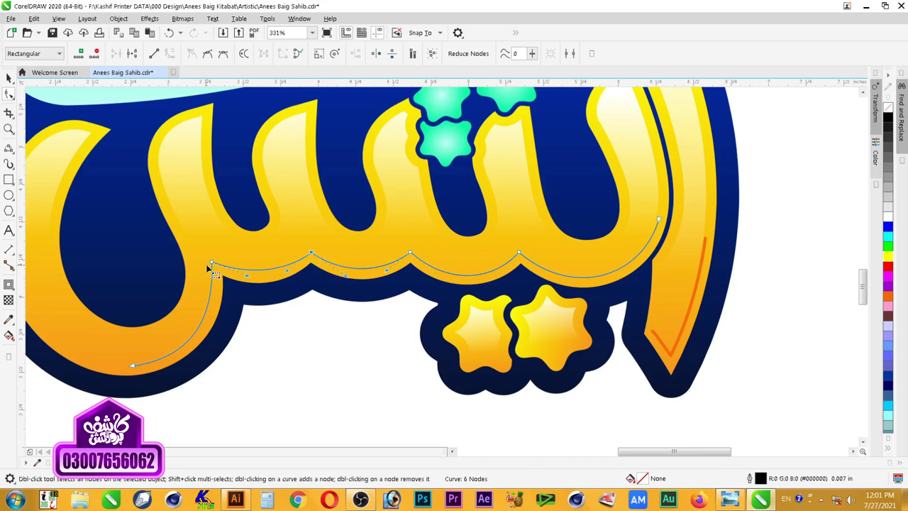
pyautogui.moveTo(212, 263); pyautogui.dragTo(249, 288)
pyautogui.press('space')
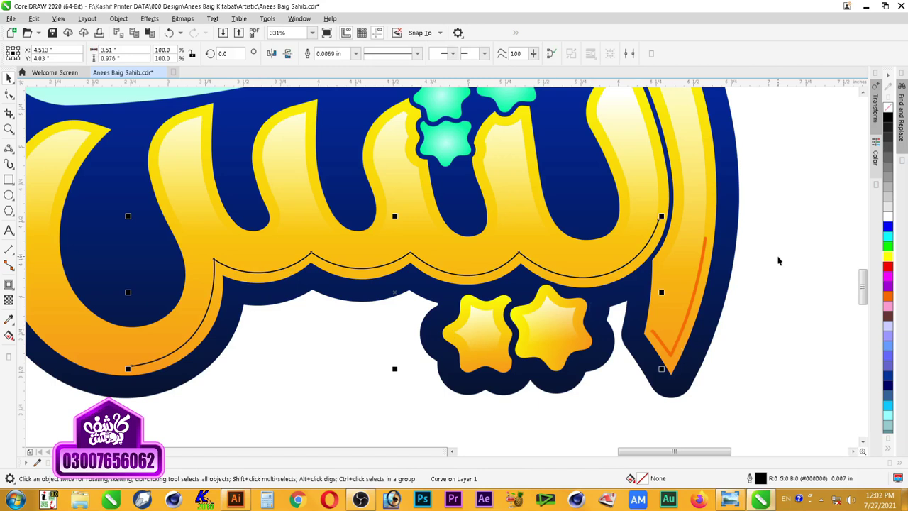
# Step: Copy outline pen, outline colour and fill from the right stem's orange line onto the curve
pyautogui.hotkey('alt', 'e')
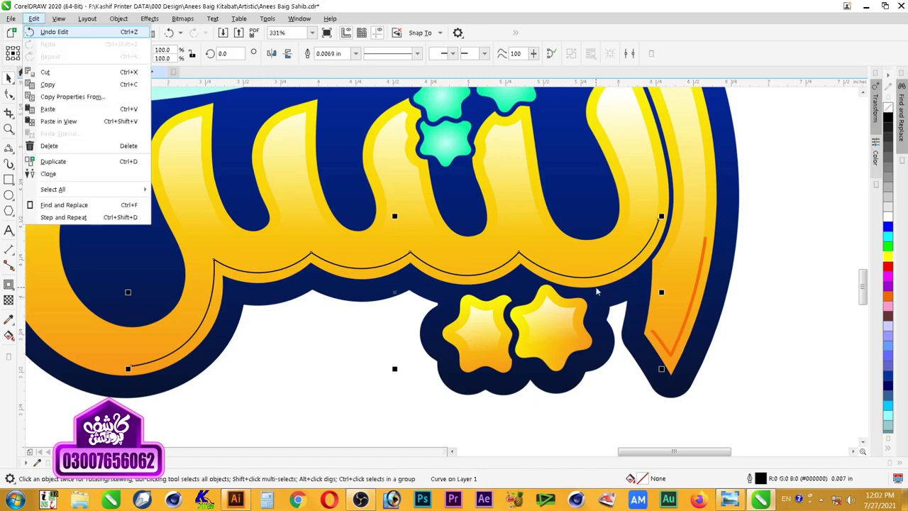
pyautogui.press('m')
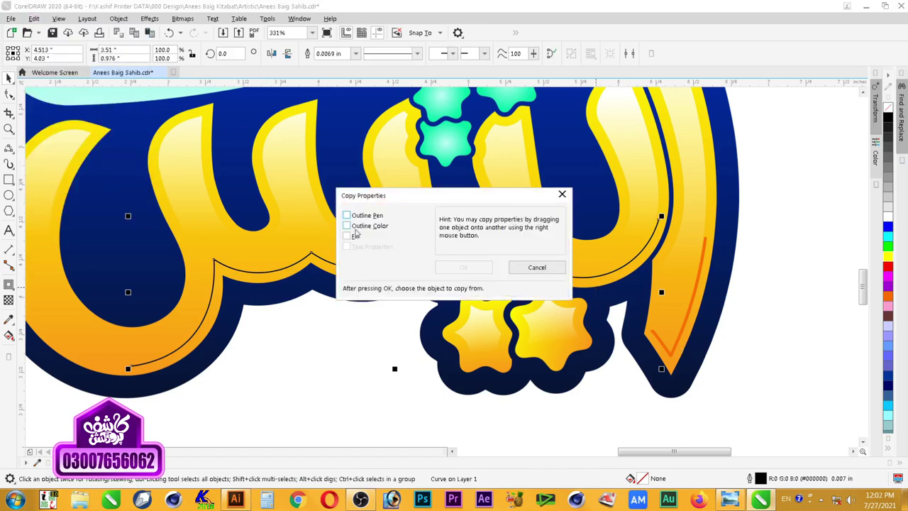
pyautogui.click(356, 235)
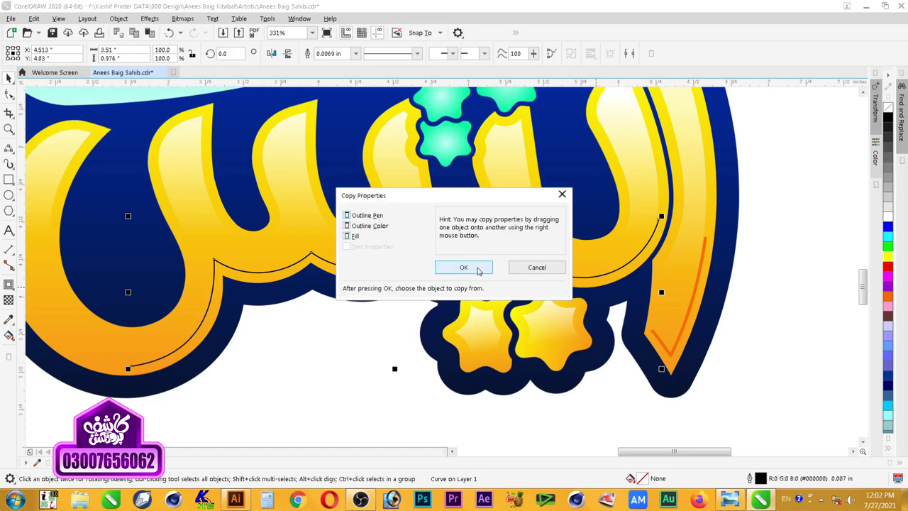
pyautogui.click(478, 270)
pyautogui.click(659, 342)
pyautogui.click(757, 333)
pyautogui.scroll(-2, 735, 312)
pyautogui.press('z')
pyautogui.moveTo(771, 160); pyautogui.dragTo(318, 381)
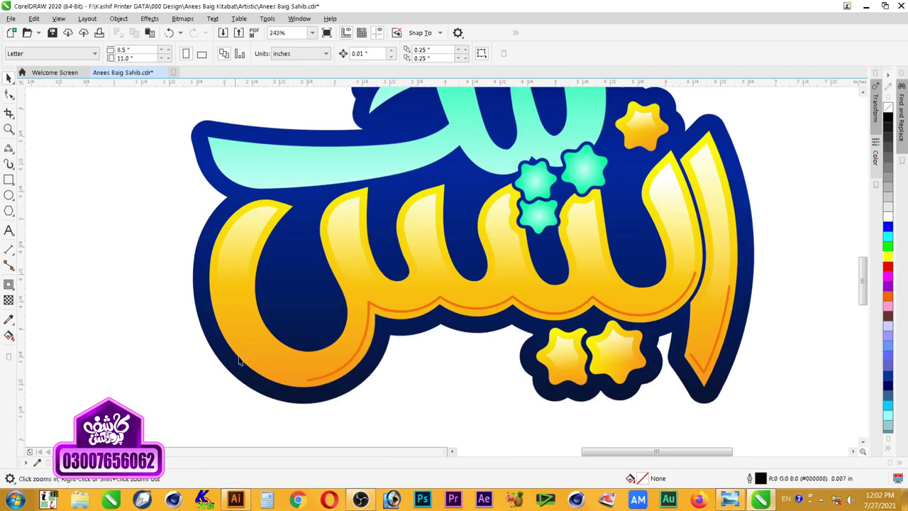
# Step: Add a 3-point arc extending the orange curve up the left loop
pyautogui.moveTo(138, 237); pyautogui.dragTo(429, 403)
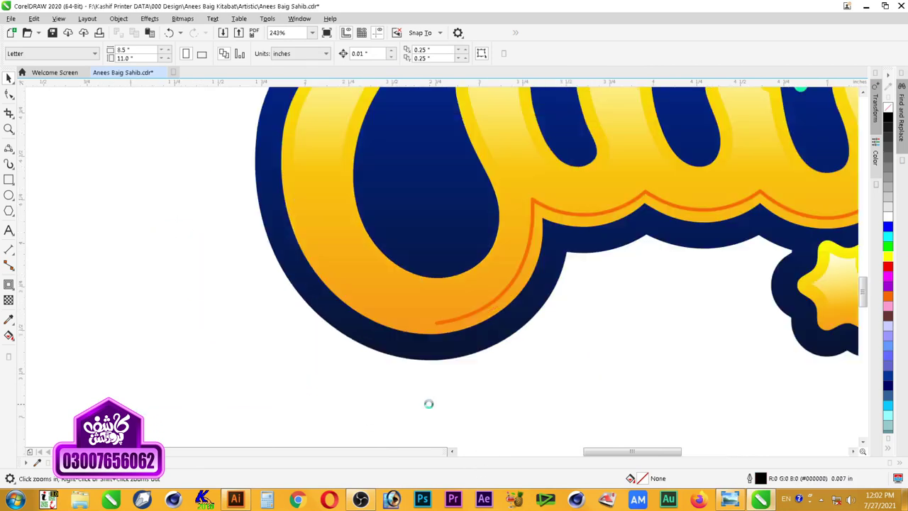
pyautogui.click(486, 309)
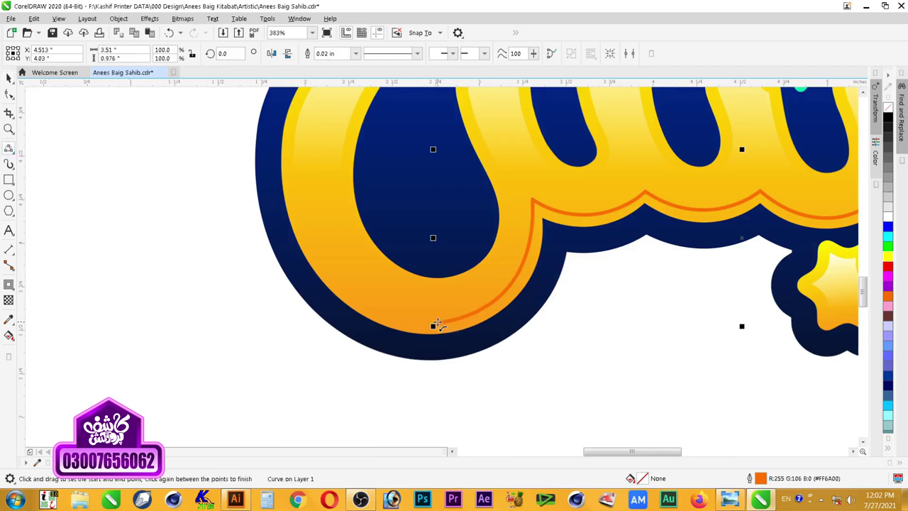
pyautogui.moveTo(435, 324); pyautogui.dragTo(420, 324)
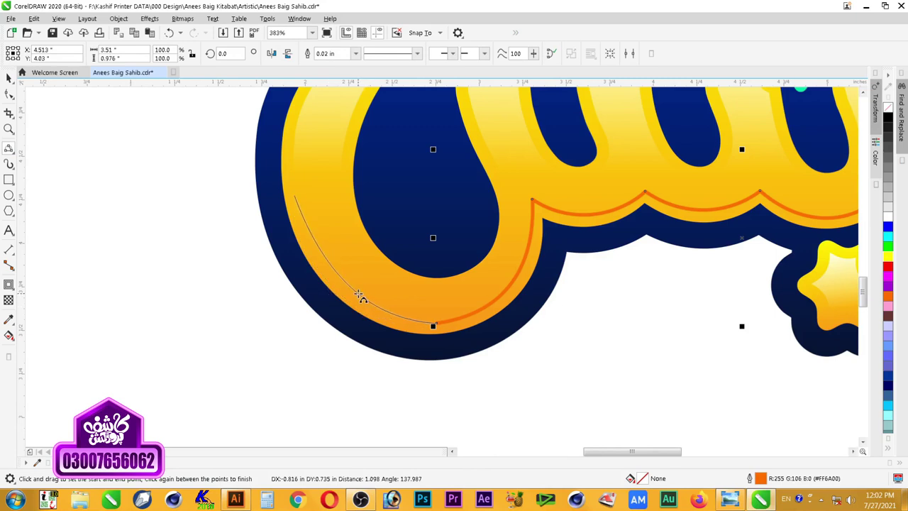
pyautogui.click(352, 292)
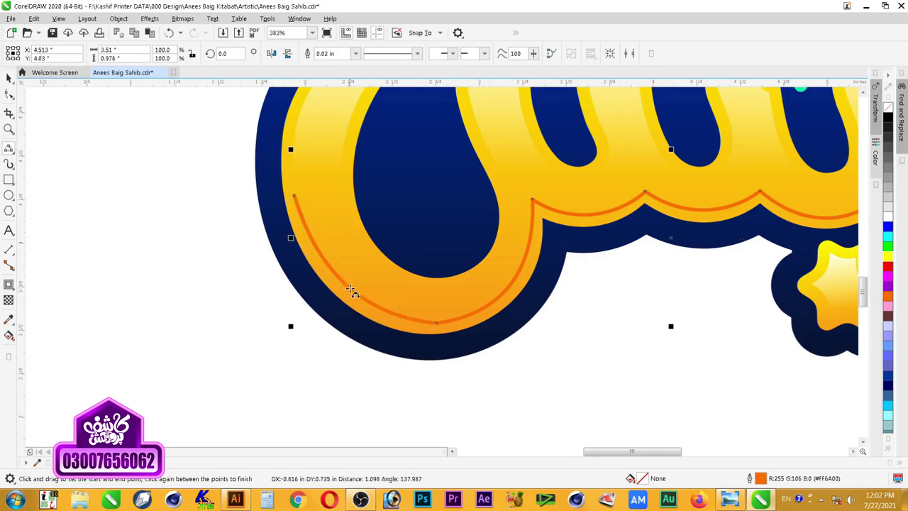
# Step: Add nodes, delete the extra bottom node and shift the left-loop nodes to smooth the curve
pyautogui.click(8, 95)
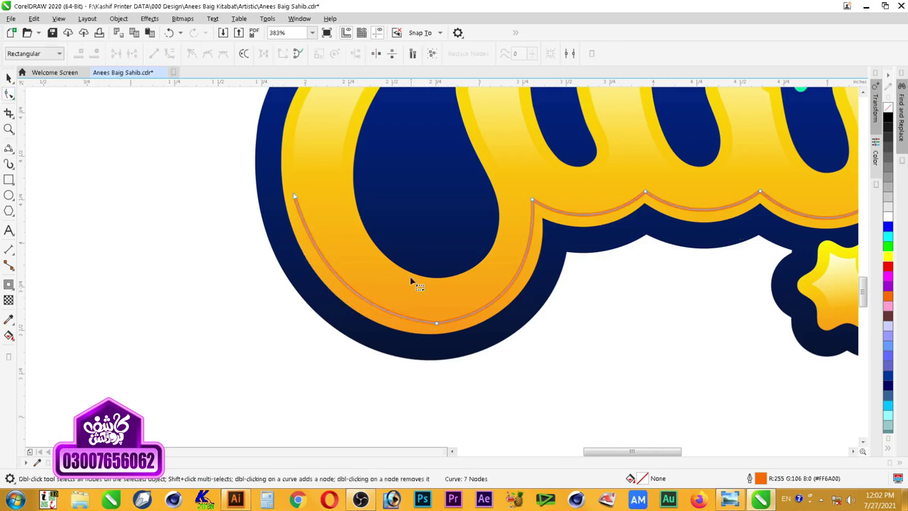
pyautogui.doubleClick(349, 288)
pyautogui.click(517, 283)
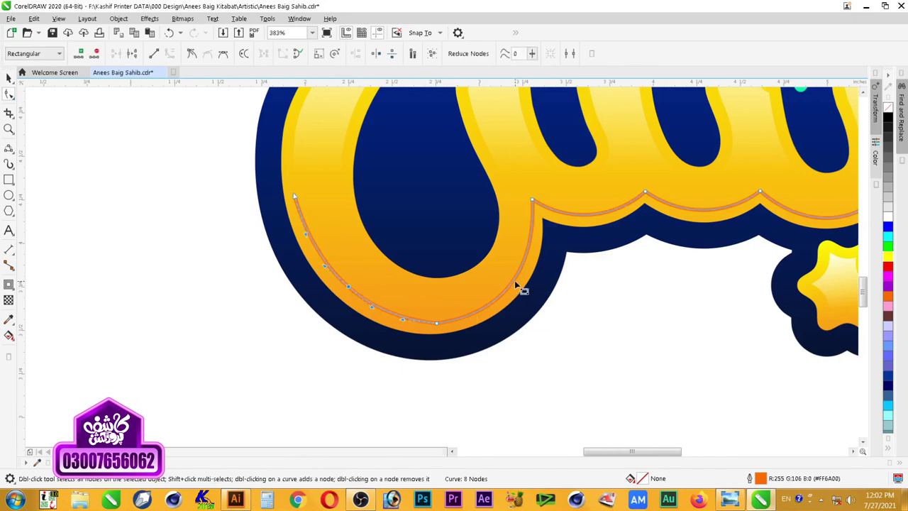
pyautogui.moveTo(466, 294); pyautogui.dragTo(424, 353)
pyautogui.press('Delete')
pyautogui.press('space')
pyautogui.press('space')
pyautogui.moveTo(291, 244); pyautogui.dragTo(398, 332)
pyautogui.moveTo(349, 290); pyautogui.dragTo(673, 409)
pyautogui.press('space')
pyautogui.press('Escape')
pyautogui.press('F3')
pyautogui.press('F2')
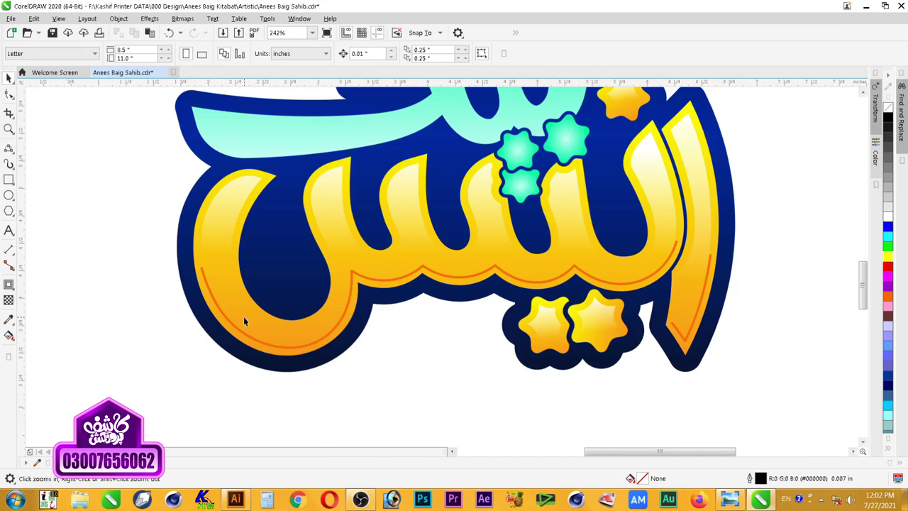
# Step: Nudge a node on the orange curve and draw a curved line up the left letter's edge
pyautogui.click(203, 277)
pyautogui.click(8, 95)
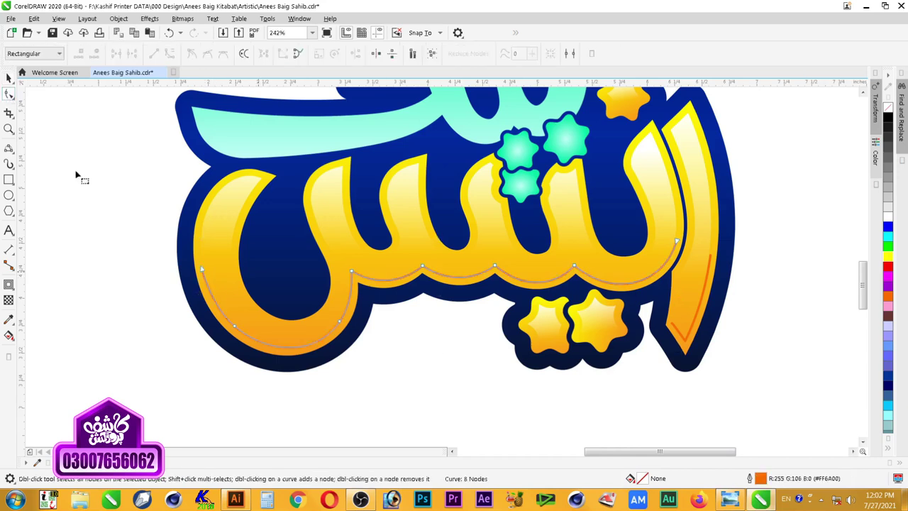
pyautogui.moveTo(202, 271); pyautogui.dragTo(204, 271)
pyautogui.doubleClick(8, 96)
pyautogui.press('F5')
pyautogui.click(204, 269)
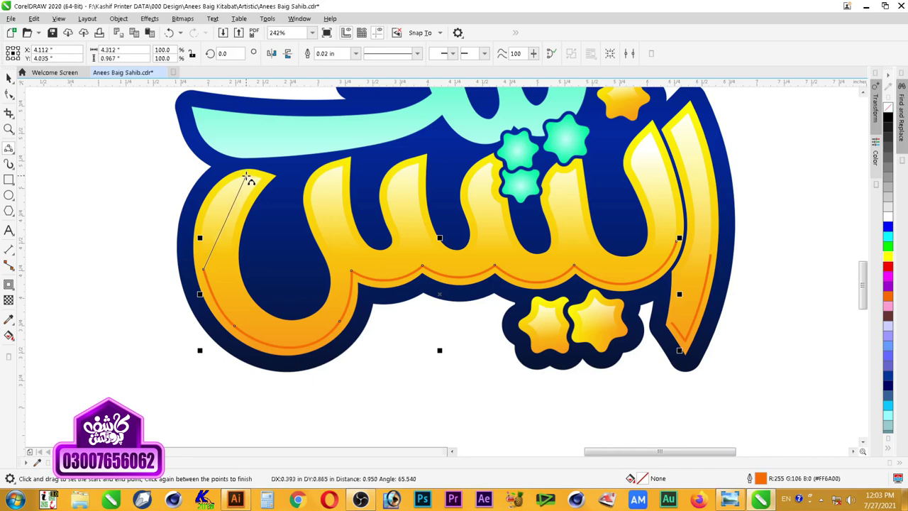
pyautogui.click(262, 182)
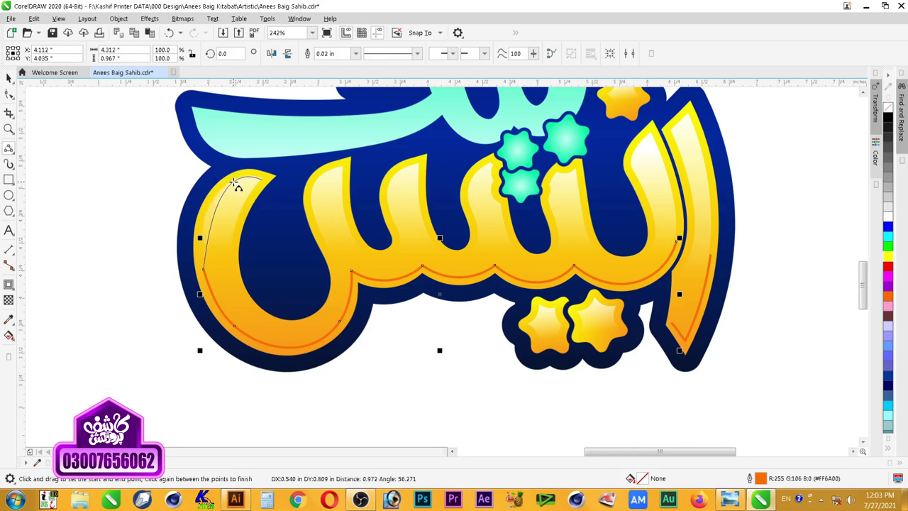
pyautogui.click(235, 187)
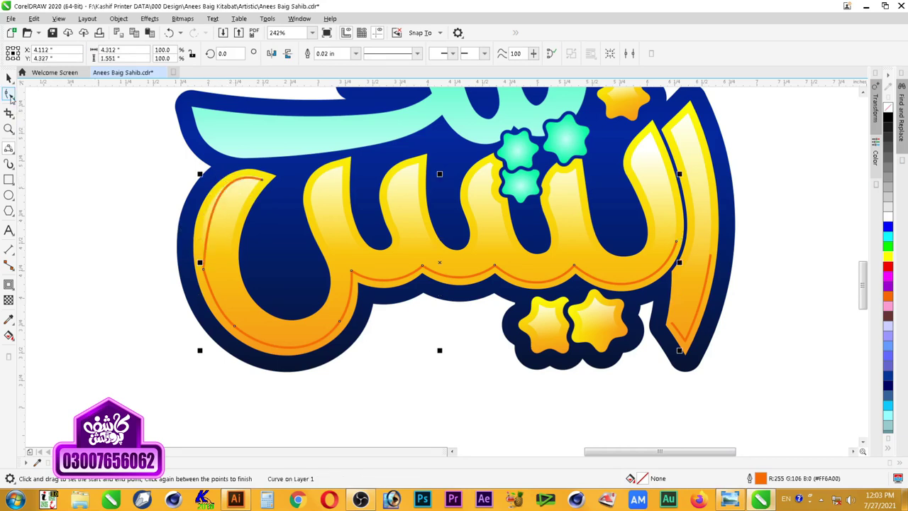
# Step: Adjust the upper bend, then undo to trim the curve back partway up the left bowl
pyautogui.click(10, 95)
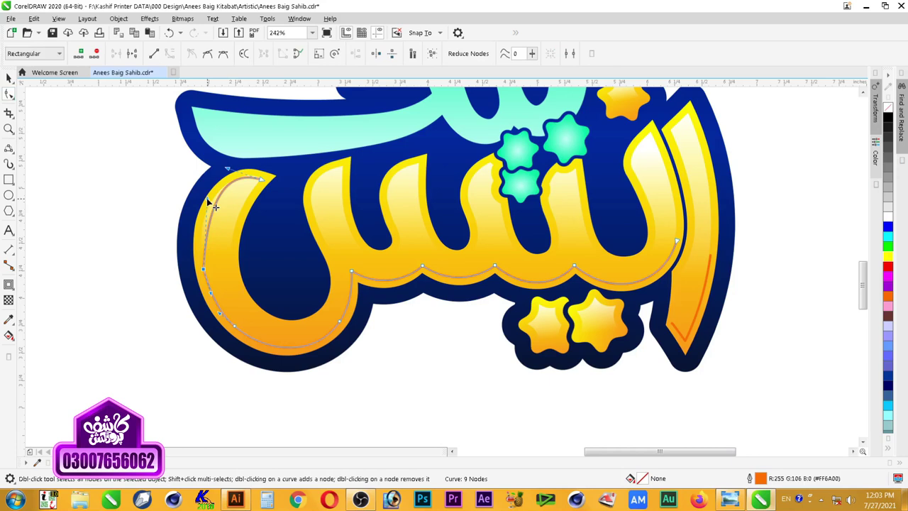
pyautogui.moveTo(196, 197); pyautogui.dragTo(194, 198)
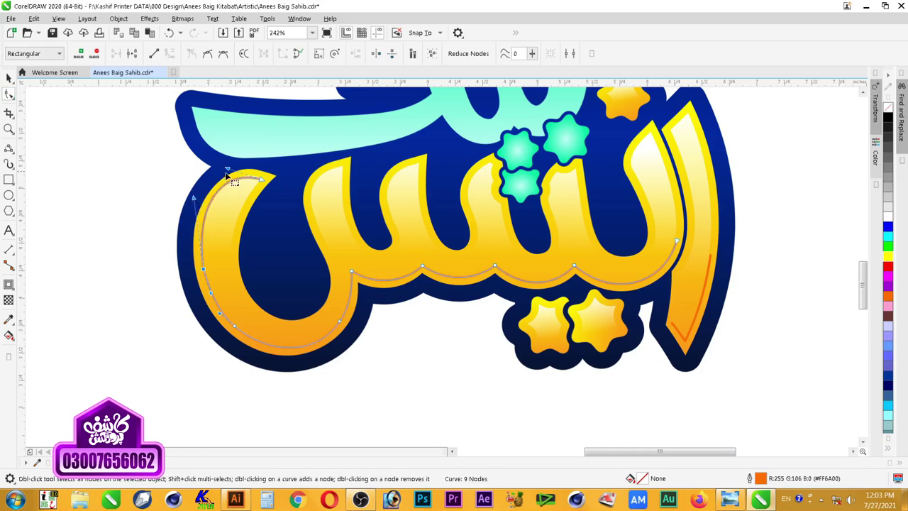
pyautogui.hotkey('ctrl', 'a')
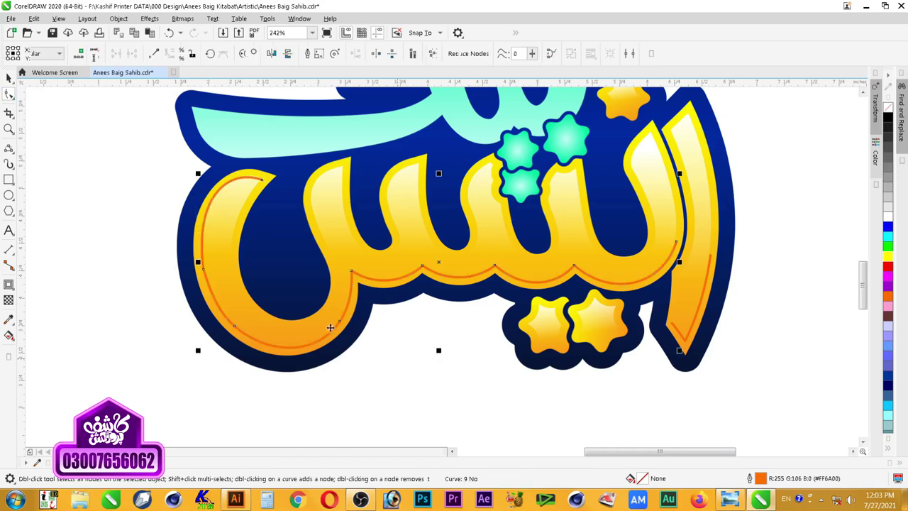
pyautogui.press('space')
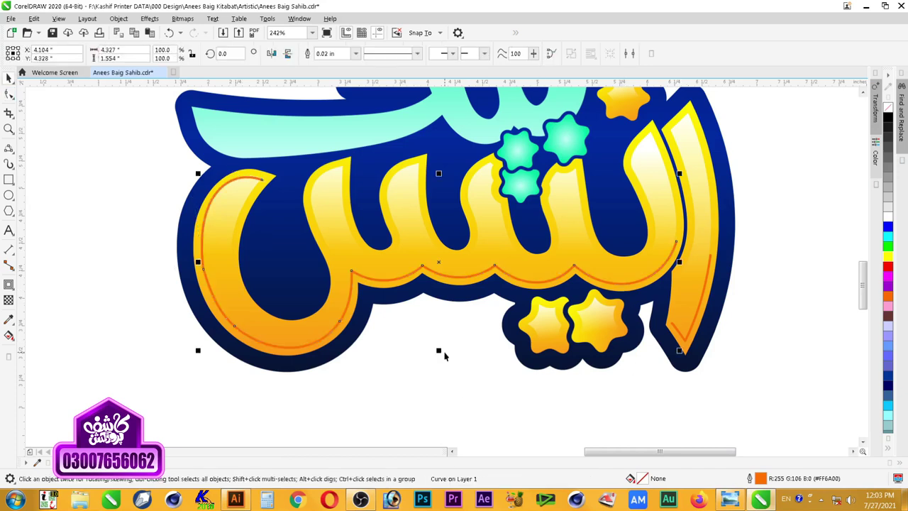
pyautogui.hotkey('ctrl', 'z')
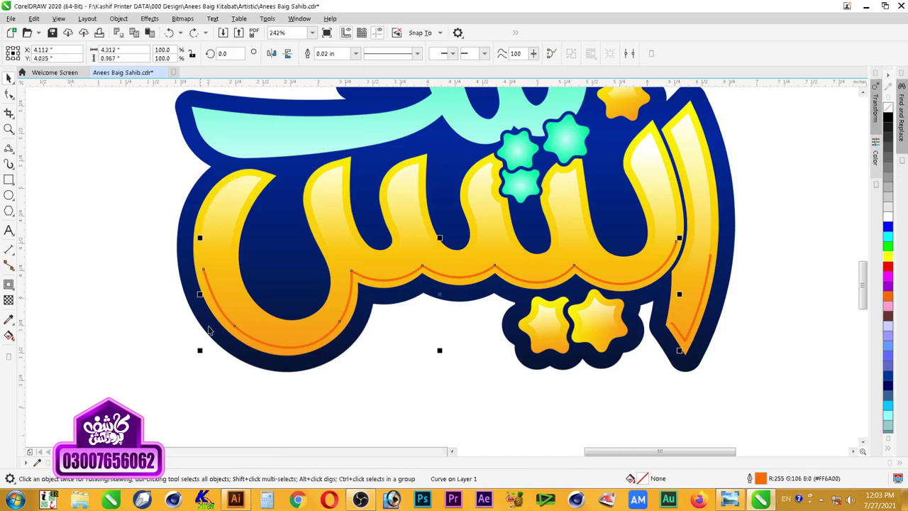
pyautogui.press('space')
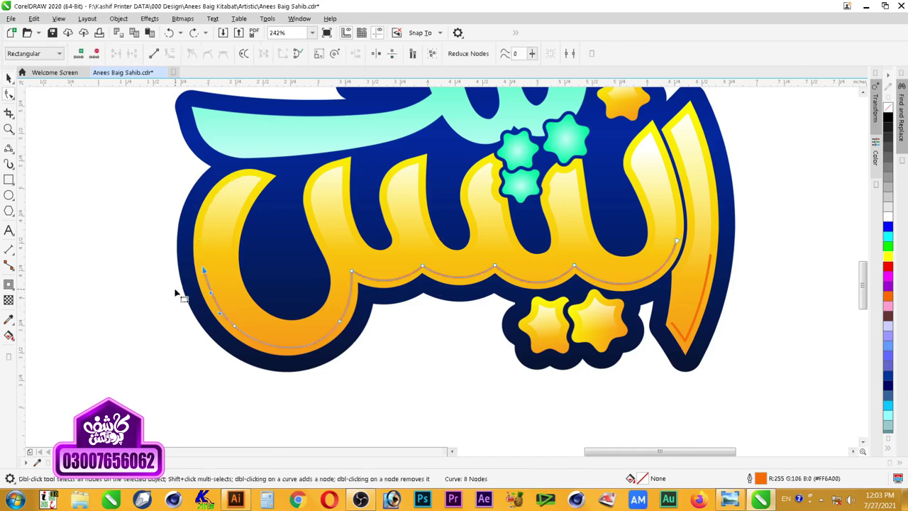
pyautogui.press('space')
# Step: Set the outline width of both orange inner lines to 0.06 in
pyautogui.press('z')
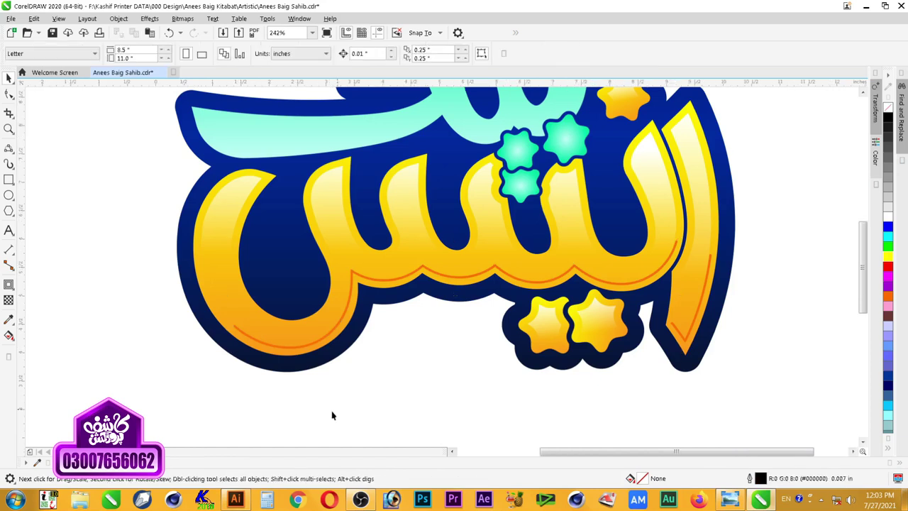
pyautogui.rightClick(330, 413)
pyautogui.moveTo(213, 202); pyautogui.dragTo(606, 417)
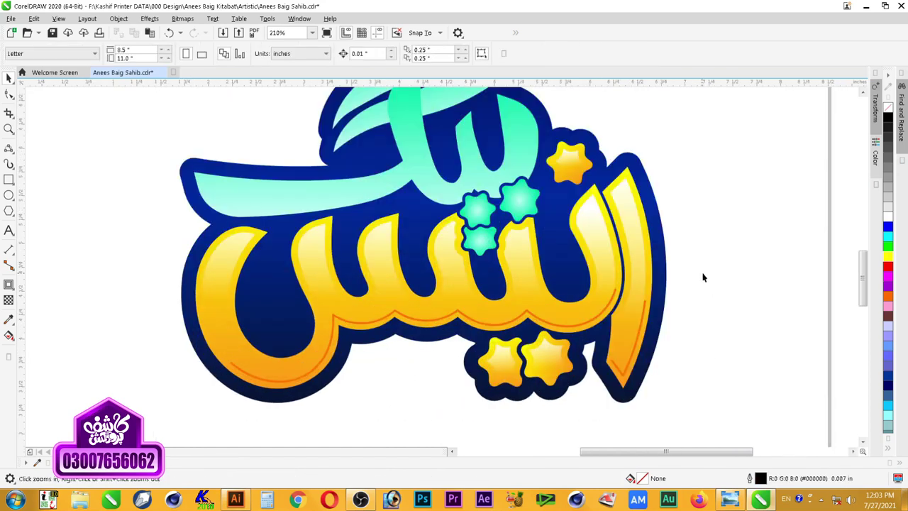
pyautogui.press('space')
pyautogui.press('z')
pyautogui.moveTo(759, 173); pyautogui.dragTo(497, 405)
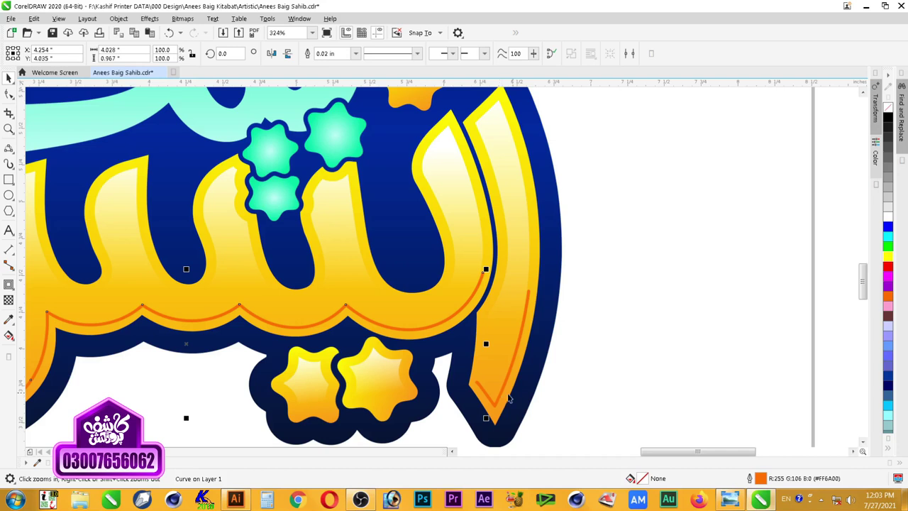
pyautogui.keyDown('shift'); pyautogui.click(500, 398); pyautogui.keyUp('shift')
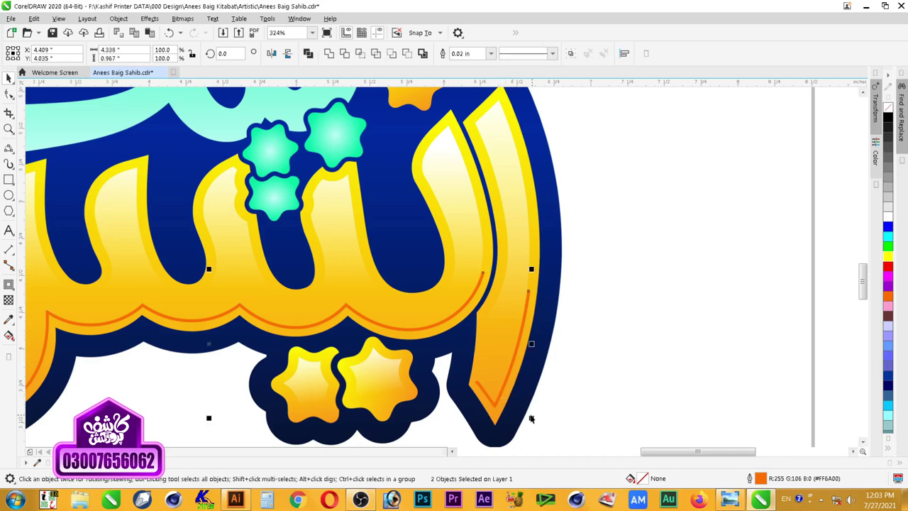
pyautogui.press('F12')
pyautogui.write('.06')
pyautogui.press('Return')
# Step: Zoom out, then zoom back in on the yellow lettering
pyautogui.scroll(-2, 454, 269)
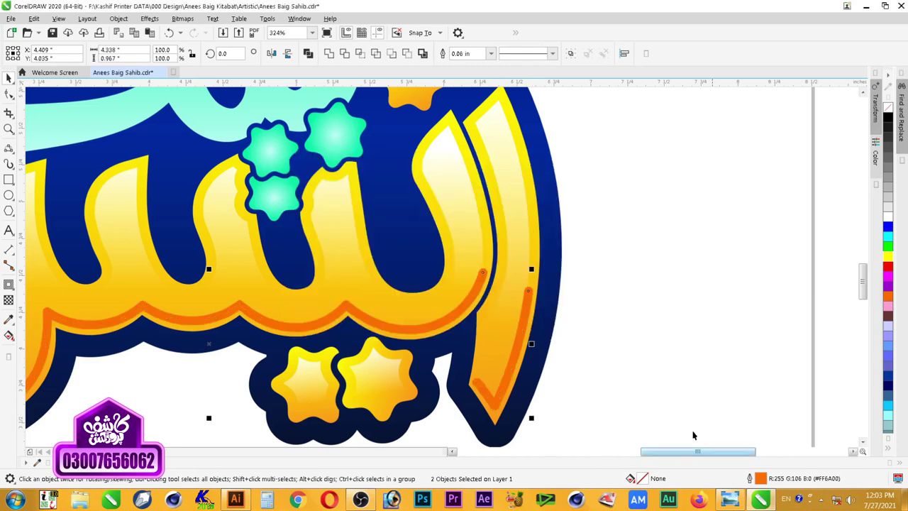
pyautogui.click(659, 334)
pyautogui.scroll(-2, 659, 334)
pyautogui.press('z')
pyautogui.moveTo(689, 254); pyautogui.dragTo(219, 398)
# Step: Break the orange base line at its scallop nodes with the Shape tool
pyautogui.press('space')
pyautogui.click(663, 280)
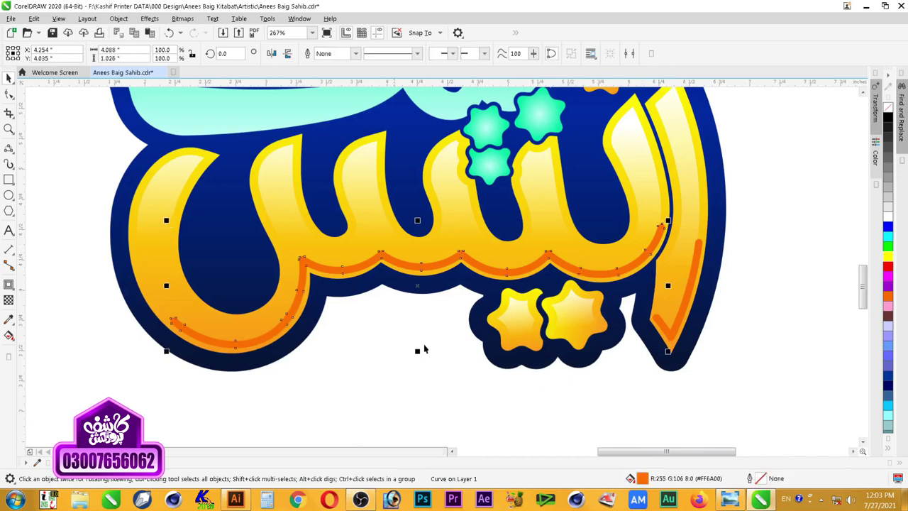
pyautogui.click(380, 406)
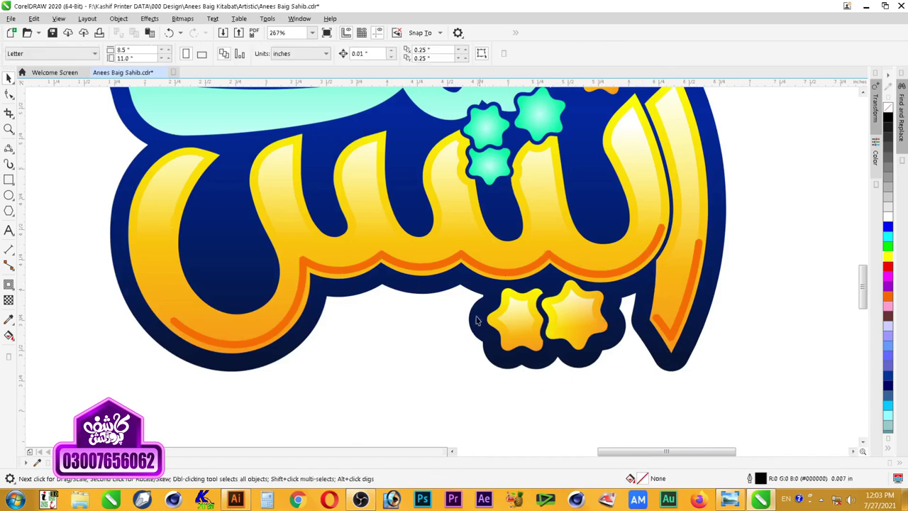
pyautogui.click(499, 274)
pyautogui.click(10, 93)
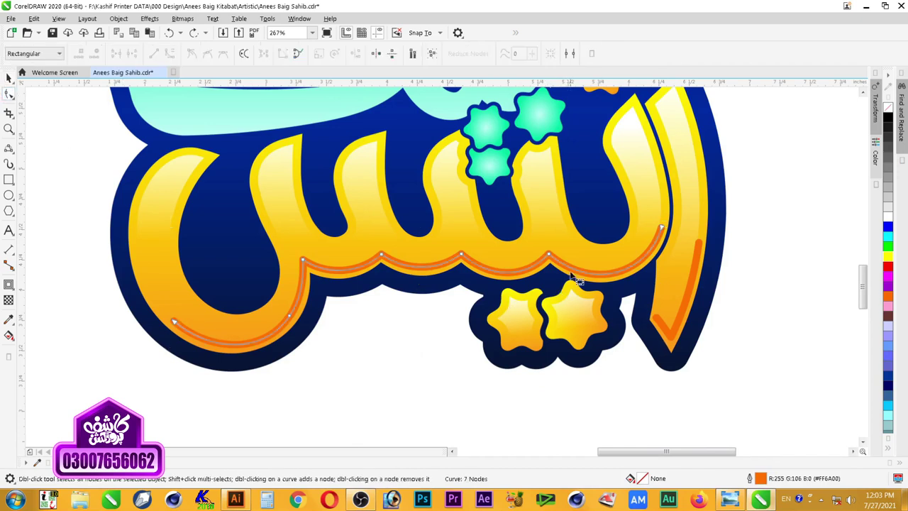
pyautogui.moveTo(573, 248); pyautogui.dragTo(524, 303)
pyautogui.click(132, 53)
pyautogui.moveTo(509, 232); pyautogui.dragTo(447, 283)
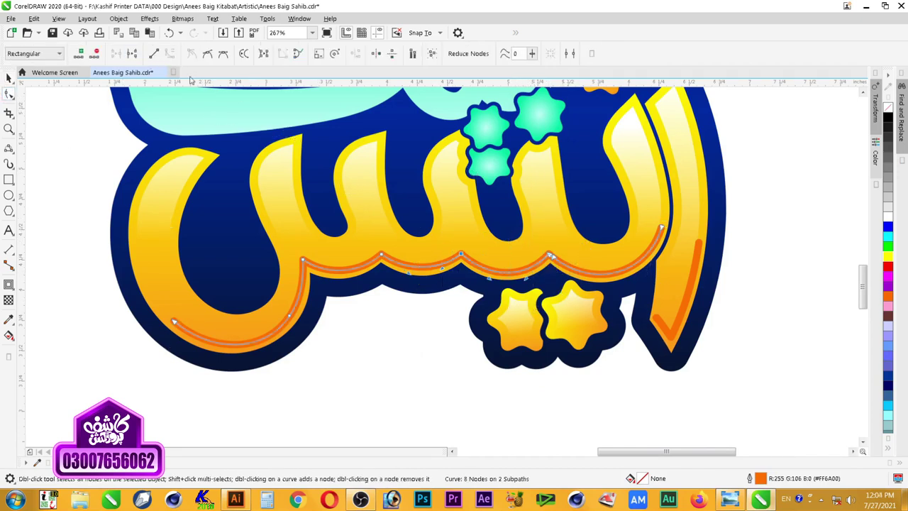
pyautogui.click(131, 53)
pyautogui.click(132, 53)
pyautogui.moveTo(327, 223); pyautogui.dragTo(302, 270)
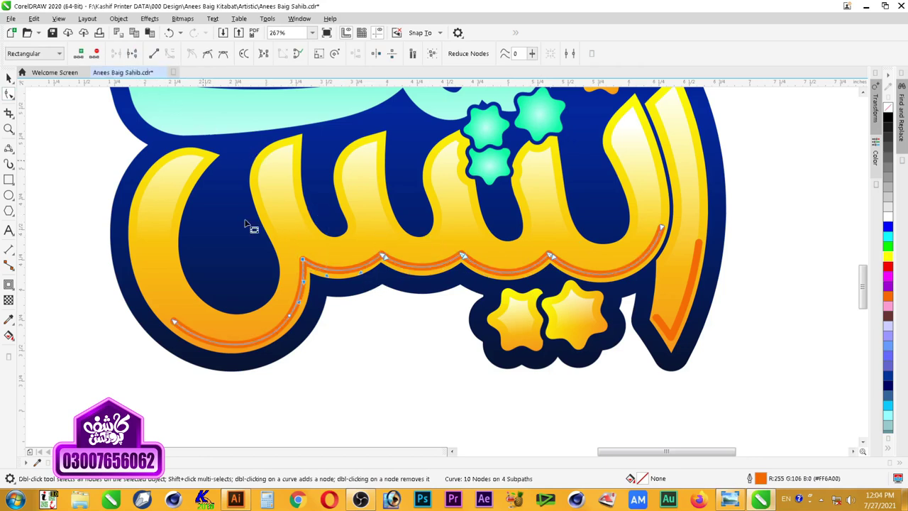
pyautogui.click(132, 53)
# Step: Break Apart the line with Ctrl+K into five separate orange arcs and check each one
pyautogui.press('space')
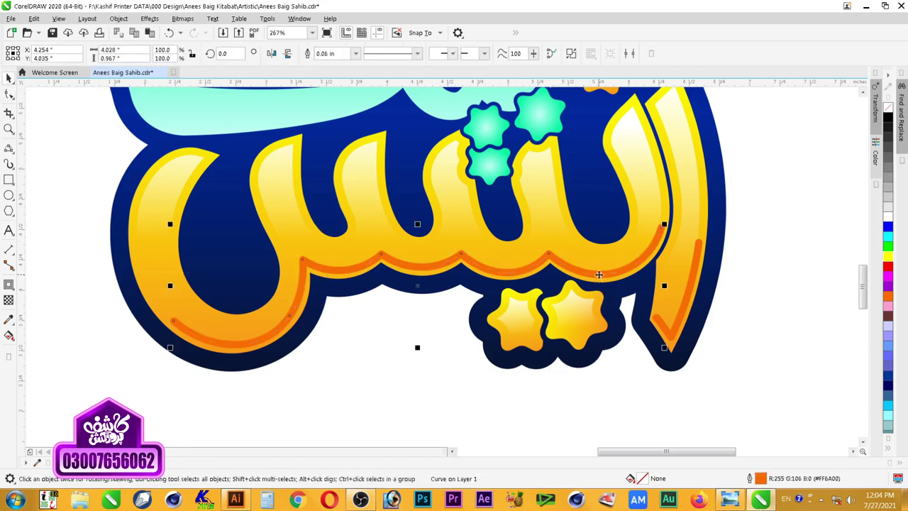
pyautogui.hotkey('ctrl', 'k')
pyautogui.click(602, 383)
pyautogui.click(610, 275)
pyautogui.click(521, 273)
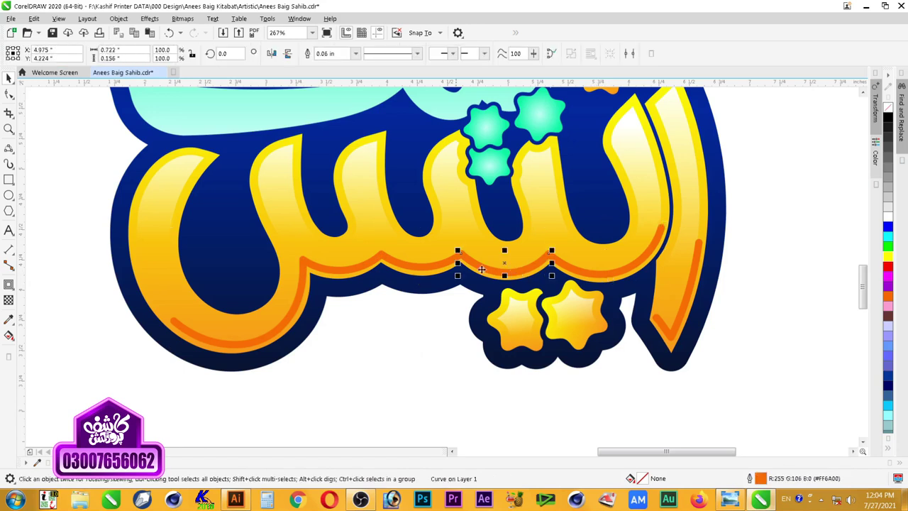
pyautogui.click(425, 267)
pyautogui.click(341, 275)
pyautogui.click(601, 277)
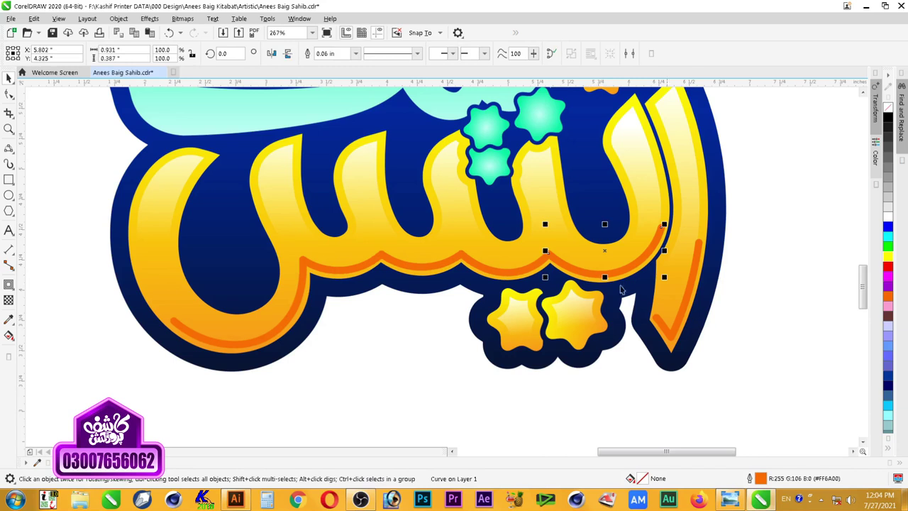
# Step: Apply fading fountain transparencies to the three rightmost orange arcs
pyautogui.click(12, 268)
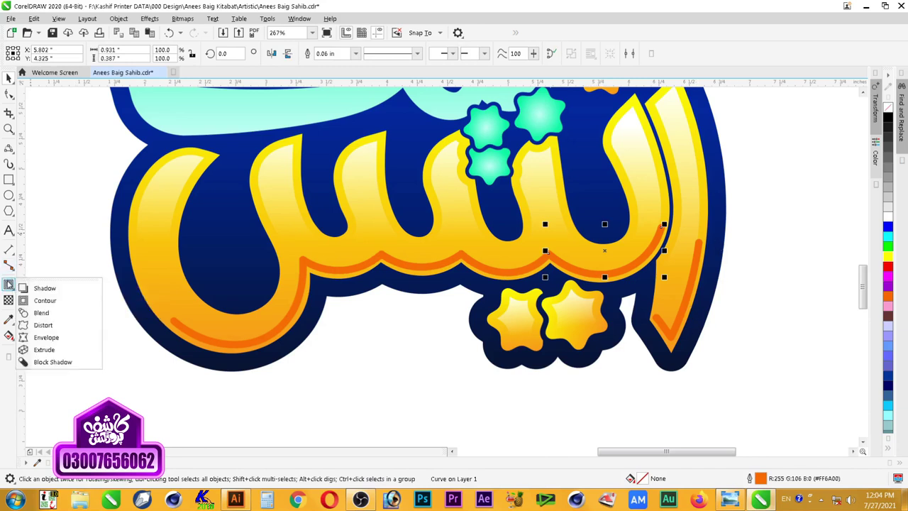
pyautogui.click(9, 300)
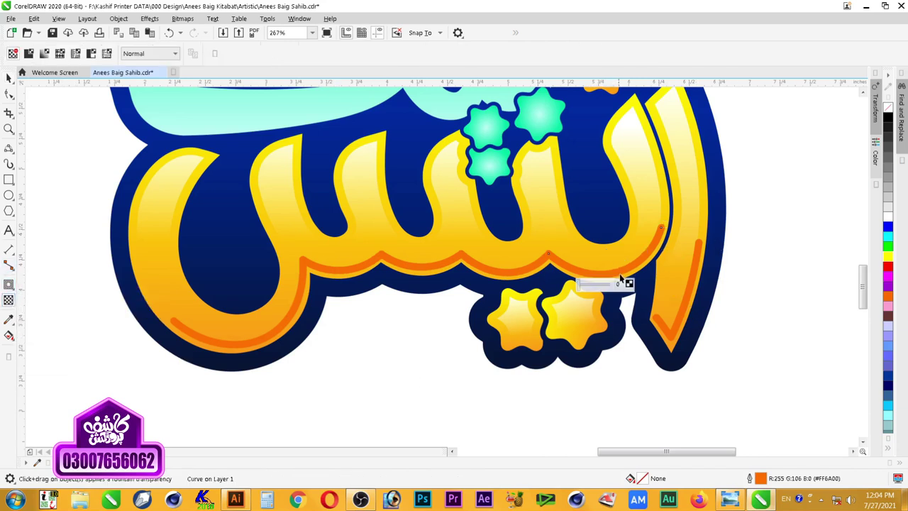
pyautogui.moveTo(609, 243)
pyautogui.mouseDown()
pyautogui.moveTo(617, 284)
pyautogui.moveTo(607, 248)
pyautogui.mouseUp()
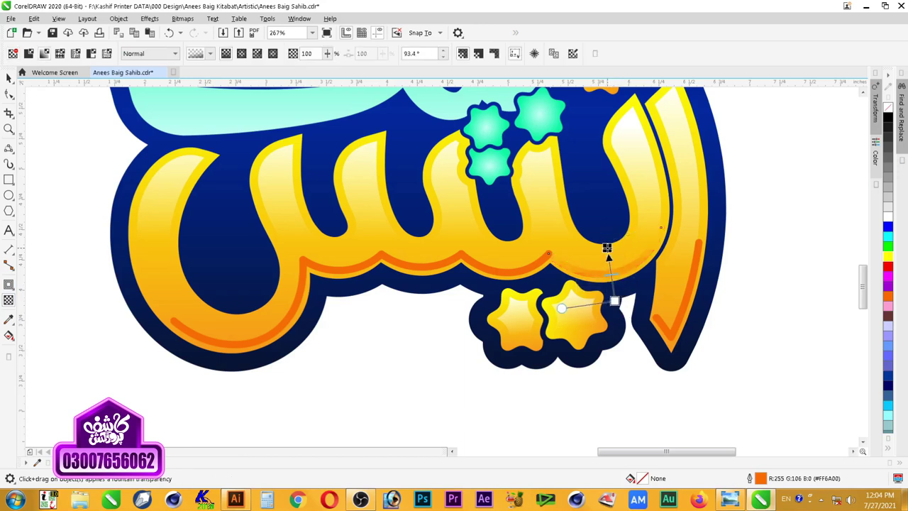
pyautogui.click(510, 297)
pyautogui.moveTo(509, 294); pyautogui.dragTo(506, 253)
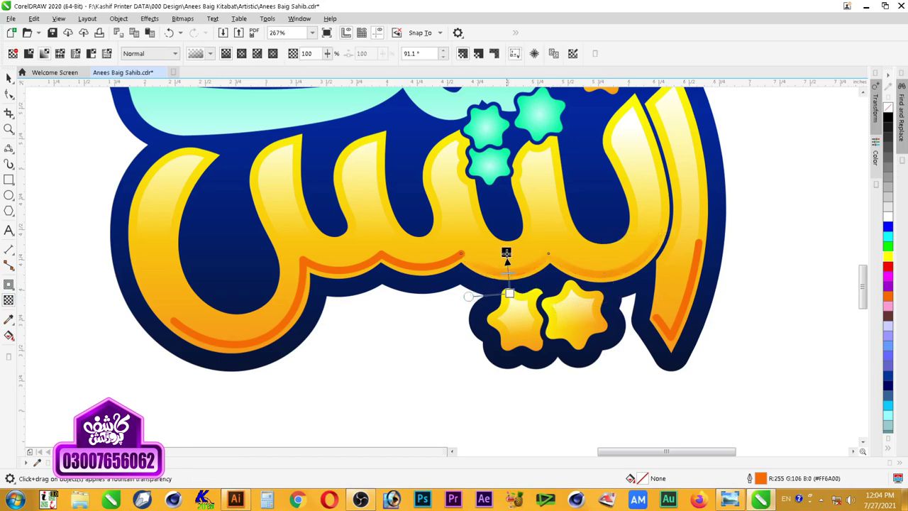
pyautogui.click(425, 287)
pyautogui.moveTo(426, 294); pyautogui.dragTo(421, 257)
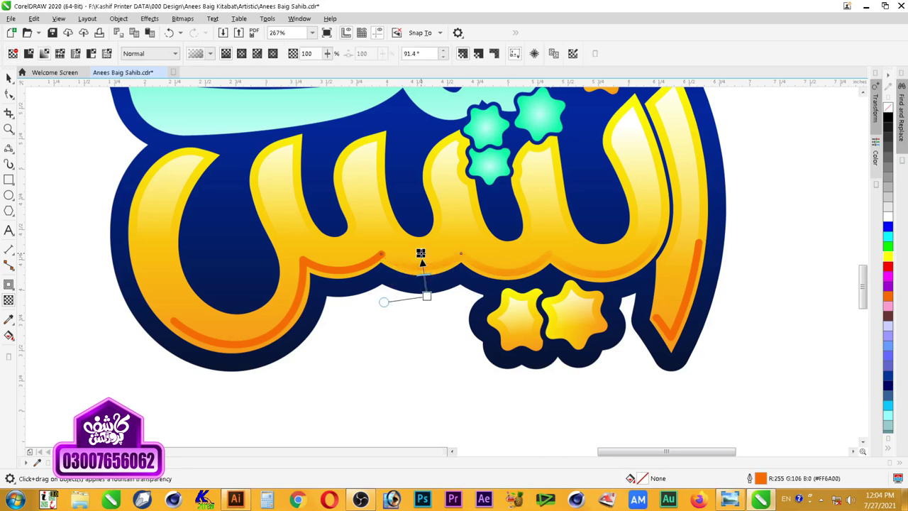
pyautogui.moveTo(429, 297); pyautogui.dragTo(424, 295)
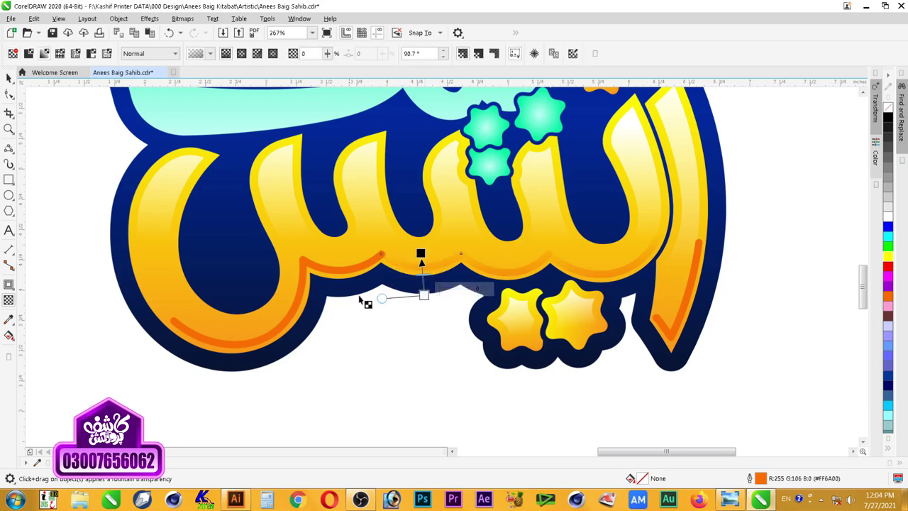
# Step: Fade the two leftmost orange arcs with fine-tuned fountain transparencies
pyautogui.click(339, 275)
pyautogui.moveTo(350, 306); pyautogui.dragTo(343, 255)
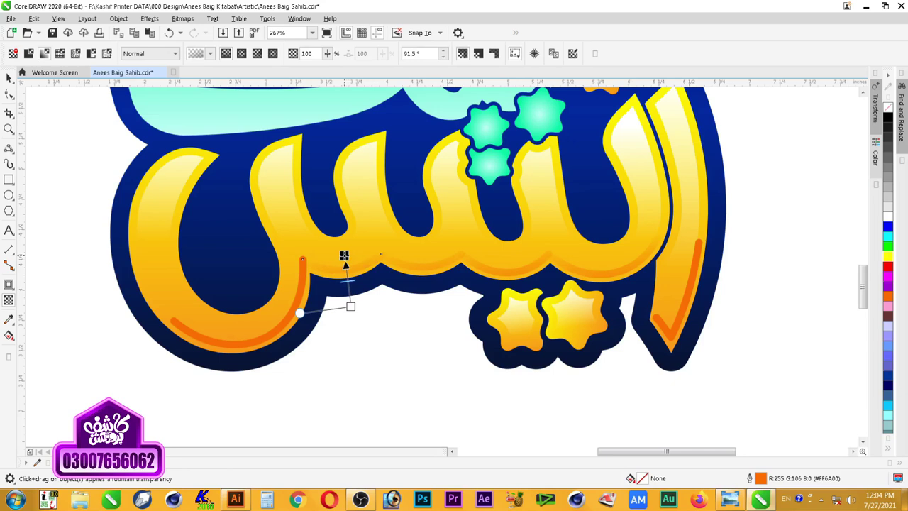
pyautogui.moveTo(351, 307); pyautogui.dragTo(350, 292)
pyautogui.moveTo(346, 256); pyautogui.dragTo(343, 255)
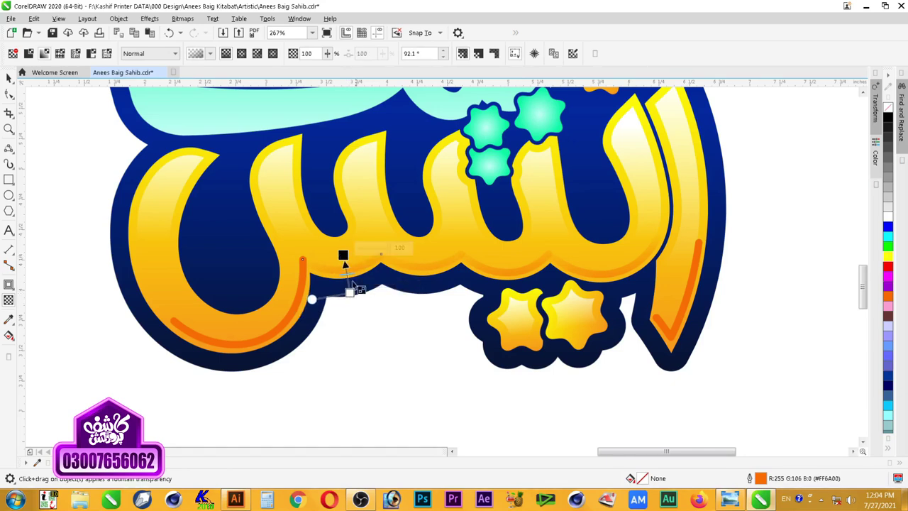
pyautogui.moveTo(350, 293); pyautogui.dragTo(345, 289)
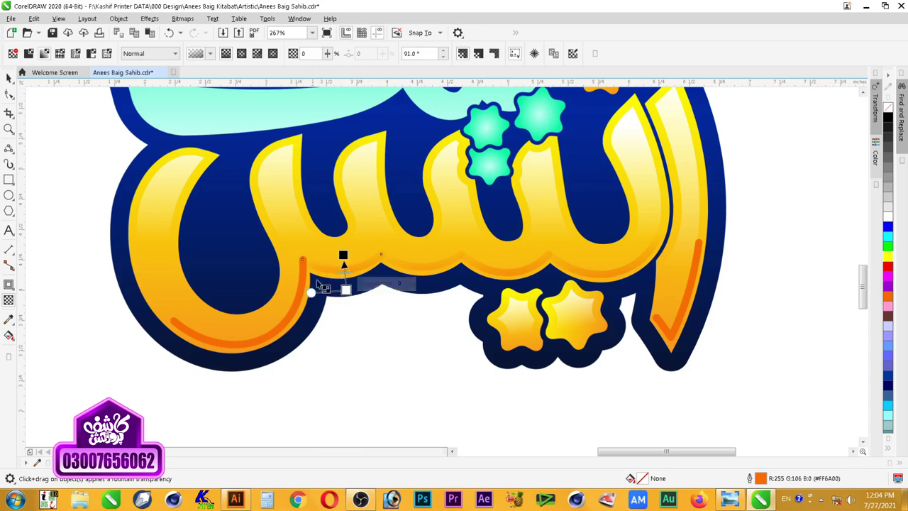
pyautogui.moveTo(270, 375); pyautogui.dragTo(248, 318)
pyautogui.moveTo(270, 376); pyautogui.dragTo(275, 383)
pyautogui.moveTo(247, 315); pyautogui.dragTo(244, 313)
pyautogui.press('space')
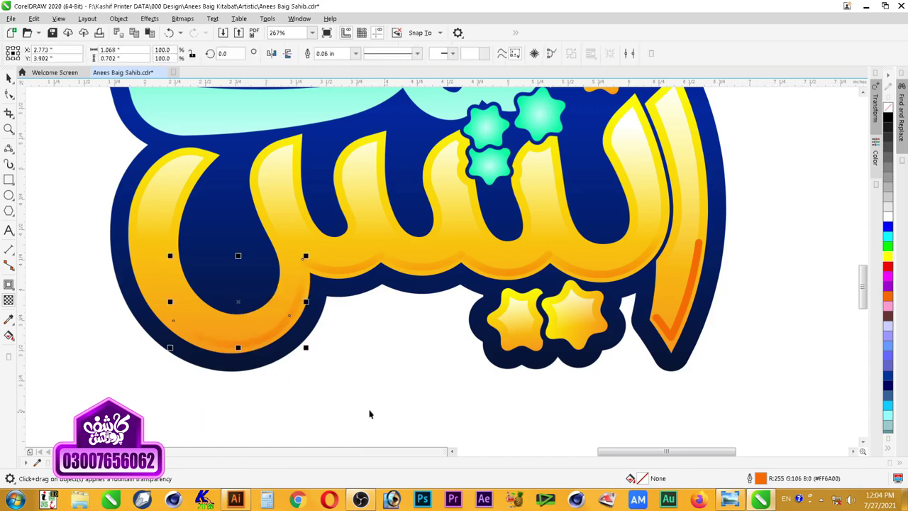
# Step: Drag a downward fountain transparency across the orange line in the right letter
pyautogui.press('Escape')
pyautogui.scroll(-2, 539, 267)
pyautogui.press('F2')
pyautogui.moveTo(693, 186); pyautogui.dragTo(345, 326)
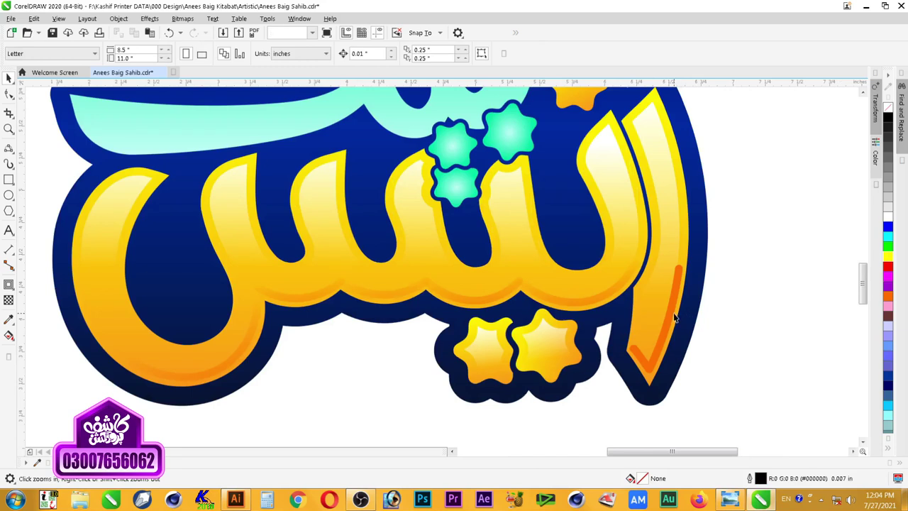
pyautogui.press('space')
pyautogui.moveTo(647, 302); pyautogui.dragTo(659, 406)
pyautogui.press('space')
# Step: Zoom in on the right side of the lettering to check the fade
pyautogui.scroll(-3, 733, 334)
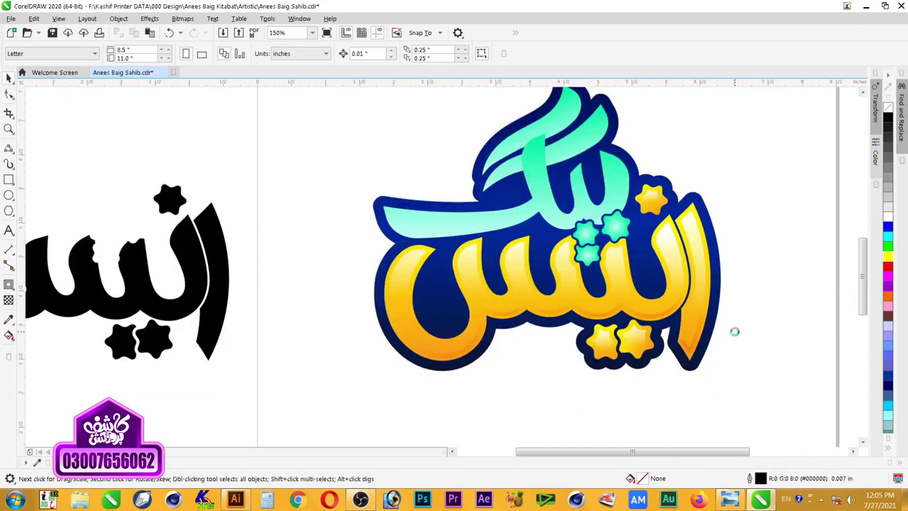
pyautogui.press('z')
pyautogui.scroll(2, 583, 294)
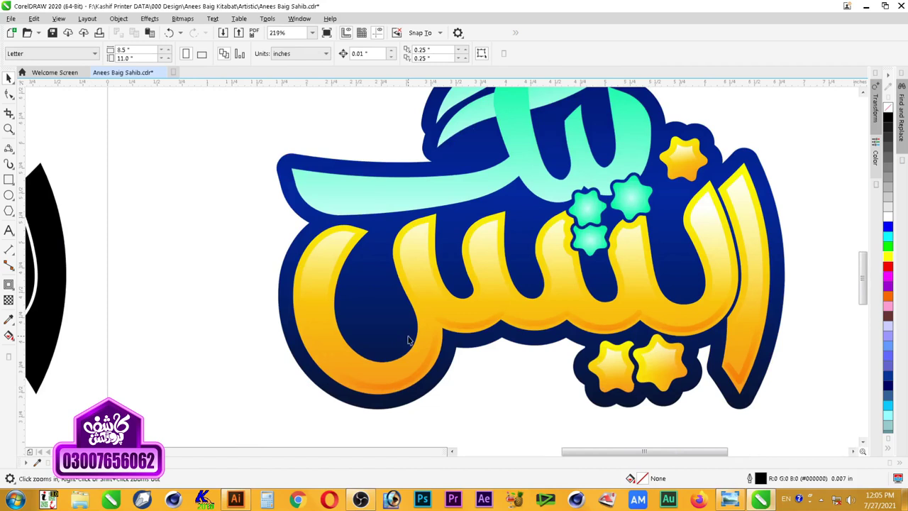
pyautogui.scroll(-4, 348, 284)
pyautogui.moveTo(605, 169); pyautogui.dragTo(296, 357)
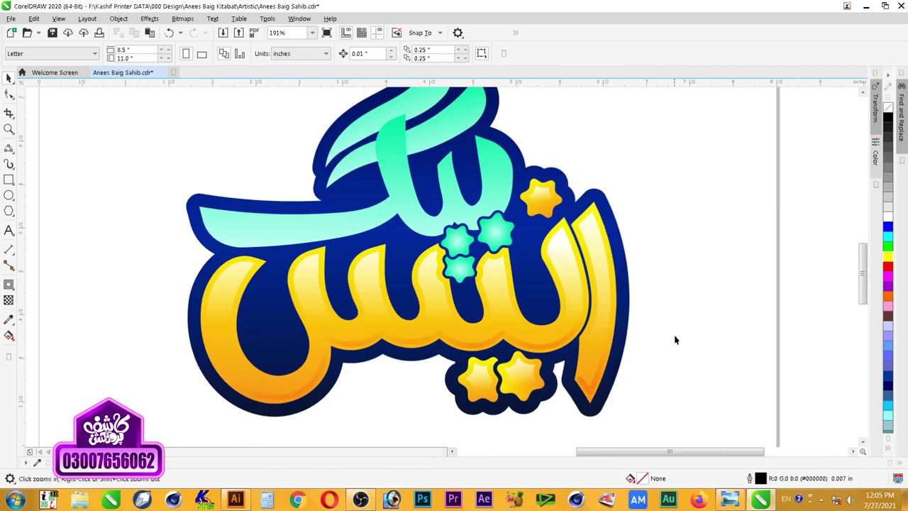
pyautogui.scroll(-3, 675, 340)
pyautogui.moveTo(576, 376); pyautogui.dragTo(664, 266)
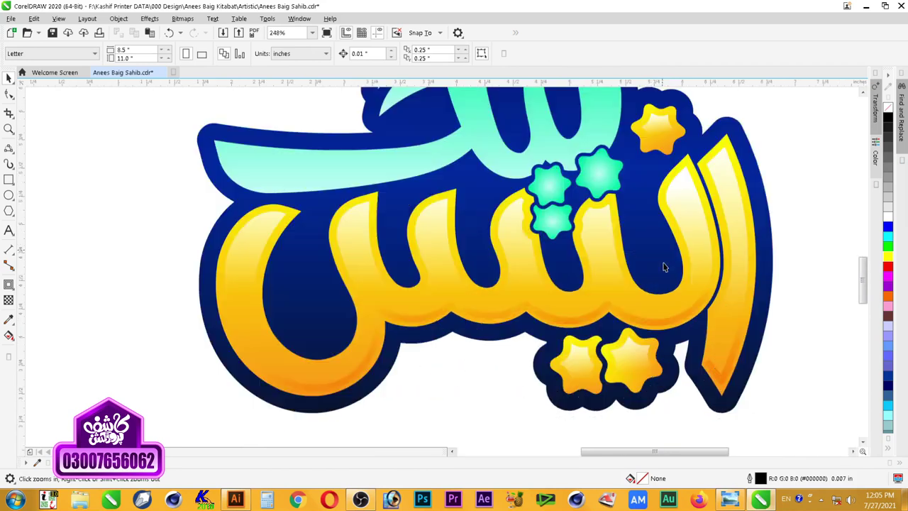
# Step: Inside the tall right letter's PowerClip, give the highlight curve a bottom-to-top fade and yellow fill
pyautogui.click(726, 169)
pyautogui.keyDown('ctrl'); pyautogui.click(728, 177); pyautogui.keyUp('ctrl')
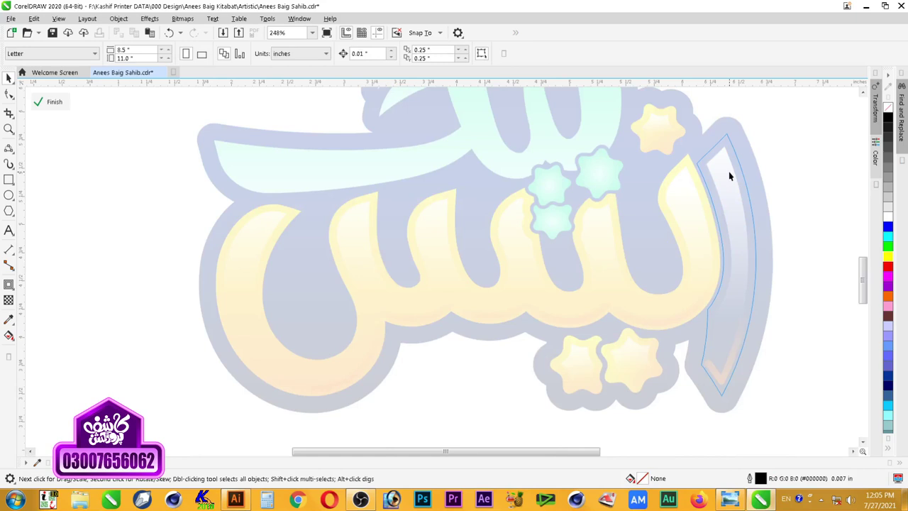
pyautogui.click(728, 171)
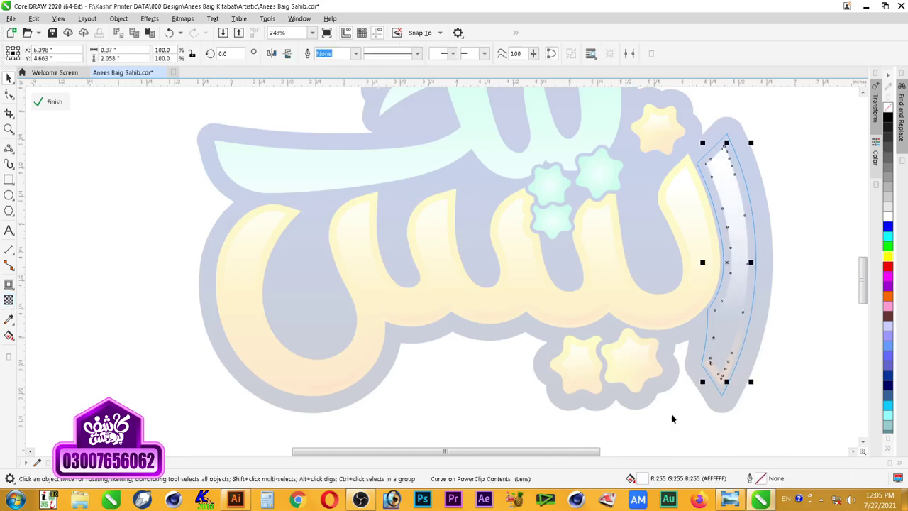
pyautogui.click(8, 300)
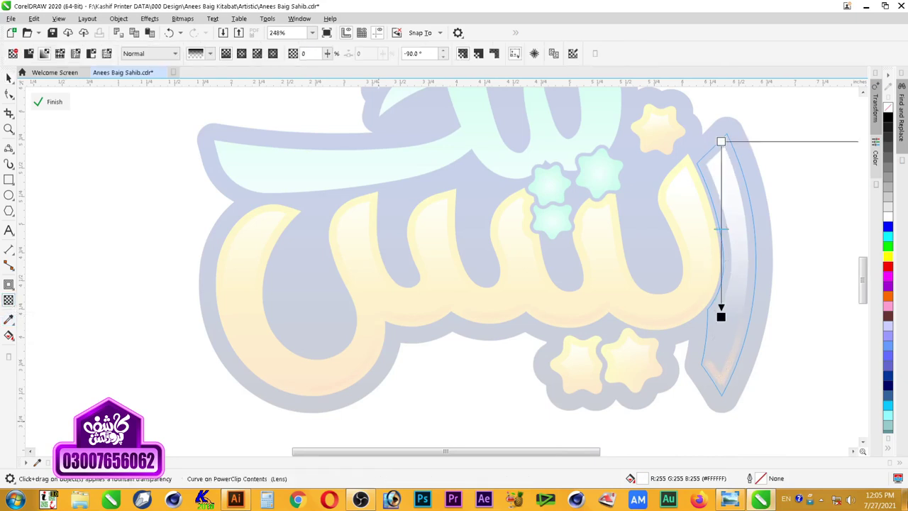
pyautogui.moveTo(730, 413); pyautogui.dragTo(731, 299)
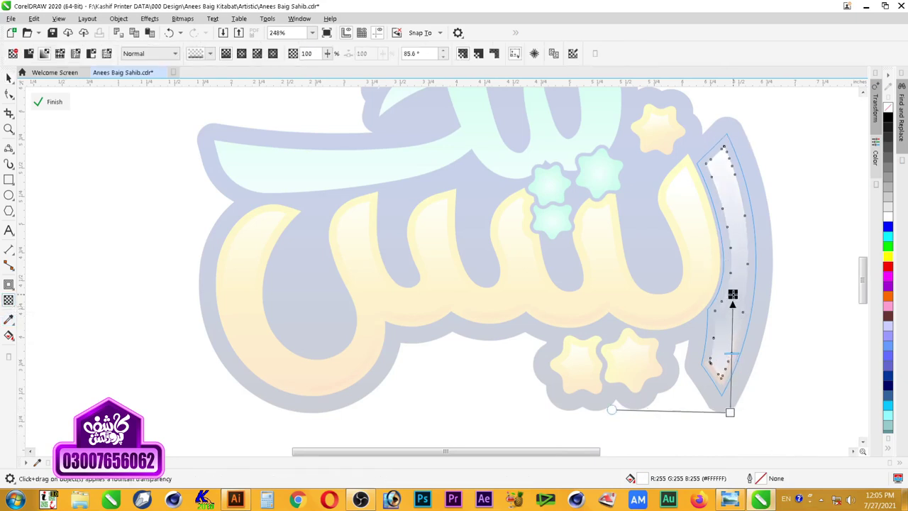
pyautogui.press('space')
pyautogui.click(887, 258)
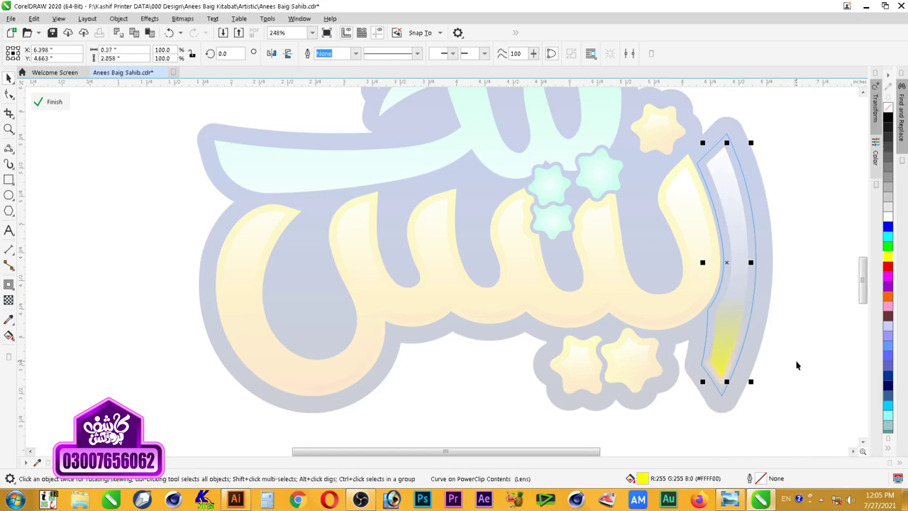
pyautogui.keyDown('ctrl'); pyautogui.click(795, 385); pyautogui.keyUp('ctrl')
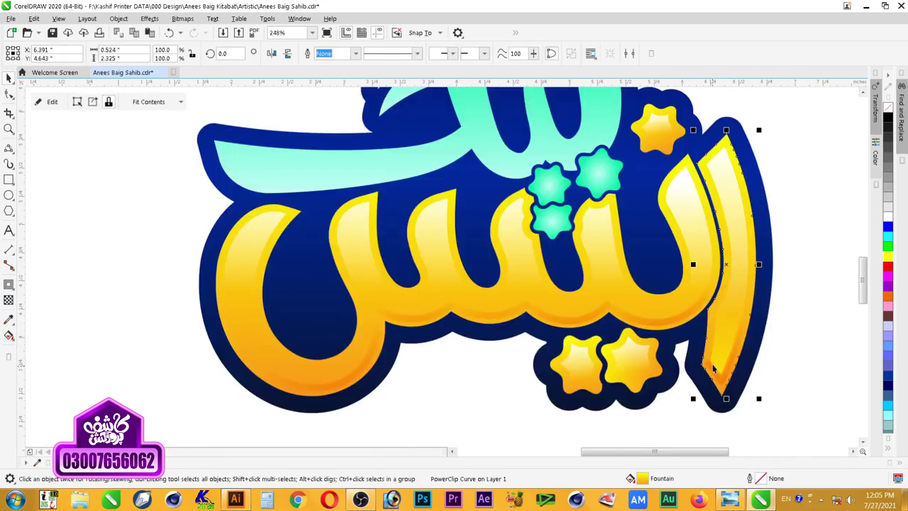
# Step: Inside the main lettering's PowerClip, give the highlight curve a vertical fade and yellow fill
pyautogui.click(681, 304)
pyautogui.doubleClick(686, 210)
pyautogui.click(695, 245)
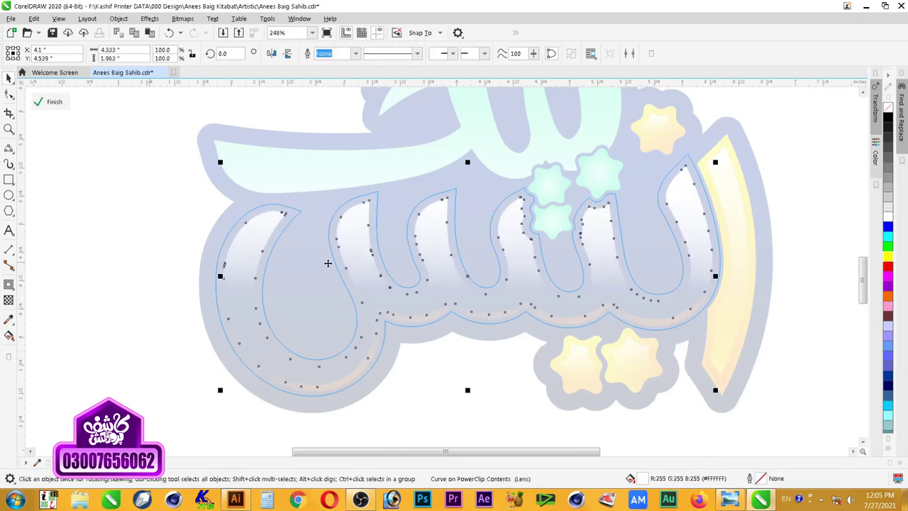
pyautogui.click(9, 300)
pyautogui.moveTo(490, 343); pyautogui.dragTo(478, 268)
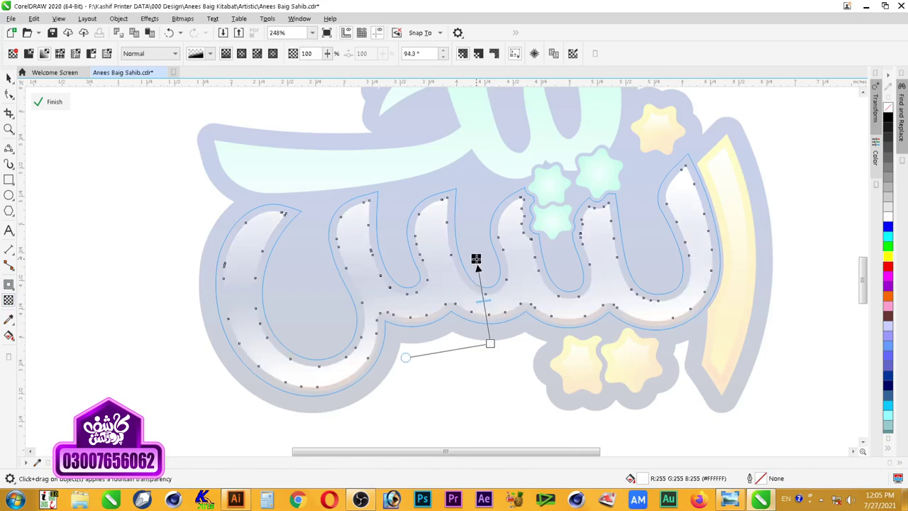
pyautogui.moveTo(489, 345); pyautogui.dragTo(492, 348)
pyautogui.press('space')
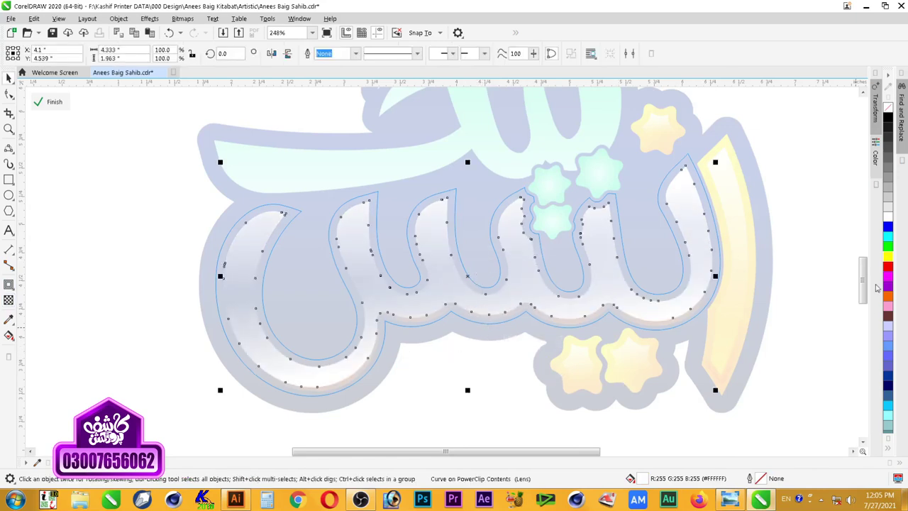
pyautogui.click(888, 258)
pyautogui.keyDown('ctrl'); pyautogui.click(515, 409); pyautogui.keyUp('ctrl')
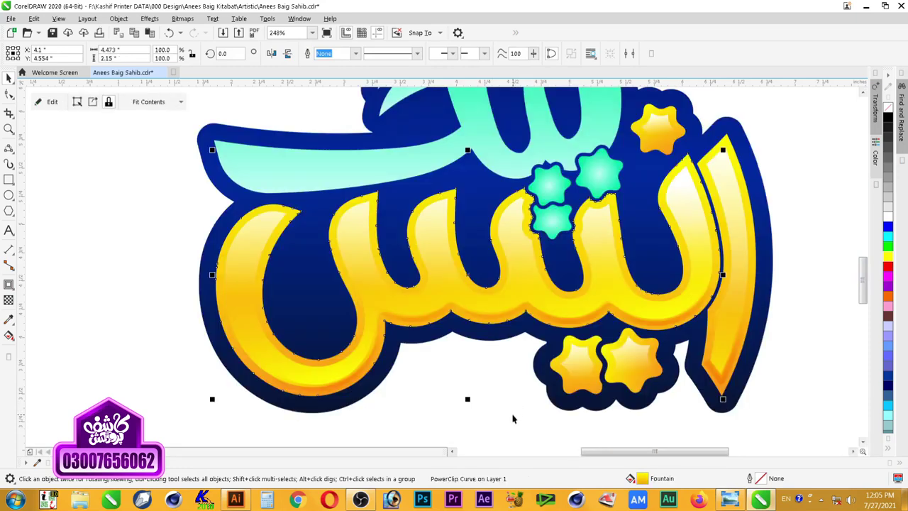
# Step: Re-angle the yellow glow's fountain transparency inside the lettering's PowerClip
pyautogui.click(501, 419)
pyautogui.scroll(-1, 500, 419)
pyautogui.press('F2')
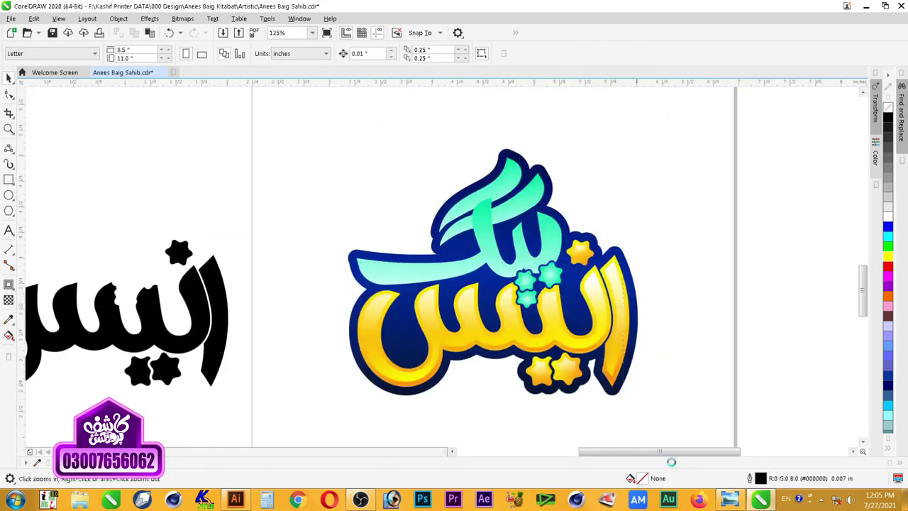
pyautogui.click(485, 384)
pyautogui.scroll(-1, 626, 273)
pyautogui.press('F2')
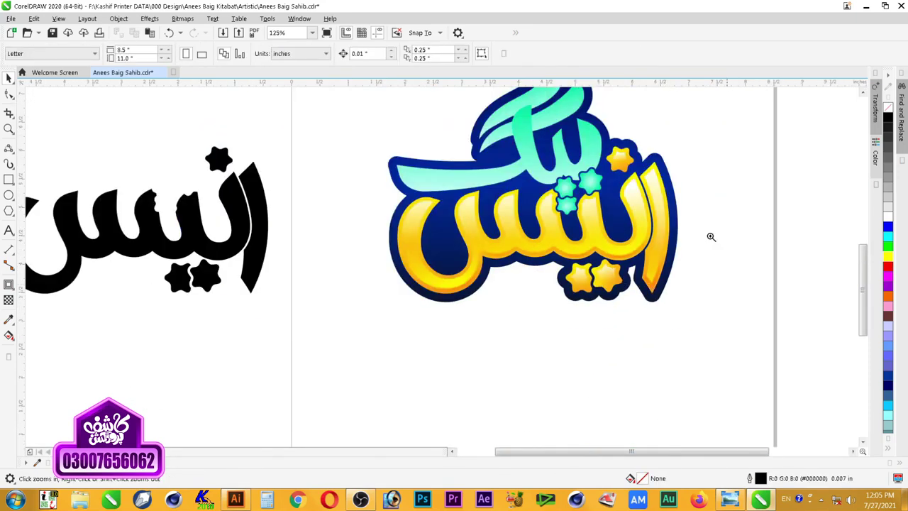
pyautogui.moveTo(717, 227); pyautogui.dragTo(417, 339)
pyautogui.click(456, 181)
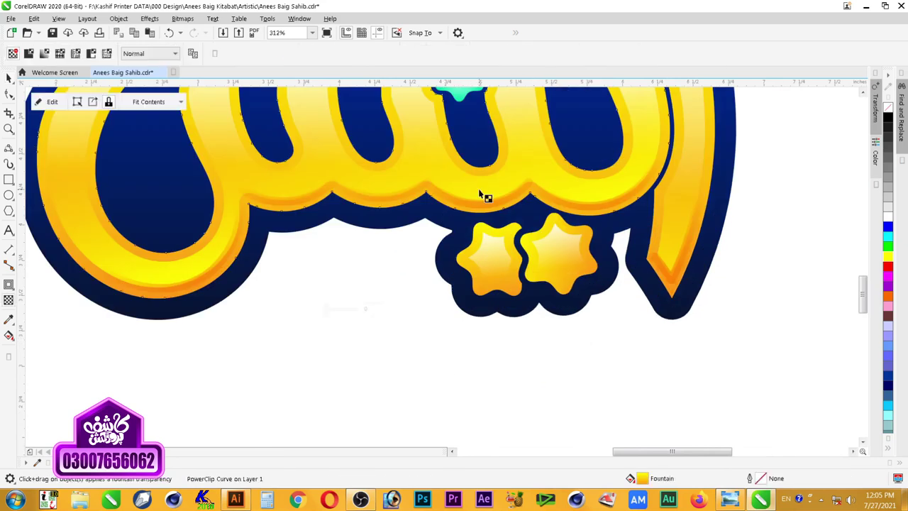
pyautogui.keyDown('ctrl'); pyautogui.click(473, 187); pyautogui.keyUp('ctrl')
pyautogui.doubleClick(524, 133)
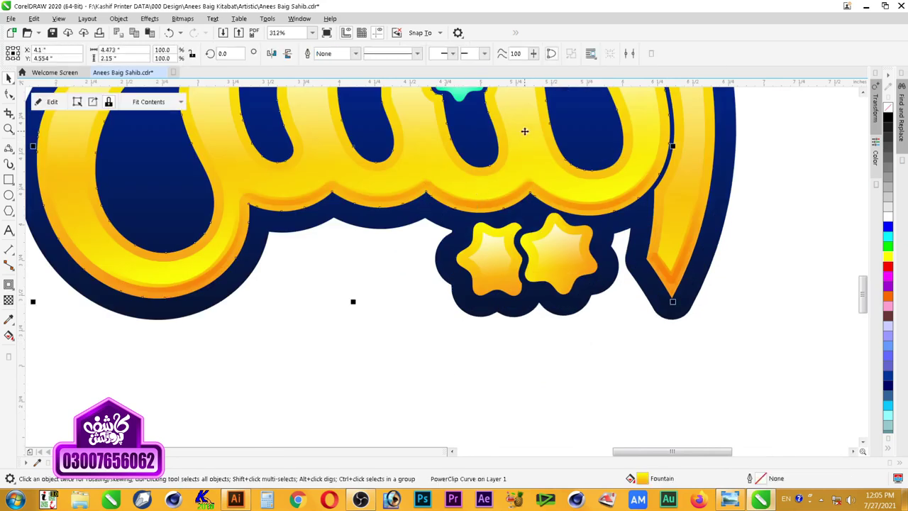
pyautogui.click(495, 188)
pyautogui.press('t')
pyautogui.moveTo(383, 239); pyautogui.dragTo(409, 305)
pyautogui.press('space')
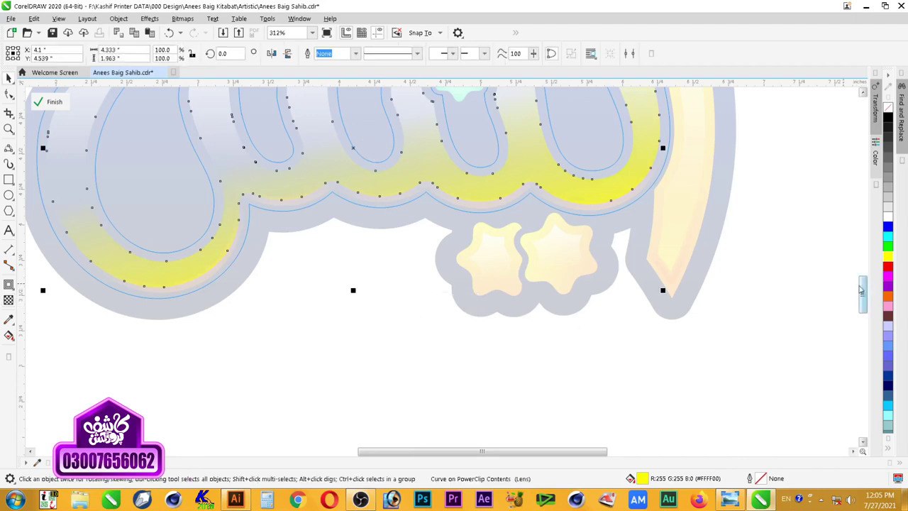
pyautogui.keyDown('ctrl'); pyautogui.click(785, 302); pyautogui.keyUp('ctrl')
# Step: Zoom out and back in on the logo artwork
pyautogui.click(783, 303)
pyautogui.scroll(-2, 722, 315)
pyautogui.press('F2')
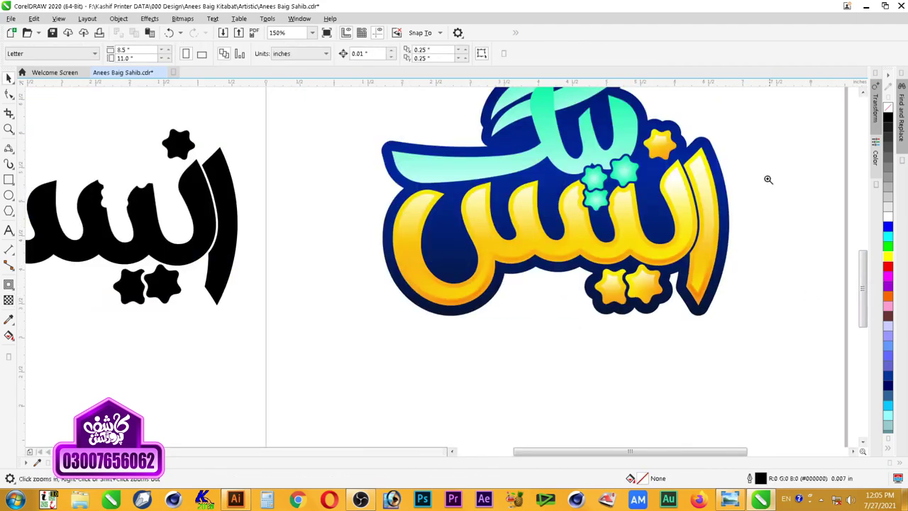
pyautogui.scroll(-1, 771, 178)
pyautogui.moveTo(779, 162); pyautogui.dragTo(526, 289)
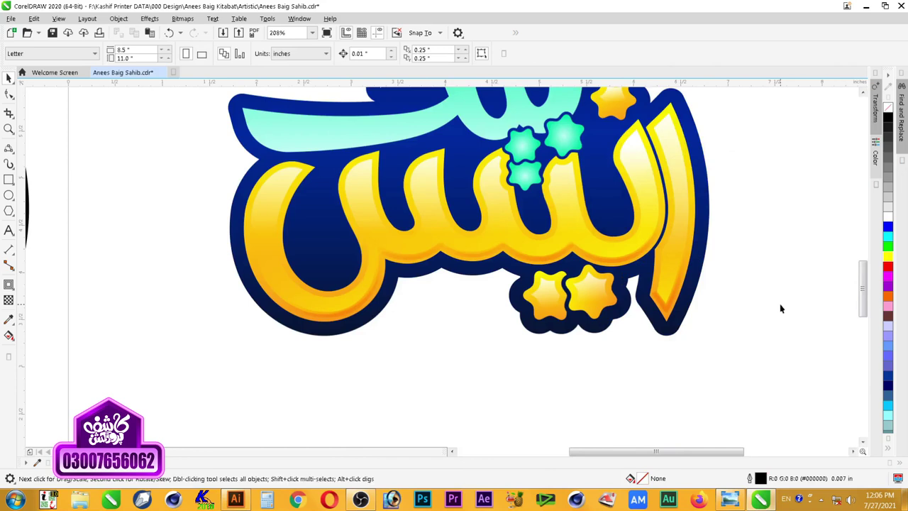
pyautogui.click(665, 321)
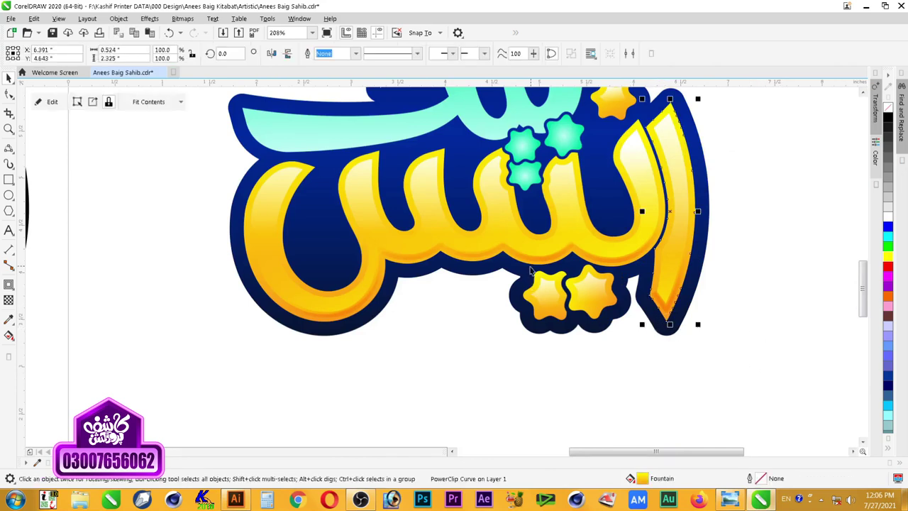
pyautogui.keyDown('shift'); pyautogui.click(540, 266); pyautogui.keyUp('shift')
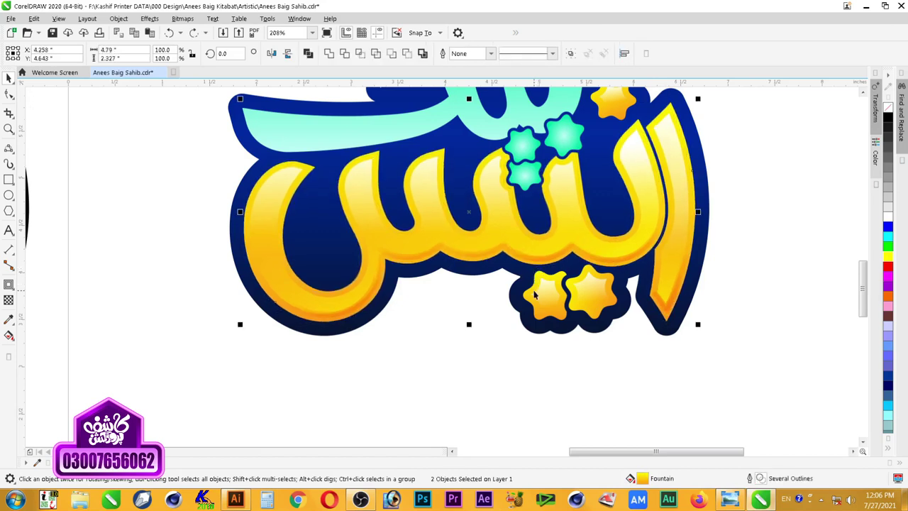
pyautogui.press('F11')
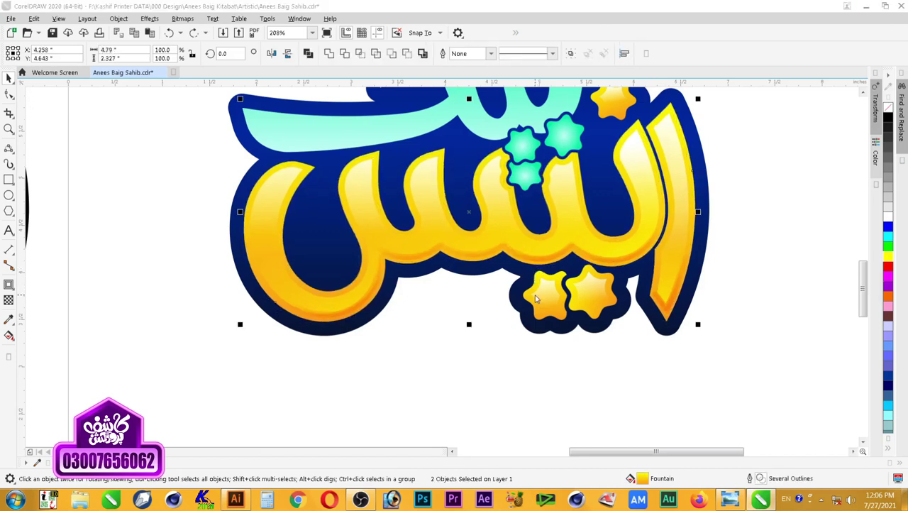
pyautogui.click(291, 286)
pyautogui.click(348, 302)
pyautogui.click(423, 361)
pyautogui.click(423, 372)
pyautogui.click(418, 385)
pyautogui.click(548, 400)
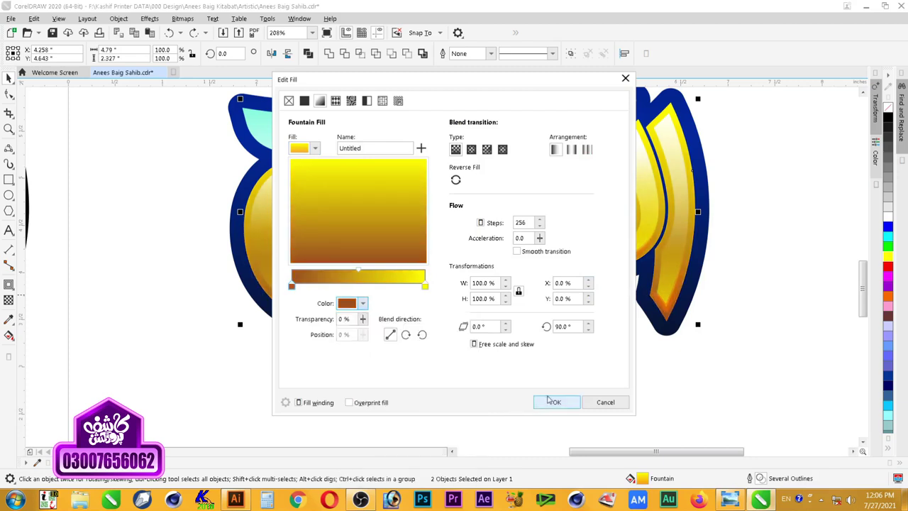
pyautogui.click(550, 401)
pyautogui.hotkey('ctrl', 'z')
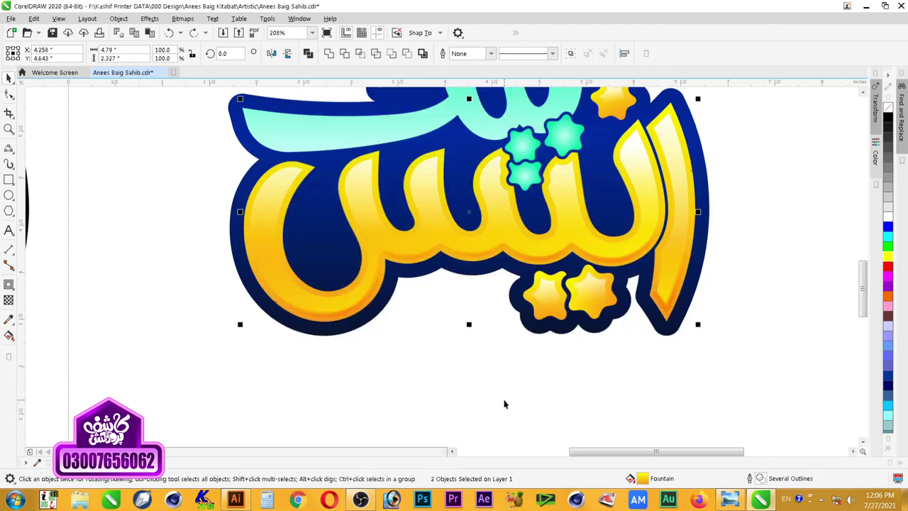
pyautogui.click(502, 400)
pyautogui.press('F3')
pyautogui.press('F2')
pyautogui.moveTo(312, 230); pyautogui.dragTo(622, 357)
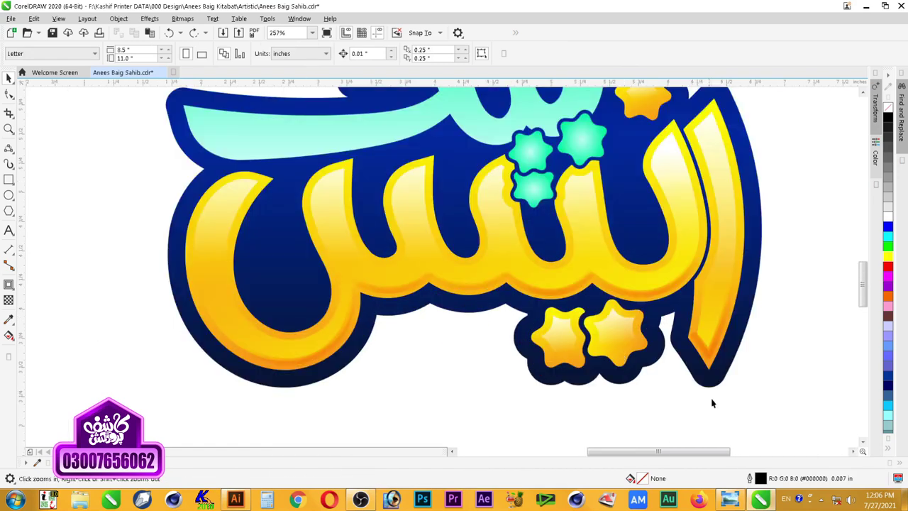
# Step: Select both yellow lettering pieces and the lower stars, undoing an accidental move
pyautogui.click(709, 367)
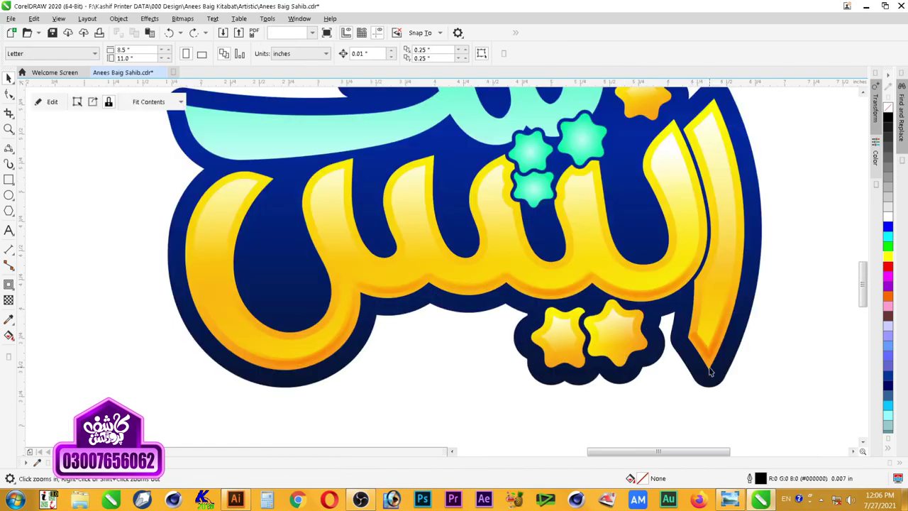
pyautogui.keyDown('shift'); pyautogui.click(653, 302); pyautogui.keyUp('shift')
pyautogui.moveTo(653, 302); pyautogui.dragTo(653, 303)
pyautogui.click(646, 121)
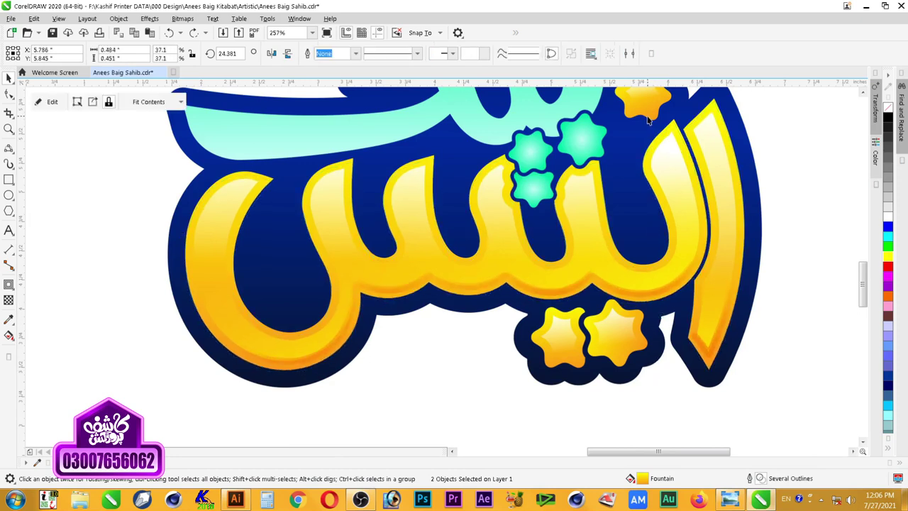
pyautogui.click(636, 303)
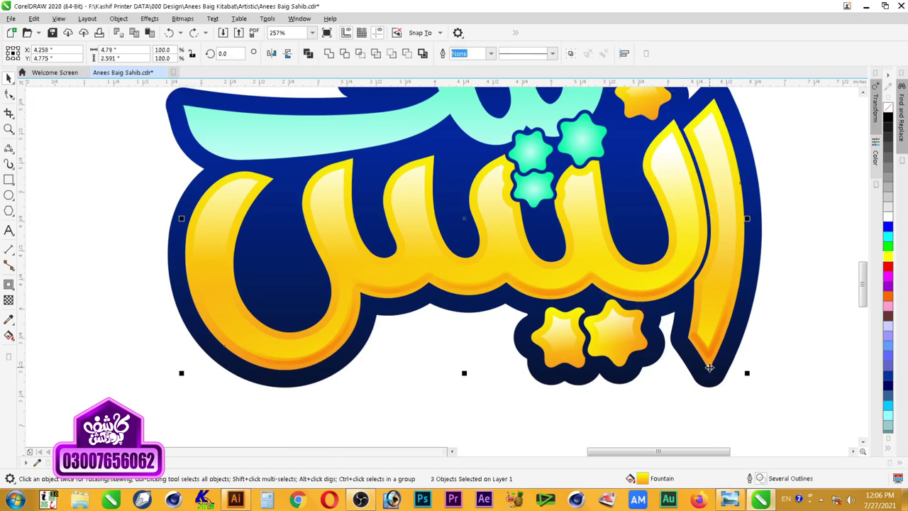
pyautogui.keyDown('shift'); pyautogui.click(623, 365); pyautogui.keyUp('shift')
pyautogui.moveTo(580, 365); pyautogui.dragTo(419, 404)
pyautogui.hotkey('ctrl', 'z')
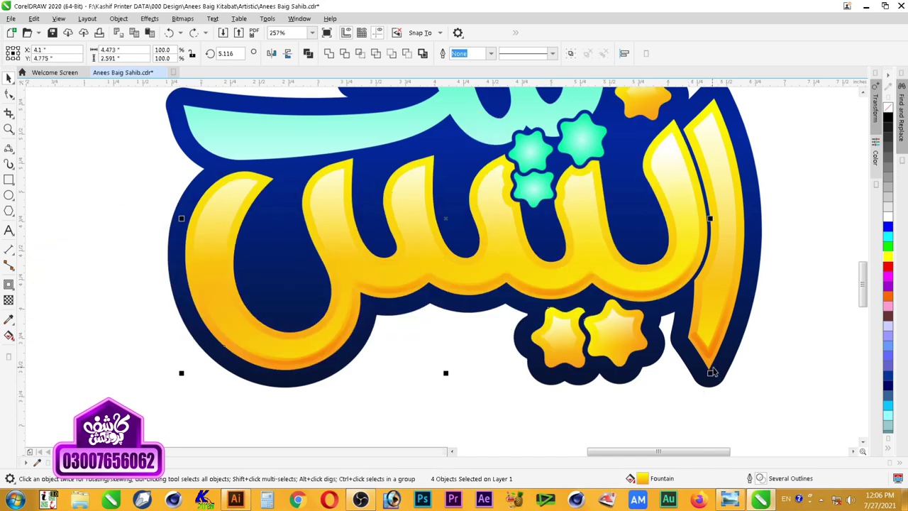
pyautogui.keyDown('shift'); pyautogui.click(710, 368); pyautogui.keyUp('shift')
# Step: Copy them slightly higher, fill white, group, and outline in yellow after a red trial
pyautogui.moveTo(709, 366); pyautogui.dragTo(710, 376)
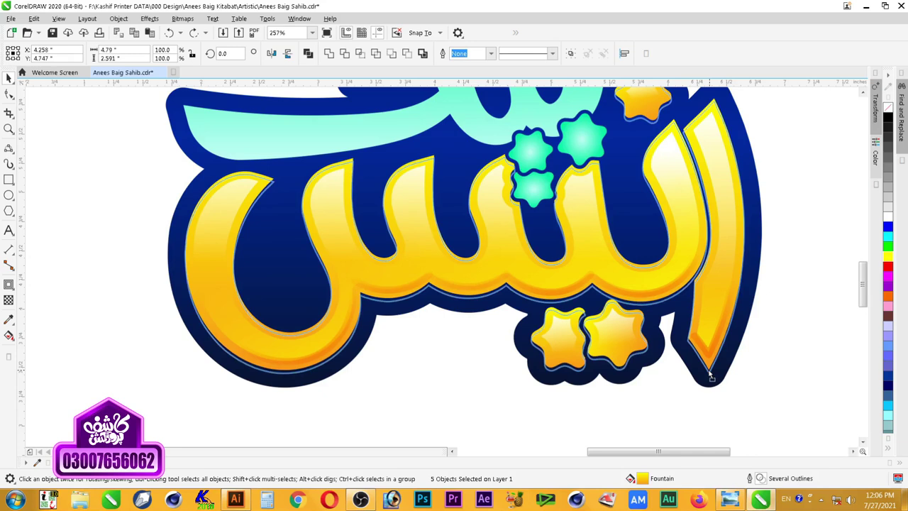
pyautogui.moveTo(710, 373); pyautogui.dragTo(710, 370)
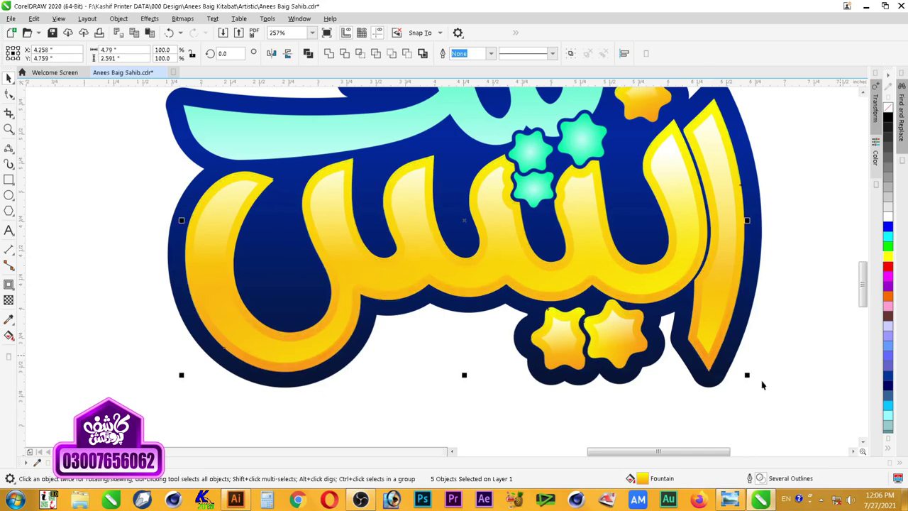
pyautogui.click(887, 211)
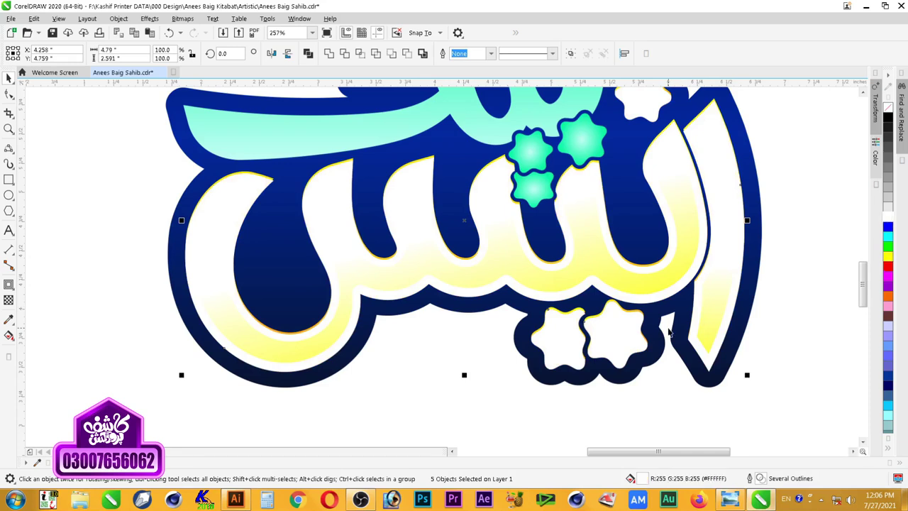
pyautogui.hotkey('ctrl', 'g')
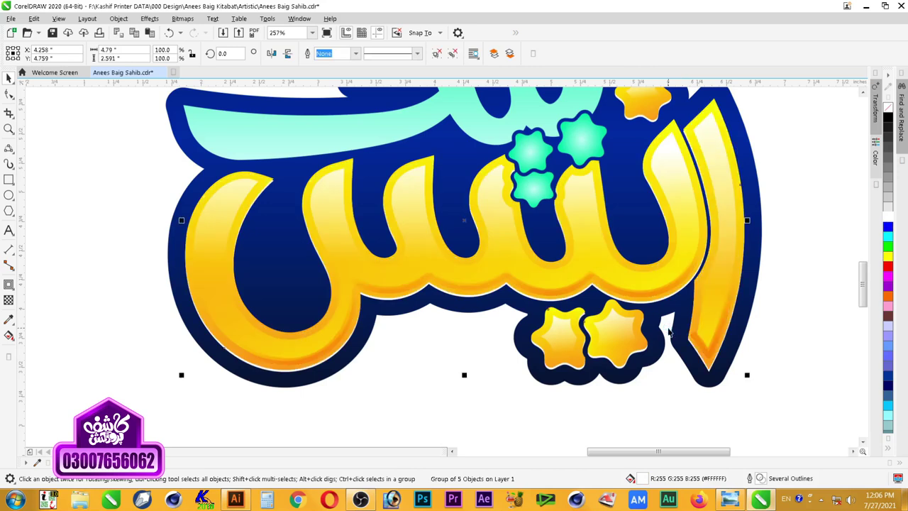
pyautogui.scroll(-2, 669, 331)
pyautogui.scroll(2, 736, 263)
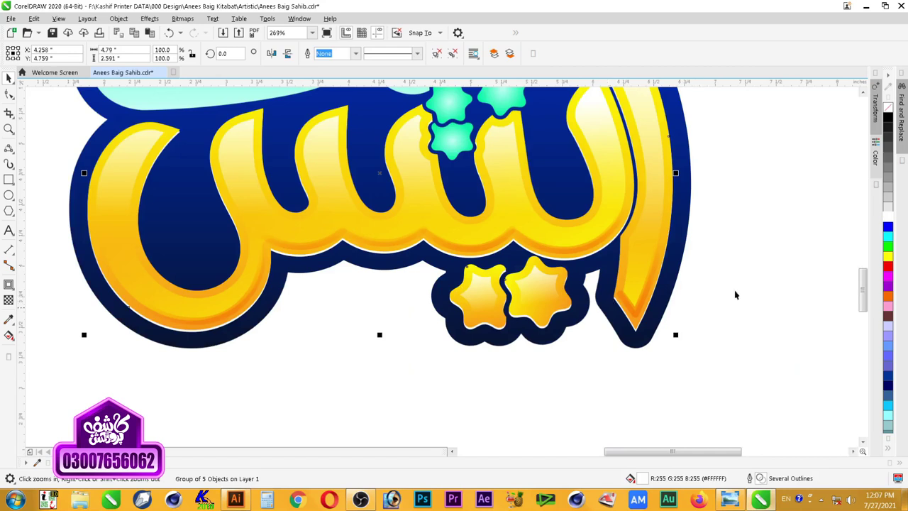
pyautogui.rightClick(889, 266)
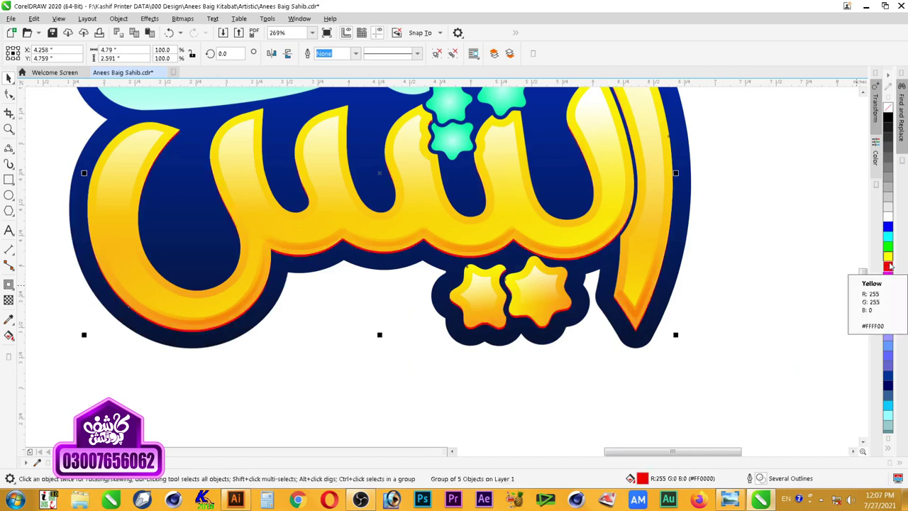
pyautogui.rightClick(888, 260)
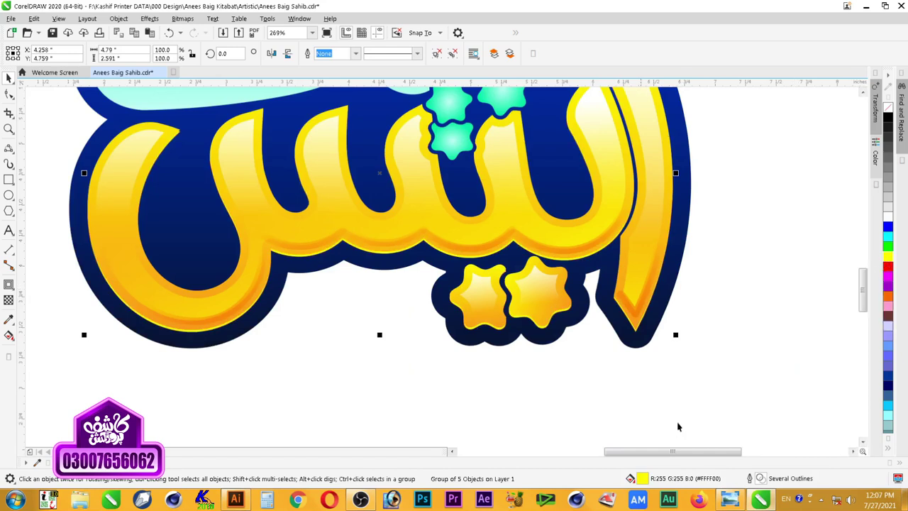
pyautogui.press('F3')
pyautogui.press('F2')
pyautogui.moveTo(720, 196); pyautogui.dragTo(355, 336)
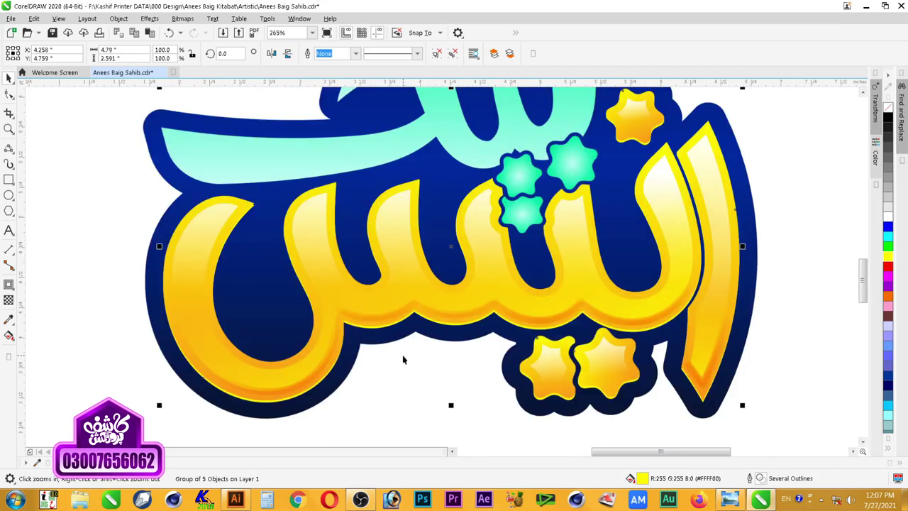
# Step: Zoom in on the top of the logo and select a mint-teal star
pyautogui.press('F3')
pyautogui.moveTo(722, 198); pyautogui.dragTo(305, 320)
pyautogui.moveTo(330, 152); pyautogui.dragTo(693, 394)
pyautogui.click(585, 258)
pyautogui.scroll(-1, 585, 256)
pyautogui.press('F2')
pyautogui.press('F3')
pyautogui.moveTo(644, 316); pyautogui.dragTo(395, 154)
pyautogui.press('space')
# Step: Select the mint-teal stars and lettering, then isolate the top mint-teal stroke
pyautogui.click(645, 360)
pyautogui.keyDown('shift'); pyautogui.click(603, 372); pyautogui.keyUp('shift')
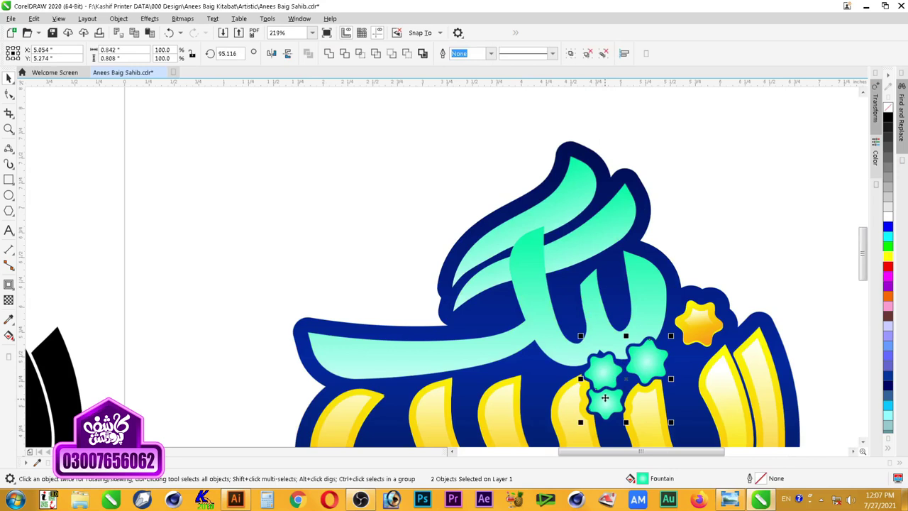
pyautogui.keyDown('shift'); pyautogui.click(644, 312); pyautogui.keyUp('shift')
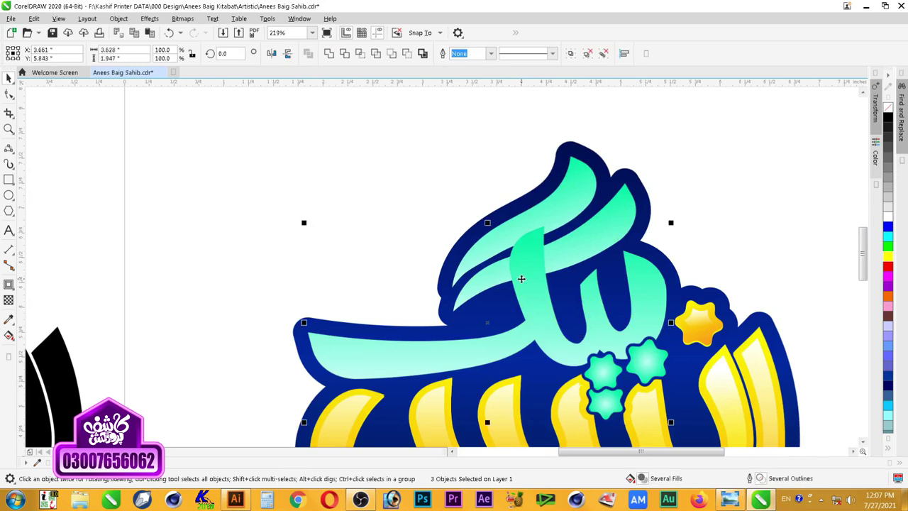
pyautogui.click(567, 255)
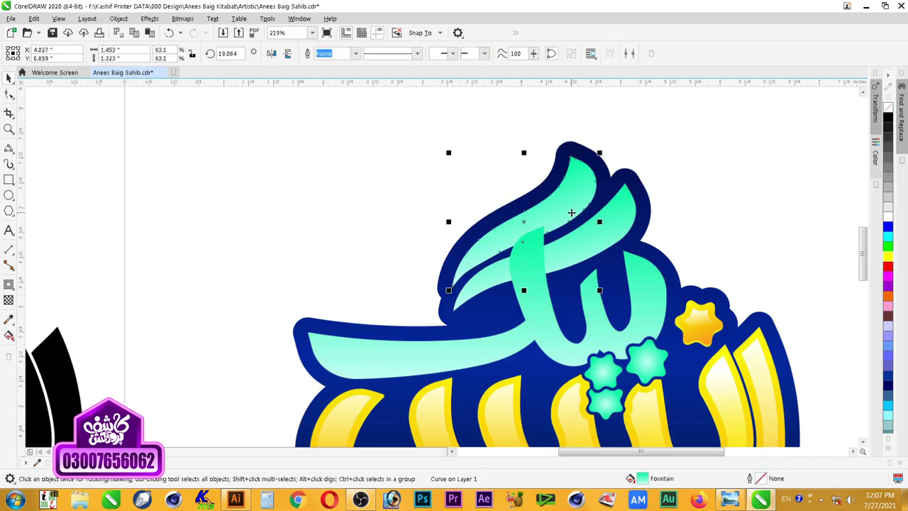
pyautogui.press('F3')
pyautogui.press('z')
pyautogui.moveTo(688, 171); pyautogui.dragTo(421, 347)
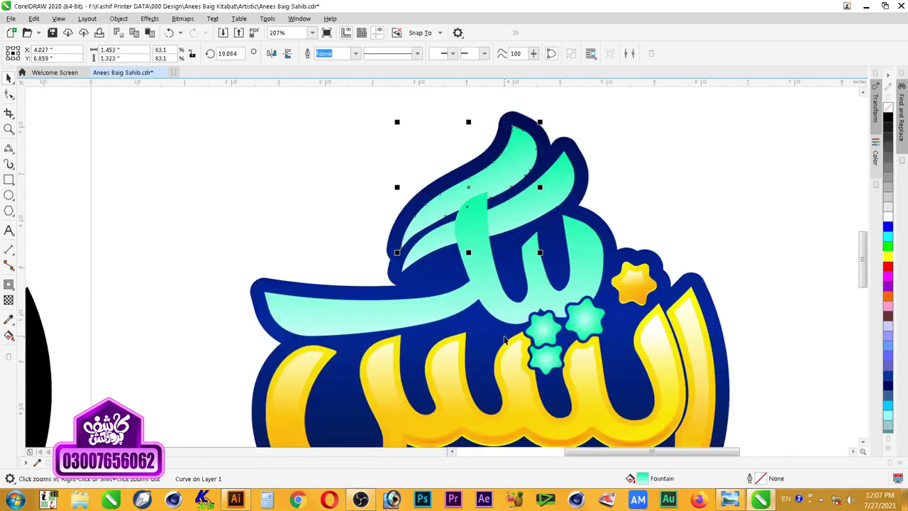
# Step: Save the logo with Ctrl+S and select the mint-teal lettering group
pyautogui.hotkey('ctrl', 's')
pyautogui.click(621, 145)
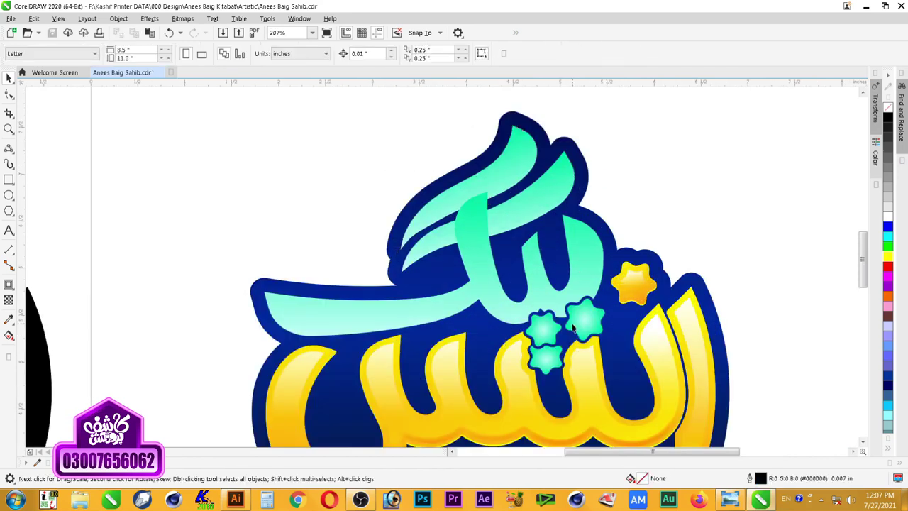
pyautogui.click(587, 280)
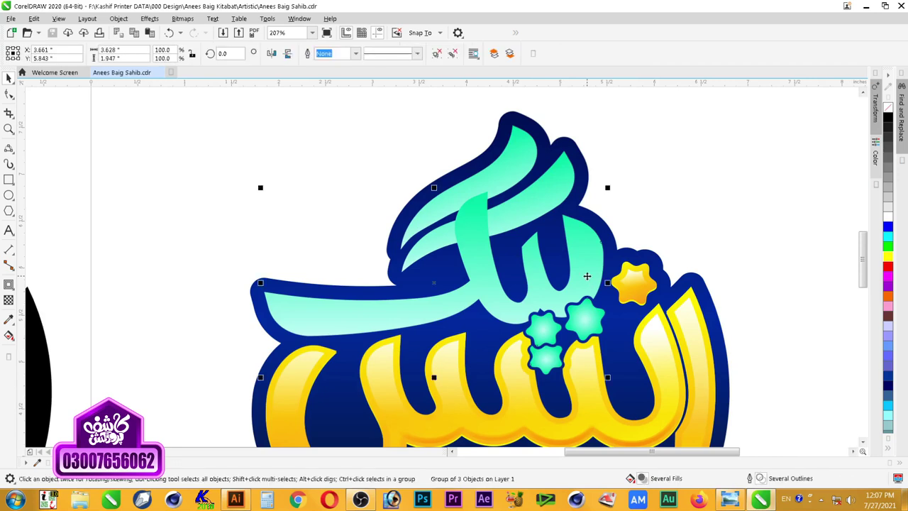
pyautogui.press('z')
pyautogui.click(531, 389)
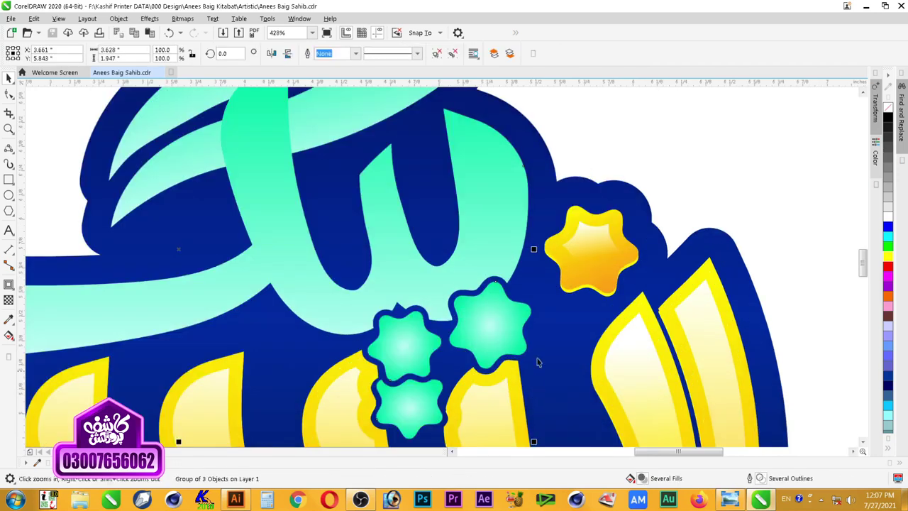
pyautogui.rightClick(491, 231)
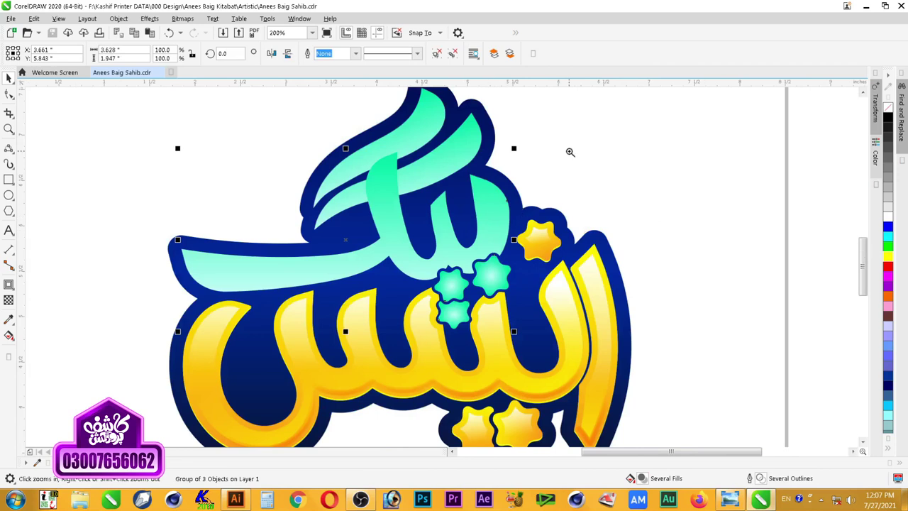
pyautogui.click(371, 302)
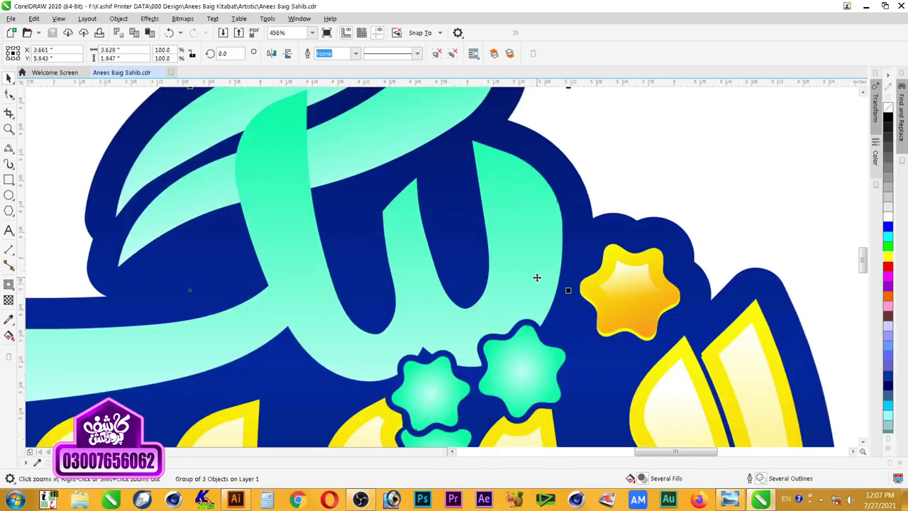
# Step: Select the upright mint-teal stroke and zoom in closely on it
pyautogui.click(634, 197)
pyautogui.click(485, 273)
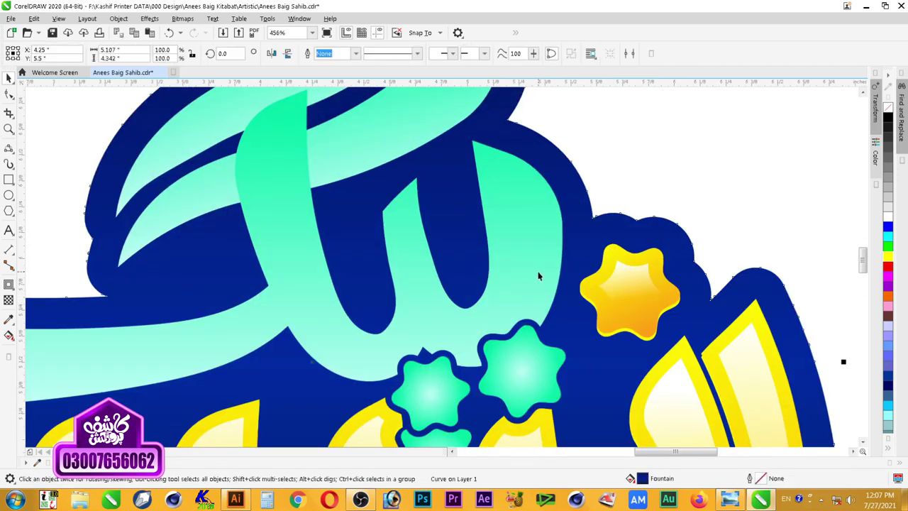
pyautogui.scroll(-2, 532, 267)
pyautogui.click(534, 255)
pyautogui.press('z')
pyautogui.moveTo(615, 170); pyautogui.dragTo(366, 360)
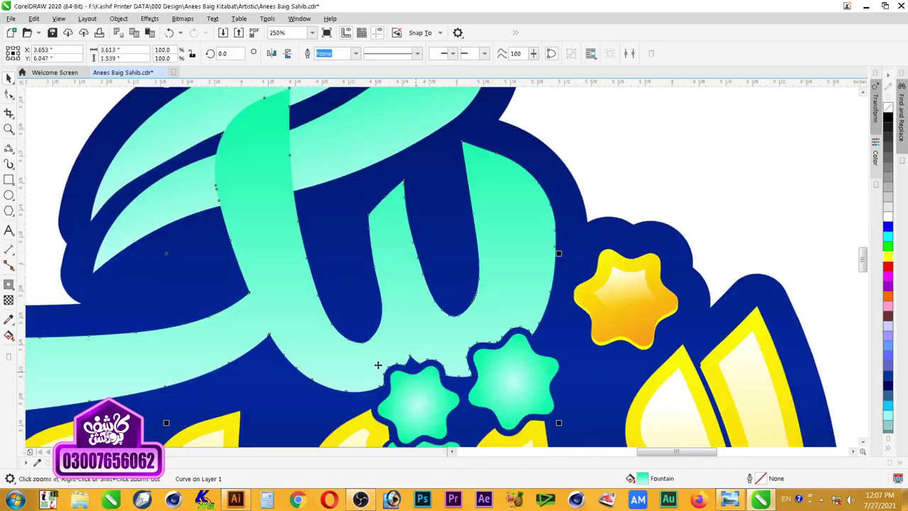
# Step: Switch to the 3-Point Curve tool from the Freehand flyout
pyautogui.click(8, 180)
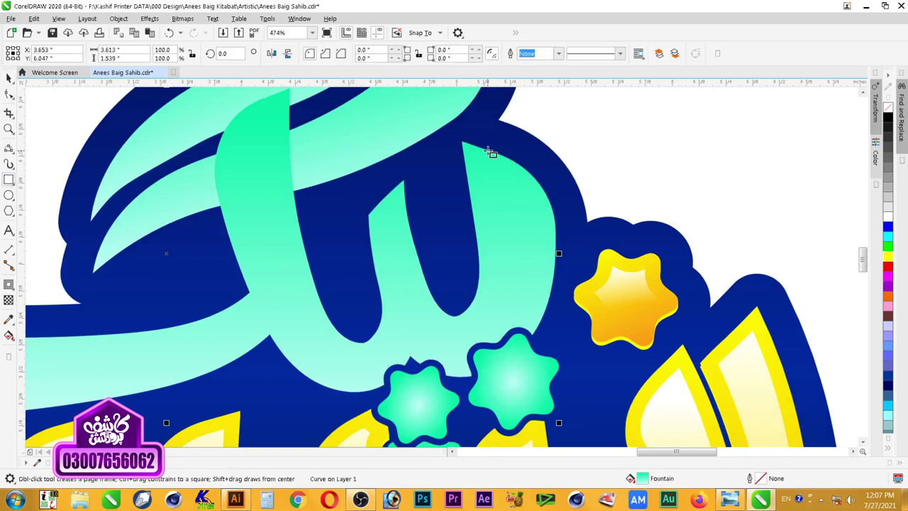
pyautogui.click(8, 148)
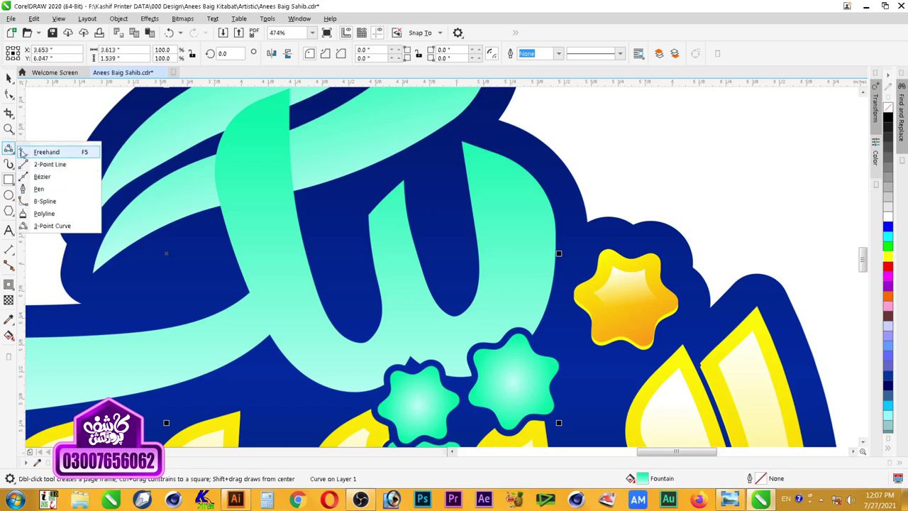
pyautogui.click(36, 151)
pyautogui.click(8, 149)
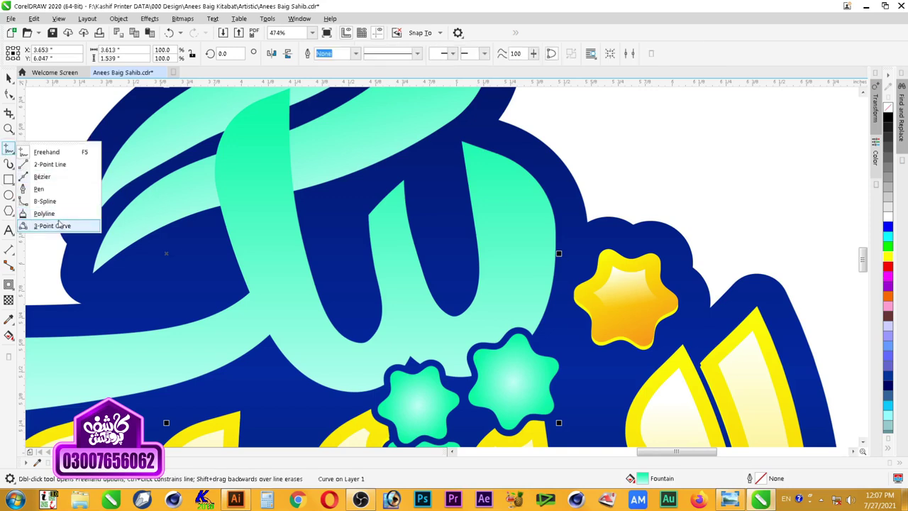
pyautogui.click(100, 226)
# Step: Trace a closed leaf-shaped highlight inside the tall mint-teal stroke with three connected curves
pyautogui.moveTo(458, 139); pyautogui.dragTo(488, 327)
pyautogui.click(501, 152)
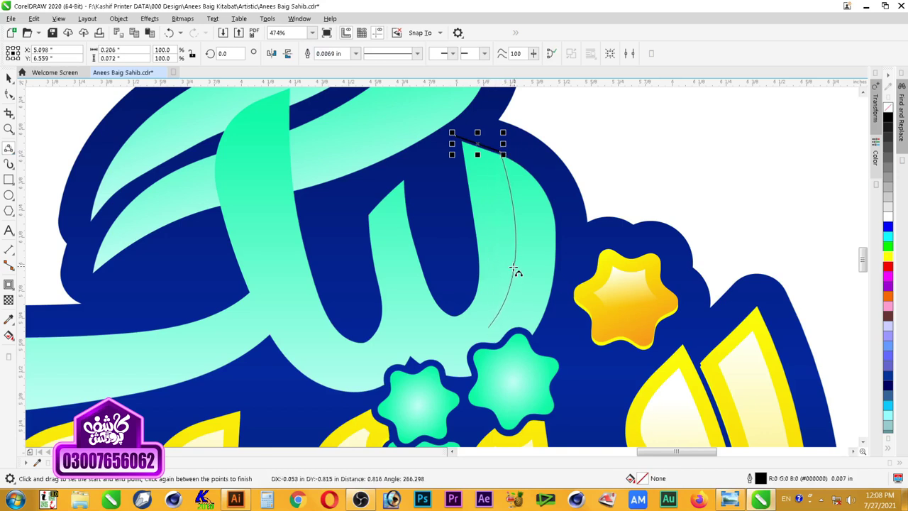
pyautogui.click(514, 286)
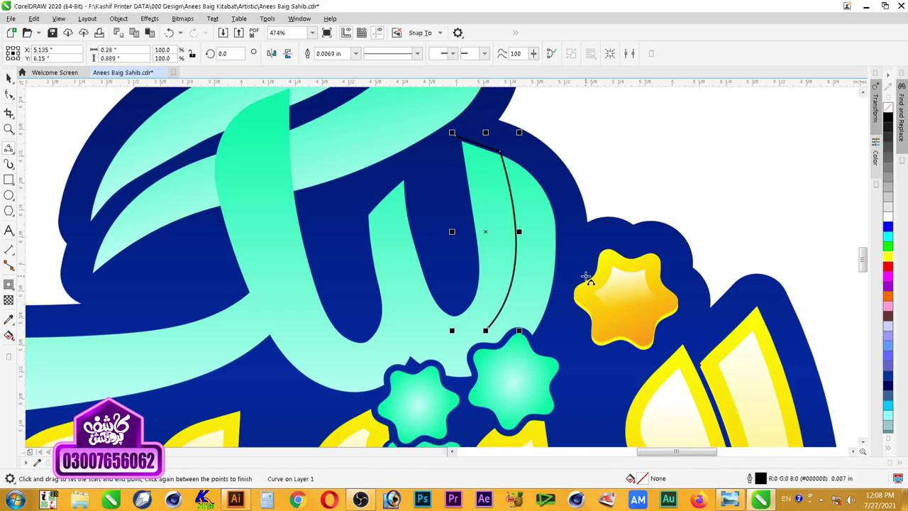
pyautogui.moveTo(487, 331); pyautogui.dragTo(441, 240)
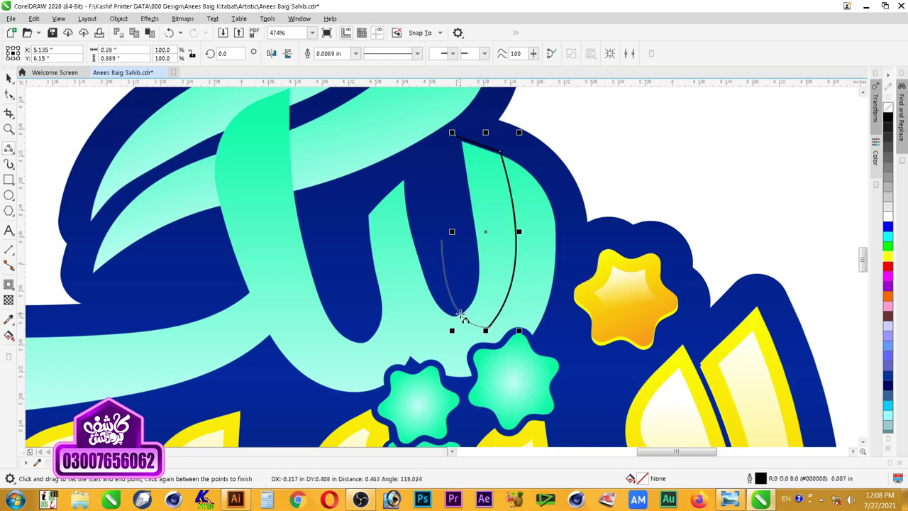
pyautogui.click(461, 303)
pyautogui.moveTo(456, 136); pyautogui.dragTo(440, 240)
pyautogui.click(450, 196)
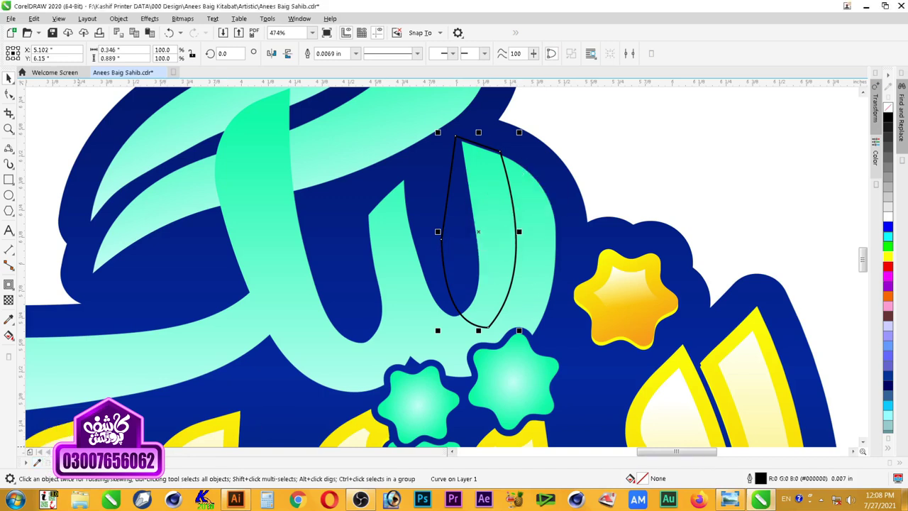
# Step: Fill the leaf shape dark green, R18 G145 B88, in Edit Fill
pyautogui.click(162, 463)
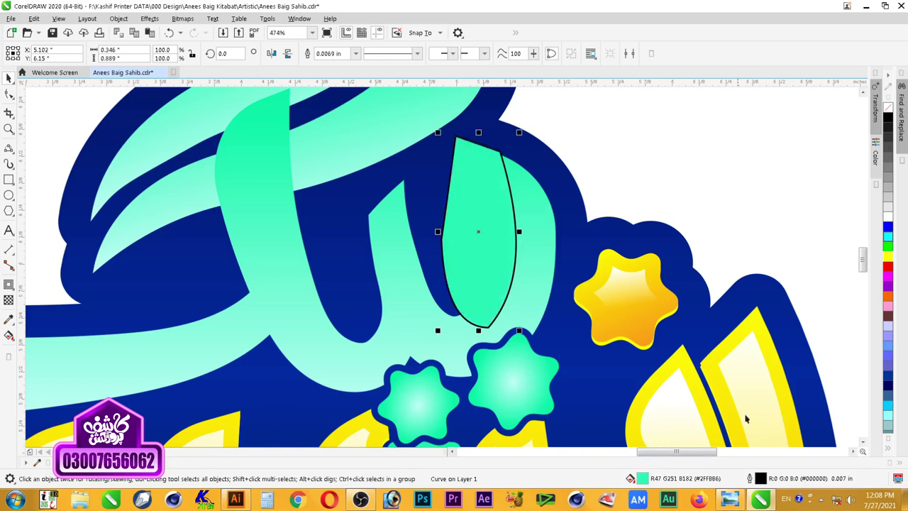
pyautogui.doubleClick(645, 478)
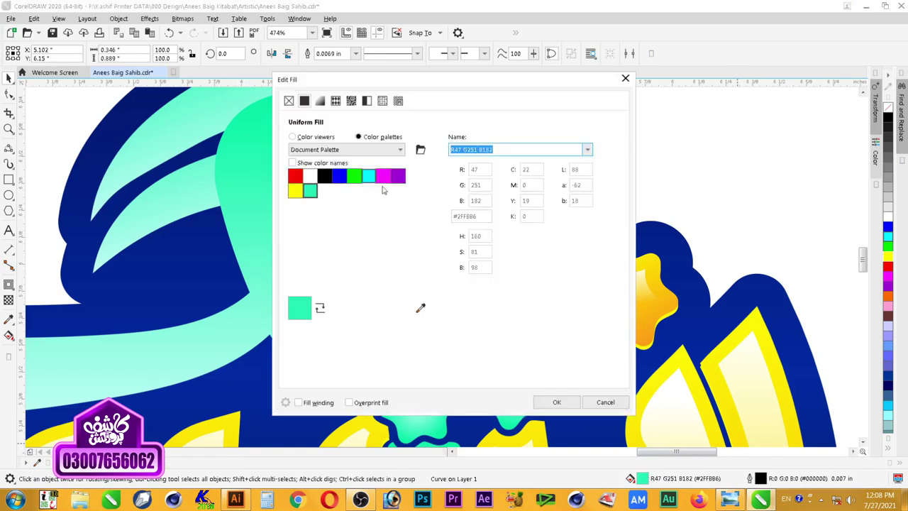
pyautogui.click(406, 198)
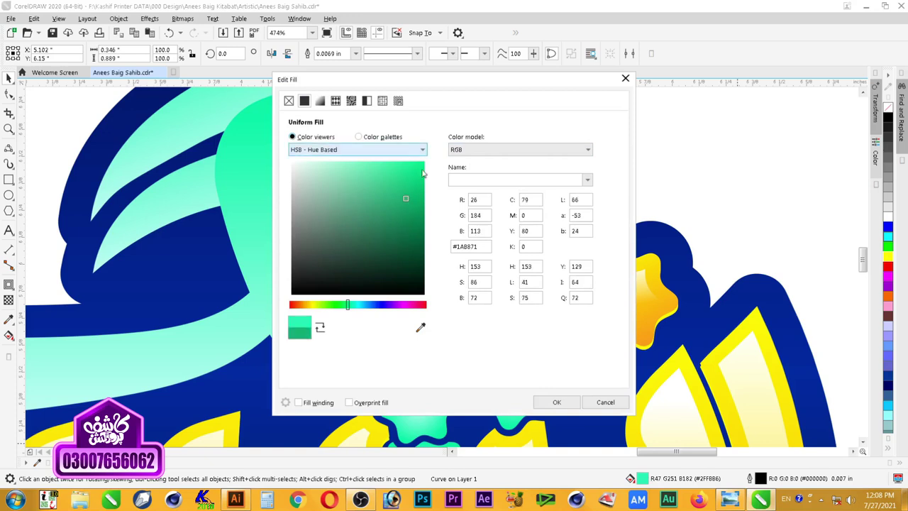
pyautogui.moveTo(458, 87); pyautogui.dragTo(705, 104)
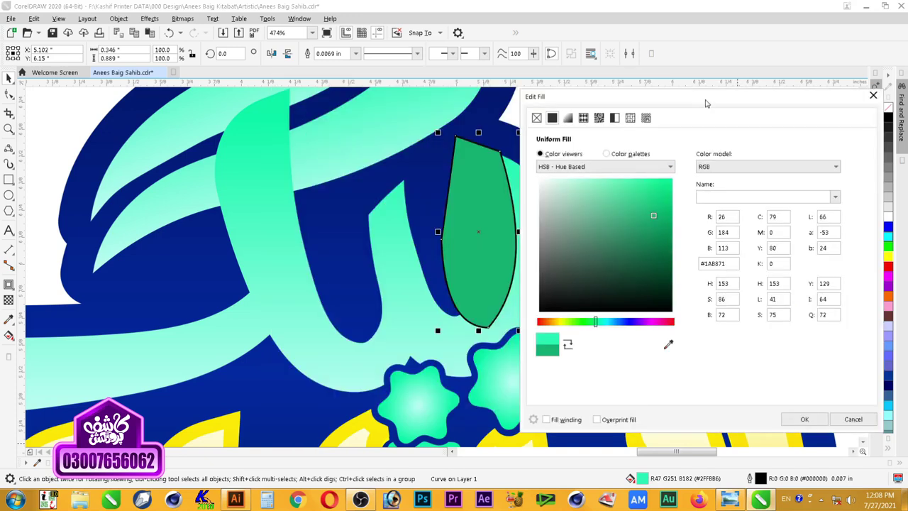
pyautogui.click(656, 234)
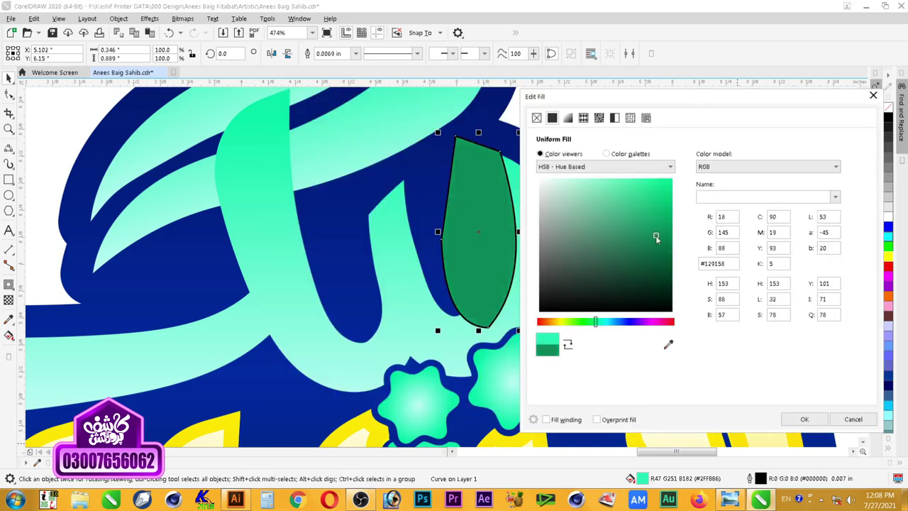
pyautogui.click(805, 420)
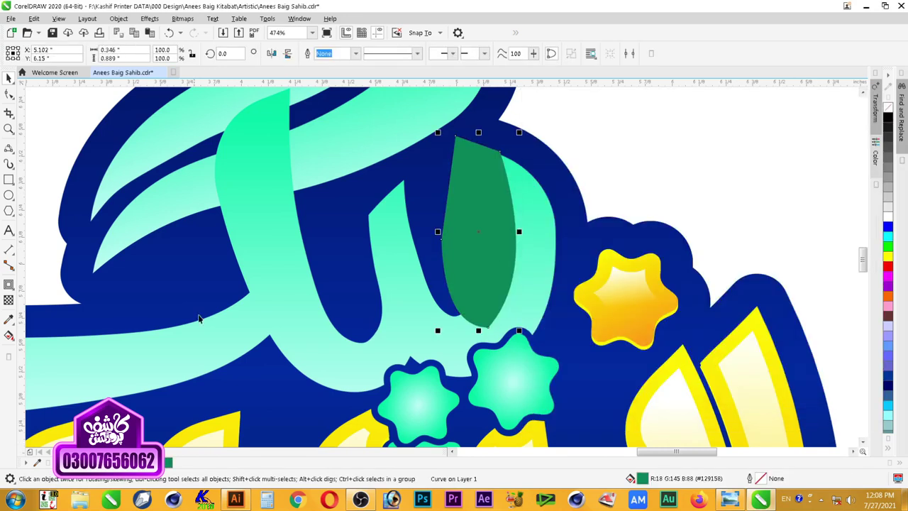
# Step: Fade the green leaf with a fountain transparency, then zoom in on the letter's middle strokes
pyautogui.click(9, 301)
pyautogui.moveTo(437, 212); pyautogui.dragTo(499, 244)
pyautogui.moveTo(437, 213); pyautogui.dragTo(461, 247)
pyautogui.press('space')
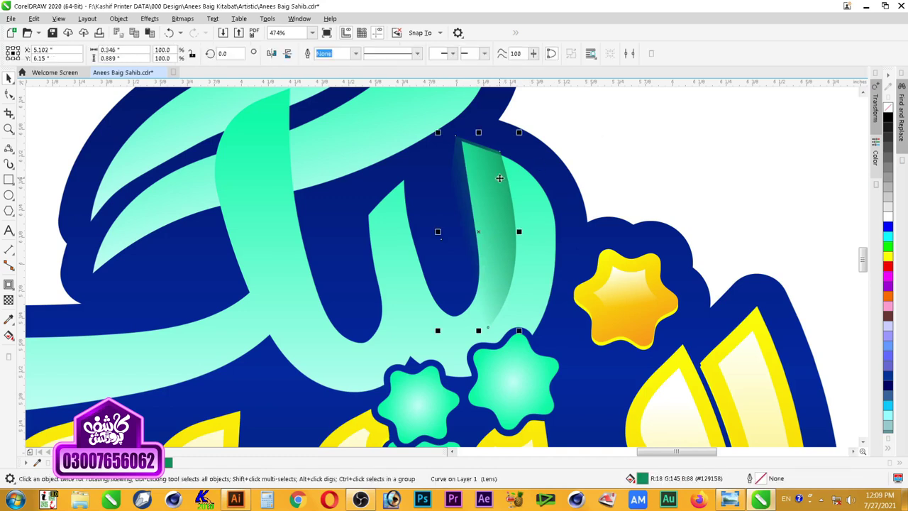
pyautogui.rightClick(500, 178)
pyautogui.click(537, 253)
pyautogui.scroll(-3, 653, 178)
pyautogui.press('z')
pyautogui.moveTo(707, 144); pyautogui.dragTo(402, 295)
pyautogui.moveTo(744, 131); pyautogui.dragTo(475, 358)
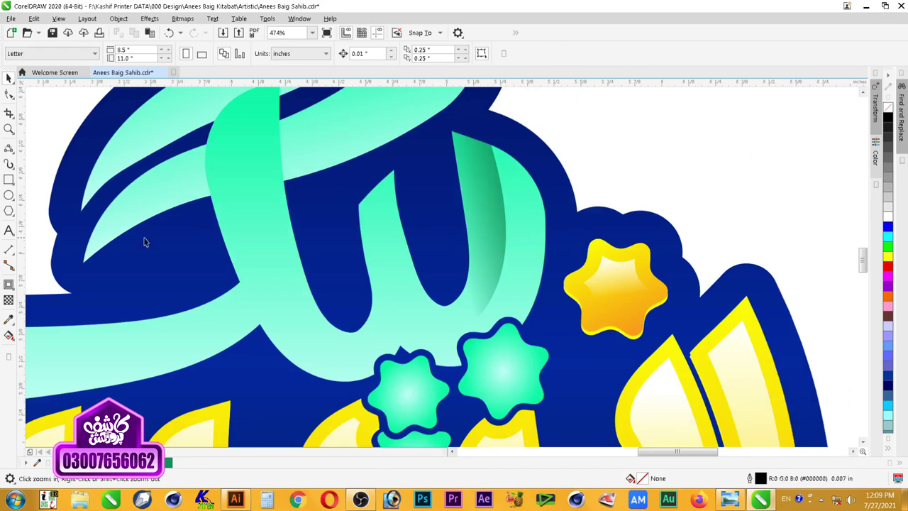
# Step: Draw a curve down the inner left stroke and reshape it to follow the stroke
pyautogui.click(8, 148)
pyautogui.moveTo(373, 181); pyautogui.dragTo(376, 345)
pyautogui.click(392, 256)
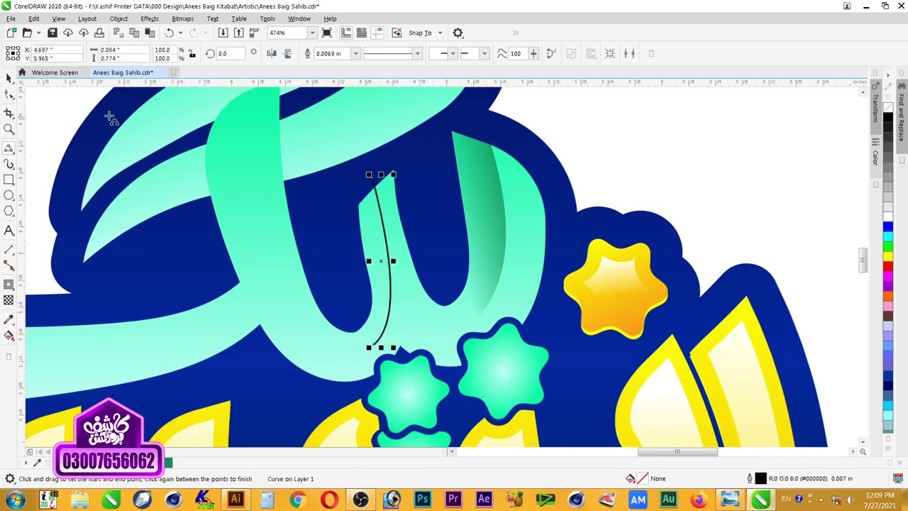
pyautogui.click(11, 96)
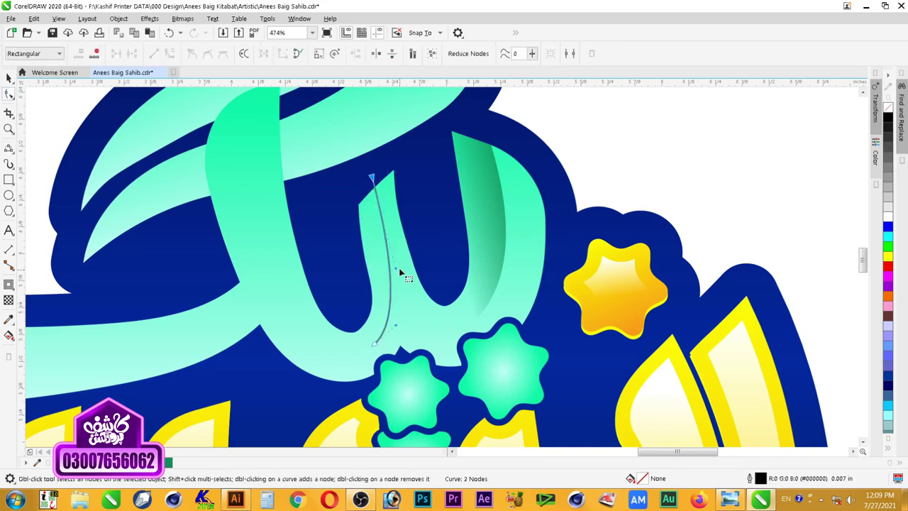
pyautogui.moveTo(395, 268); pyautogui.dragTo(391, 268)
pyautogui.moveTo(372, 178); pyautogui.dragTo(369, 182)
pyautogui.moveTo(400, 330); pyautogui.dragTo(410, 315)
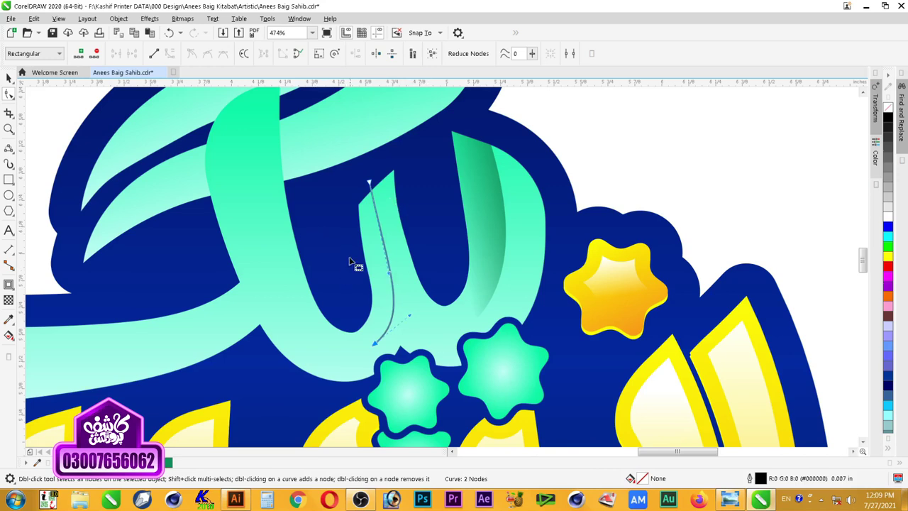
# Step: Close the shape with a three-point curve back to its bottom point
pyautogui.click(9, 148)
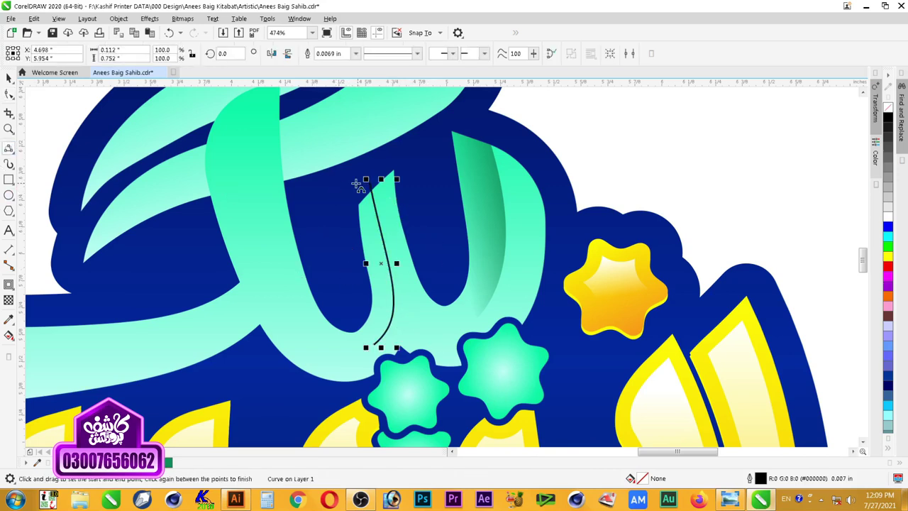
pyautogui.moveTo(368, 182); pyautogui.dragTo(313, 207)
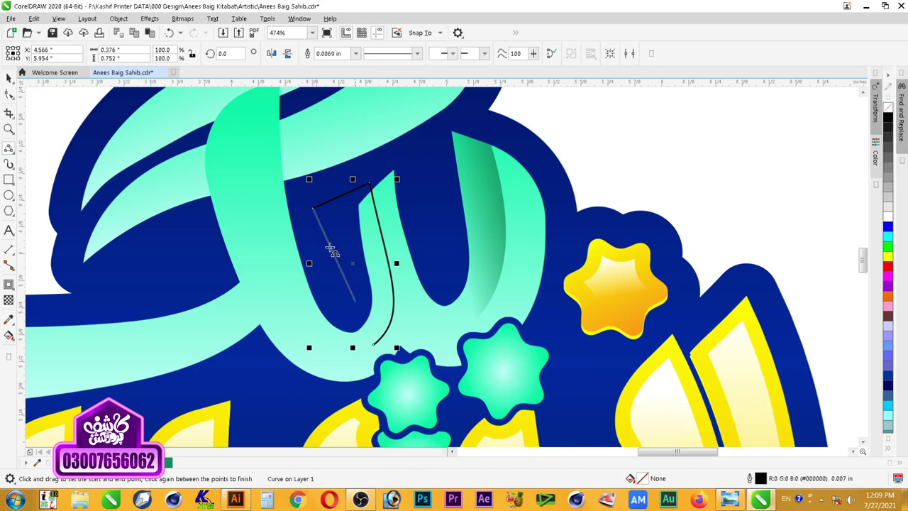
pyautogui.moveTo(374, 343); pyautogui.dragTo(375, 345)
pyautogui.click(378, 299)
pyautogui.press('space')
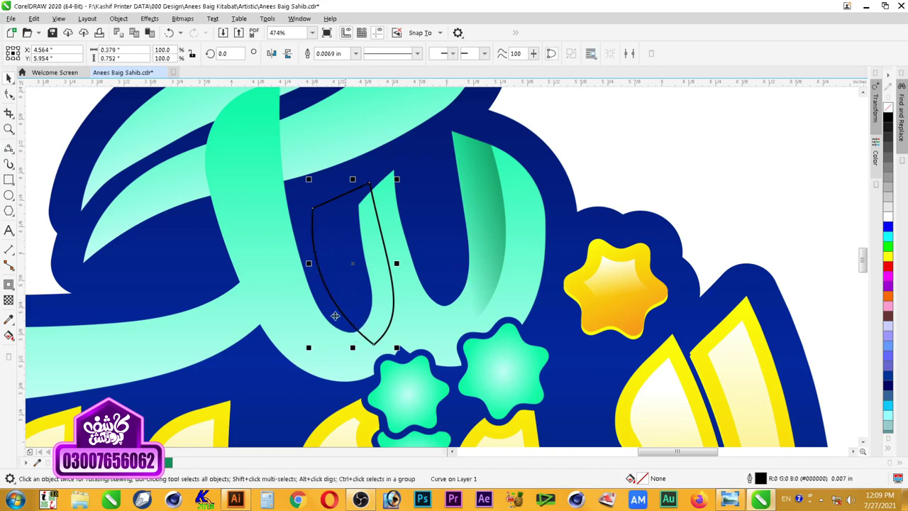
# Step: Fill the new shape with the dark green swatch and remove its outline
pyautogui.keyDown('ctrl'); pyautogui.click(496, 216); pyautogui.keyUp('ctrl')
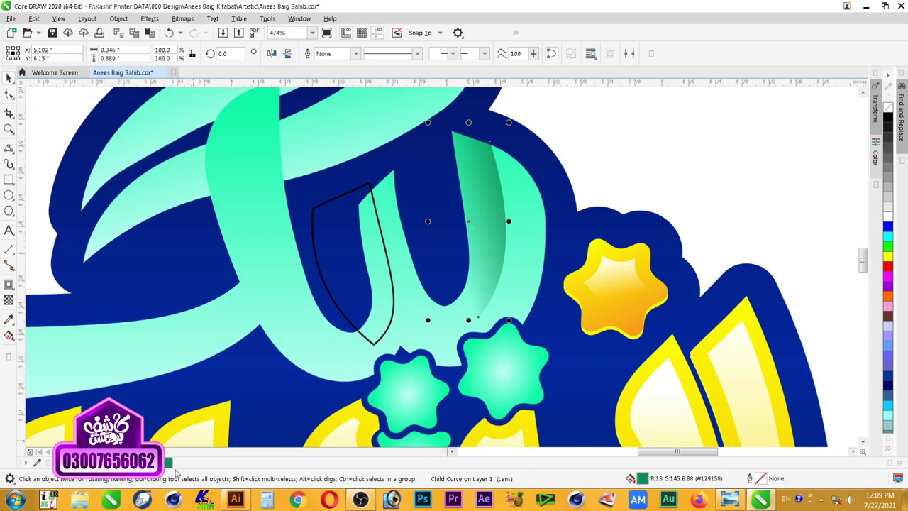
pyautogui.click(357, 267)
pyautogui.click(169, 463)
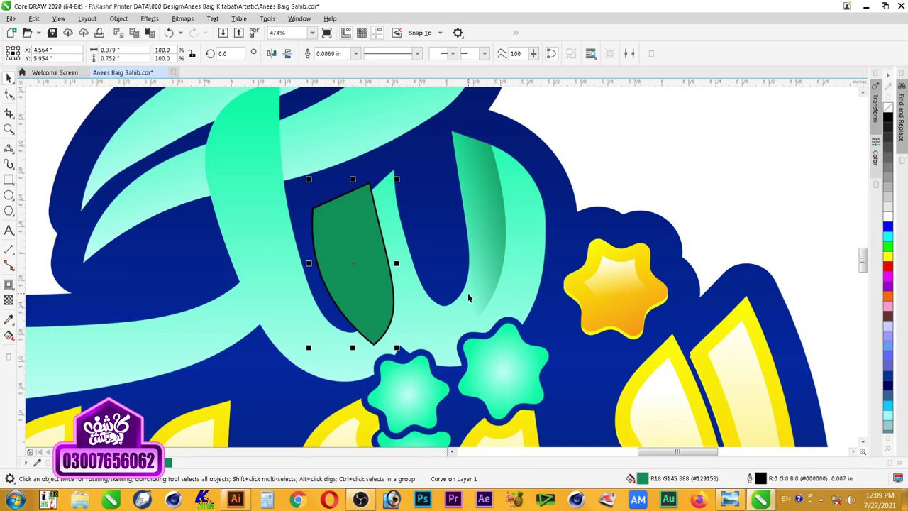
pyautogui.rightClick(886, 113)
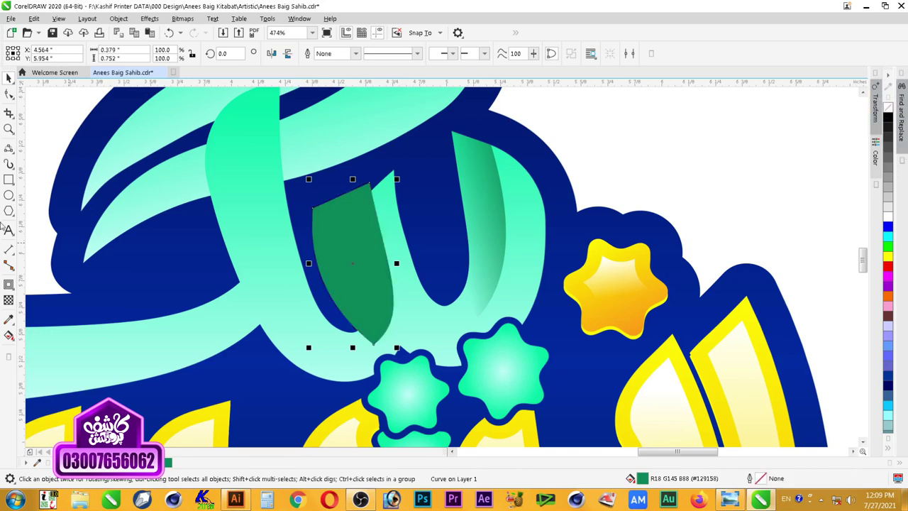
# Step: Try a transparency on the new green shape, undo it, and reselect the shape
pyautogui.click(9, 299)
pyautogui.moveTo(356, 257)
pyautogui.mouseDown()
pyautogui.moveTo(402, 254)
pyautogui.moveTo(349, 265)
pyautogui.mouseUp()
pyautogui.click(401, 271)
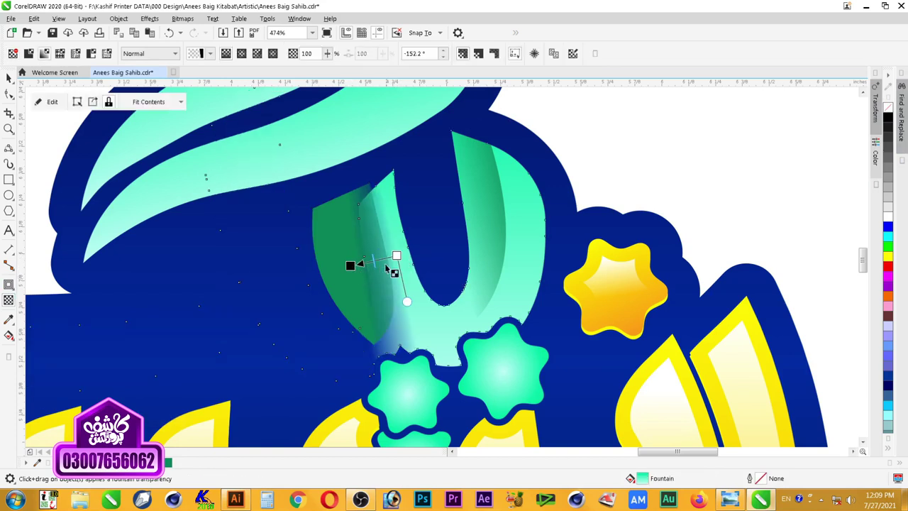
pyautogui.hotkey('ctrl', 'z')
pyautogui.click(355, 259)
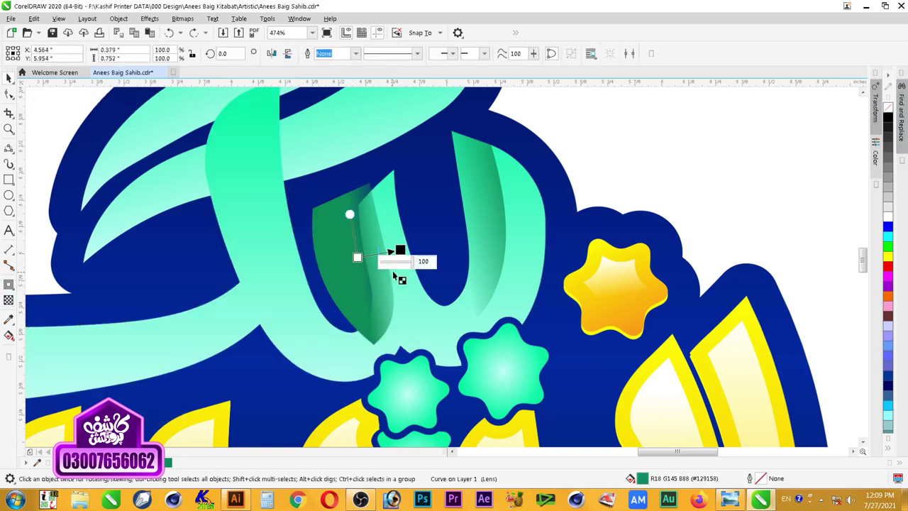
pyautogui.press('space')
pyautogui.press('space')
pyautogui.press('space')
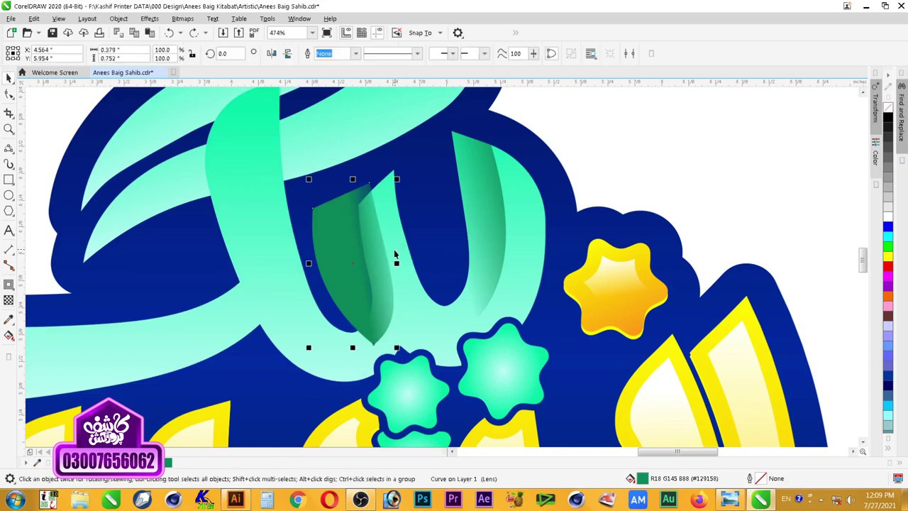
# Step: Give the green shape a right-to-left fountain transparency and fine-tune its fade handles
pyautogui.press('space')
pyautogui.moveTo(393, 244); pyautogui.dragTo(338, 249)
pyautogui.moveTo(395, 243)
pyautogui.mouseDown()
pyautogui.moveTo(389, 263)
pyautogui.moveTo(392, 238)
pyautogui.mouseUp()
pyautogui.moveTo(338, 259)
pyautogui.mouseDown()
pyautogui.moveTo(348, 263)
pyautogui.moveTo(336, 263)
pyautogui.mouseUp()
pyautogui.moveTo(392, 237); pyautogui.dragTo(408, 228)
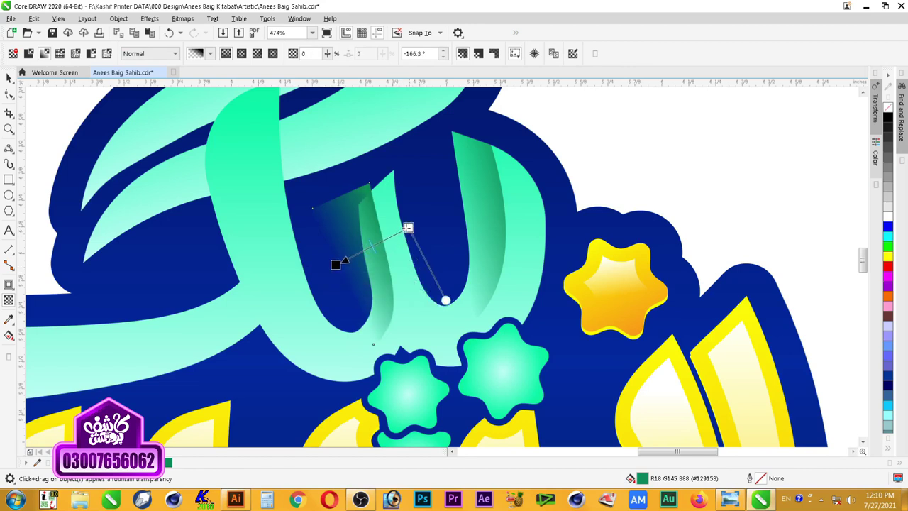
pyautogui.moveTo(336, 263); pyautogui.dragTo(351, 257)
pyautogui.press('space')
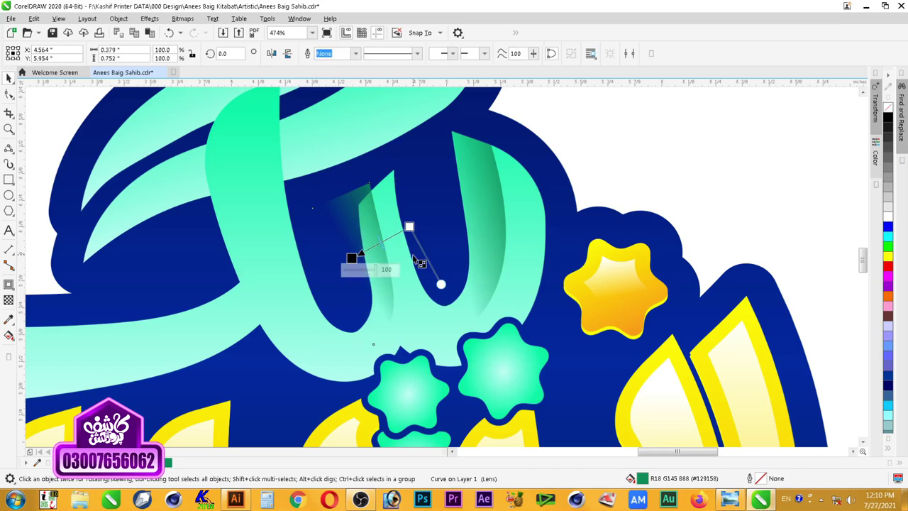
pyautogui.press('space')
pyautogui.moveTo(412, 230); pyautogui.dragTo(413, 236)
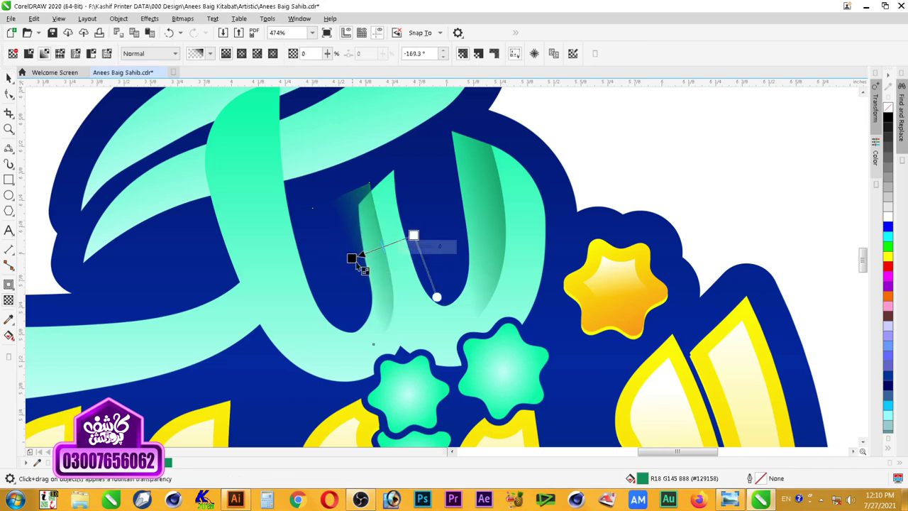
pyautogui.press('space')
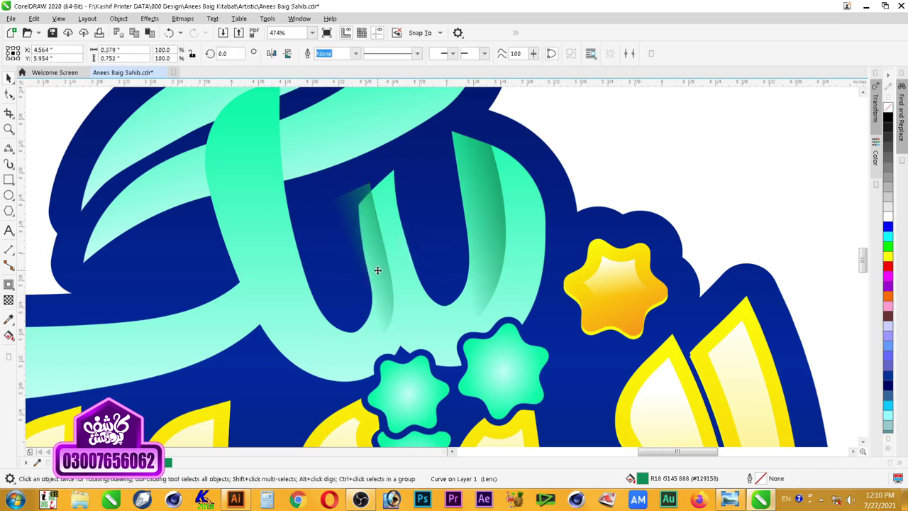
pyautogui.press('space')
pyautogui.moveTo(413, 237); pyautogui.dragTo(405, 237)
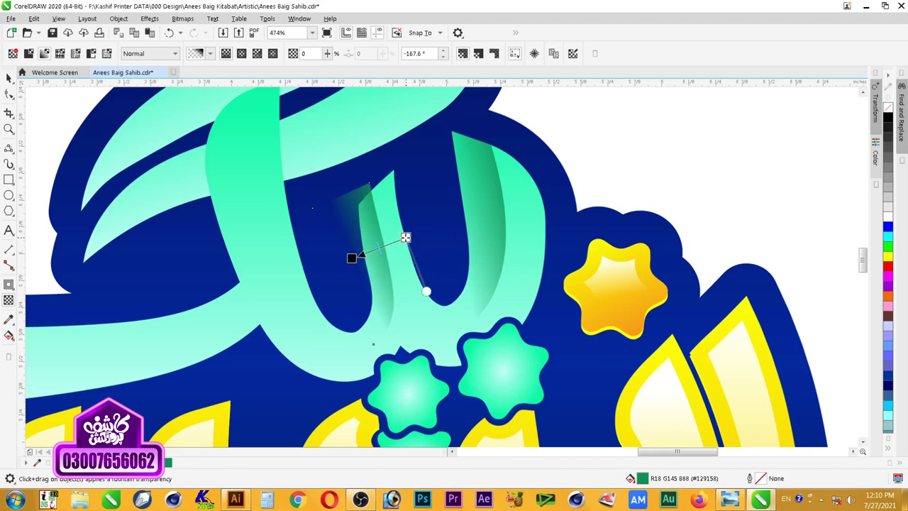
pyautogui.press('space')
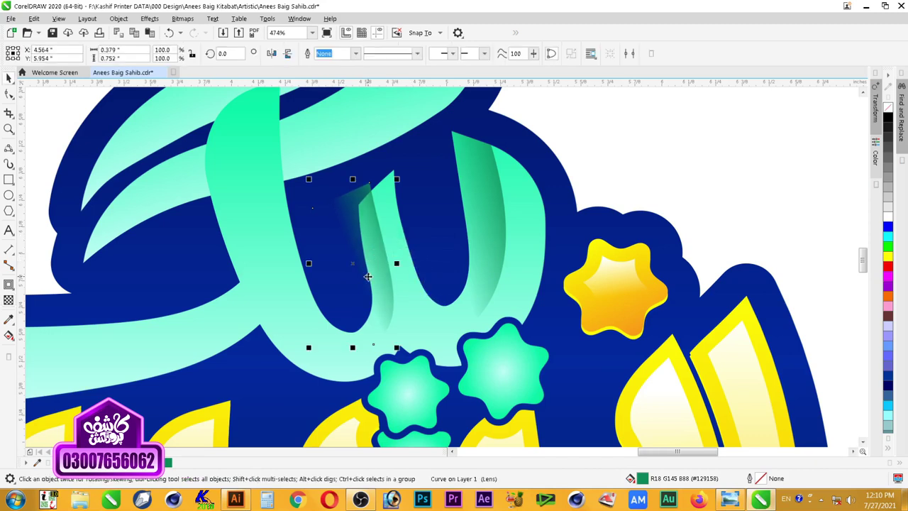
# Step: PowerClip the faded shadow inside the letter's stroke with Place Inside Frame
pyautogui.click(118, 18)
pyautogui.moveTo(172, 85)
pyautogui.click(300, 59)
pyautogui.click(405, 293)
# Step: Zoom in on the strokes and select the shadow inside the PowerClip
pyautogui.press('Escape')
pyautogui.scroll(-1, 516, 292)
pyautogui.press('F2')
pyautogui.moveTo(581, 186); pyautogui.dragTo(344, 353)
pyautogui.click(488, 280)
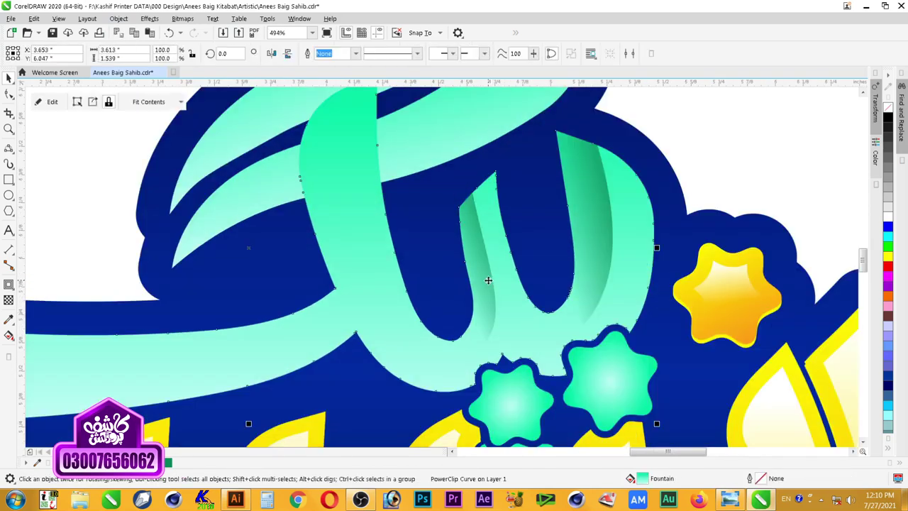
pyautogui.keyDown('ctrl'); pyautogui.click(484, 280); pyautogui.keyUp('ctrl')
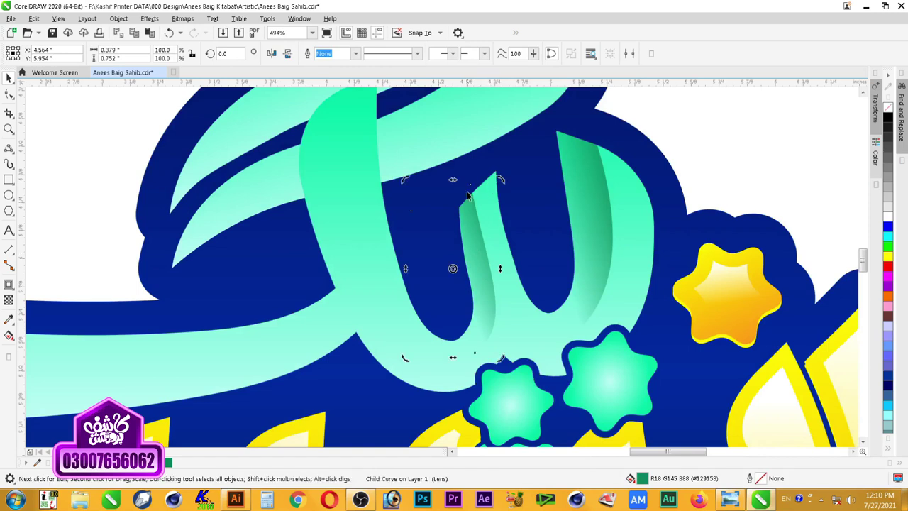
# Step: Reshape the shadow's top-right corner and right edge with the Shape tool
pyautogui.click(9, 94)
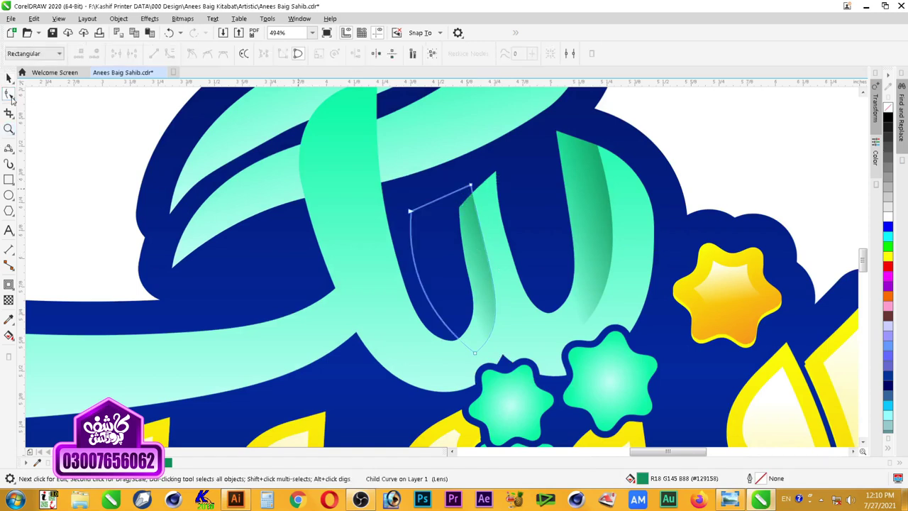
pyautogui.click(471, 185)
pyautogui.moveTo(475, 184); pyautogui.dragTo(478, 182)
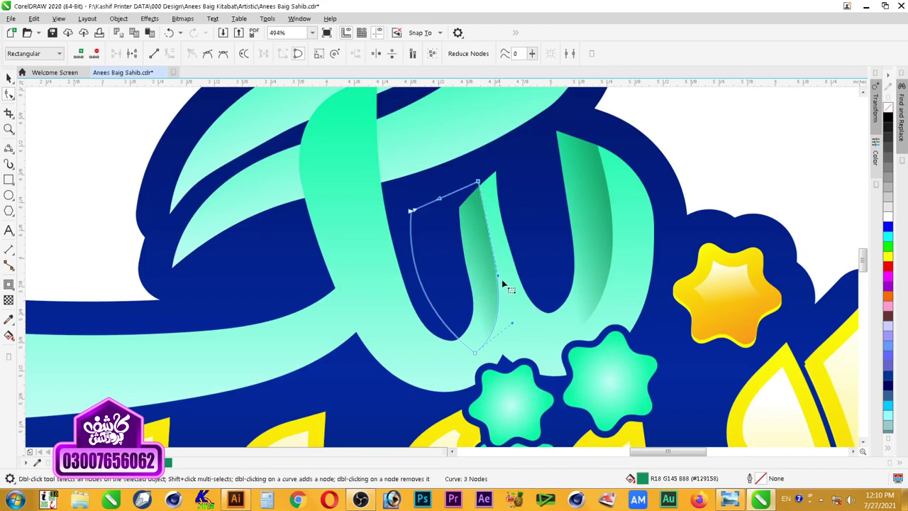
pyautogui.moveTo(496, 276); pyautogui.dragTo(479, 265)
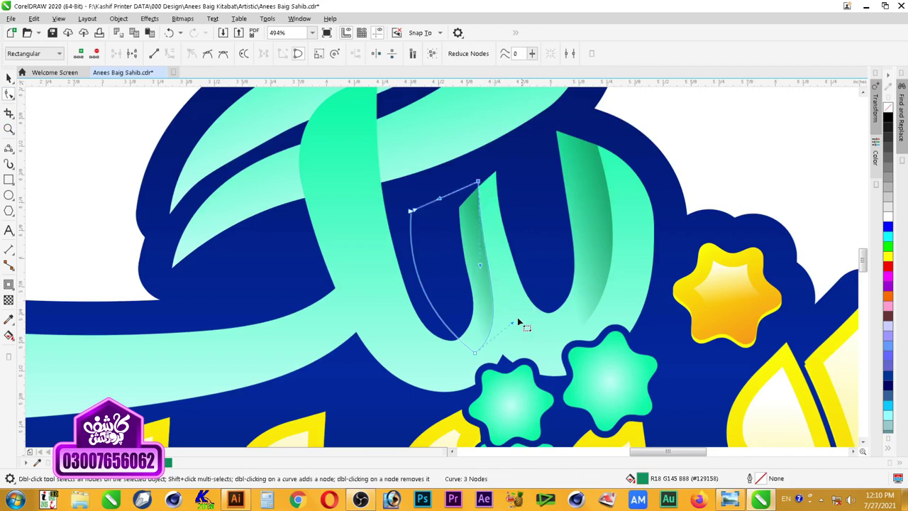
pyautogui.press('space')
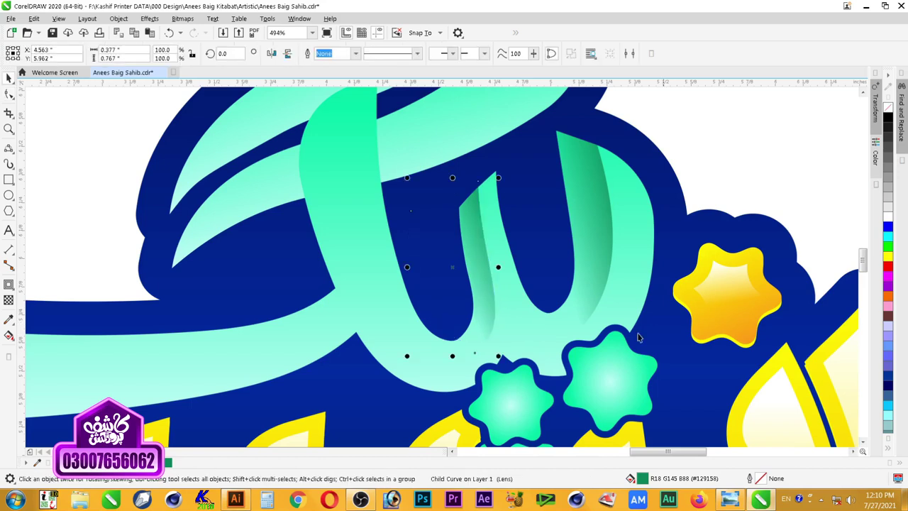
pyautogui.click(754, 145)
# Step: Zoom in on the mint lettering and select it
pyautogui.scroll(-5, 641, 192)
pyautogui.press('z')
pyautogui.moveTo(733, 111); pyautogui.dragTo(391, 289)
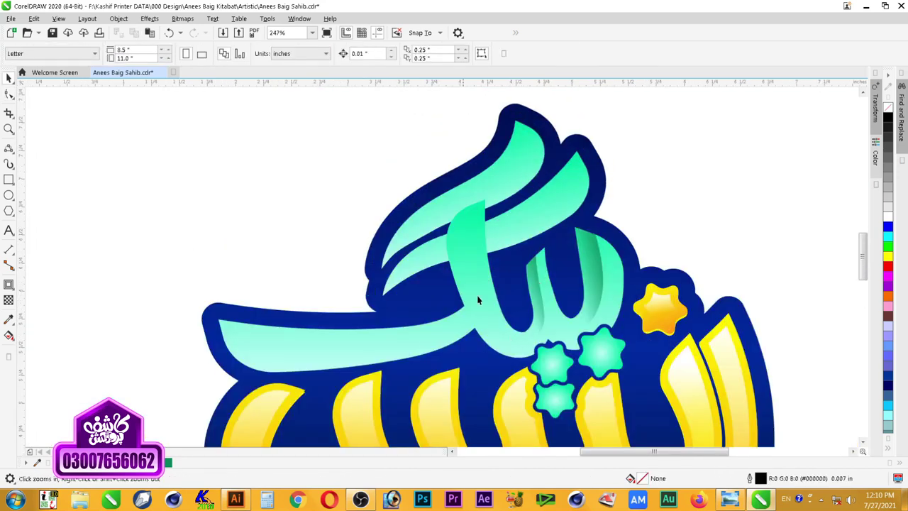
pyautogui.press('space')
pyautogui.click(469, 253)
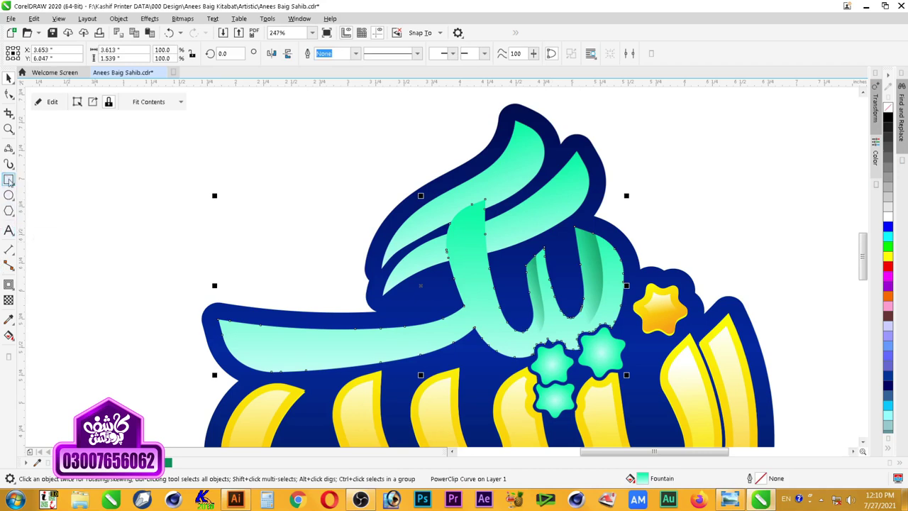
# Step: Draw a closed crescent over the central upright stroke with three 3-point curves
pyautogui.click(9, 148)
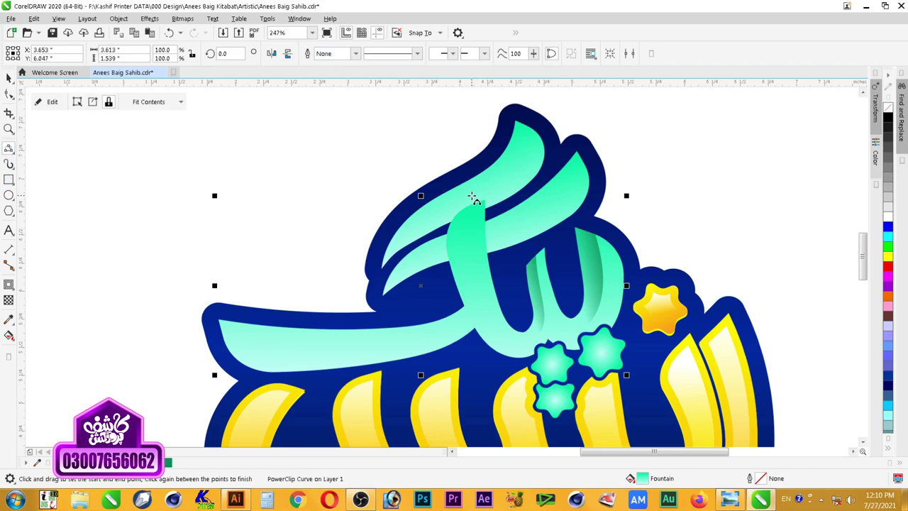
pyautogui.moveTo(469, 248); pyautogui.dragTo(488, 319)
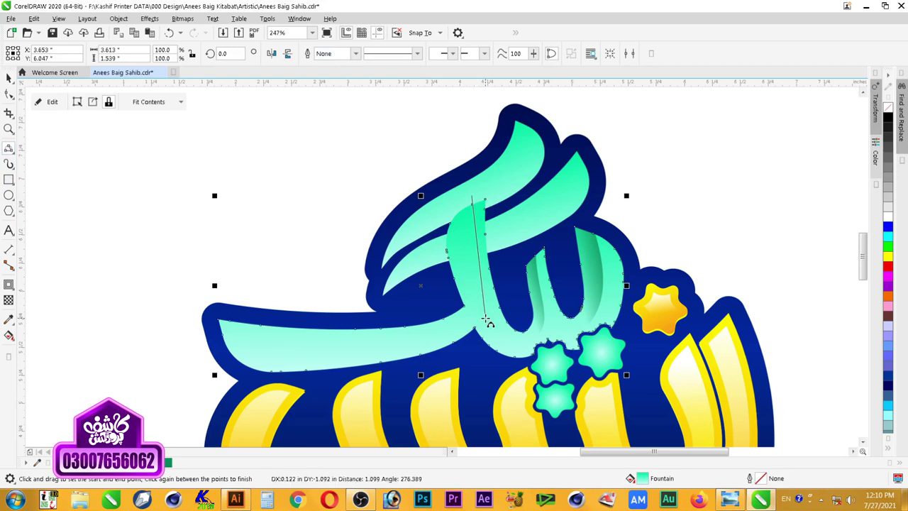
pyautogui.click(471, 252)
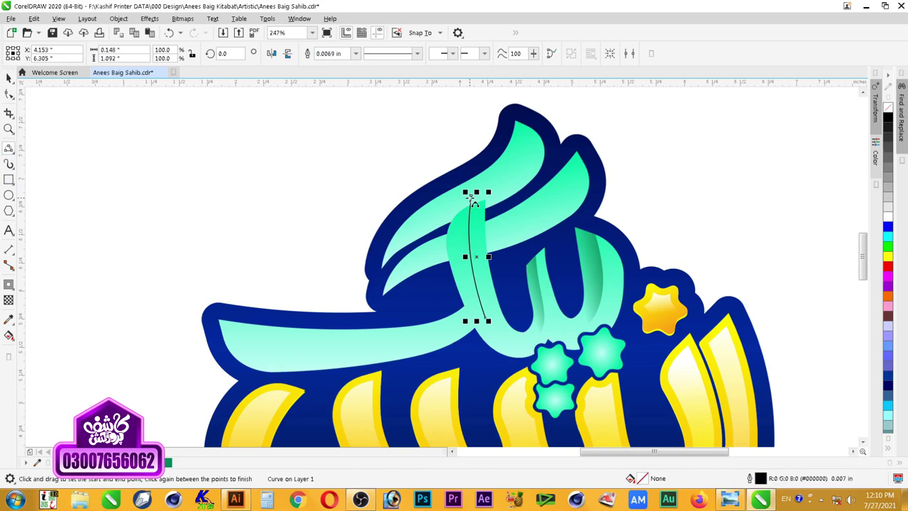
pyautogui.moveTo(471, 195); pyautogui.dragTo(429, 298)
pyautogui.click(414, 232)
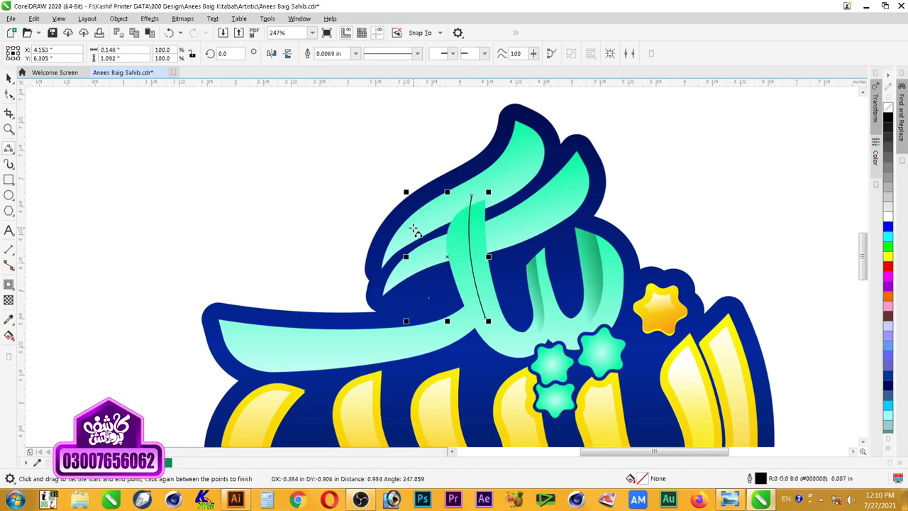
pyautogui.moveTo(430, 300)
pyautogui.mouseDown()
pyautogui.moveTo(454, 323)
pyautogui.moveTo(487, 320)
pyautogui.mouseUp()
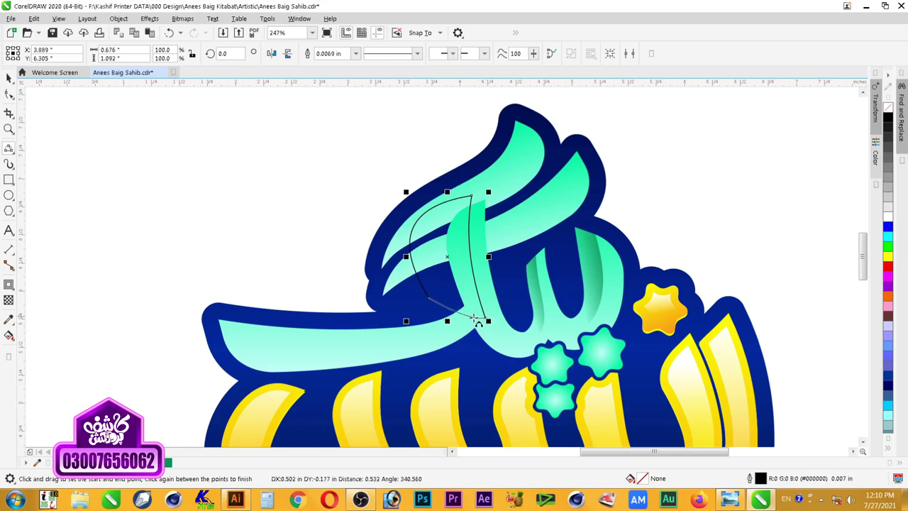
pyautogui.click(464, 320)
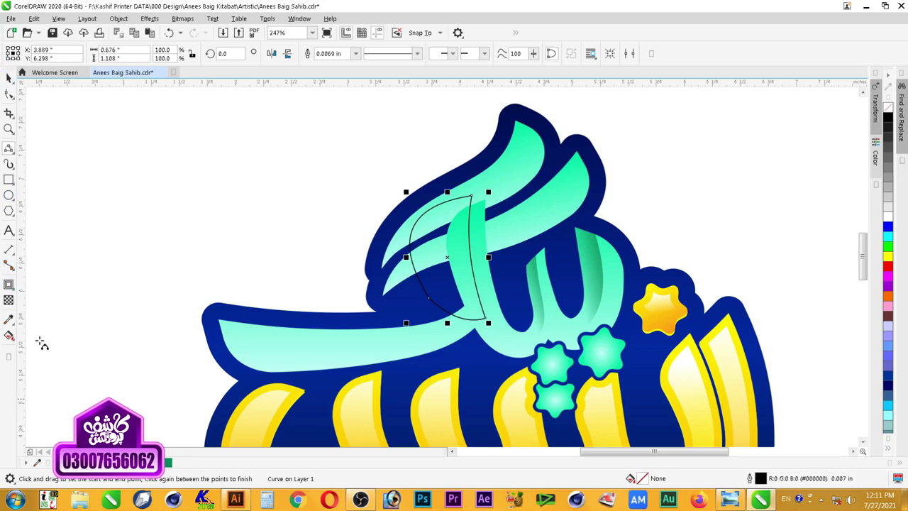
# Step: Fill the crescent dark green, remove its outline, and fade it with a linear transparency
pyautogui.click(9, 299)
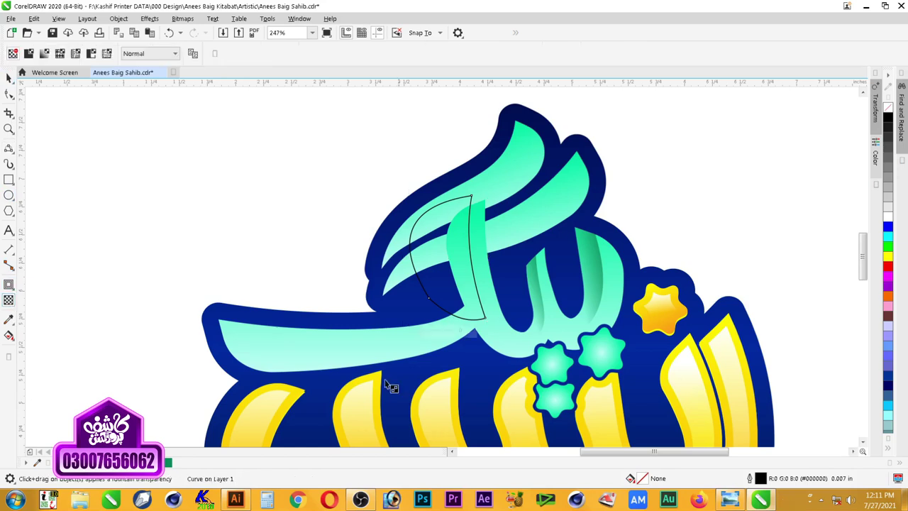
pyautogui.click(168, 463)
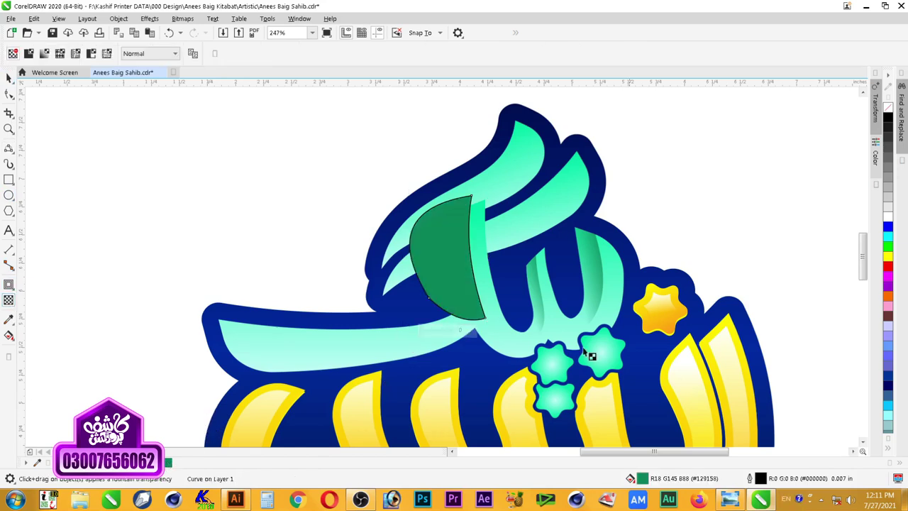
pyautogui.rightClick(888, 106)
pyautogui.moveTo(483, 210); pyautogui.dragTo(434, 258)
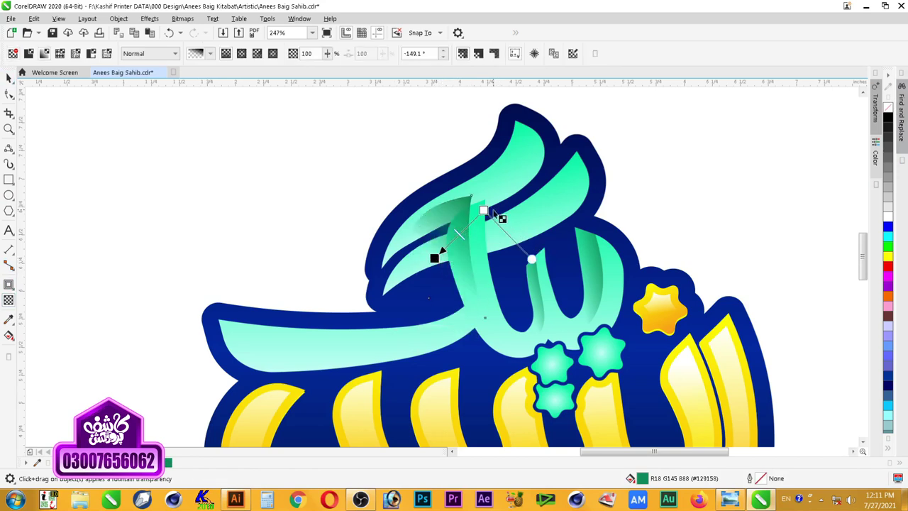
pyautogui.moveTo(483, 211); pyautogui.dragTo(478, 224)
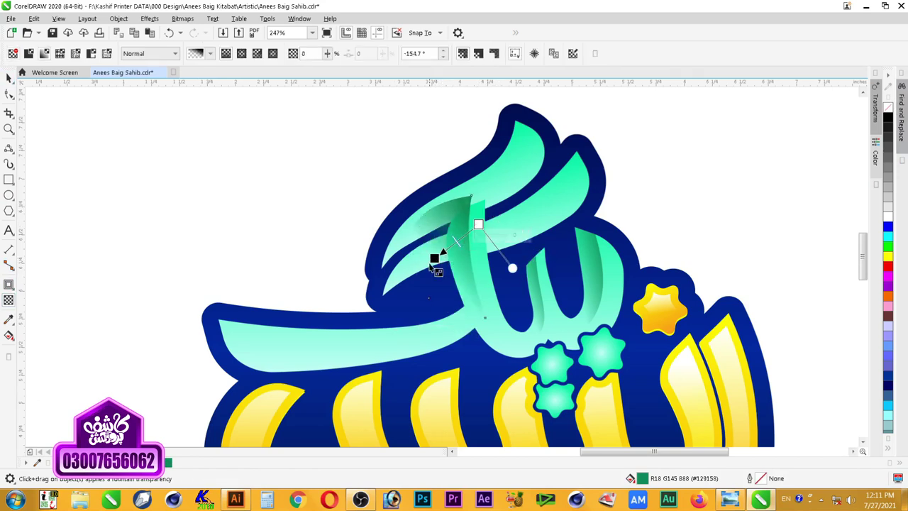
pyautogui.moveTo(434, 259); pyautogui.dragTo(438, 249)
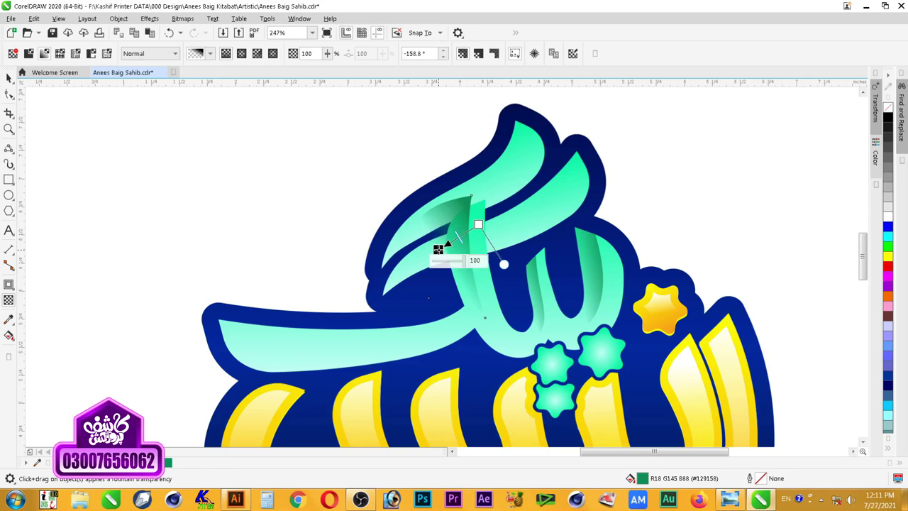
pyautogui.press('space')
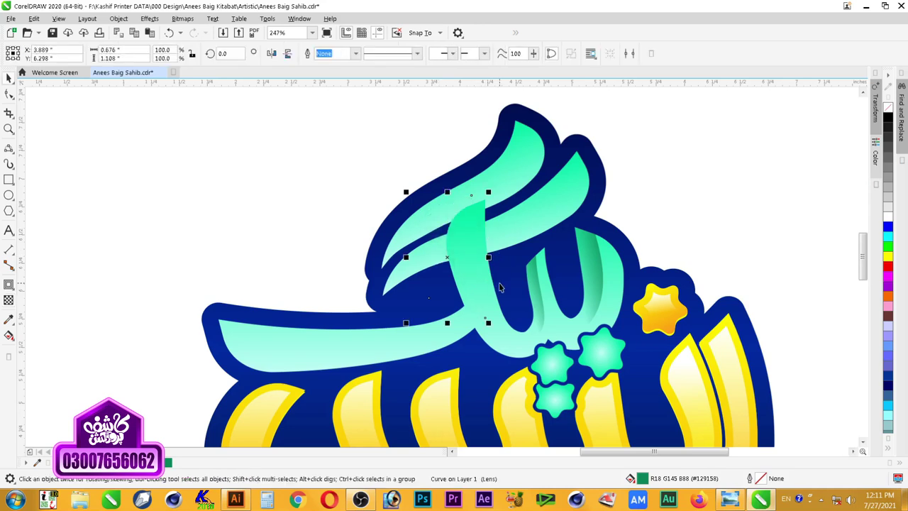
# Step: PowerClip the crescent inside the mint lettering and clear the selection
pyautogui.click(119, 19)
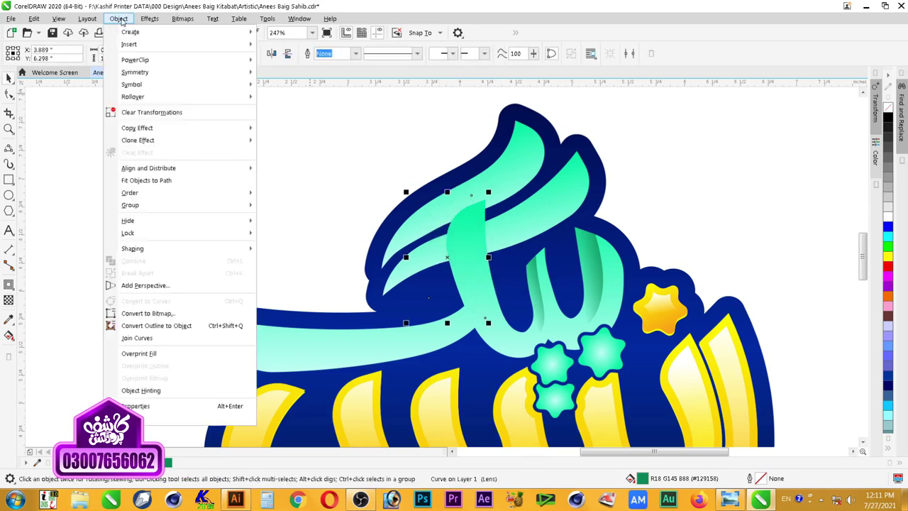
pyautogui.moveTo(207, 62)
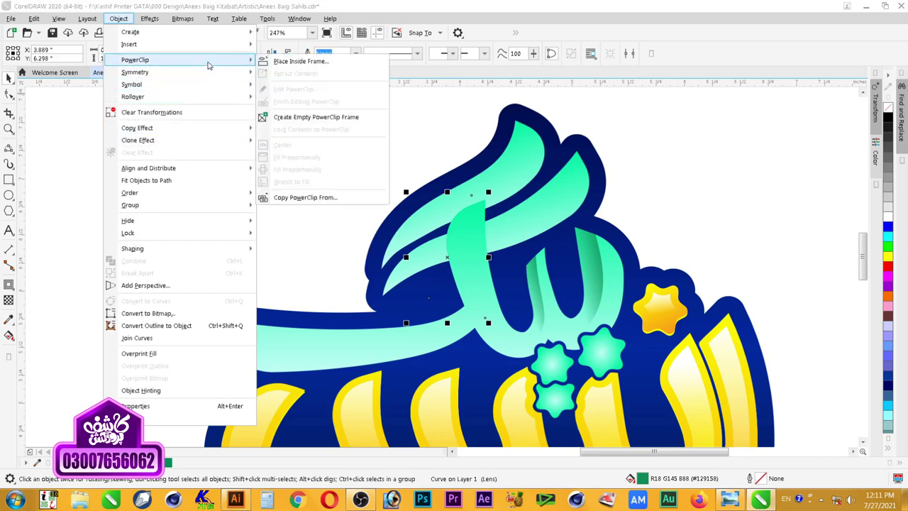
pyautogui.click(305, 66)
pyautogui.click(451, 240)
pyautogui.click(268, 187)
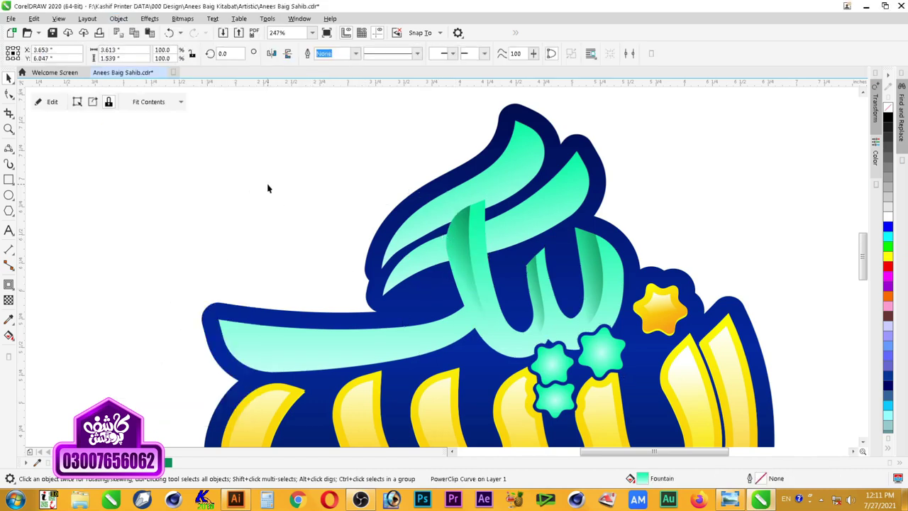
pyautogui.scroll(-3, 565, 210)
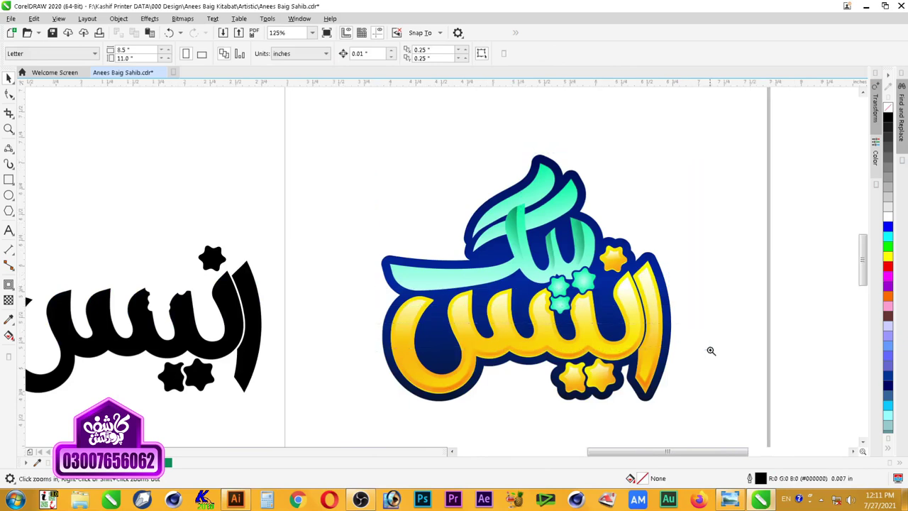
pyautogui.scroll(3, 448, 349)
# Step: Draw a leaf shape along the long horizontal stroke with two 3-point curves
pyautogui.click(159, 312)
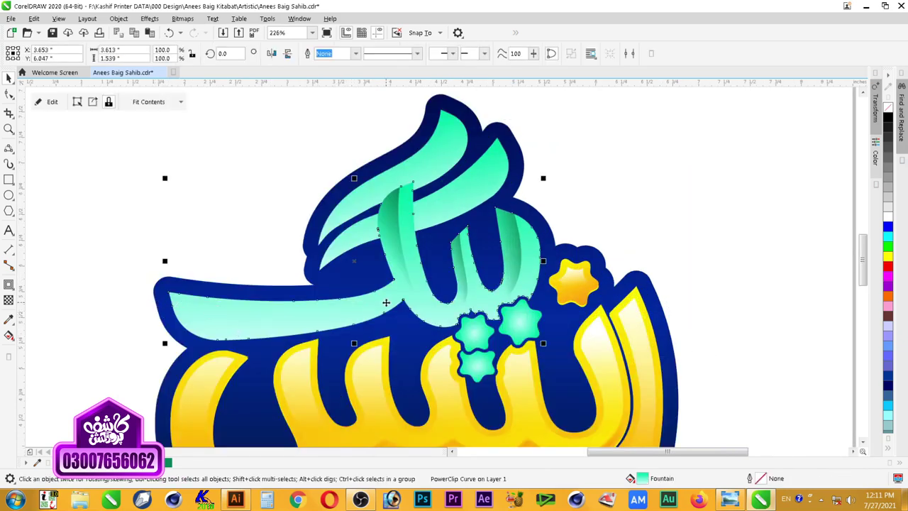
pyautogui.click(9, 148)
pyautogui.moveTo(129, 304); pyautogui.dragTo(395, 298)
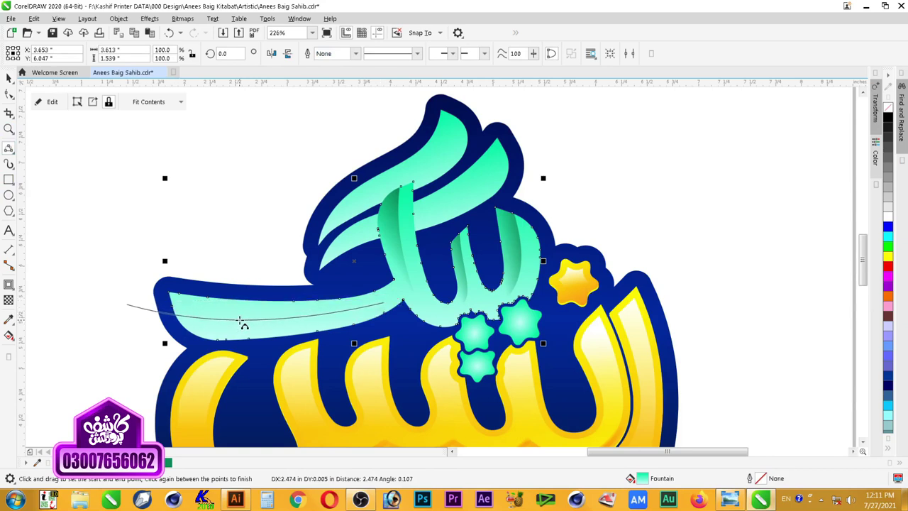
pyautogui.click(241, 322)
pyautogui.moveTo(128, 309); pyautogui.dragTo(387, 300)
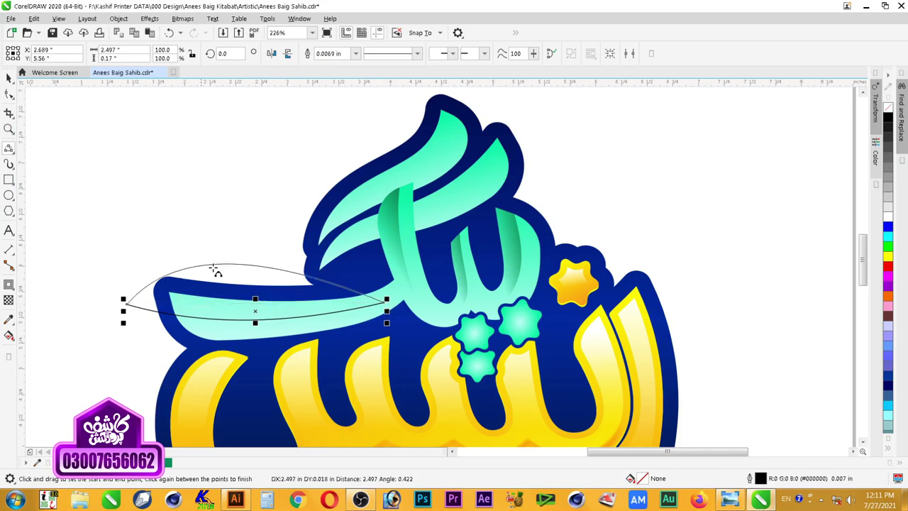
pyautogui.click(229, 265)
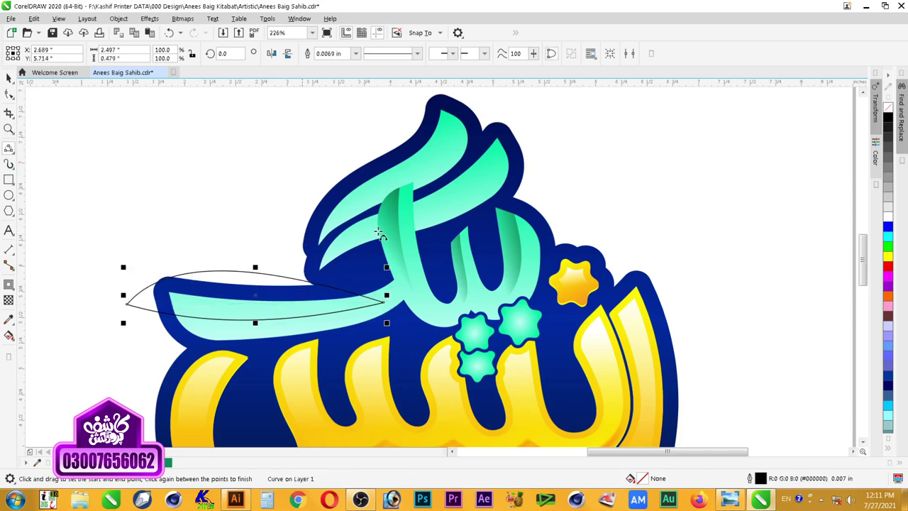
# Step: Fill the leaf dark green, remove its outline, and fade it top-to-bottom with transparency
pyautogui.click(169, 463)
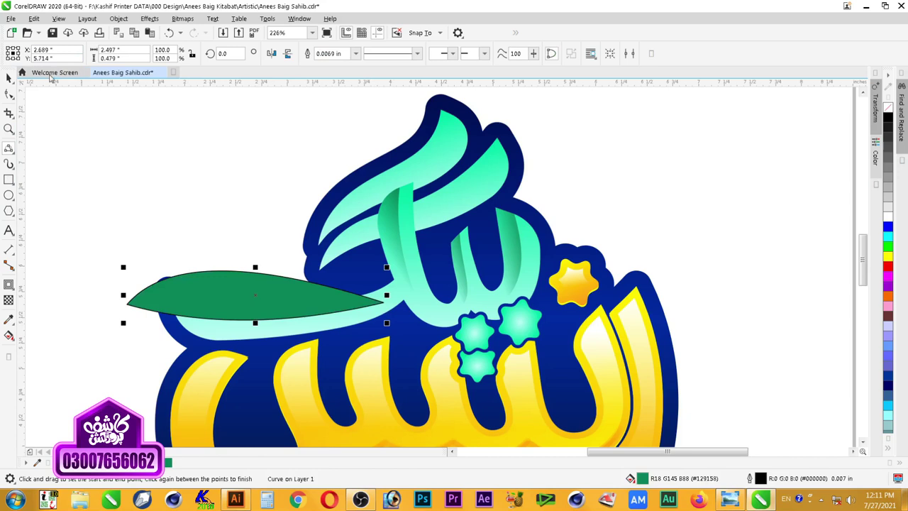
pyautogui.click(10, 78)
pyautogui.rightClick(888, 106)
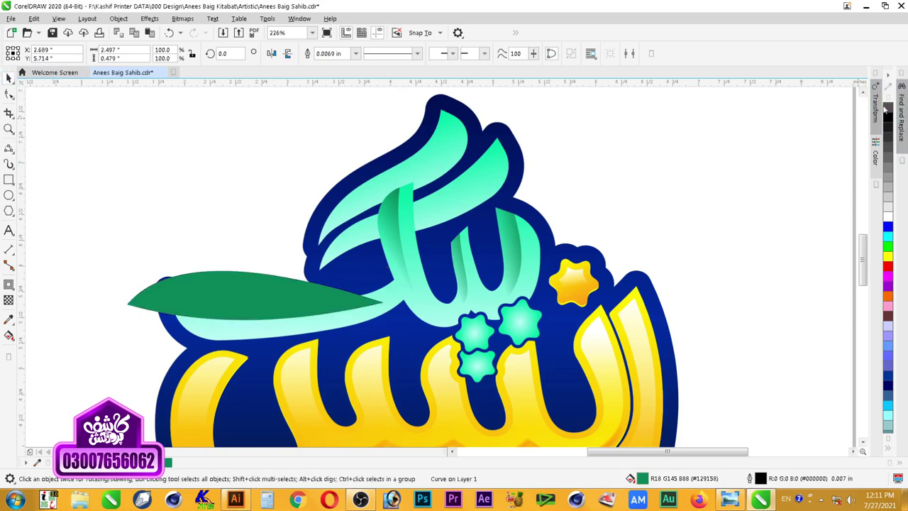
pyautogui.click(9, 300)
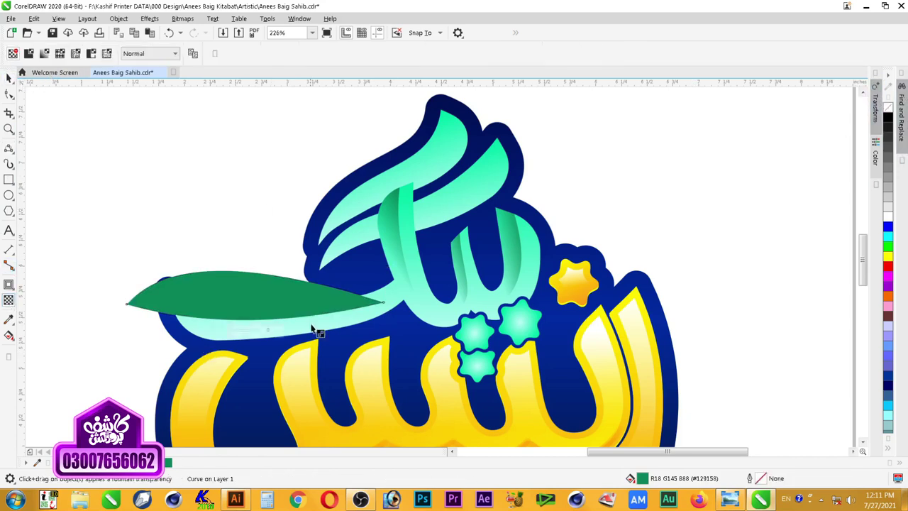
pyautogui.moveTo(254, 298)
pyautogui.mouseDown()
pyautogui.moveTo(260, 346)
pyautogui.moveTo(276, 326)
pyautogui.moveTo(253, 290)
pyautogui.mouseUp()
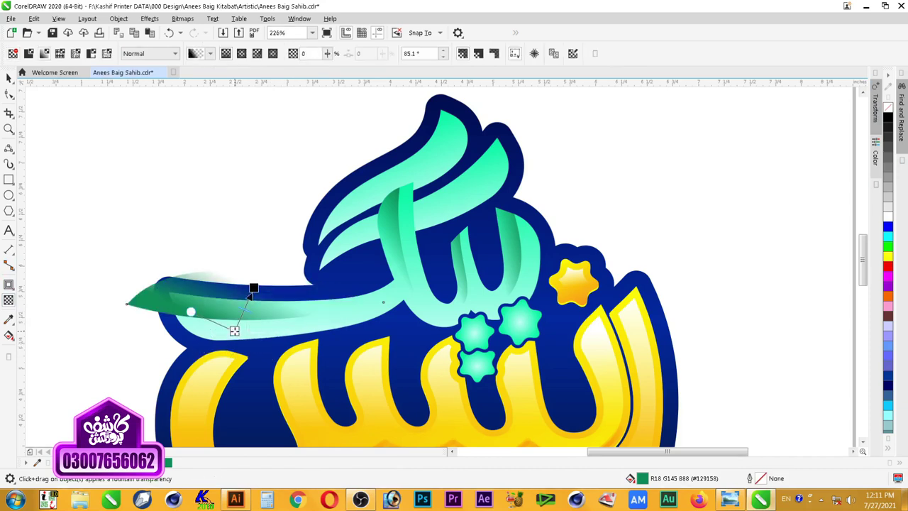
pyautogui.click(254, 287)
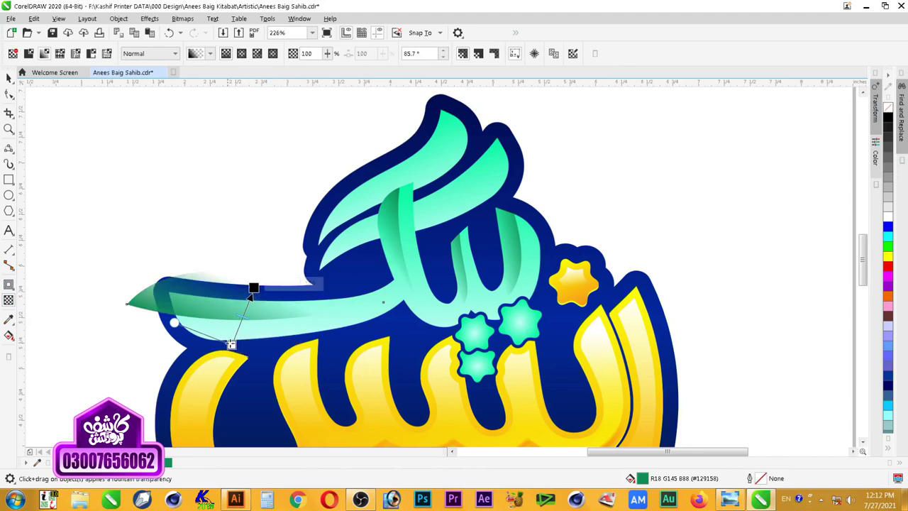
pyautogui.moveTo(231, 344); pyautogui.dragTo(239, 348)
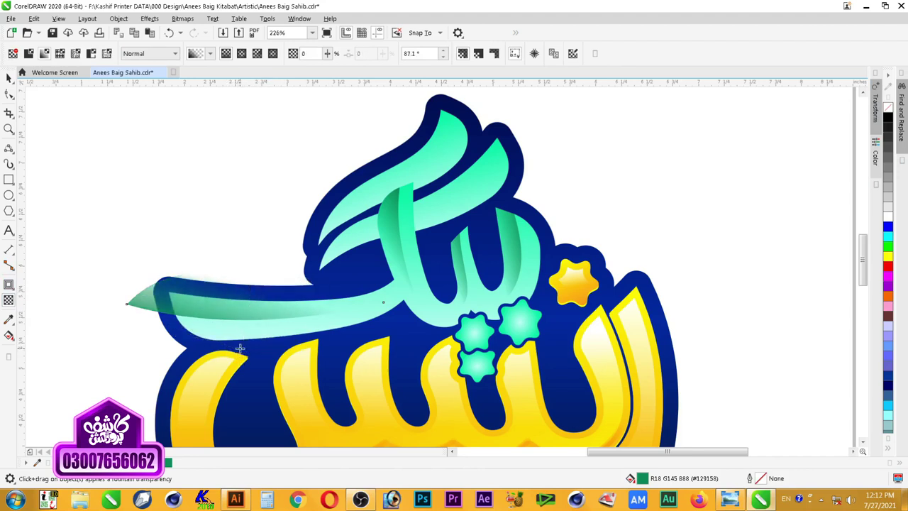
pyautogui.moveTo(254, 287); pyautogui.dragTo(249, 290)
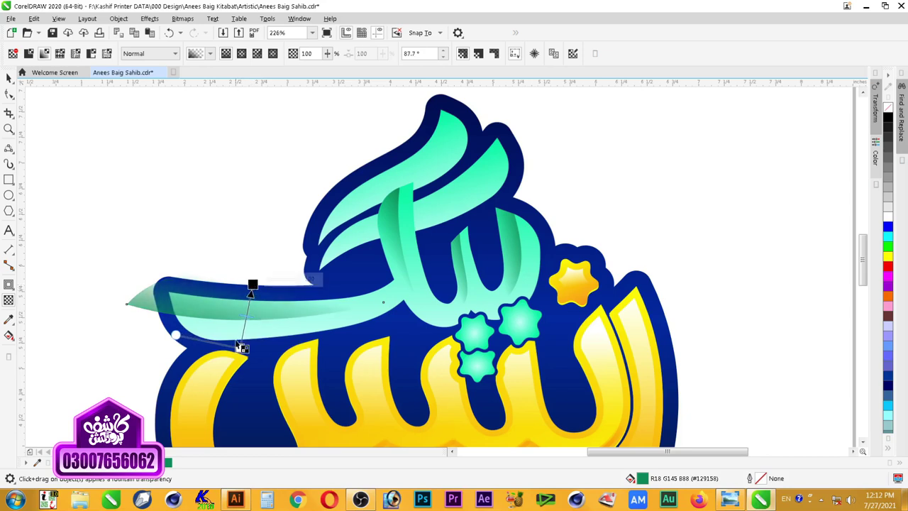
pyautogui.moveTo(239, 347); pyautogui.dragTo(244, 334)
pyautogui.press('space')
# Step: Clip the leaf inside the mint lettering and zoom to frame the logo
pyautogui.rightClick(197, 304)
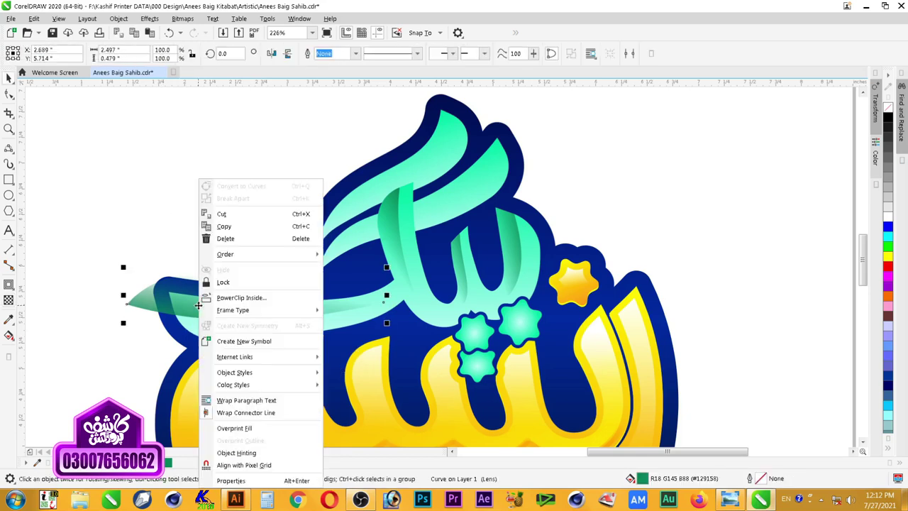
pyautogui.press('Escape')
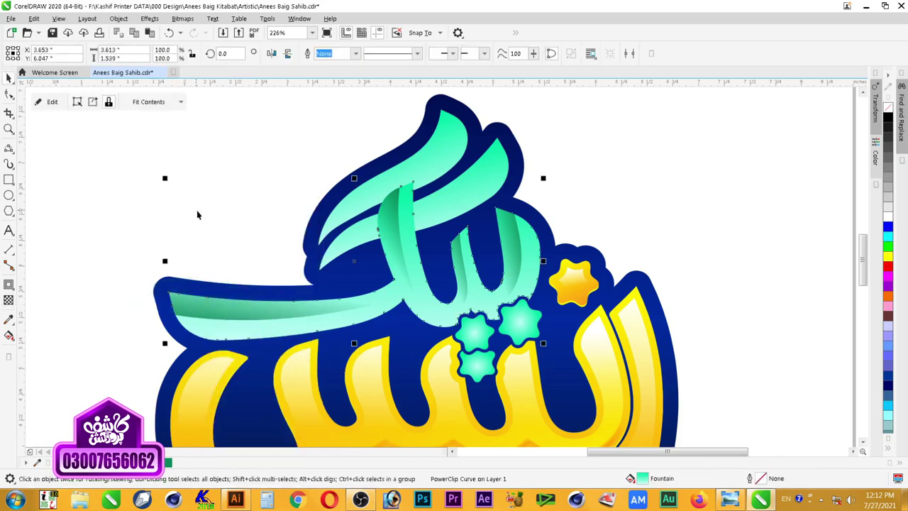
pyautogui.click(196, 211)
pyautogui.scroll(-3, 553, 248)
pyautogui.press('z')
pyautogui.moveTo(683, 162); pyautogui.dragTo(248, 361)
# Step: Zoom in on the upper teal strokes and turn on Snap To Objects
pyautogui.scroll(-3, 535, 347)
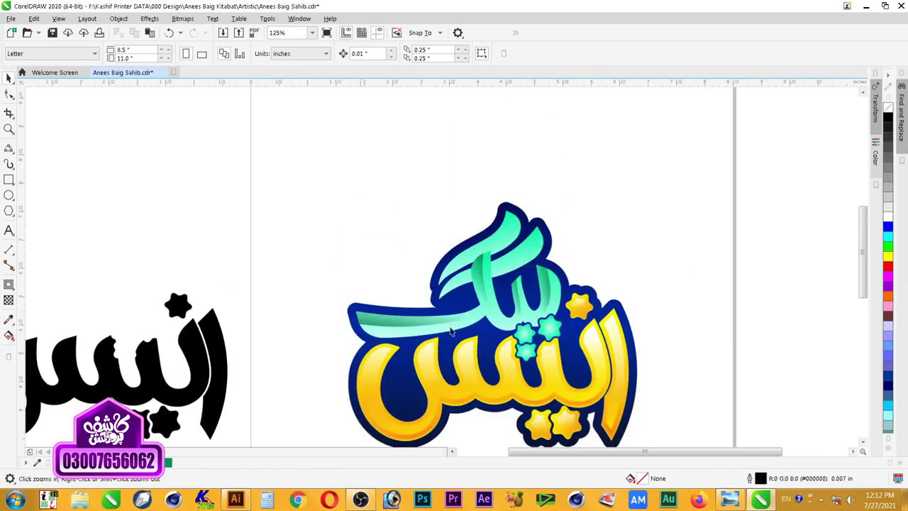
pyautogui.moveTo(258, 183); pyautogui.dragTo(628, 374)
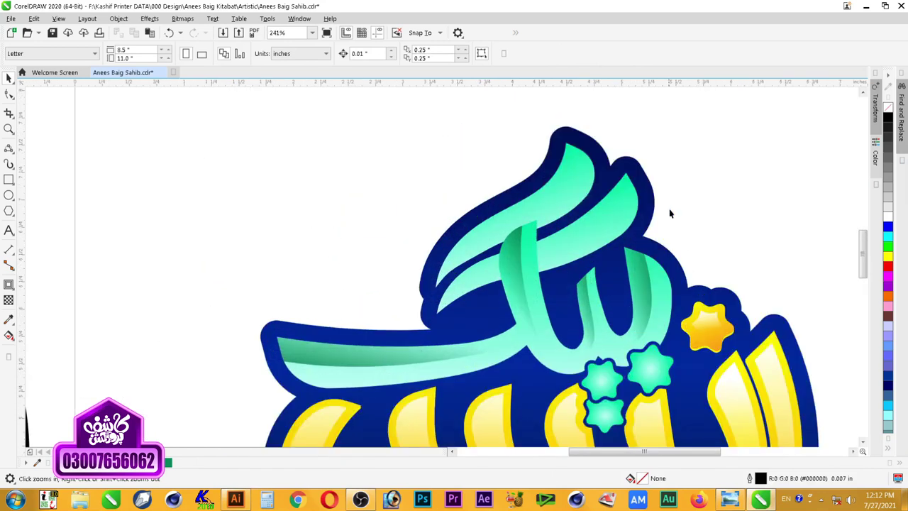
pyautogui.press('space')
pyautogui.click(596, 218)
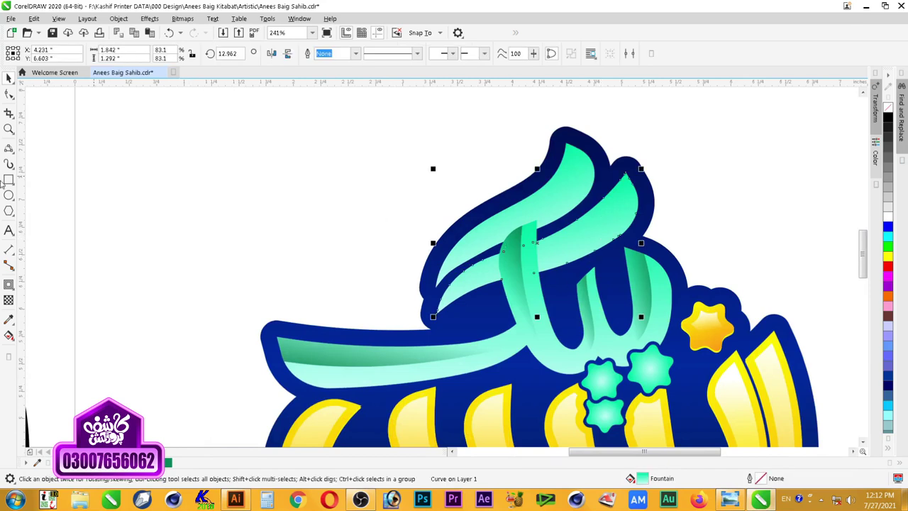
pyautogui.click(9, 148)
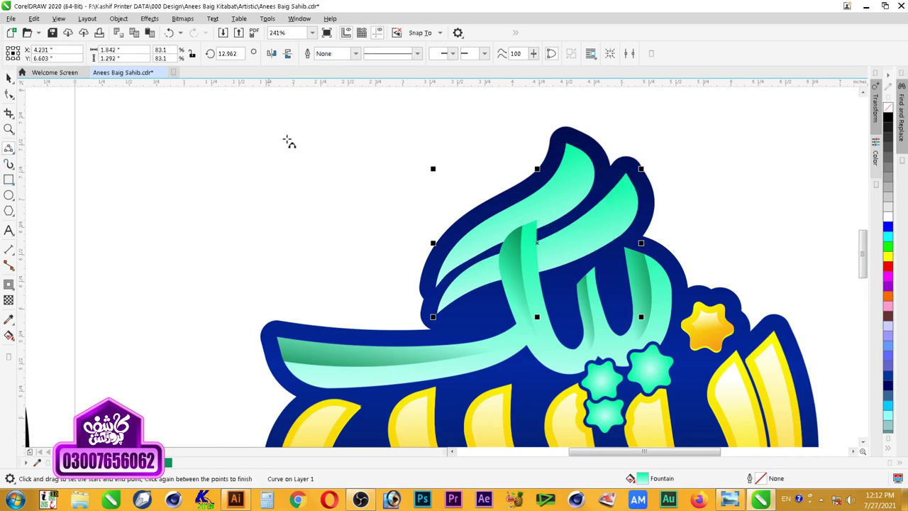
pyautogui.click(415, 36)
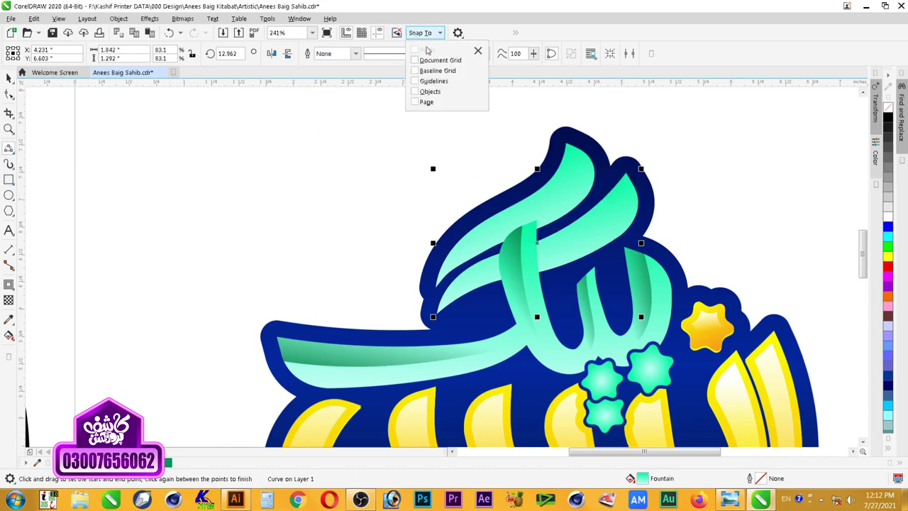
pyautogui.click(430, 92)
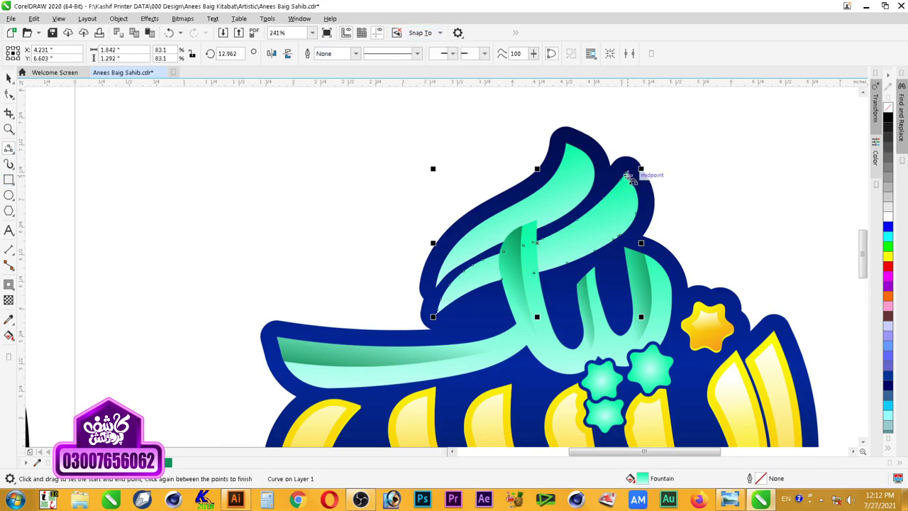
# Step: Draw the leaf's edge along the lower upper stroke with two 3-point curves and add a node
pyautogui.moveTo(626, 174); pyautogui.dragTo(544, 257)
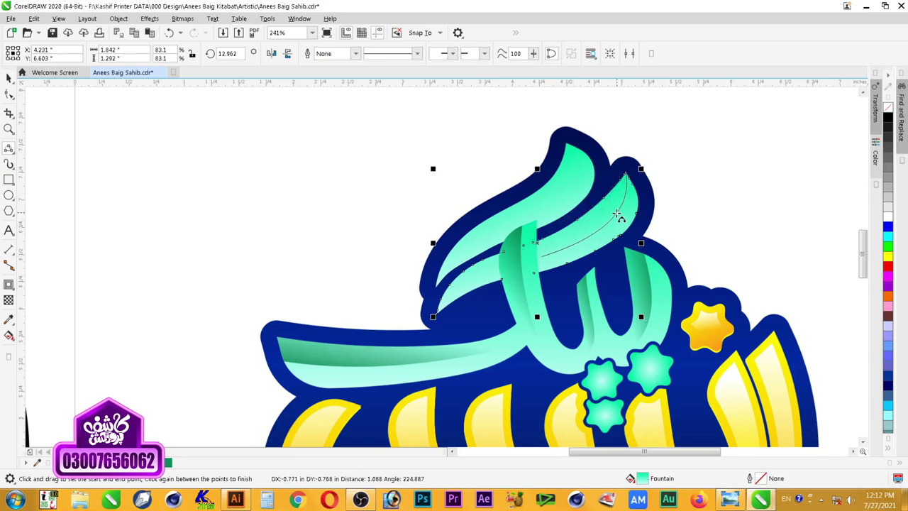
pyautogui.click(615, 215)
pyautogui.moveTo(539, 259); pyautogui.dragTo(438, 314)
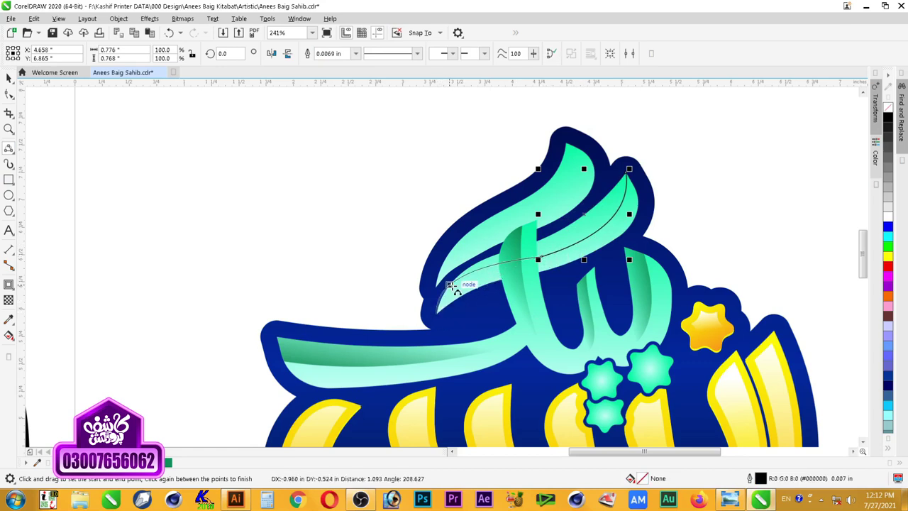
pyautogui.click(476, 278)
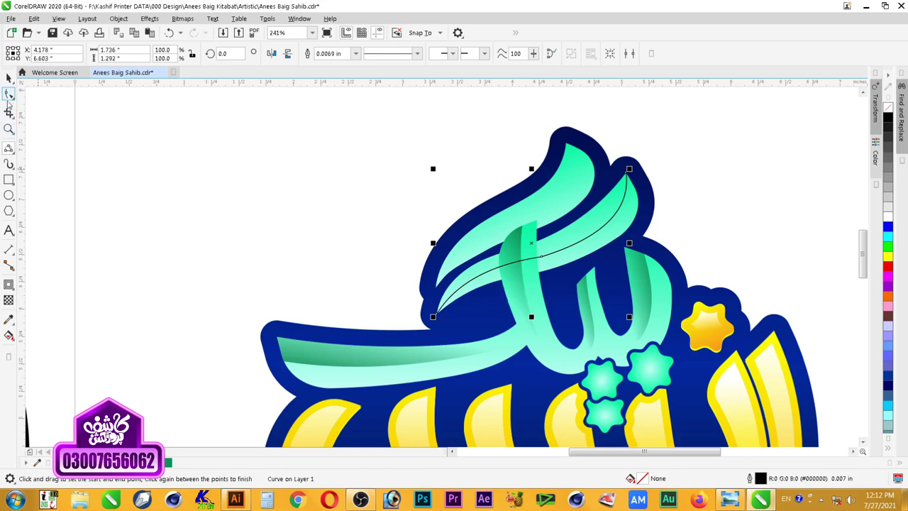
pyautogui.click(8, 95)
pyautogui.doubleClick(608, 226)
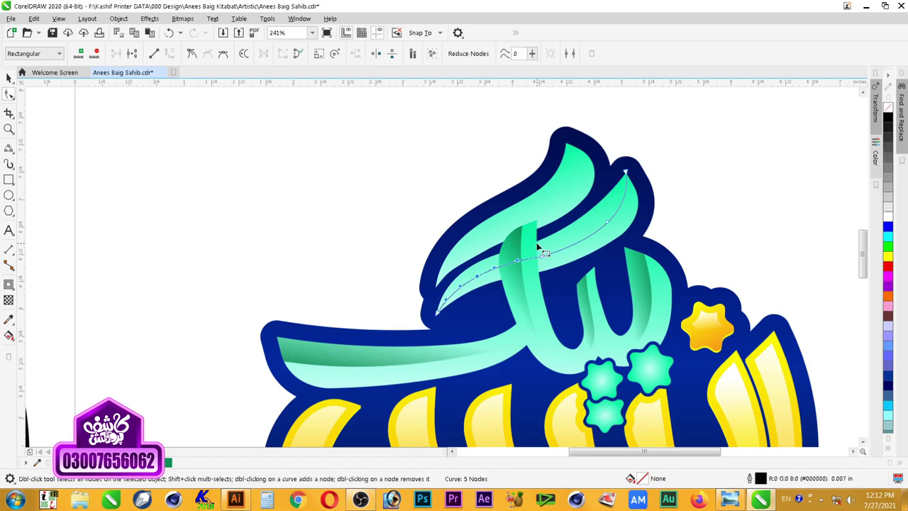
pyautogui.press('space')
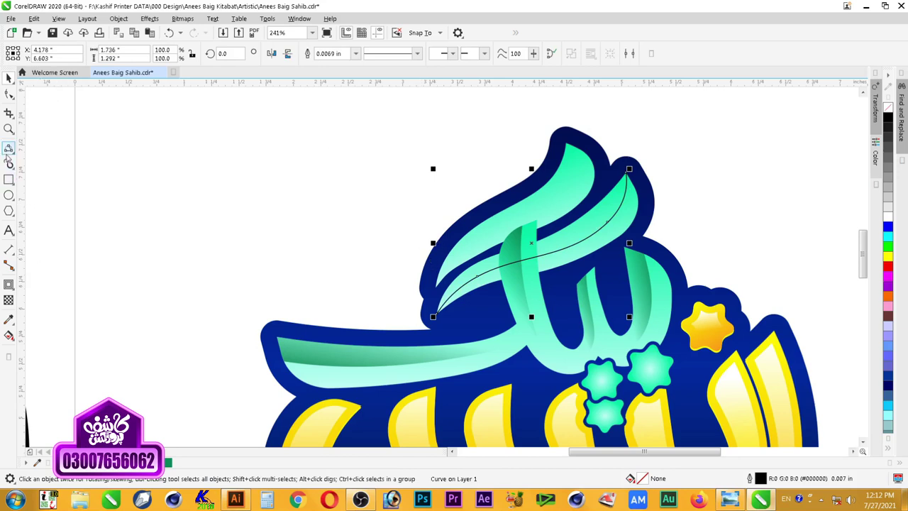
# Step: Close the leaf shape with a third 3-point curve between its end nodes
pyautogui.click(8, 147)
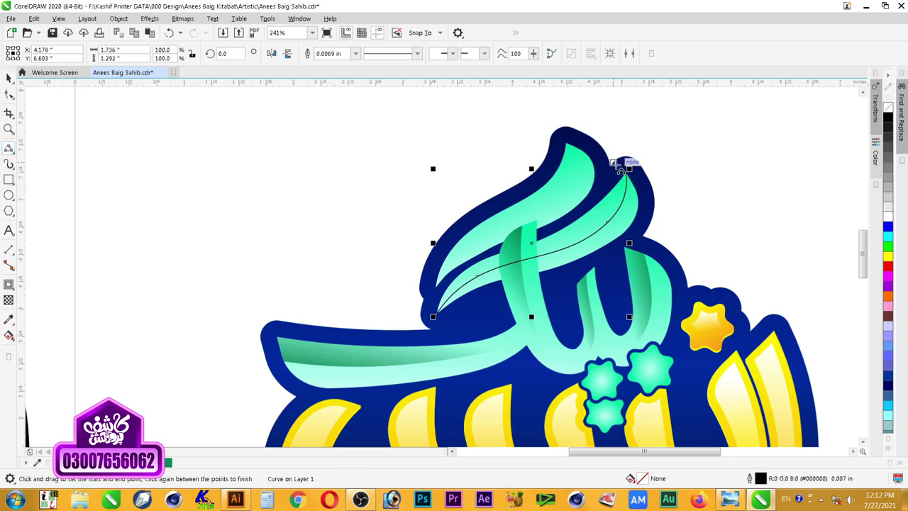
pyautogui.moveTo(625, 172); pyautogui.dragTo(435, 314)
pyautogui.click(457, 253)
pyautogui.press('space')
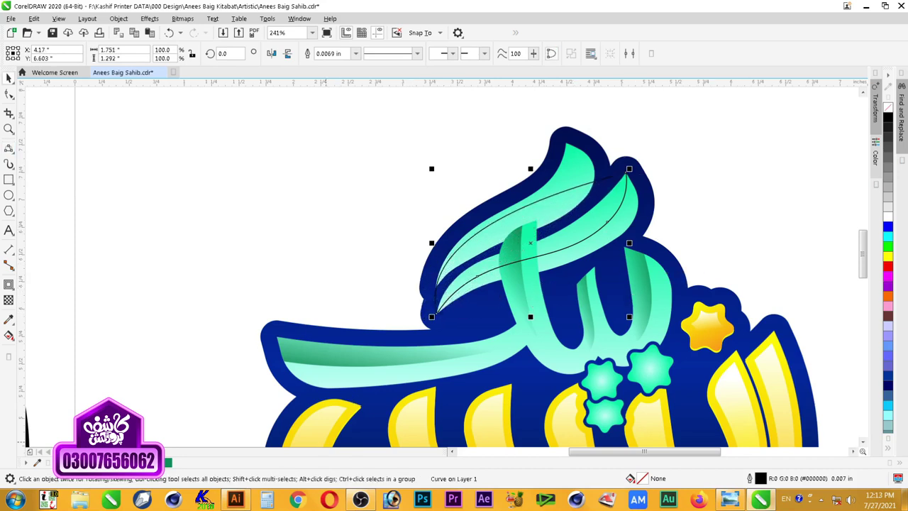
# Step: Fill the leaf dark green, remove its outline, and fade it with a fountain transparency
pyautogui.click(168, 462)
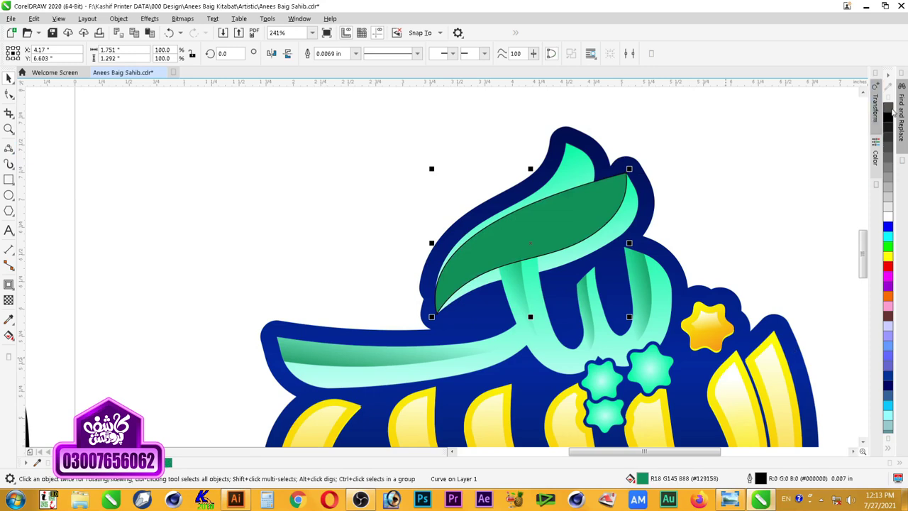
pyautogui.rightClick(887, 107)
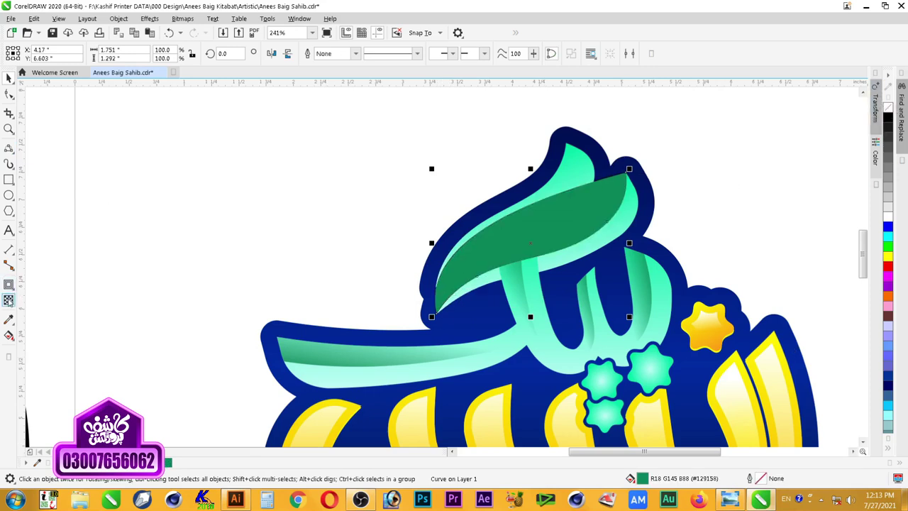
pyautogui.click(9, 299)
pyautogui.moveTo(560, 268); pyautogui.dragTo(535, 219)
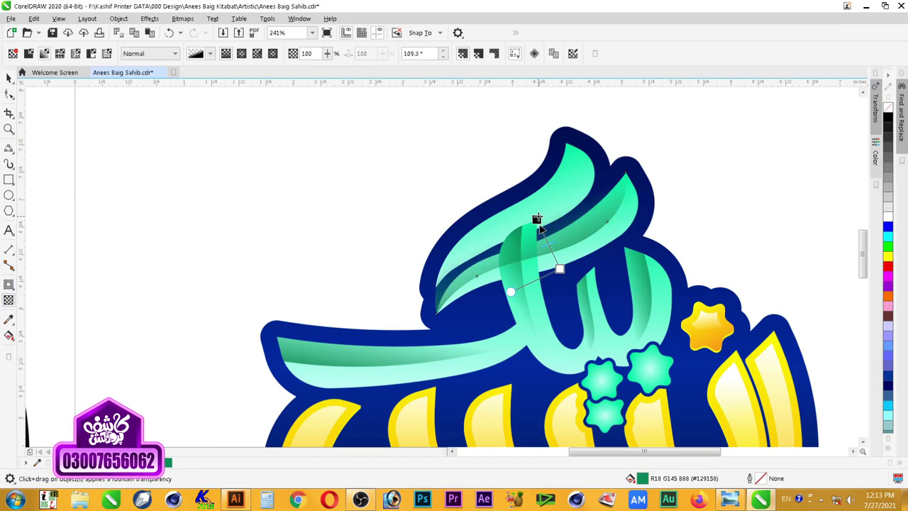
pyautogui.press('space')
pyautogui.click(713, 172)
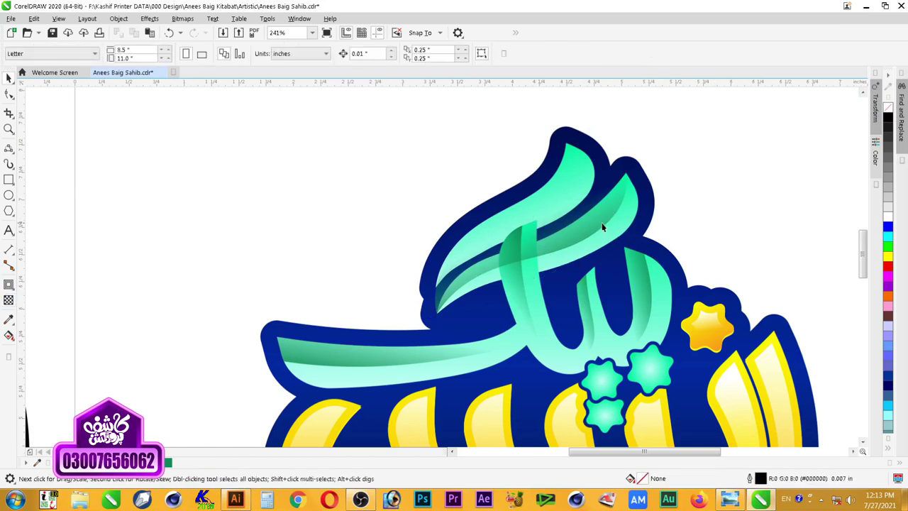
# Step: Reselect the green leaf, then select the topmost teal stroke to shade next
pyautogui.click(600, 224)
pyautogui.rightClick(599, 222)
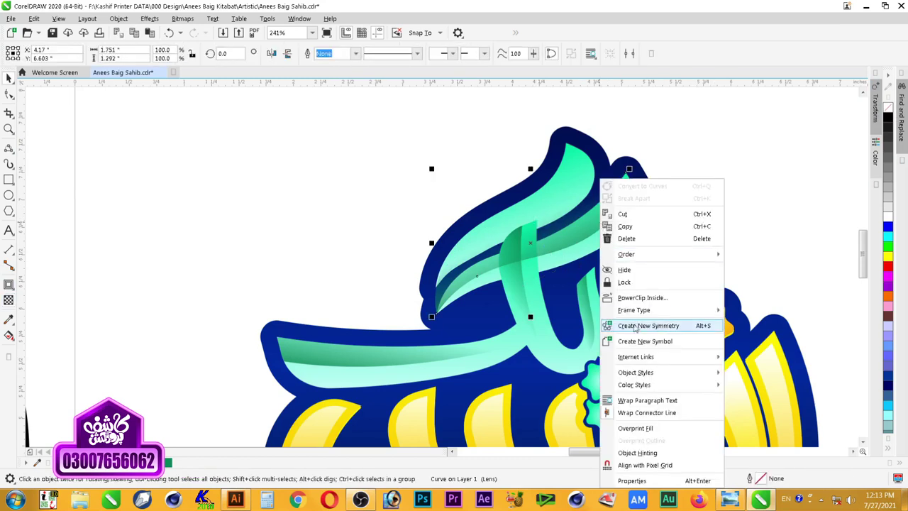
pyautogui.click(647, 287)
pyautogui.click(608, 239)
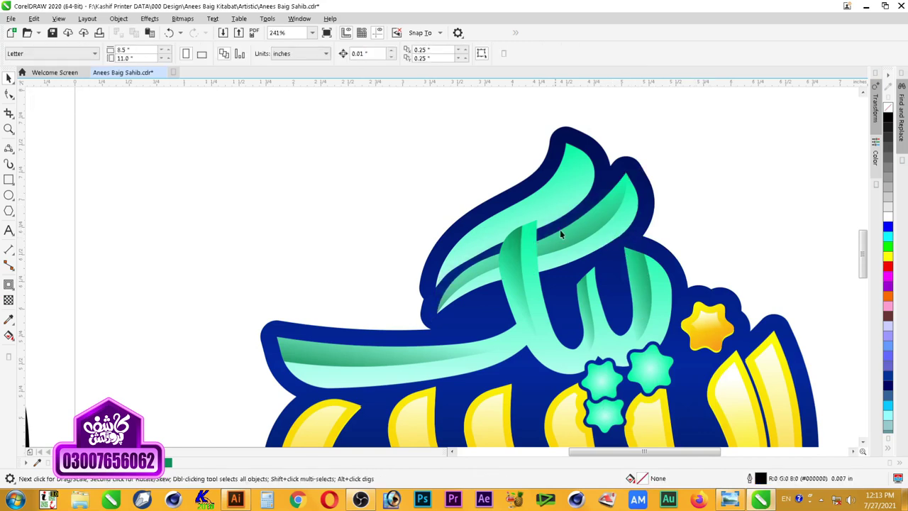
pyautogui.click(554, 193)
pyautogui.press('space')
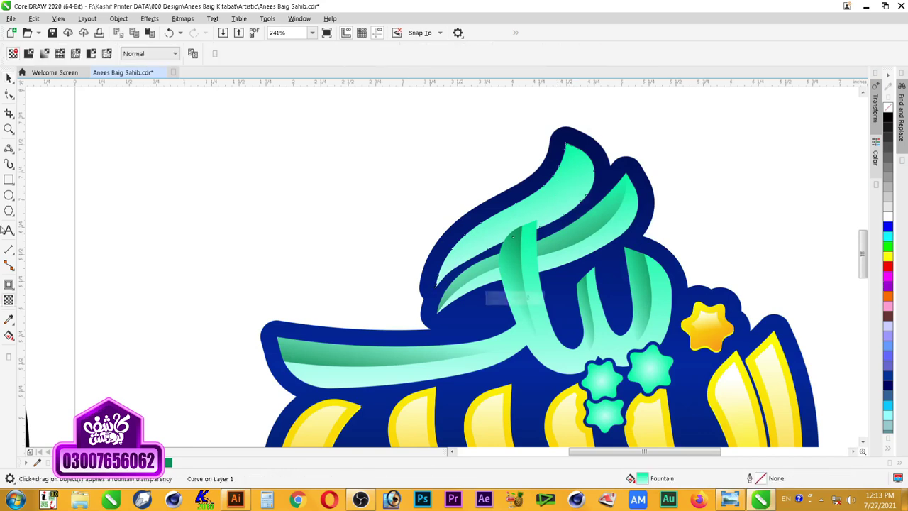
pyautogui.click(8, 147)
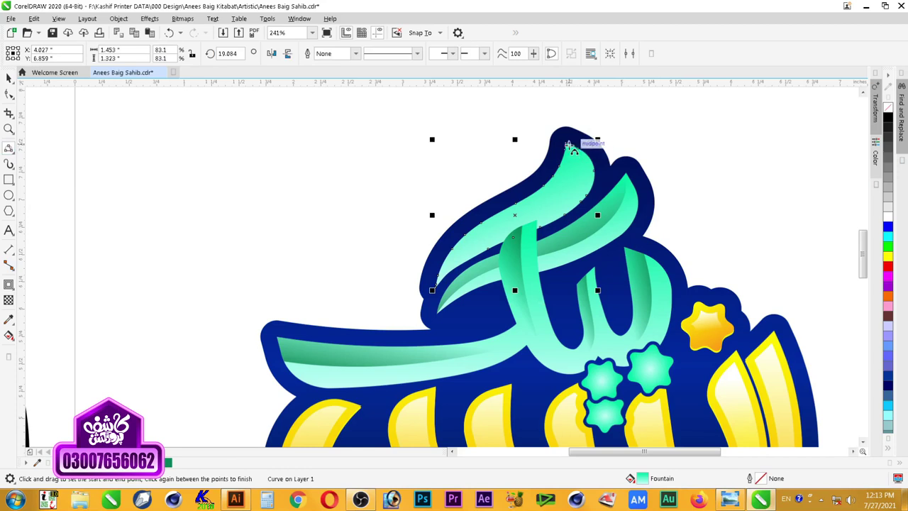
# Step: Draw the top stroke's leaf edge with two 3-point curves and tidy its nodes
pyautogui.moveTo(565, 144); pyautogui.dragTo(507, 225)
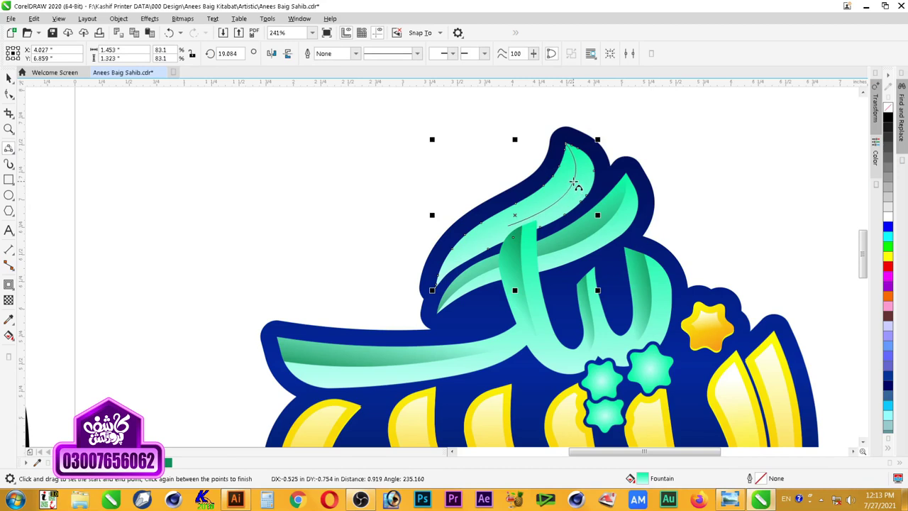
pyautogui.click(574, 183)
pyautogui.moveTo(506, 227); pyautogui.dragTo(436, 285)
pyautogui.click(471, 246)
pyautogui.click(9, 93)
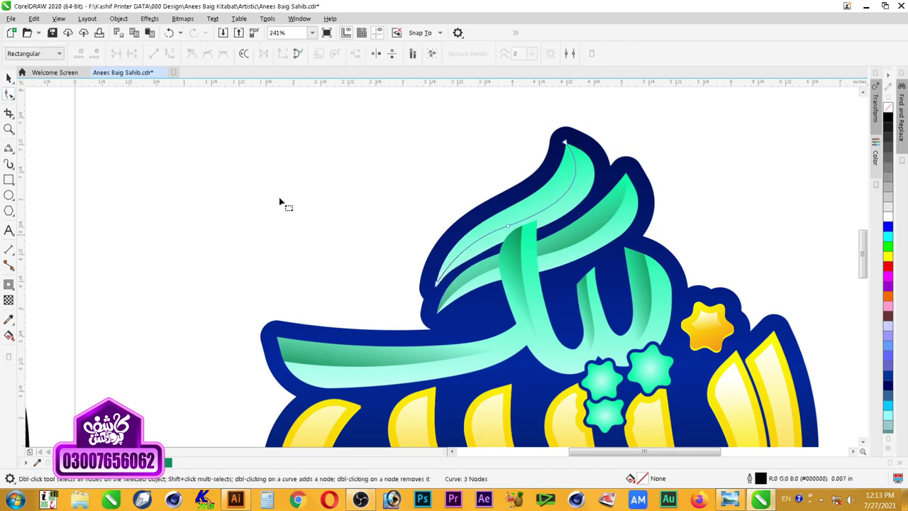
pyautogui.doubleClick(469, 247)
pyautogui.doubleClick(562, 203)
pyautogui.press('Delete')
# Step: Close the leaf, fill it dark green without outline, and fade it with a fountain transparency
pyautogui.click(8, 148)
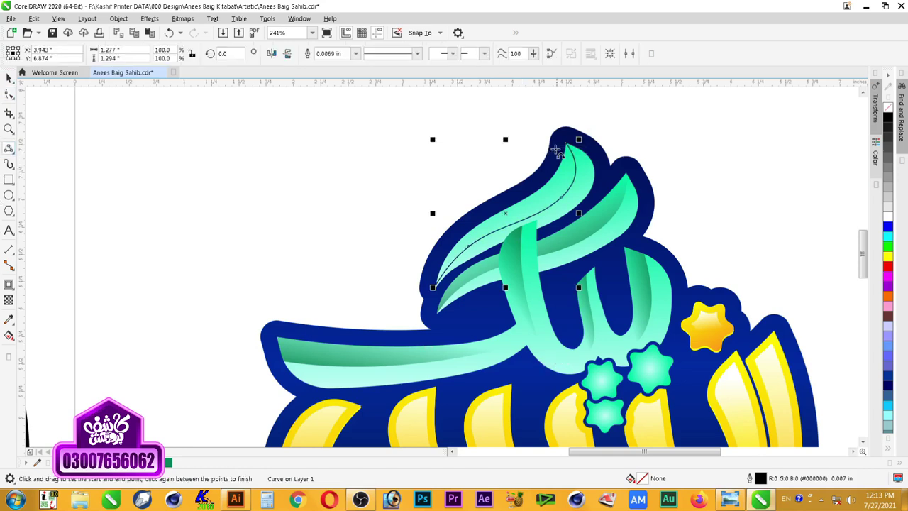
pyautogui.moveTo(570, 142); pyautogui.dragTo(438, 285)
pyautogui.click(408, 232)
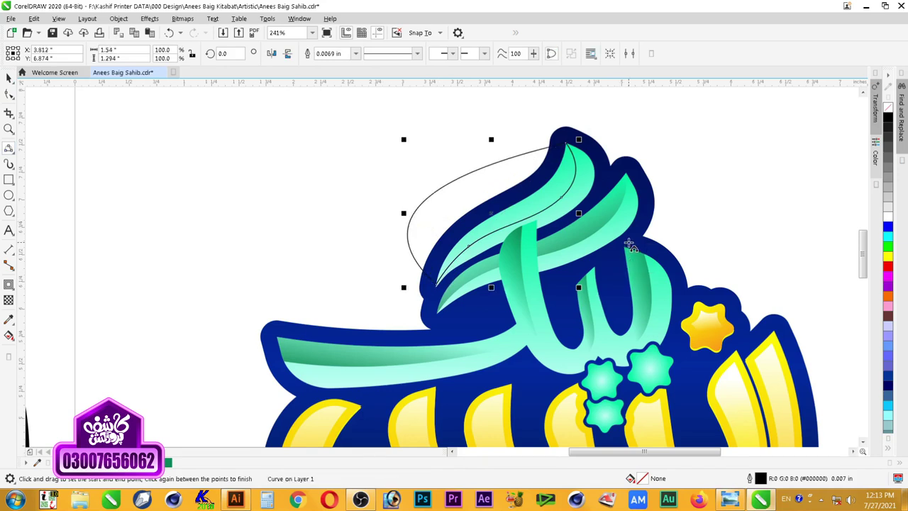
pyautogui.click(168, 461)
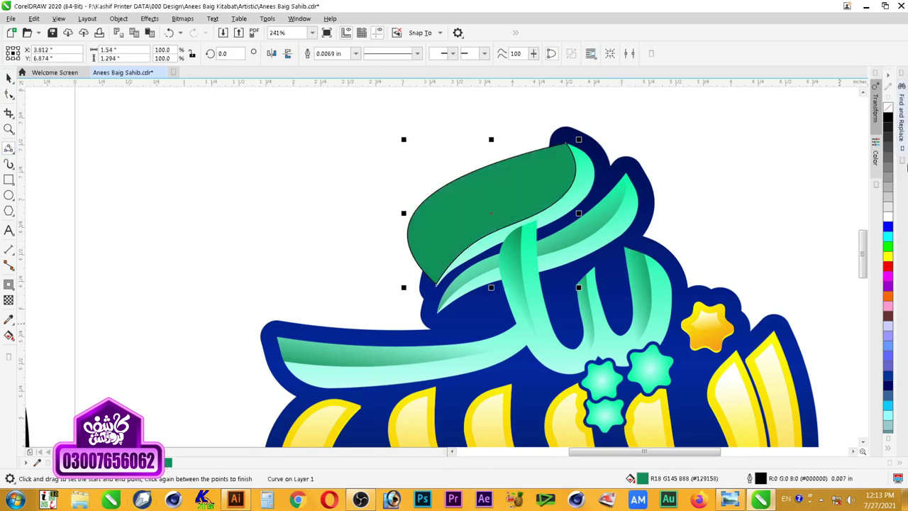
pyautogui.rightClick(888, 106)
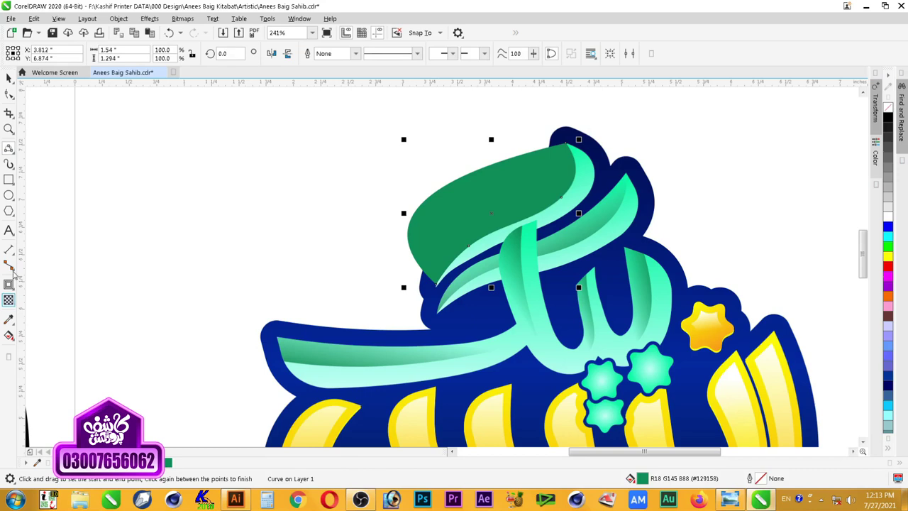
pyautogui.click(8, 301)
pyautogui.moveTo(487, 191); pyautogui.dragTo(537, 229)
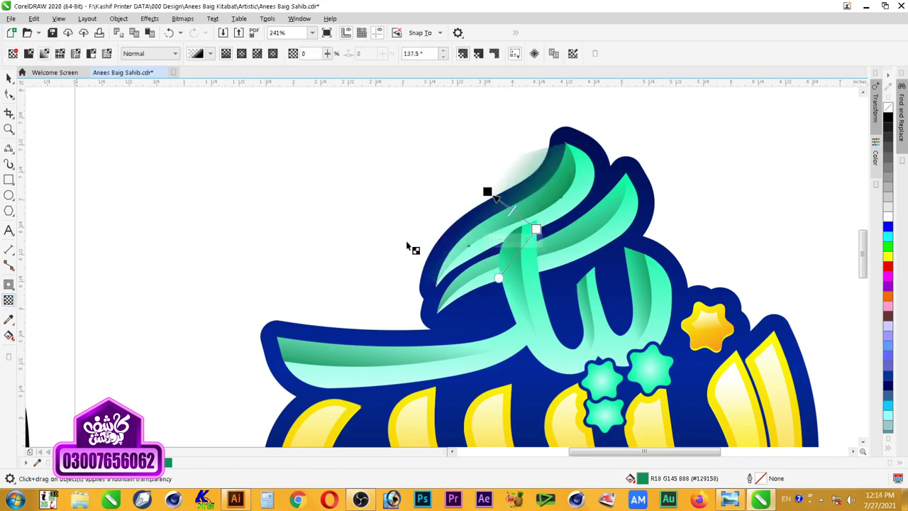
# Step: PowerClip the leaf inside the topmost teal stroke and zoom out to the whole design
pyautogui.click(8, 78)
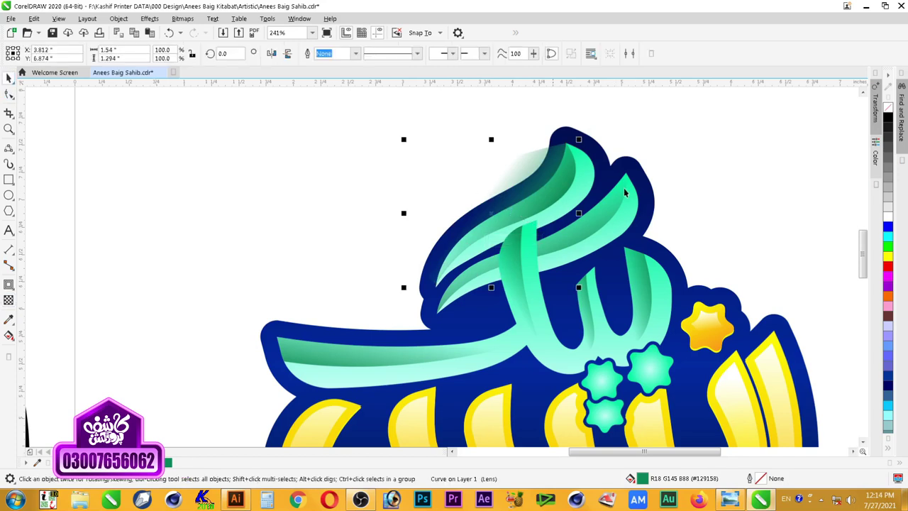
pyautogui.rightClick(531, 162)
pyautogui.click(592, 281)
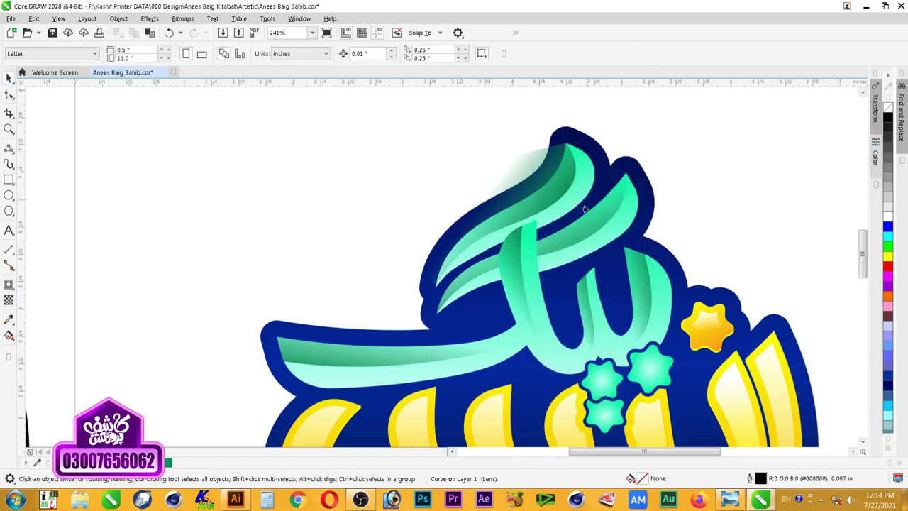
pyautogui.click(578, 194)
pyautogui.press('z')
pyautogui.rightClick(696, 135)
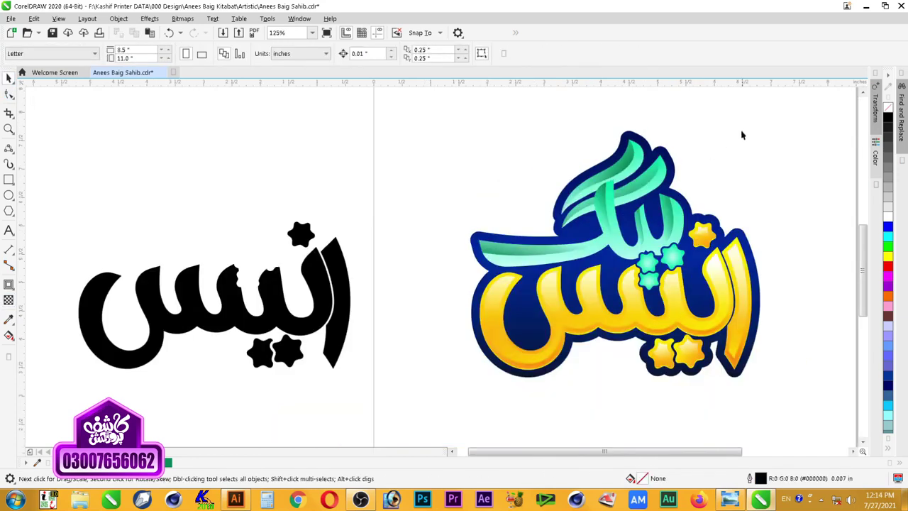
# Step: Inside the clipped lettering, rotate the leaf's fountain transparency to about 117.3°
pyautogui.moveTo(749, 151); pyautogui.dragTo(561, 268)
pyautogui.click(467, 225)
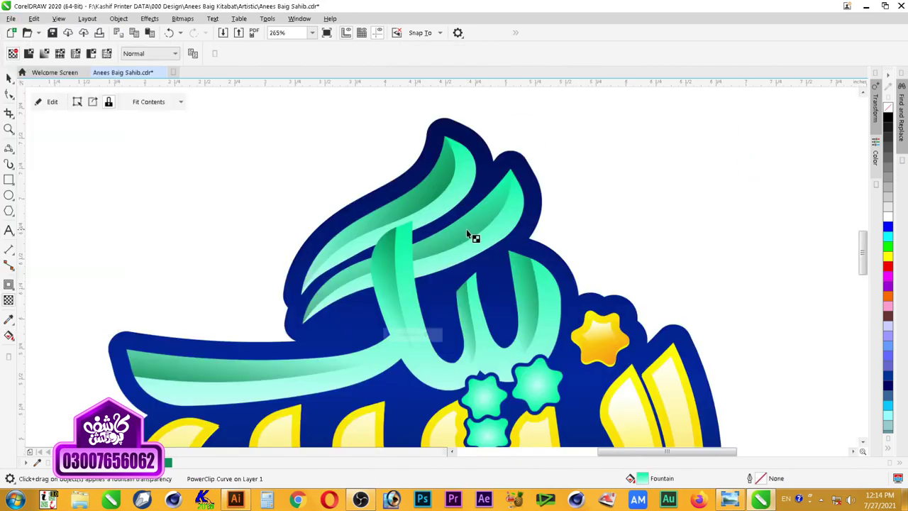
pyautogui.press('space')
pyautogui.keyDown('ctrl'); pyautogui.click(474, 234); pyautogui.keyUp('ctrl')
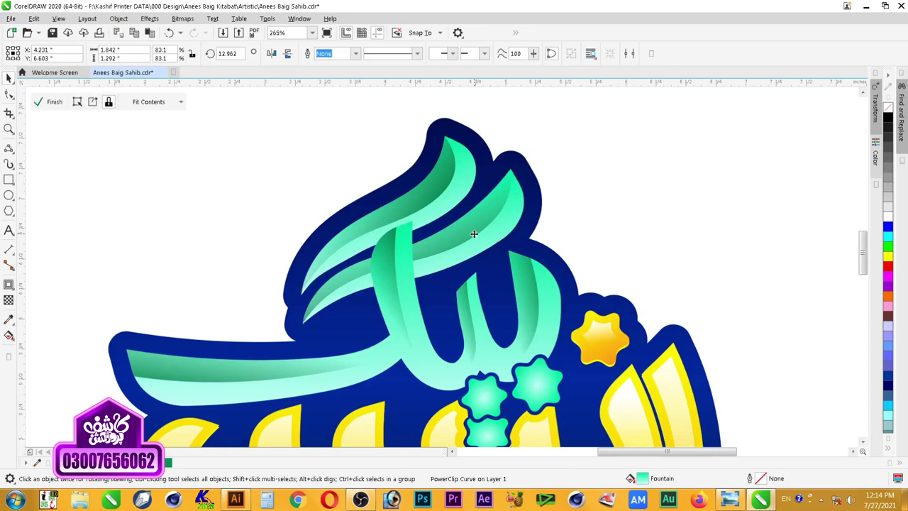
pyautogui.press('space')
pyautogui.moveTo(437, 275); pyautogui.dragTo(447, 277)
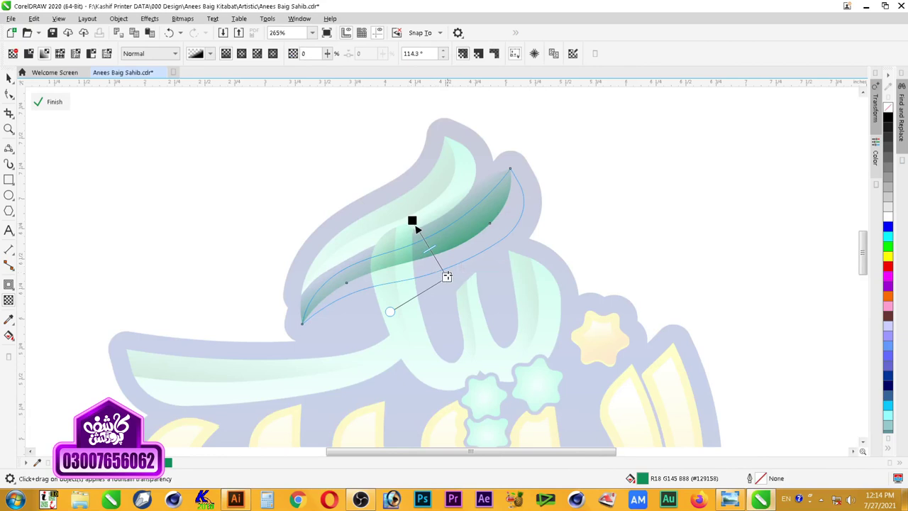
pyautogui.moveTo(446, 277); pyautogui.dragTo(444, 278)
pyautogui.press('space')
pyautogui.keyDown('ctrl'); pyautogui.click(640, 211); pyautogui.keyUp('ctrl')
# Step: Zoom in on the top teal lettering and select the clipped strokes
pyautogui.scroll(-1, 578, 176)
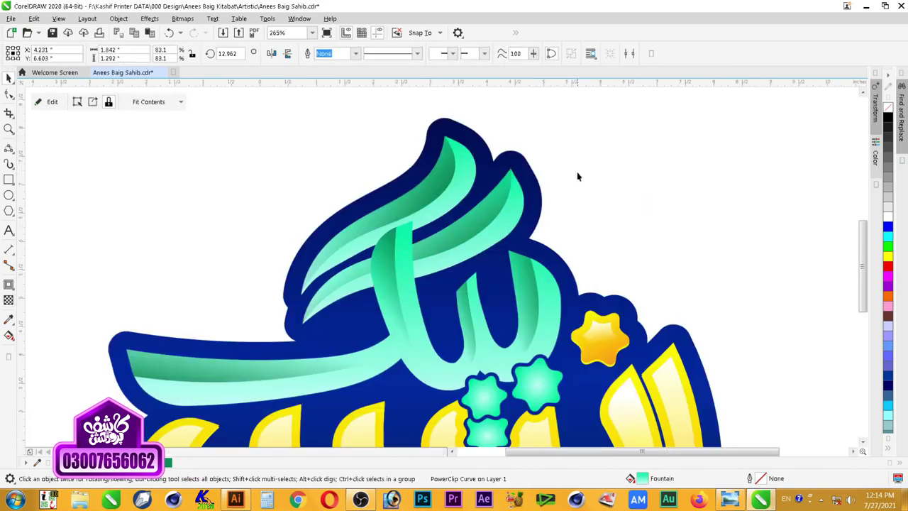
pyautogui.scroll(-1, 658, 156)
pyautogui.press('F2')
pyautogui.moveTo(671, 136); pyautogui.dragTo(423, 274)
pyautogui.click(456, 174)
pyautogui.press('F2')
pyautogui.moveTo(440, 147); pyautogui.dragTo(660, 296)
pyautogui.click(409, 248)
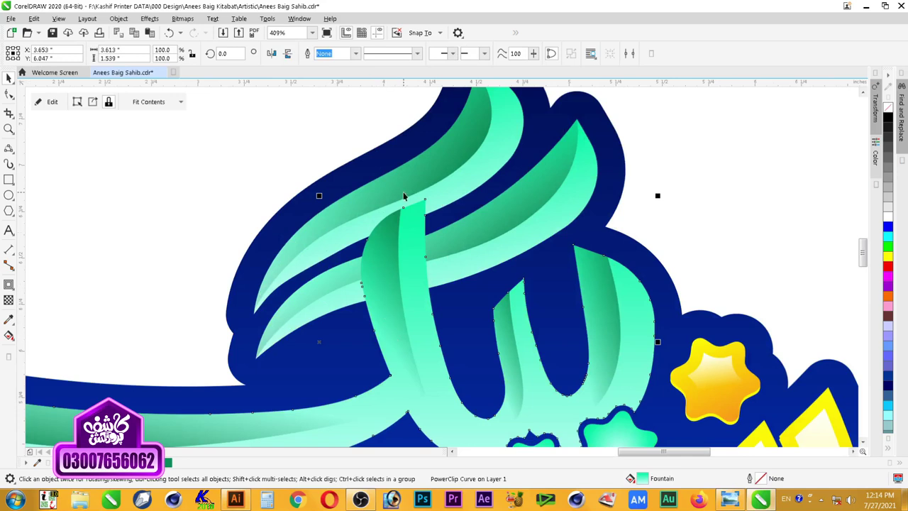
pyautogui.scroll(-1, 448, 255)
pyautogui.press('F2')
pyautogui.moveTo(271, 134); pyautogui.dragTo(569, 374)
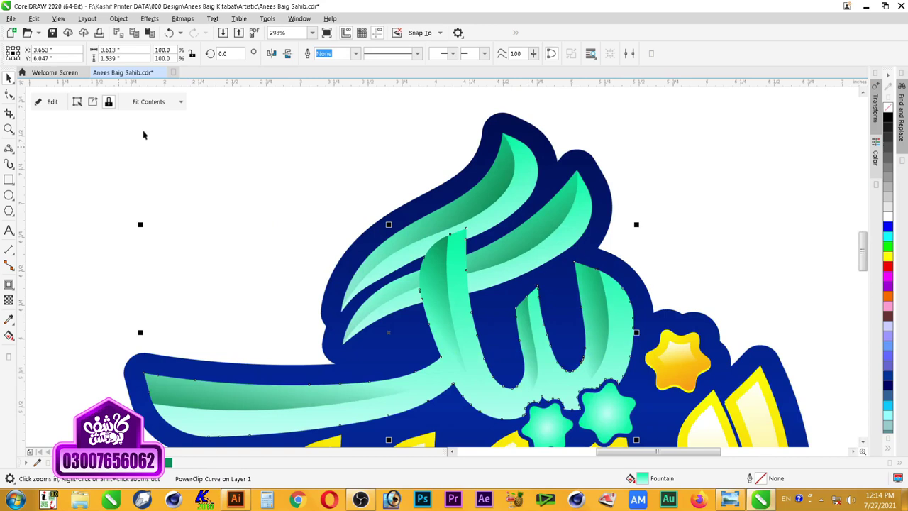
# Step: Add a drop shadow to the teal lettering with opacity 100
pyautogui.click(9, 285)
pyautogui.click(9, 284)
pyautogui.click(10, 285)
pyautogui.click(39, 289)
pyautogui.moveTo(388, 332); pyautogui.dragTo(633, 333)
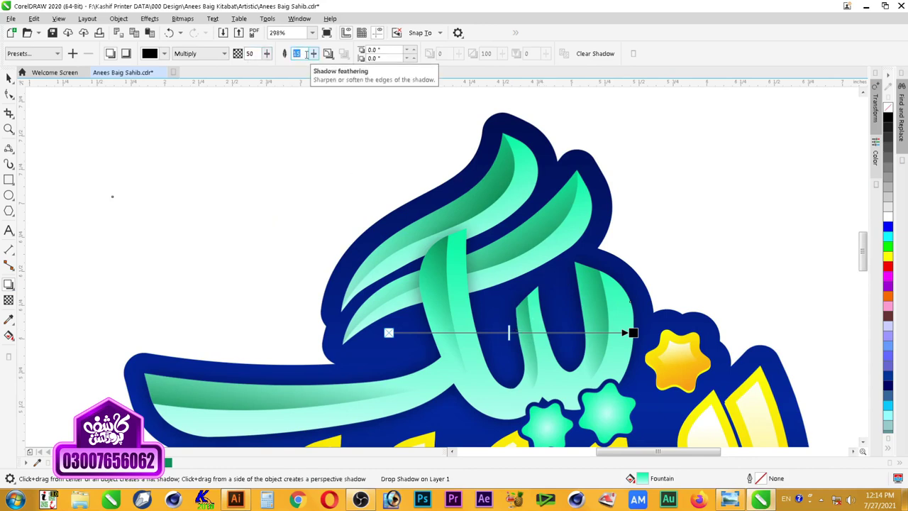
pyautogui.press('Tab')
pyautogui.press('Tab')
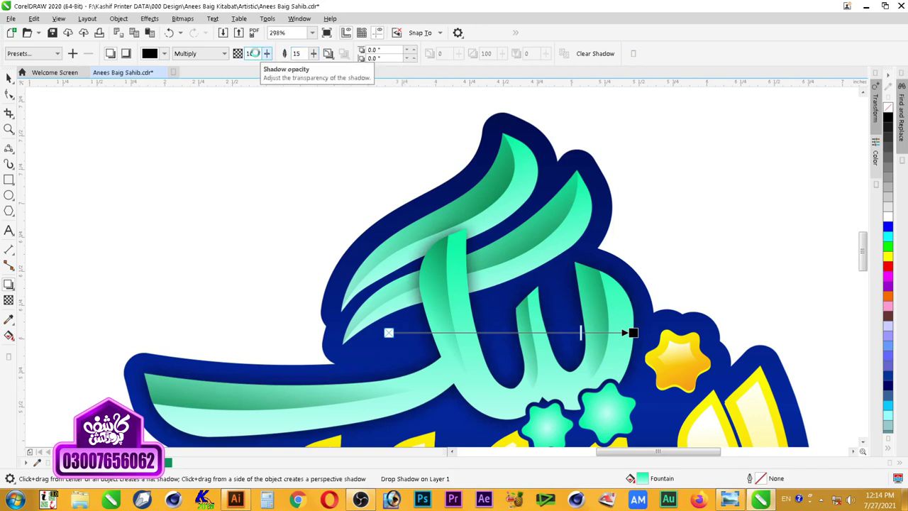
pyautogui.write('100')
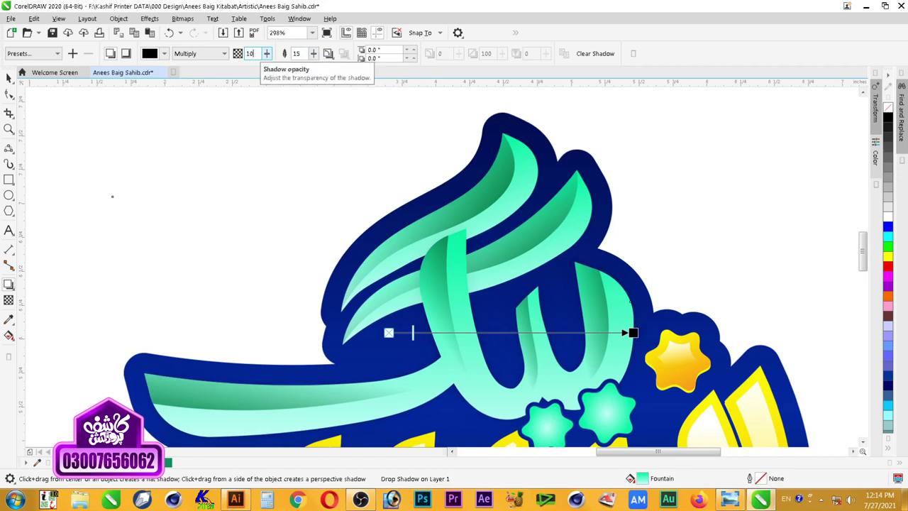
pyautogui.press('Return')
# Step: Set the shadow to Normal mode, a sampled dark green colour, and feathering 10 Outside
pyautogui.click(191, 59)
pyautogui.click(193, 68)
pyautogui.click(149, 54)
pyautogui.click(152, 76)
pyautogui.click(256, 219)
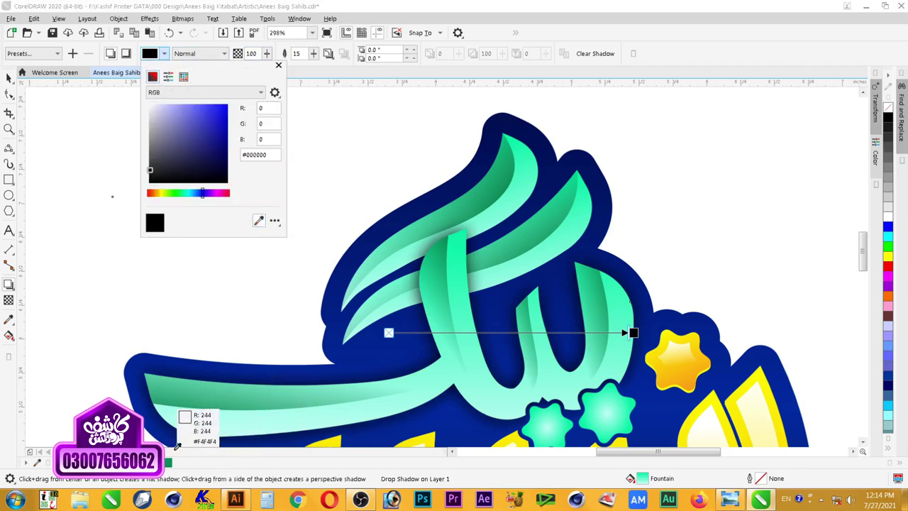
pyautogui.click(169, 462)
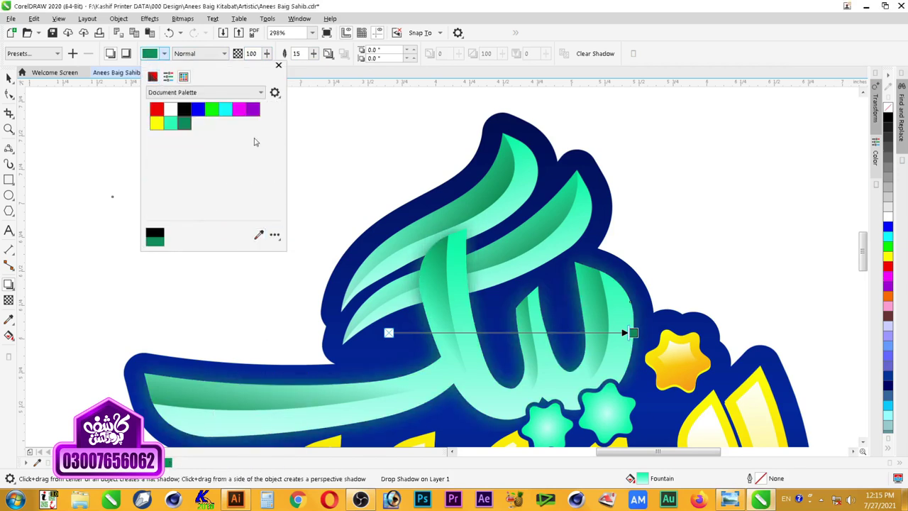
pyautogui.click(329, 54)
pyautogui.click(328, 54)
pyautogui.click(345, 106)
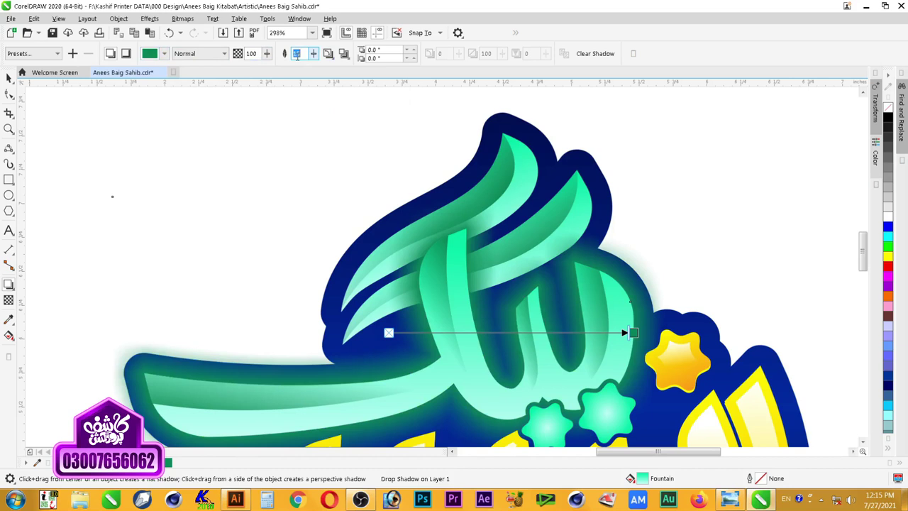
pyautogui.write('10')
pyautogui.press('Return')
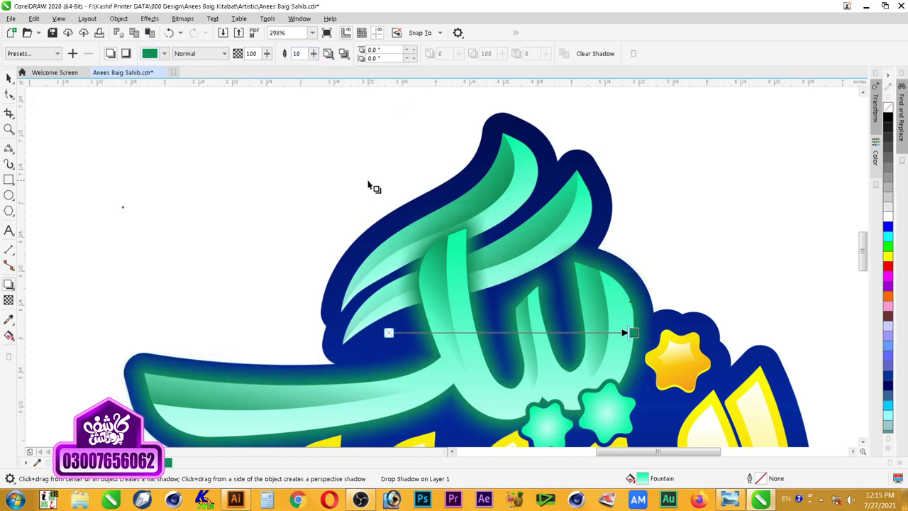
# Step: Break the shadow apart into its own glow object and select it
pyautogui.click(9, 78)
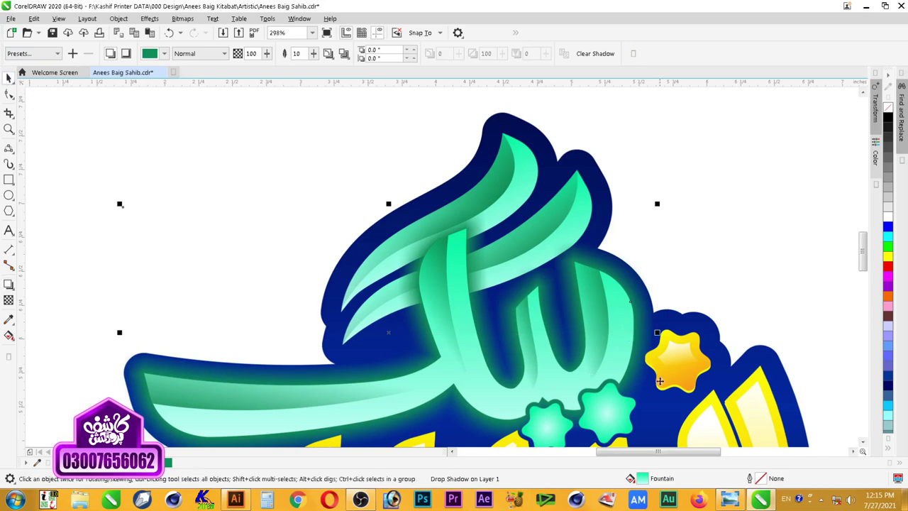
pyautogui.rightClick(470, 236)
pyautogui.click(521, 249)
pyautogui.click(496, 269)
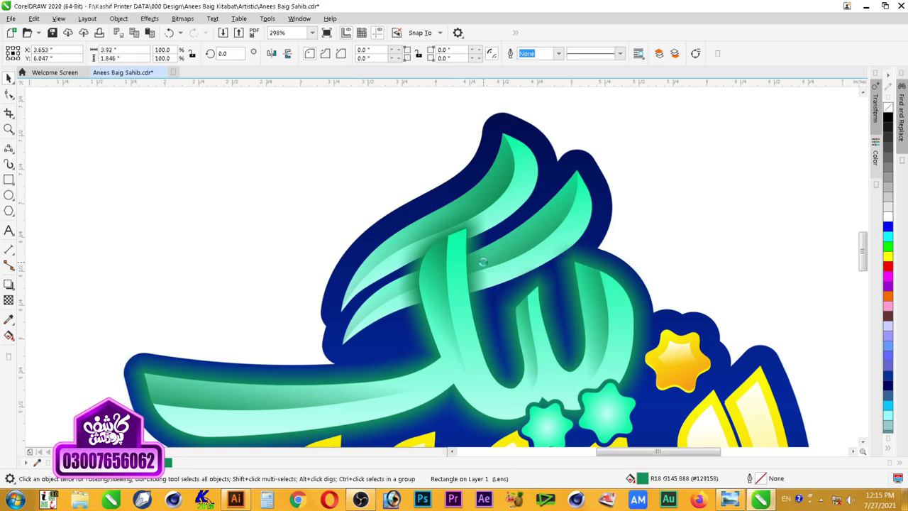
# Step: Bring the glow to the front and PowerClip it inside the teal lettering
pyautogui.hotkey('shift', 'pageup')
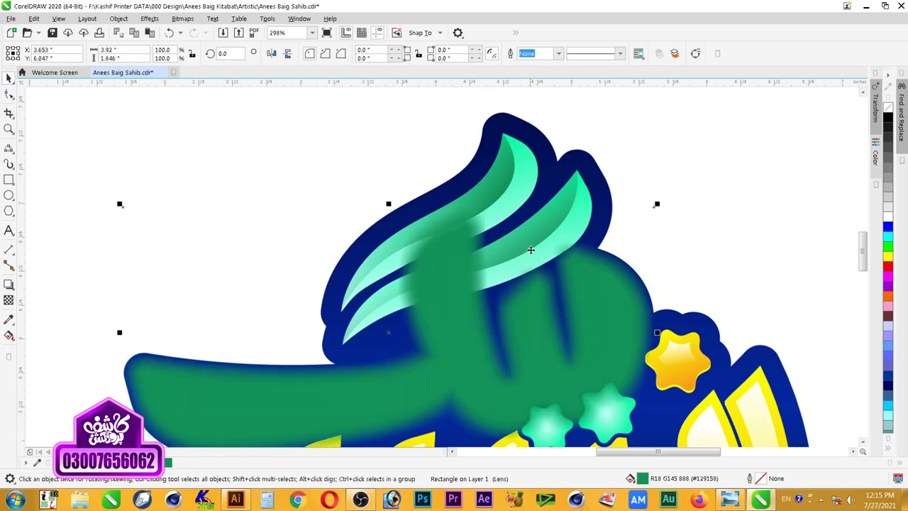
pyautogui.rightClick(530, 249)
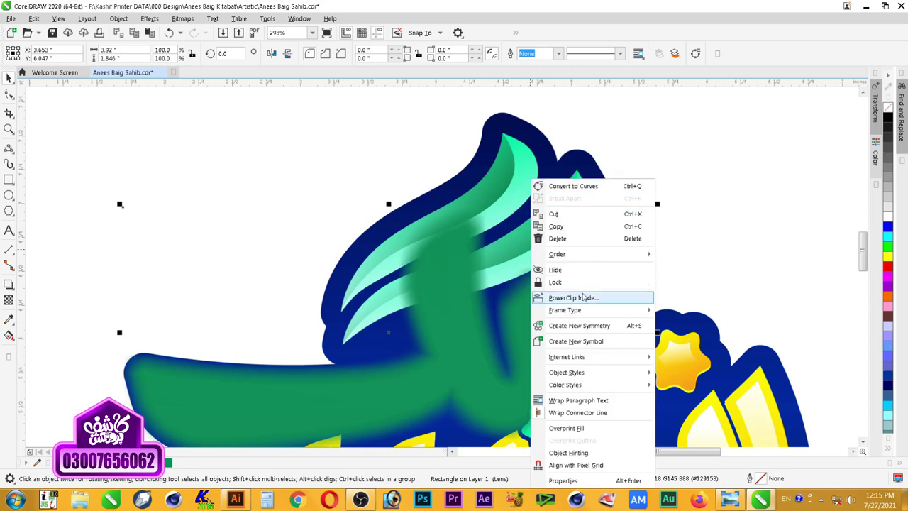
pyautogui.click(583, 298)
pyautogui.click(517, 149)
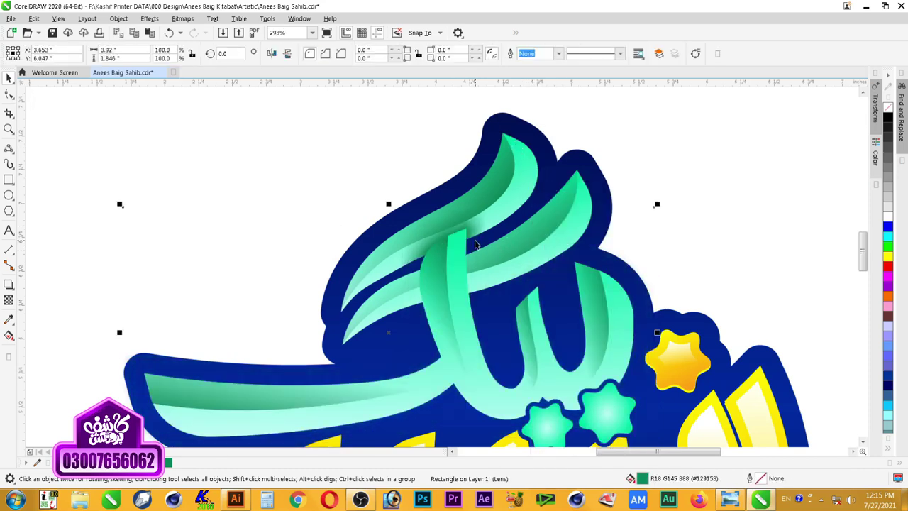
pyautogui.click(118, 19)
pyautogui.moveTo(146, 19)
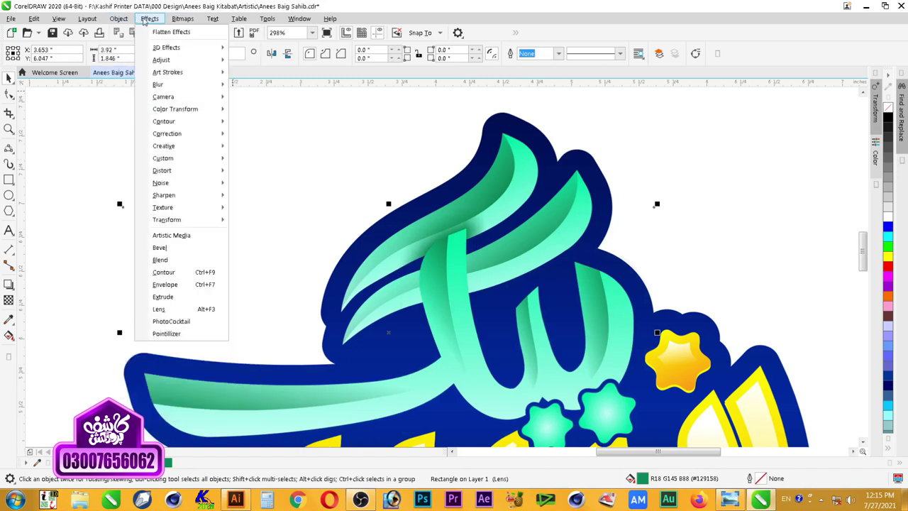
pyautogui.moveTo(118, 19)
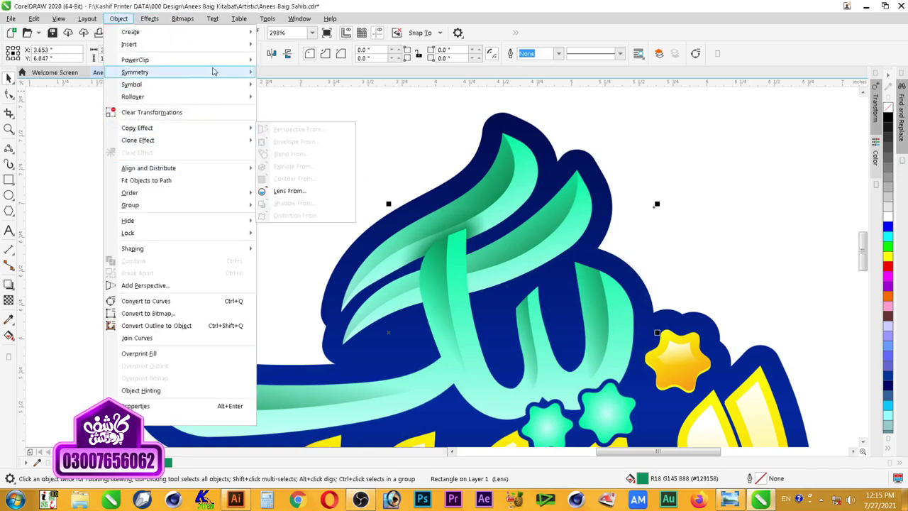
pyautogui.click(548, 242)
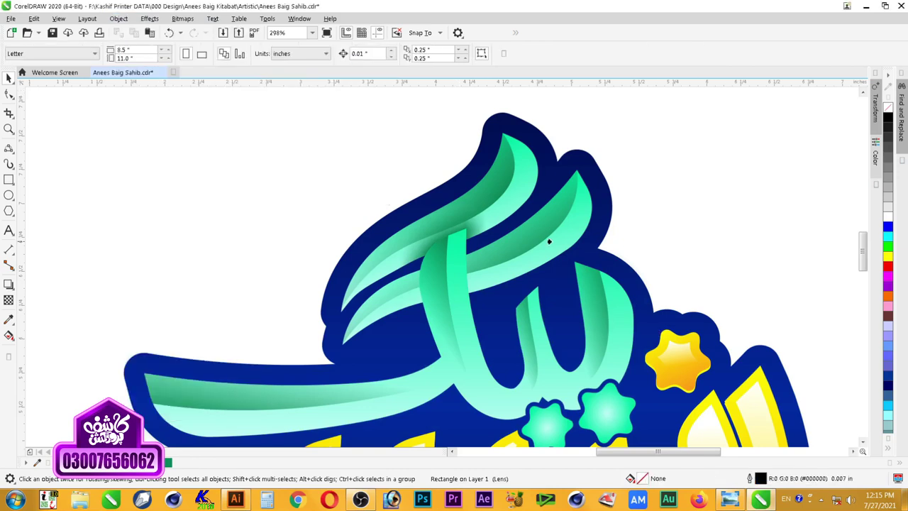
pyautogui.click(567, 217)
pyautogui.click(684, 202)
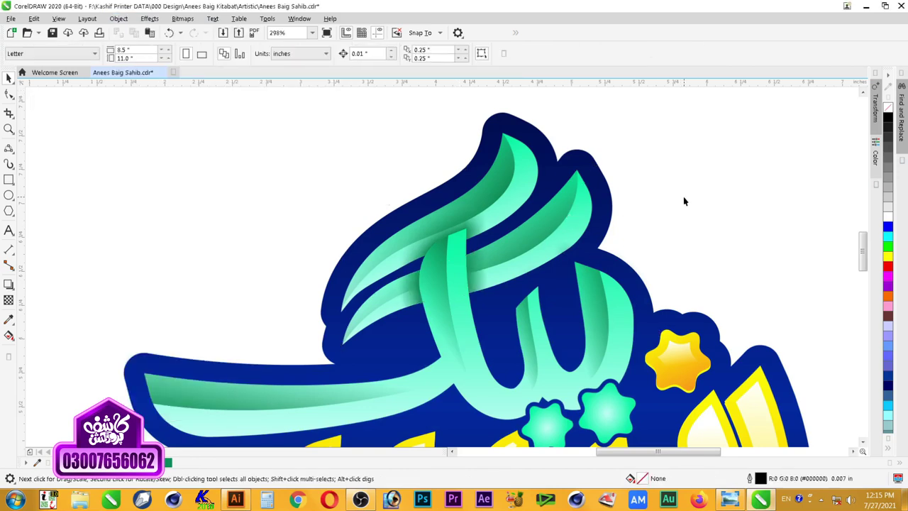
# Step: Darken the green glow's colour inside the clipped teal lettering
pyautogui.scroll(-2, 651, 276)
pyautogui.press('F2')
pyautogui.moveTo(365, 158); pyautogui.dragTo(776, 479)
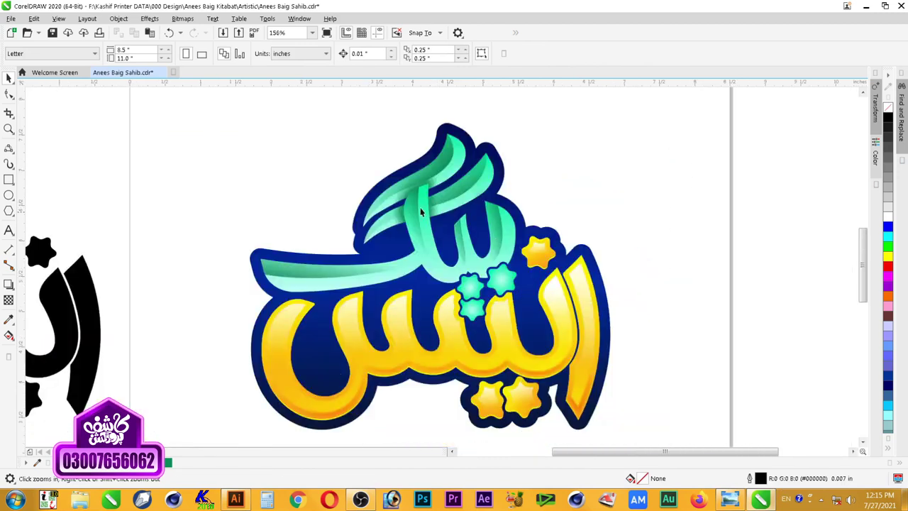
pyautogui.scroll(-2, 438, 319)
pyautogui.moveTo(302, 194); pyautogui.dragTo(569, 375)
pyautogui.moveTo(347, 379); pyautogui.dragTo(287, 381)
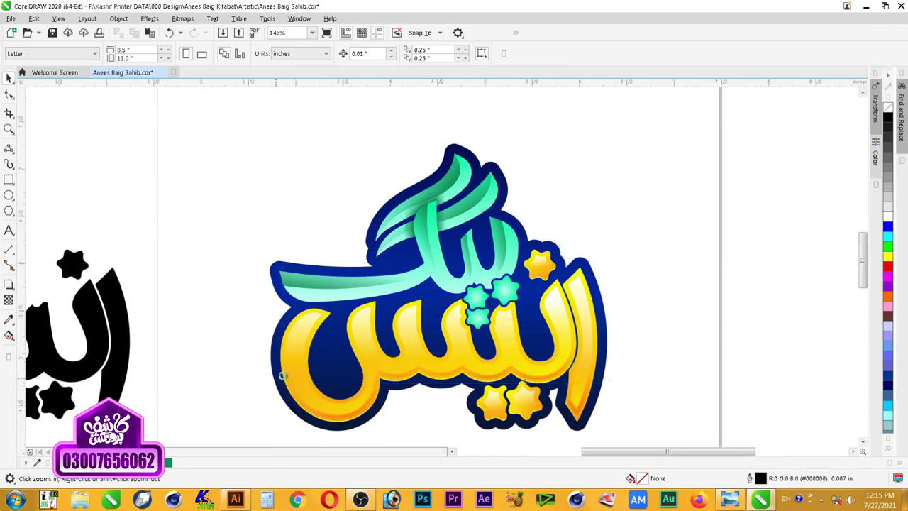
pyautogui.click(422, 213)
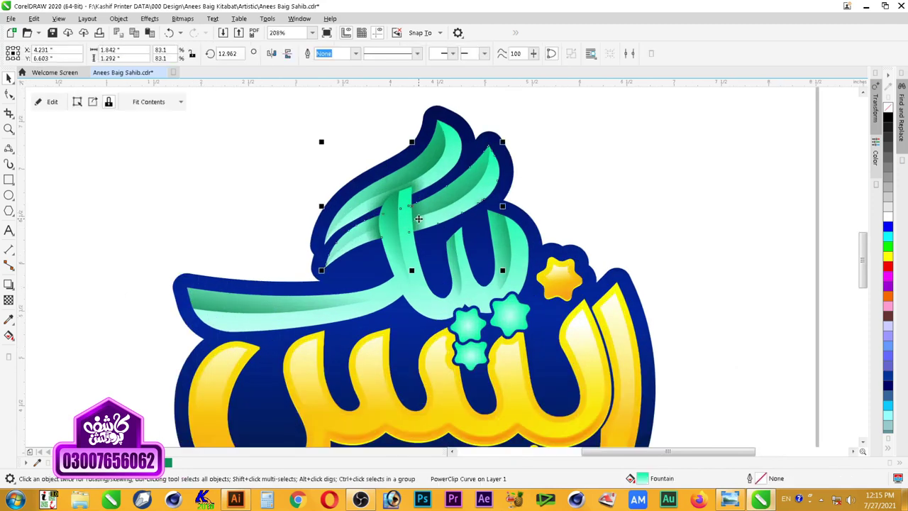
pyautogui.keyDown('ctrl'); pyautogui.click(419, 219); pyautogui.keyUp('ctrl')
pyautogui.click(412, 221)
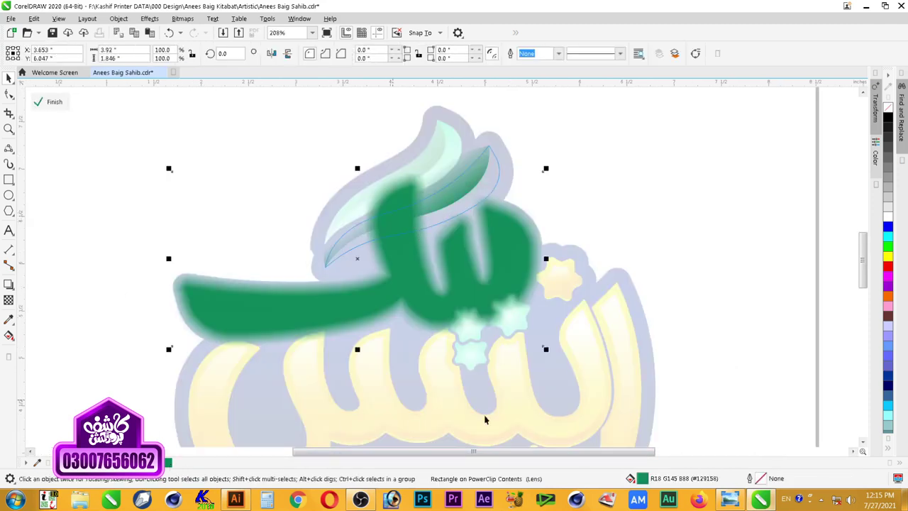
pyautogui.click(890, 122)
pyautogui.keyDown('ctrl'); pyautogui.click(439, 233); pyautogui.keyUp('ctrl')
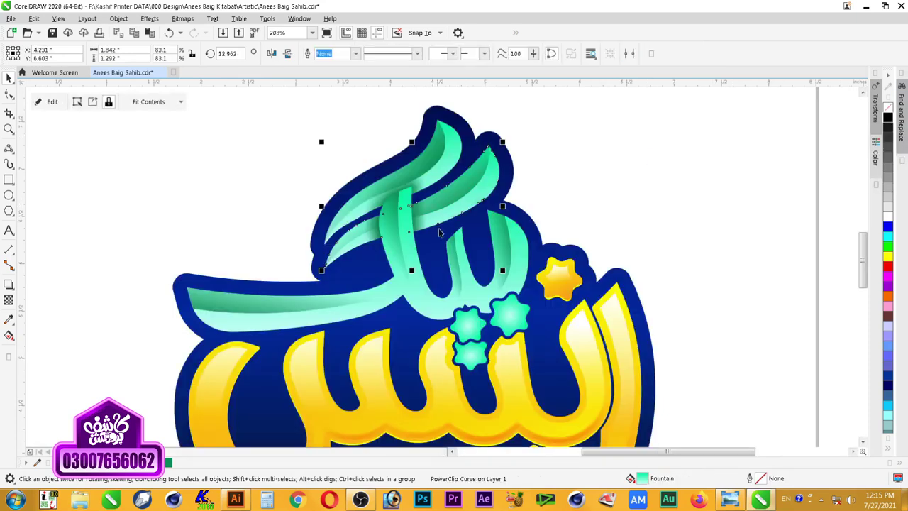
# Step: Darken the clipped green glow's colour a step further
pyautogui.keyDown('ctrl'); pyautogui.click(440, 169); pyautogui.keyUp('ctrl')
pyautogui.click(421, 186)
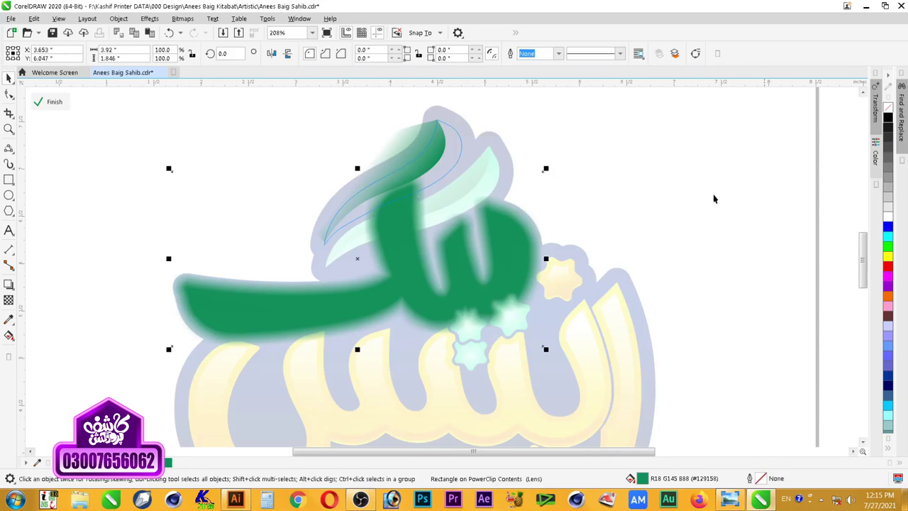
pyautogui.click(888, 117)
pyautogui.keyDown('ctrl'); pyautogui.click(737, 198); pyautogui.keyUp('ctrl')
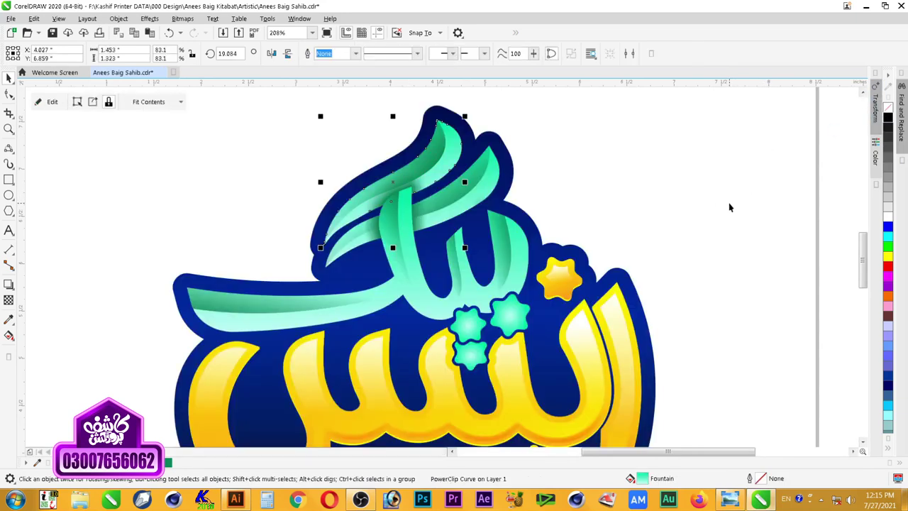
# Step: Marquee-select the black calligraphy copy beside the page and delete it
pyautogui.scroll(-3, 729, 205)
pyautogui.press('z')
pyautogui.moveTo(709, 135); pyautogui.dragTo(390, 378)
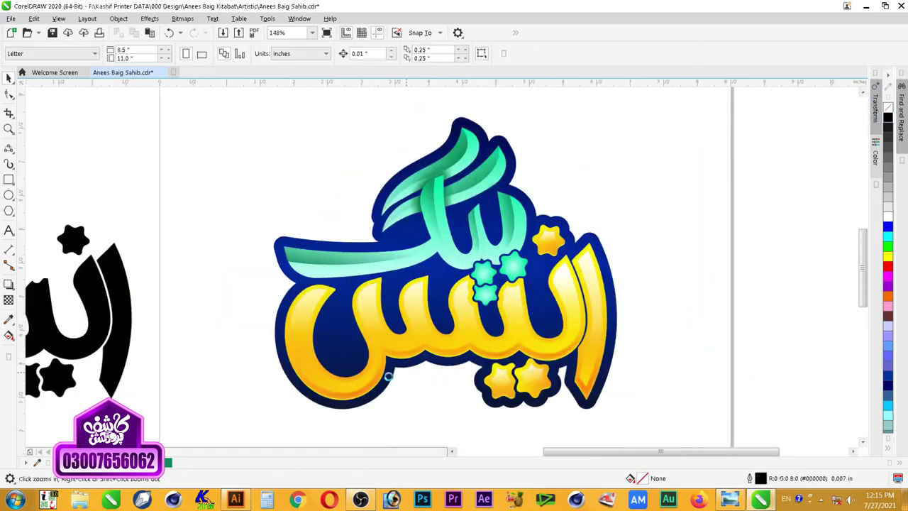
pyautogui.moveTo(666, 125); pyautogui.dragTo(206, 410)
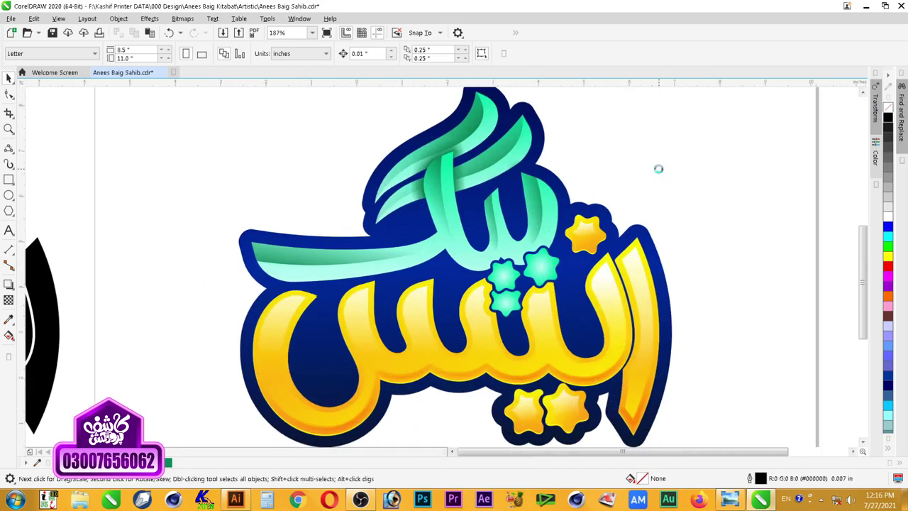
pyautogui.rightClick(705, 122)
pyautogui.moveTo(705, 122); pyautogui.dragTo(391, 249)
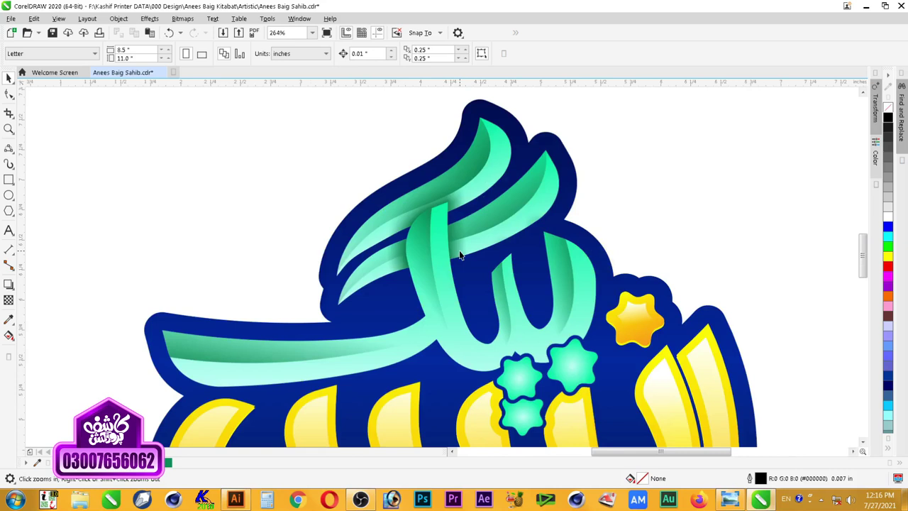
pyautogui.rightClick(603, 186)
pyautogui.moveTo(675, 149); pyautogui.dragTo(436, 310)
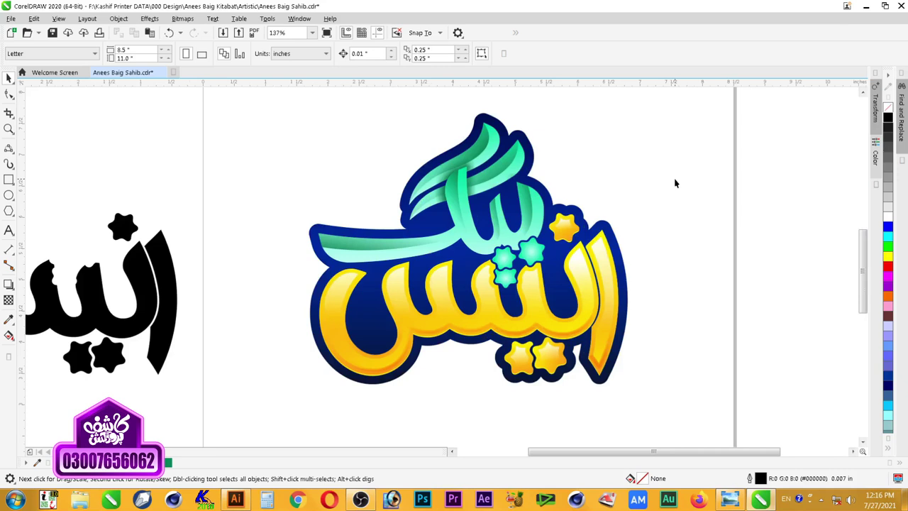
pyautogui.scroll(-3, 674, 183)
pyautogui.moveTo(475, 169); pyautogui.dragTo(297, 309)
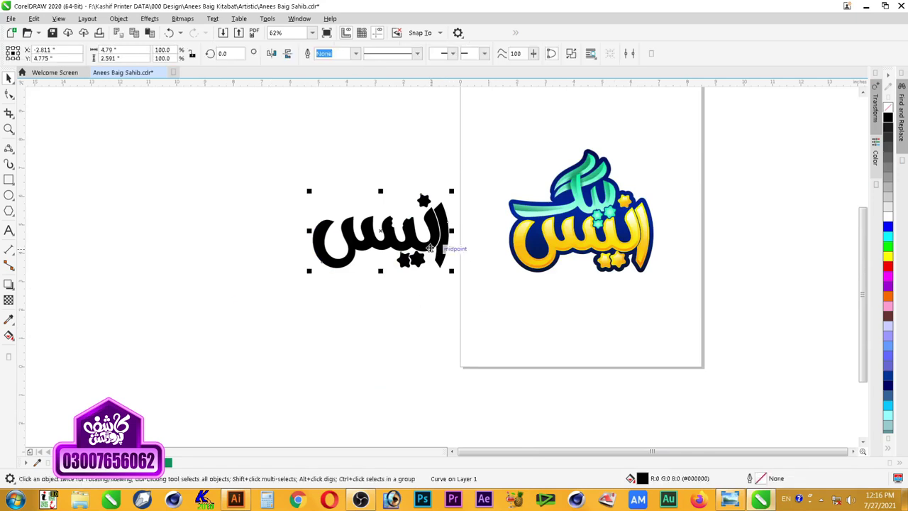
pyautogui.press('Delete')
# Step: Zoom in on the finished blue logo and its mint-green lettering
pyautogui.press('z')
pyautogui.moveTo(415, 112); pyautogui.dragTo(754, 342)
pyautogui.press('F2')
pyautogui.moveTo(630, 116); pyautogui.dragTo(263, 355)
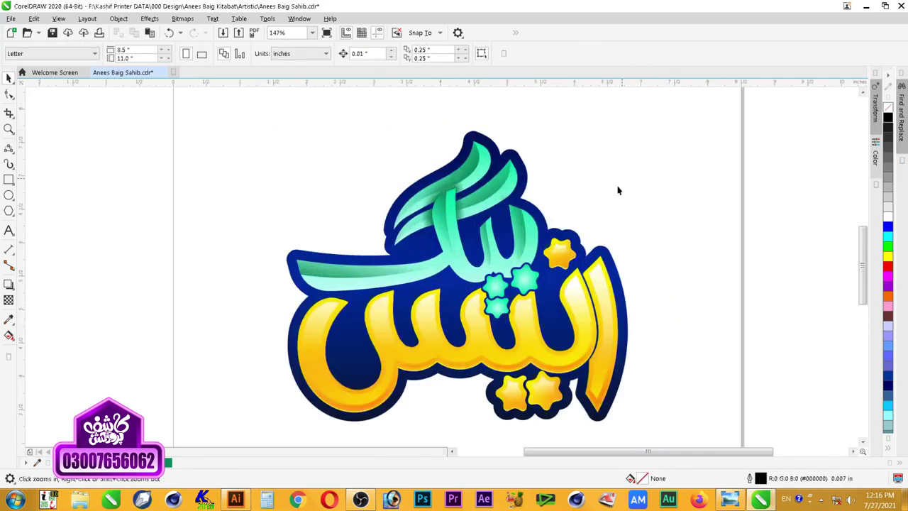
pyautogui.click(495, 162)
pyautogui.click(494, 165)
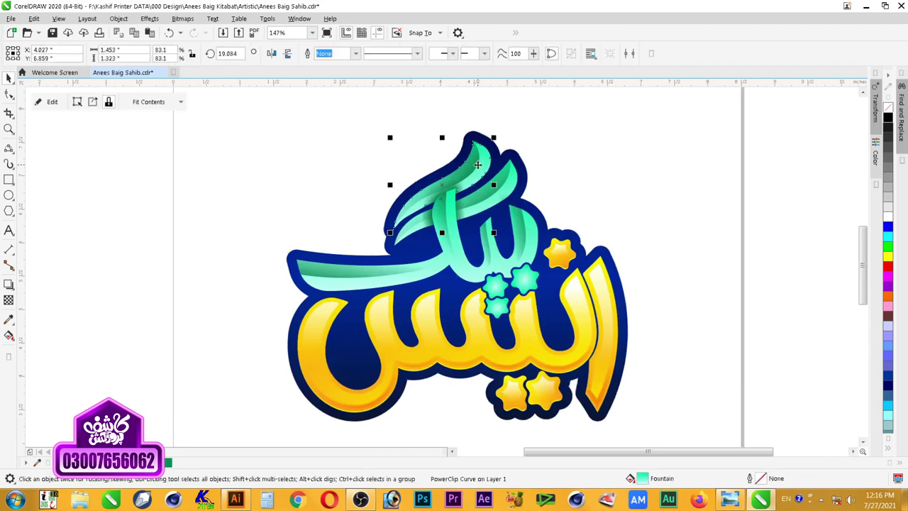
pyautogui.press('Escape')
pyautogui.press('z')
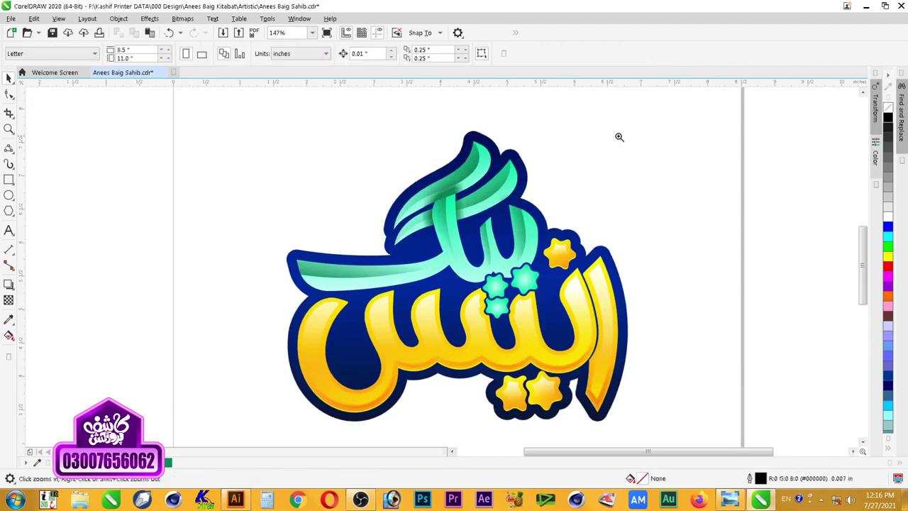
pyautogui.moveTo(618, 137); pyautogui.dragTo(340, 322)
# Step: Select the clipped mint-green strokes, briefly entering and leaving their PowerClip contents
pyautogui.press('space')
pyautogui.click(378, 204)
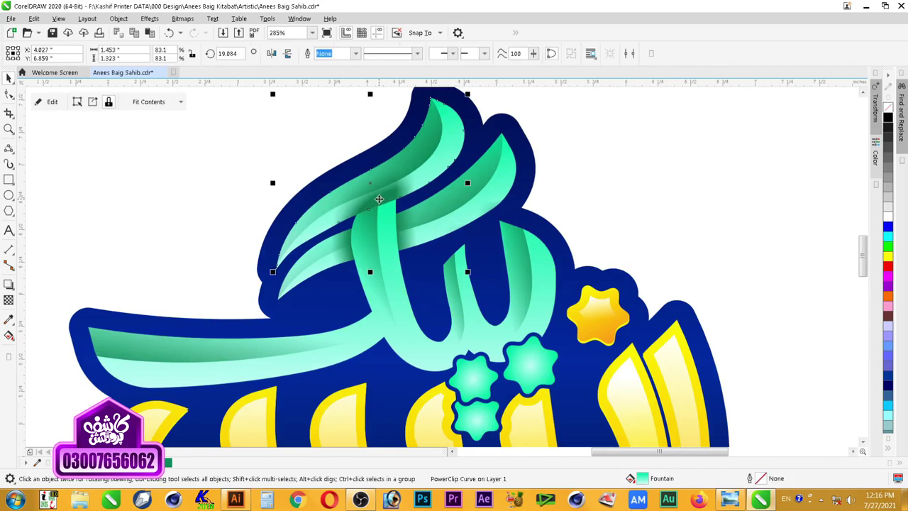
pyautogui.rightClick(379, 204)
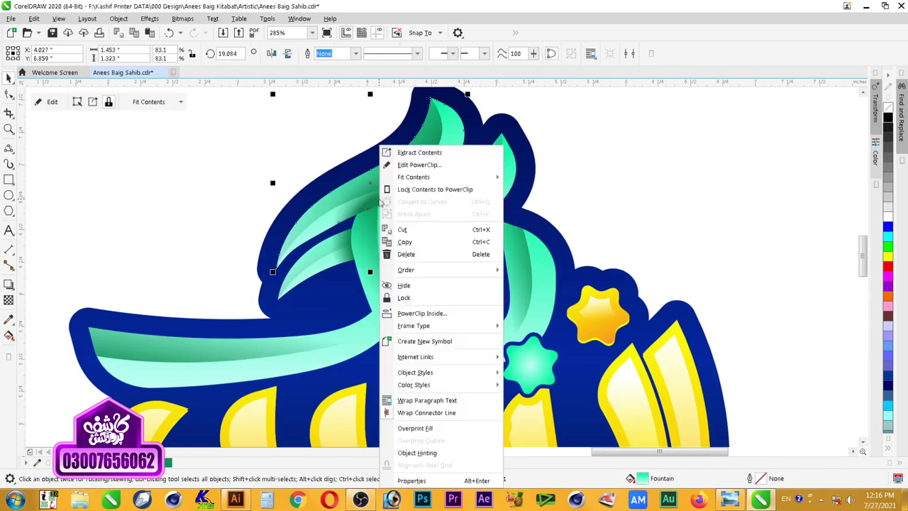
pyautogui.click(425, 167)
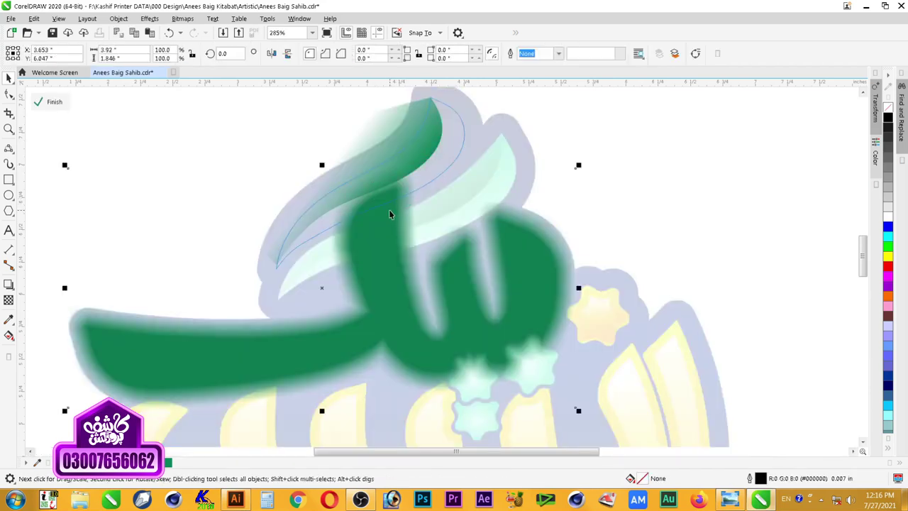
pyautogui.click(596, 236)
pyautogui.keyDown('ctrl'); pyautogui.click(748, 151); pyautogui.keyUp('ctrl')
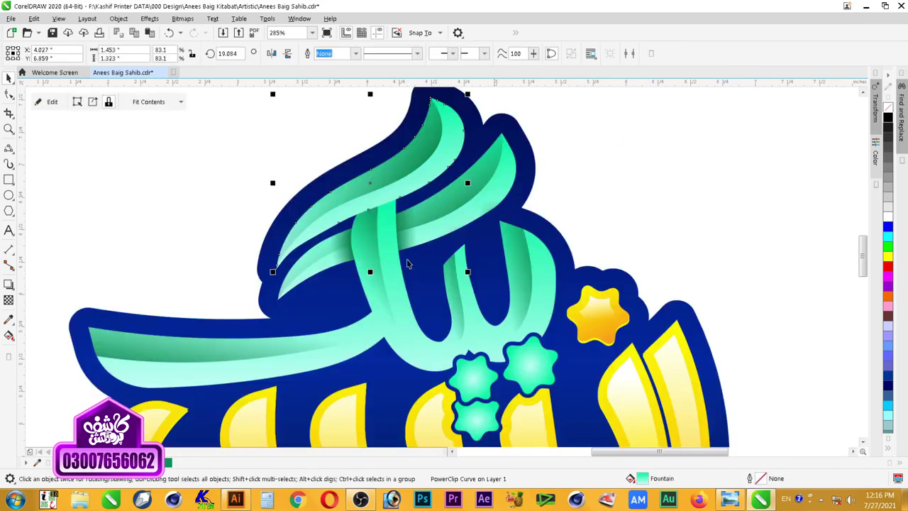
pyautogui.click(622, 172)
pyautogui.click(407, 227)
# Step: Add a Normal-mode drop shadow to the mint strokes using a sampled teal-green colour
pyautogui.click(9, 284)
pyautogui.moveTo(370, 183); pyautogui.dragTo(370, 259)
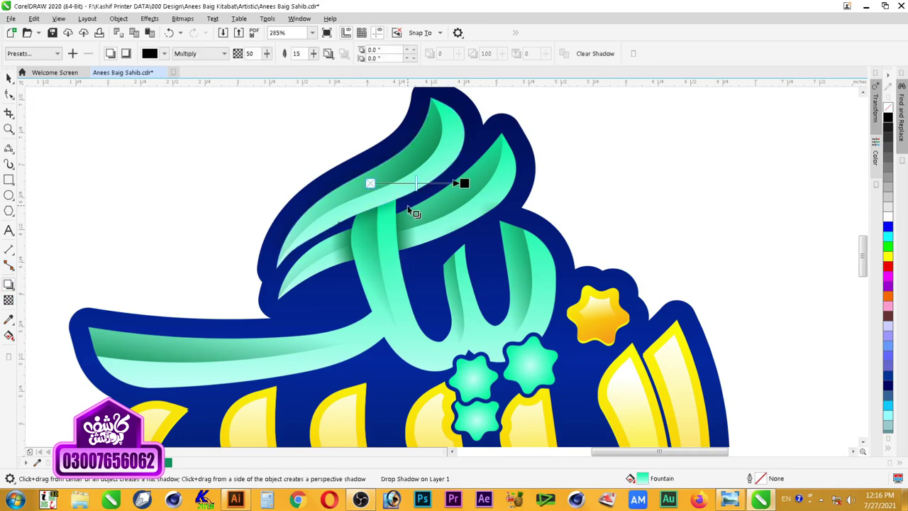
pyautogui.click(202, 53)
pyautogui.click(200, 65)
pyautogui.click(156, 54)
pyautogui.click(152, 76)
pyautogui.click(258, 221)
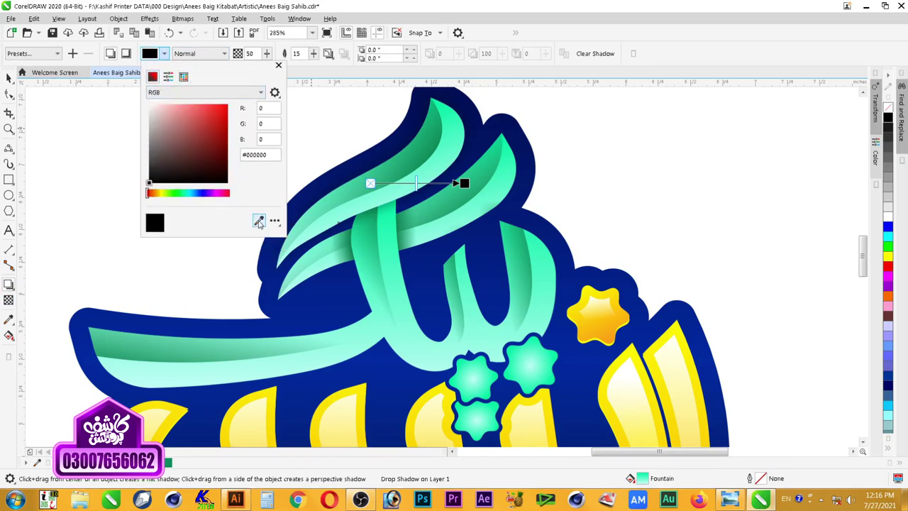
pyautogui.click(168, 461)
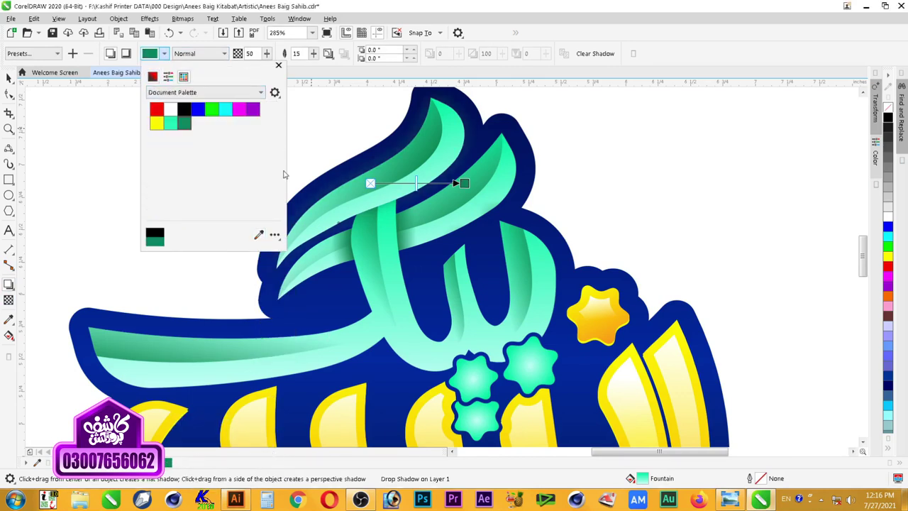
pyautogui.click(6, 77)
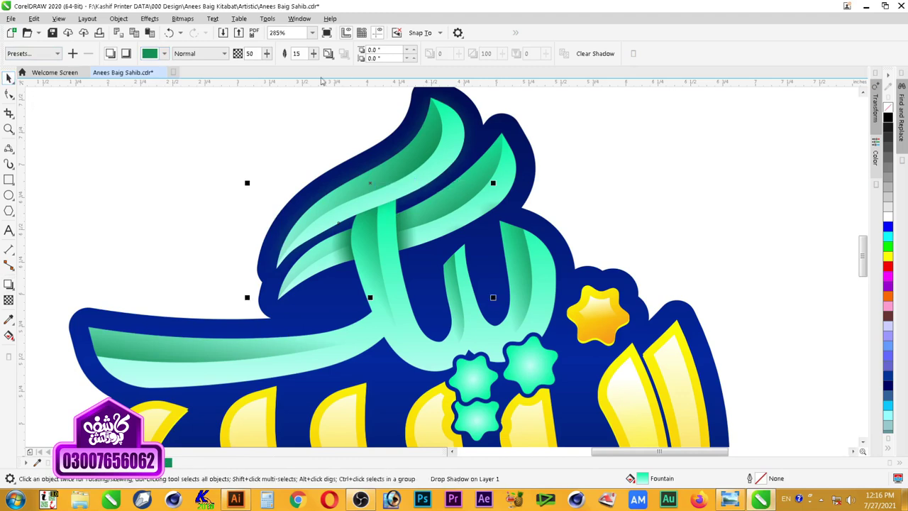
# Step: Set the shadow feathering to 10 and break the shadow apart into its own object
pyautogui.write('10')
pyautogui.press('Return')
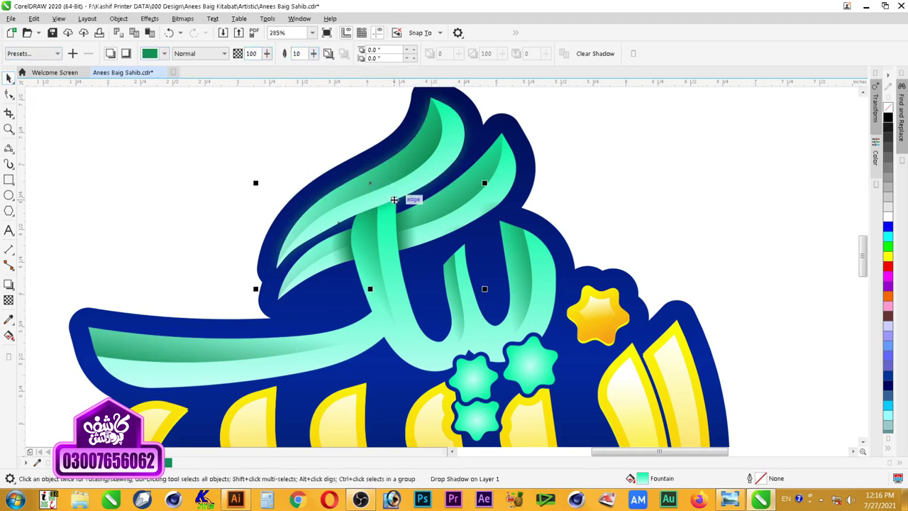
pyautogui.rightClick(406, 202)
pyautogui.click(418, 209)
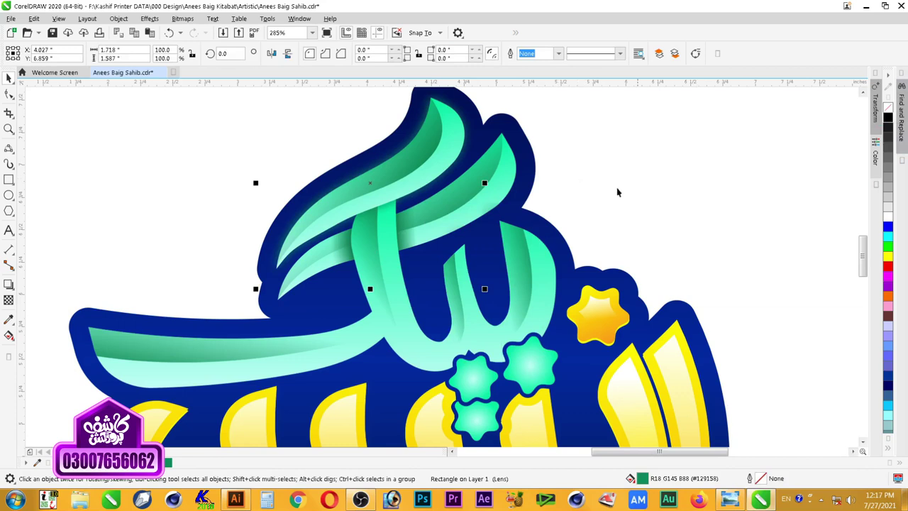
# Step: Nudge the glow slightly lower and PowerClip it inside the mint-green strokes
pyautogui.press('z')
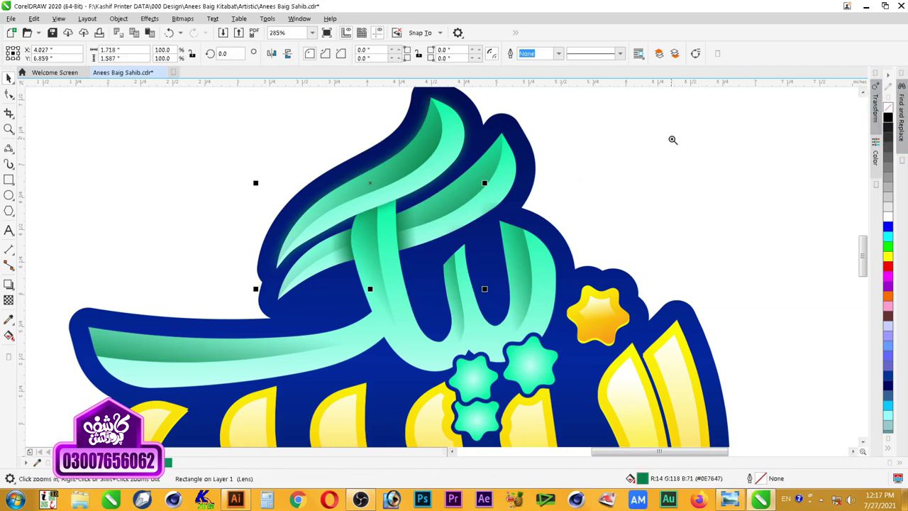
pyautogui.click(464, 217)
pyautogui.press('space')
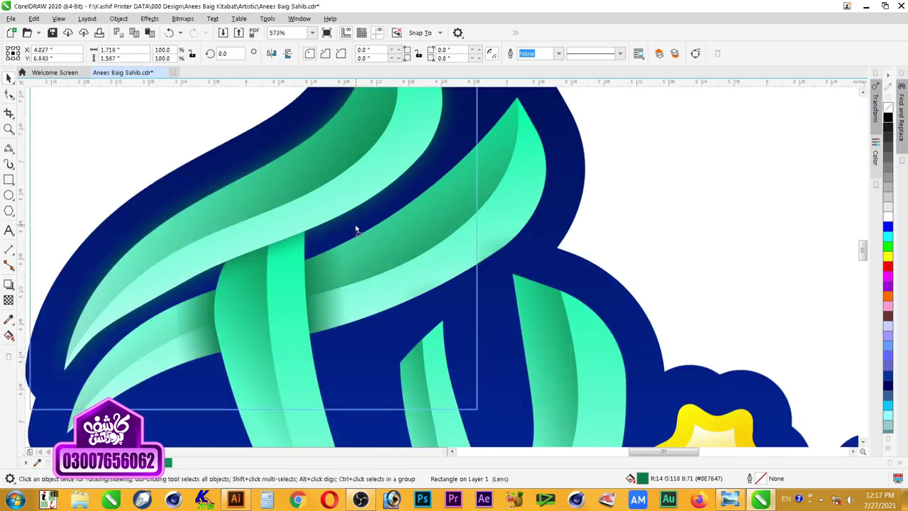
pyautogui.click(354, 227)
pyautogui.moveTo(355, 225); pyautogui.dragTo(356, 231)
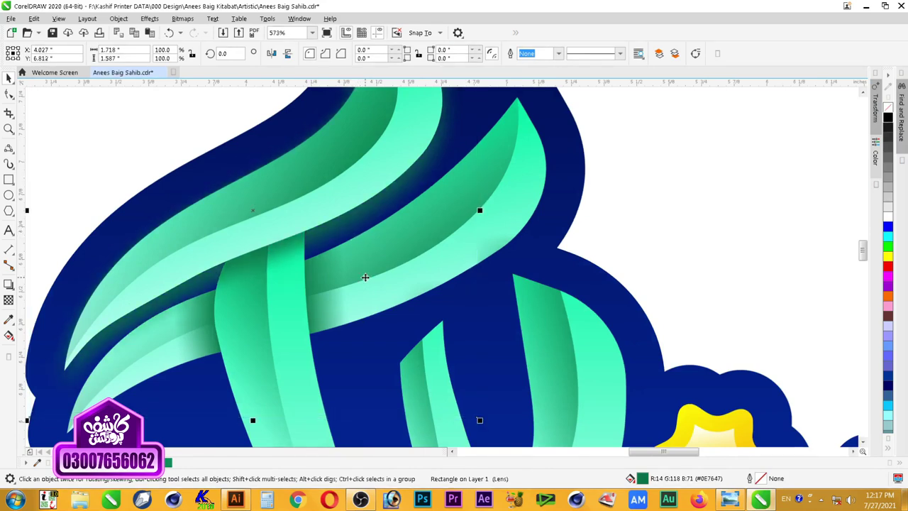
pyautogui.press('F4')
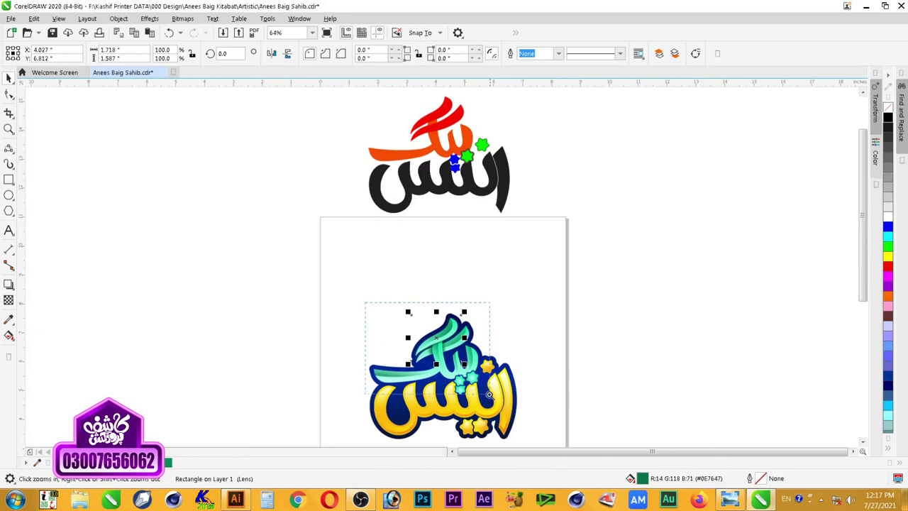
pyautogui.moveTo(489, 395); pyautogui.dragTo(369, 299)
pyautogui.rightClick(519, 229)
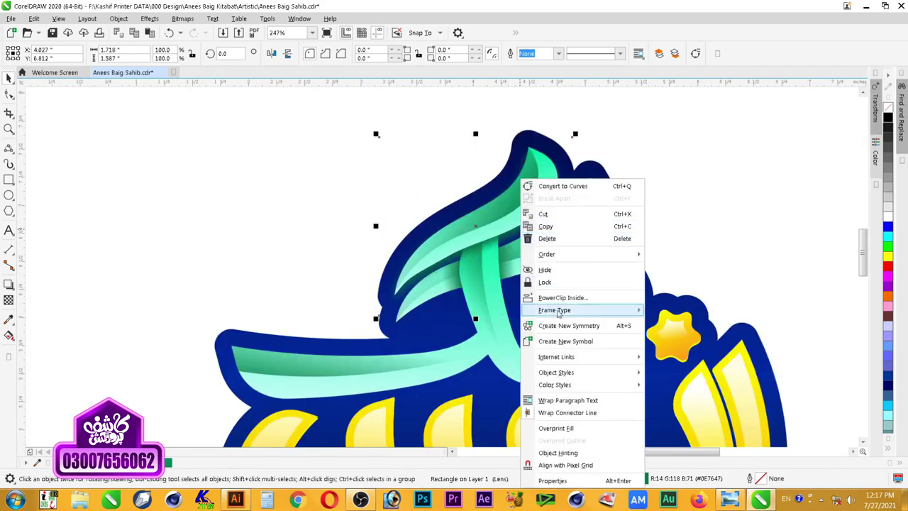
pyautogui.click(577, 303)
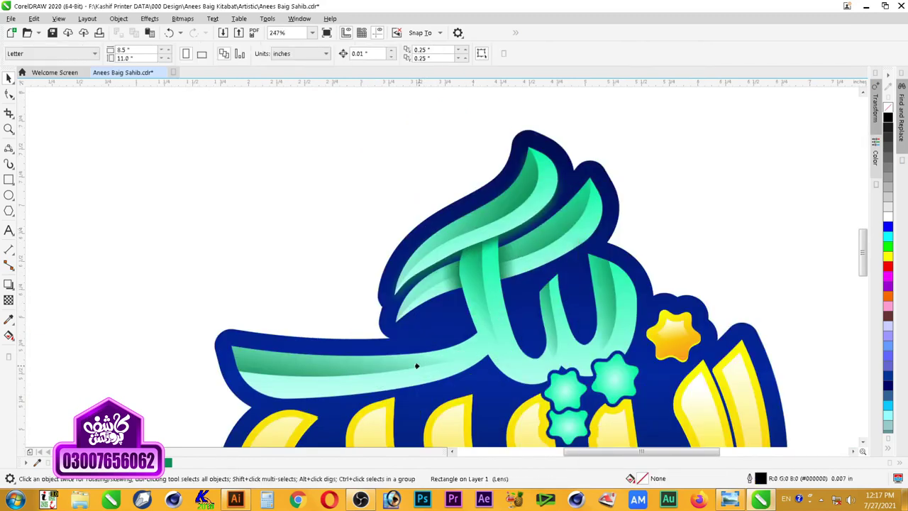
pyautogui.click(416, 366)
# Step: Zoom around the logo and check the mint strokes now holding the clipped glow
pyautogui.press('z')
pyautogui.rightClick(723, 188)
pyautogui.moveTo(763, 135); pyautogui.dragTo(389, 356)
pyautogui.rightClick(355, 337)
pyautogui.moveTo(283, 219); pyautogui.dragTo(632, 478)
pyautogui.moveTo(250, 412); pyautogui.dragTo(240, 411)
pyautogui.hotkey('shift', 'F2')
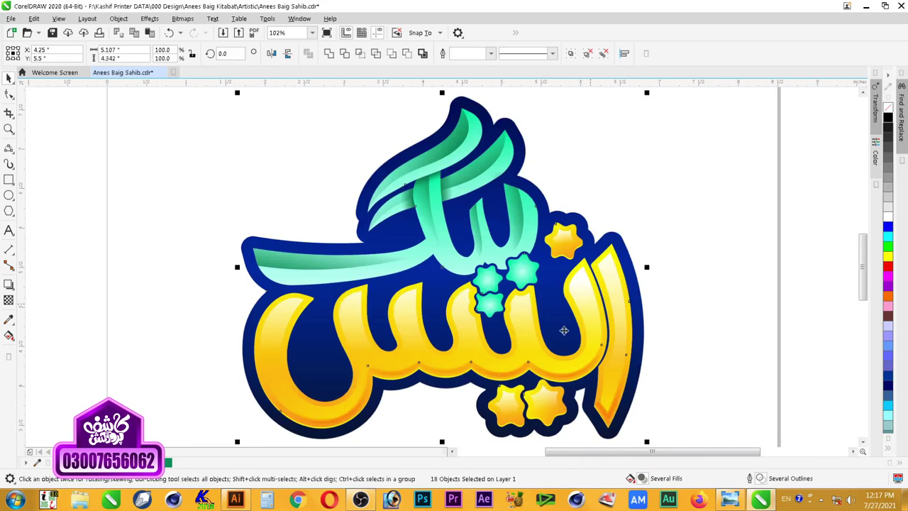
pyautogui.click(730, 206)
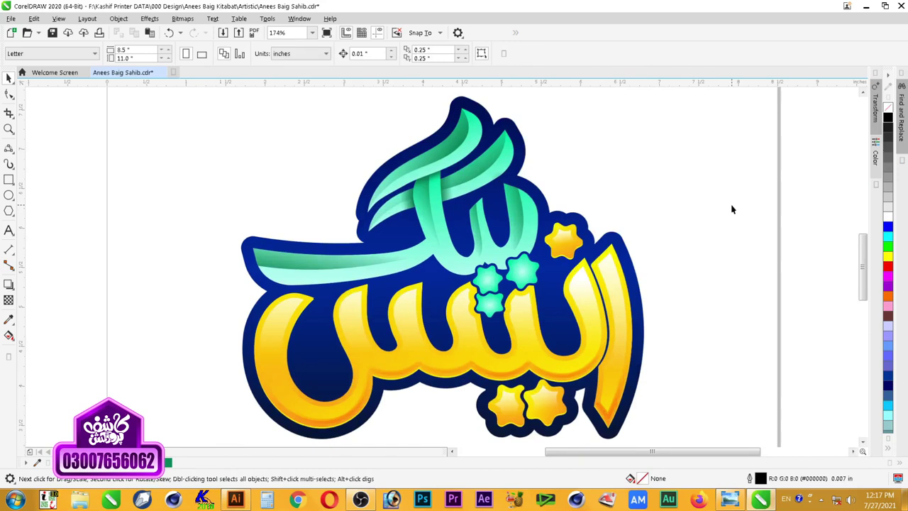
pyautogui.scroll(-3, 732, 206)
pyautogui.press('z')
pyautogui.click(712, 324)
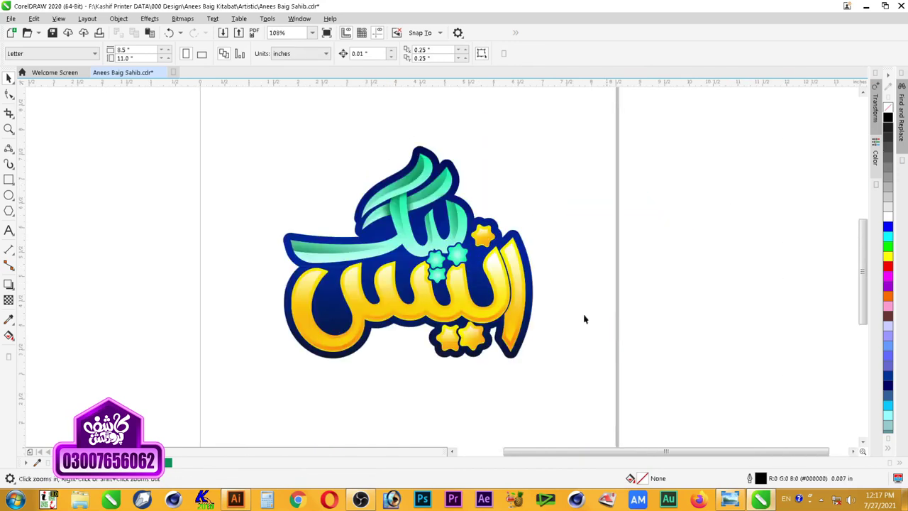
pyautogui.moveTo(552, 112); pyautogui.dragTo(241, 332)
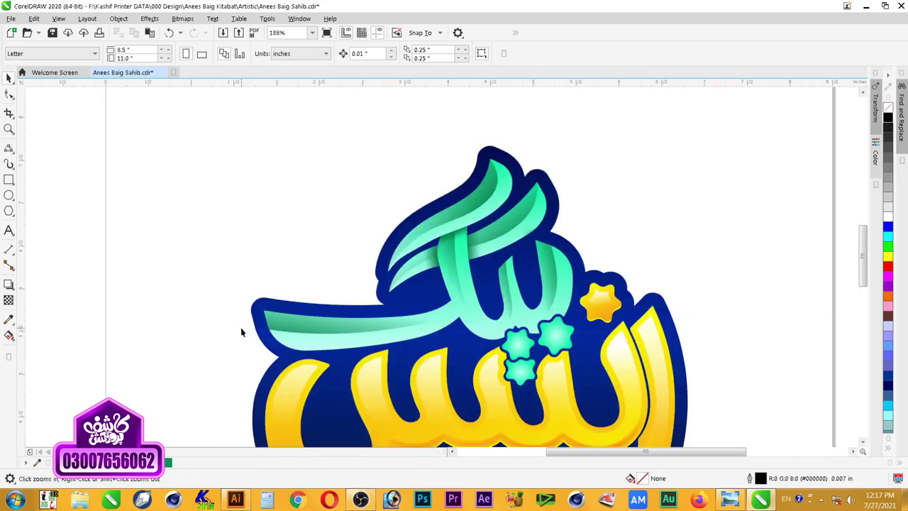
pyautogui.press('space')
pyautogui.click(278, 326)
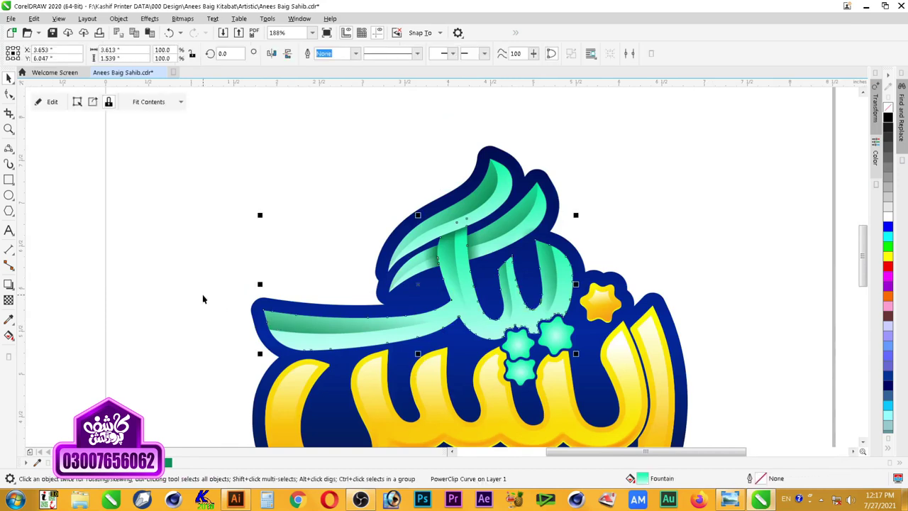
pyautogui.press('Escape')
# Step: Fit the view to the logo and save the logo file
pyautogui.scroll(-2, 285, 321)
pyautogui.press('space')
pyautogui.moveTo(234, 220); pyautogui.dragTo(522, 440)
pyautogui.press('space')
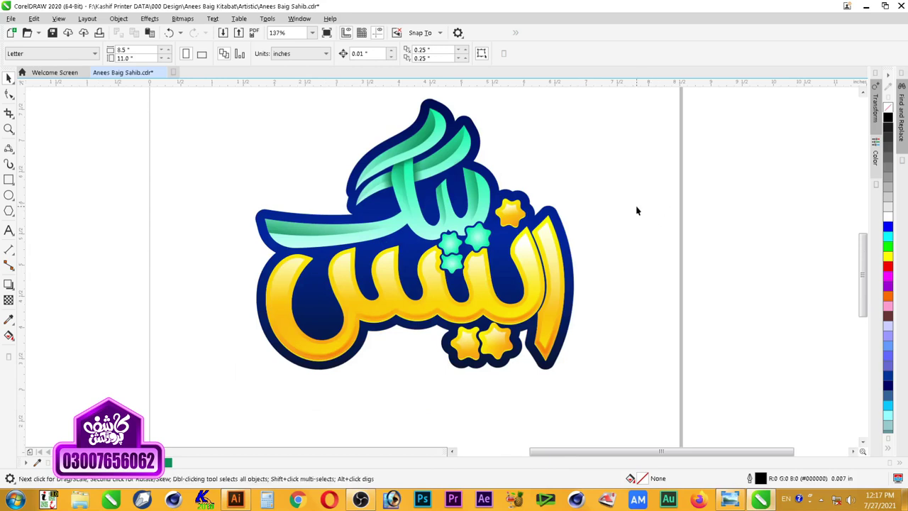
pyautogui.scroll(-2, 636, 211)
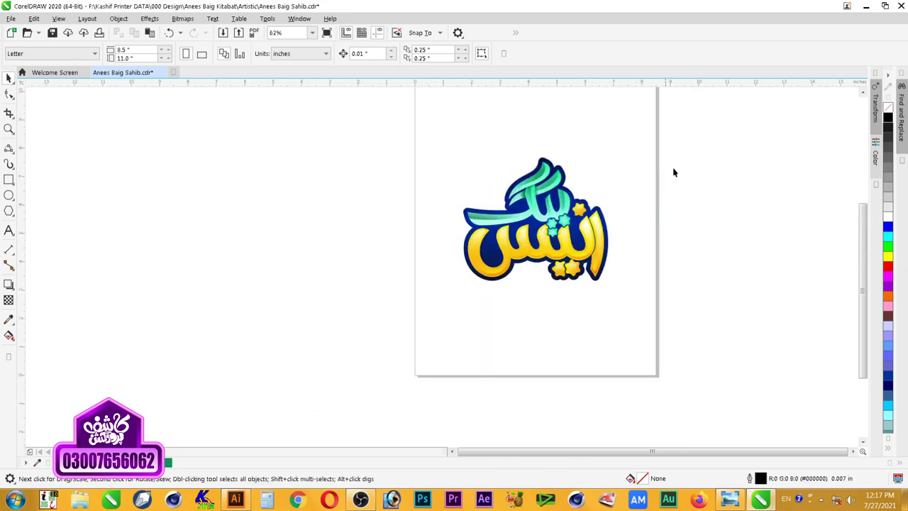
pyautogui.press('space')
pyautogui.moveTo(702, 127); pyautogui.dragTo(587, 293)
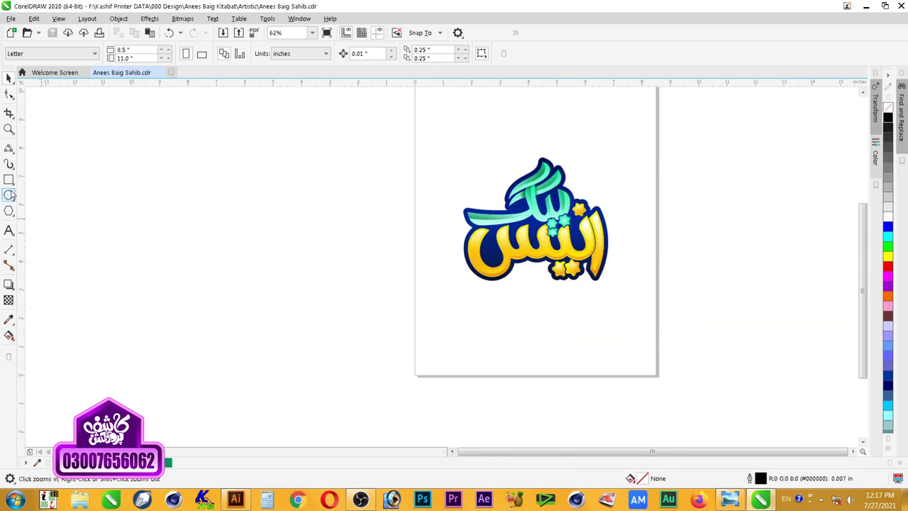
pyautogui.click(8, 179)
# Step: Draw a square around the logo and send it behind the lettering
pyautogui.moveTo(425, 125); pyautogui.dragTo(645, 320)
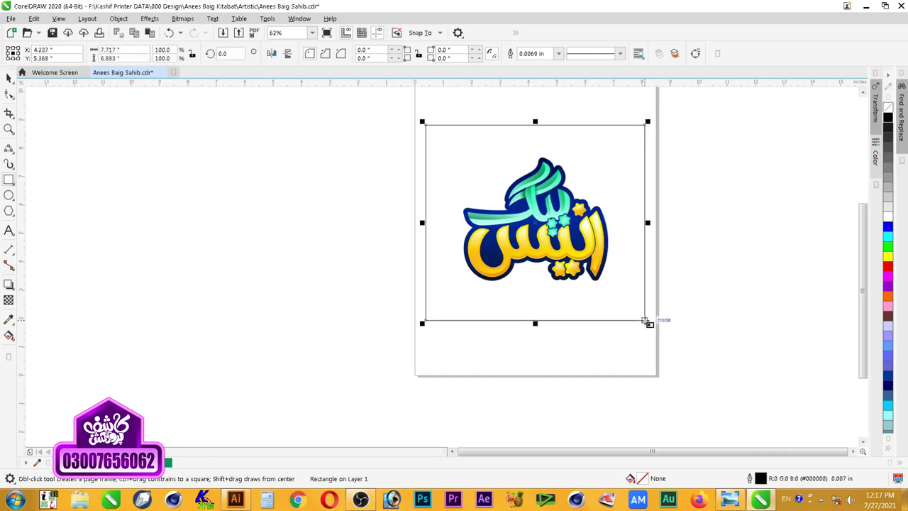
pyautogui.hotkey('ctrl', 'z')
pyautogui.moveTo(434, 138); pyautogui.dragTo(635, 330)
pyautogui.press('space')
pyautogui.press('z')
pyautogui.moveTo(700, 135); pyautogui.dragTo(461, 315)
pyautogui.press('space')
pyautogui.hotkey('shift', 'pagedown')
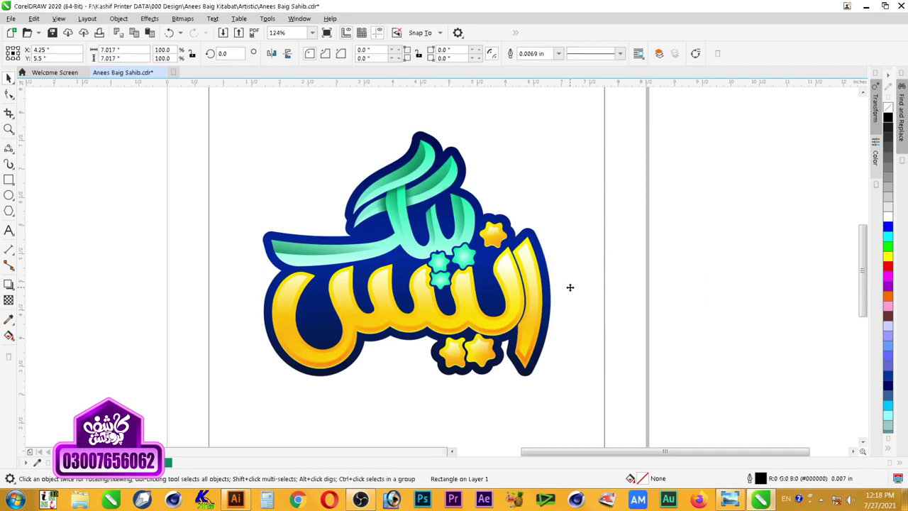
# Step: Fill the background square with a colour from the palette and view the whole page
pyautogui.scroll(-2, 658, 178)
pyautogui.press('space')
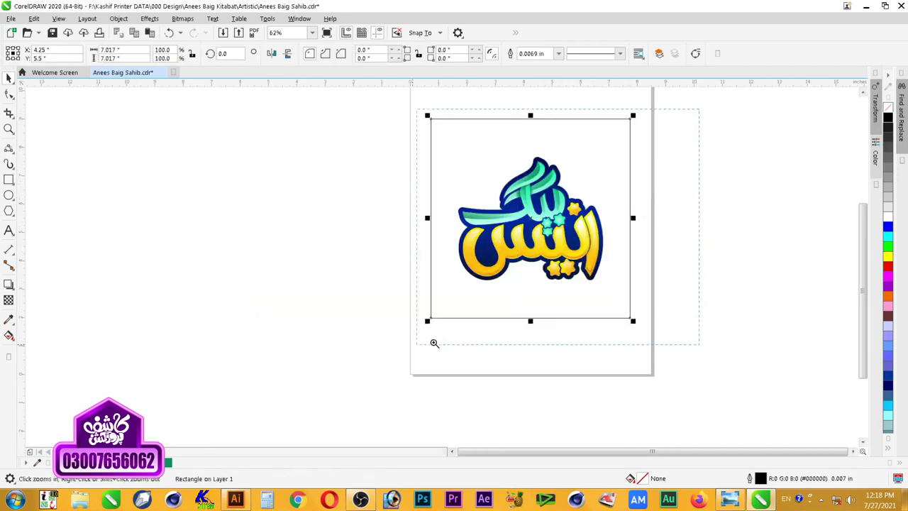
pyautogui.moveTo(434, 342); pyautogui.dragTo(431, 344)
pyautogui.click(888, 117)
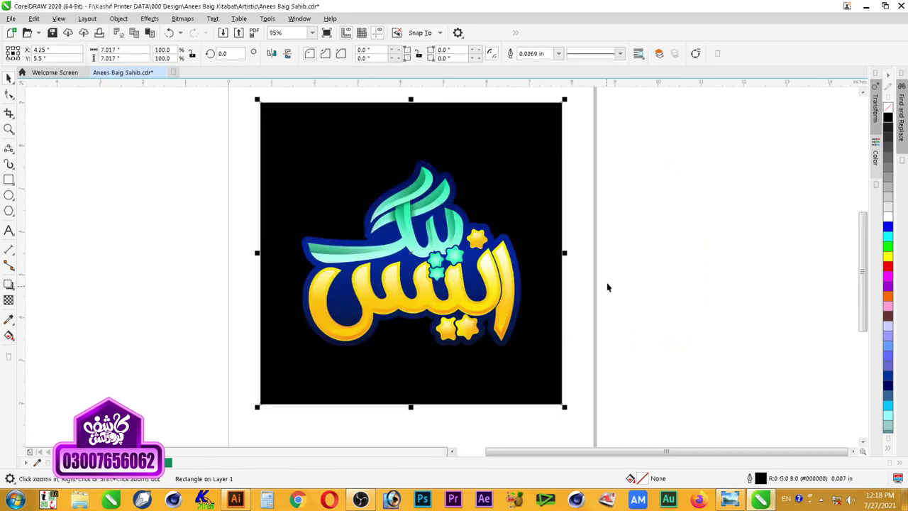
pyautogui.press('z')
pyautogui.moveTo(612, 152); pyautogui.dragTo(202, 394)
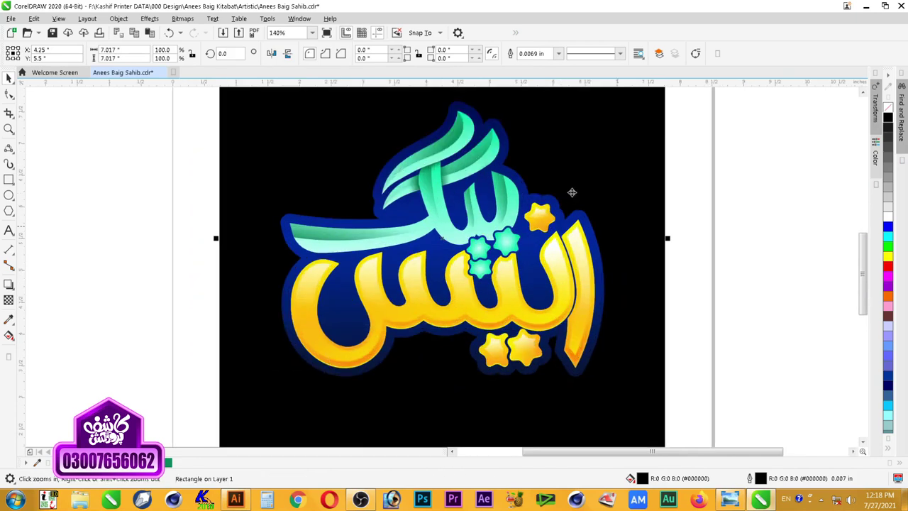
pyautogui.rightClick(642, 236)
pyautogui.press('space')
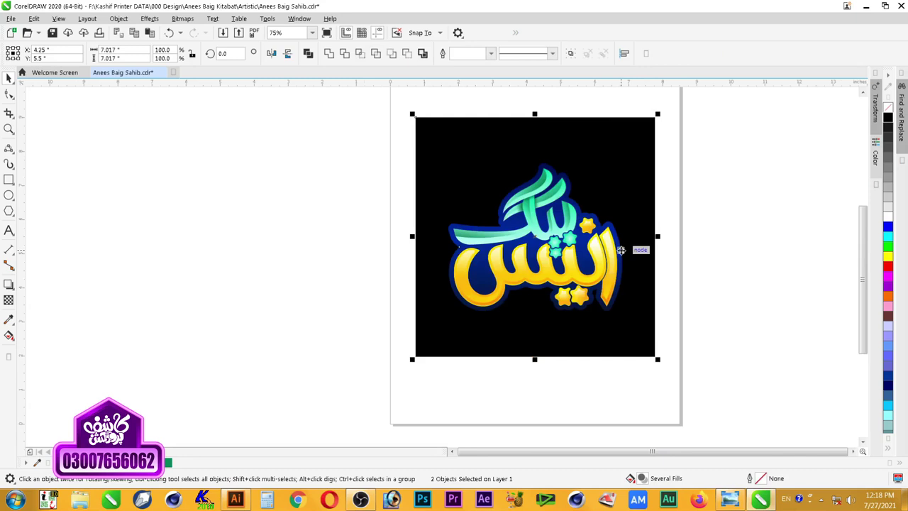
pyautogui.click(658, 254)
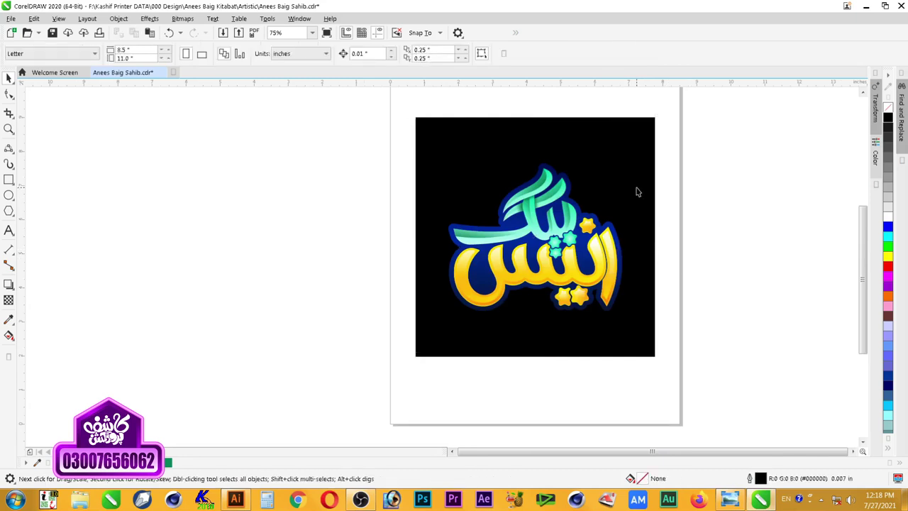
# Step: Select the logo artwork and then the background rectangle, zooming in around the artwork
pyautogui.press('z')
pyautogui.moveTo(705, 146); pyautogui.dragTo(405, 348)
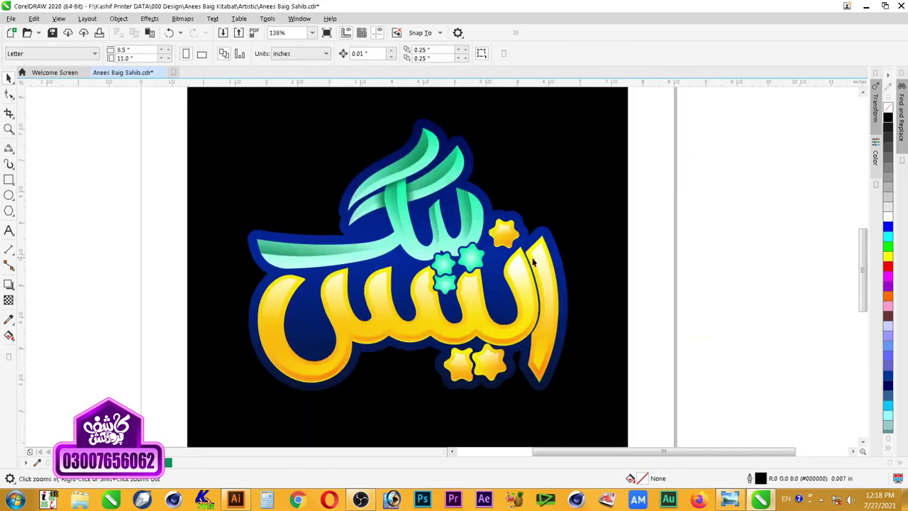
pyautogui.press('space')
pyautogui.click(488, 211)
pyautogui.click(596, 218)
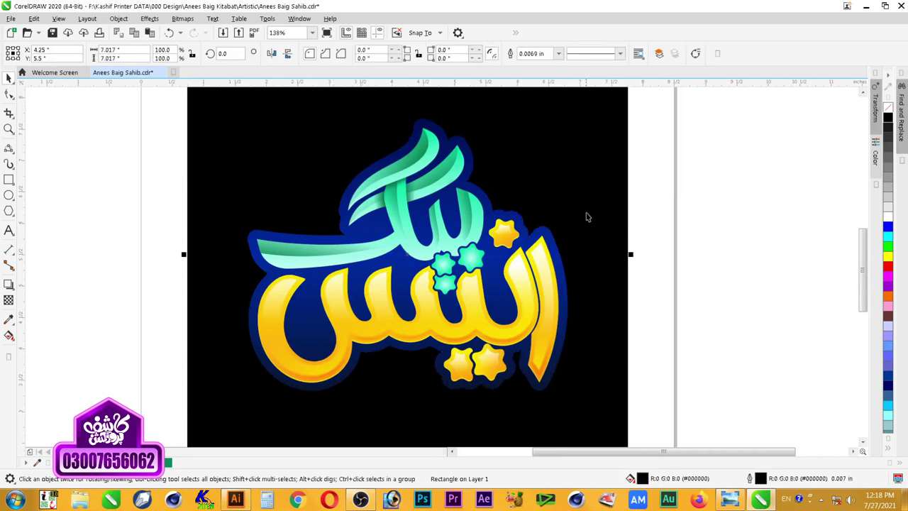
pyautogui.scroll(-3, 587, 267)
pyautogui.press('z')
pyautogui.moveTo(666, 145); pyautogui.dragTo(295, 410)
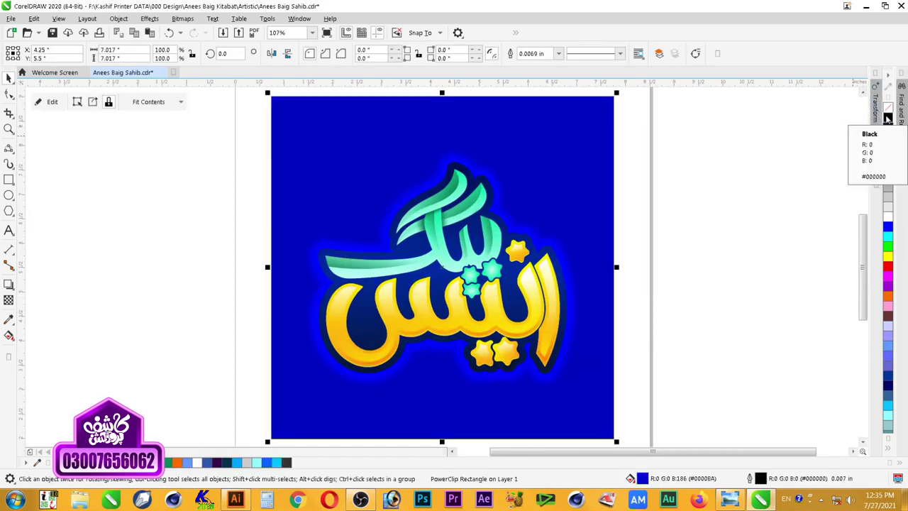
pyautogui.click(685, 217)
pyautogui.scroll(-3, 684, 213)
pyautogui.press('F2')
pyautogui.moveTo(669, 132); pyautogui.dragTo(375, 347)
# Step: Copy a yellow star beside the page and give it a magenta-to-light-pink gradient
pyautogui.moveTo(529, 322); pyautogui.dragTo(179, 260)
pyautogui.rightClick(178, 261)
pyautogui.press('F2')
pyautogui.moveTo(228, 233); pyautogui.dragTo(148, 312)
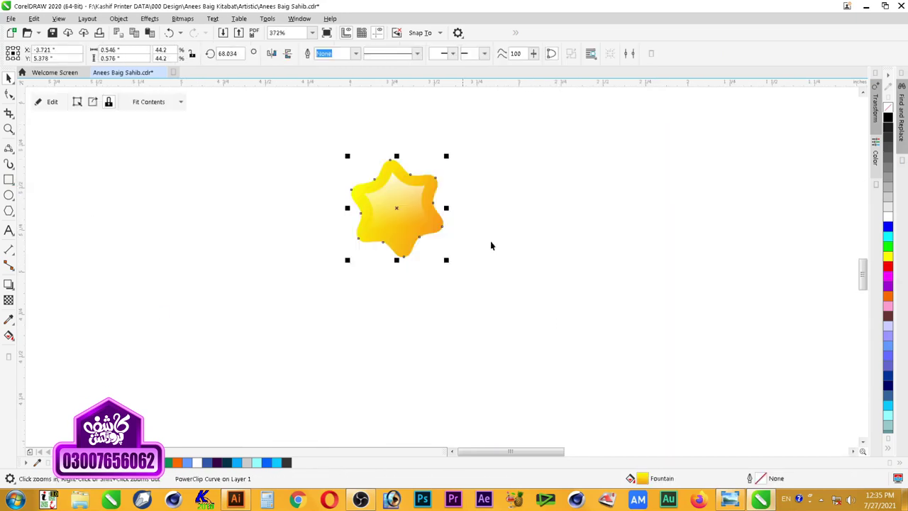
pyautogui.press('F11')
pyautogui.click(291, 286)
pyautogui.click(363, 302)
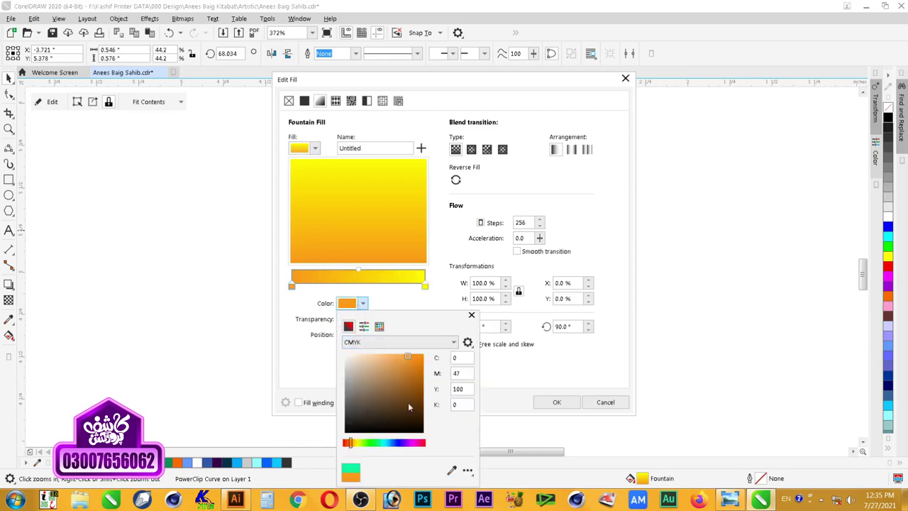
pyautogui.moveTo(415, 443); pyautogui.dragTo(413, 443)
pyautogui.click(520, 395)
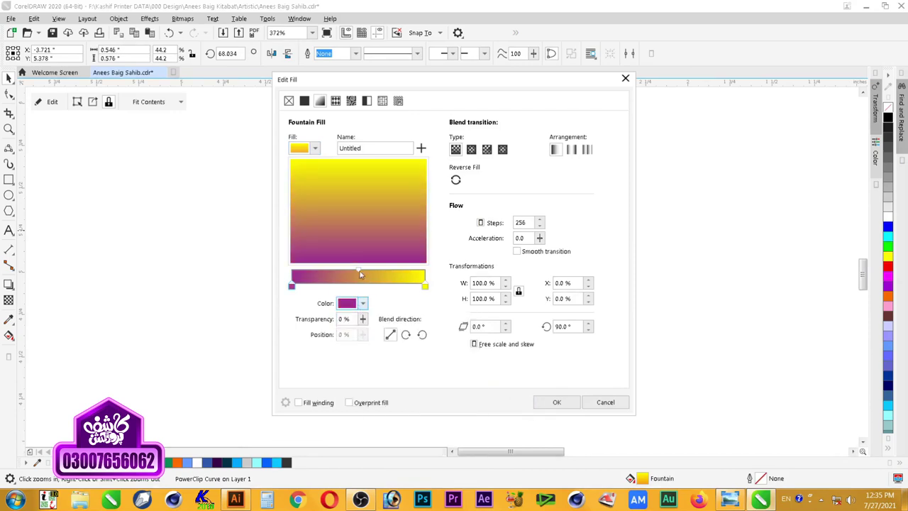
pyautogui.click(349, 303)
pyautogui.click(382, 377)
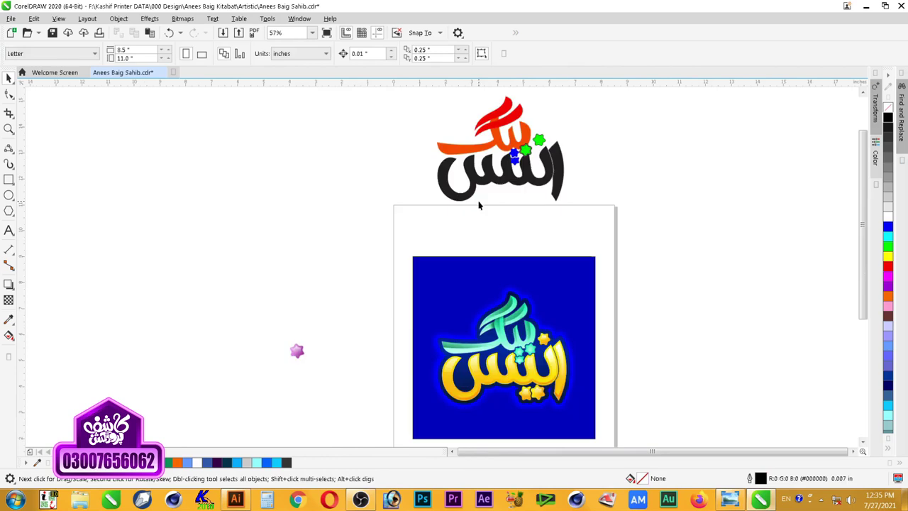
# Step: Try the pink star on the blue square's upper left, then delete it
pyautogui.scroll(3, 563, 415)
pyautogui.click(211, 269)
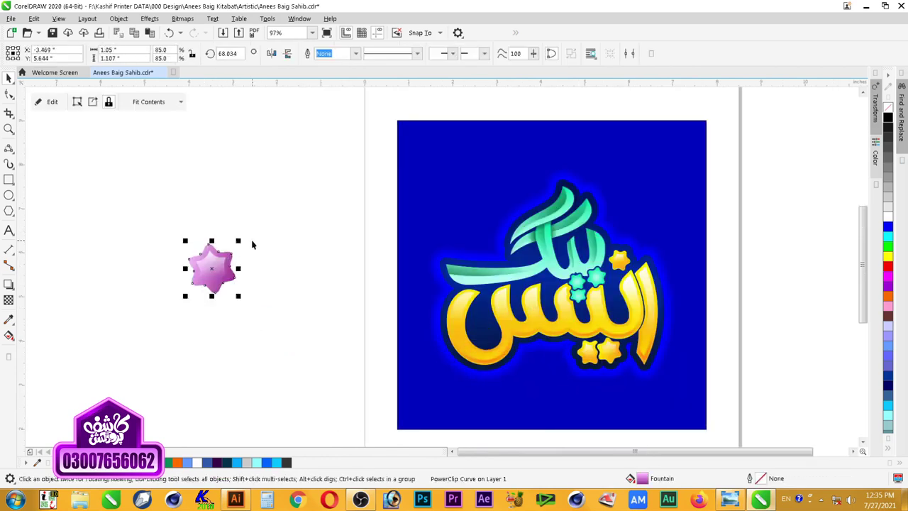
pyautogui.moveTo(211, 268); pyautogui.dragTo(467, 211)
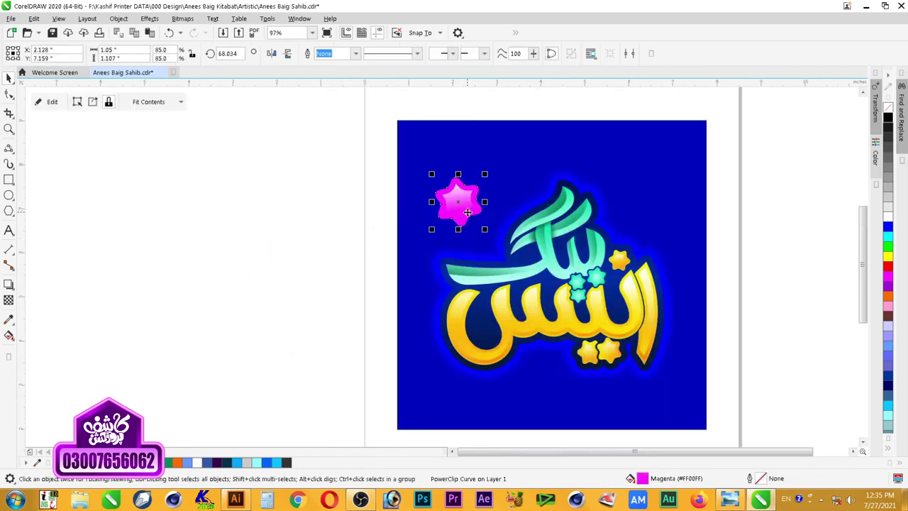
pyautogui.press('Delete')
# Step: Move all the lettering objects upward, then undo back slightly lower
pyautogui.moveTo(314, 158); pyautogui.dragTo(740, 394)
pyautogui.moveTo(646, 330); pyautogui.dragTo(647, 299)
pyautogui.click(761, 301)
pyautogui.click(648, 312)
pyautogui.click(750, 368)
pyautogui.moveTo(750, 373); pyautogui.dragTo(415, 127)
pyautogui.hotkey('ctrl', 'z')
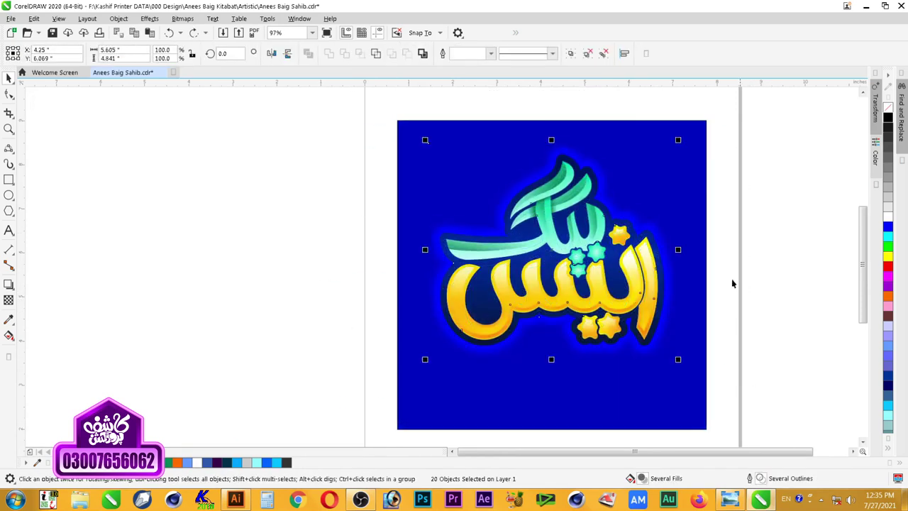
pyautogui.click(732, 284)
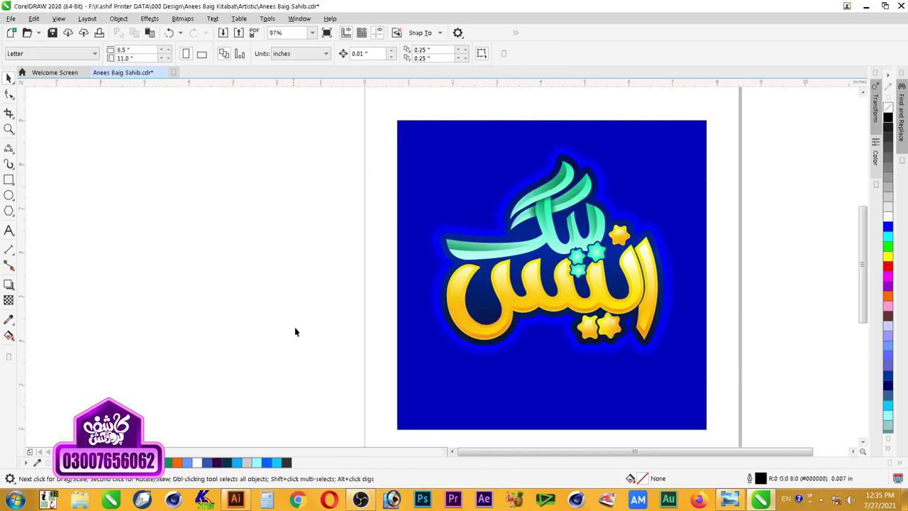
# Step: Place a small white star on the blue square's top-left corner
pyautogui.moveTo(624, 329); pyautogui.dragTo(449, 167)
pyautogui.click(347, 134)
pyautogui.click(347, 133)
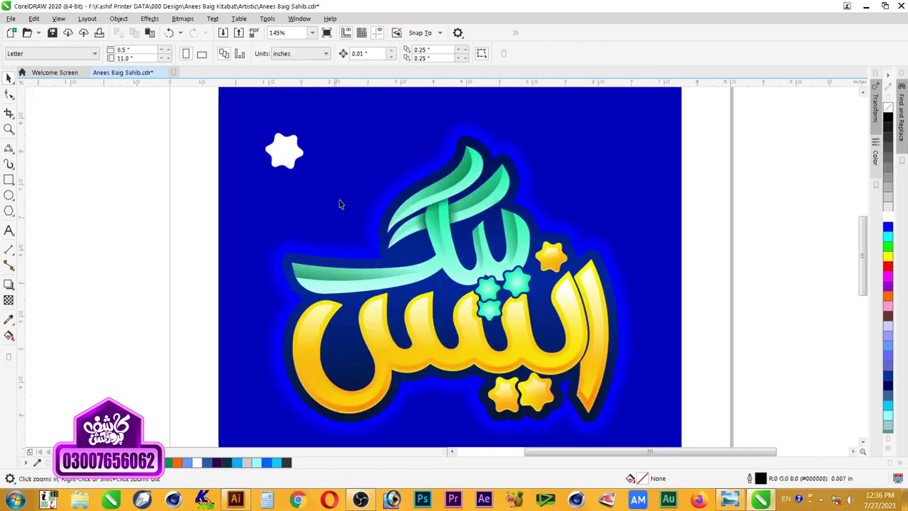
pyautogui.press('space')
pyautogui.click(292, 144)
pyautogui.click(251, 169)
pyautogui.click(283, 150)
# Step: Edit the star's clipped contents and remove its PowerClip frame
pyautogui.keyDown('ctrl'); pyautogui.click(287, 153); pyautogui.keyUp('ctrl')
pyautogui.click(286, 153)
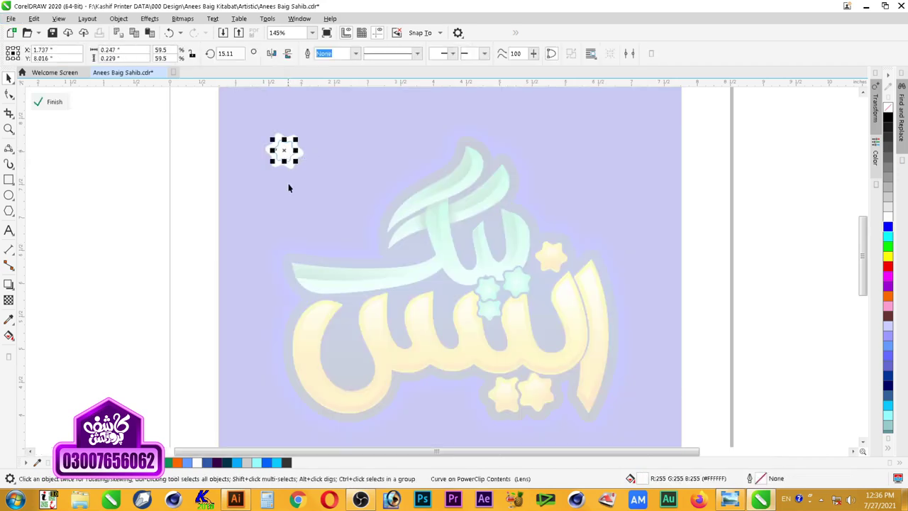
pyautogui.keyDown('ctrl'); pyautogui.click(305, 167); pyautogui.keyUp('ctrl')
pyautogui.rightClick(291, 145)
pyautogui.moveTo(376, 330)
pyautogui.click(455, 355)
pyautogui.click(140, 243)
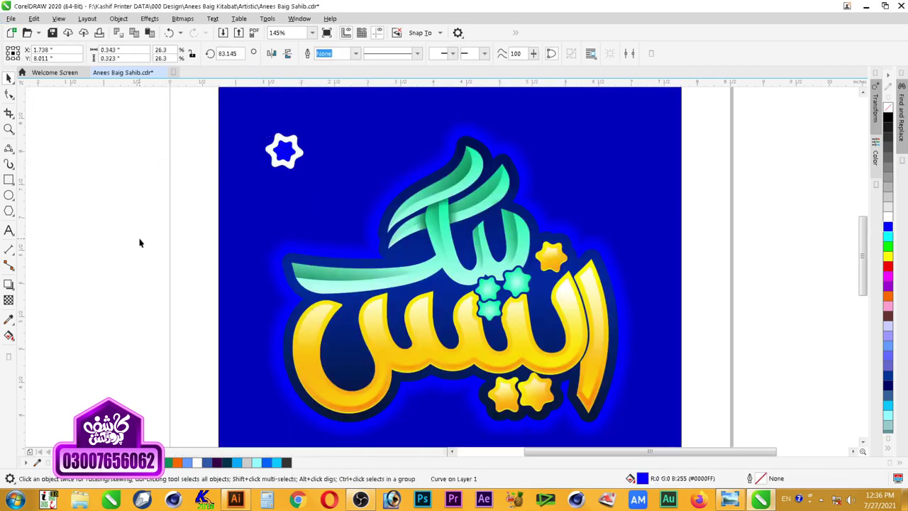
pyautogui.click(293, 153)
pyautogui.rightClick(294, 153)
pyautogui.click(456, 355)
pyautogui.click(181, 233)
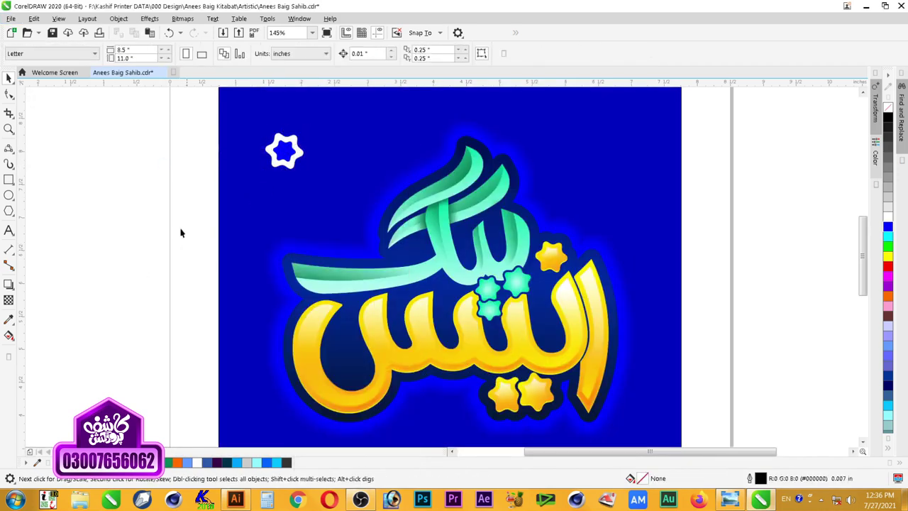
# Step: Set the outline gradient's start node to a brighter blue using RGB values
pyautogui.click(605, 264)
pyautogui.press('F11')
pyautogui.click(290, 287)
pyautogui.click(363, 303)
pyautogui.click(422, 381)
pyautogui.click(417, 342)
pyautogui.click(418, 374)
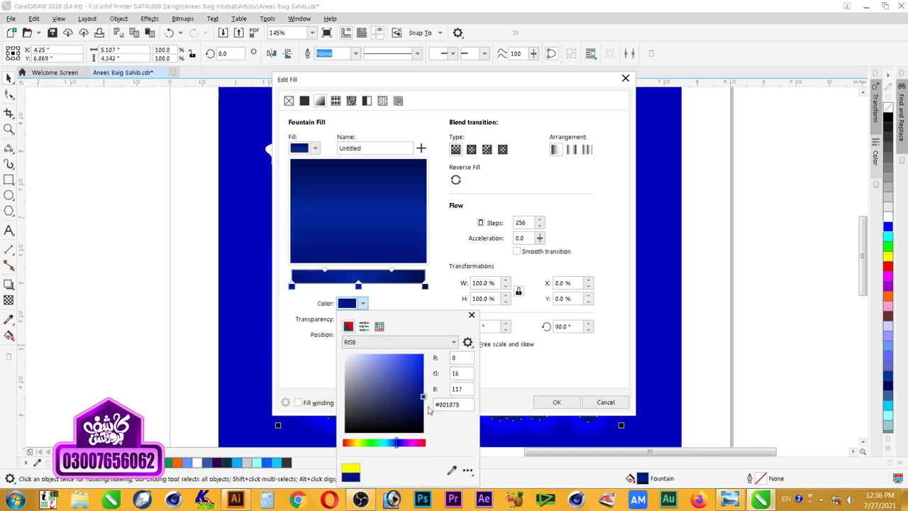
pyautogui.click(391, 298)
pyautogui.click(362, 303)
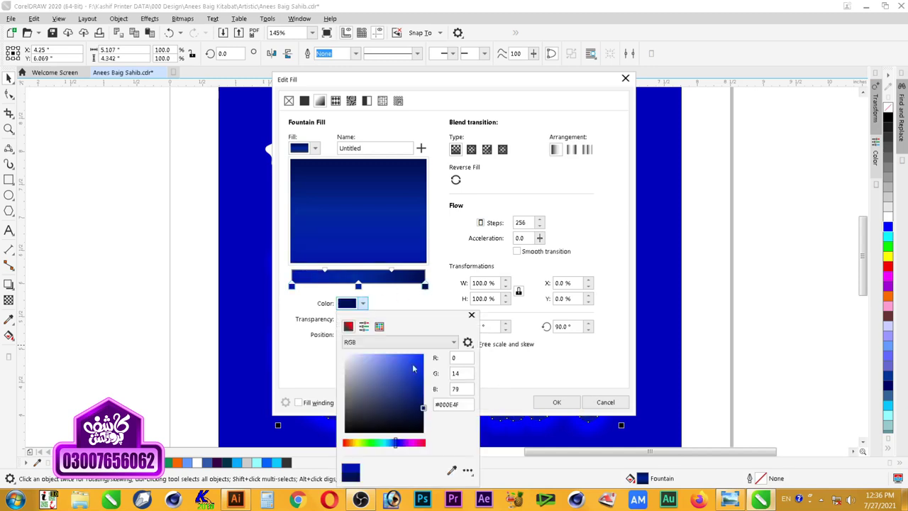
pyautogui.moveTo(411, 384); pyautogui.dragTo(424, 389)
pyautogui.click(557, 401)
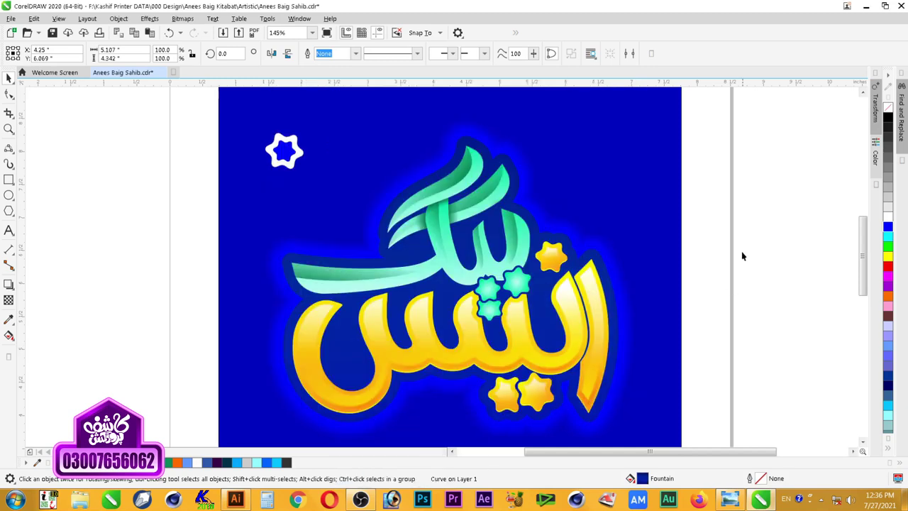
# Step: Try solid blue, then solid black fills on the dark outline, then reinspect its fill settings
pyautogui.click(753, 260)
pyautogui.click(598, 265)
pyautogui.click(887, 227)
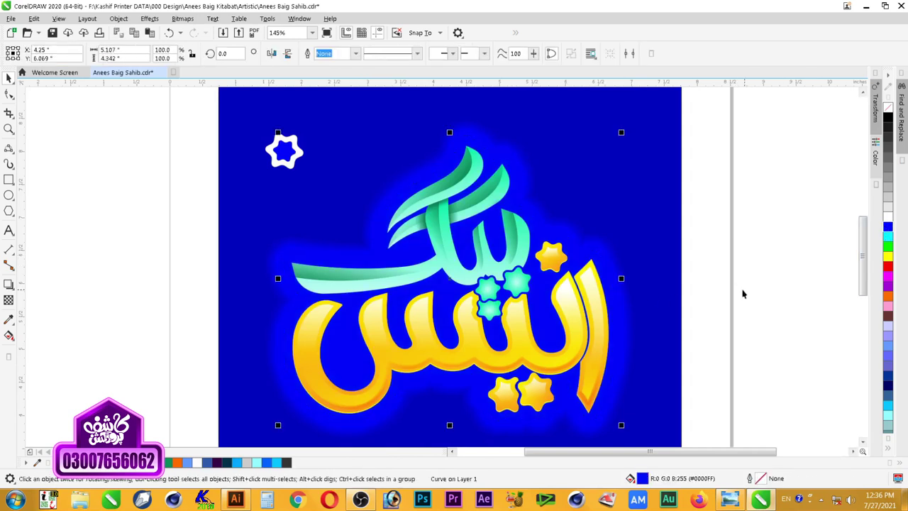
pyautogui.click(887, 117)
pyautogui.scroll(-1, 753, 217)
pyautogui.press('F2')
pyautogui.moveTo(752, 142); pyautogui.dragTo(414, 350)
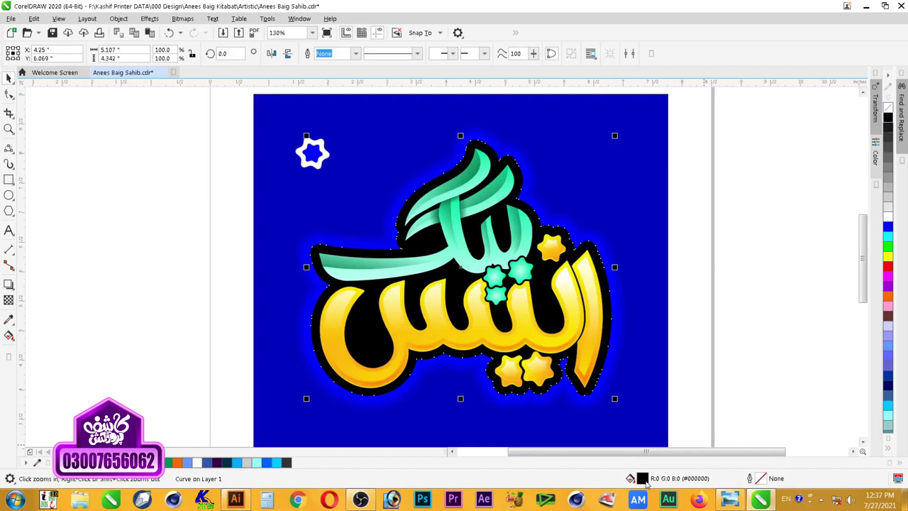
pyautogui.doubleClick(643, 478)
pyautogui.click(606, 403)
# Step: Give the outline gradient's middle node a new palette swatch colour
pyautogui.click(735, 257)
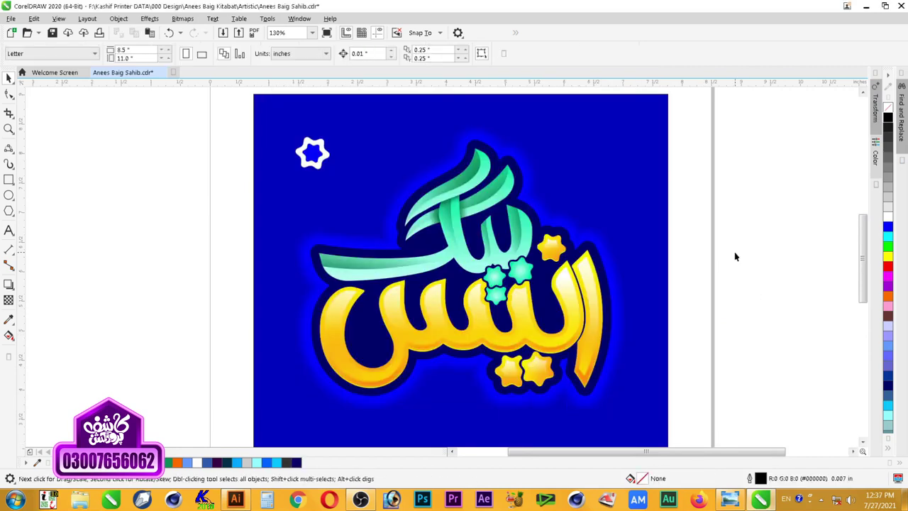
pyautogui.click(608, 358)
pyautogui.press('F11')
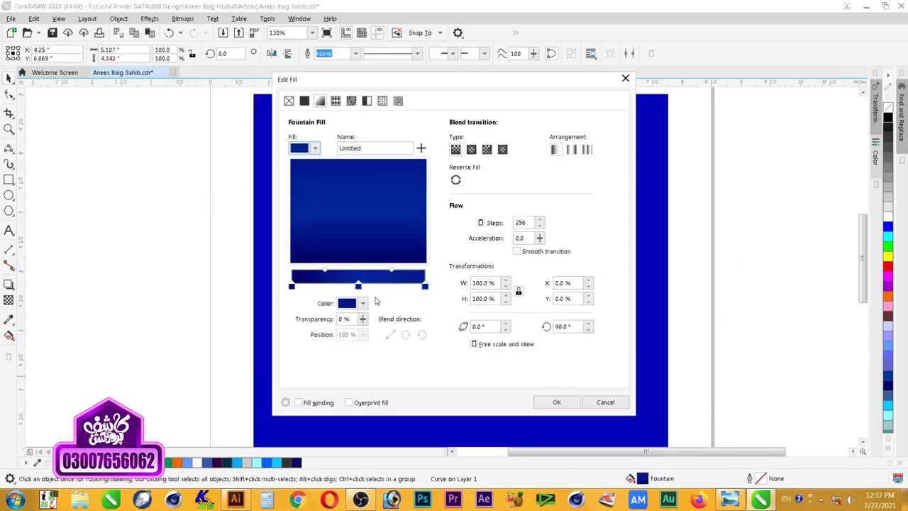
pyautogui.click(347, 304)
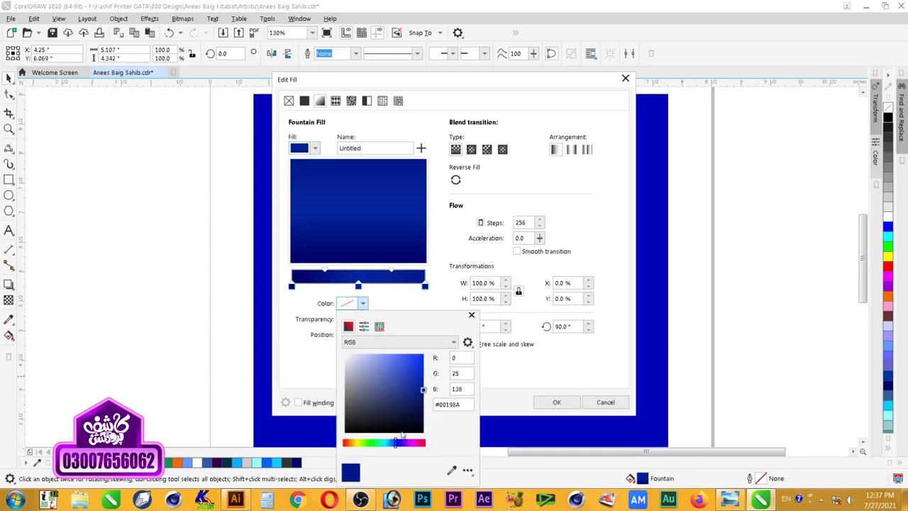
pyautogui.click(379, 313)
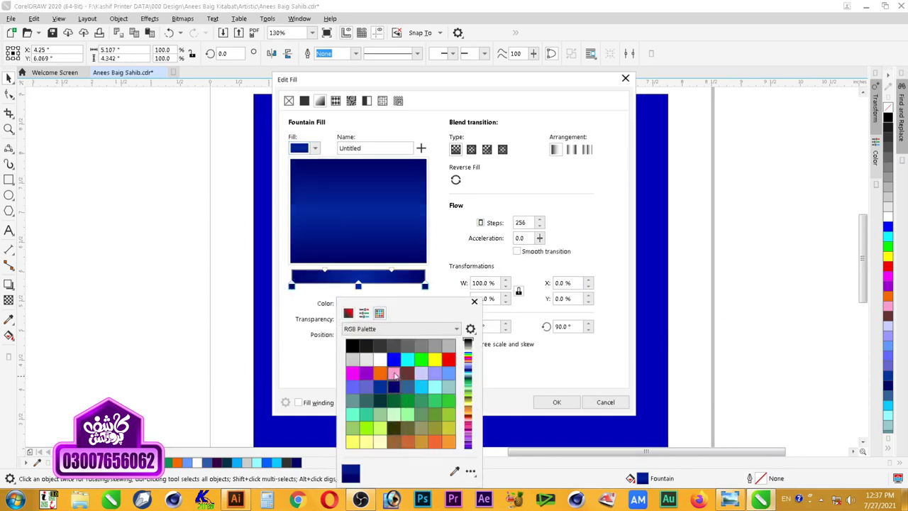
pyautogui.click(359, 286)
pyautogui.click(346, 303)
pyautogui.click(381, 122)
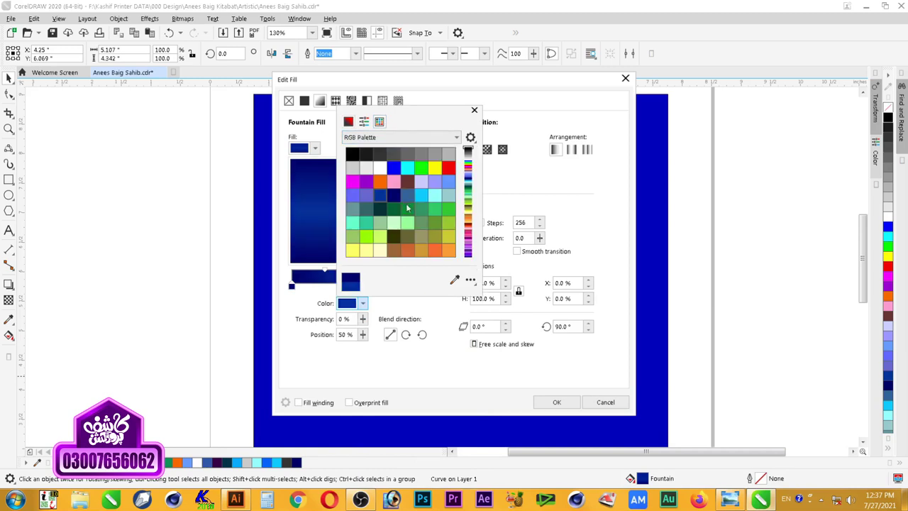
pyautogui.click(408, 208)
pyautogui.click(557, 402)
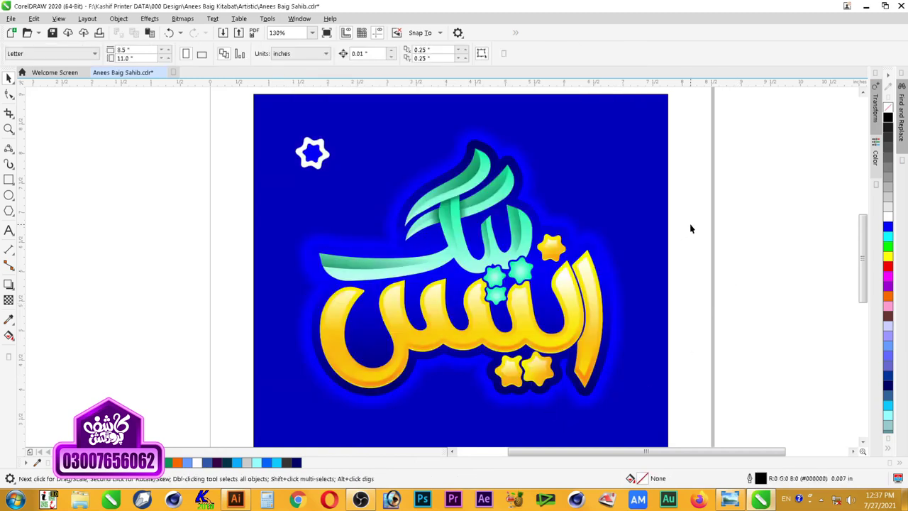
# Step: Set the gradient's end nodes to black and its middle node to dark blue
pyautogui.scroll(-2, 691, 227)
pyautogui.scroll(2, 752, 226)
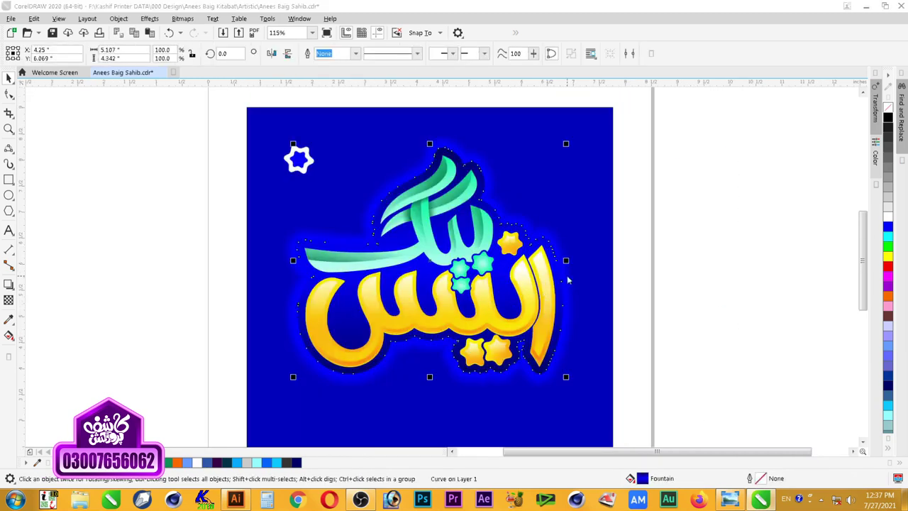
pyautogui.press('F11')
pyautogui.click(350, 302)
pyautogui.click(352, 153)
pyautogui.click(506, 186)
pyautogui.click(358, 286)
pyautogui.click(350, 303)
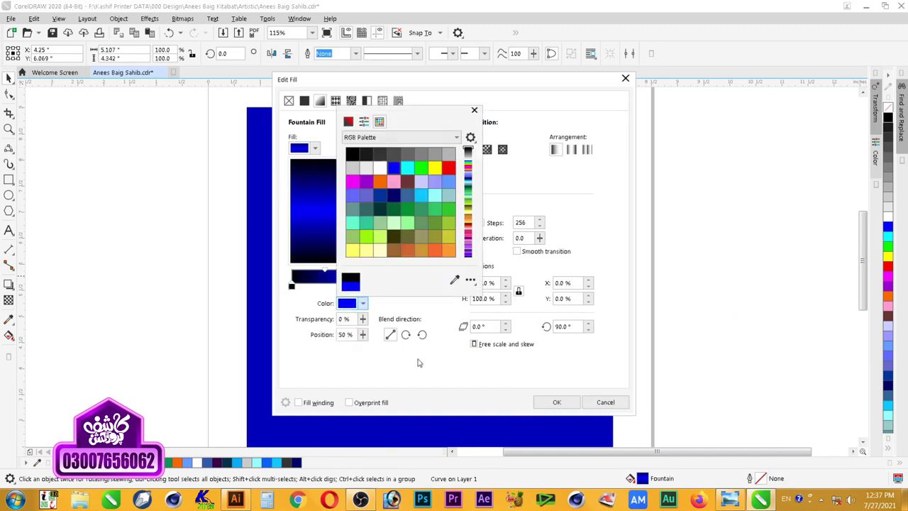
pyautogui.click(394, 195)
pyautogui.click(557, 402)
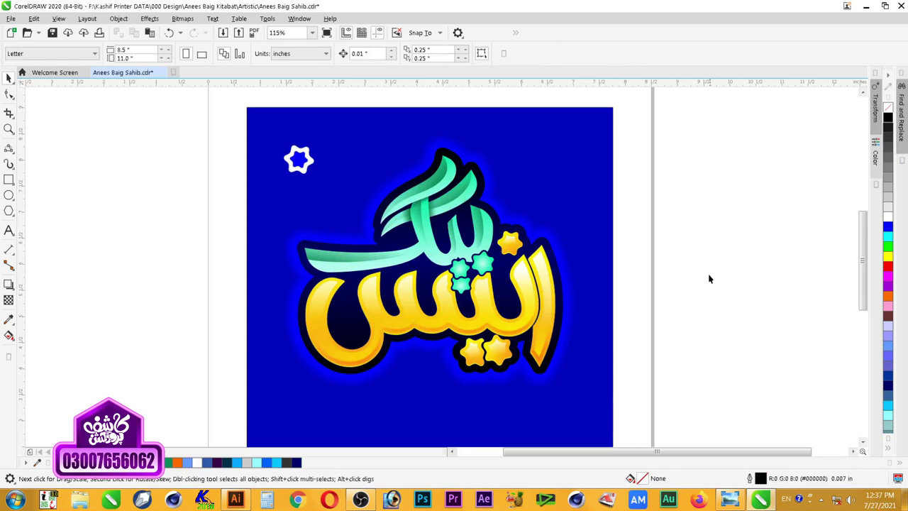
# Step: Recolour the small top-left star pale yellow and light orange, enlarge it and reposition it
pyautogui.click(306, 165)
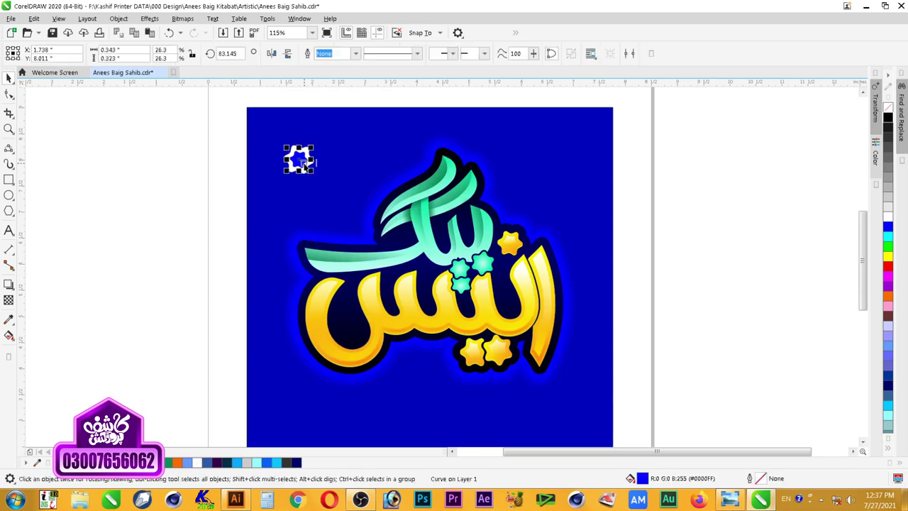
pyautogui.keyDown('shift'); pyautogui.click(307, 176); pyautogui.keyUp('shift')
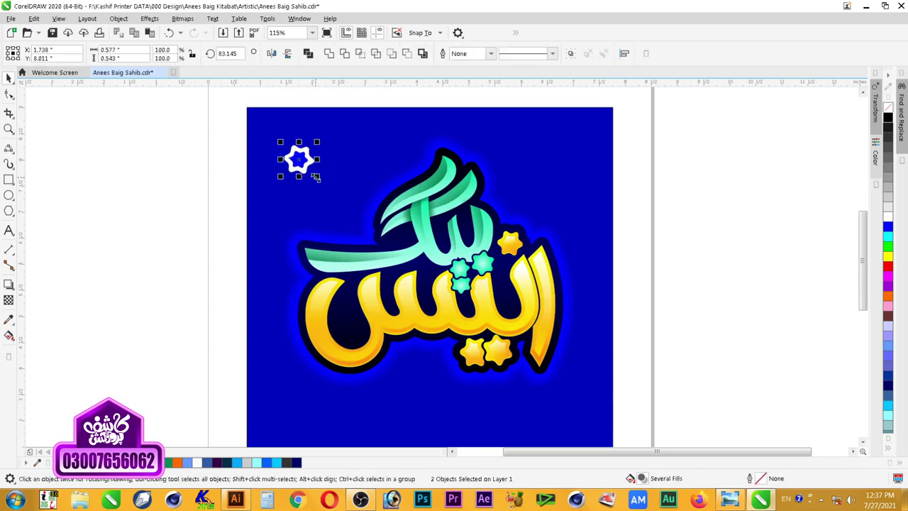
pyautogui.click(889, 220)
pyautogui.click(762, 249)
pyautogui.press('Tab')
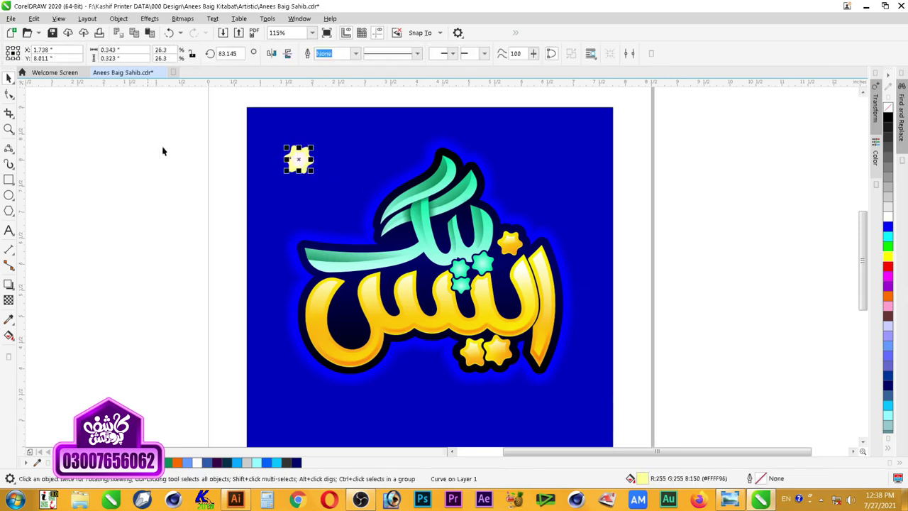
pyautogui.moveTo(306, 169); pyautogui.dragTo(337, 201)
pyautogui.keyDown('ctrl'); pyautogui.click(887, 268); pyautogui.keyUp('ctrl')
pyautogui.moveTo(292, 161); pyautogui.dragTo(370, 222)
pyautogui.moveTo(327, 182); pyautogui.dragTo(299, 180)
pyautogui.hotkey('ctrl', 'z')
pyautogui.moveTo(338, 221); pyautogui.dragTo(514, 200)
# Step: Give a star a light blue rim with white centre, group it, and scale it down
pyautogui.press('F2')
pyautogui.moveTo(417, 138); pyautogui.dragTo(699, 254)
pyautogui.click(888, 246)
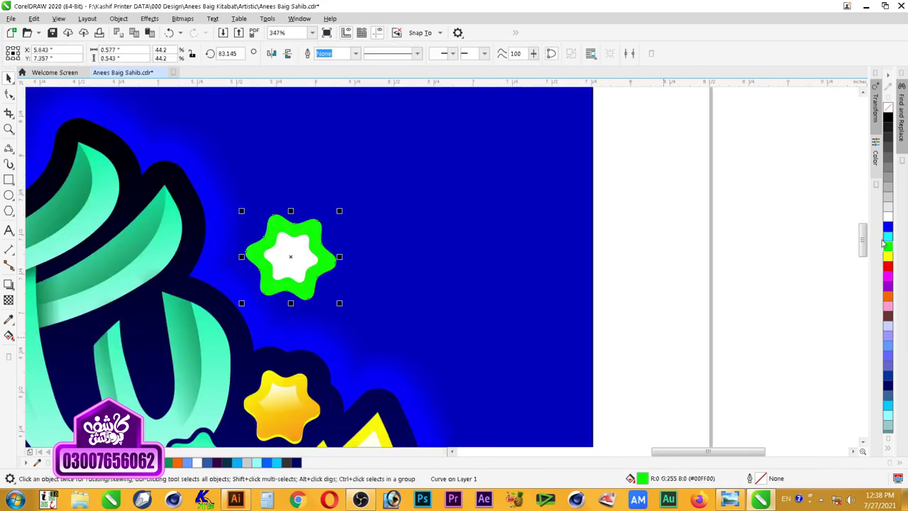
pyautogui.click(887, 215)
pyautogui.click(888, 235)
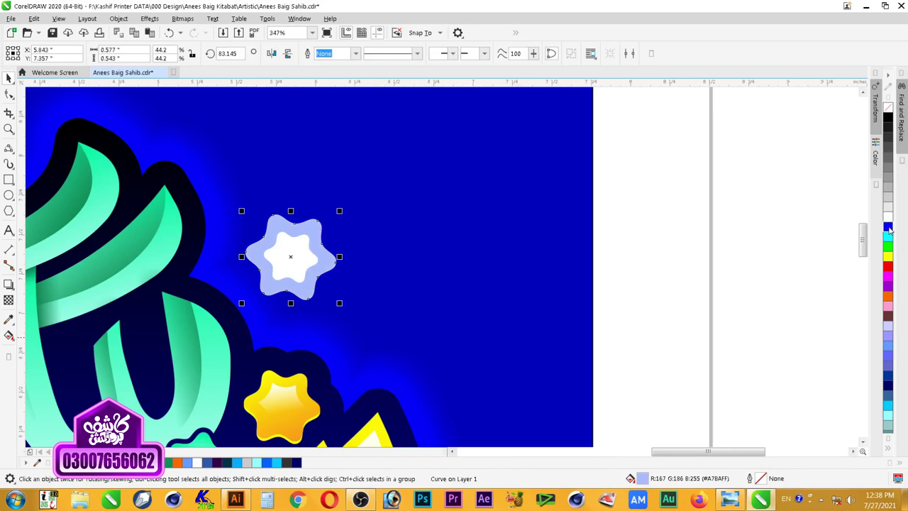
pyautogui.keyDown('shift'); pyautogui.click(293, 271); pyautogui.keyUp('shift')
pyautogui.hotkey('ctrl', 'g')
pyautogui.moveTo(293, 272); pyautogui.dragTo(387, 301)
pyautogui.moveTo(420, 254); pyautogui.dragTo(420, 255)
# Step: Place a smaller copy of the light blue star higher up
pyautogui.moveTo(396, 298); pyautogui.dragTo(381, 210)
pyautogui.moveTo(402, 166); pyautogui.dragTo(392, 181)
pyautogui.moveTo(364, 212); pyautogui.dragTo(363, 230)
pyautogui.click(653, 274)
pyautogui.scroll(-3, 653, 274)
pyautogui.press('F2')
pyautogui.moveTo(709, 217); pyautogui.dragTo(295, 367)
# Step: Group another two-part star and place an 80% copy of it up and right
pyautogui.moveTo(196, 192); pyautogui.dragTo(402, 305)
pyautogui.scroll(-3, 403, 306)
pyautogui.press('F2')
pyautogui.moveTo(237, 205); pyautogui.dragTo(641, 389)
pyautogui.click(362, 238)
pyautogui.click(330, 226)
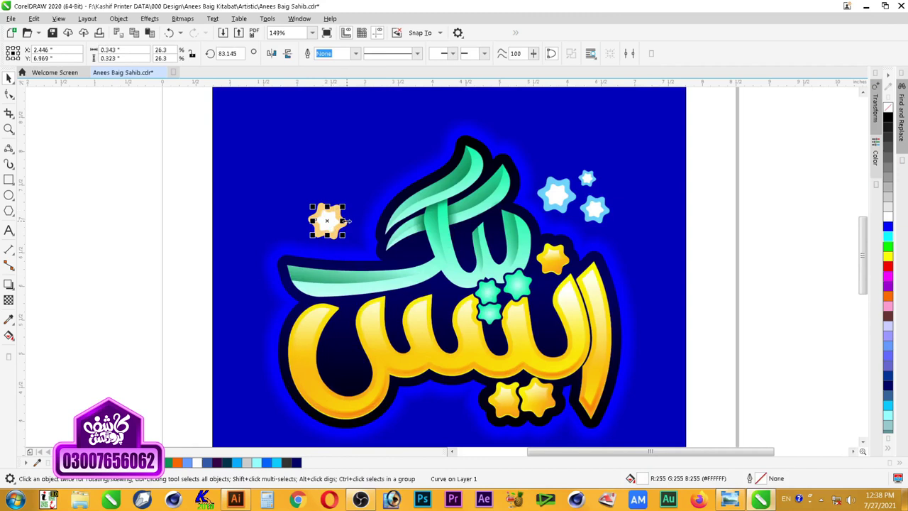
pyautogui.keyDown('shift'); pyautogui.click(345, 221); pyautogui.keyUp('shift')
pyautogui.hotkey('ctrl', 'g')
pyautogui.moveTo(335, 230); pyautogui.dragTo(349, 190)
pyautogui.moveTo(368, 160)
pyautogui.mouseDown()
pyautogui.moveTo(374, 168)
pyautogui.moveTo(370, 151)
pyautogui.moveTo(387, 142)
pyautogui.moveTo(372, 151)
pyautogui.mouseUp()
pyautogui.press('Escape')
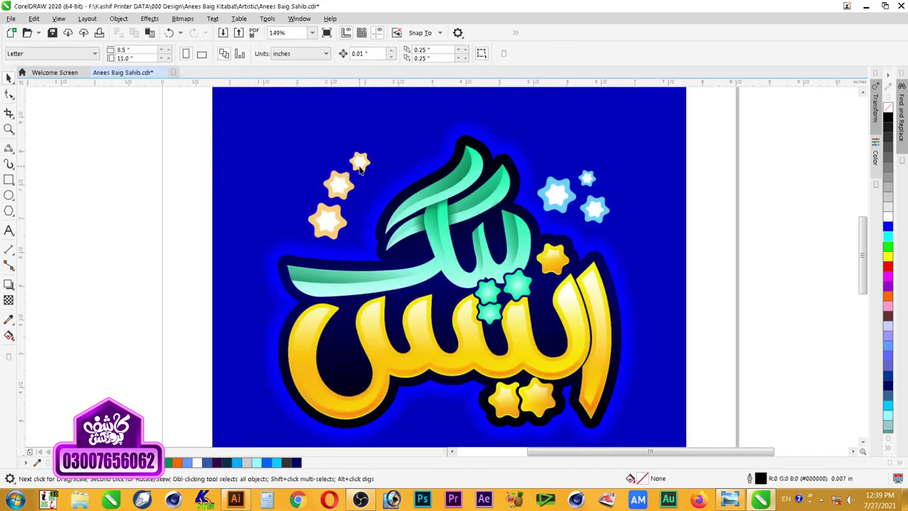
# Step: Move a star to the top left, delete the lower orange star, and shift the three-star group
pyautogui.moveTo(356, 180); pyautogui.dragTo(284, 164)
pyautogui.moveTo(322, 207); pyautogui.dragTo(325, 206)
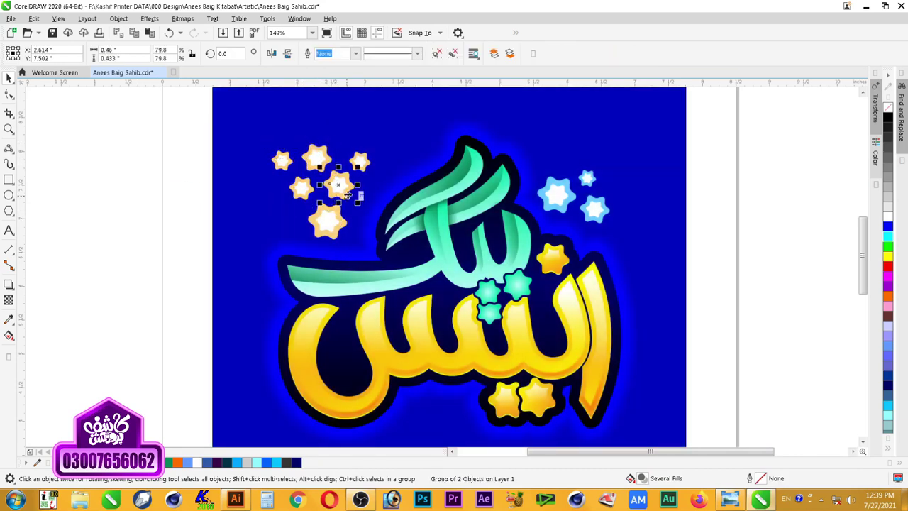
pyautogui.click(325, 225)
pyautogui.press('Delete')
pyautogui.moveTo(319, 160); pyautogui.dragTo(390, 199)
# Step: Rotate the star group clockwise and enlarge the orange star group
pyautogui.click(357, 198)
pyautogui.moveTo(330, 222); pyautogui.dragTo(345, 212)
pyautogui.scroll(-2, 345, 212)
pyautogui.scroll(1, 455, 304)
pyautogui.click(620, 373)
pyautogui.click(301, 176)
pyautogui.moveTo(268, 151); pyautogui.dragTo(253, 138)
pyautogui.click(441, 245)
# Step: Copy the three light blue stars below the lettering, rotated about 183 degrees and enlarged
pyautogui.click(448, 165)
pyautogui.keyDown('shift'); pyautogui.click(473, 151); pyautogui.keyUp('shift')
pyautogui.keyDown('shift'); pyautogui.click(478, 172); pyautogui.keyUp('shift')
pyautogui.moveTo(478, 173); pyautogui.dragTo(381, 328)
pyautogui.rightClick(381, 329)
pyautogui.click(380, 327)
pyautogui.moveTo(396, 293); pyautogui.dragTo(319, 362)
pyautogui.moveTo(372, 337); pyautogui.dragTo(383, 349)
pyautogui.scroll(-2, 624, 252)
pyautogui.press('F2')
pyautogui.moveTo(668, 234); pyautogui.dragTo(386, 351)
pyautogui.press('Escape')
pyautogui.press('F2')
pyautogui.moveTo(185, 149); pyautogui.dragTo(489, 341)
# Step: Fill the copied stars' rims pink-purple, repeating the fill with Ctrl+R on the smaller two
pyautogui.keyDown('ctrl'); pyautogui.click(573, 291); pyautogui.keyUp('ctrl')
pyautogui.click(888, 213)
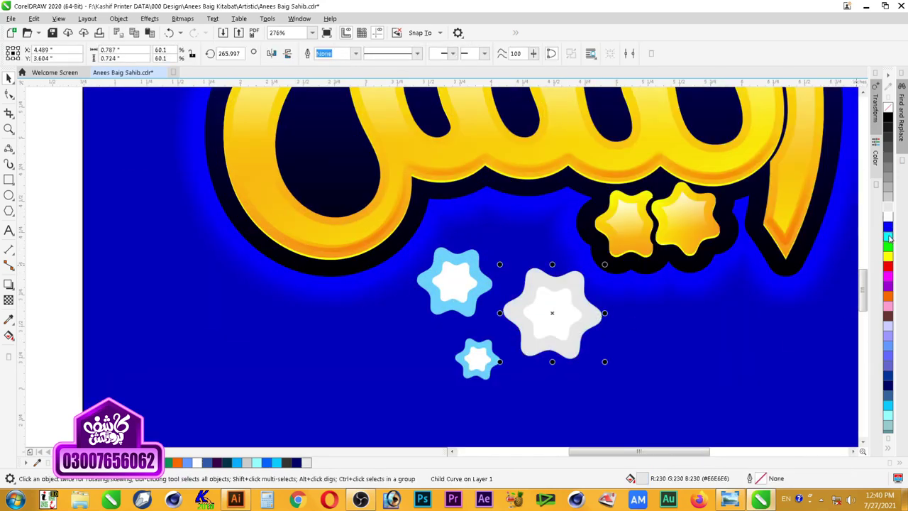
pyautogui.click(887, 289)
pyautogui.click(887, 285)
pyautogui.click(887, 277)
pyautogui.keyDown('ctrl'); pyautogui.click(477, 264); pyautogui.keyUp('ctrl')
pyautogui.hotkey('ctrl', 'r')
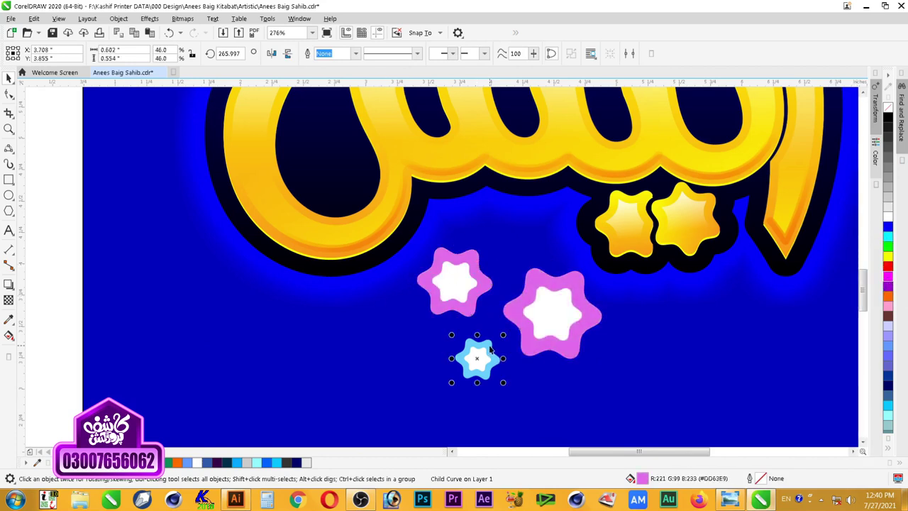
pyautogui.hotkey('ctrl', 'r')
# Step: Nudge the three pink stars upward and group them, undoing an accidental deletion
pyautogui.press('Escape')
pyautogui.scroll(-2, 498, 369)
pyautogui.moveTo(360, 317); pyautogui.dragTo(570, 380)
pyautogui.moveTo(406, 343); pyautogui.dragTo(510, 357)
pyautogui.click(500, 350)
pyautogui.press('Delete')
pyautogui.hotkey('ctrl', 'z')
pyautogui.press('F2')
pyautogui.moveTo(668, 166); pyautogui.dragTo(312, 404)
pyautogui.press('Up')
pyautogui.press('Up')
pyautogui.press('Up')
pyautogui.press('Up')
pyautogui.hotkey('ctrl', 'g')
# Step: Group the three blue stars with Ctrl+G, then reselect the pink star group
pyautogui.moveTo(677, 142); pyautogui.dragTo(553, 208)
pyautogui.moveTo(674, 117); pyautogui.dragTo(496, 213)
pyautogui.hotkey('ctrl', 'g')
pyautogui.moveTo(234, 134); pyautogui.dragTo(418, 243)
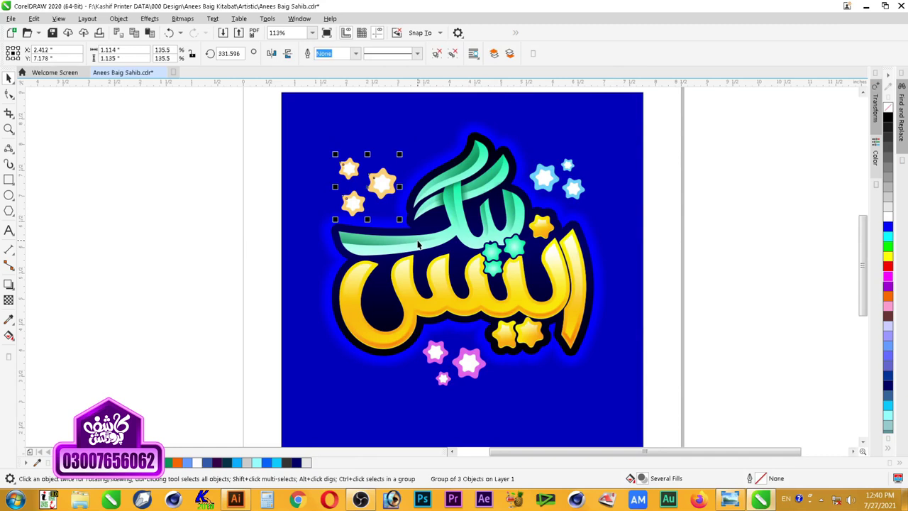
pyautogui.click(665, 215)
pyautogui.scroll(-2, 665, 215)
pyautogui.press('F2')
pyautogui.moveTo(707, 133); pyautogui.dragTo(388, 372)
pyautogui.moveTo(658, 272); pyautogui.dragTo(267, 385)
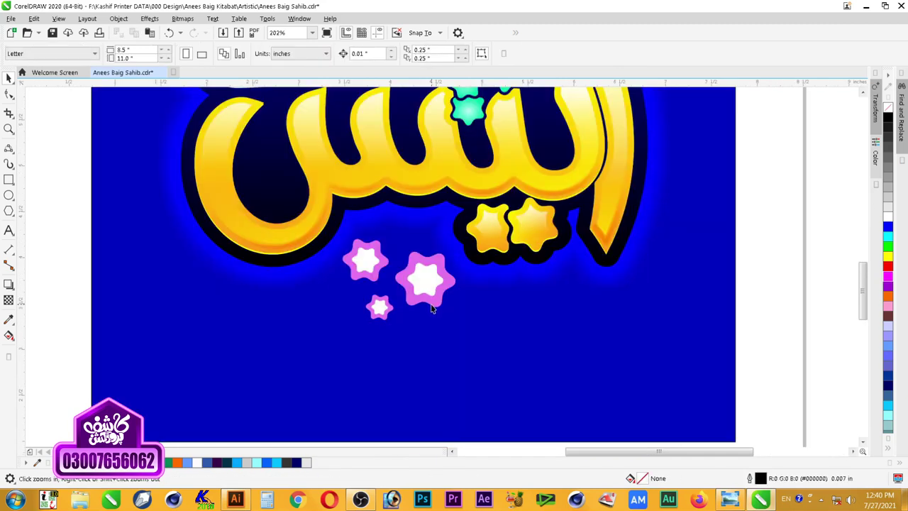
pyautogui.click(427, 301)
# Step: Ungroup the pink stars and add a 0.04 in outside contour to each of the three
pyautogui.hotkey('ctrl', 'u')
pyautogui.click(431, 303)
pyautogui.click(9, 283)
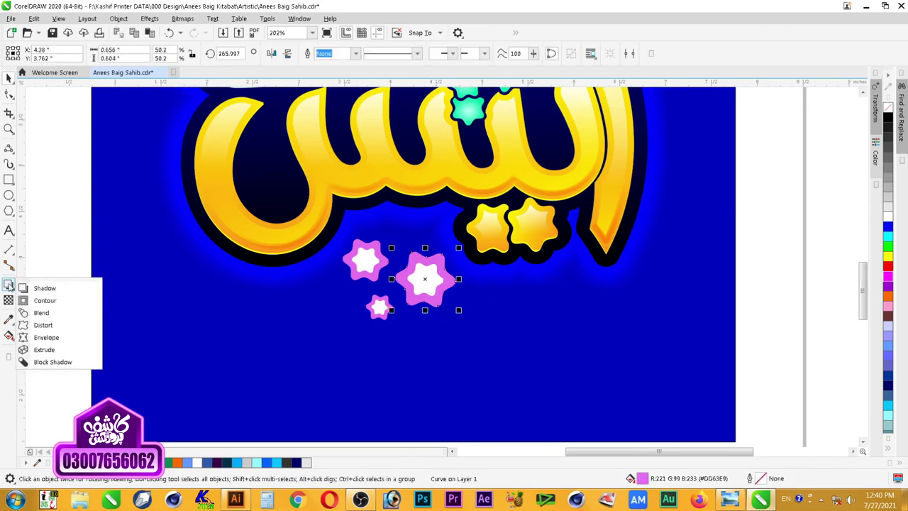
pyautogui.click(41, 300)
pyautogui.moveTo(394, 278); pyautogui.dragTo(458, 281)
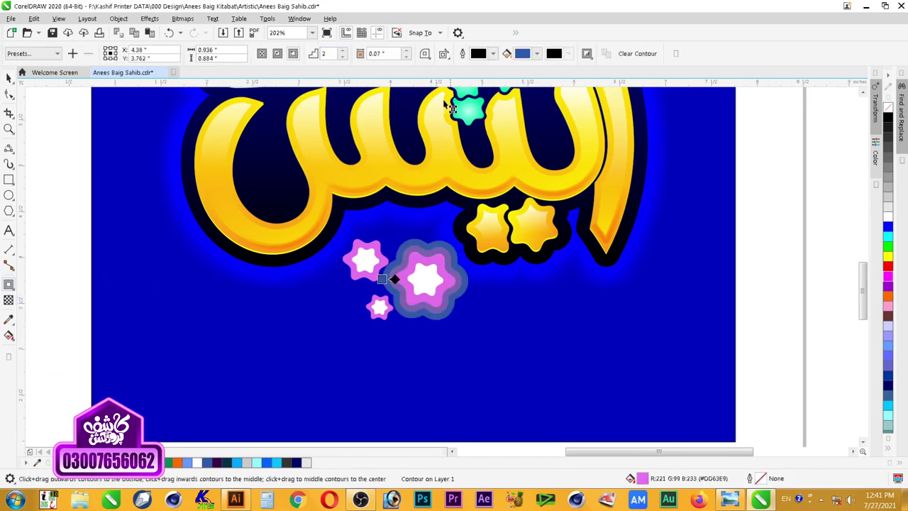
pyautogui.click(406, 57)
pyautogui.click(407, 57)
pyautogui.click(407, 57)
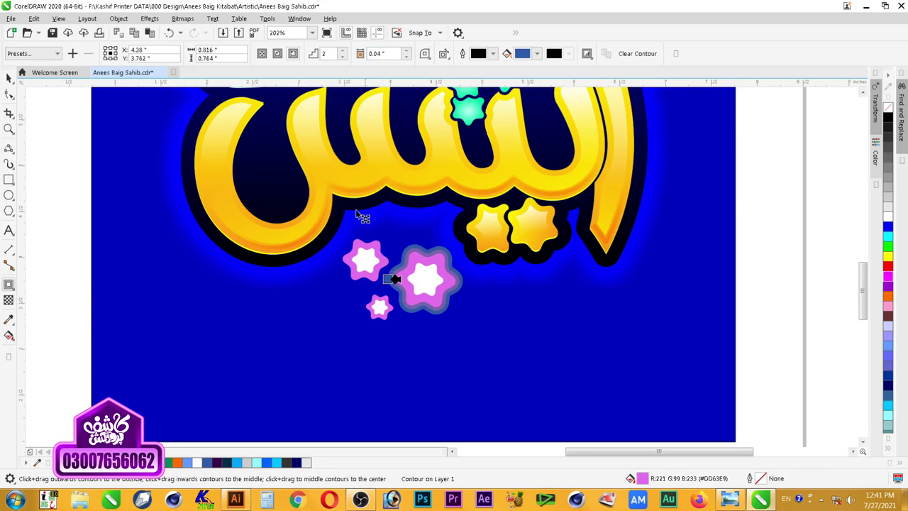
pyautogui.moveTo(363, 260); pyautogui.dragTo(336, 260)
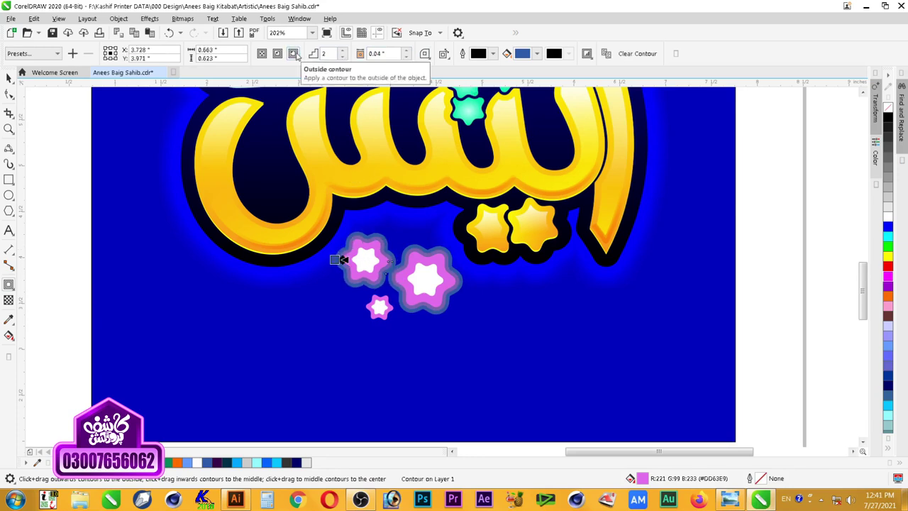
pyautogui.moveTo(392, 312); pyautogui.dragTo(398, 320)
pyautogui.press('space')
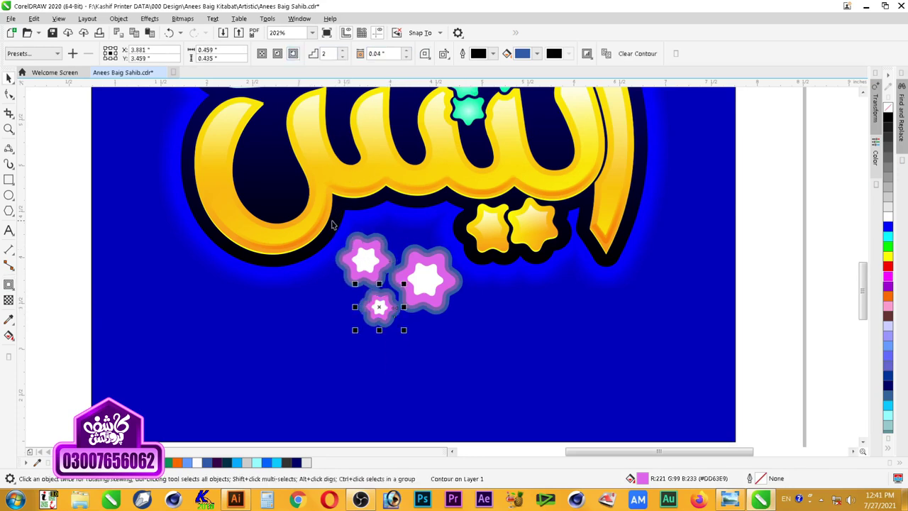
# Step: Move the small contoured star down-left, then select the left star's white centre with its pink star
pyautogui.scroll(3, 377, 283)
pyautogui.click(407, 234)
pyautogui.click(406, 317)
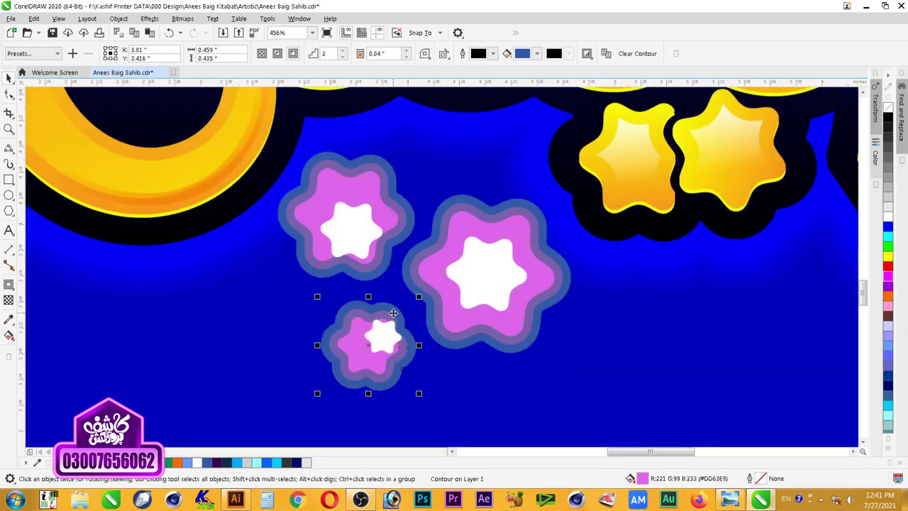
pyautogui.moveTo(386, 335); pyautogui.dragTo(368, 340)
pyautogui.click(429, 331)
pyautogui.click(351, 207)
pyautogui.keyDown('shift'); pyautogui.click(363, 199); pyautogui.keyUp('shift')
# Step: Center the white centre on the left star, break its contour apart and delete the inner ring
pyautogui.press('c')
pyautogui.press('e')
pyautogui.click(399, 179)
pyautogui.click(385, 178)
pyautogui.hotkey('ctrl', 'k')
pyautogui.rightClick(383, 177)
pyautogui.click(411, 177)
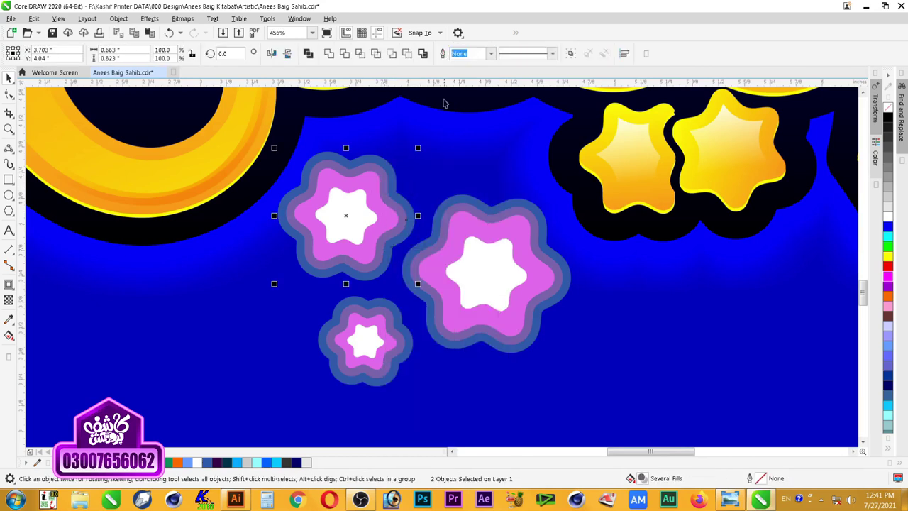
pyautogui.click(397, 204)
pyautogui.press('Delete')
# Step: Colour the left star's outer ring white, then delete and restore the star's white centre
pyautogui.click(404, 207)
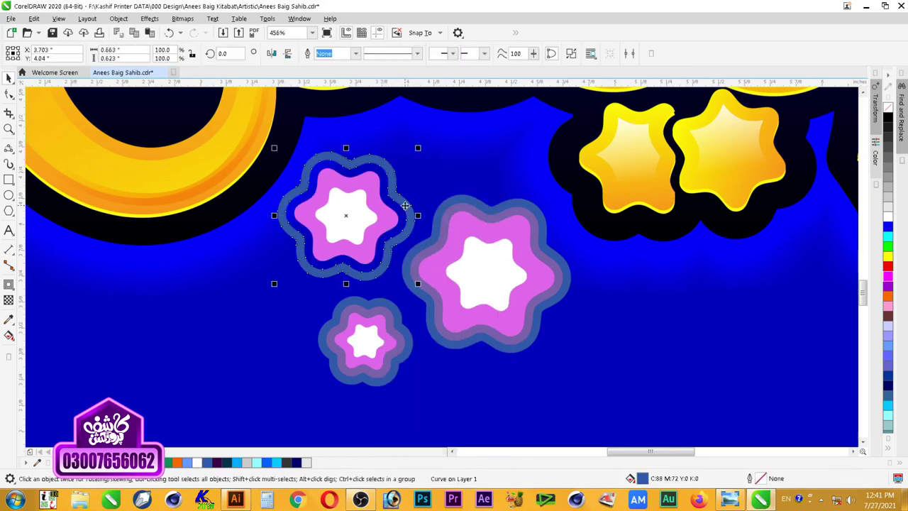
pyautogui.hotkey('ctrl', 'shift', 'a')
pyautogui.click(482, 266)
pyautogui.click(890, 219)
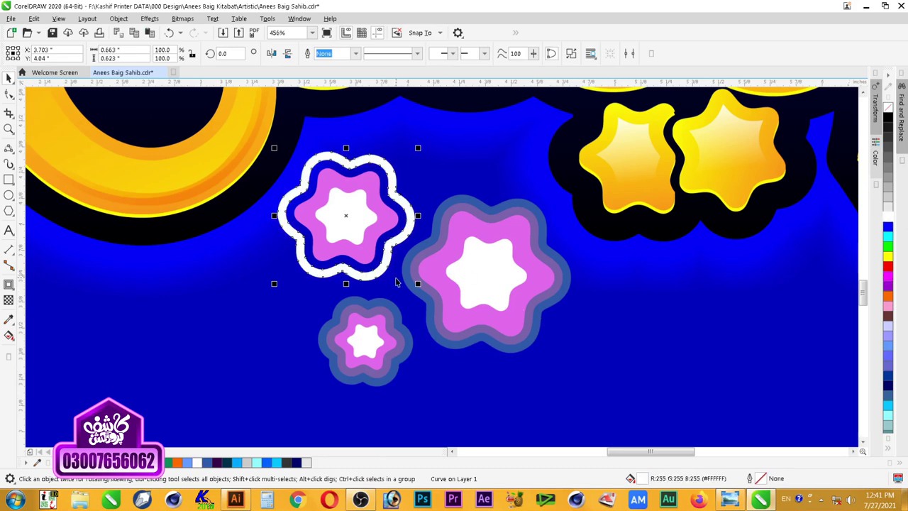
pyautogui.press('Escape')
pyautogui.click(363, 226)
pyautogui.press('Delete')
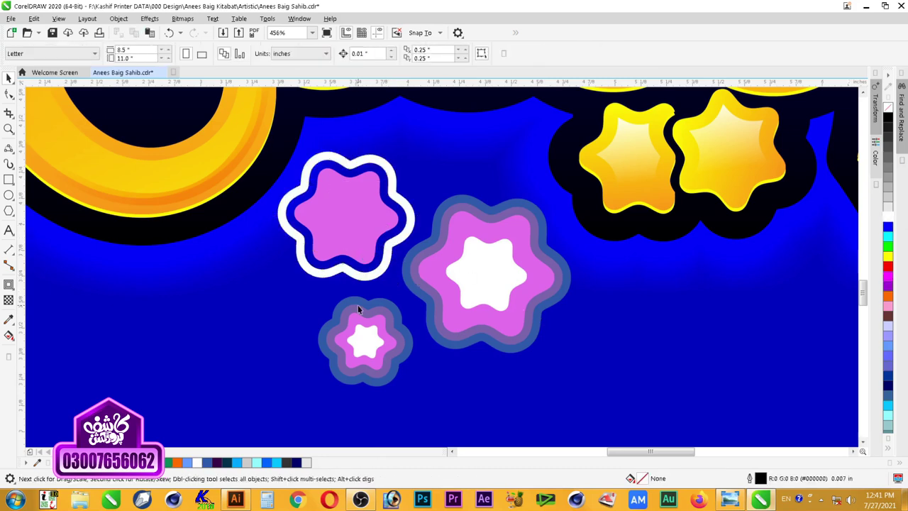
pyautogui.scroll(-3, 358, 305)
pyautogui.press('z')
pyautogui.moveTo(249, 183); pyautogui.dragTo(494, 364)
pyautogui.click(33, 18)
pyautogui.click(54, 30)
# Step: Copy the light blue outline from a top-right star onto the left ring, then make it lighter blue
pyautogui.scroll(-2, 841, 238)
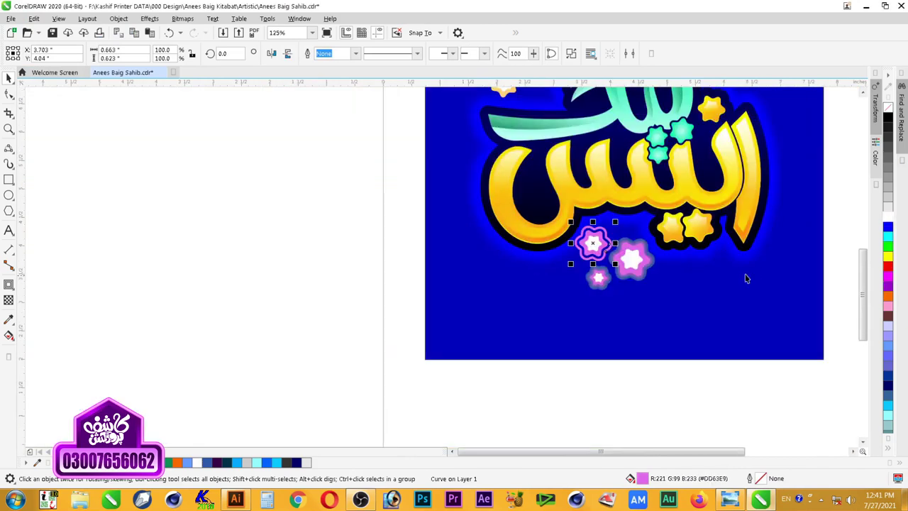
pyautogui.press('F2')
pyautogui.moveTo(494, 293); pyautogui.dragTo(806, 43)
pyautogui.hotkey('ctrl', 'shift', 'a')
pyautogui.click(461, 267)
pyautogui.click(543, 134)
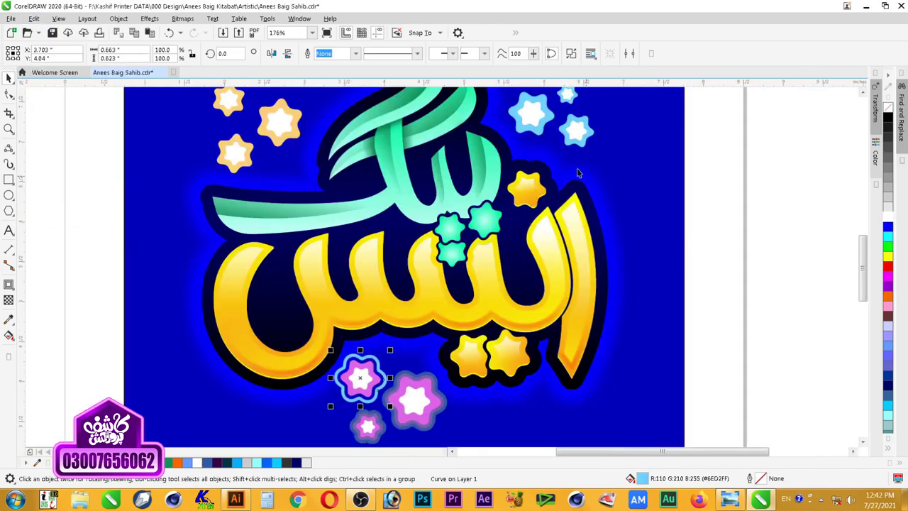
pyautogui.scroll(-2, 431, 383)
pyautogui.scroll(4, 447, 434)
pyautogui.rightClick(888, 222)
pyautogui.rightClick(889, 243)
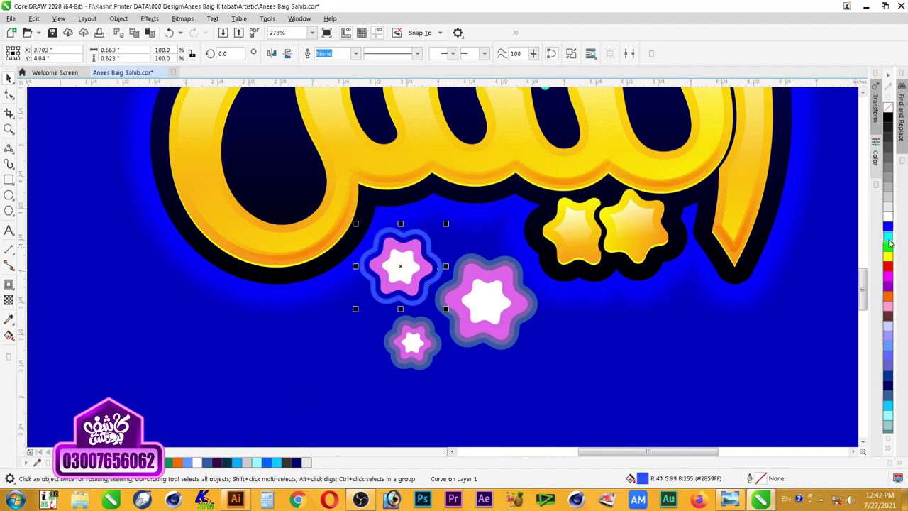
# Step: Break apart the large star's contour, copy the blue ring styling onto it, and fill it orange
pyautogui.click(503, 349)
pyautogui.rightClick(504, 352)
pyautogui.click(557, 196)
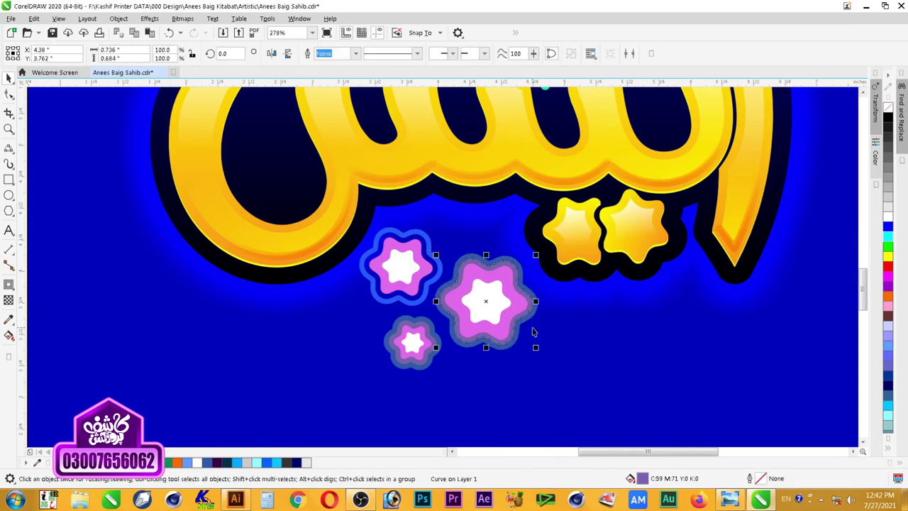
pyautogui.click(532, 325)
pyautogui.hotkey('ctrl', 'shift', 'a')
pyautogui.click(464, 270)
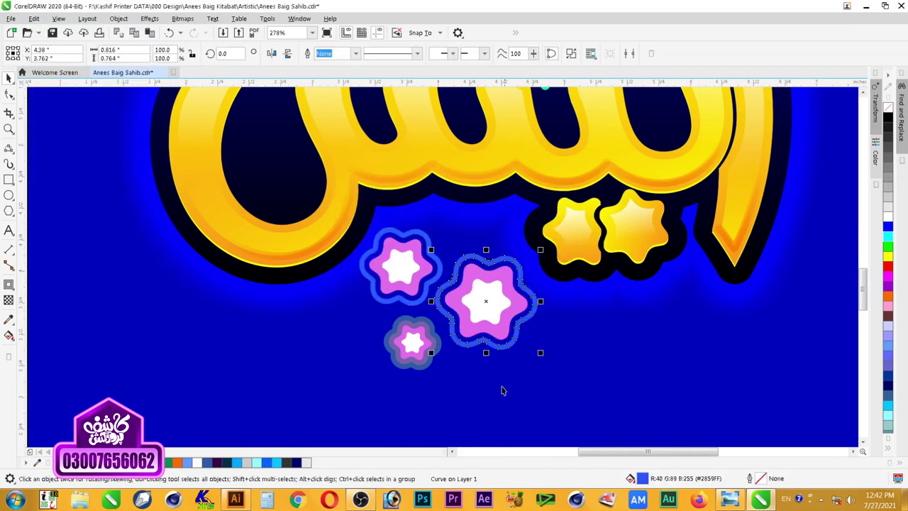
pyautogui.click(502, 343)
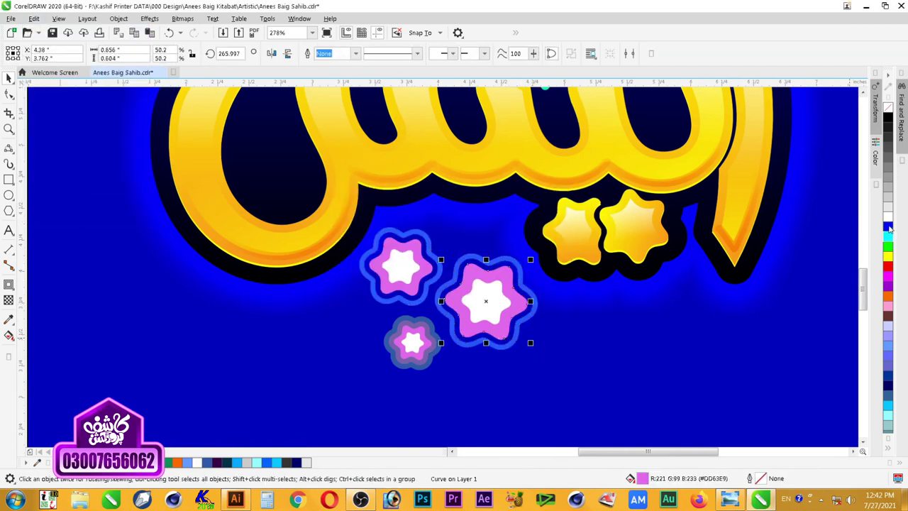
pyautogui.click(888, 262)
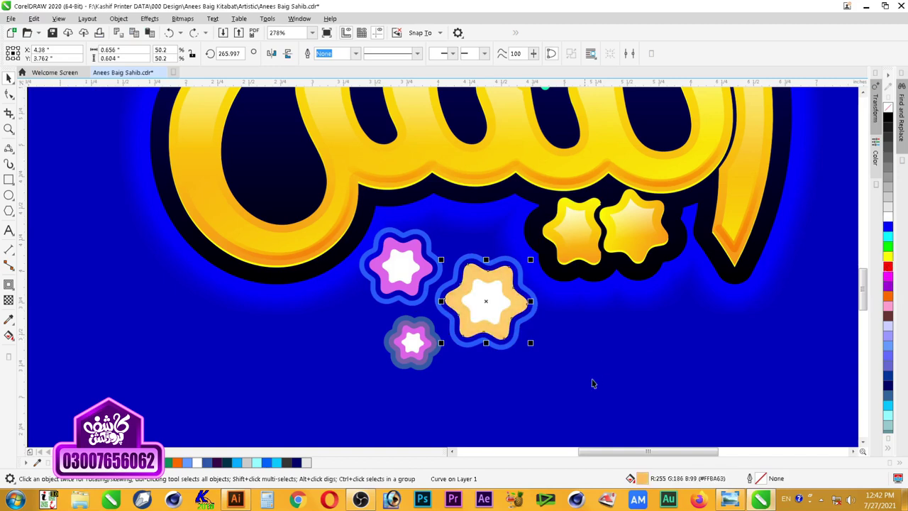
pyautogui.click(547, 385)
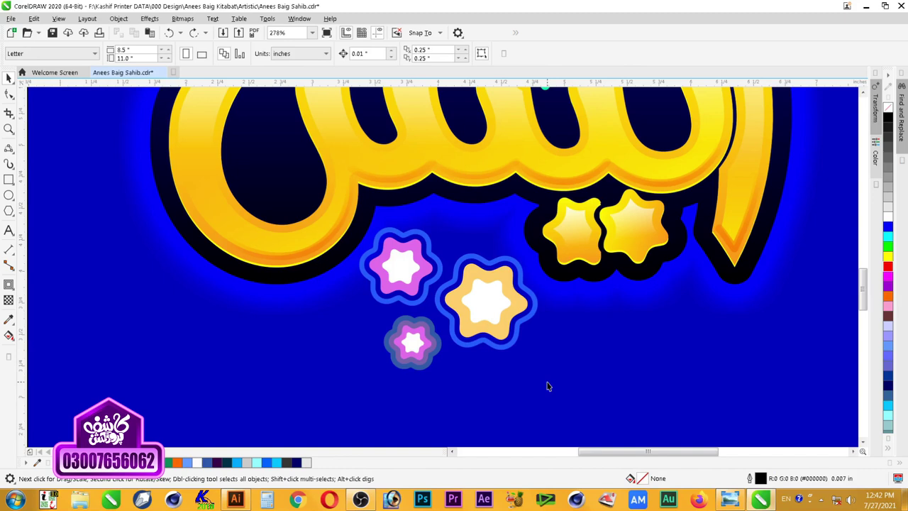
# Step: Break apart the small star's contour, ungroup it, and delete its extra middle ring
pyautogui.click(437, 352)
pyautogui.rightClick(434, 193)
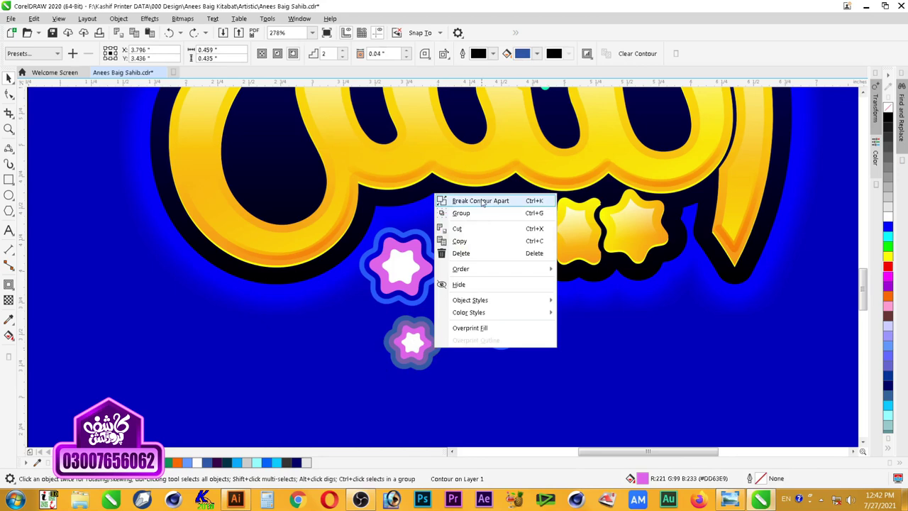
pyautogui.click(468, 199)
pyautogui.hotkey('ctrl', 'g')
pyautogui.moveTo(342, 293); pyautogui.dragTo(489, 374)
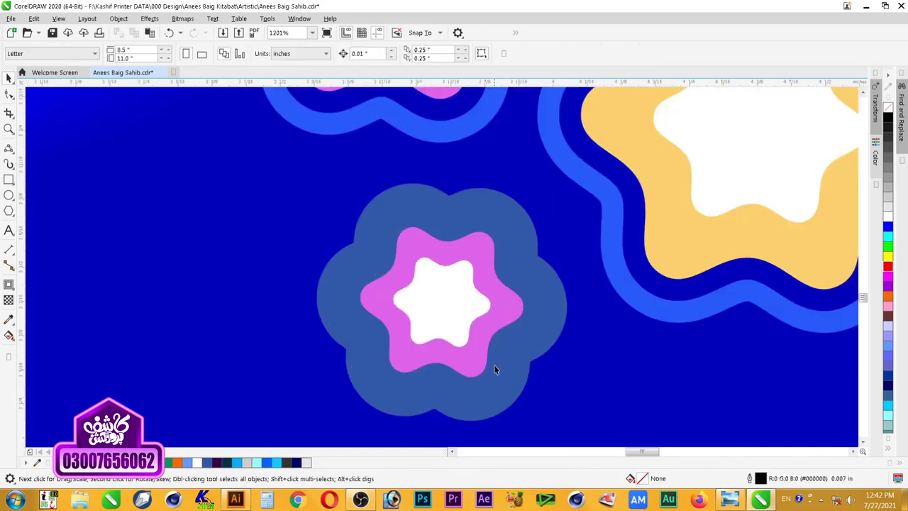
pyautogui.click(457, 54)
pyautogui.click(536, 394)
pyautogui.press('Delete')
pyautogui.scroll(-4, 537, 394)
# Step: Copy the orange star's ring properties onto the small star and tint its fill with blue
pyautogui.hotkey('ctrl', 'shift', 'a')
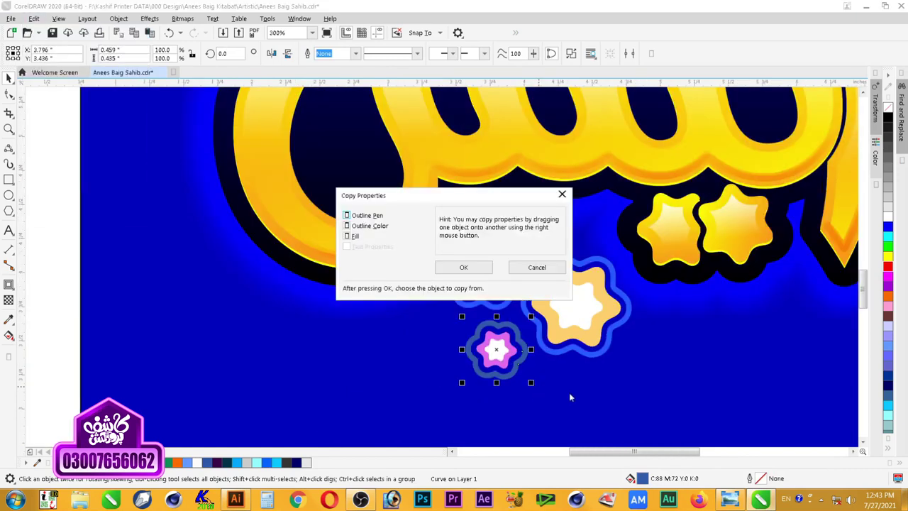
pyautogui.click(463, 271)
pyautogui.click(547, 349)
pyautogui.click(504, 364)
pyautogui.scroll(-1, 504, 366)
pyautogui.hotkey('alt', 'e')
pyautogui.press('m')
pyautogui.press('Return')
pyautogui.click(546, 354)
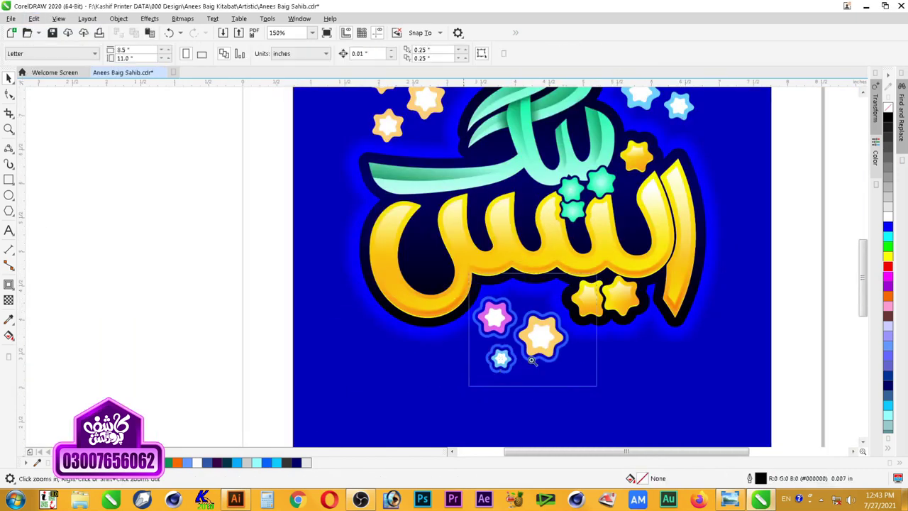
pyautogui.scroll(3, 557, 363)
pyautogui.keyDown('ctrl'); pyautogui.click(888, 231); pyautogui.keyUp('ctrl')
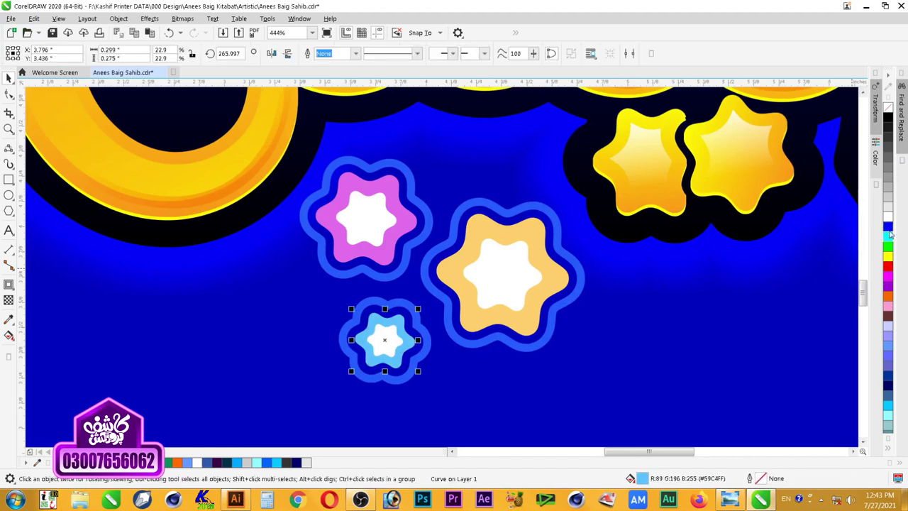
pyautogui.keyDown('ctrl'); pyautogui.click(888, 231); pyautogui.keyUp('ctrl')
pyautogui.press('Escape')
# Step: Give the orange star the small star's light-blue fill and fill the small star's centre light yellow
pyautogui.scroll(-4, 533, 345)
pyautogui.press('z')
pyautogui.moveTo(680, 137); pyautogui.dragTo(276, 405)
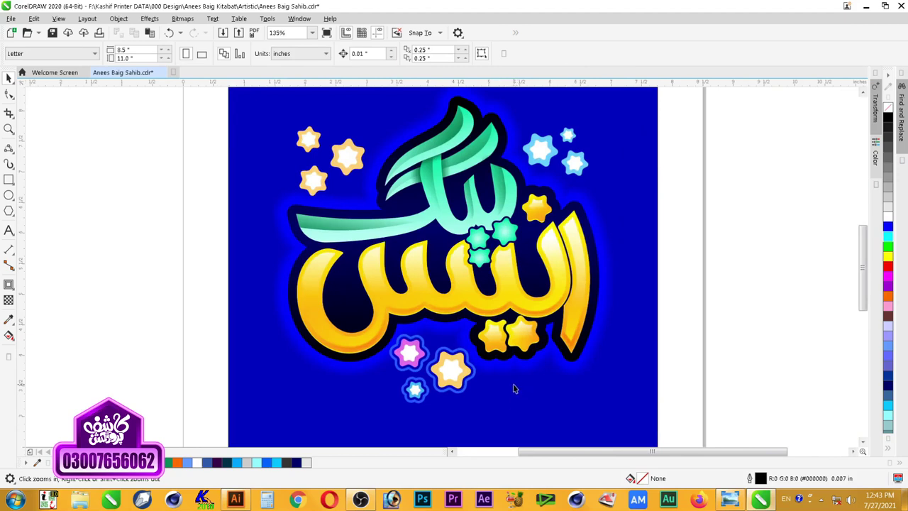
pyautogui.moveTo(572, 291); pyautogui.dragTo(312, 415)
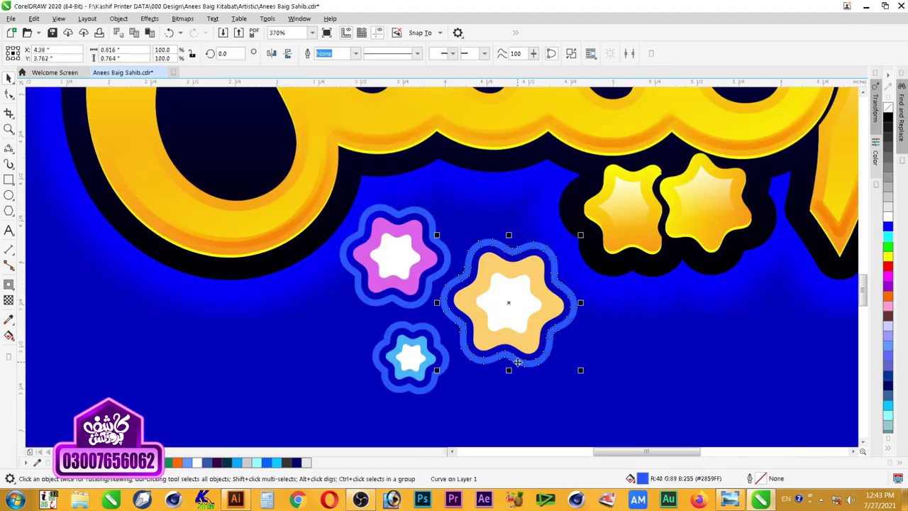
pyautogui.click(509, 305)
pyautogui.hotkey('ctrl', 'shift', 'a')
pyautogui.click(464, 265)
pyautogui.click(434, 363)
pyautogui.scroll(-3, 379, 233)
pyautogui.scroll(3, 469, 361)
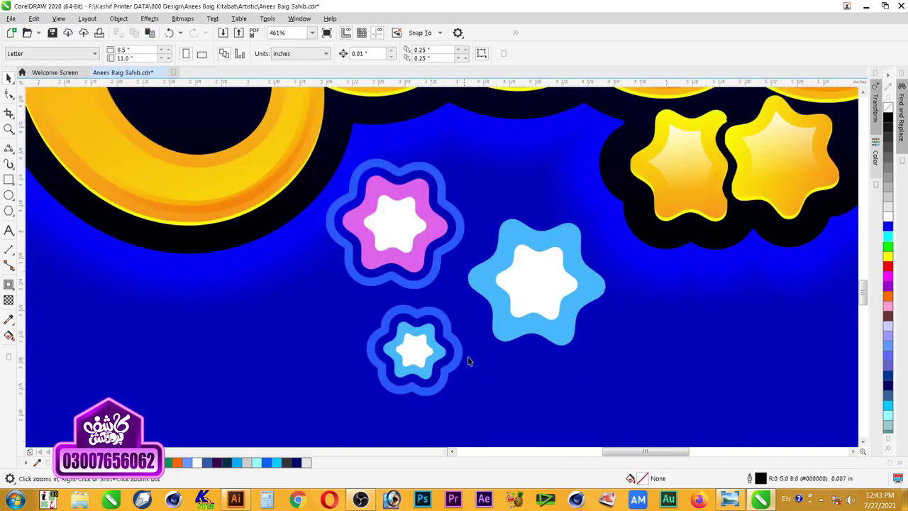
pyautogui.scroll(-1, 531, 366)
pyautogui.click(886, 264)
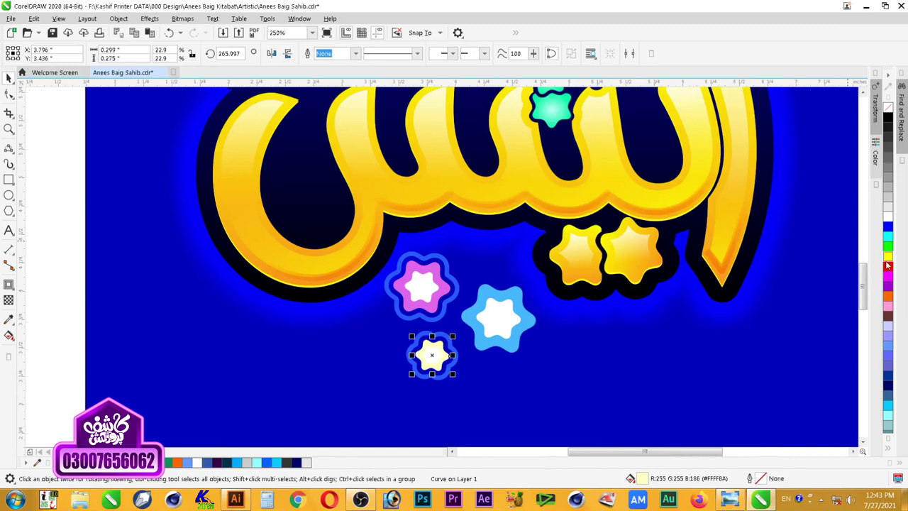
# Step: Duplicate the pink star, group the copy's pieces, and place it near the top of the page
pyautogui.moveTo(84, 194); pyautogui.dragTo(471, 339)
pyautogui.moveTo(71, 371); pyautogui.dragTo(476, 254)
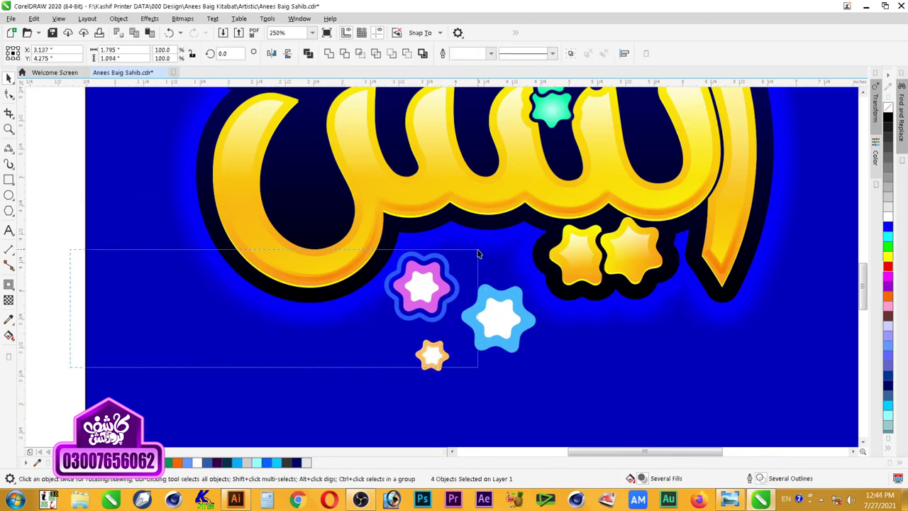
pyautogui.moveTo(430, 293); pyautogui.dragTo(380, 111)
pyautogui.rightClick(38, 279)
pyautogui.hotkey('ctrl', 'g')
pyautogui.scroll(-2, 91, 320)
pyautogui.moveTo(320, 142); pyautogui.dragTo(76, 386)
# Step: Delete the blue ring around the pink star
pyautogui.hotkey('shift', 'F2')
pyautogui.click(666, 186)
pyautogui.press('F2')
pyautogui.moveTo(679, 118); pyautogui.dragTo(267, 375)
pyautogui.click(384, 397)
pyautogui.press('Delete')
pyautogui.scroll(-1, 286, 380)
pyautogui.press('F2')
pyautogui.moveTo(421, 430); pyautogui.dragTo(240, 343)
# Step: Nudge the pink star right and down and the small orange star up and right, then select the stars
pyautogui.click(428, 276)
pyautogui.keyDown('shift'); pyautogui.click(434, 297); pyautogui.keyUp('shift')
pyautogui.moveTo(434, 297); pyautogui.dragTo(445, 303)
pyautogui.click(436, 350)
pyautogui.keyDown('shift'); pyautogui.click(437, 360); pyautogui.keyUp('shift')
pyautogui.moveTo(437, 360); pyautogui.dragTo(447, 353)
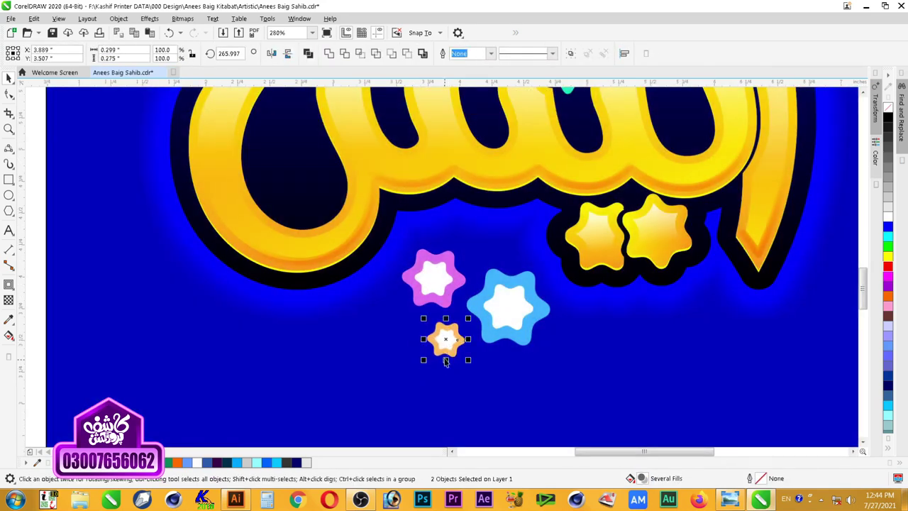
pyautogui.click(475, 386)
pyautogui.scroll(-2, 480, 396)
pyautogui.press('F2')
pyautogui.moveTo(212, 417); pyautogui.dragTo(470, 319)
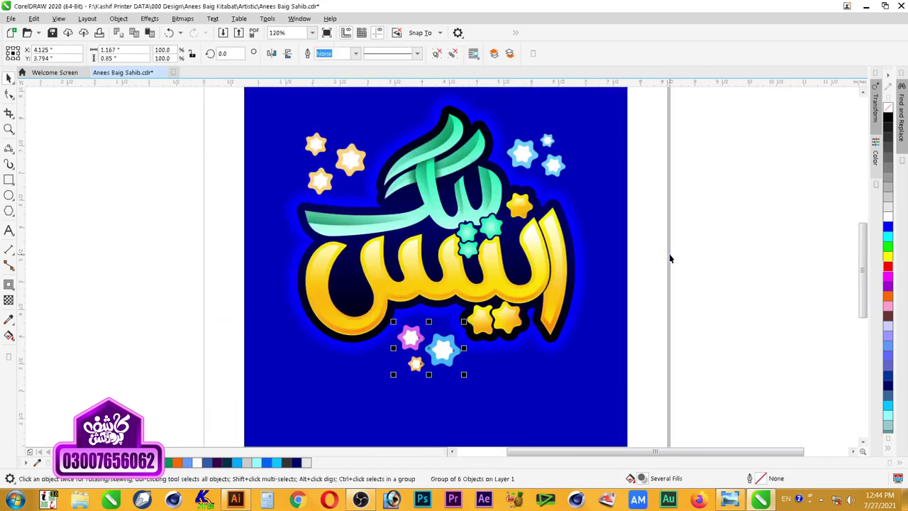
# Step: Tint the middle star's center pink and the top-left star's center sky blue
pyautogui.scroll(5, 289, 152)
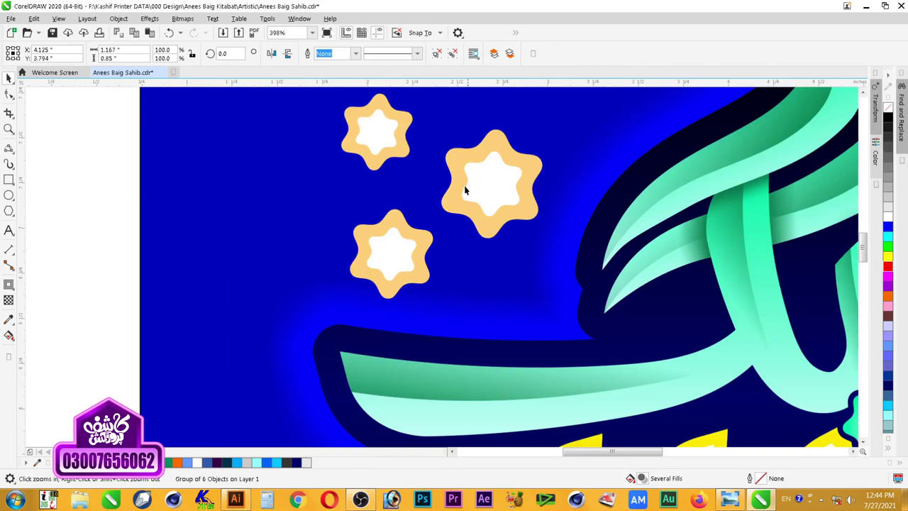
pyautogui.keyDown('ctrl'); pyautogui.click(359, 154); pyautogui.keyUp('ctrl')
pyautogui.keyDown('ctrl'); pyautogui.click(507, 173); pyautogui.keyUp('ctrl')
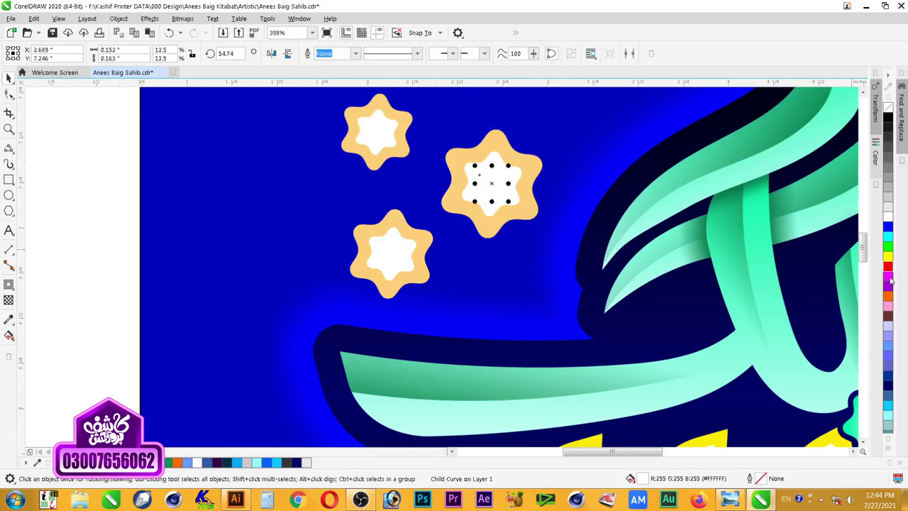
pyautogui.keyDown('ctrl'); pyautogui.click(380, 144); pyautogui.keyUp('ctrl')
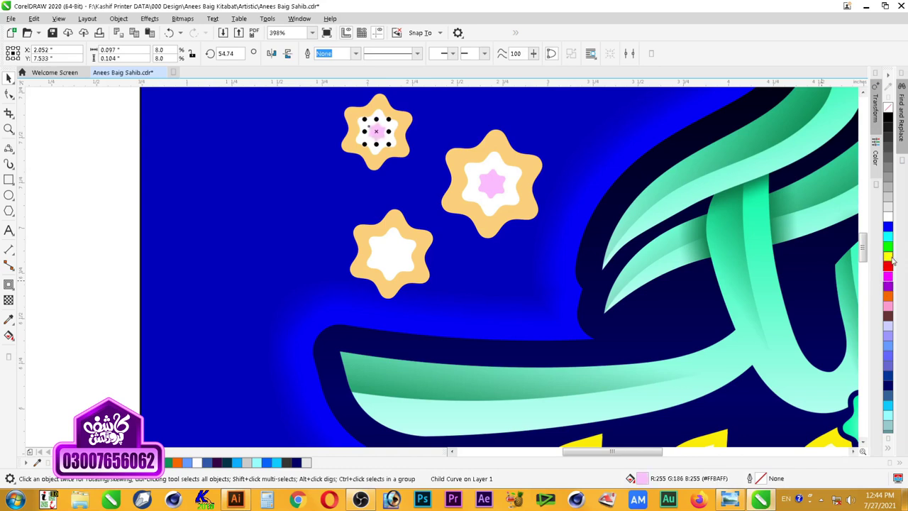
pyautogui.click(888, 244)
pyautogui.keyDown('ctrl'); pyautogui.click(888, 241); pyautogui.keyUp('ctrl')
# Step: Shrink the lower star's inner shape and fill it green
pyautogui.keyDown('ctrl'); pyautogui.click(888, 227); pyautogui.keyUp('ctrl')
pyautogui.keyDown('ctrl'); pyautogui.click(888, 227); pyautogui.keyUp('ctrl')
pyautogui.keyDown('ctrl'); pyautogui.click(405, 247); pyautogui.keyUp('ctrl')
pyautogui.moveTo(421, 223); pyautogui.dragTo(404, 240)
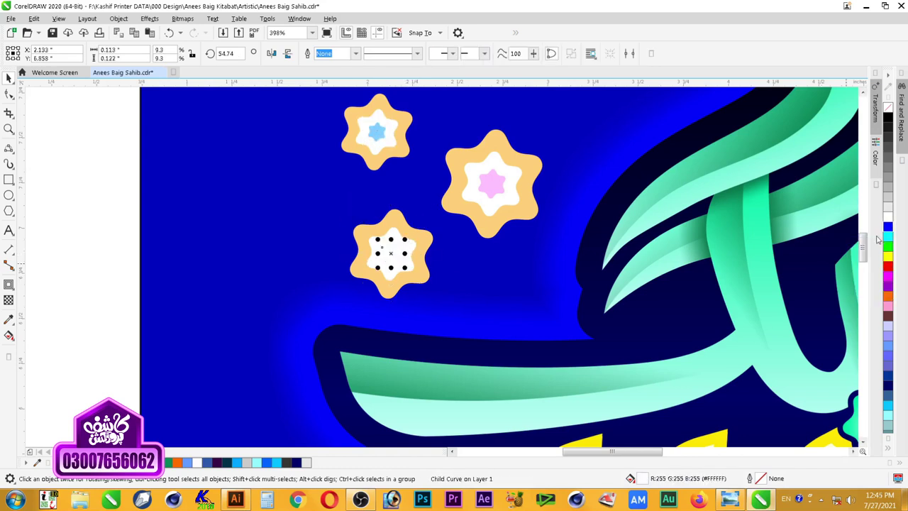
pyautogui.click(888, 255)
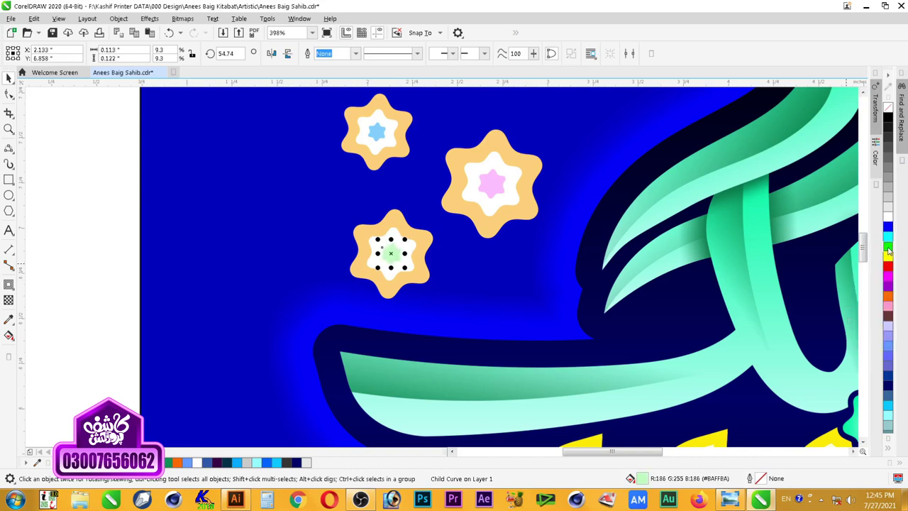
pyautogui.keyDown('ctrl'); pyautogui.click(887, 247); pyautogui.keyUp('ctrl')
pyautogui.click(115, 200)
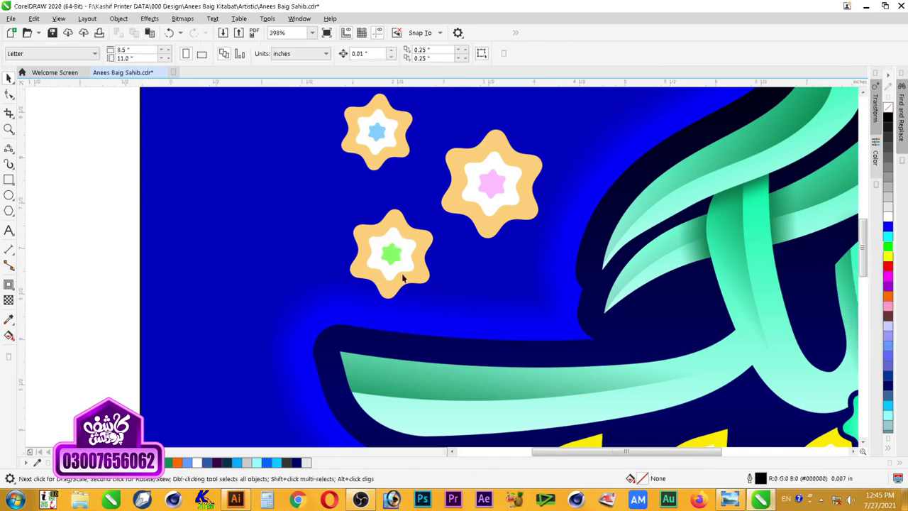
# Step: Shrink the large upper-right star's white center to 42% and fill it light lavender
pyautogui.scroll(-2, 404, 275)
pyautogui.press('F2')
pyautogui.moveTo(417, 178); pyautogui.dragTo(781, 446)
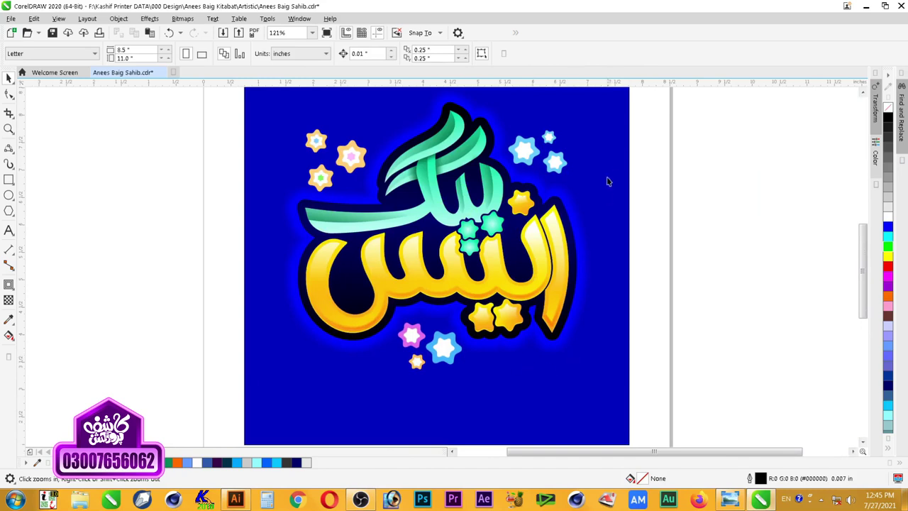
pyautogui.press('F2')
pyautogui.moveTo(651, 115); pyautogui.dragTo(361, 193)
pyautogui.keyDown('ctrl'); pyautogui.click(501, 278); pyautogui.keyUp('ctrl')
pyautogui.moveTo(524, 284); pyautogui.dragTo(506, 286)
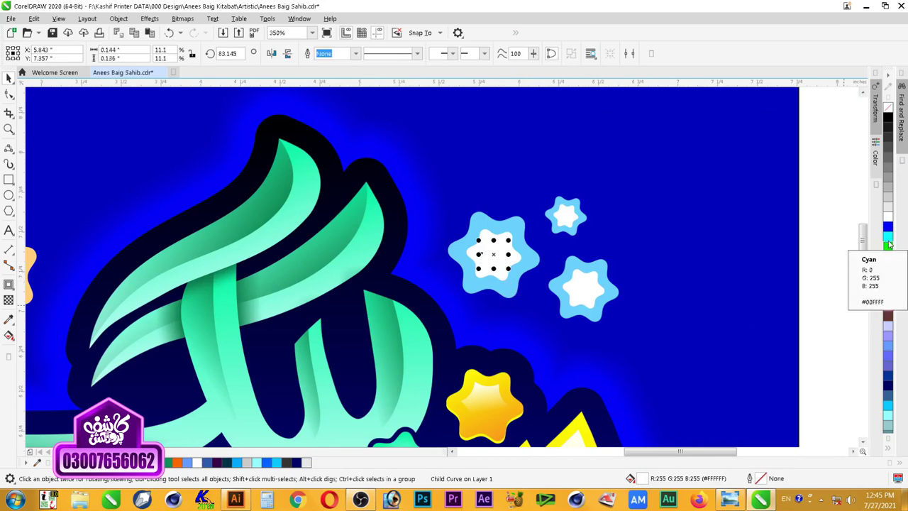
pyautogui.keyDown('ctrl'); pyautogui.click(890, 290); pyautogui.keyUp('ctrl')
# Step: Shrink the lower-right star's white center, fill it light peach, and fit the view to the artwork
pyautogui.keyDown('ctrl'); pyautogui.click(584, 294); pyautogui.keyUp('ctrl')
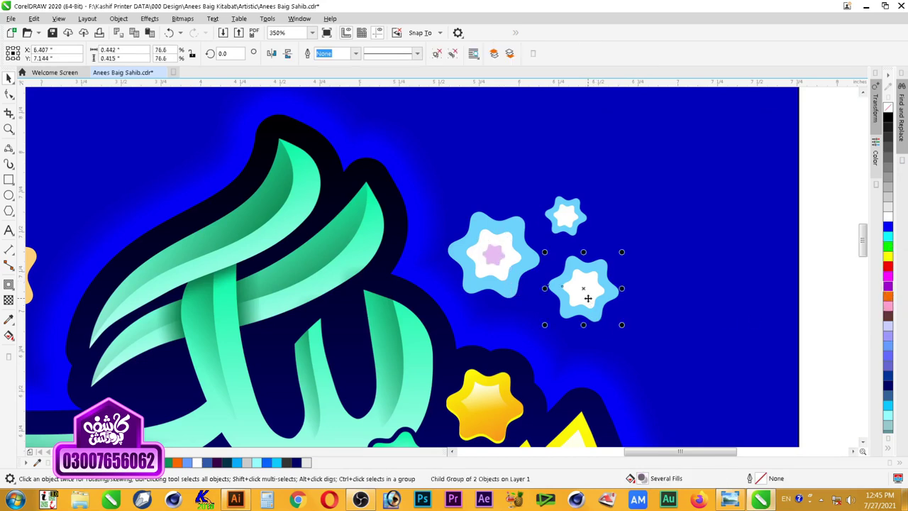
pyautogui.moveTo(603, 308); pyautogui.dragTo(602, 314)
pyautogui.keyDown('ctrl'); pyautogui.click(888, 295); pyautogui.keyUp('ctrl')
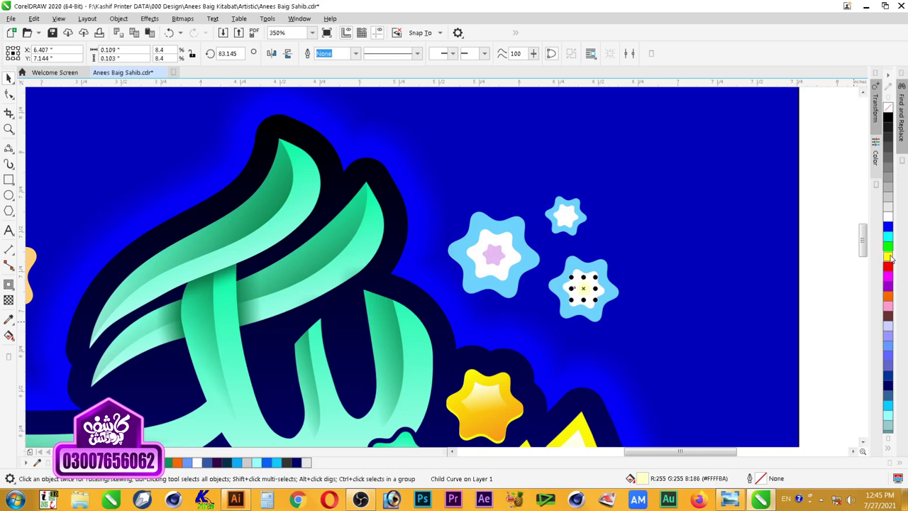
pyautogui.press('Escape')
pyautogui.scroll(-2, 650, 269)
pyautogui.moveTo(776, 172); pyautogui.dragTo(304, 454)
pyautogui.hotkey('shift', 'F2')
# Step: Group the lettering and stars together, leaving the blue background square out
pyautogui.click(648, 123)
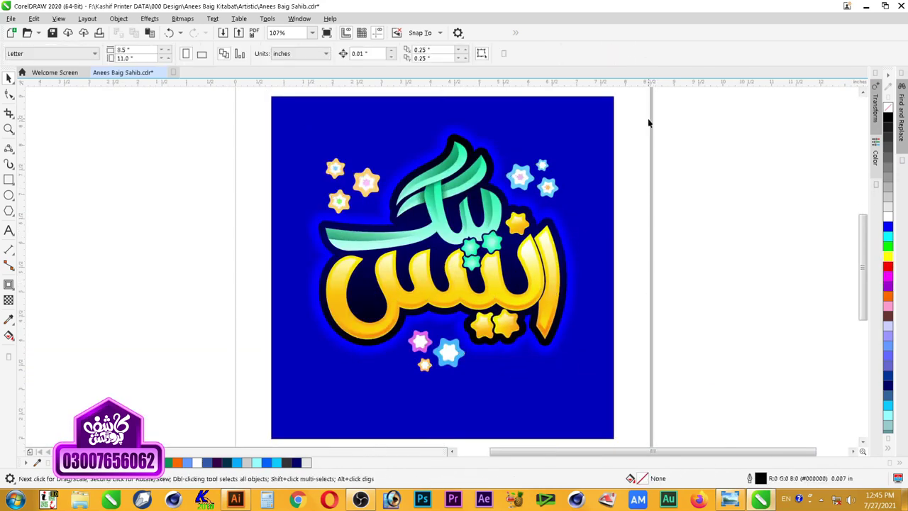
pyautogui.click(613, 112)
pyautogui.click(692, 157)
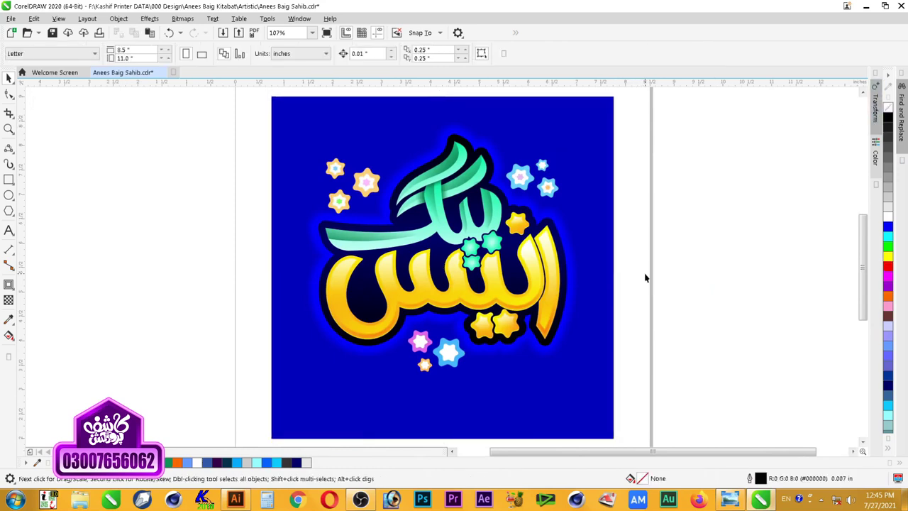
pyautogui.moveTo(643, 408); pyautogui.dragTo(262, 91)
pyautogui.hotkey('ctrl', 'g')
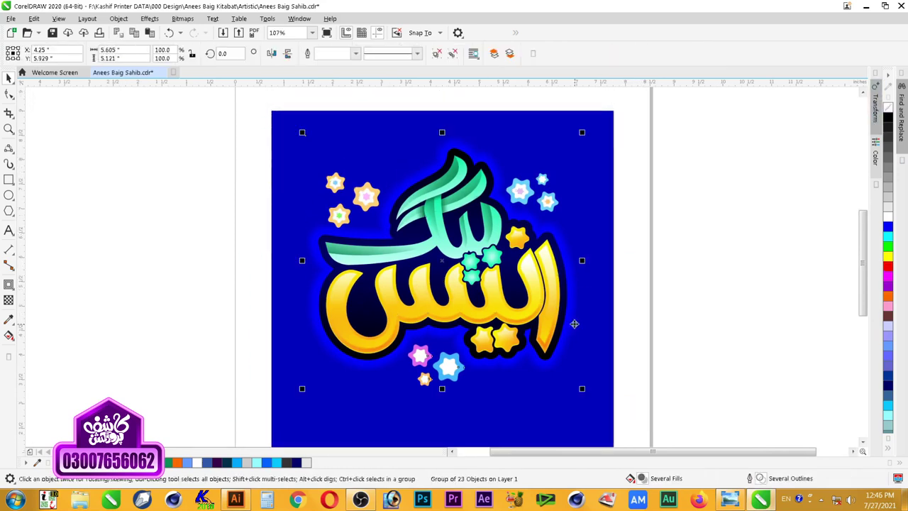
pyautogui.click(665, 368)
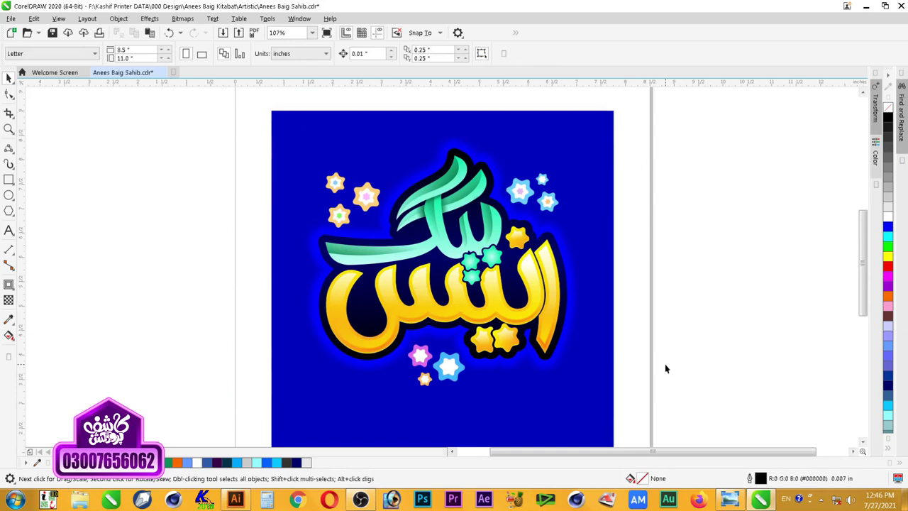
# Step: Save the file and zoom in to frame the artwork
pyautogui.hotkey('ctrl', 's')
pyautogui.scroll(-1, 659, 331)
pyautogui.press('F2')
pyautogui.moveTo(665, 211); pyautogui.dragTo(412, 406)
pyautogui.moveTo(644, 108); pyautogui.dragTo(258, 389)
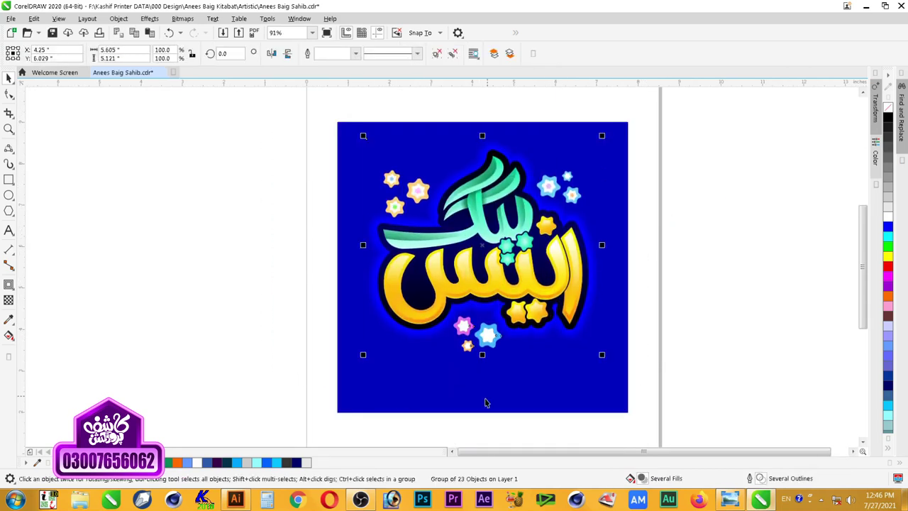
pyautogui.click(722, 236)
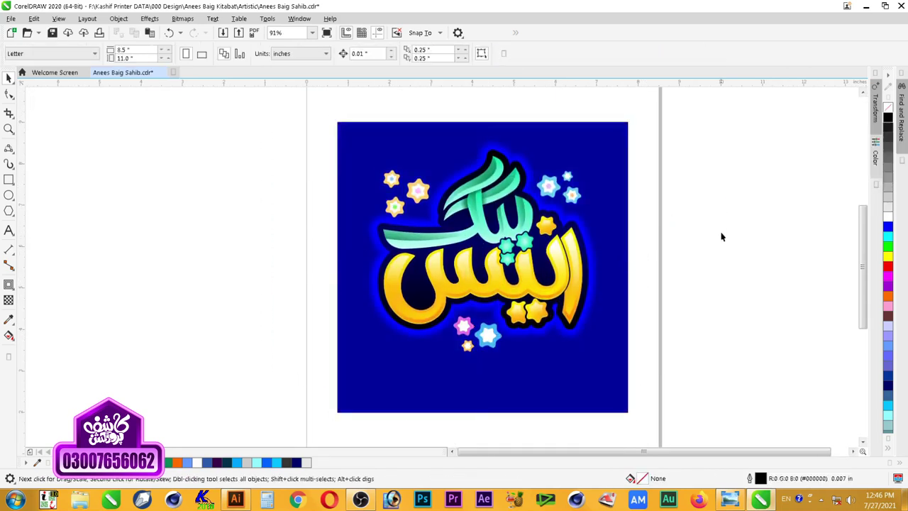
# Step: Undo the last change and save the file again
pyautogui.hotkey('ctrl', 'z')
pyautogui.click(730, 244)
pyautogui.moveTo(659, 114); pyautogui.dragTo(263, 435)
pyautogui.click(500, 426)
pyautogui.hotkey('ctrl', 's')
# Step: Fit the view to all objects and show the logo as a full-screen preview
pyautogui.hotkey('ctrl', 'a')
pyautogui.hotkey('shift', 'F2')
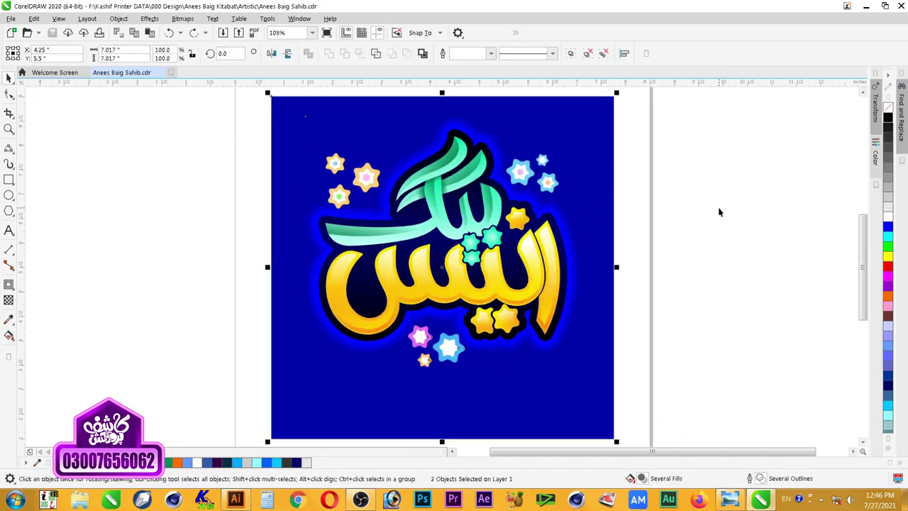
pyautogui.press('F9')
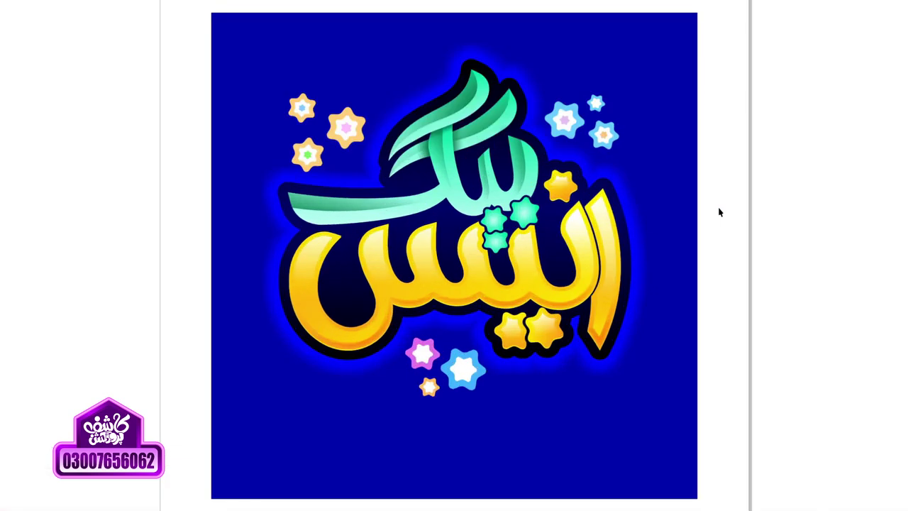